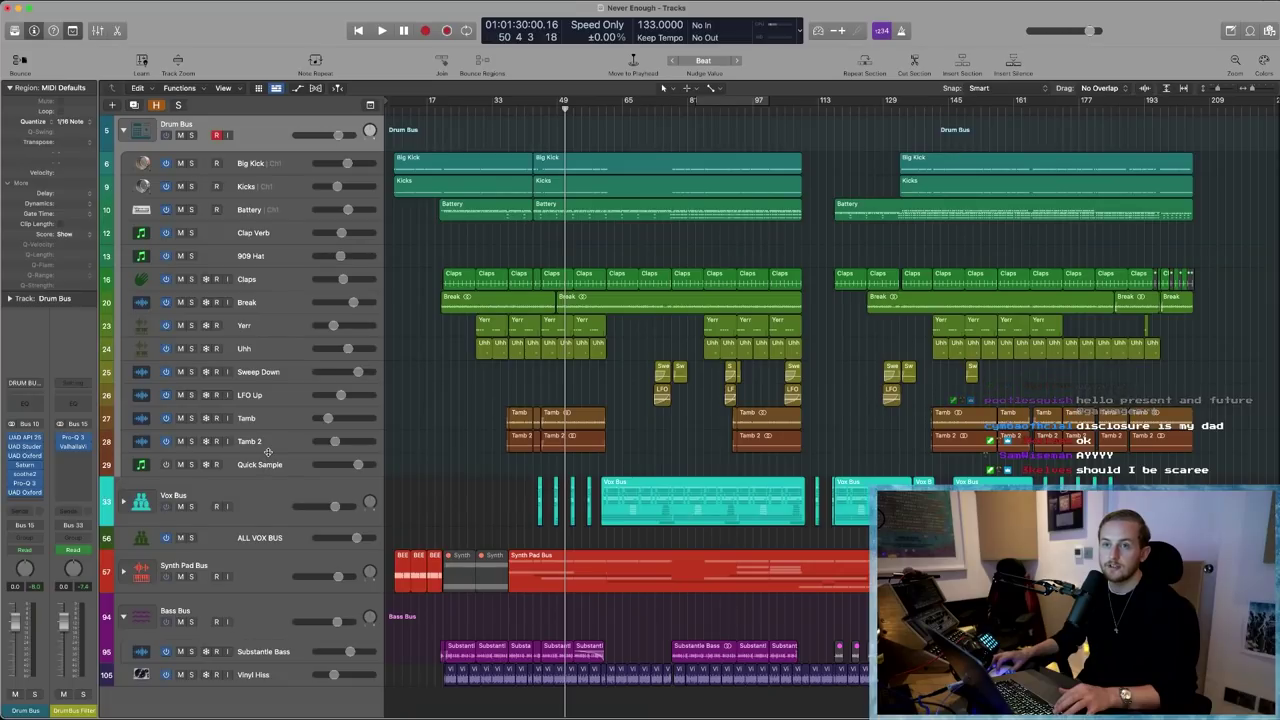
- Go over the Battery, Big Kick and Claps tracks in the Drum Bus by selecting each one
{"action": "scroll", "coordinate": [267, 462], "scroll_direction": "up", "scroll_amount": 1}
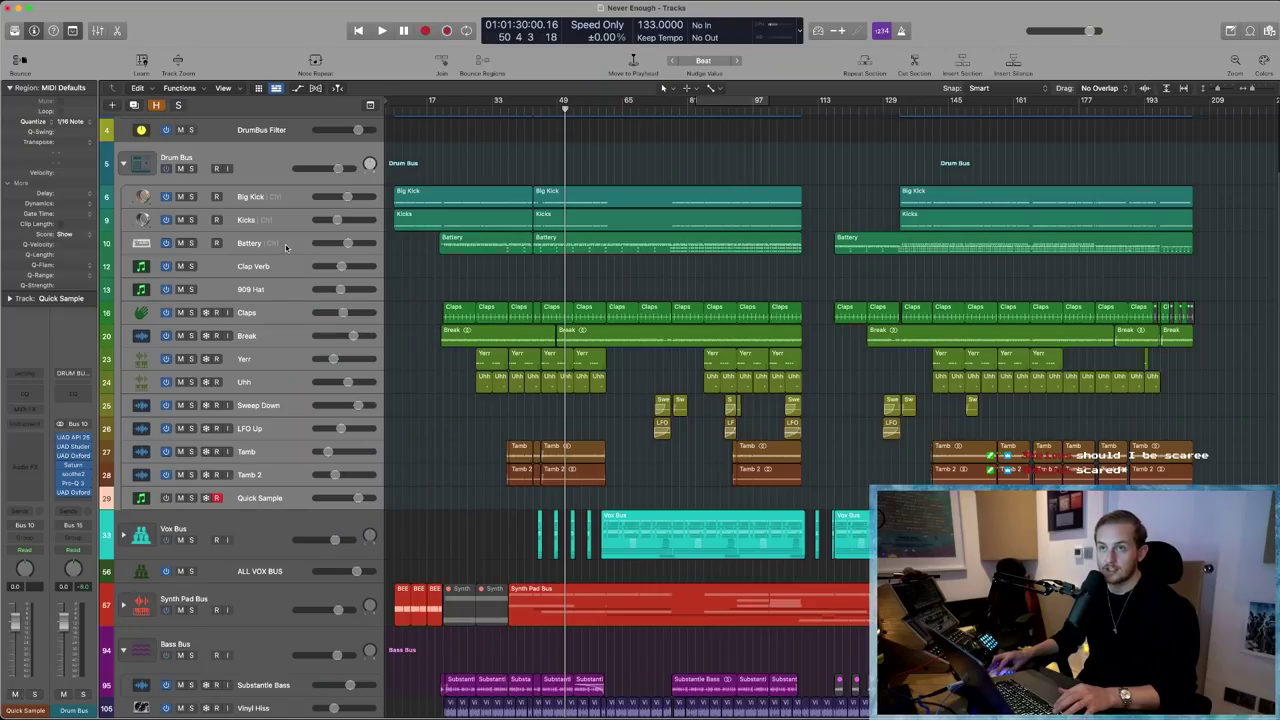
{"action": "left_click", "coordinate": [287, 247]}
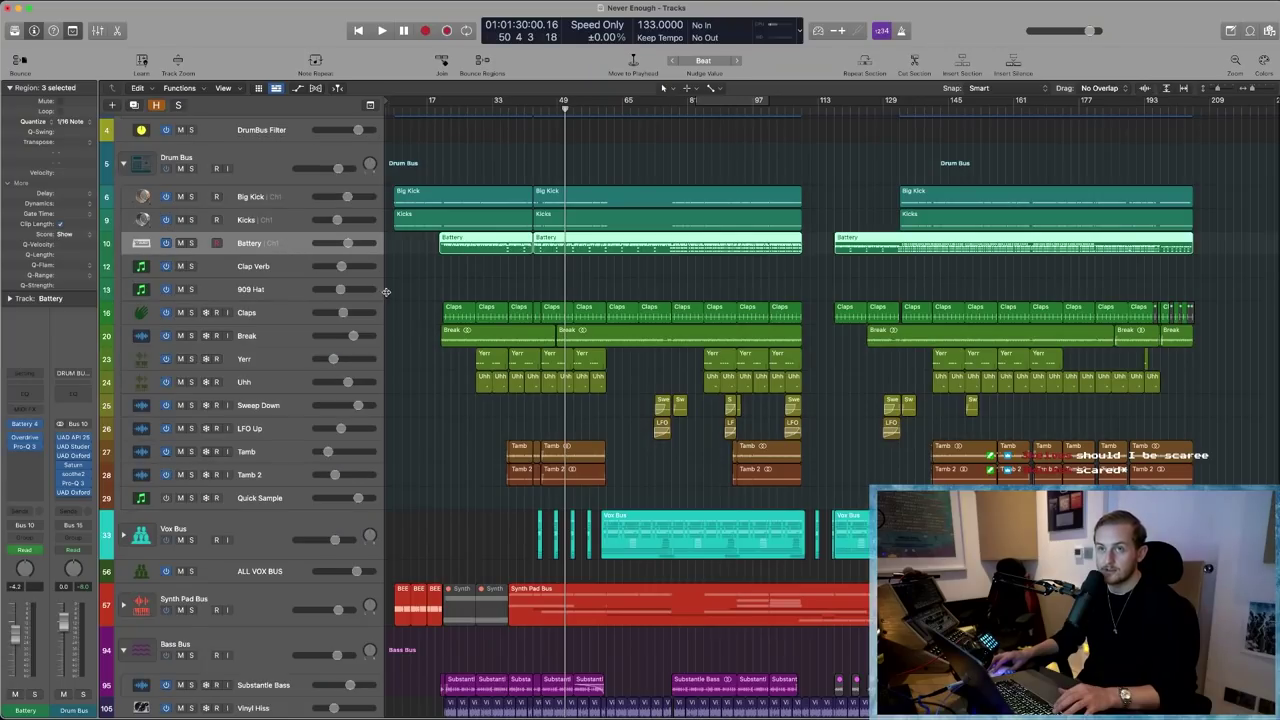
{"action": "left_click", "coordinate": [422, 382]}
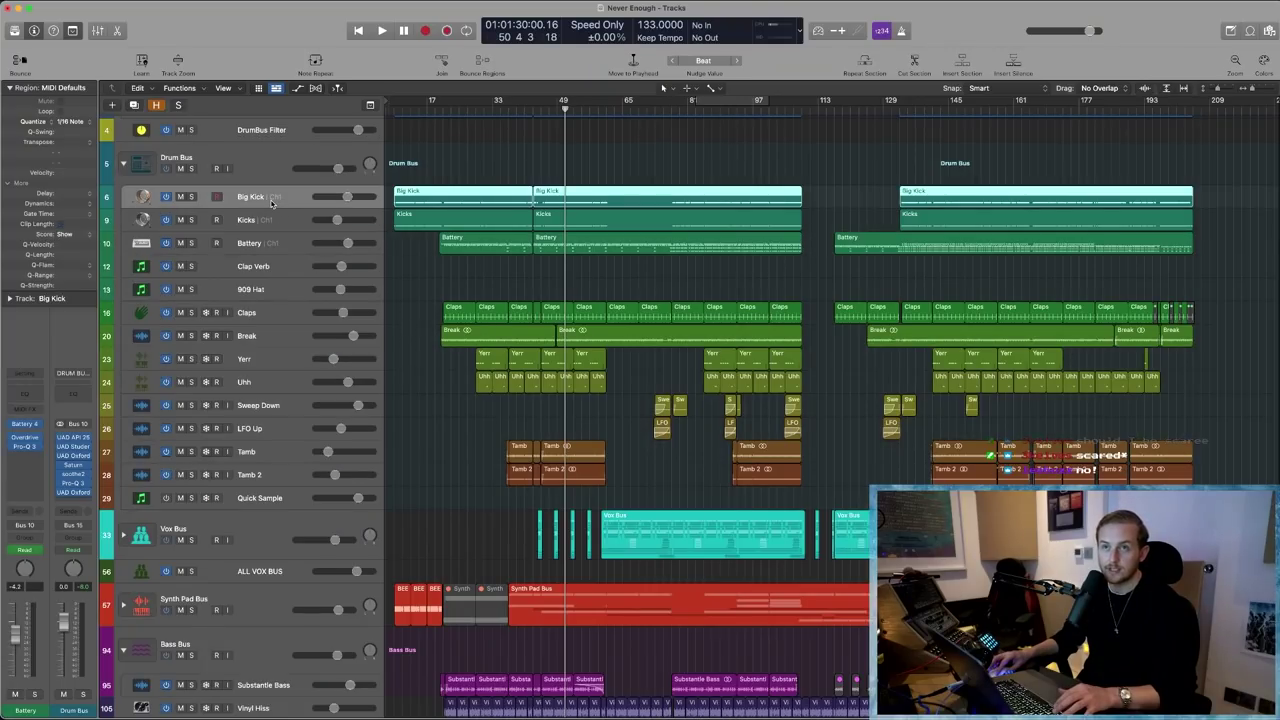
{"action": "left_click", "coordinate": [270, 200]}
{"action": "left_click", "coordinate": [287, 318]}
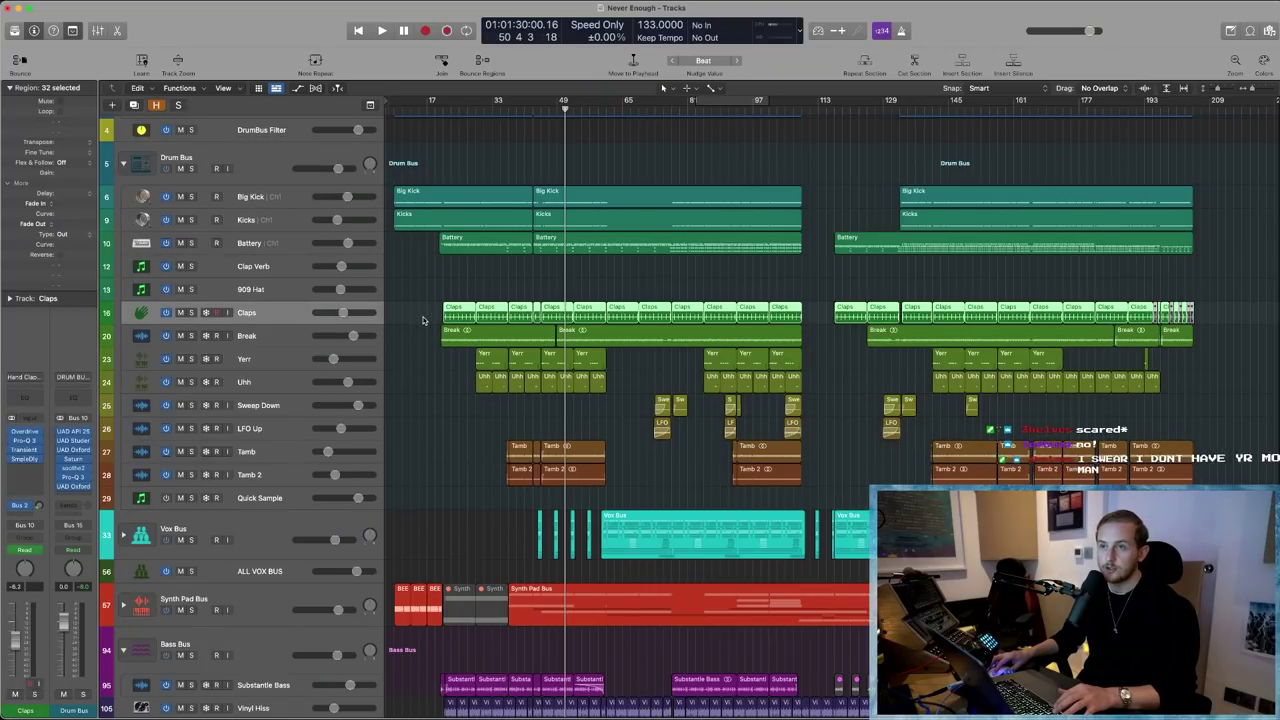
- Examine the Break track's waveform up close and return to the full arrangement
{"action": "left_click", "coordinate": [323, 342]}
{"action": "key", "text": "z"}
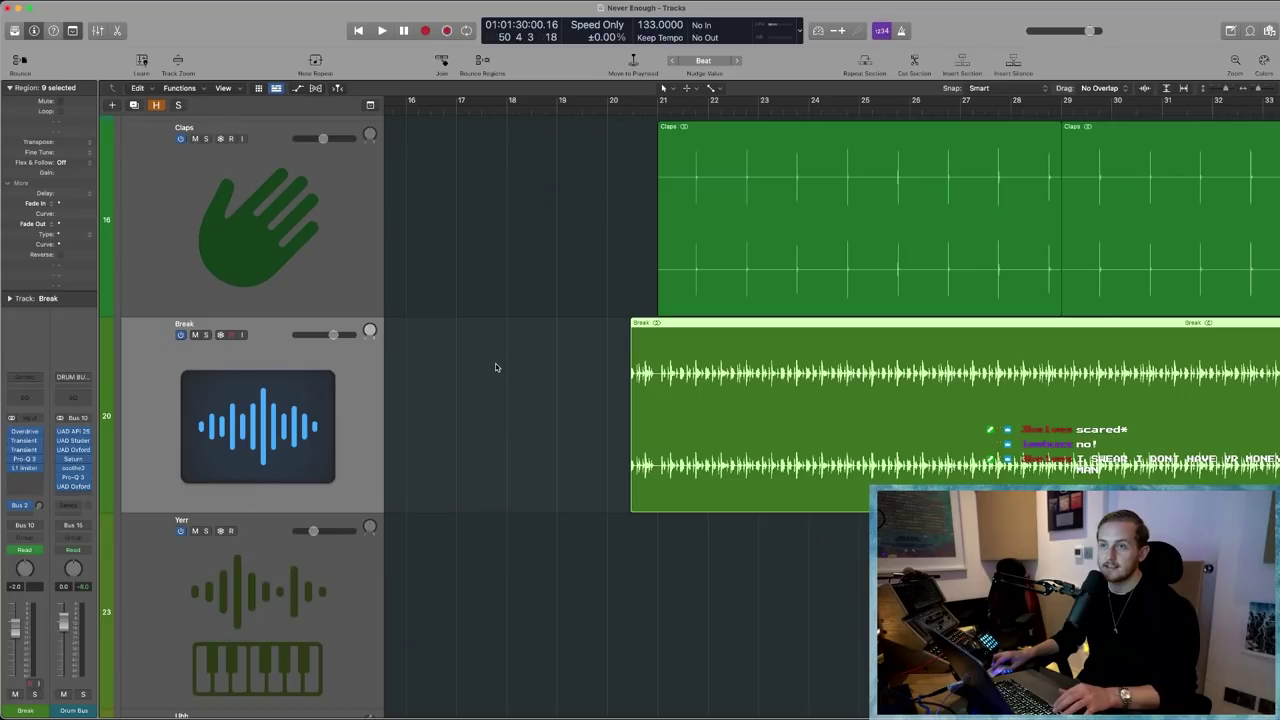
{"action": "left_click", "coordinate": [515, 382]}
{"action": "left_click", "coordinate": [760, 403]}
{"action": "scroll", "coordinate": [769, 403], "scroll_direction": "up", "scroll_amount": 3}
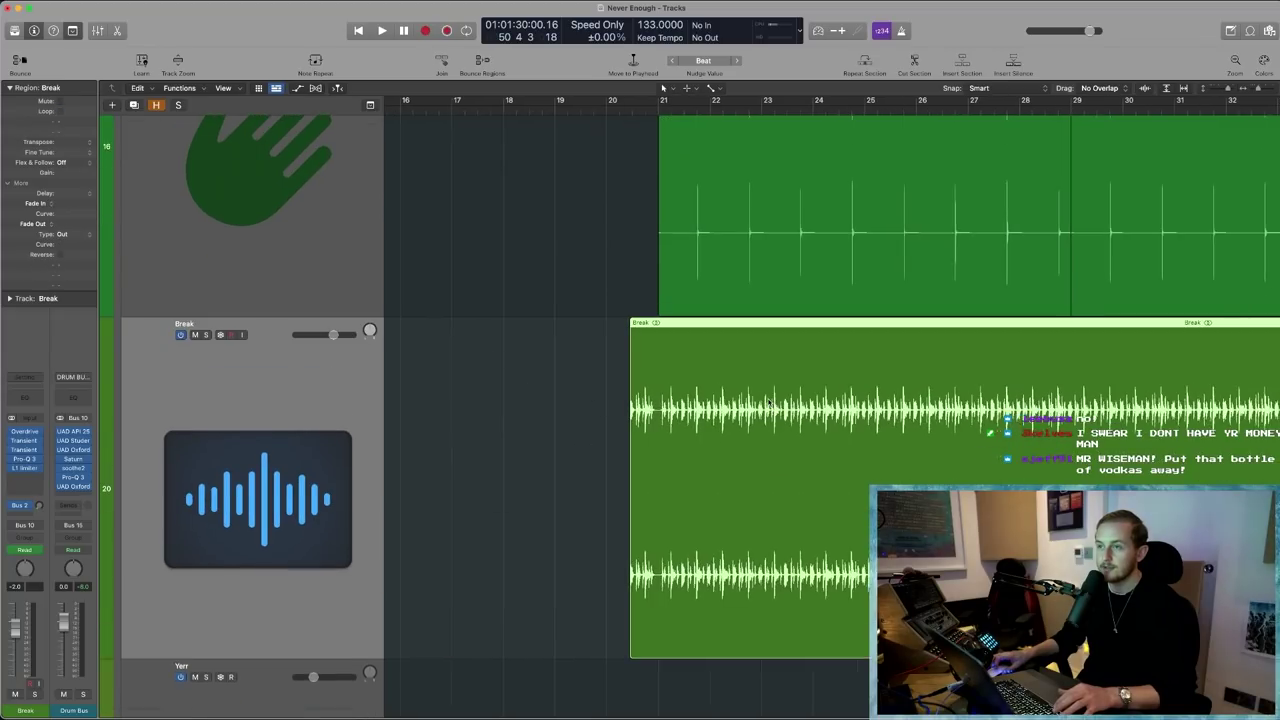
{"action": "scroll", "coordinate": [773, 398], "scroll_direction": "down", "scroll_amount": 2}
{"action": "key", "text": "z"}
- Go over the Break regions and the percussion and effects tracks from Yerr to Tamb 2, and clear the selection
{"action": "left_click", "coordinate": [597, 330]}
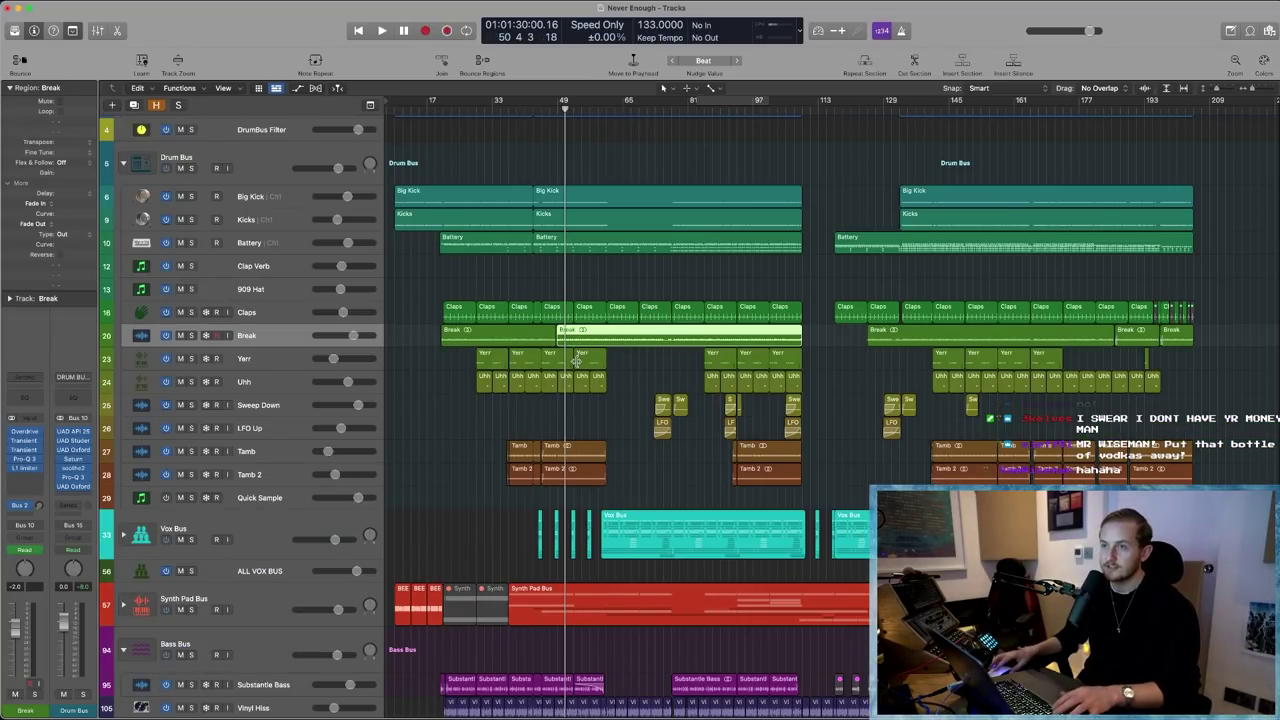
{"action": "left_click", "coordinate": [953, 344], "text": "shift"}
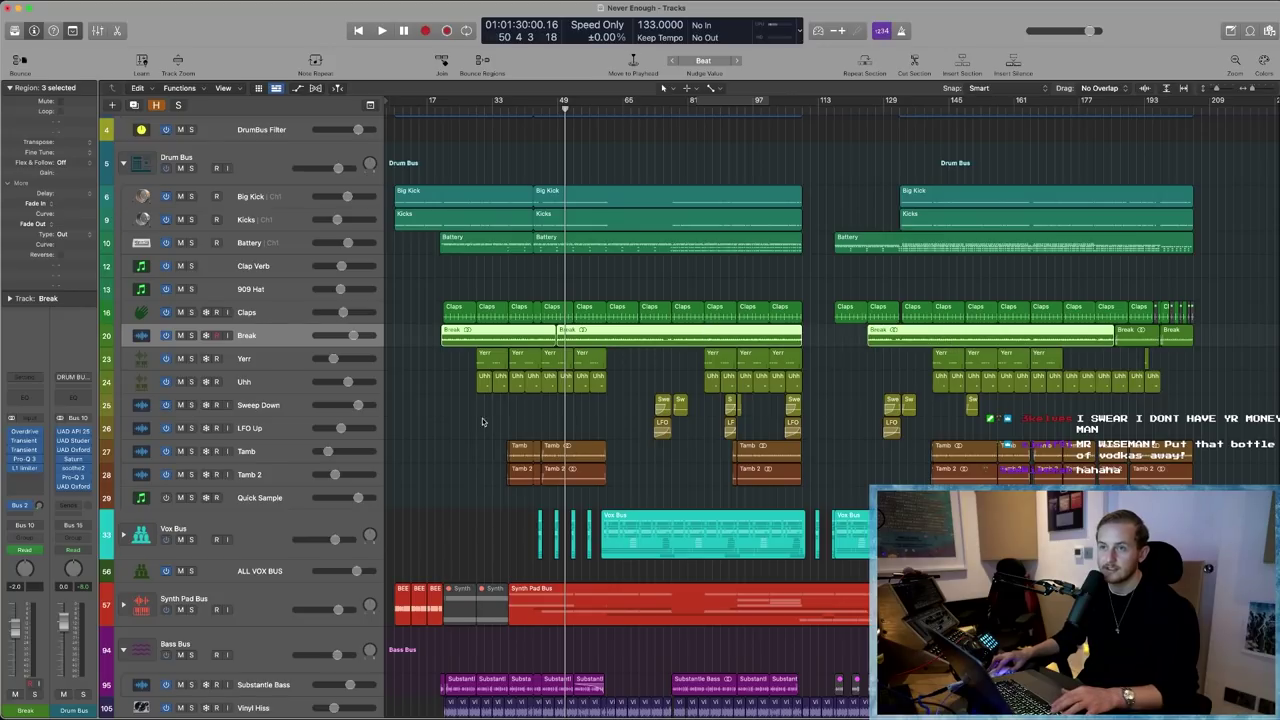
{"action": "left_click", "coordinate": [285, 358]}
{"action": "left_click", "coordinate": [285, 382], "text": "shift"}
{"action": "left_click", "coordinate": [282, 406]}
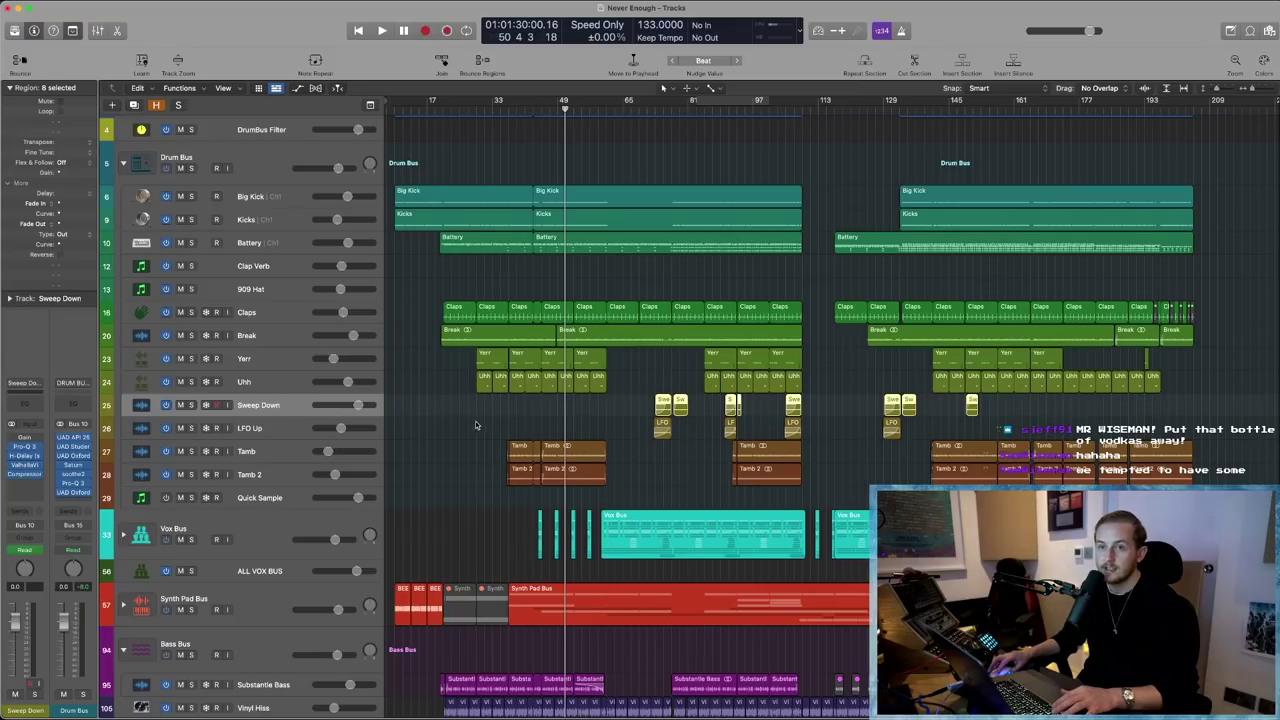
{"action": "left_click", "coordinate": [290, 434]}
{"action": "left_click", "coordinate": [286, 451]}
{"action": "left_click", "coordinate": [285, 472]}
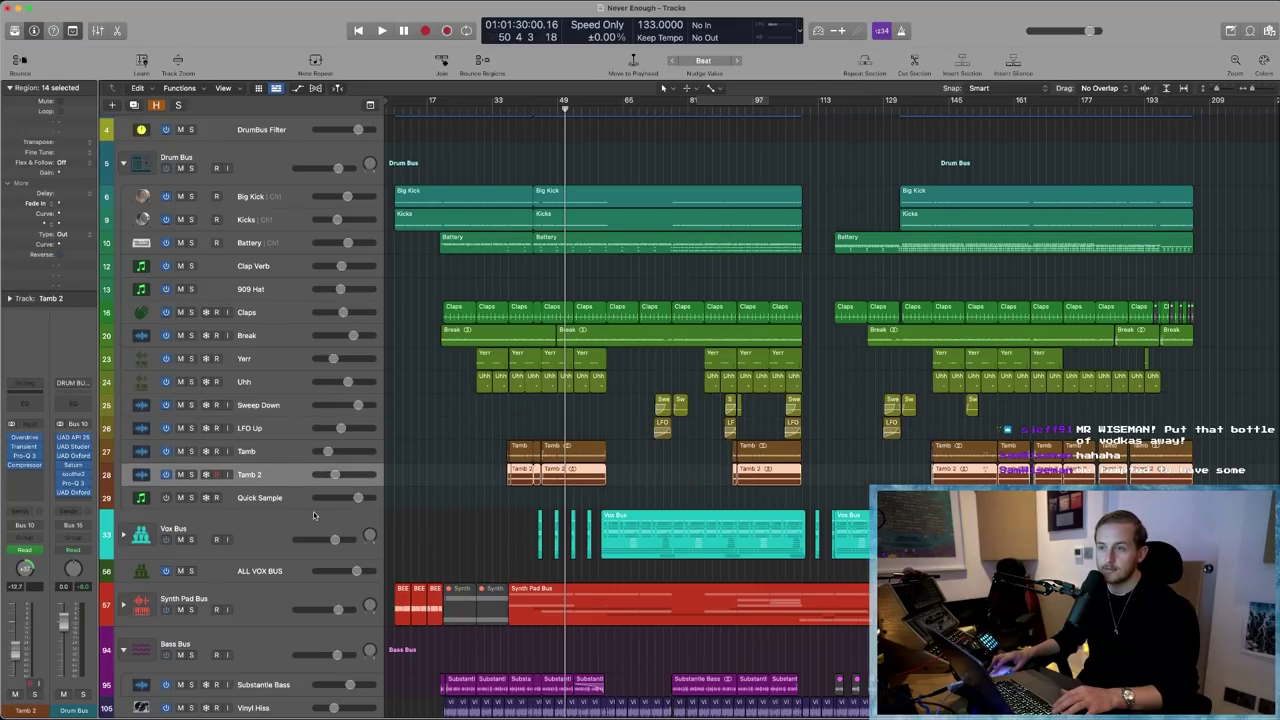
{"action": "left_click", "coordinate": [446, 520]}
{"action": "scroll", "coordinate": [446, 520], "scroll_direction": "down", "scroll_amount": 1}
{"action": "scroll", "coordinate": [446, 520], "scroll_direction": "up", "scroll_amount": 1}
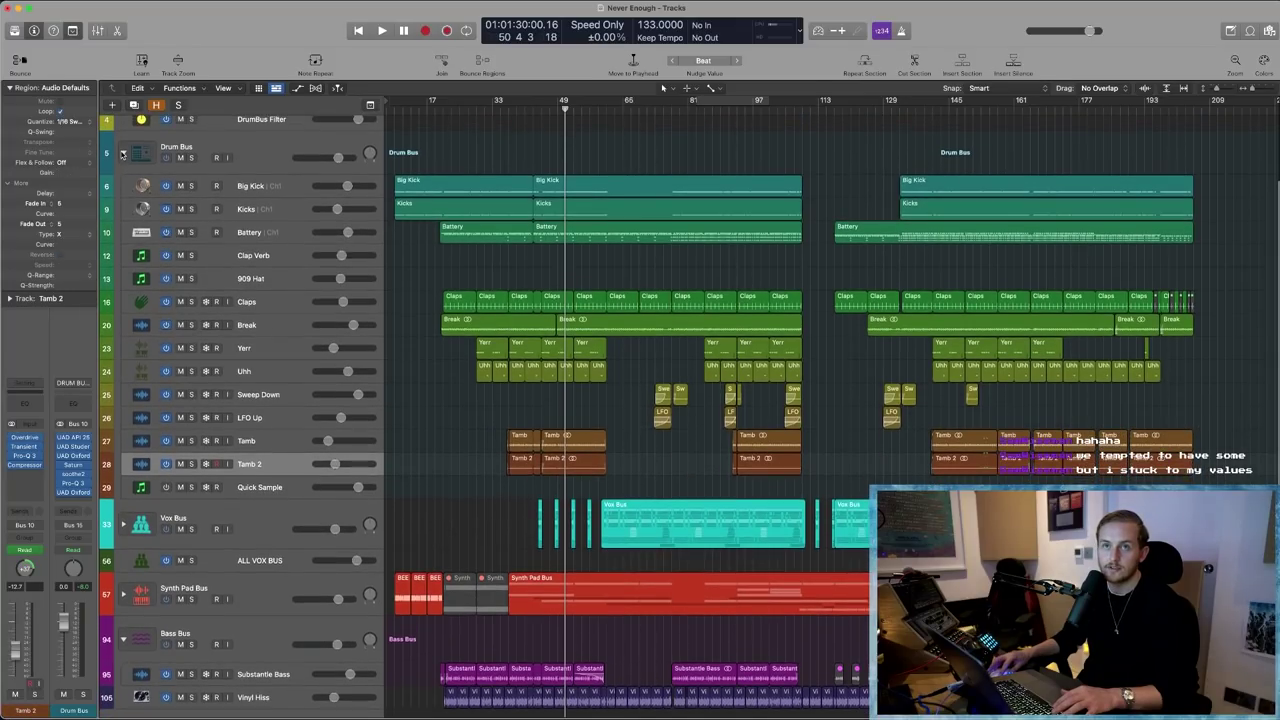
- Collapse the Drum Bus and expand the Vox Bus so all its vocal tracks fit in view
{"action": "left_click", "coordinate": [124, 162]}
{"action": "left_click", "coordinate": [124, 277]}
{"action": "scroll", "coordinate": [463, 420], "scroll_direction": "down", "scroll_amount": 1}
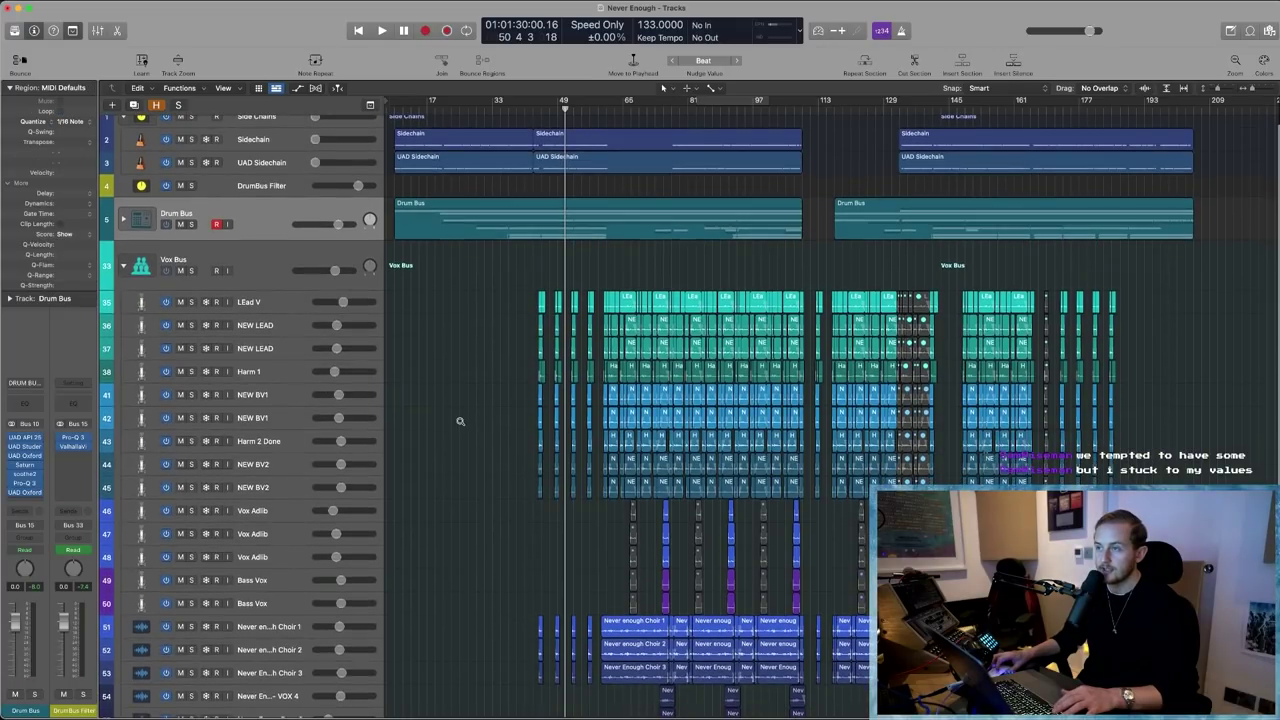
{"action": "scroll", "coordinate": [460, 421], "scroll_direction": "down", "scroll_amount": 3}
{"action": "scroll", "coordinate": [460, 423], "scroll_direction": "up", "scroll_amount": 2}
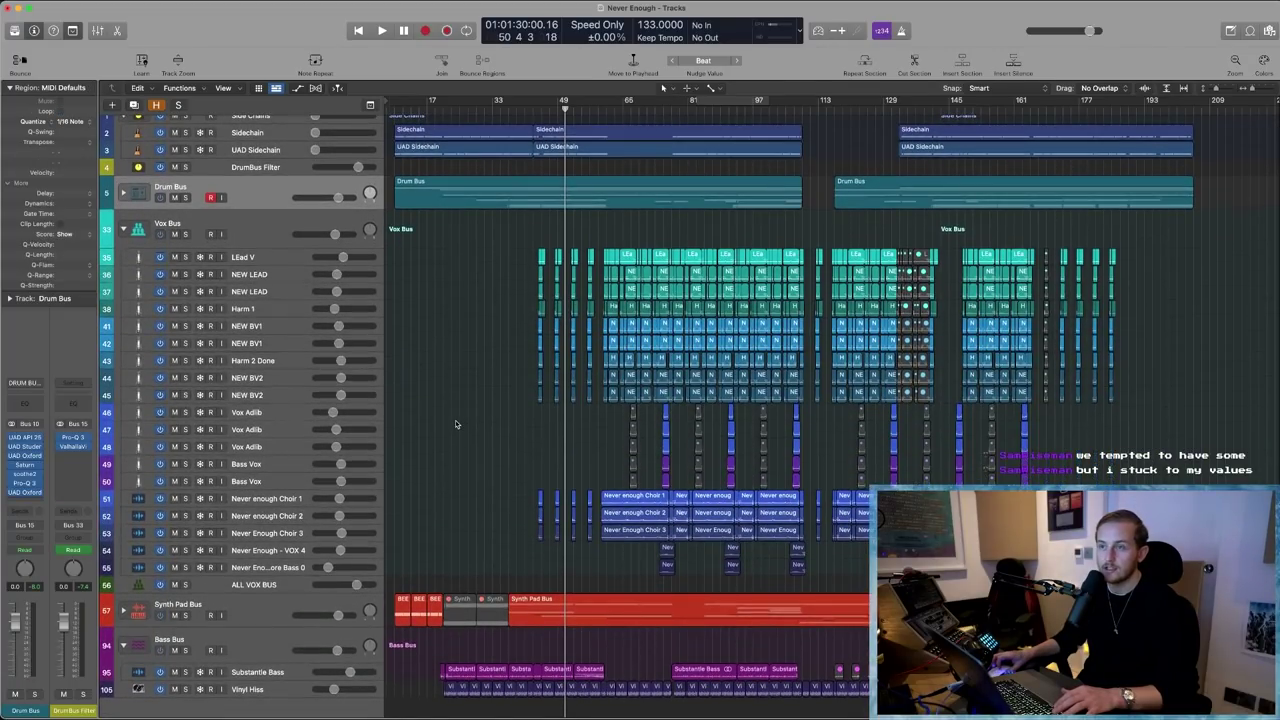
- Highlight the lead, harmony, adlib and bass vocal regions across the Vox Bus, and clear the selection
{"action": "left_click_drag", "start_coordinate": [496, 236], "coordinate": [1188, 464]}
{"action": "scroll", "coordinate": [843, 430], "scroll_direction": "down", "scroll_amount": 1}
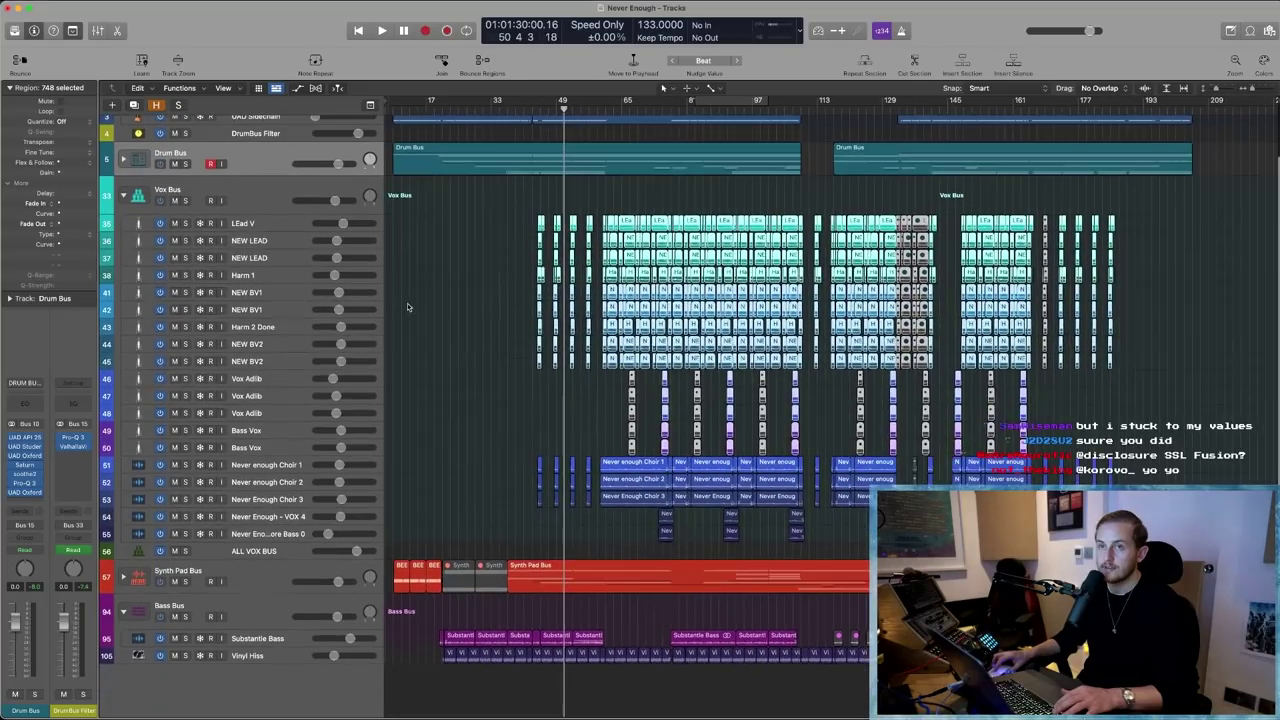
{"action": "left_click", "coordinate": [474, 305]}
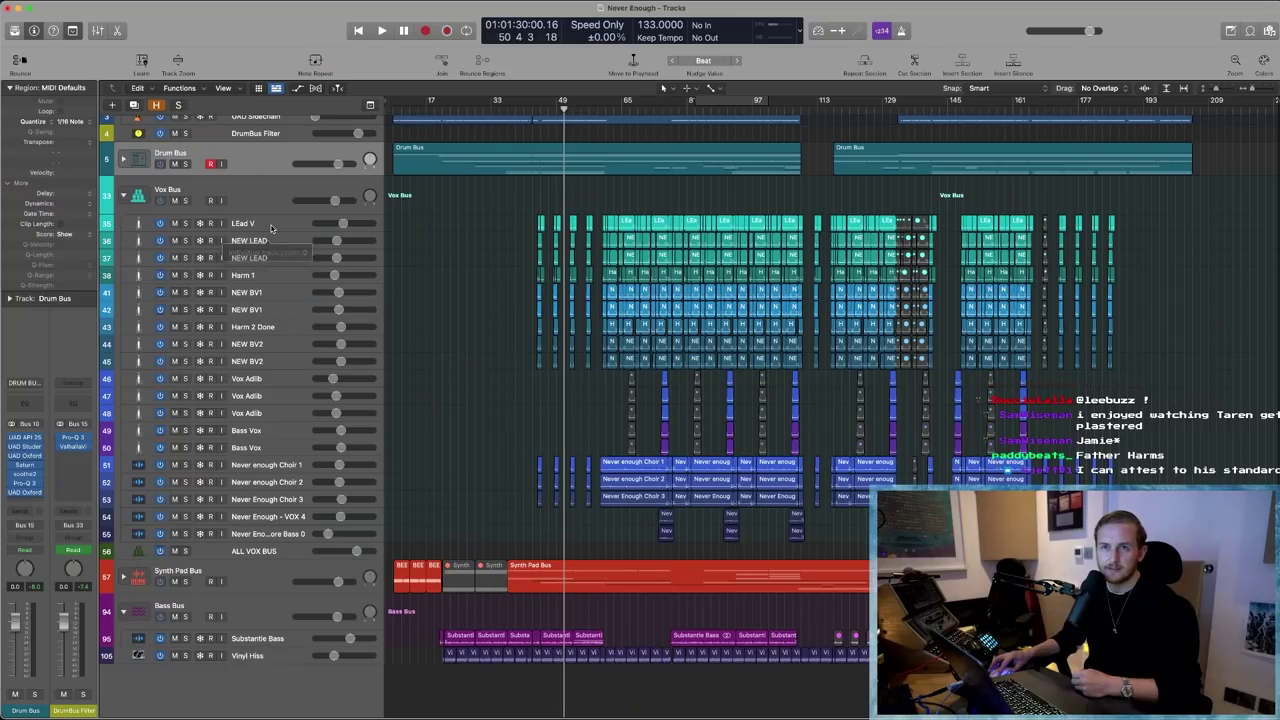
- Select the LEad V and Never enough Choir 1 tracks and examine the choir regions up close
{"action": "left_click", "coordinate": [270, 228]}
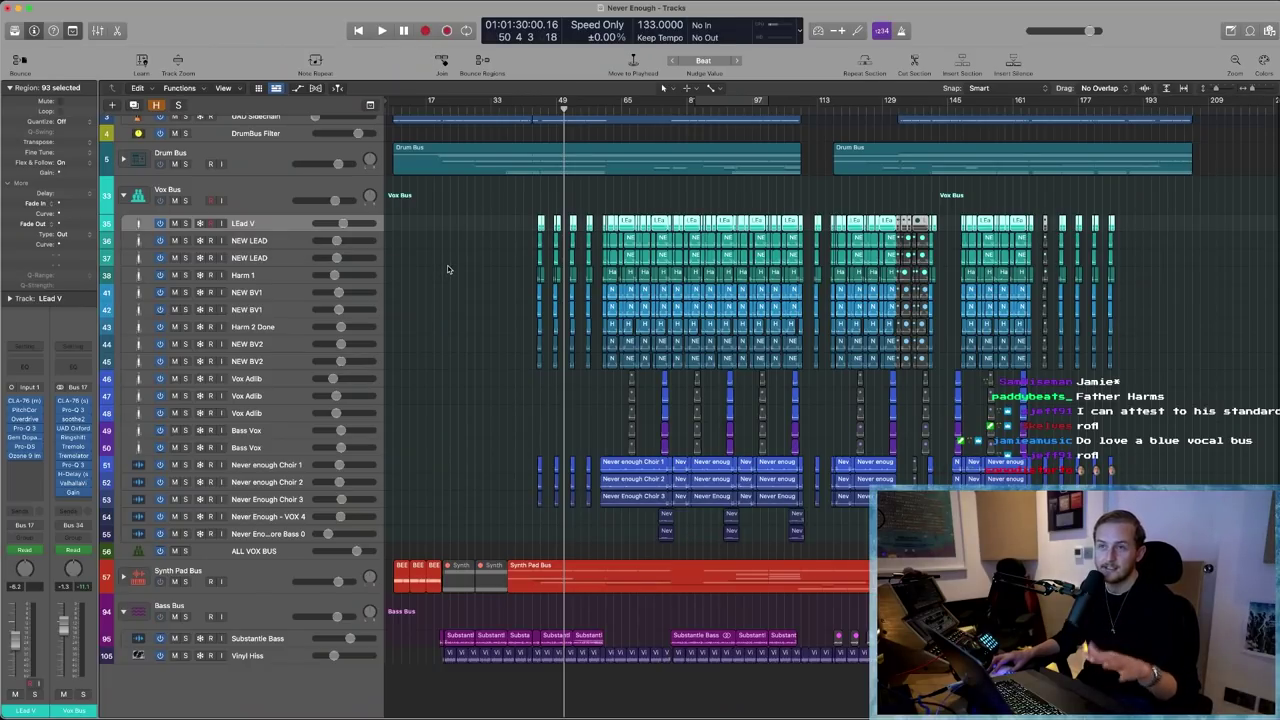
{"action": "left_click", "coordinate": [288, 466]}
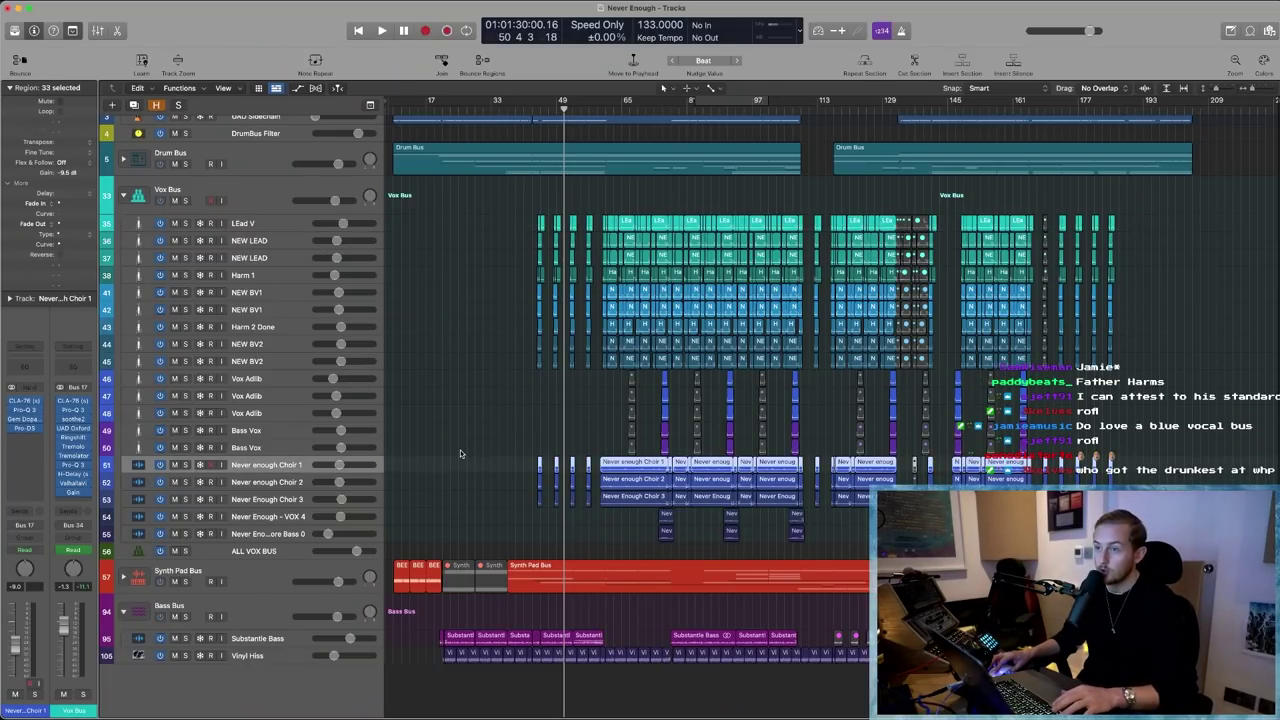
{"action": "left_click_drag", "start_coordinate": [494, 451], "coordinate": [986, 530]}
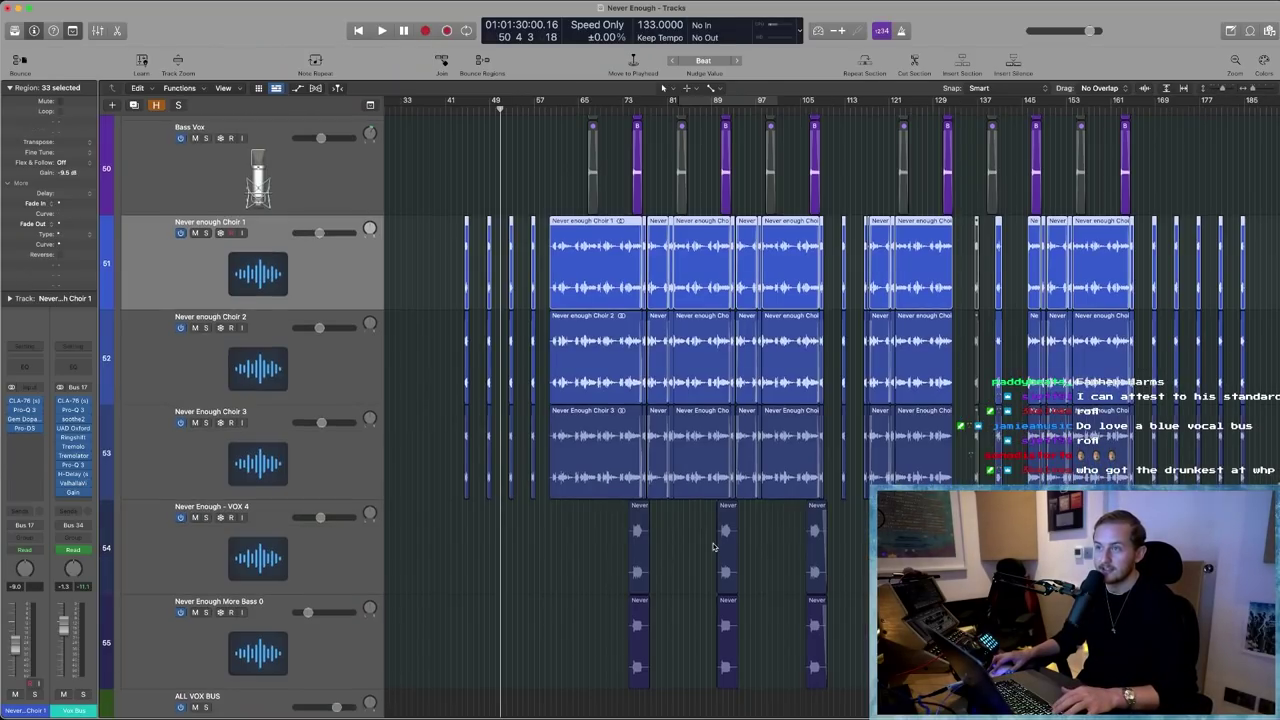
{"action": "left_click", "coordinate": [507, 248]}
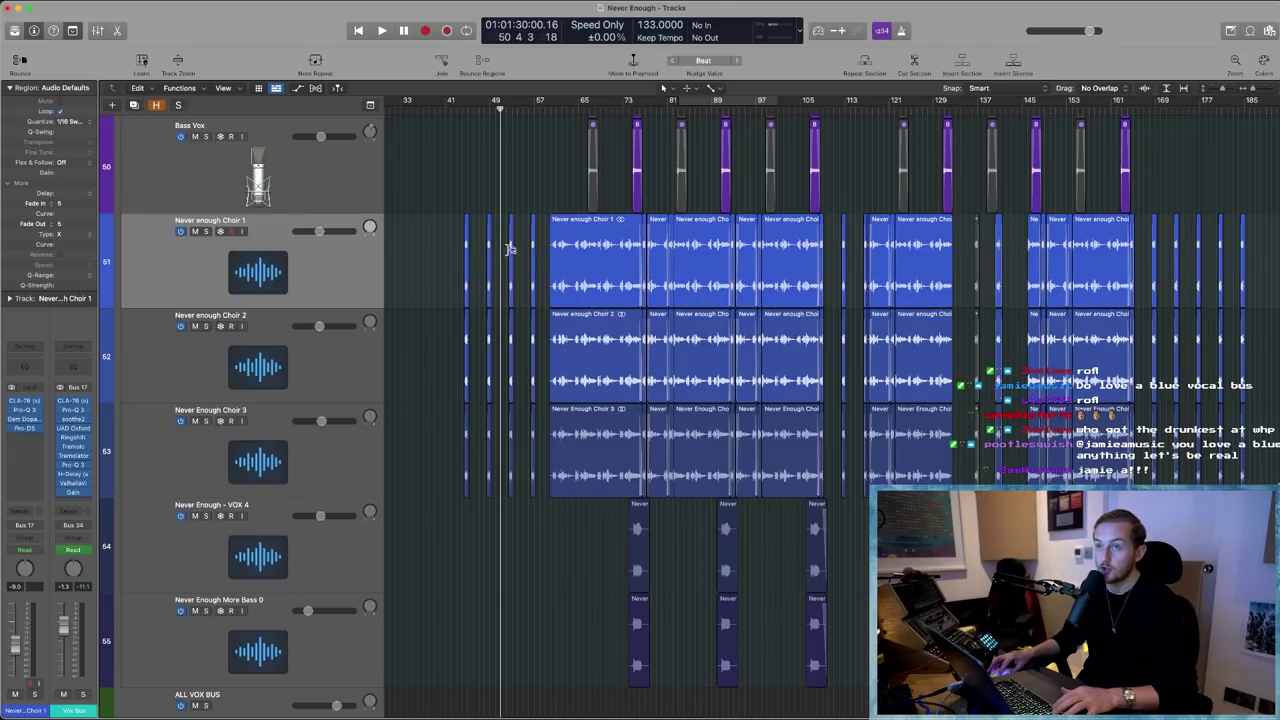
- Collapse the Vox Bus, expand the Synth Pad Bus and select its BEEPS_bip track
{"action": "left_click", "coordinate": [571, 262]}
{"action": "scroll", "coordinate": [572, 262], "scroll_direction": "right", "scroll_amount": 3}
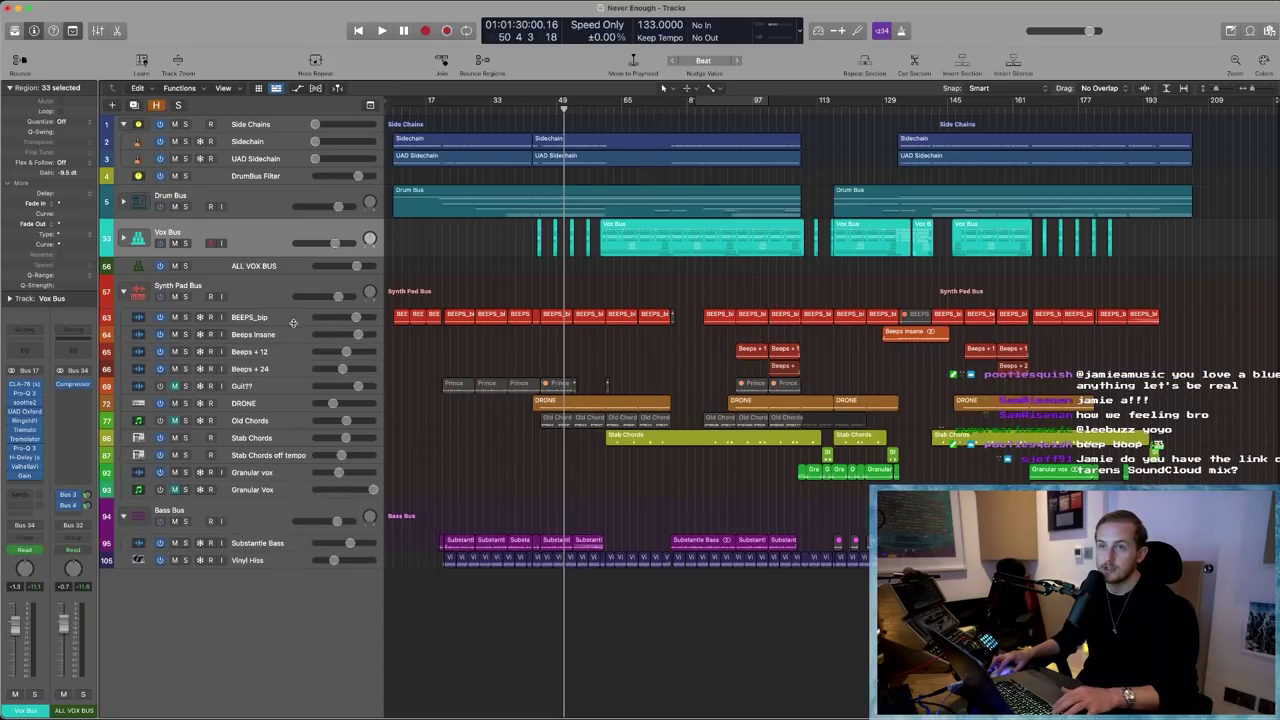
{"action": "left_click", "coordinate": [293, 322]}
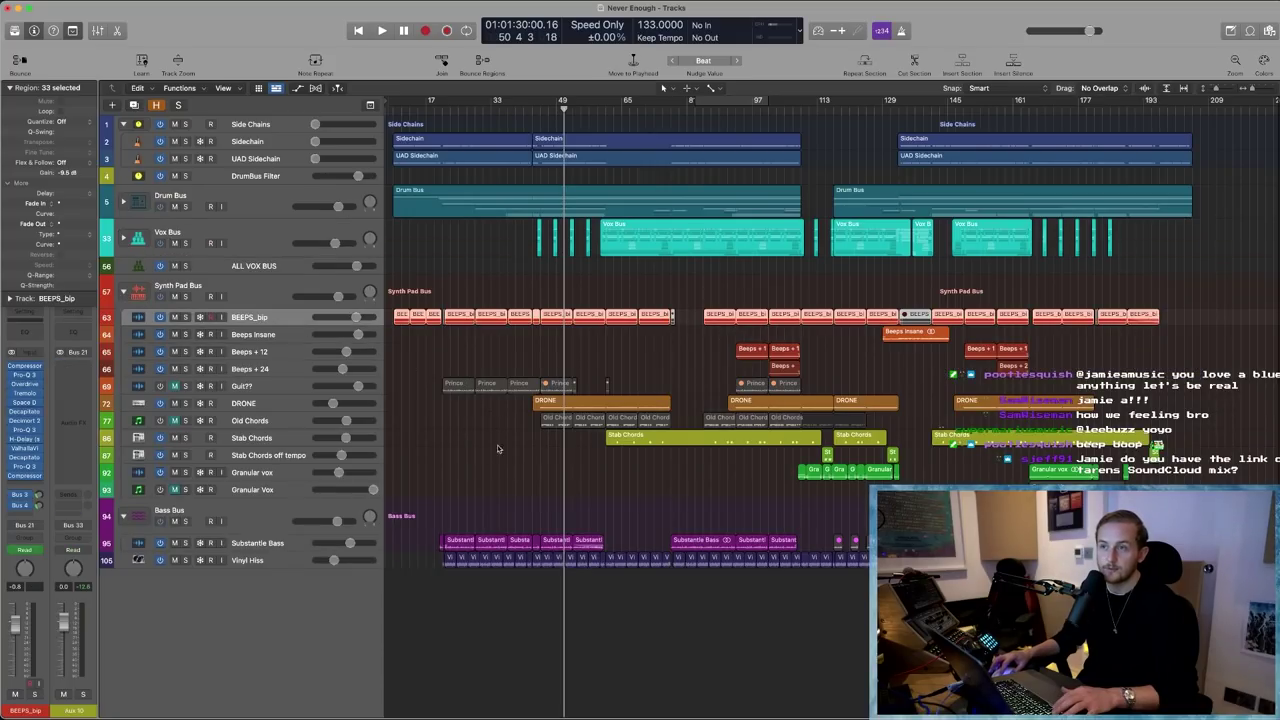
- Look over the Synth Pad Bus tracks, from BEEPS_bip down to the stab chords and granular vocals
{"action": "left_click_drag", "start_coordinate": [389, 512], "coordinate": [699, 301]}
{"action": "key", "text": "super+Left"}
{"action": "key", "text": "super+Left"}
{"action": "key", "text": "super+Left"}
{"action": "scroll", "coordinate": [600, 459], "scroll_direction": "up", "scroll_amount": 2}
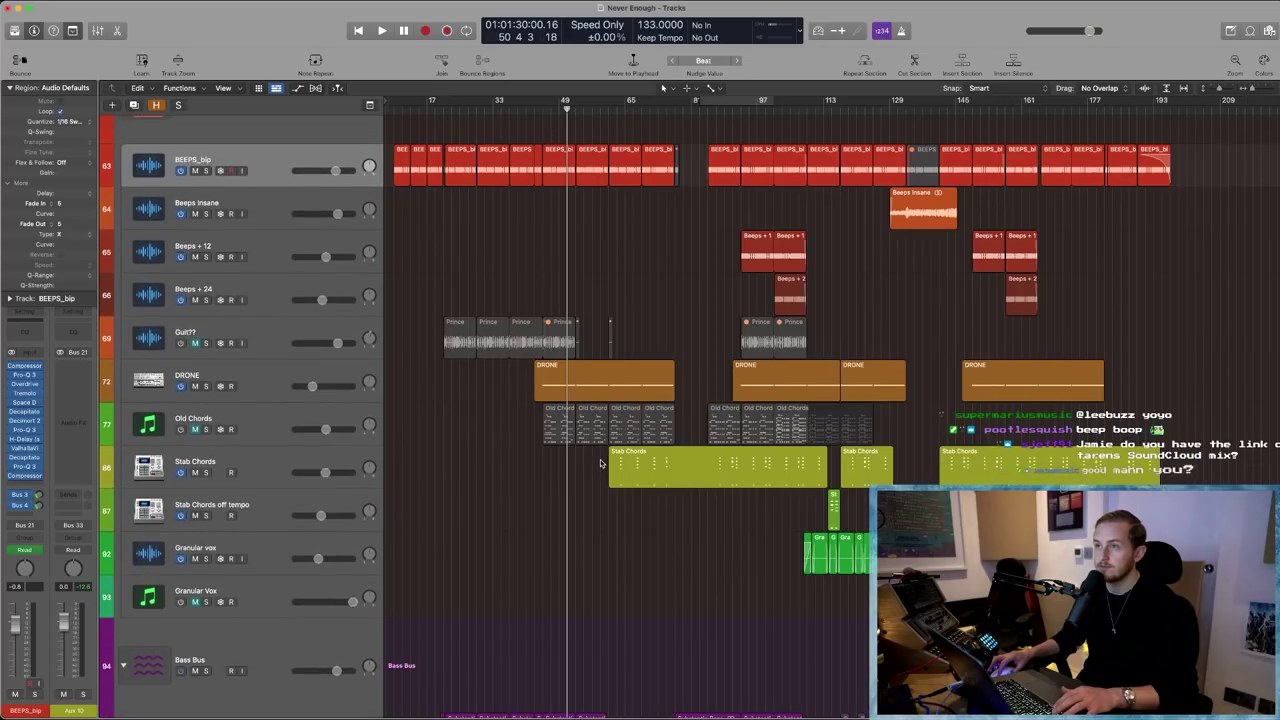
{"action": "left_click", "coordinate": [674, 491]}
{"action": "left_click", "coordinate": [609, 429]}
{"action": "left_click", "coordinate": [650, 491]}
{"action": "left_click", "coordinate": [750, 425]}
{"action": "key", "text": "z"}
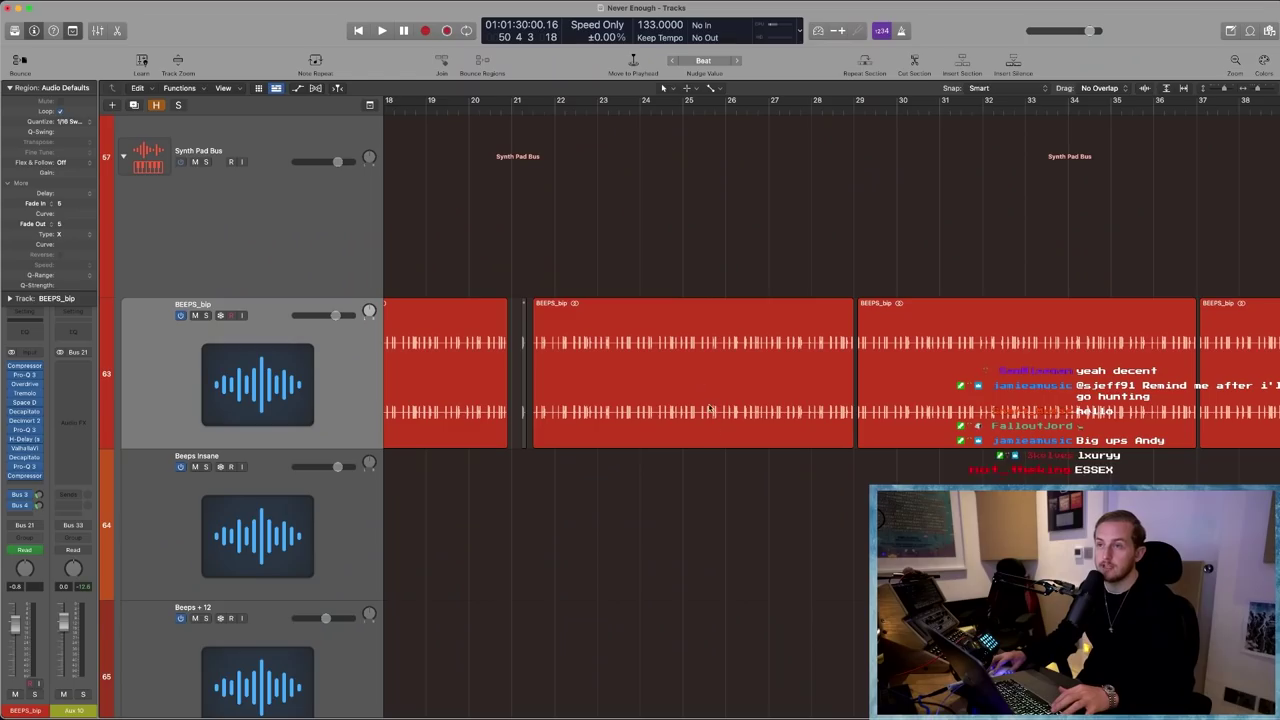
- Examine the waveform of the BEEPS_bip region after bar 21 up close and return to the full arrangement
{"action": "left_click", "coordinate": [703, 410]}
{"action": "key", "text": "super+Right"}
{"action": "key", "text": "super+Right"}
{"action": "key", "text": "super+Right"}
{"action": "key", "text": "super+Right"}
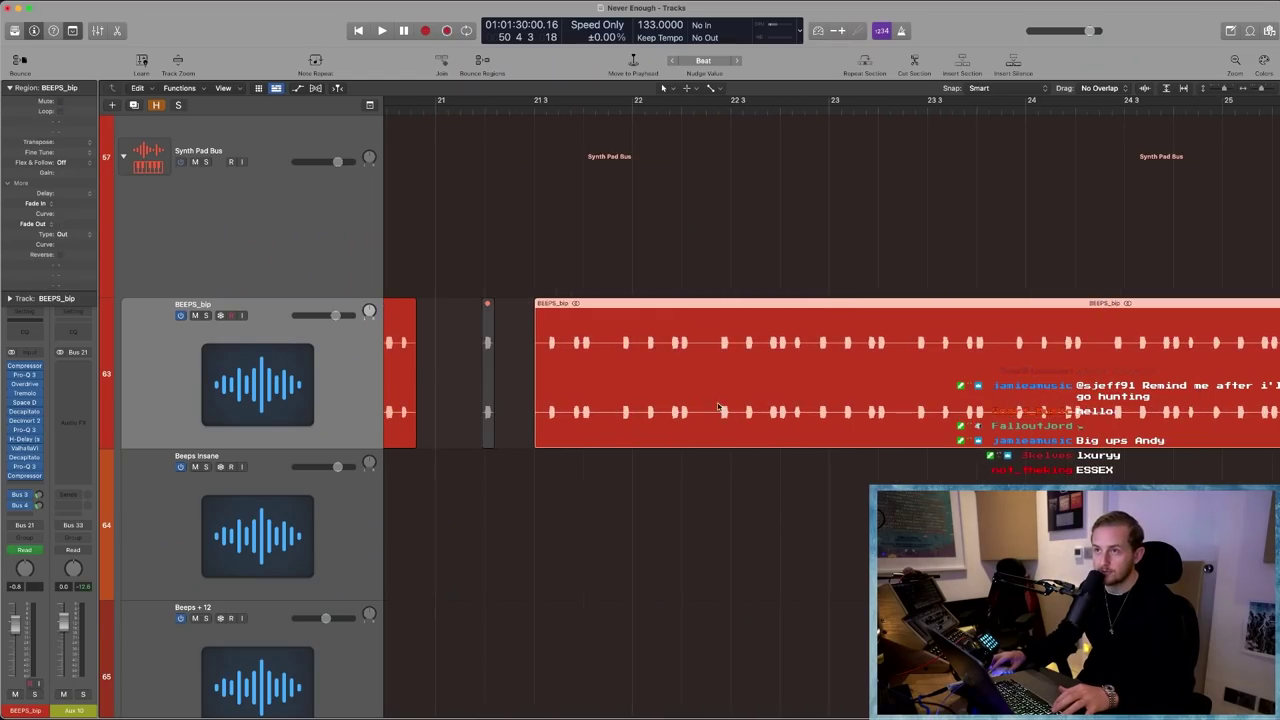
{"action": "left_click", "coordinate": [647, 528], "text": "ctrl+alt"}
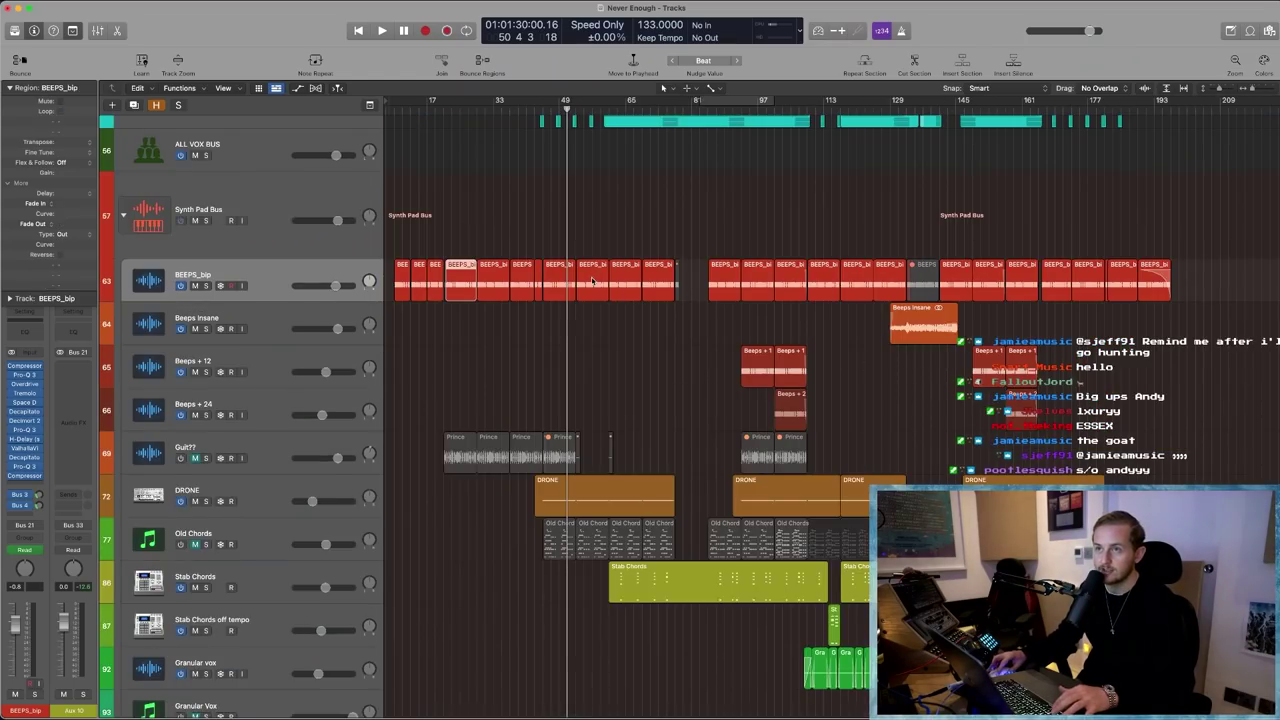
- Examine the Beeps Insane region's waveform up close and return to the full arrangement
{"action": "left_click", "coordinate": [918, 332]}
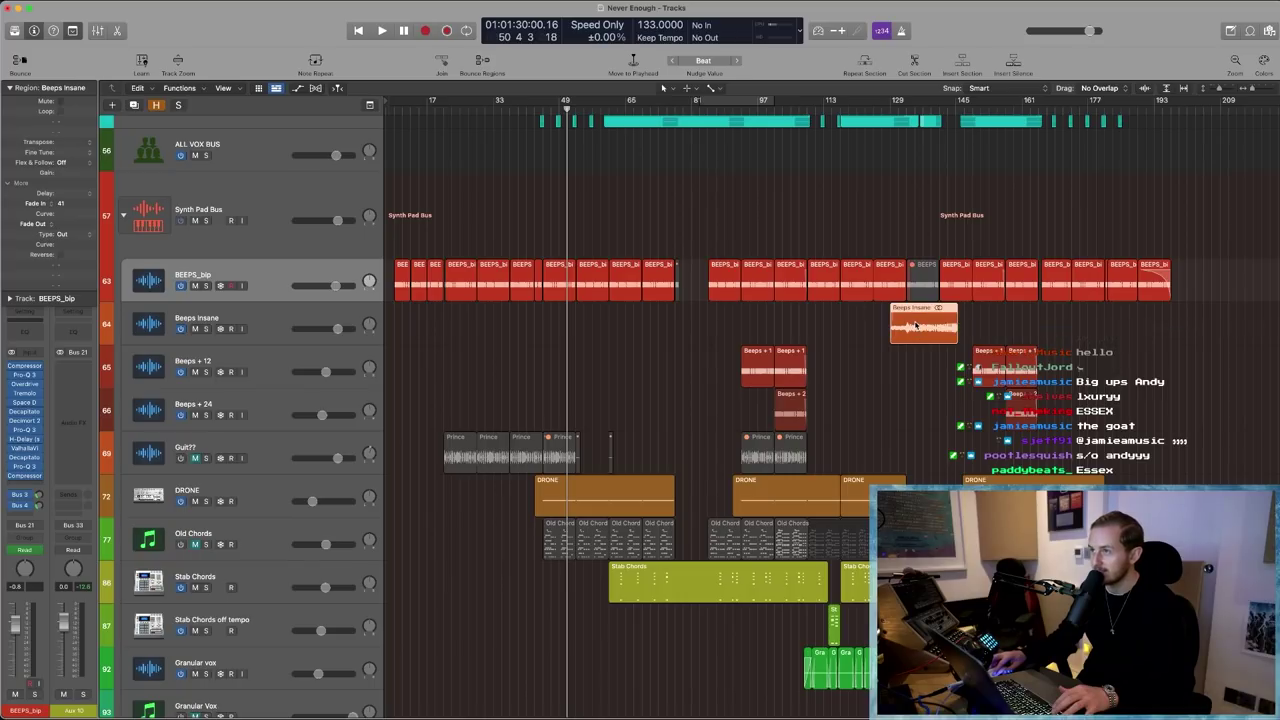
{"action": "left_click_drag", "start_coordinate": [868, 370], "coordinate": [1002, 288]}
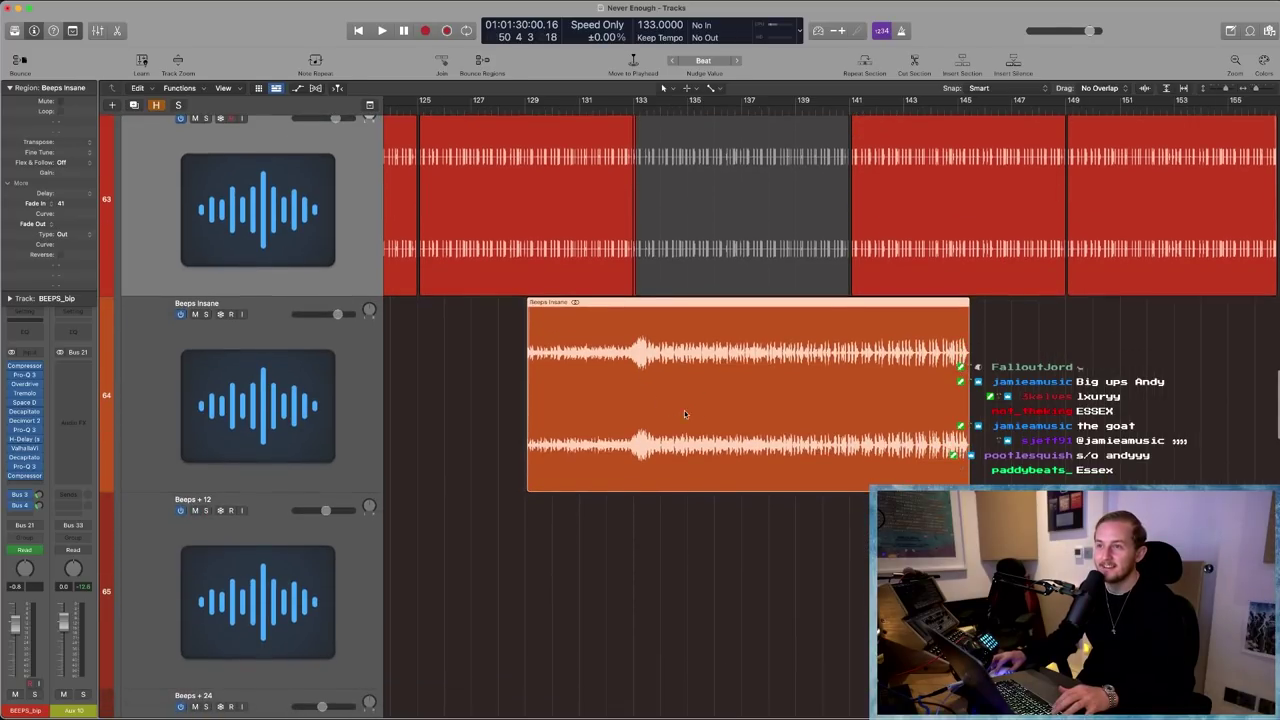
{"action": "left_click", "coordinate": [616, 563], "text": "ctrl+alt"}
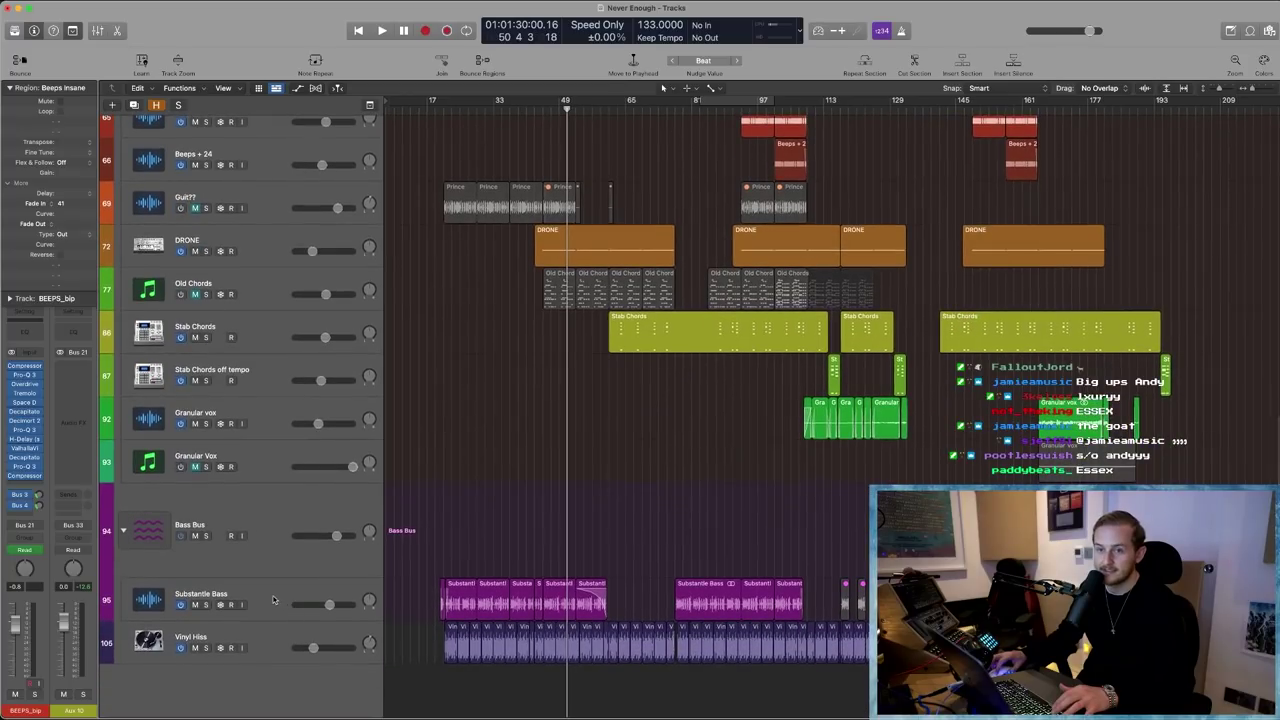
- Examine the Substantle Bass region near bar 21 in the Bass Bus and return to the full arrangement
{"action": "left_click", "coordinate": [343, 583]}
{"action": "left_click_drag", "start_coordinate": [392, 540], "coordinate": [620, 660]}
{"action": "left_click", "coordinate": [643, 466]}
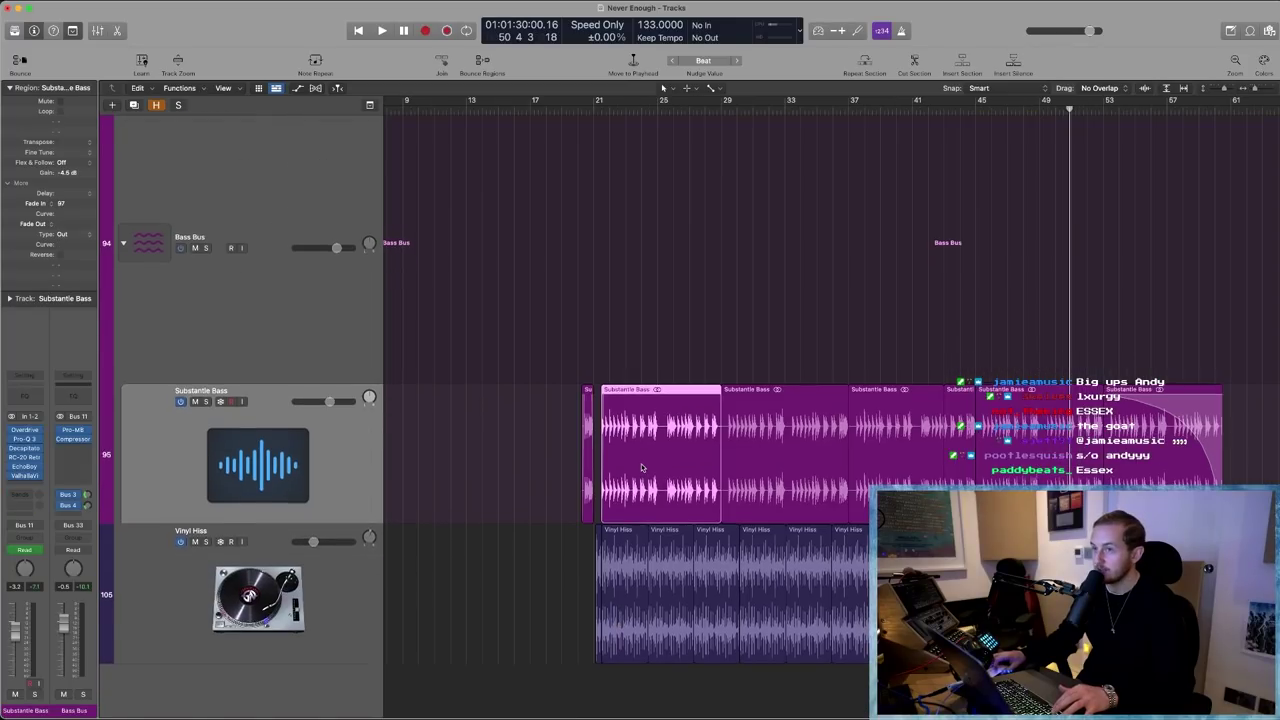
{"action": "scroll", "coordinate": [624, 462], "scroll_direction": "down", "scroll_amount": 3}
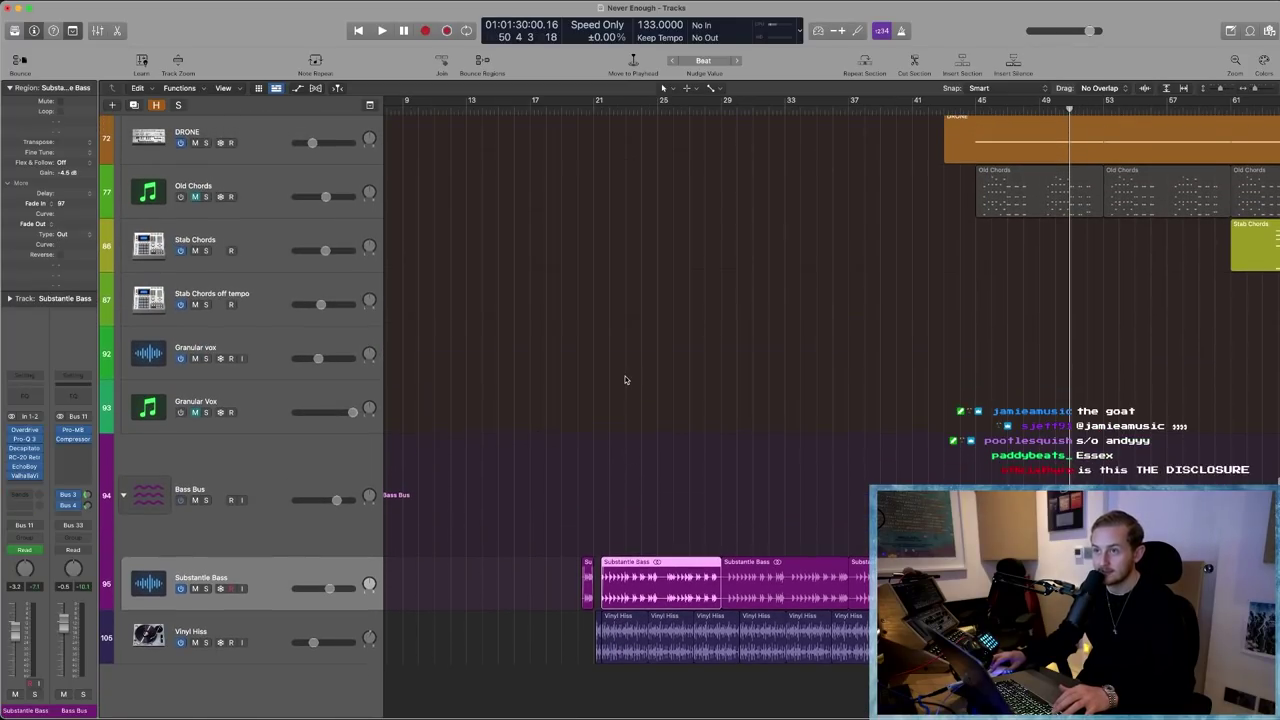
{"action": "left_click", "coordinate": [620, 408], "text": "ctrl+alt"}
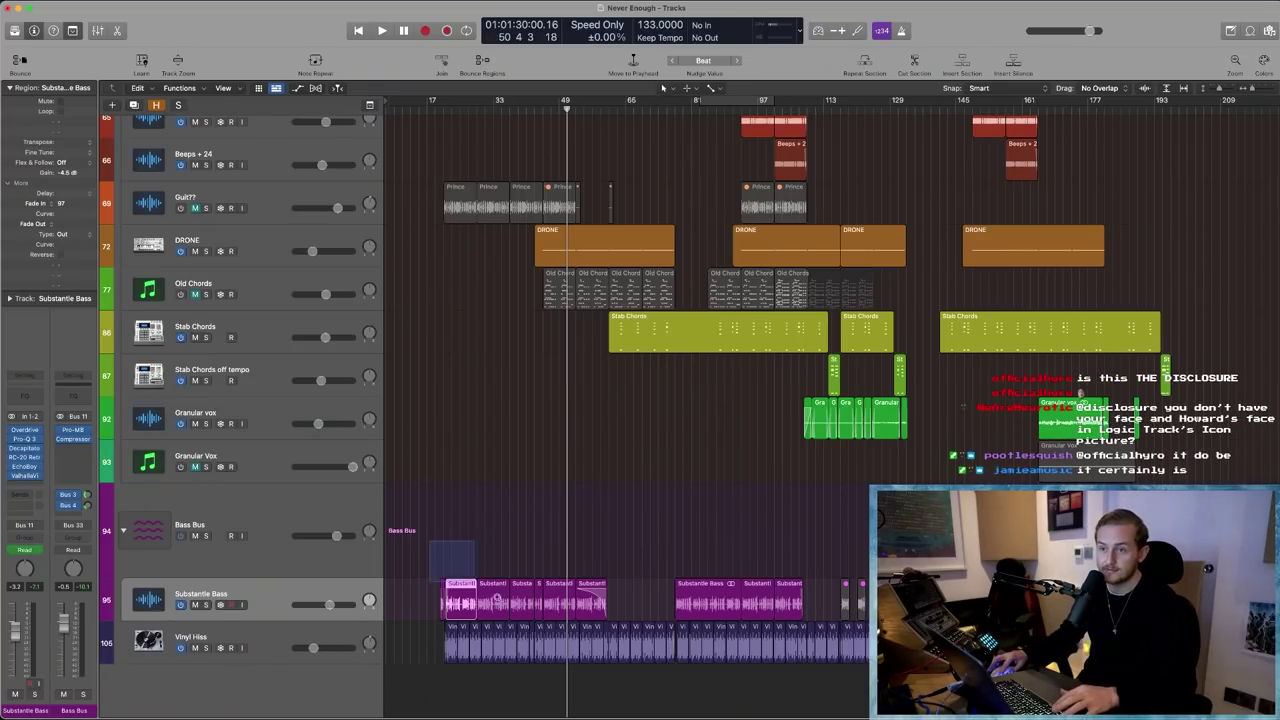
- Go over the consecutive Substantle Bass regions and the Vinyl Hiss regions below them in an enlarged view
{"action": "left_click_drag", "start_coordinate": [434, 550], "coordinate": [654, 650]}
{"action": "left_click", "coordinate": [637, 275]}
{"action": "scroll", "coordinate": [623, 471], "scroll_direction": "down", "scroll_amount": 3}
{"action": "left_click", "coordinate": [523, 455]}
{"action": "left_click", "coordinate": [562, 450]}
{"action": "left_click", "coordinate": [600, 447]}
{"action": "left_click", "coordinate": [652, 447]}
{"action": "left_click", "coordinate": [522, 530]}
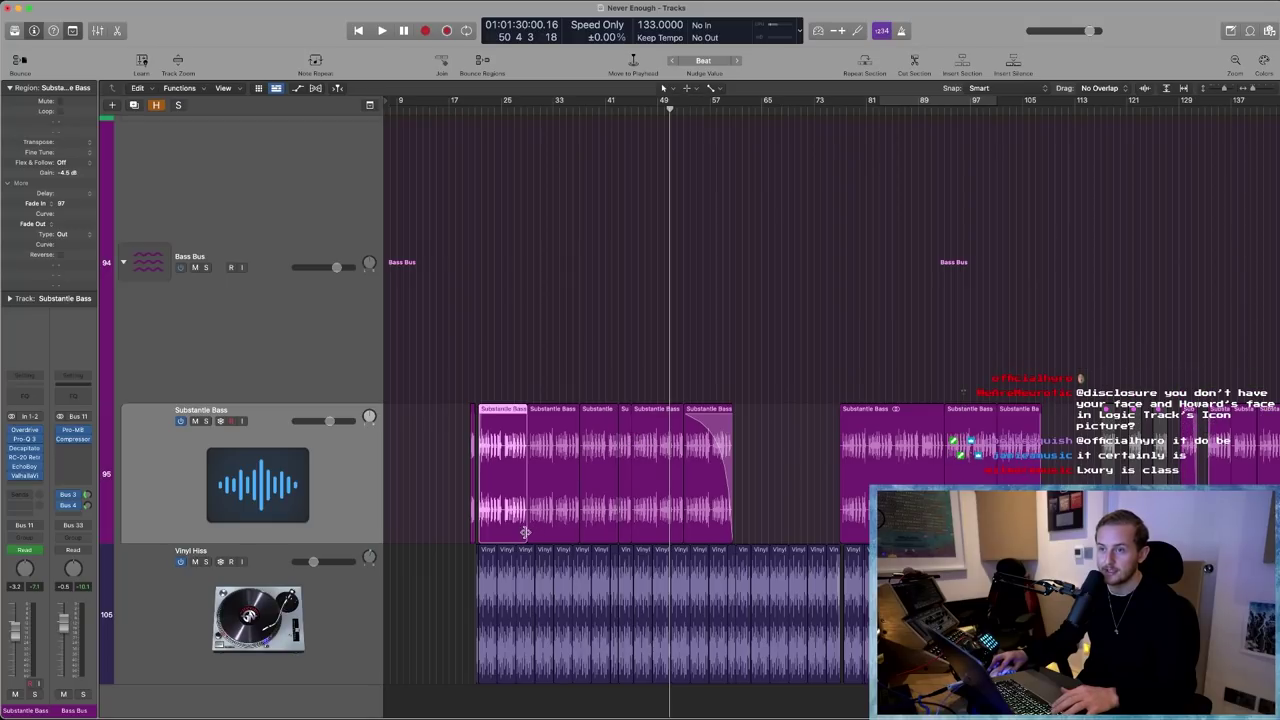
- Reveal the project's hidden tracks and browse through them, including the unused bass and synth tracks
{"action": "left_click_drag", "start_coordinate": [523, 537], "coordinate": [706, 540]}
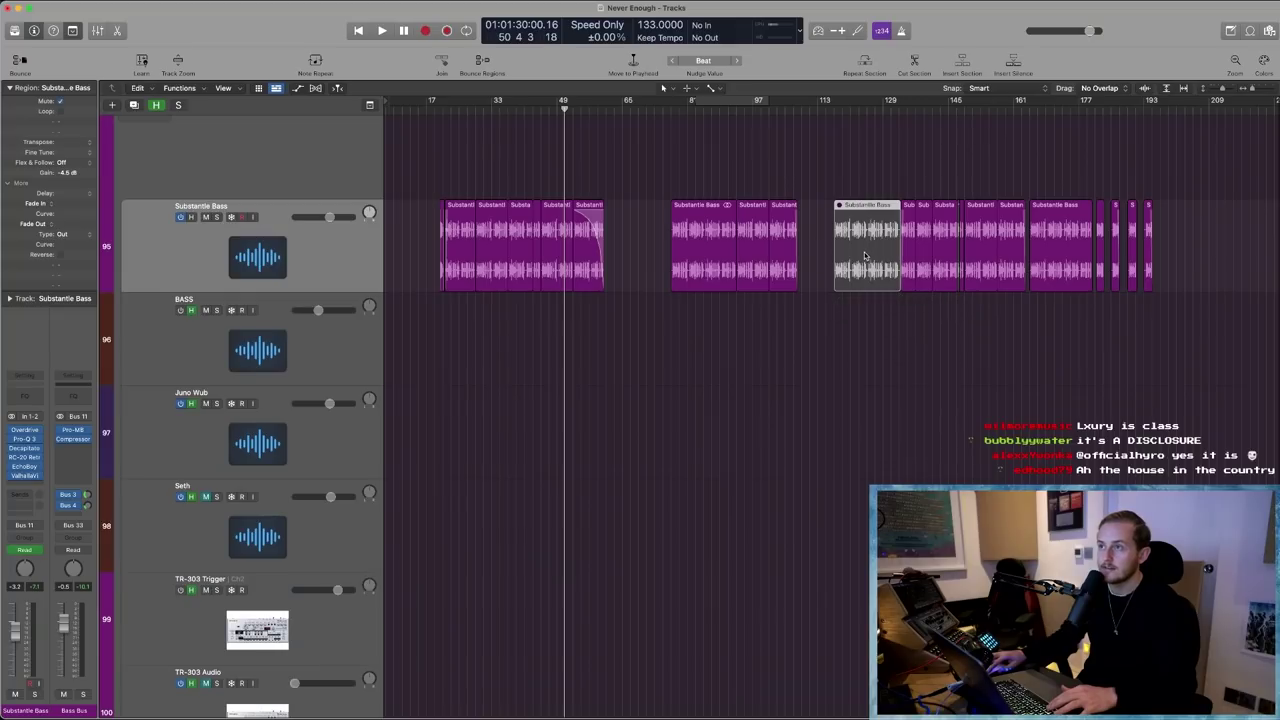
{"action": "left_click_drag", "start_coordinate": [836, 290], "coordinate": [831, 290]}
{"action": "key", "text": "super+z"}
{"action": "key", "text": "super+z"}
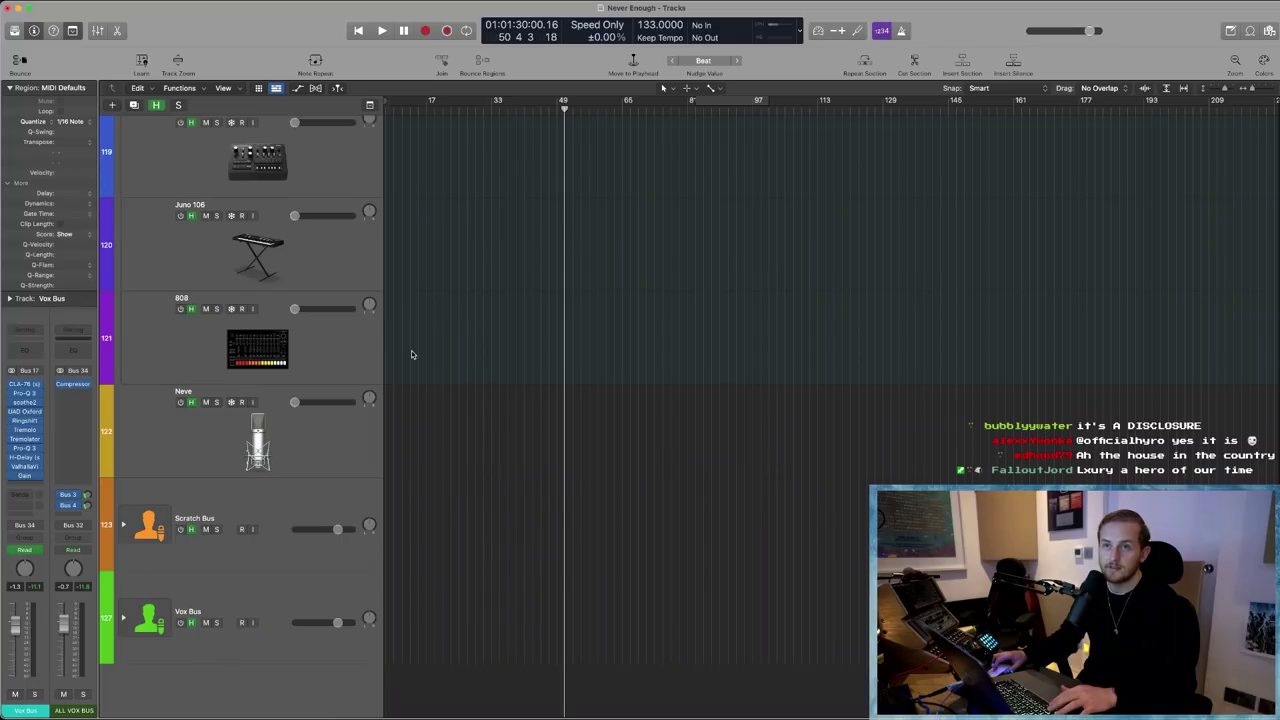
{"action": "scroll", "coordinate": [420, 370], "scroll_direction": "up", "scroll_amount": 8}
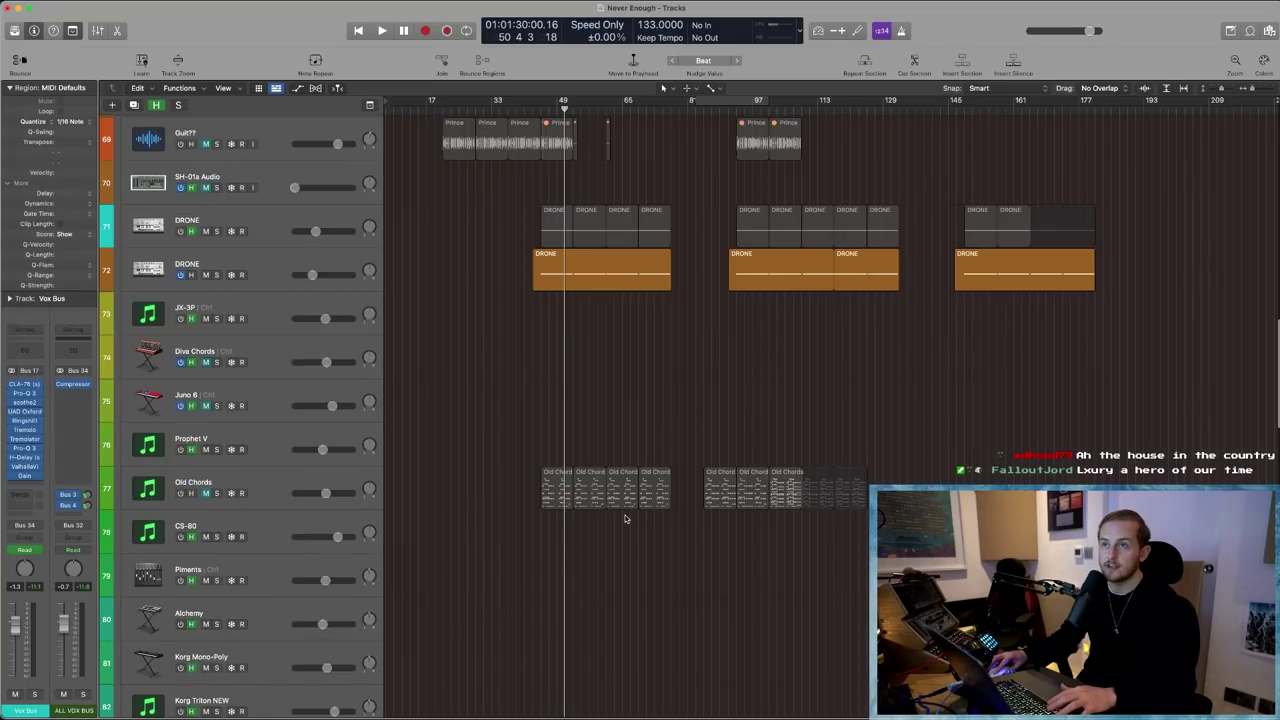
- Look over the hidden synth and chord tracks, conceal them again and go back to the top of the arrangement
{"action": "key", "text": "h"}
{"action": "key", "text": "h"}
{"action": "scroll", "coordinate": [585, 536], "scroll_direction": "down", "scroll_amount": 3}
{"action": "scroll", "coordinate": [586, 533], "scroll_direction": "down", "scroll_amount": 10}
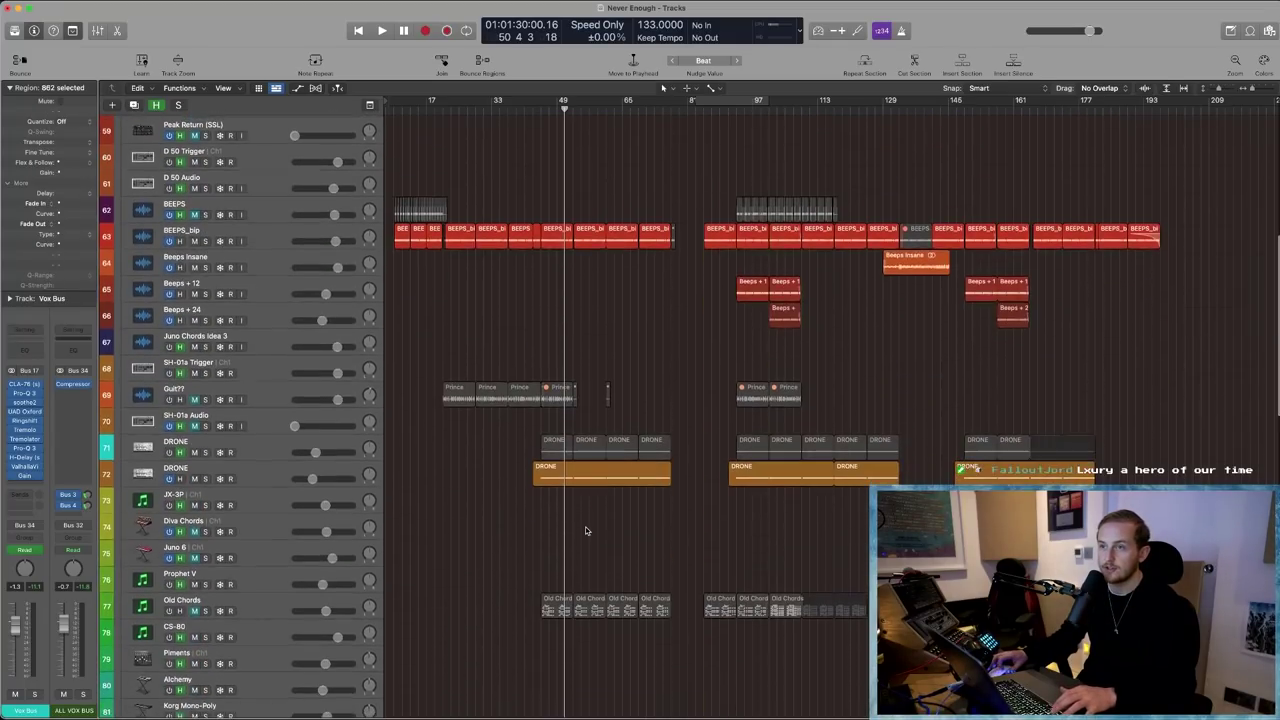
{"action": "scroll", "coordinate": [585, 528], "scroll_direction": "down", "scroll_amount": 5}
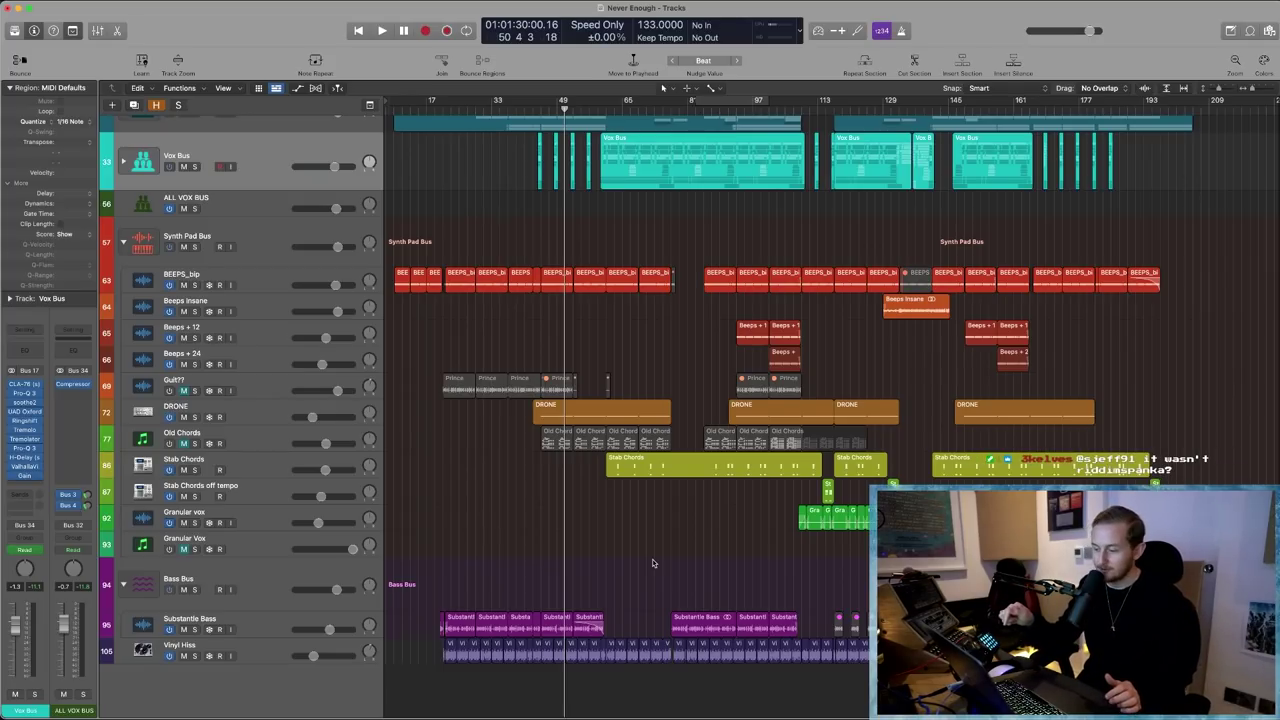
{"action": "scroll", "coordinate": [610, 462], "scroll_direction": "up", "scroll_amount": 5}
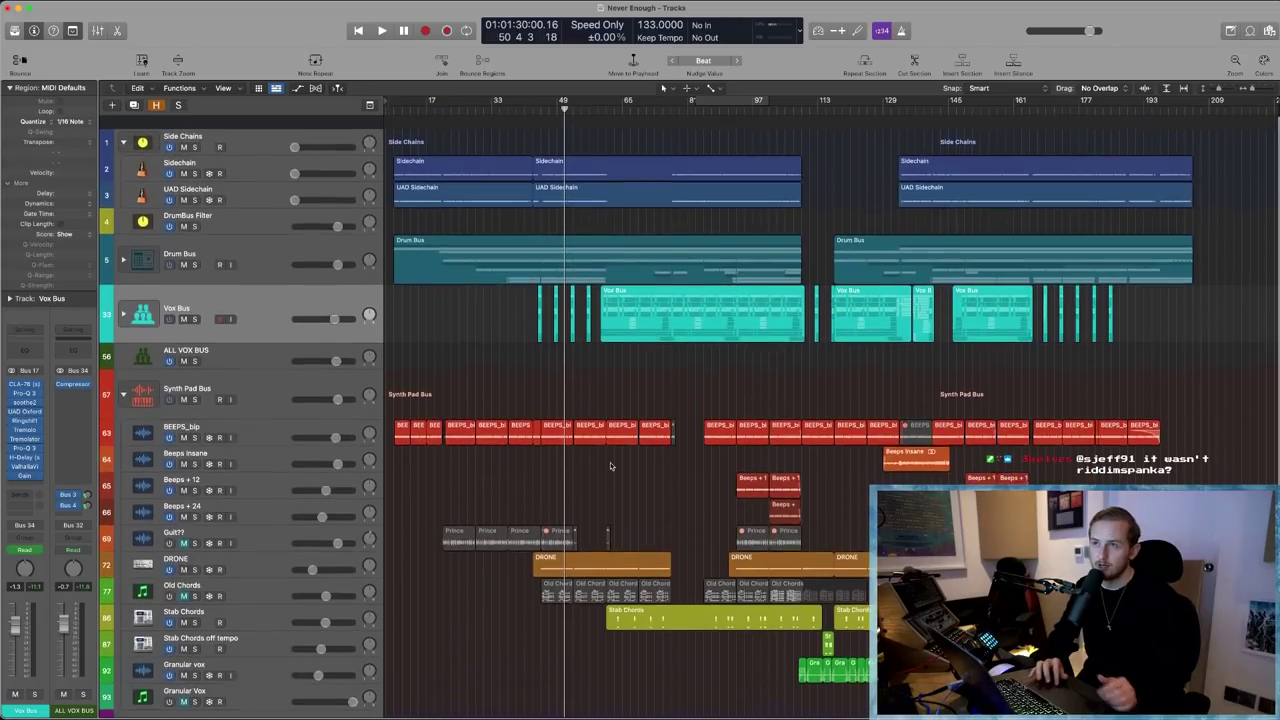
- Expand the Drum Bus, inspect the Claps and Break regions up close and return to the full arrangement
{"action": "left_click", "coordinate": [123, 249]}
{"action": "scroll", "coordinate": [439, 514], "scroll_direction": "down", "scroll_amount": 2}
{"action": "left_click_drag", "start_coordinate": [424, 348], "coordinate": [505, 390]}
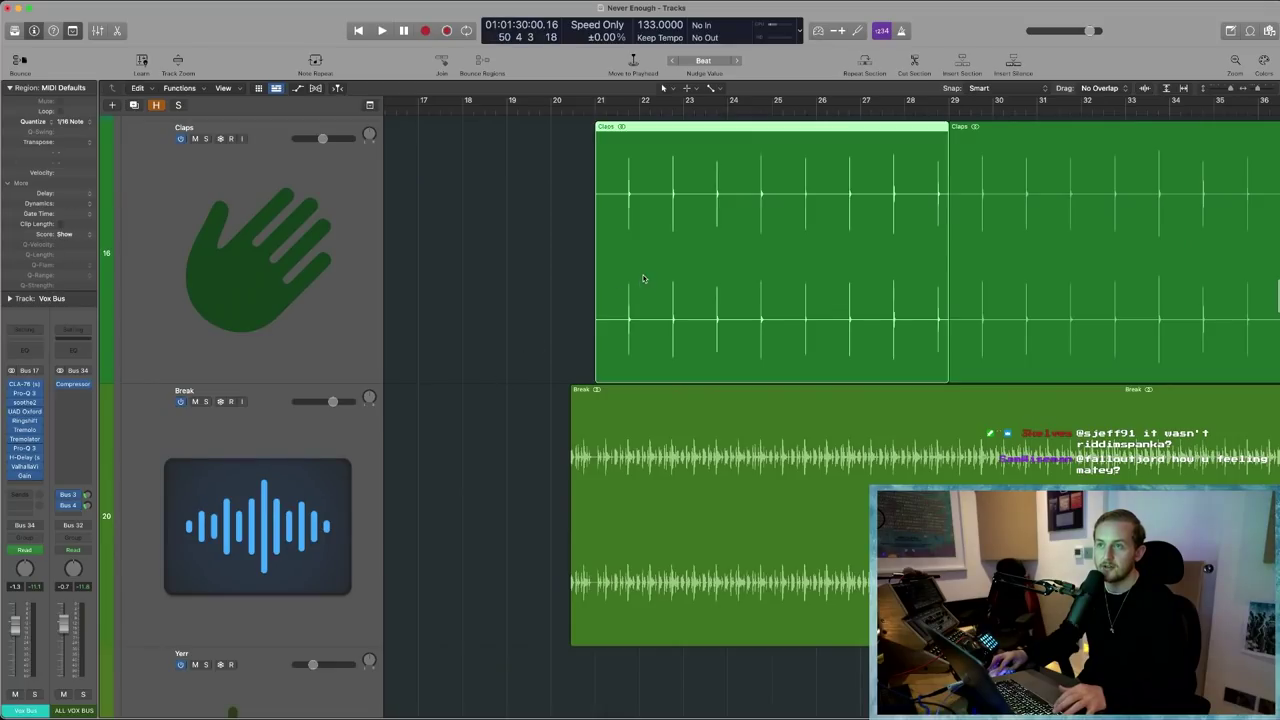
{"action": "left_click", "coordinate": [700, 523]}
{"action": "key", "text": "super+Left"}
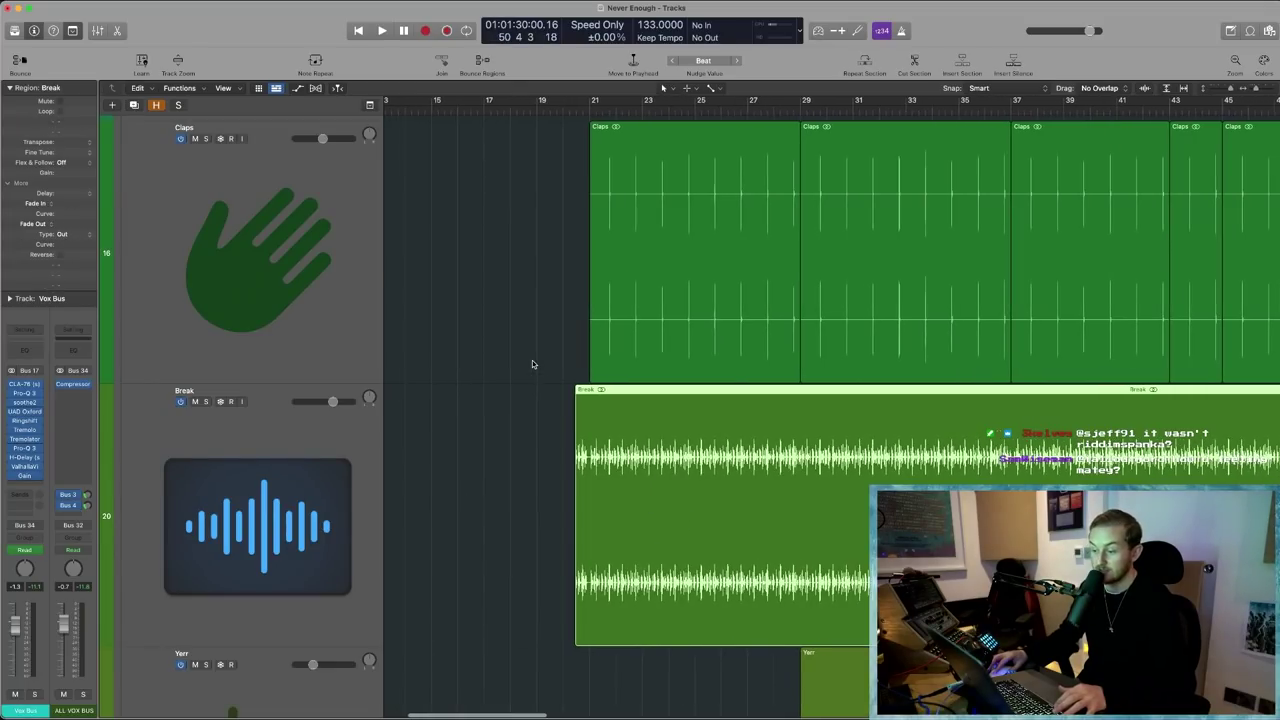
{"action": "left_click", "coordinate": [506, 296], "text": "ctrl+alt"}
{"action": "scroll", "coordinate": [692, 587], "scroll_direction": "down", "scroll_amount": 10}
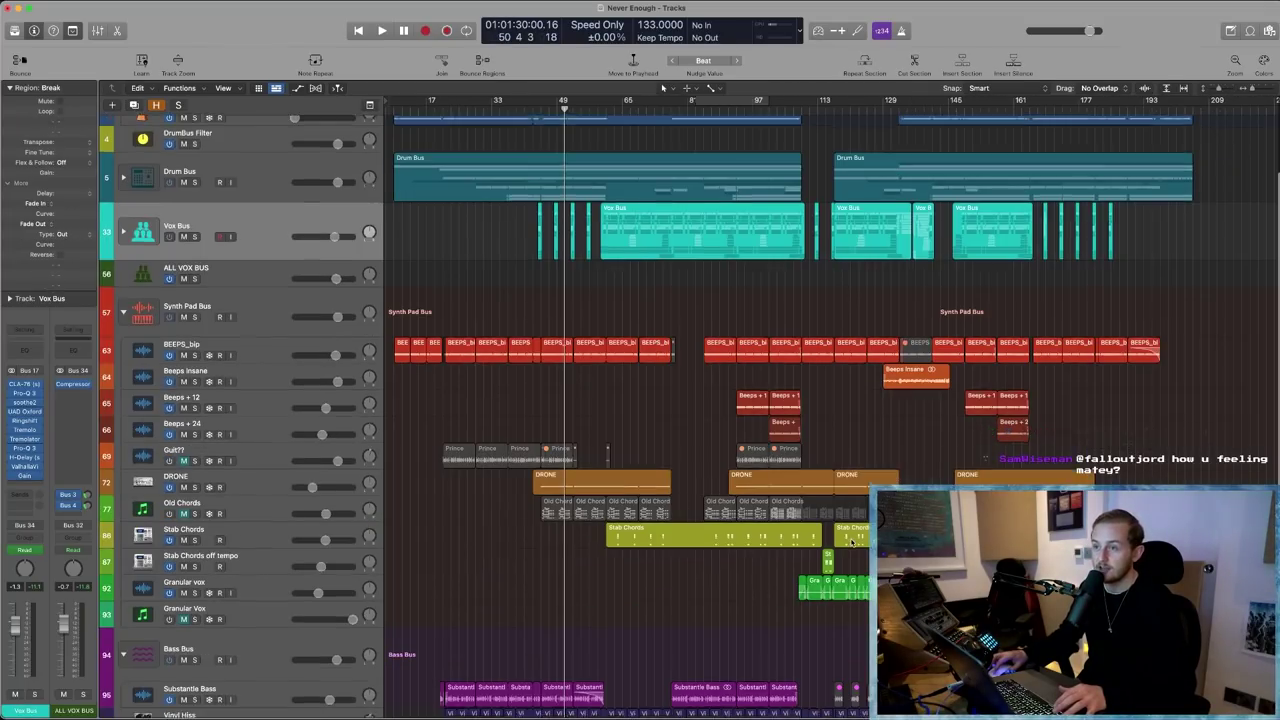
- Examine the Drum Bus tracks around the opening bars in an enlarged view
{"action": "left_click_drag", "start_coordinate": [657, 590], "coordinate": [813, 667]}
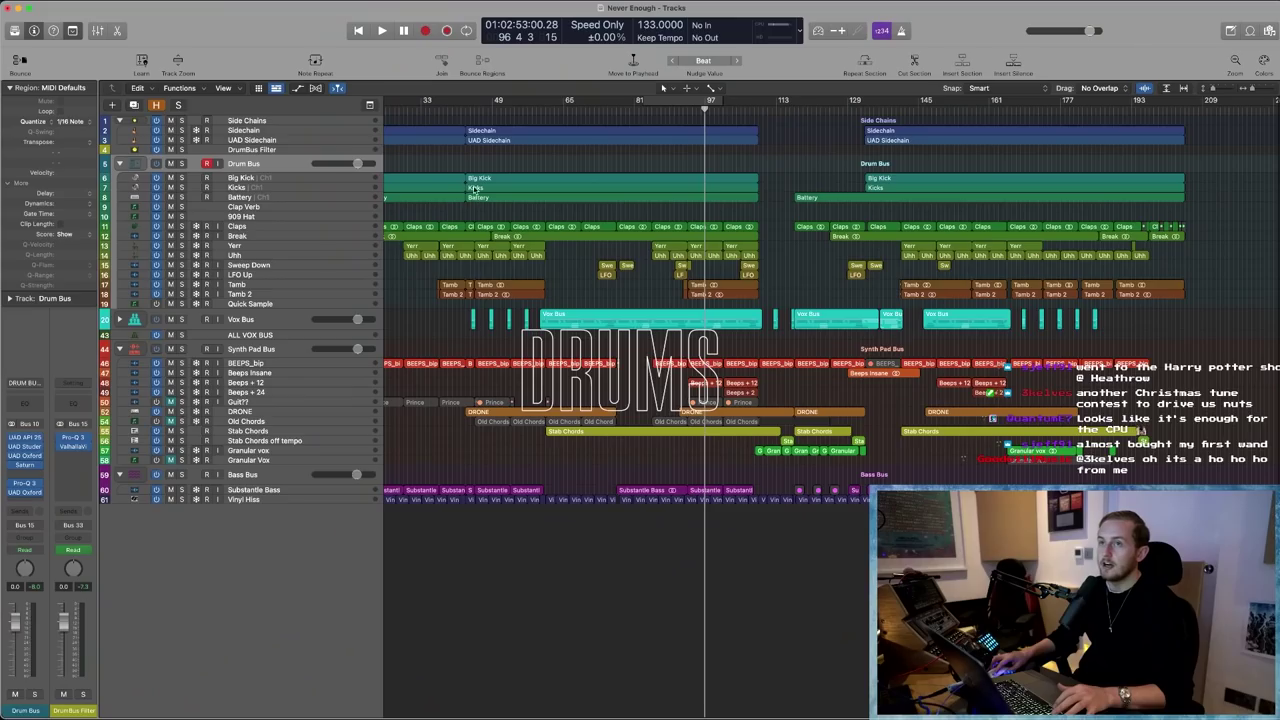
{"action": "scroll", "coordinate": [413, 173], "scroll_direction": "right", "scroll_amount": 1}
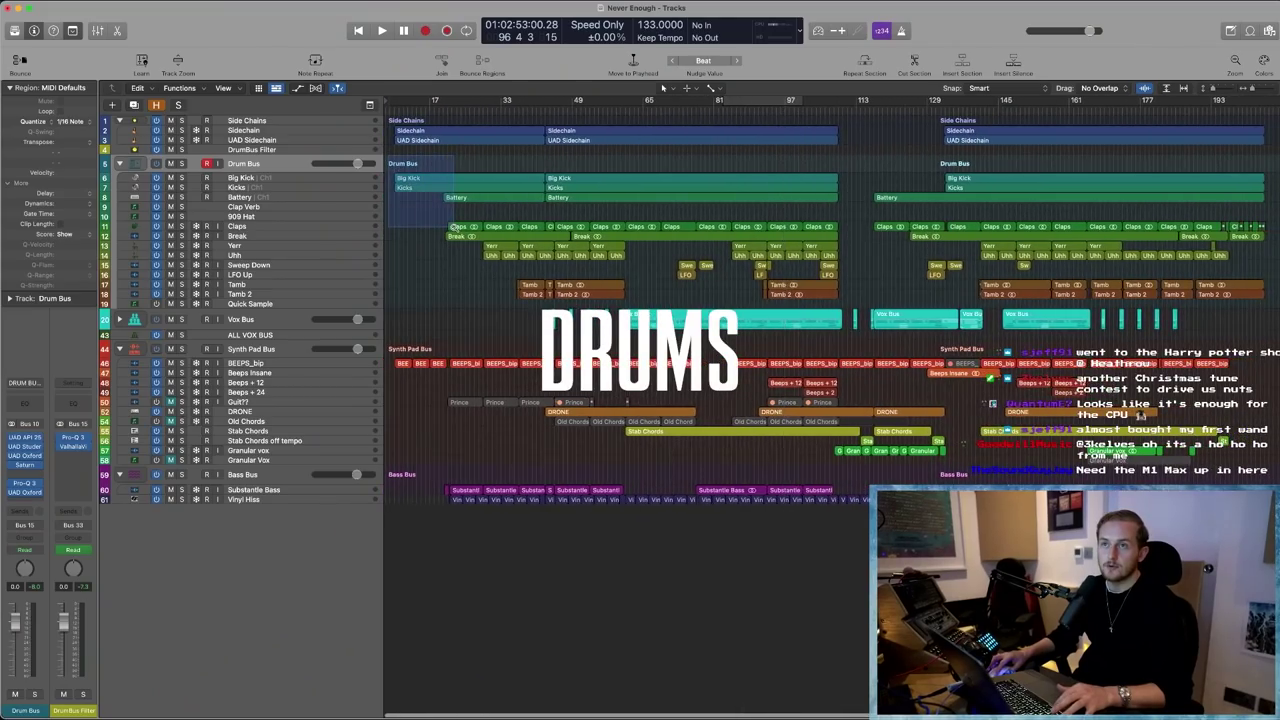
{"action": "key", "text": "z"}
{"action": "key", "text": "z"}
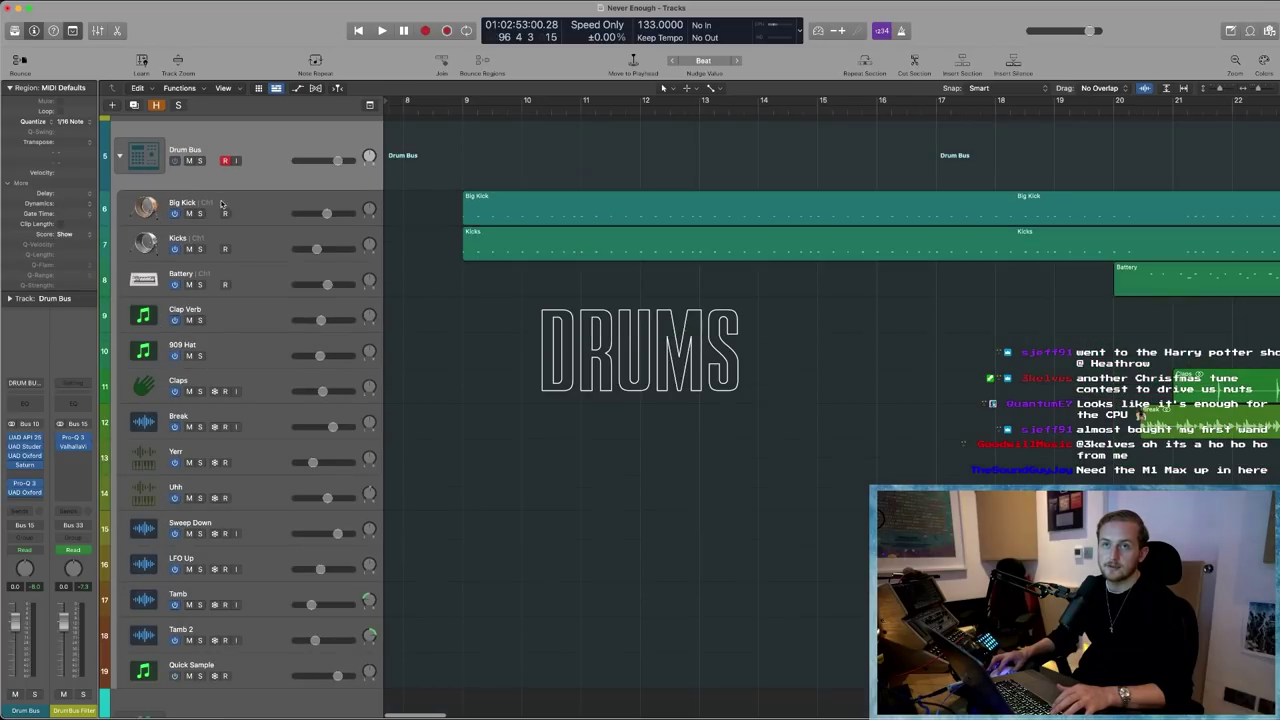
- Solo the Drum Bus for playback near bar 21 and dismiss the System Overload alert
{"action": "key", "text": "ctrl+s"}
{"action": "scroll", "coordinate": [220, 197], "scroll_direction": "up", "scroll_amount": 1}
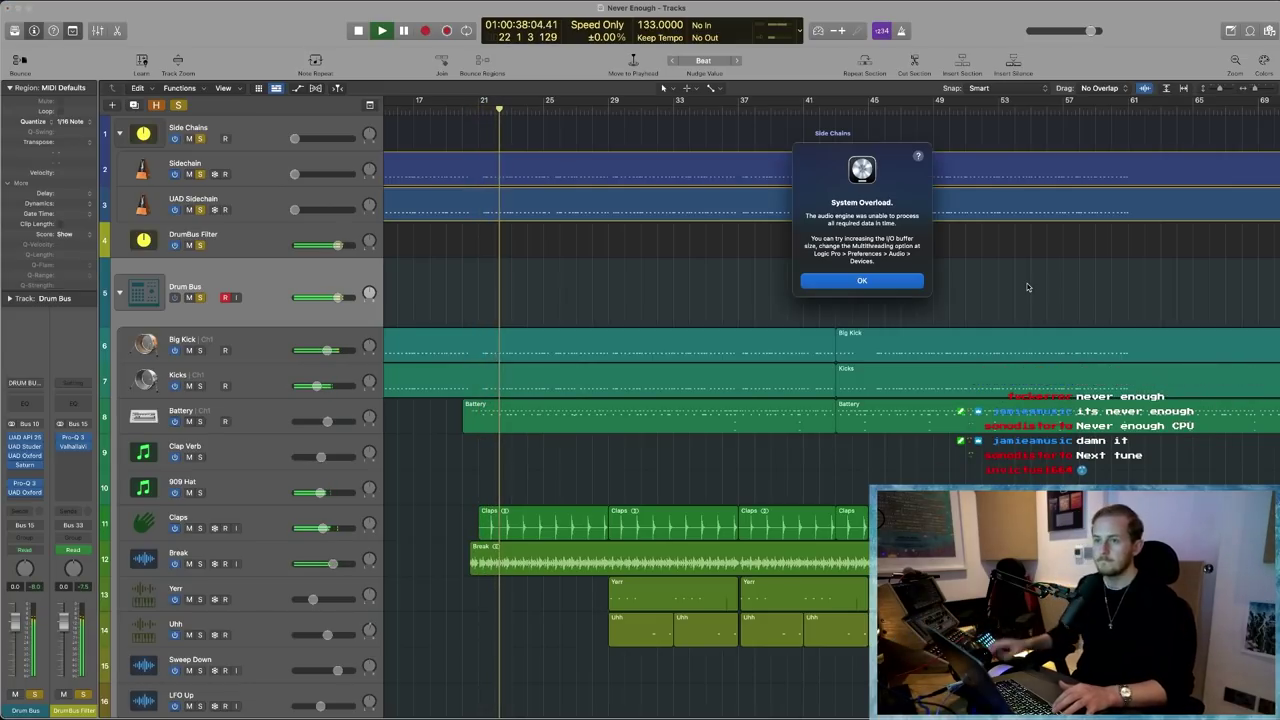
{"action": "left_click", "coordinate": [916, 284]}
- Solo only the Break track and play it looped over bar 21
{"action": "scroll", "coordinate": [284, 477], "scroll_direction": "down", "scroll_amount": 2}
{"action": "left_click", "coordinate": [203, 478]}
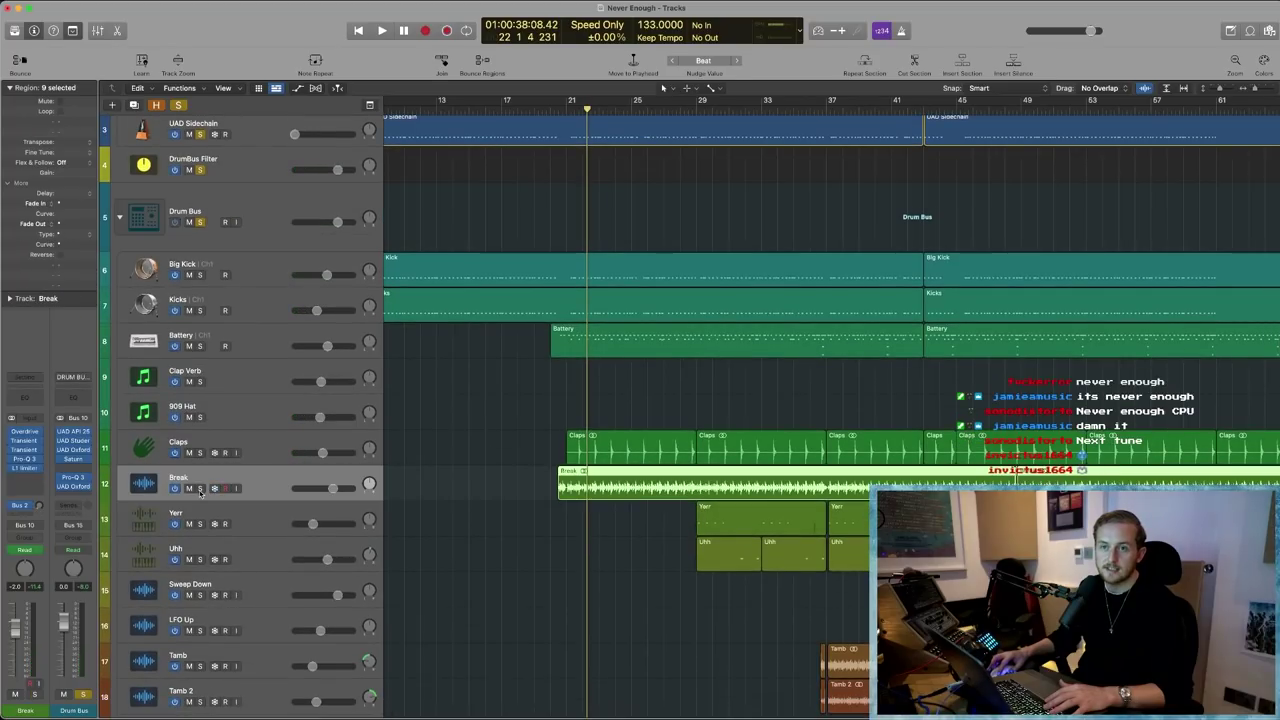
{"action": "left_click", "coordinate": [201, 489]}
{"action": "left_click_drag", "start_coordinate": [514, 434], "coordinate": [639, 547]}
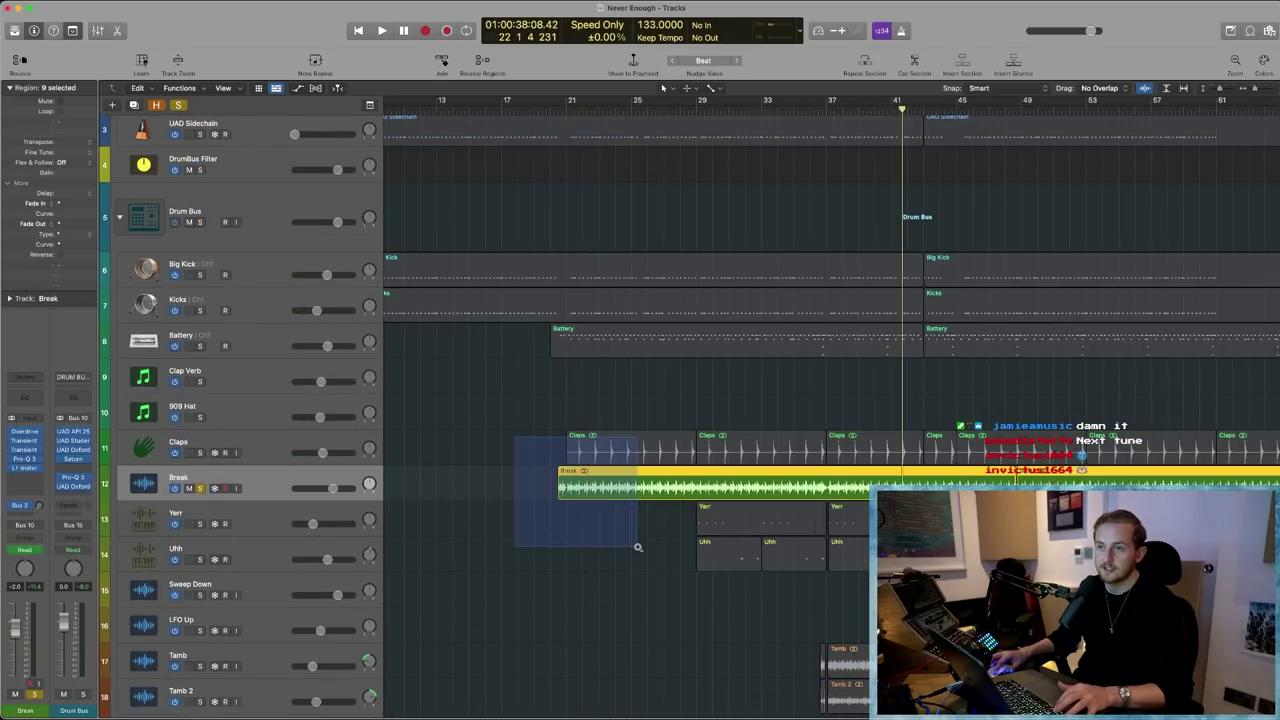
{"action": "left_click", "coordinate": [760, 104]}
{"action": "key", "text": "space"}
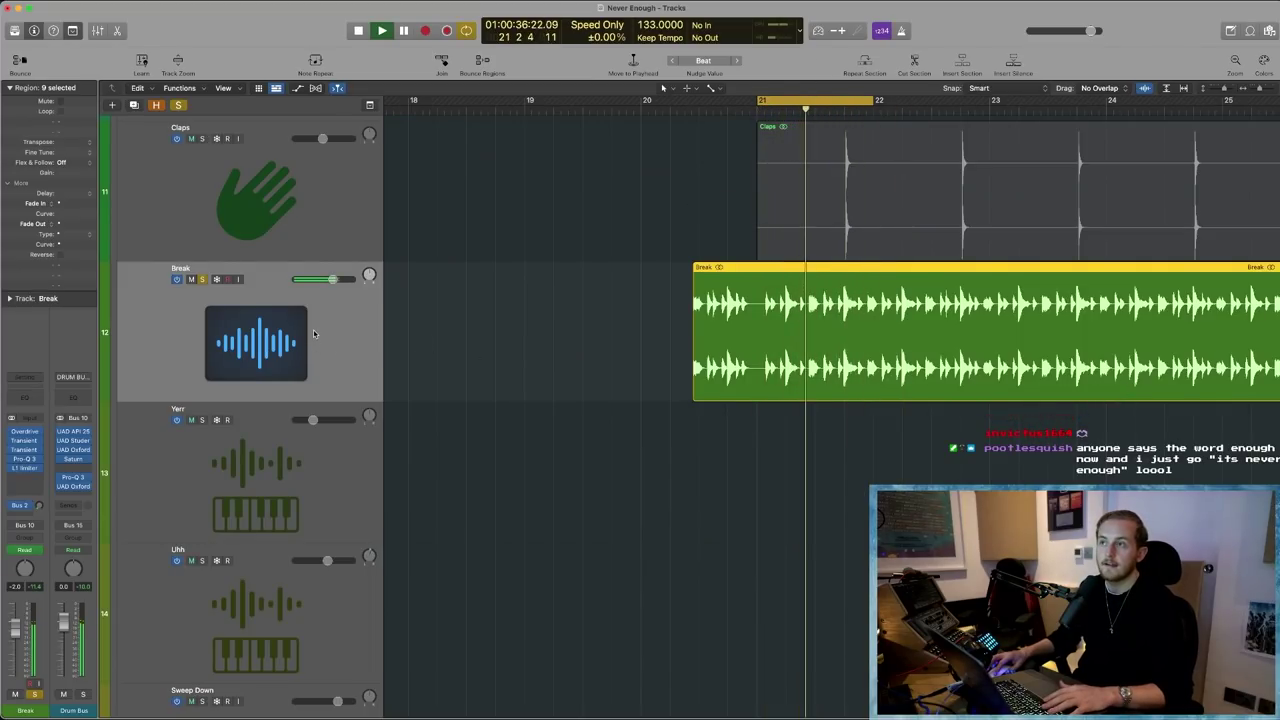
- Extend the loop range to bar 23 and play the Break with its plug-ins bypassed
{"action": "left_click_drag", "start_coordinate": [876, 101], "coordinate": [994, 101]}
{"action": "key", "text": "space"}
{"action": "scroll", "coordinate": [797, 404], "scroll_direction": "right", "scroll_amount": 3}
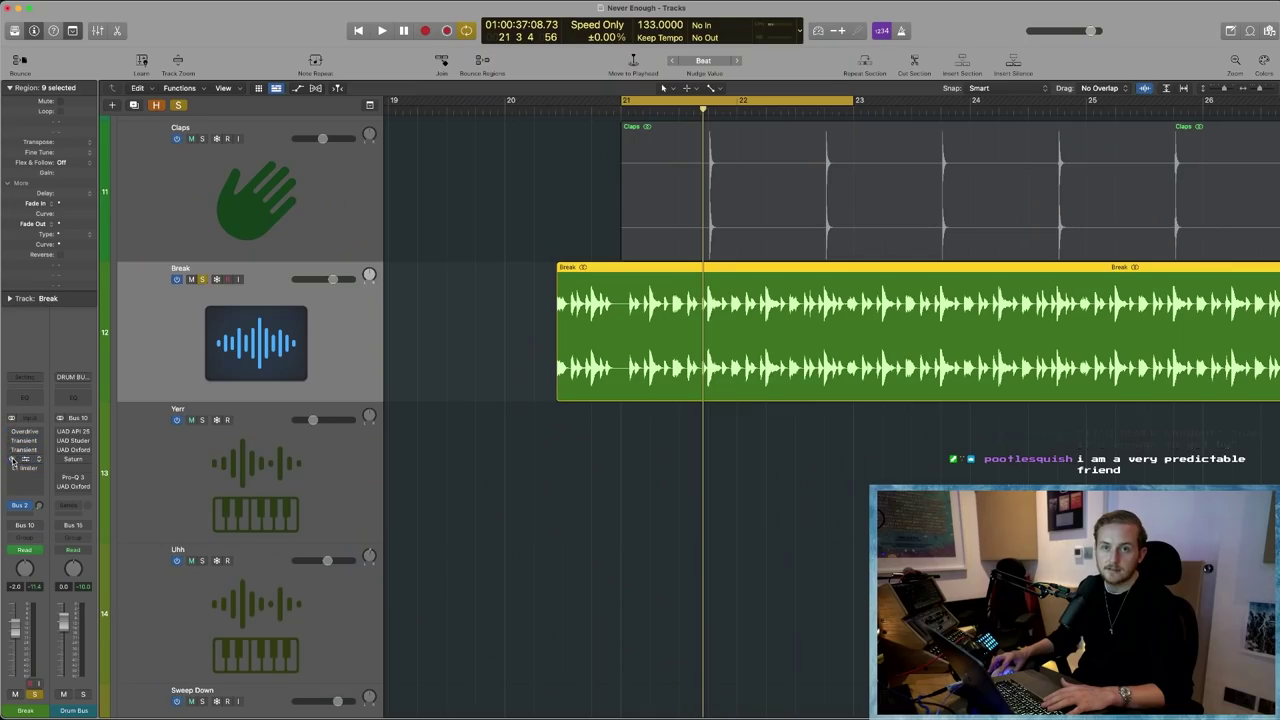
{"action": "key", "text": "space"}
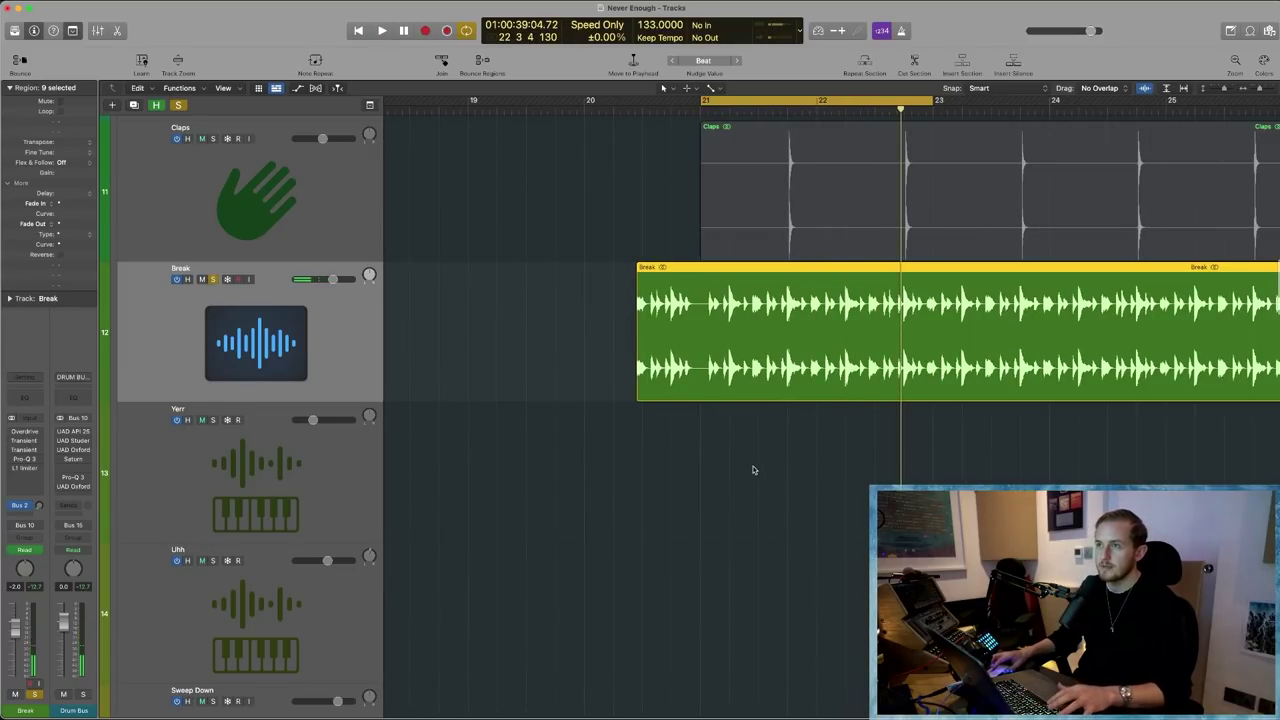
- Examine the Break region together with its neighbouring drum tracks around bar 21
{"action": "left_click", "coordinate": [698, 520]}
{"action": "scroll", "coordinate": [698, 517], "scroll_direction": "up", "scroll_amount": 4}
{"action": "scroll", "coordinate": [699, 517], "scroll_direction": "up", "scroll_amount": 5}
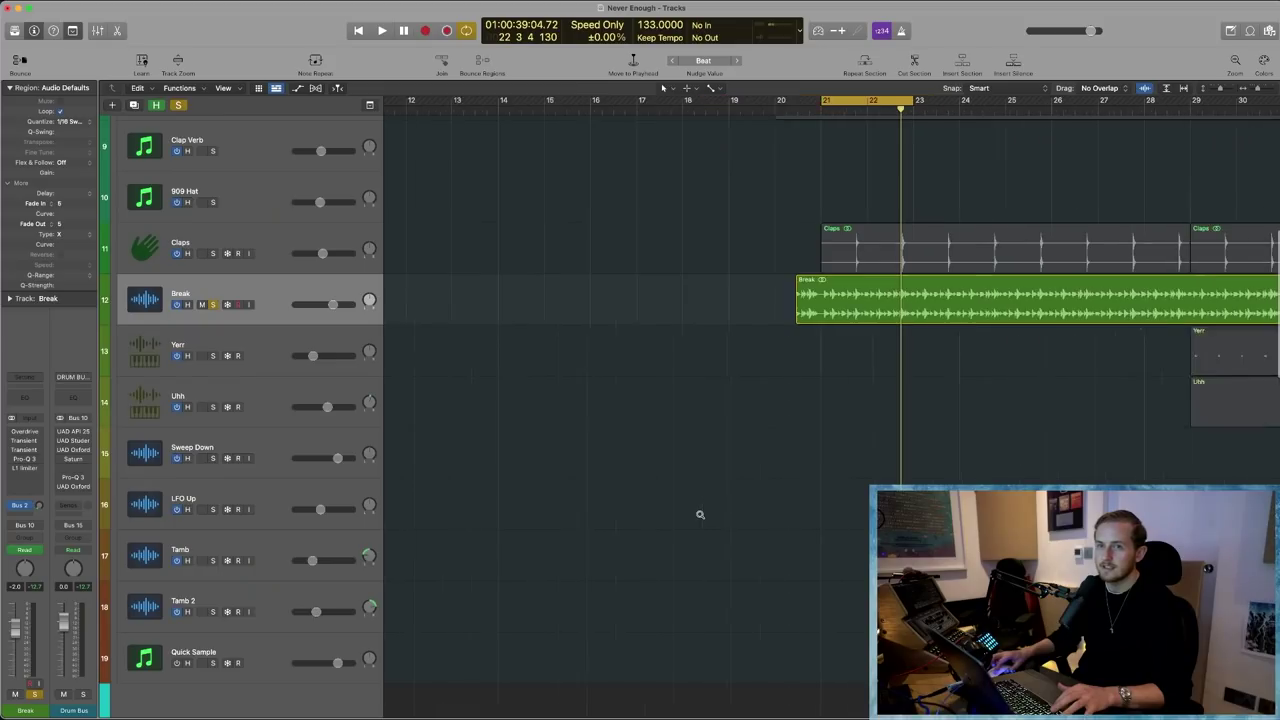
{"action": "scroll", "coordinate": [543, 409], "scroll_direction": "right", "scroll_amount": 4}
{"action": "scroll", "coordinate": [544, 404], "scroll_direction": "down", "scroll_amount": 5}
{"action": "left_click", "coordinate": [544, 404], "text": "ctrl+alt"}
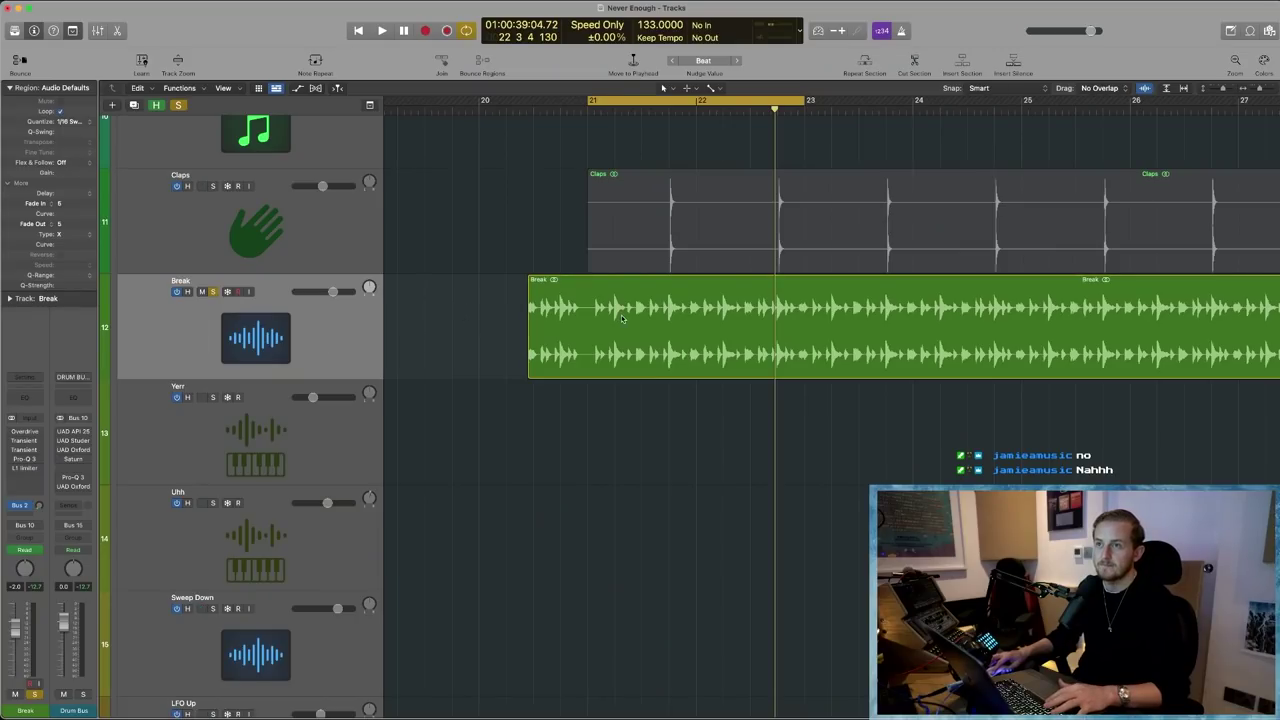
- Select the Break region and display the track automation across its following bars
{"action": "left_click", "coordinate": [622, 319]}
{"action": "key", "text": "super+Right"}
{"action": "key", "text": "super+Down"}
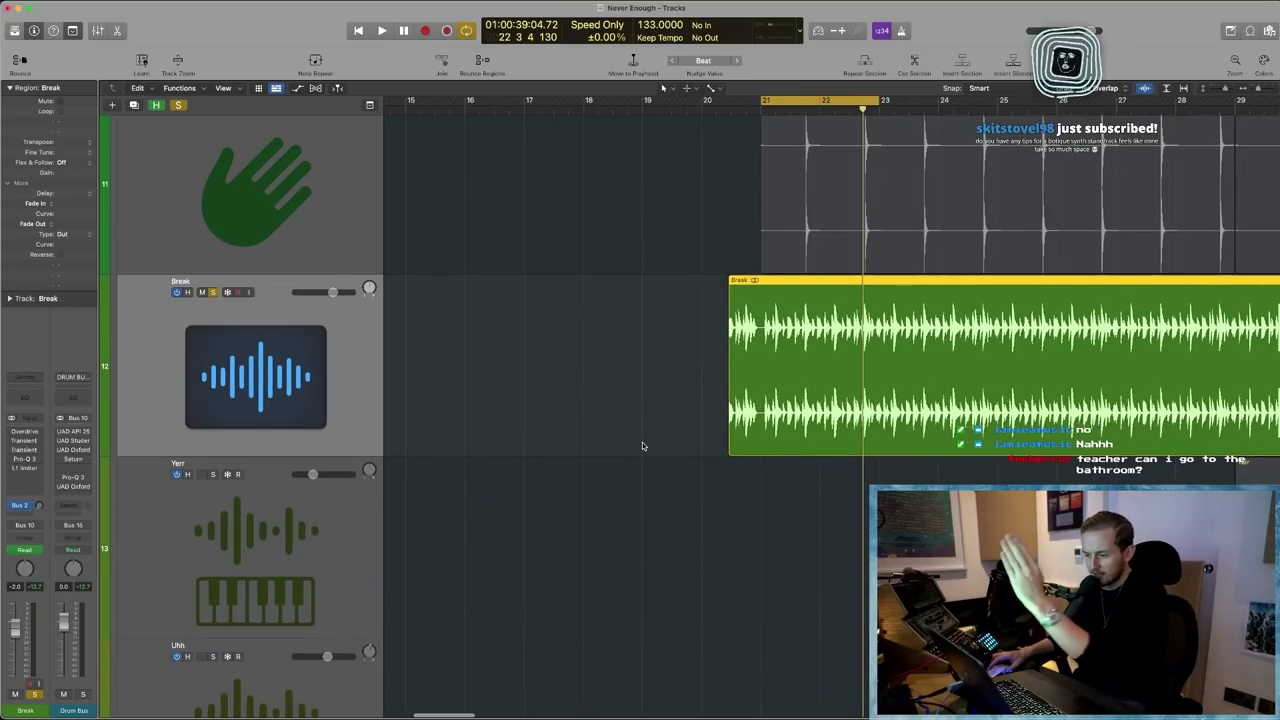
{"action": "scroll", "coordinate": [657, 540], "scroll_direction": "right", "scroll_amount": 2}
{"action": "key", "text": "super+Left"}
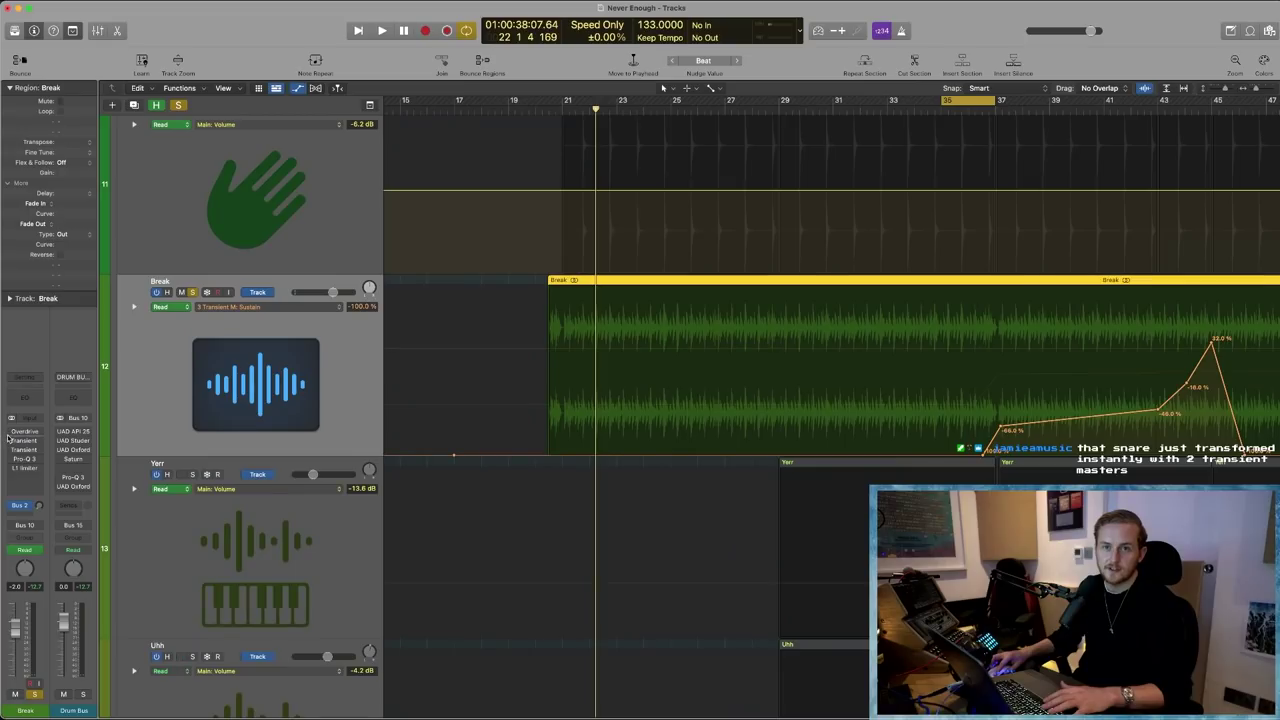
- Open the Break track's Overdrive and both Transient Master plug-ins and play the bar 35 loop through them
{"action": "left_click", "coordinate": [24, 431]}
{"action": "key", "text": "Escape"}
{"action": "left_click", "coordinate": [24, 431]}
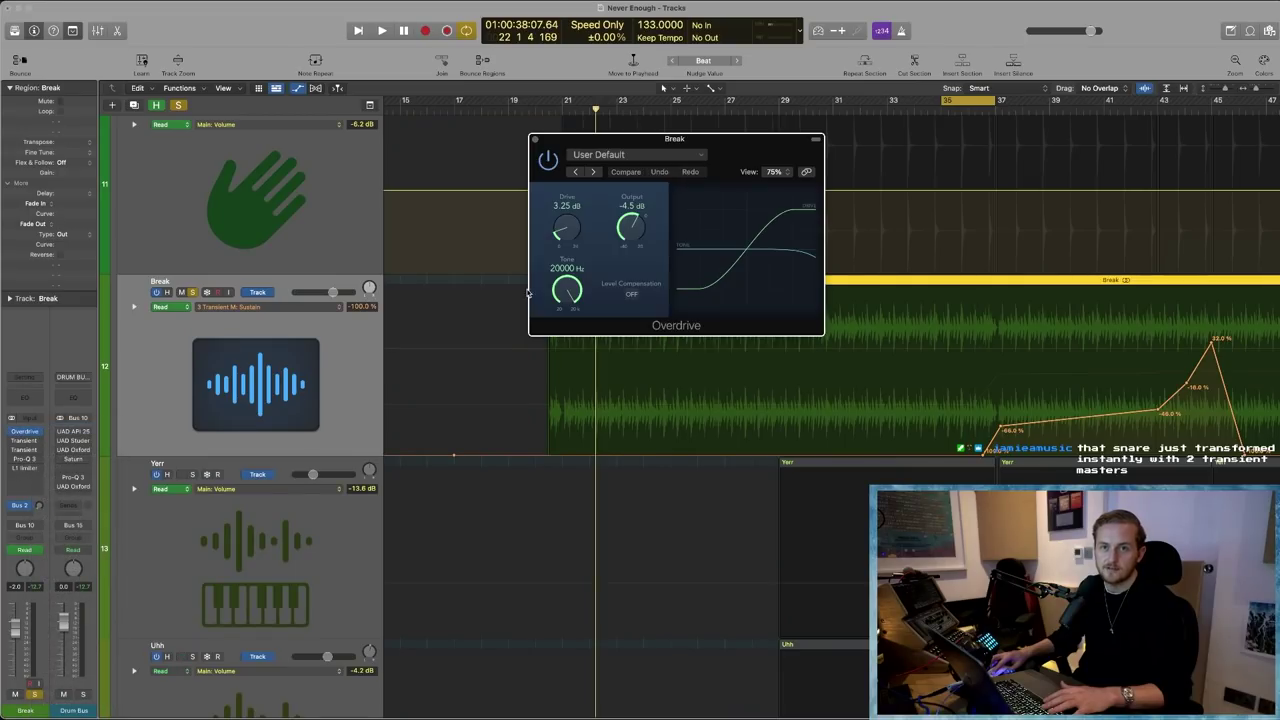
{"action": "key", "text": "space"}
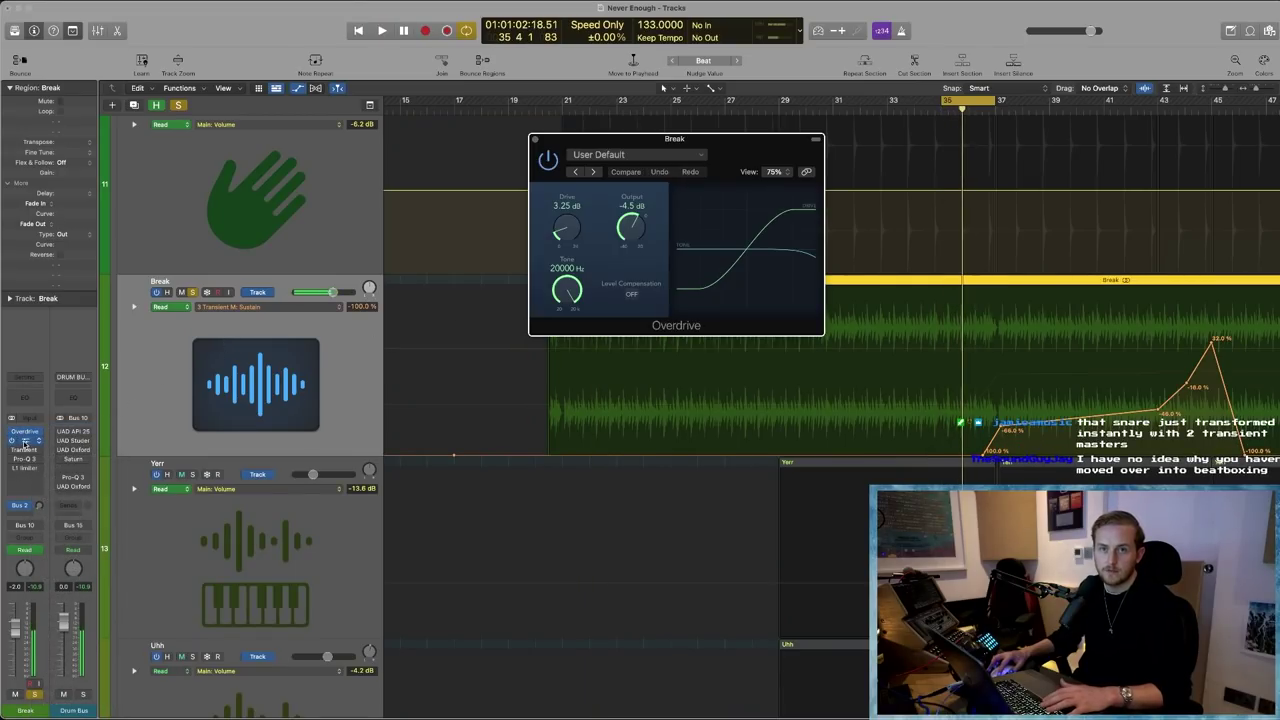
{"action": "left_click", "coordinate": [24, 440]}
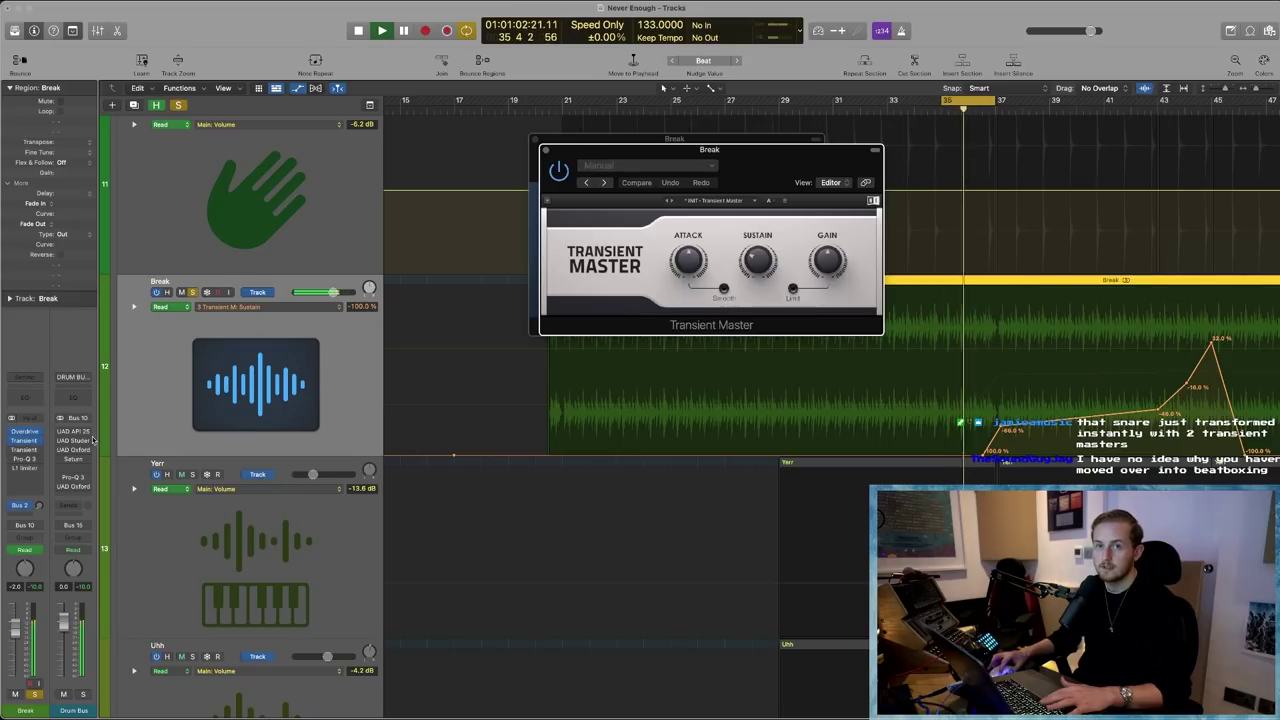
{"action": "left_click", "coordinate": [24, 449]}
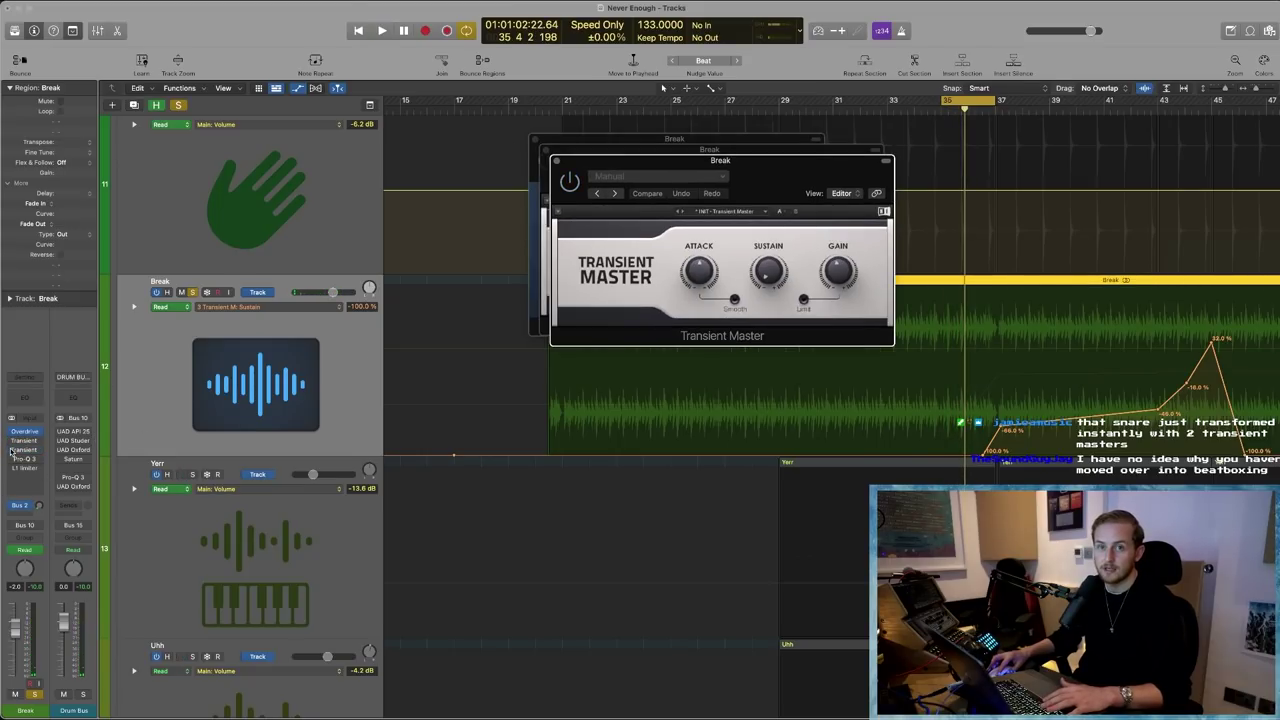
{"action": "key", "text": "space"}
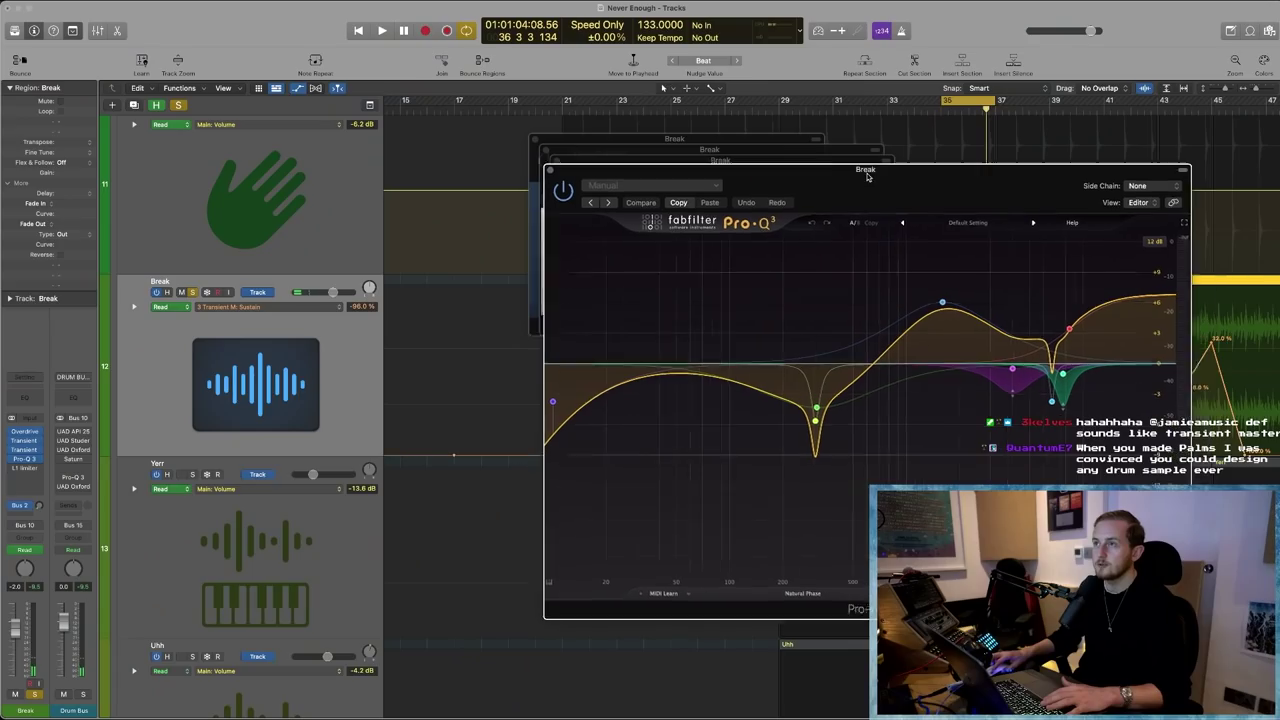
- Move the Break track's Pro-Q 3 window aside and compare the loop with the equalizer bypassed and active
{"action": "left_click_drag", "start_coordinate": [865, 178], "coordinate": [522, 88]}
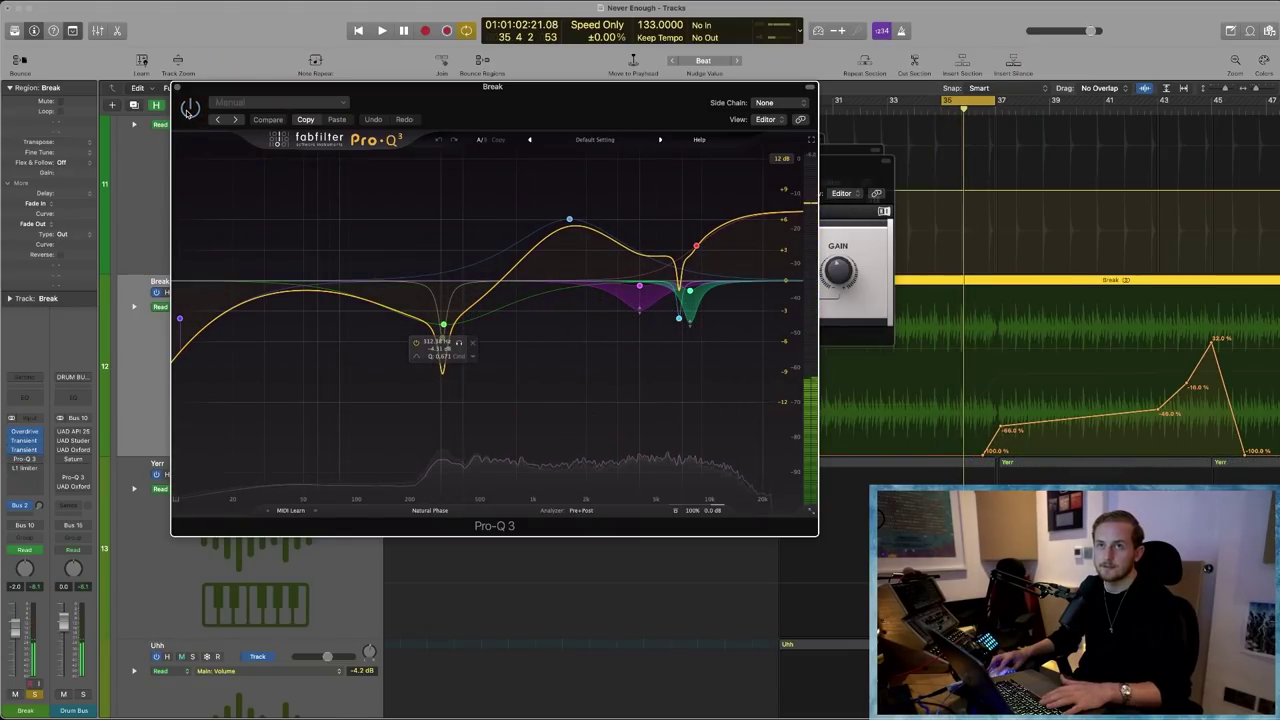
{"action": "key", "text": "space"}
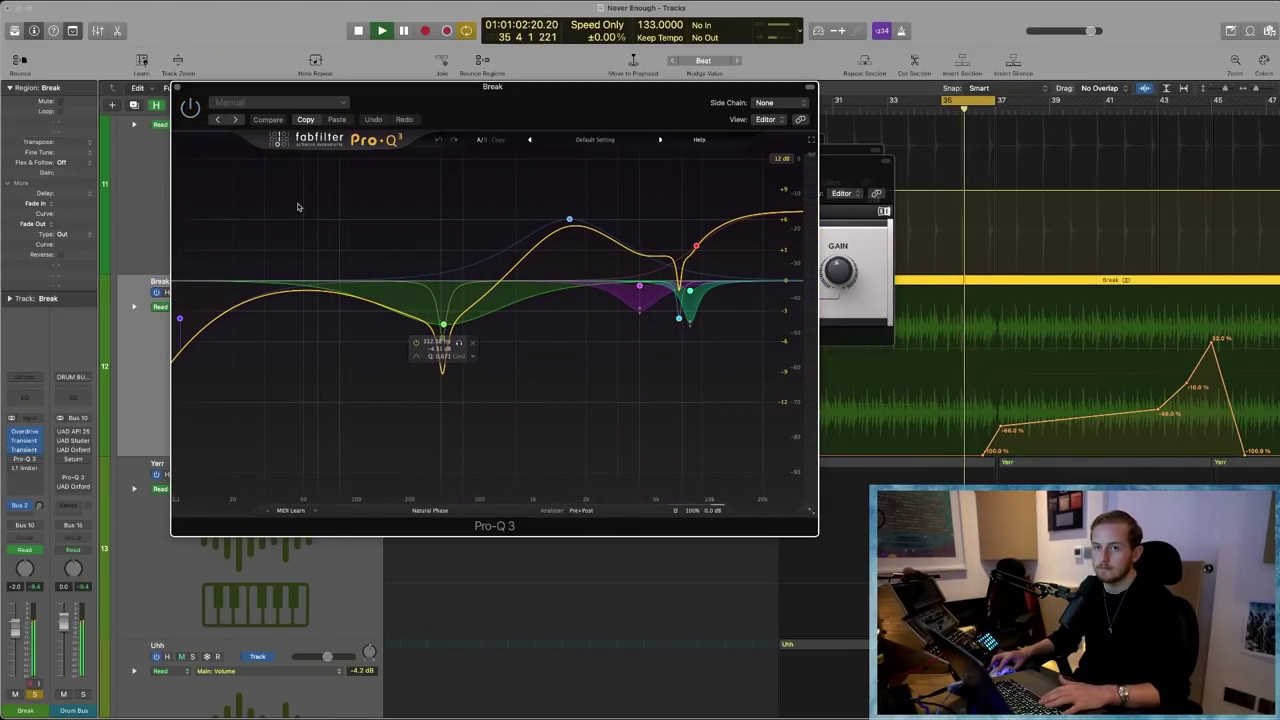
{"action": "key", "text": "space"}
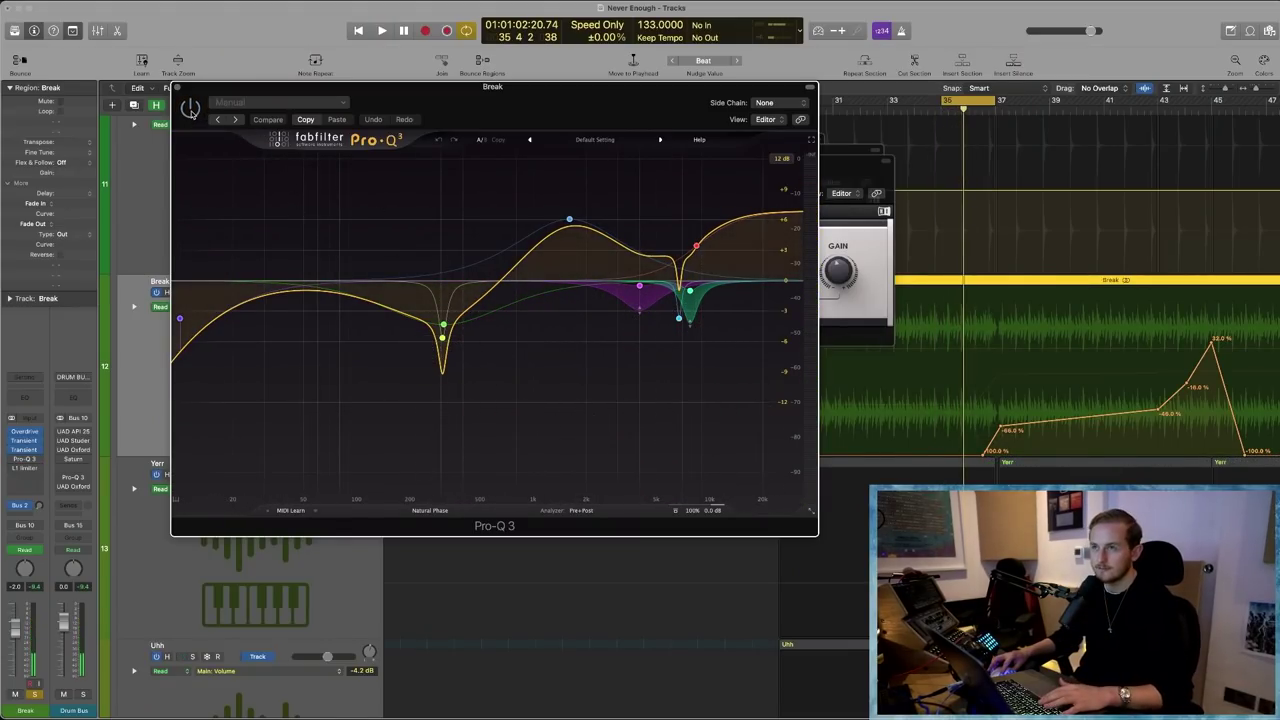
{"action": "key", "text": "space"}
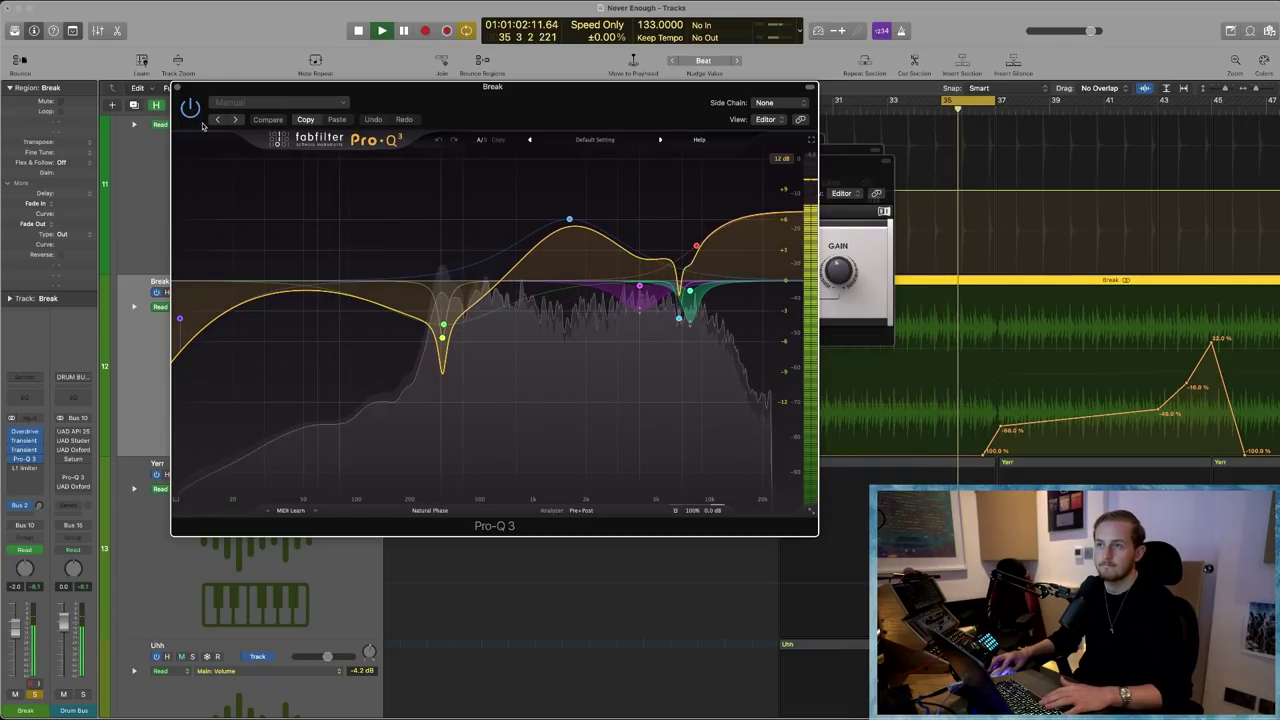
- Audition the Pro-Q 3 cuts at about 6.7 kHz and 7.8 kHz in isolation while the Break loop plays
{"action": "mouse_move", "coordinate": [681, 326]}
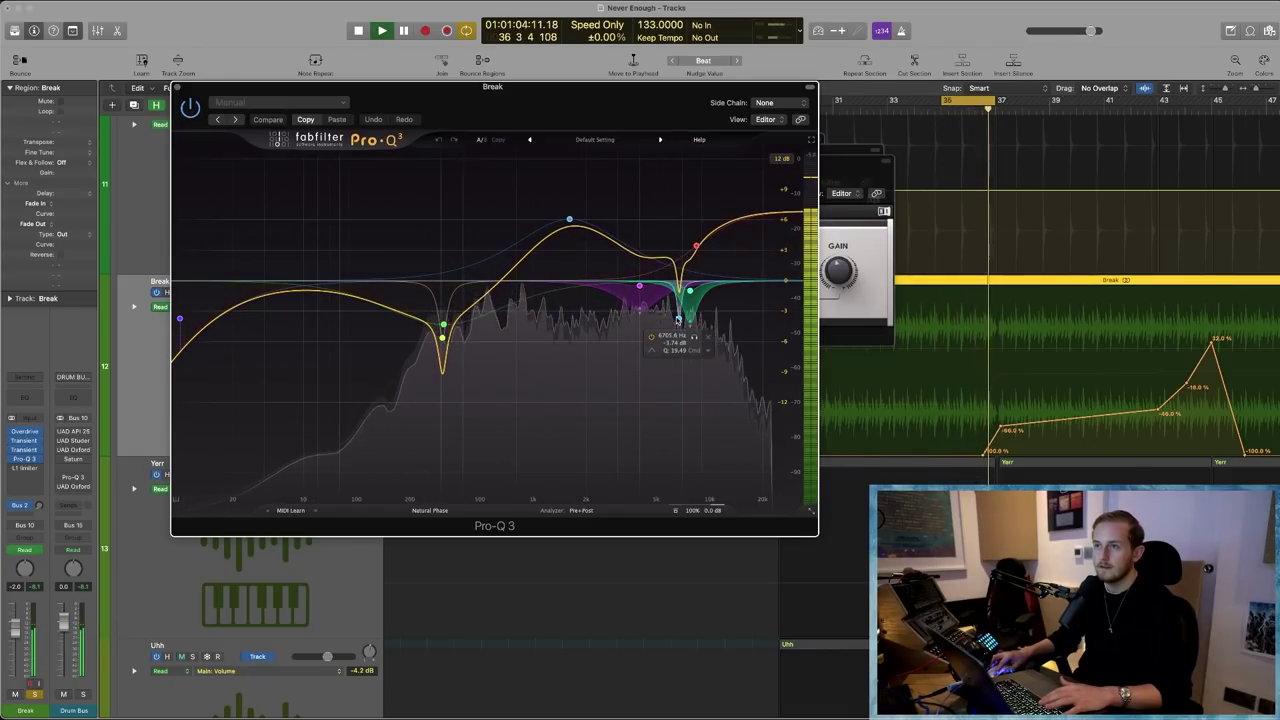
{"action": "left_click", "coordinate": [694, 337]}
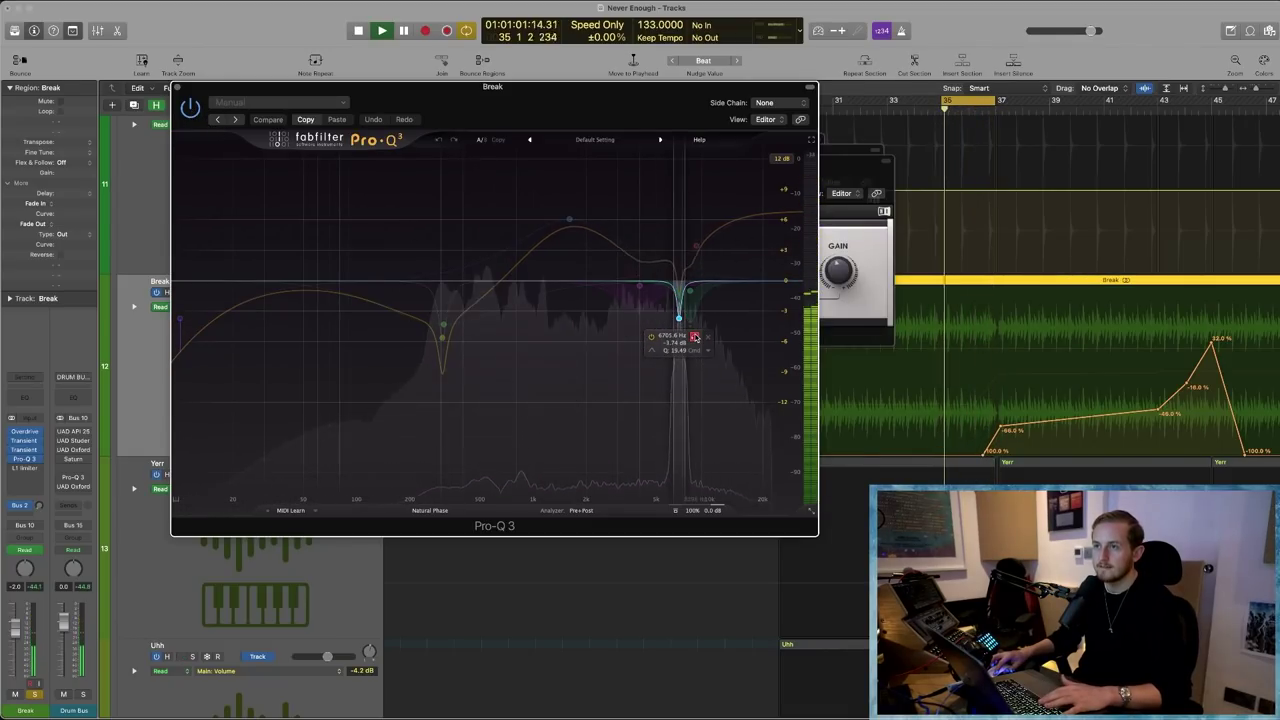
{"action": "mouse_move", "coordinate": [690, 291]}
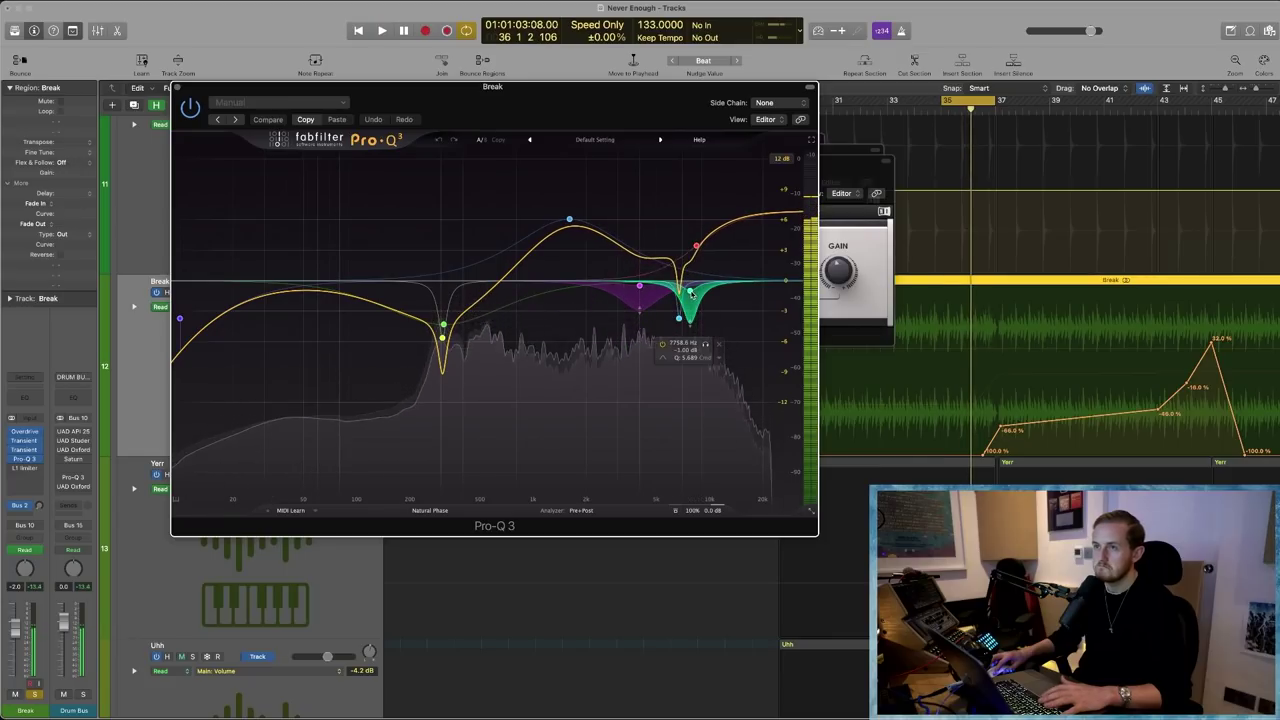
{"action": "key", "text": "space"}
{"action": "key", "text": "space"}
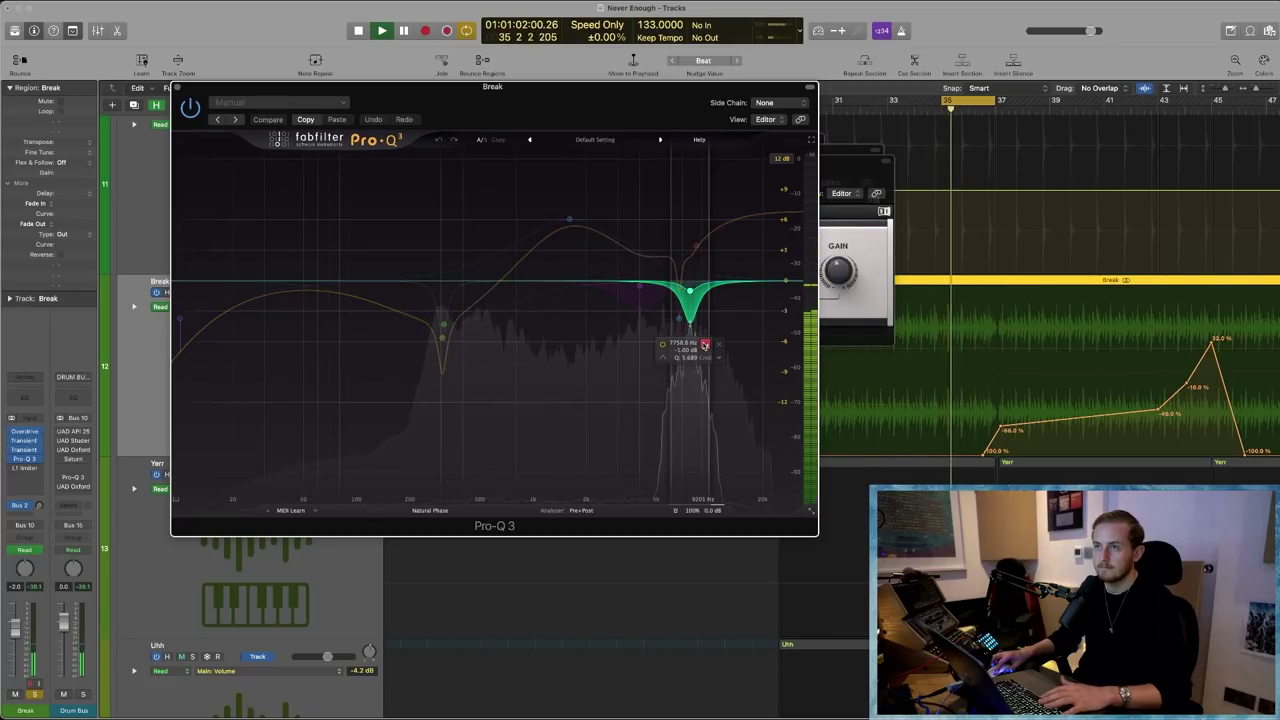
{"action": "key", "text": "space"}
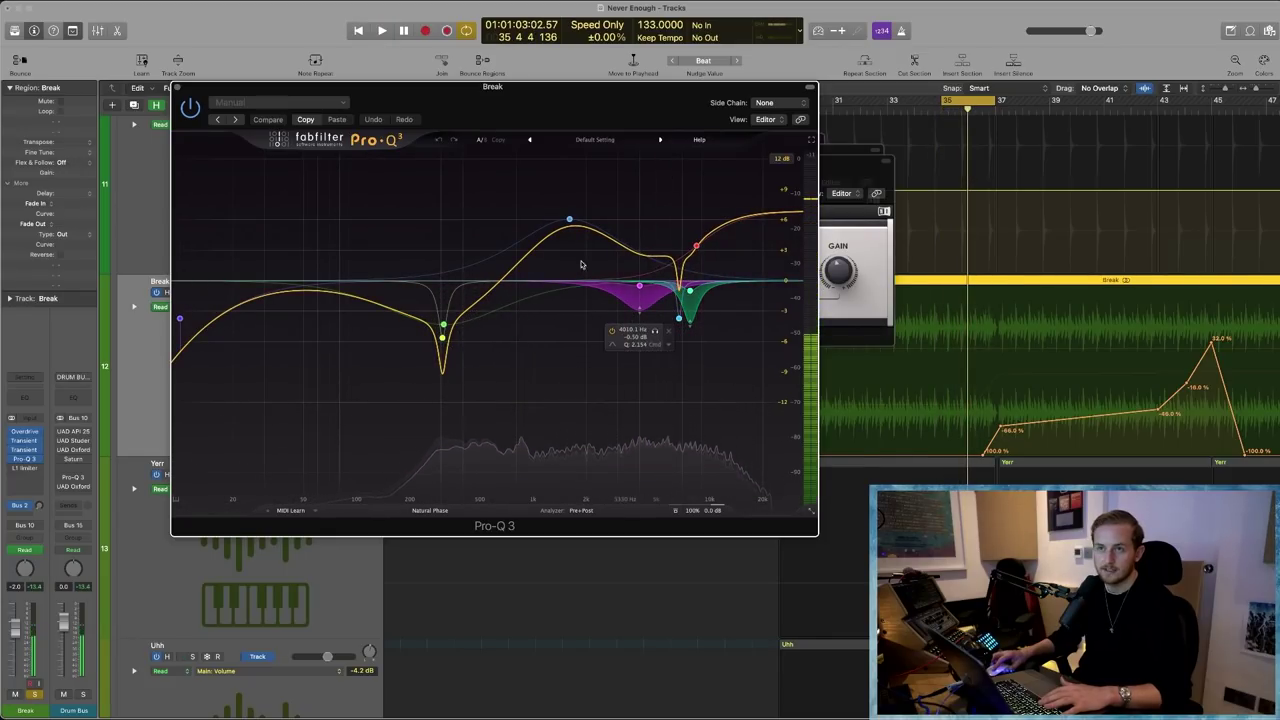
- Close the Break track's Pro-Q 3, Transient Master and Overdrive windows
{"action": "key", "text": "super+w"}
{"action": "scroll", "coordinate": [783, 440], "scroll_direction": "right", "scroll_amount": 3}
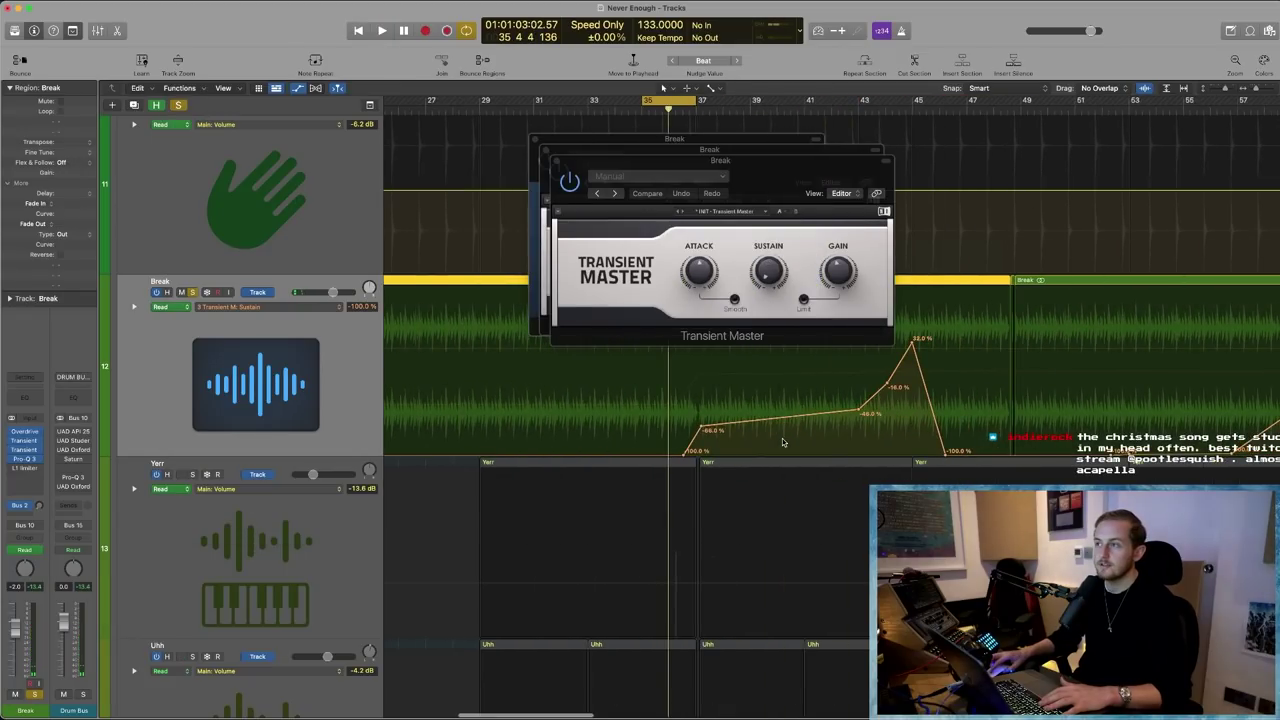
{"action": "left_click", "coordinate": [556, 161]}
{"action": "left_click", "coordinate": [546, 150]}
{"action": "left_click", "coordinate": [535, 139]}
- Expand the Break track's automation lanes beneath the Transient Master Sustain curve
{"action": "scroll", "coordinate": [444, 300], "scroll_direction": "down", "scroll_amount": 3}
{"action": "left_click", "coordinate": [134, 306]}
{"action": "scroll", "coordinate": [659, 216], "scroll_direction": "down", "scroll_amount": 2}
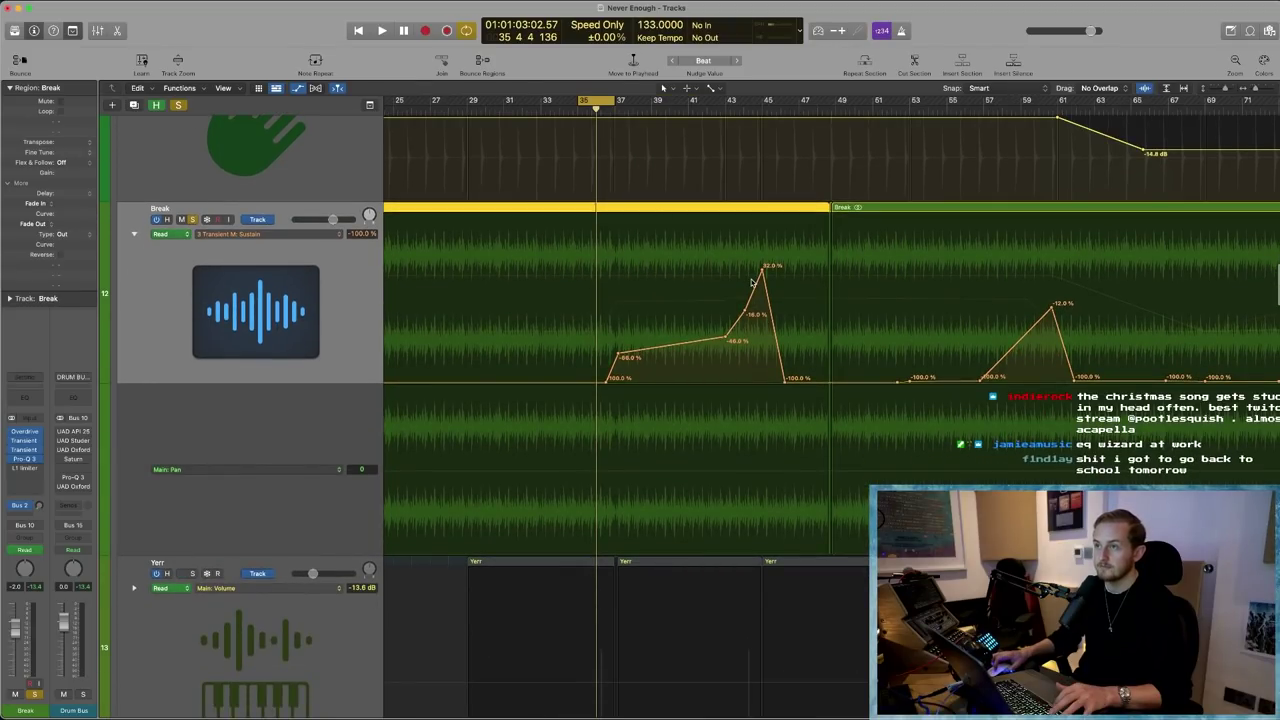
- Play the Break track into its Sustain automation rise and open the Transient Master plug-in that the curve controls
{"action": "key", "text": "super+Right"}
{"action": "key", "text": "super+Right"}
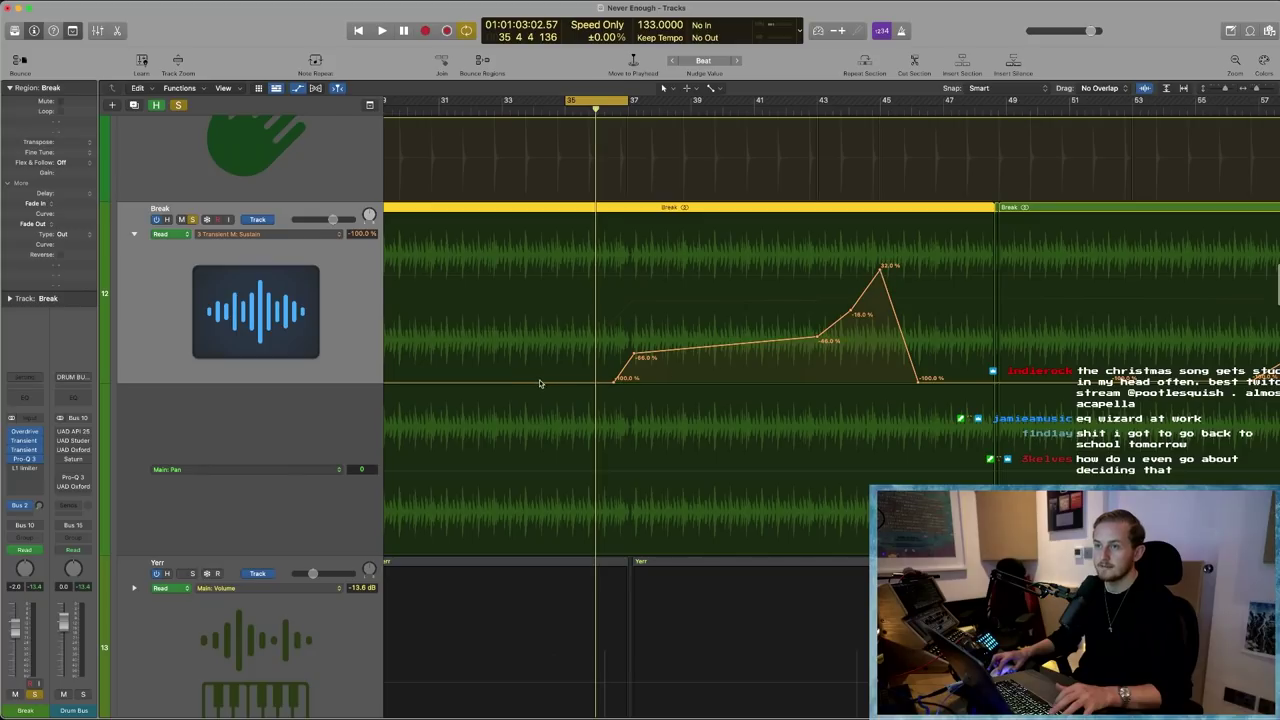
{"action": "key", "text": "comma"}
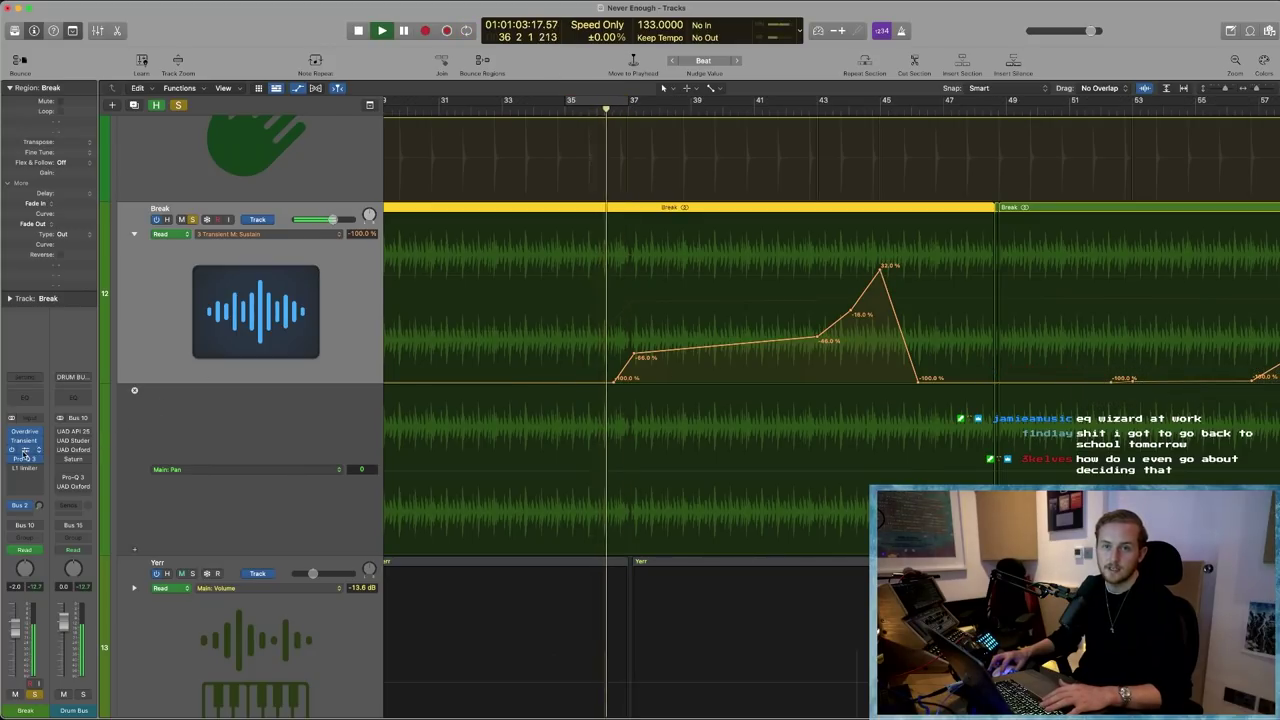
{"action": "left_click", "coordinate": [24, 452]}
{"action": "left_click", "coordinate": [24, 450]}
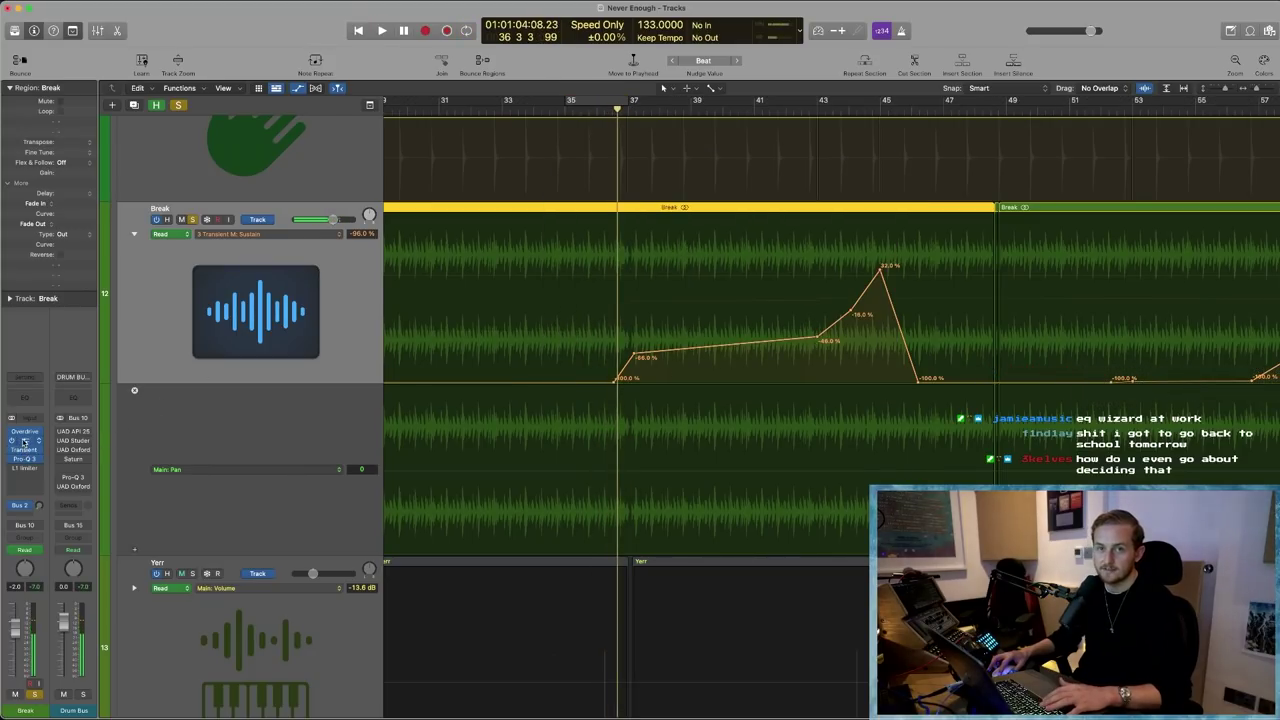
{"action": "left_click", "coordinate": [24, 441]}
- Audition the Sustain peak over the bar 43 to 46 cycle, and close the Break track's Transient Master window
{"action": "key", "text": "space"}
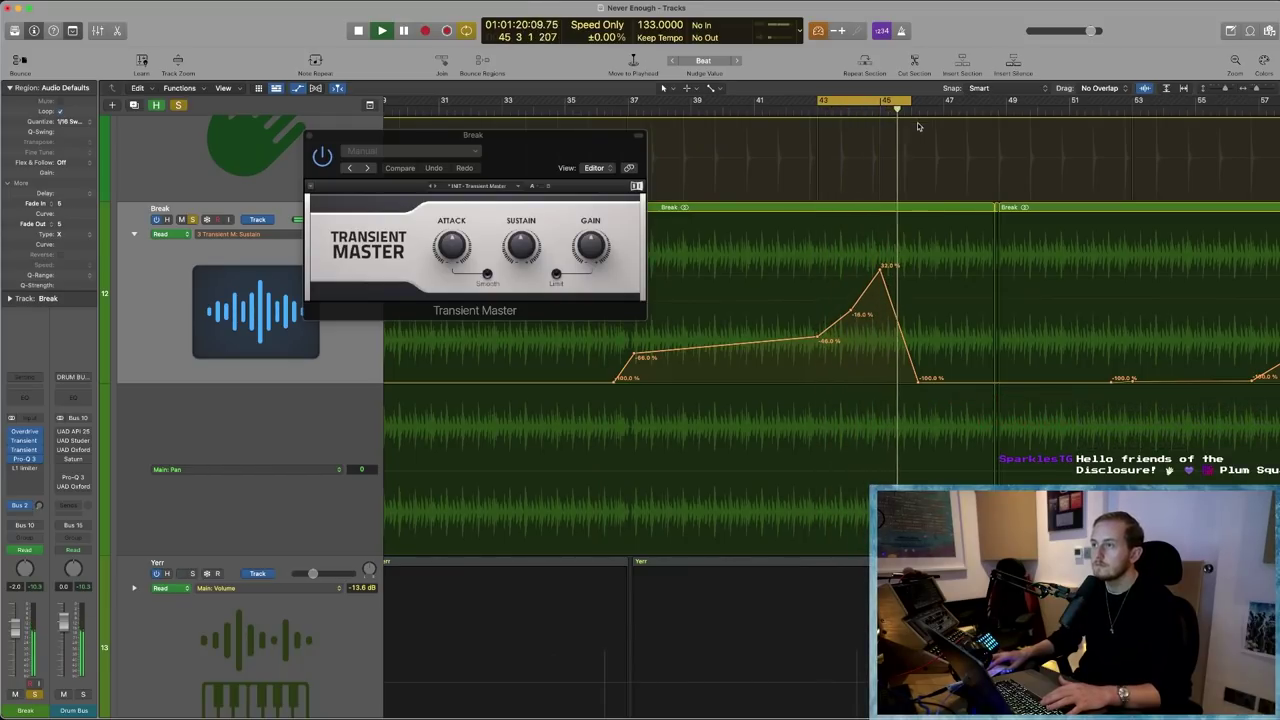
{"action": "scroll", "coordinate": [923, 293], "scroll_direction": "down", "scroll_amount": 3}
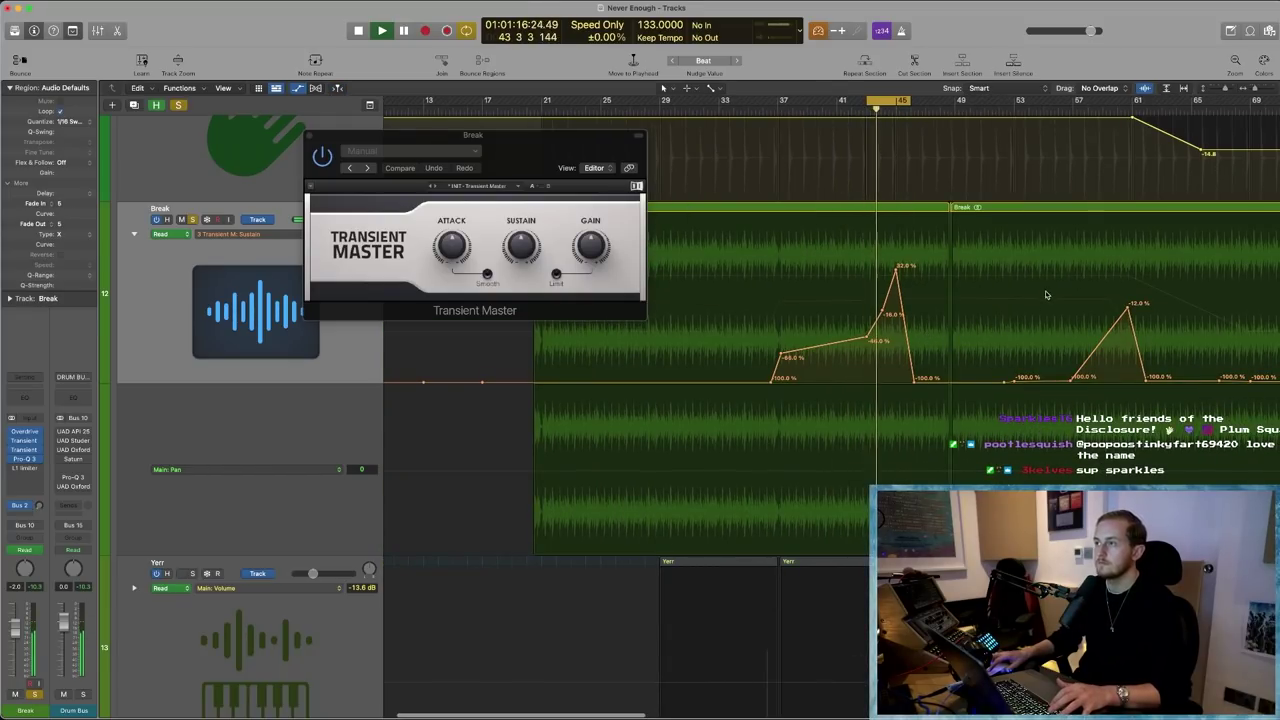
{"action": "key", "text": "space"}
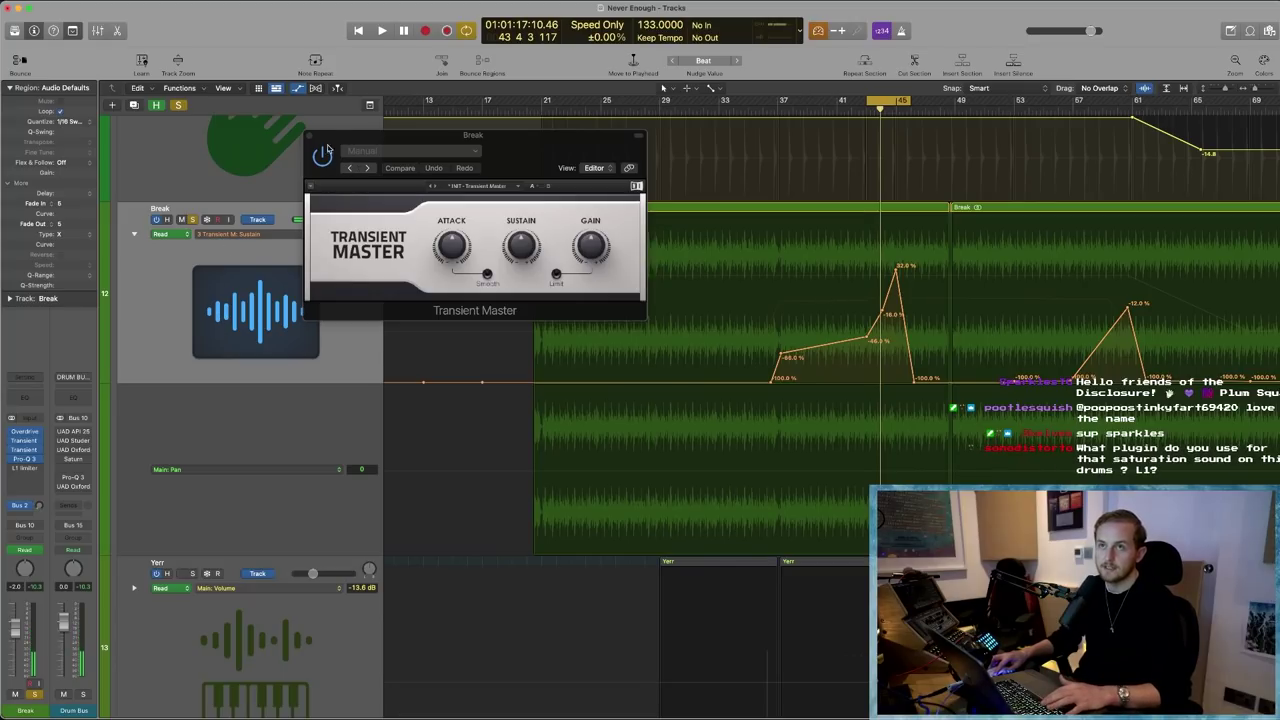
{"action": "left_click", "coordinate": [309, 137]}
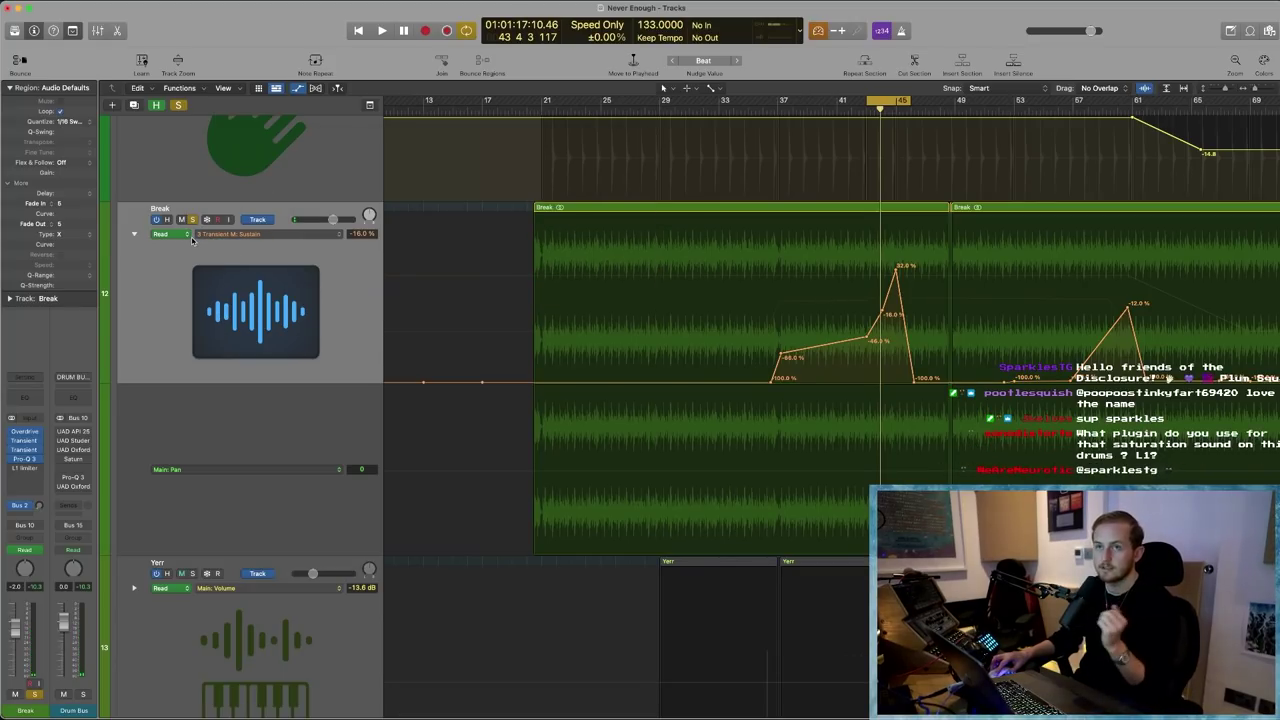
- Switch on the Break track's L1 limiter and audition it soloed over a bar 29 to 37 cycle
{"action": "key", "text": "s"}
{"action": "left_click", "coordinate": [25, 468]}
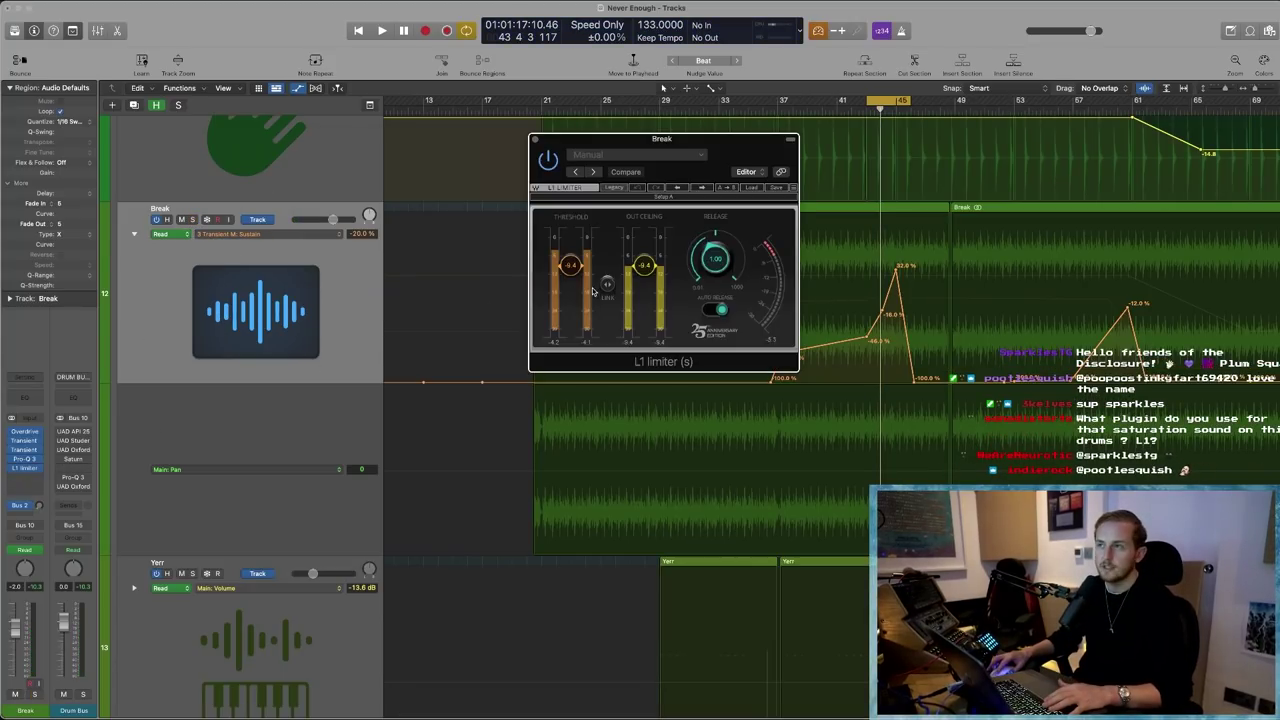
{"action": "left_click_drag", "start_coordinate": [662, 101], "coordinate": [776, 101]}
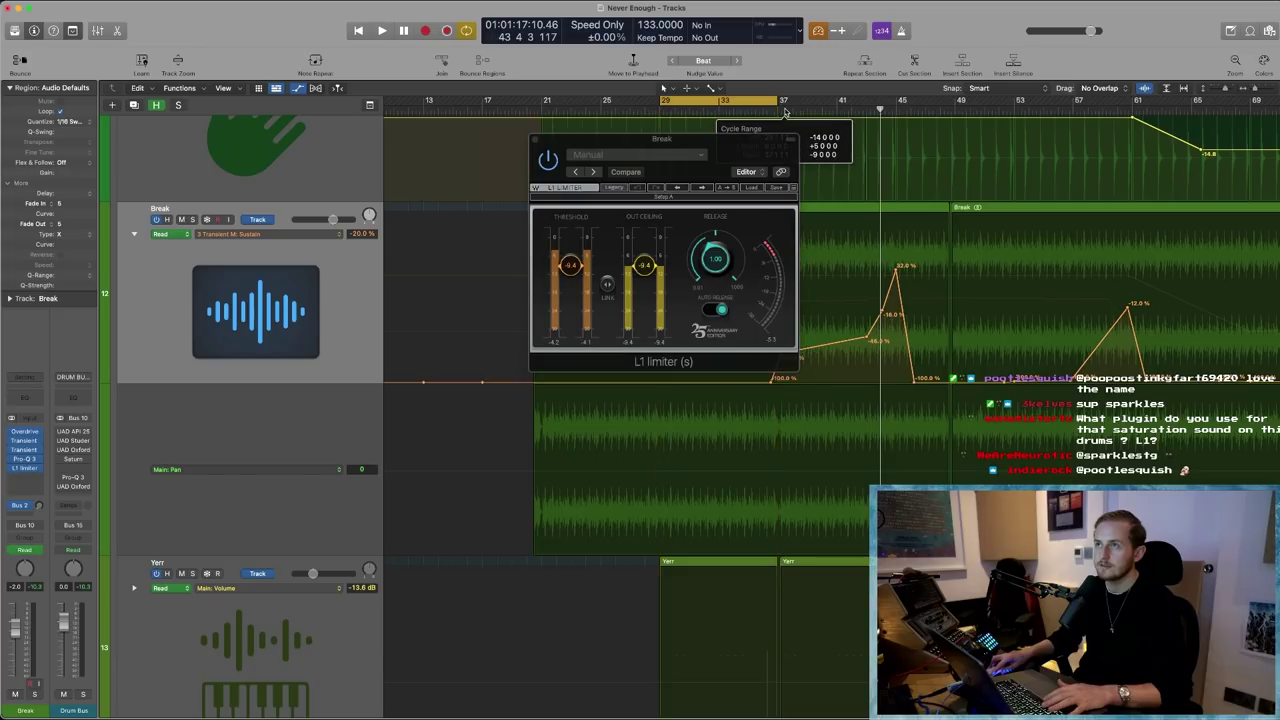
{"action": "key", "text": "s"}
{"action": "key", "text": "space"}
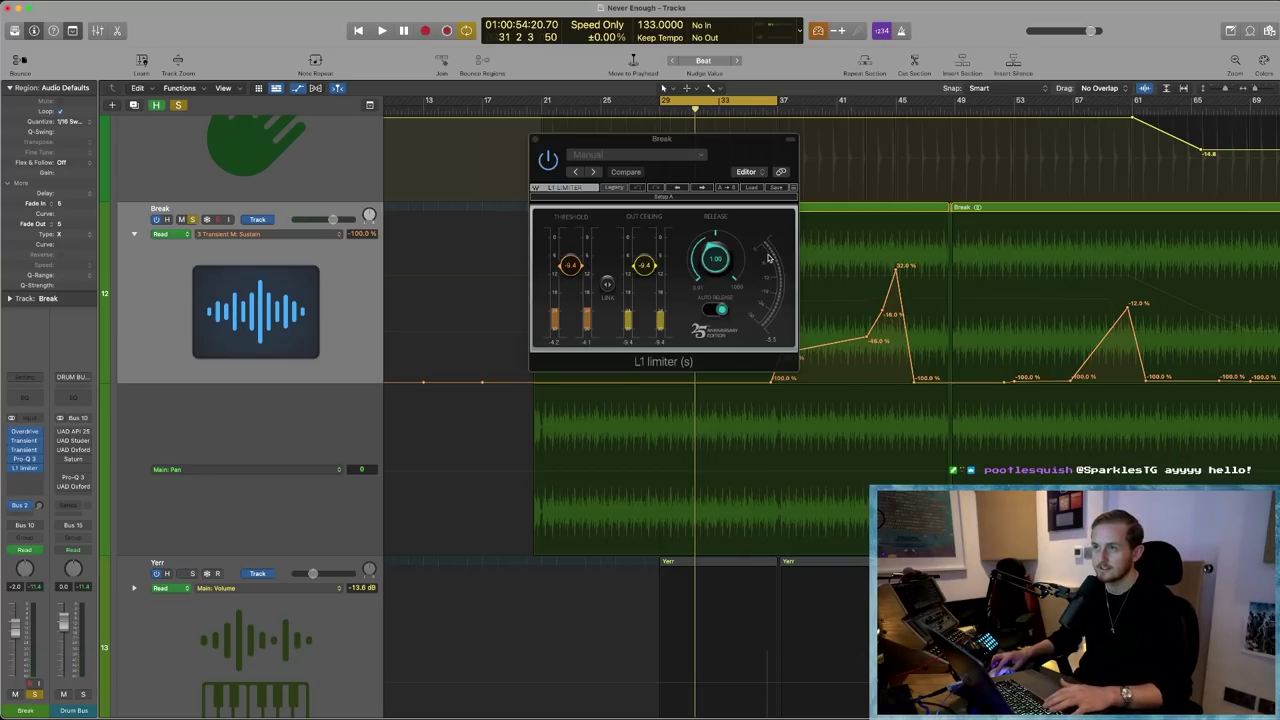
{"action": "key", "text": "space"}
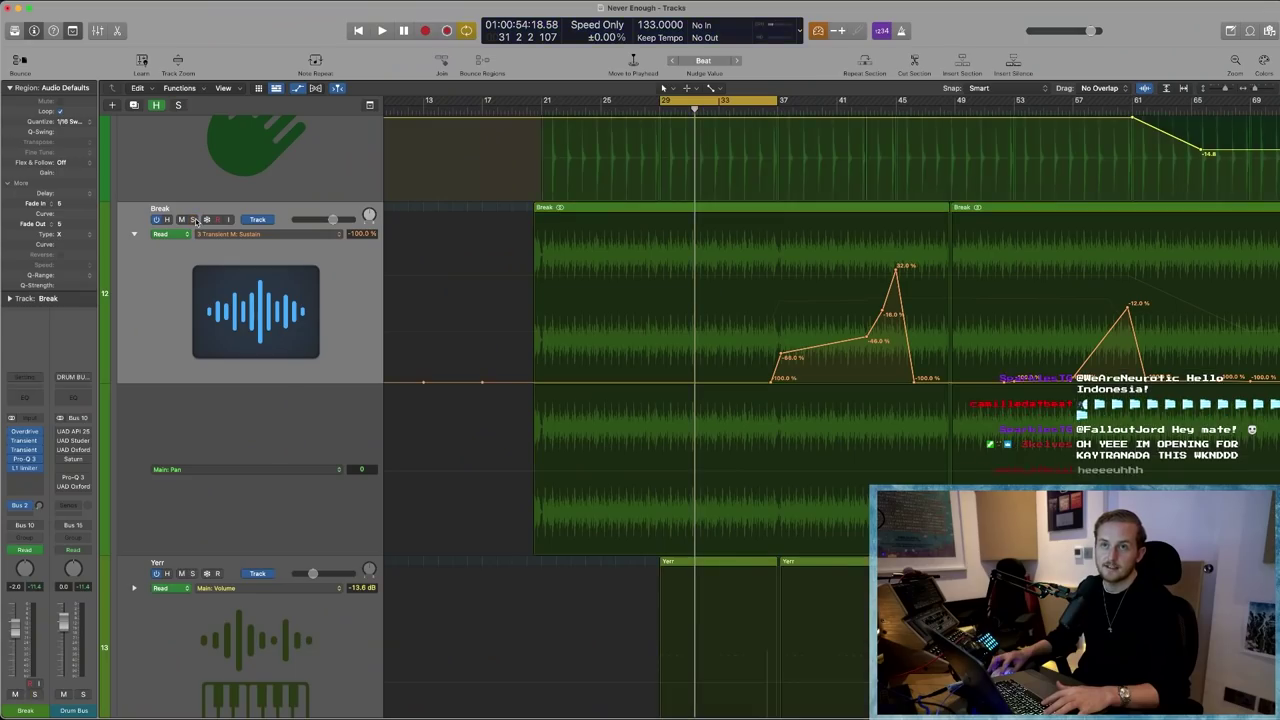
- Hide the track automation and audition the Claps track, taking the Break track out of solo during playback
{"action": "key", "text": "a"}
{"action": "scroll", "coordinate": [516, 438], "scroll_direction": "down", "scroll_amount": 5}
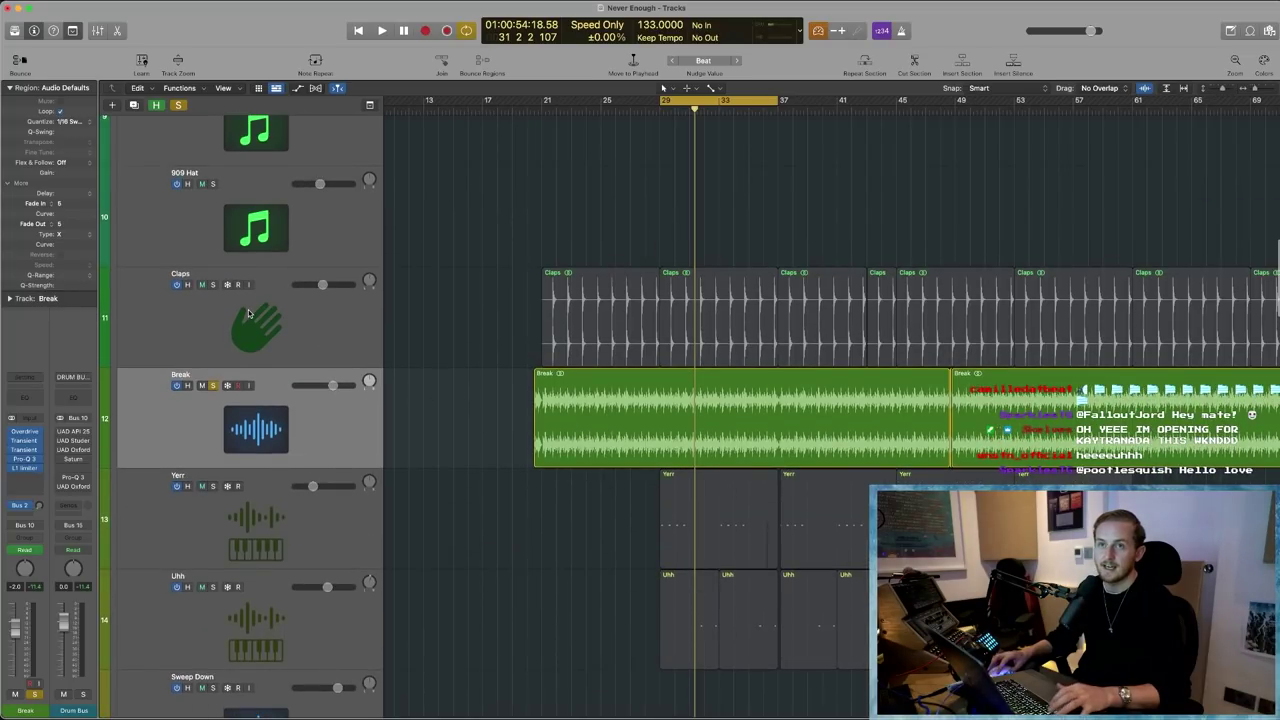
{"action": "left_click", "coordinate": [249, 314]}
{"action": "key", "text": "space"}
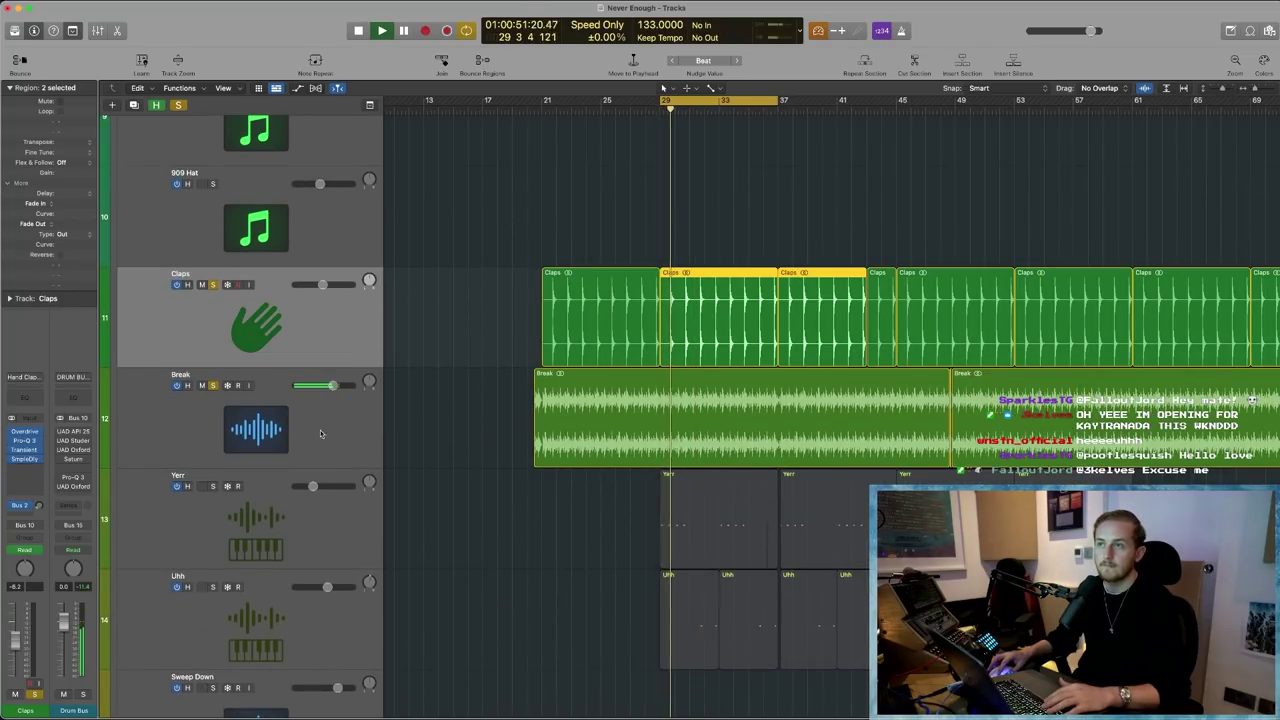
{"action": "left_click", "coordinate": [201, 385]}
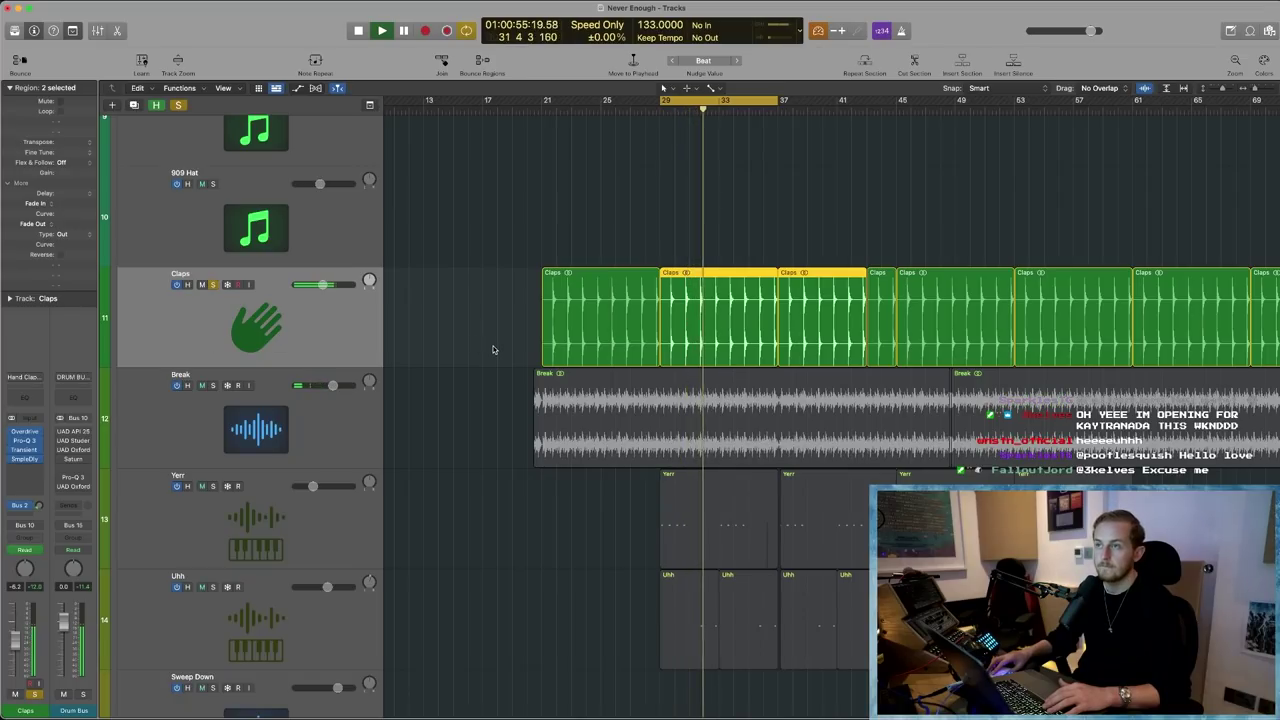
- Turn off the enlarged waveform display and stop the Claps playback
{"action": "left_click_drag", "start_coordinate": [622, 222], "coordinate": [790, 378]}
{"action": "left_click", "coordinate": [1143, 89]}
{"action": "left_click", "coordinate": [771, 251], "text": "ctrl+alt"}
{"action": "key", "text": "space"}
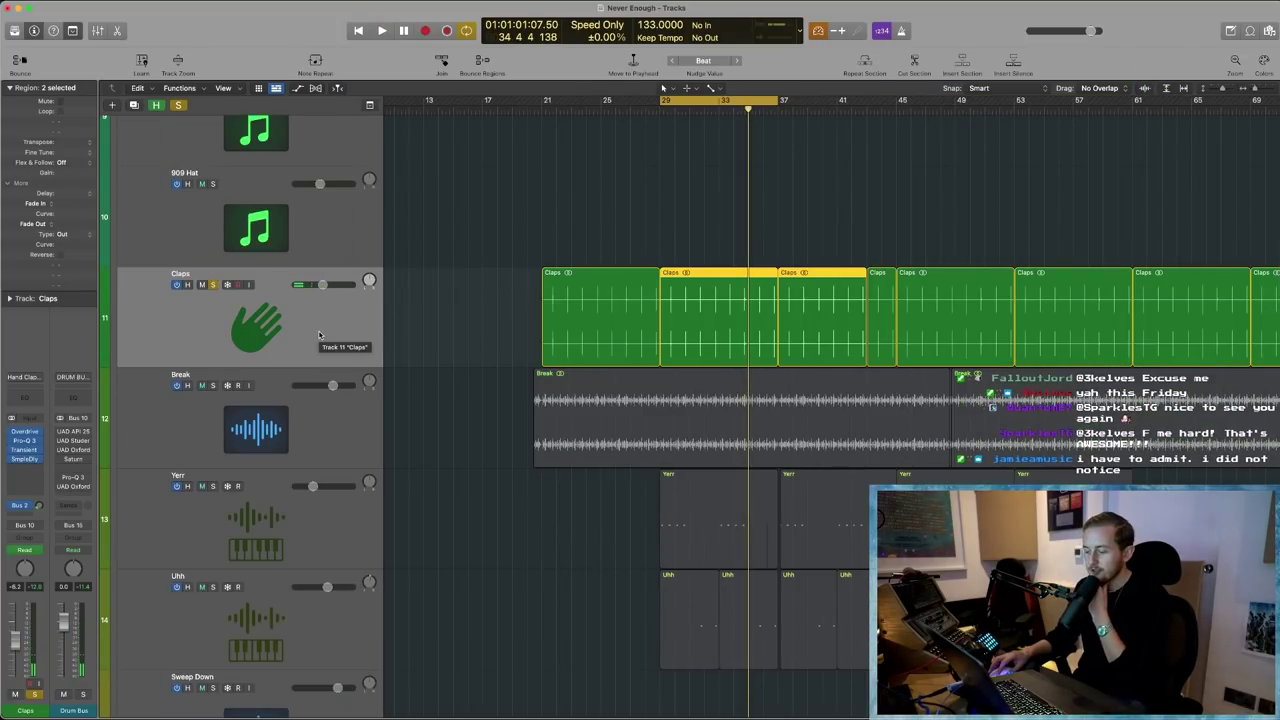
- Examine the clap hits up close in the Claps region between bars 29 and 37
{"action": "left_click", "coordinate": [468, 317]}
{"action": "left_click", "coordinate": [608, 314]}
{"action": "left_click", "coordinate": [736, 310]}
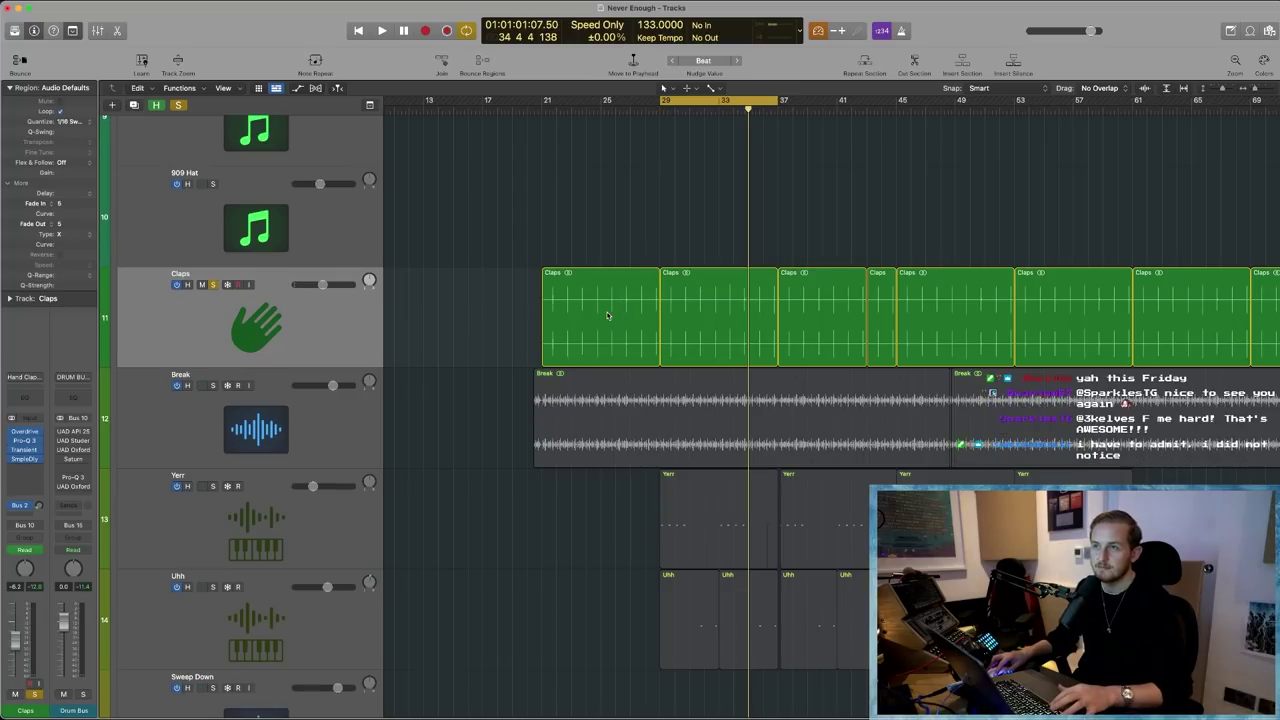
{"action": "key", "text": "super+Right"}
{"action": "key", "text": "super+Right"}
{"action": "key", "text": "super+Right"}
{"action": "key", "text": "super+Right"}
{"action": "key", "text": "super+Right"}
{"action": "key", "text": "super+Left"}
{"action": "key", "text": "super+Left"}
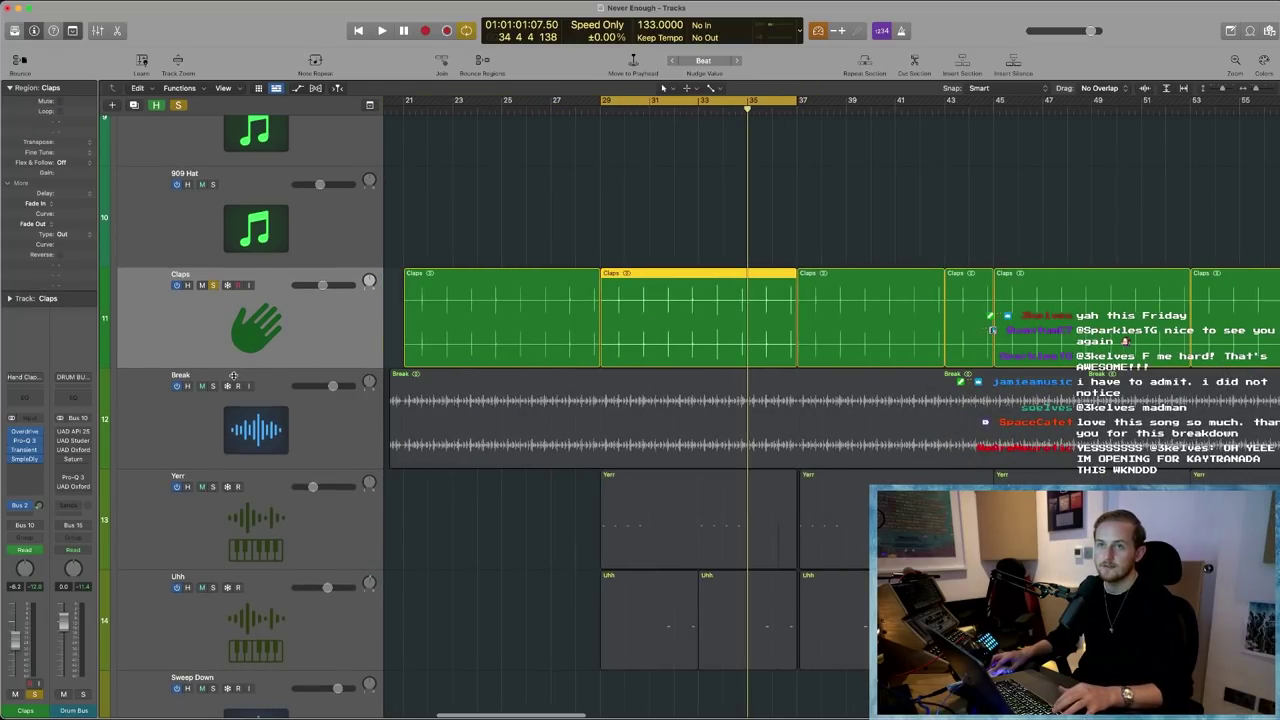
- Inspect the Claps track's Overdrive and Pro-Q 3 settings, and close both plug-in windows
{"action": "left_click", "coordinate": [24, 434]}
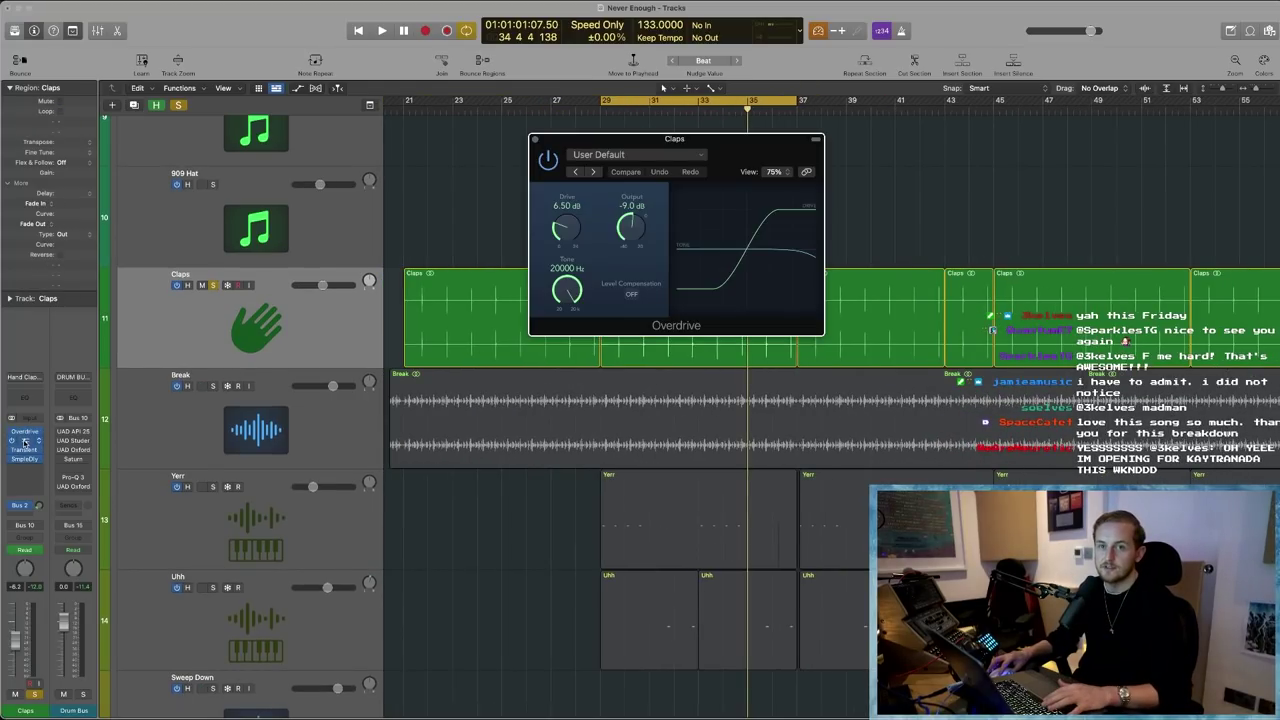
{"action": "left_click", "coordinate": [24, 441]}
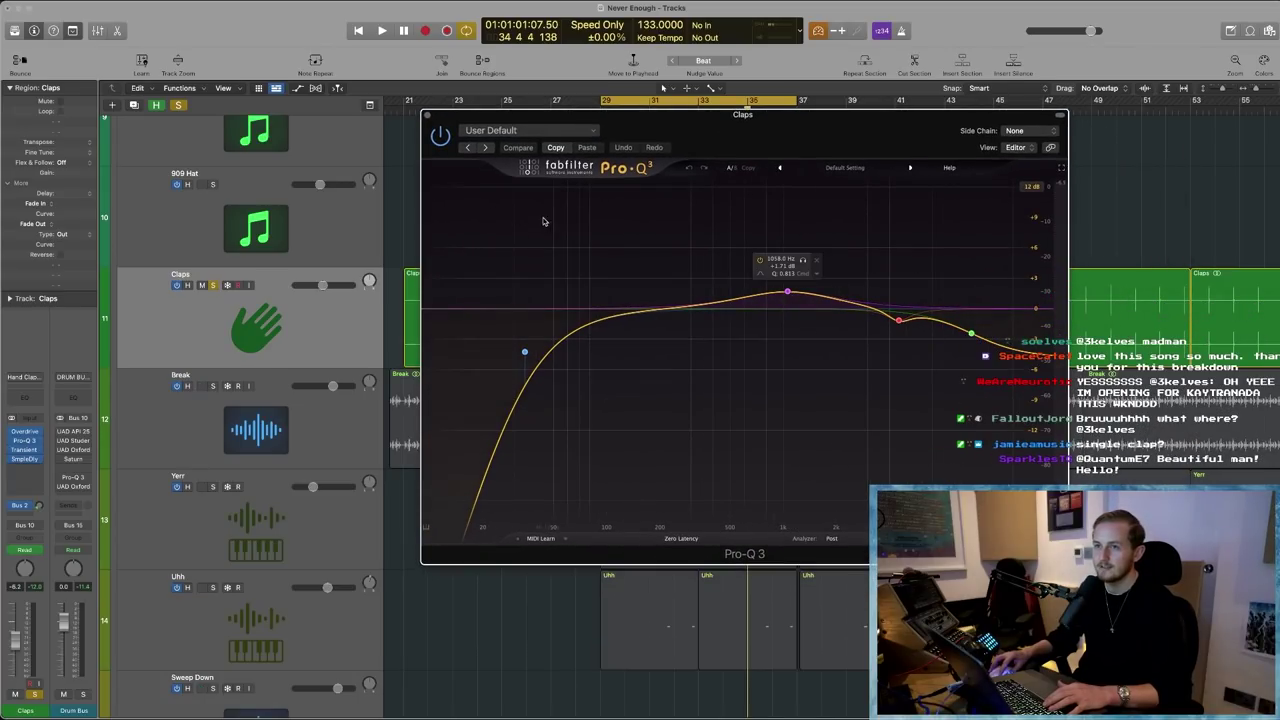
{"action": "left_click", "coordinate": [429, 116]}
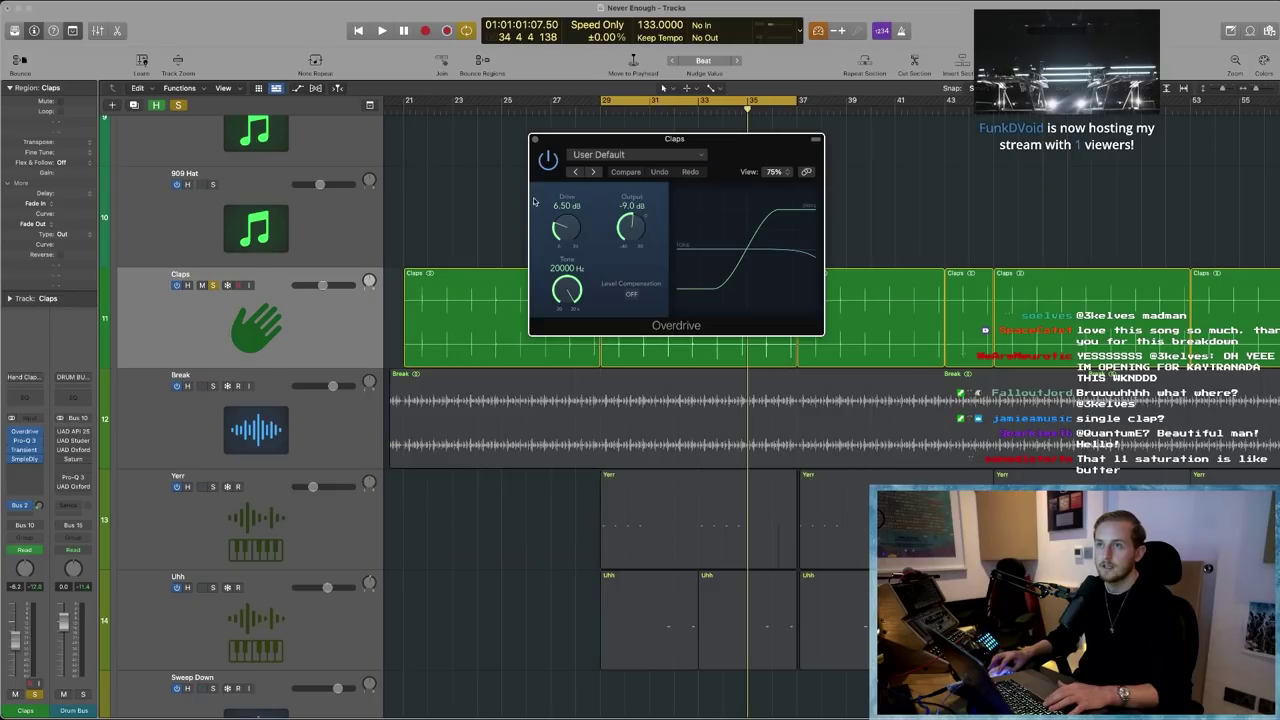
{"action": "left_click", "coordinate": [536, 141]}
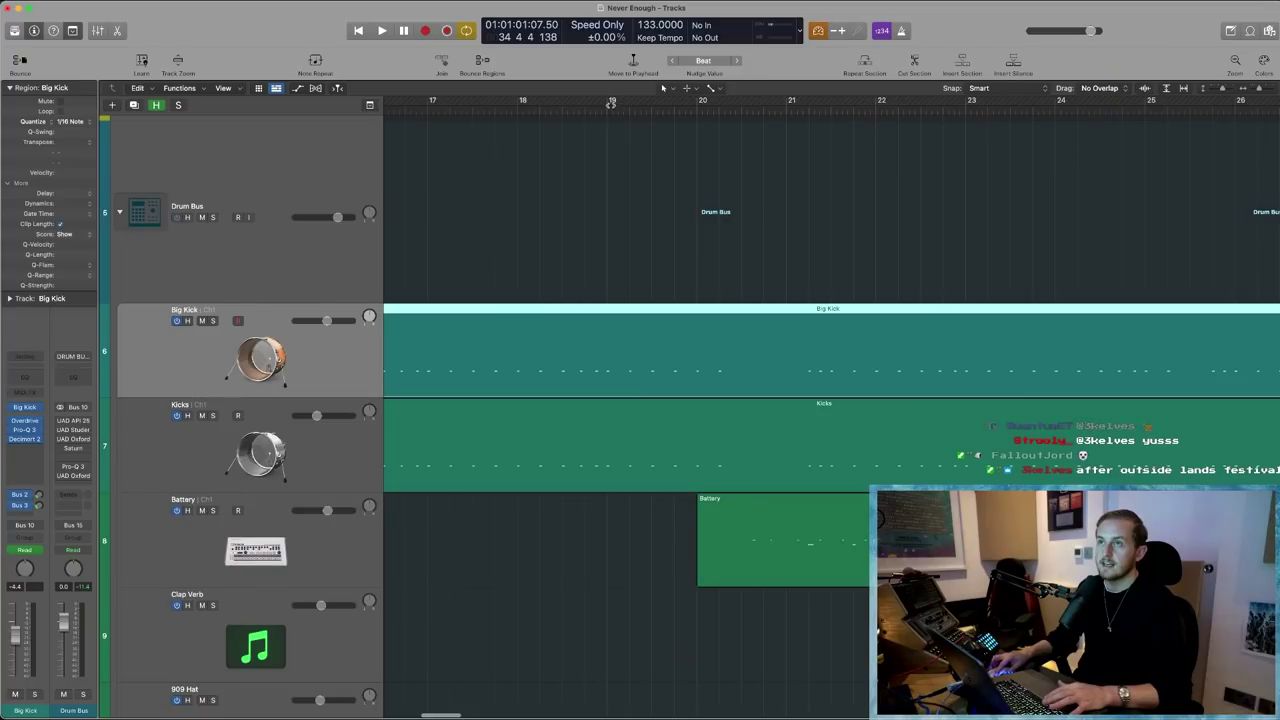
- Set the cycle to bars 19 to 23 and audition the soloed Big Kick track with its instrument window moved aside
{"action": "left_click_drag", "start_coordinate": [611, 104], "coordinate": [971, 104]}
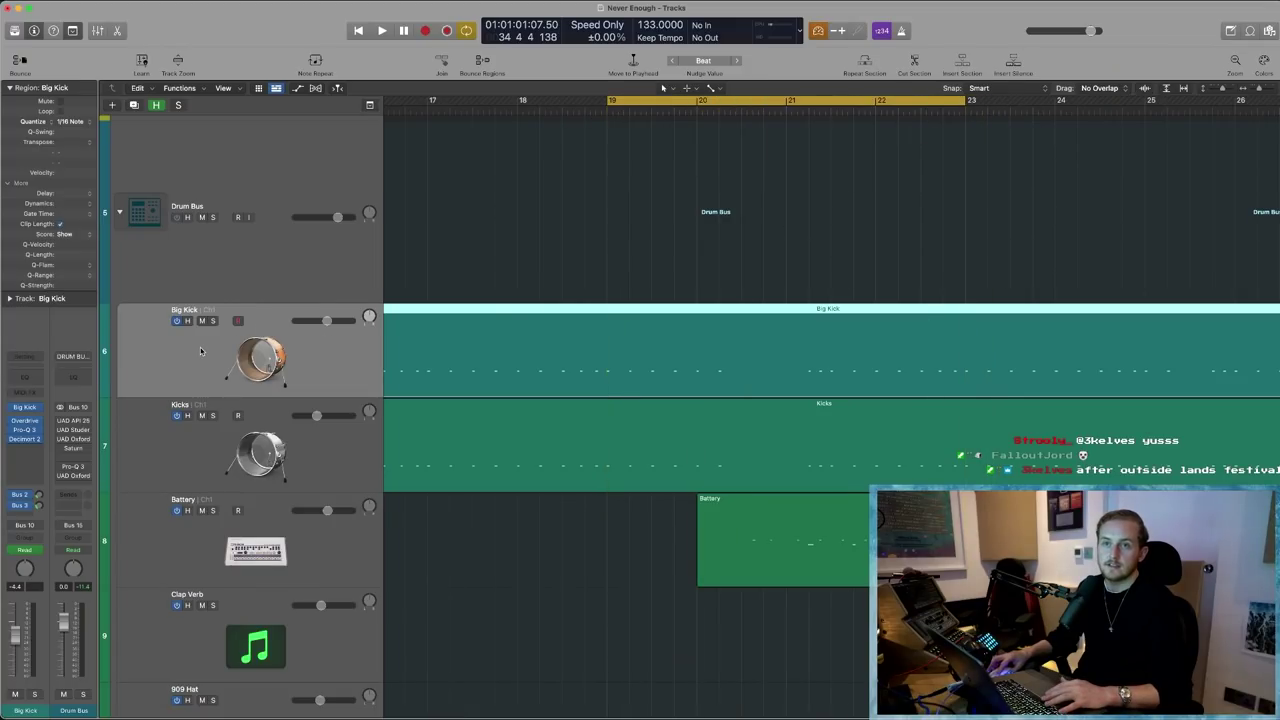
{"action": "key", "text": "s"}
{"action": "key", "text": "space"}
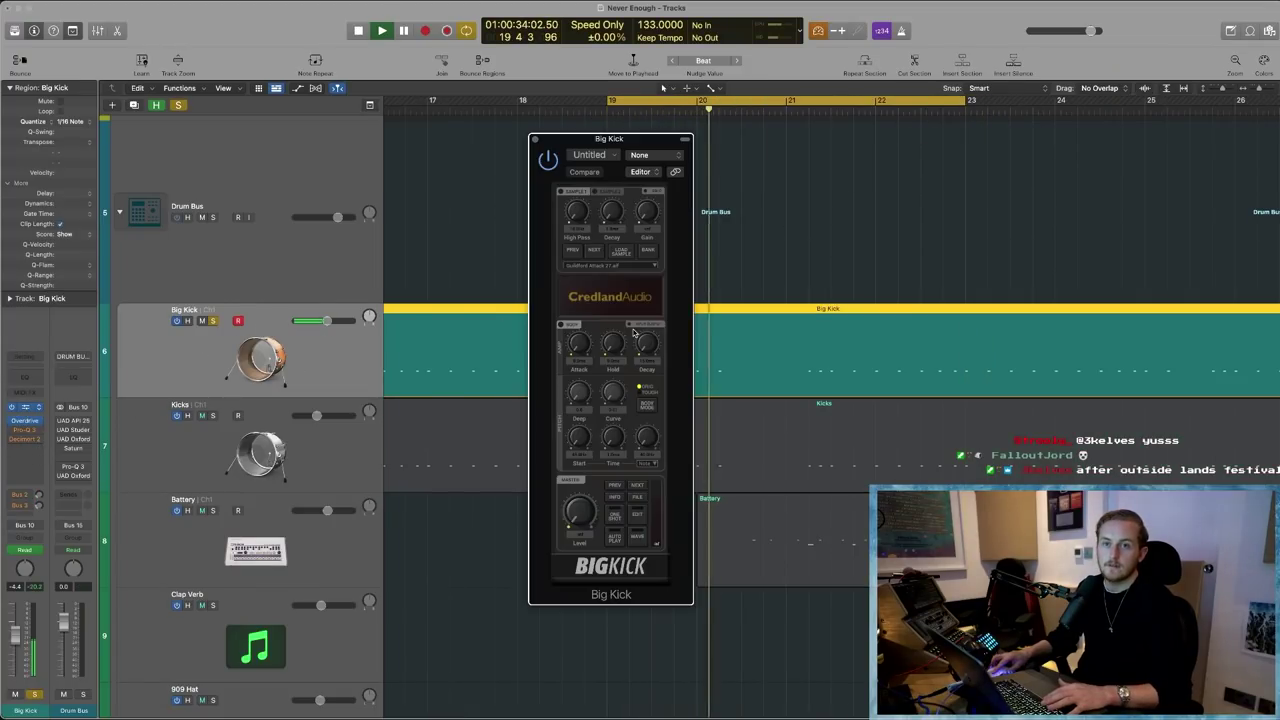
{"action": "left_click_drag", "start_coordinate": [650, 143], "coordinate": [577, 143]}
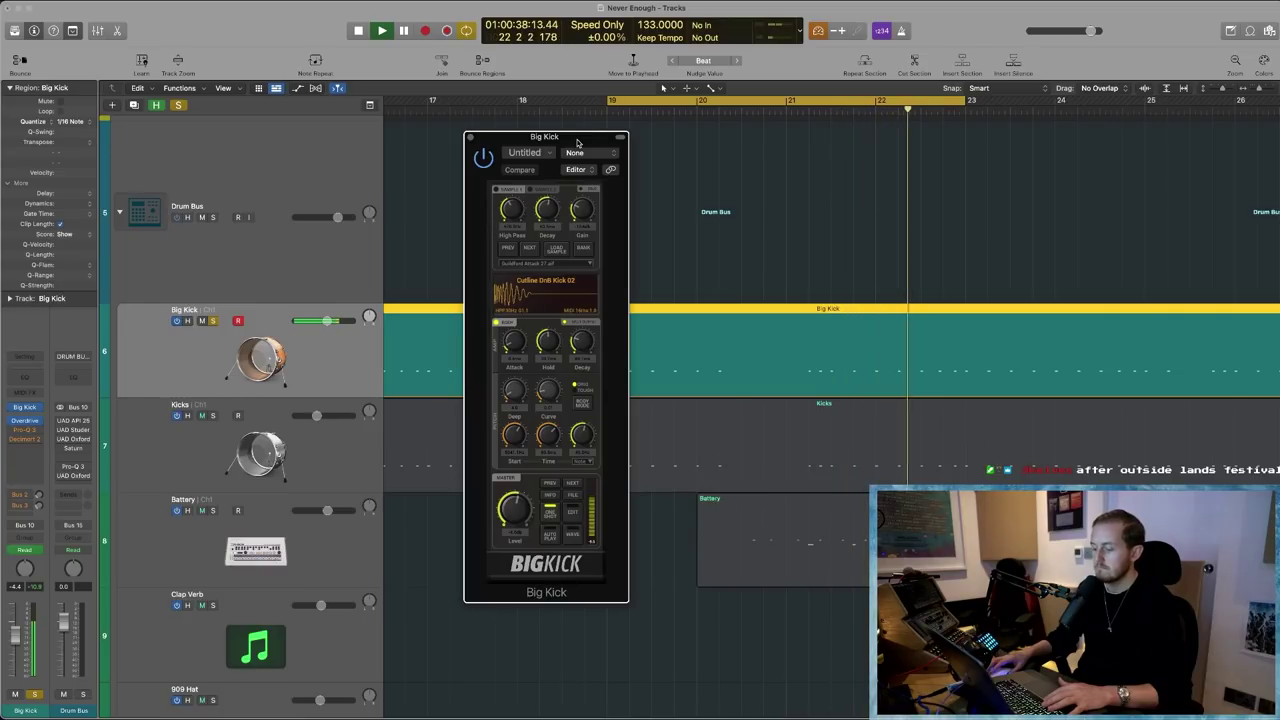
{"action": "key", "text": "space"}
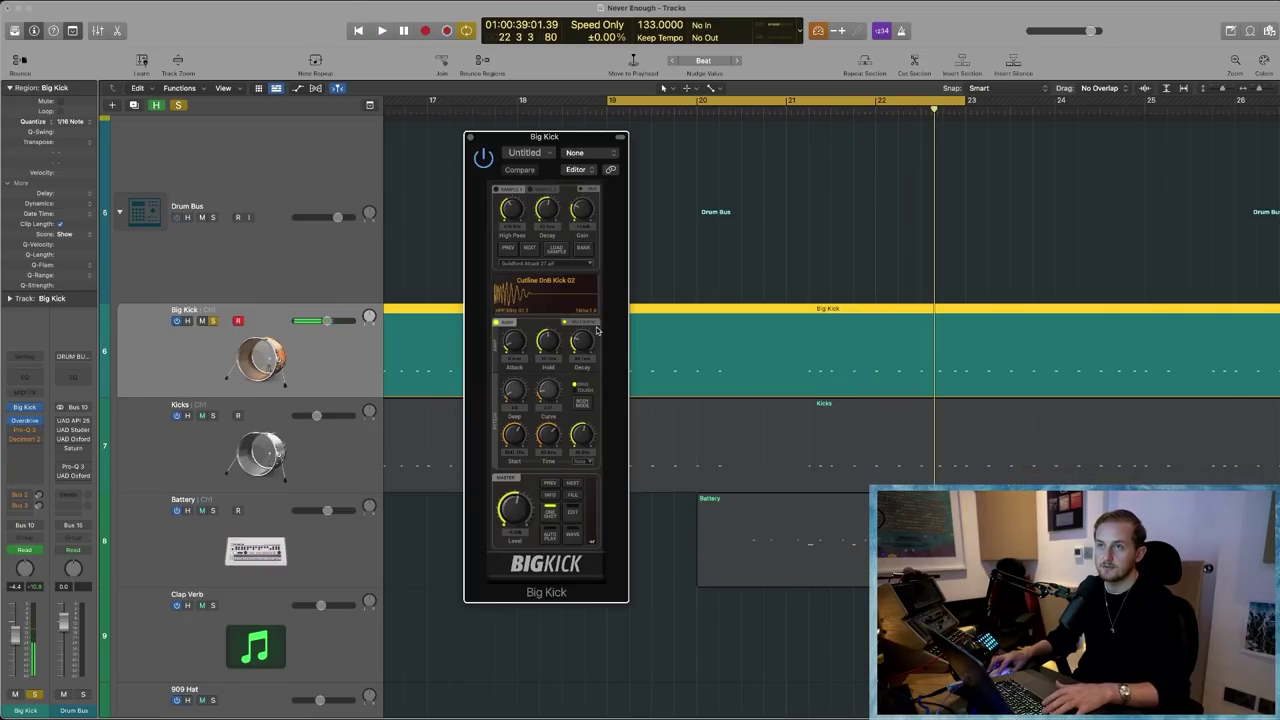
{"action": "key", "text": "space"}
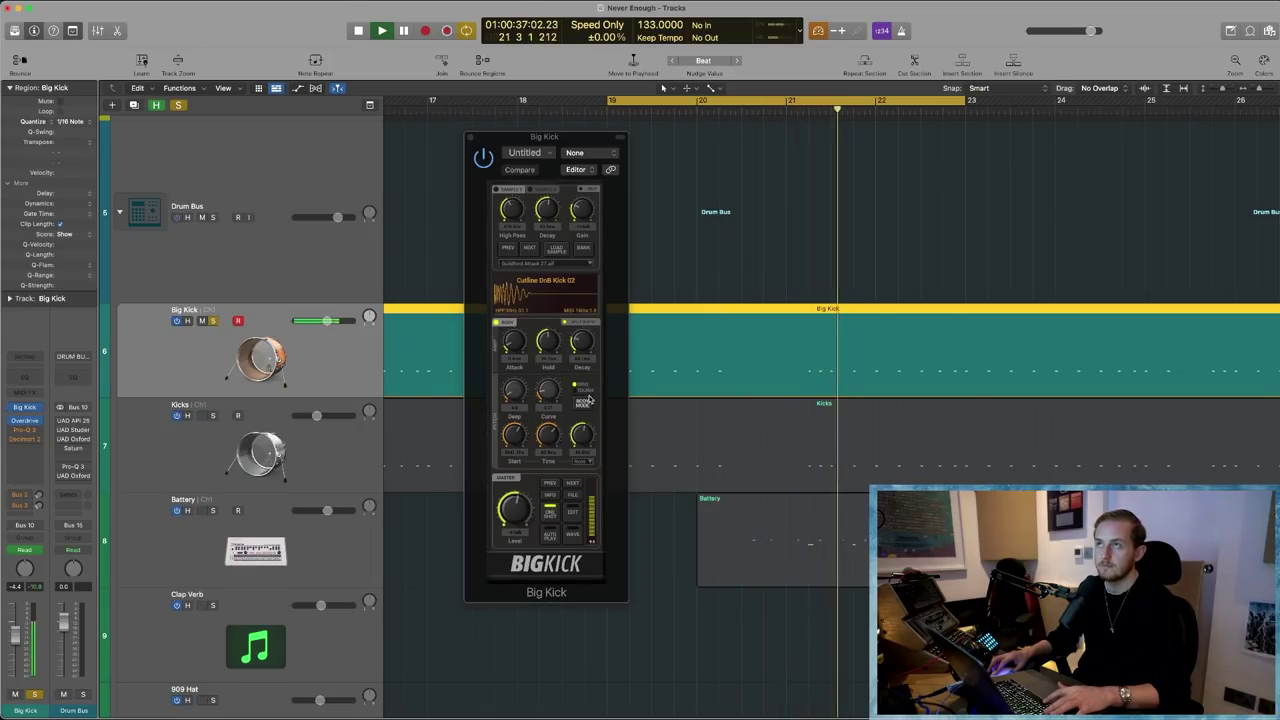
{"action": "mouse_move", "coordinate": [589, 400]}
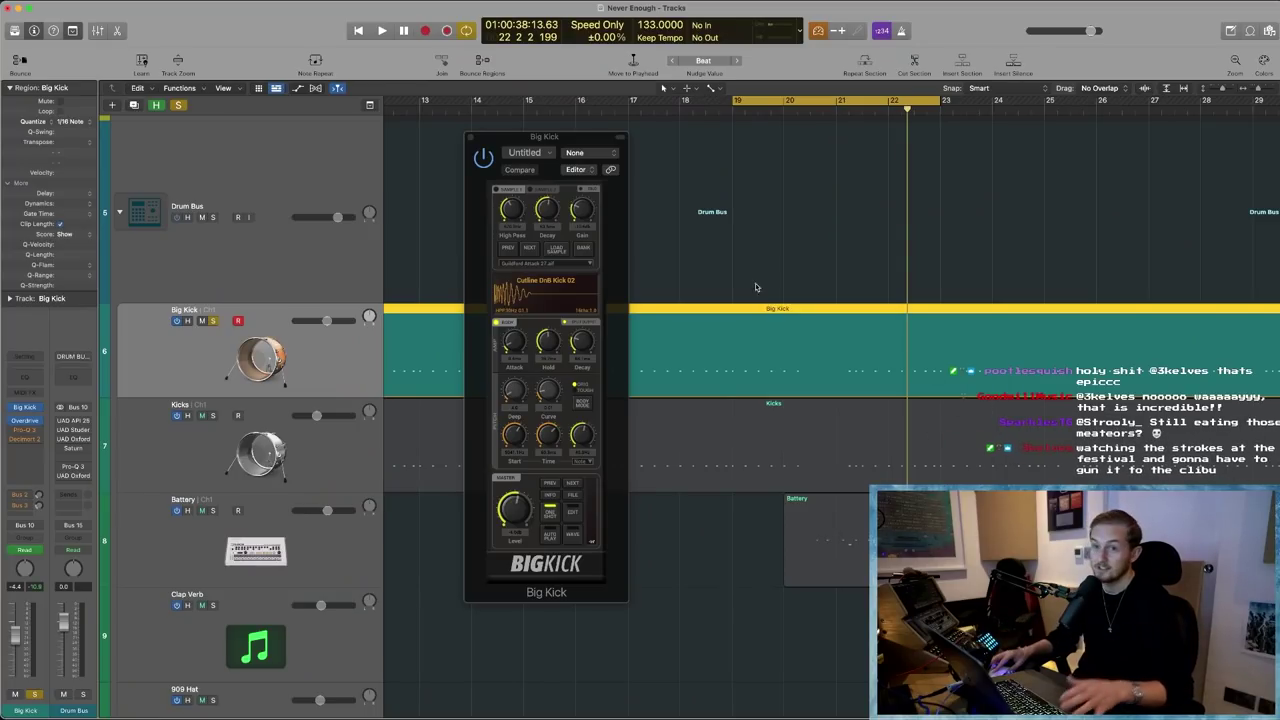
- Show the track automation, adjust Big Kick's body Decay while the kick plays, and close the instrument window
{"action": "scroll", "coordinate": [787, 519], "scroll_direction": "down", "scroll_amount": 5}
{"action": "key", "text": "a"}
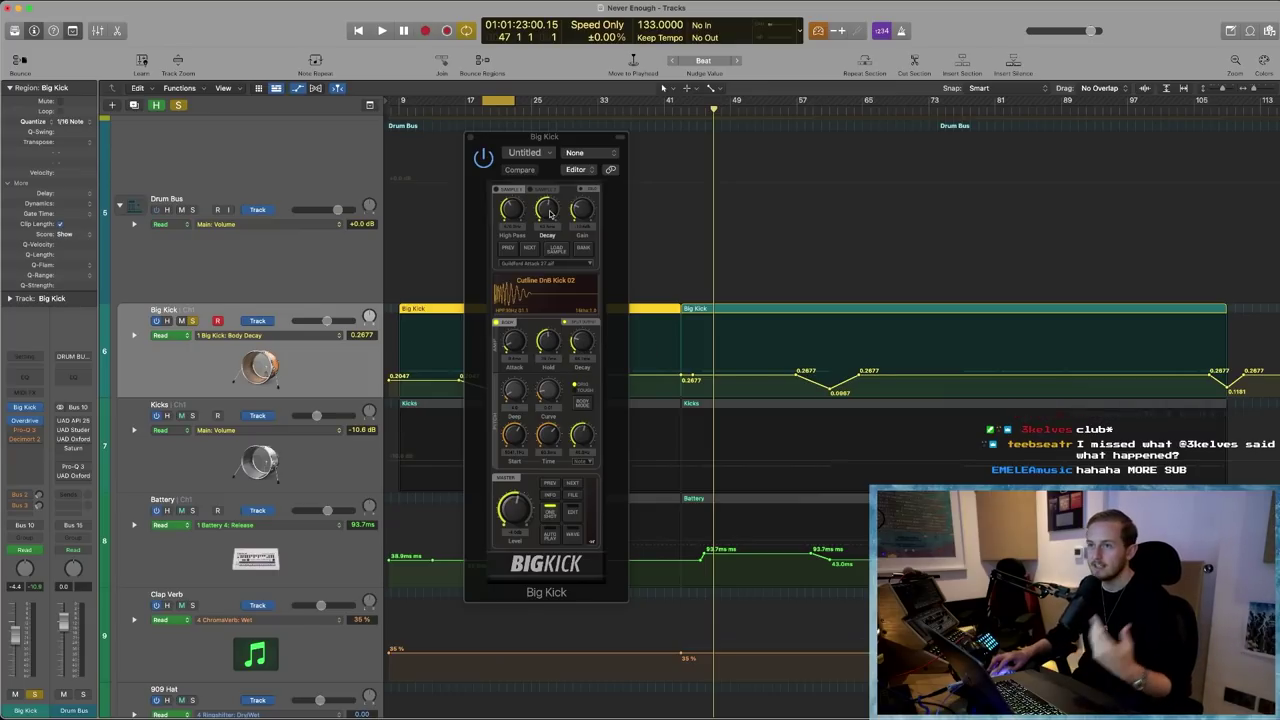
{"action": "key", "text": "space"}
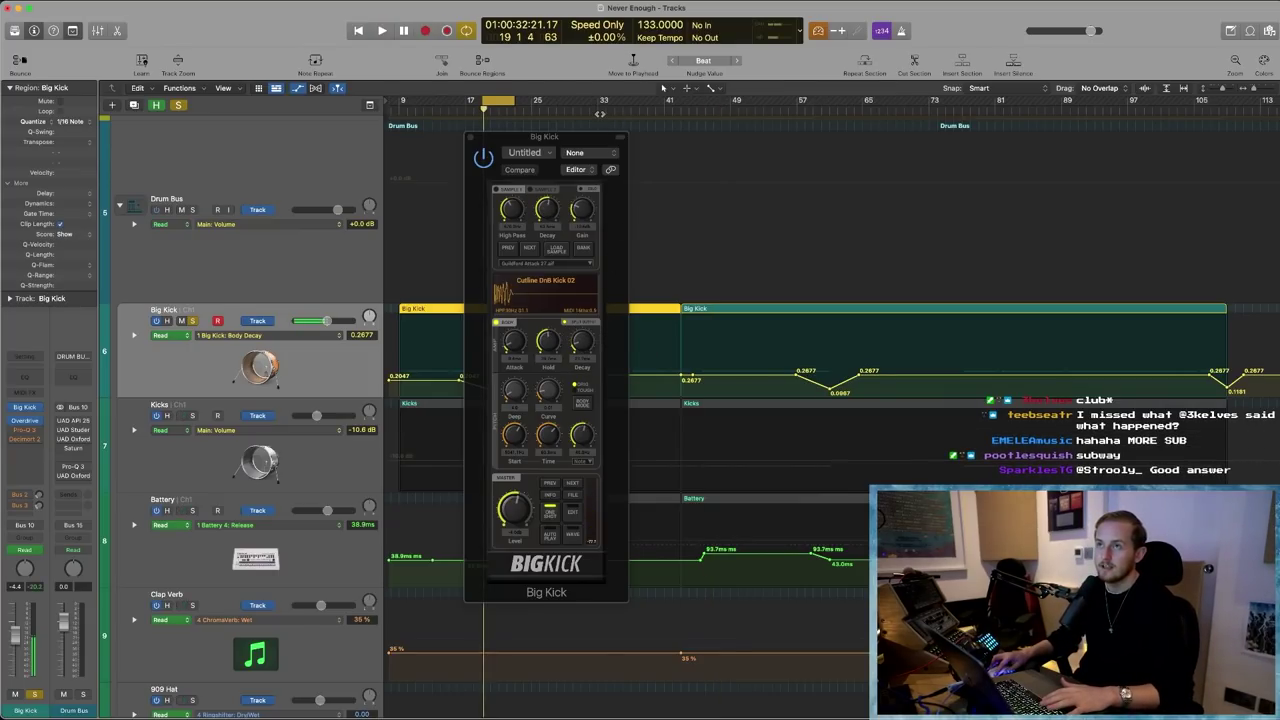
{"action": "left_click_drag", "start_coordinate": [589, 338], "coordinate": [592, 312]}
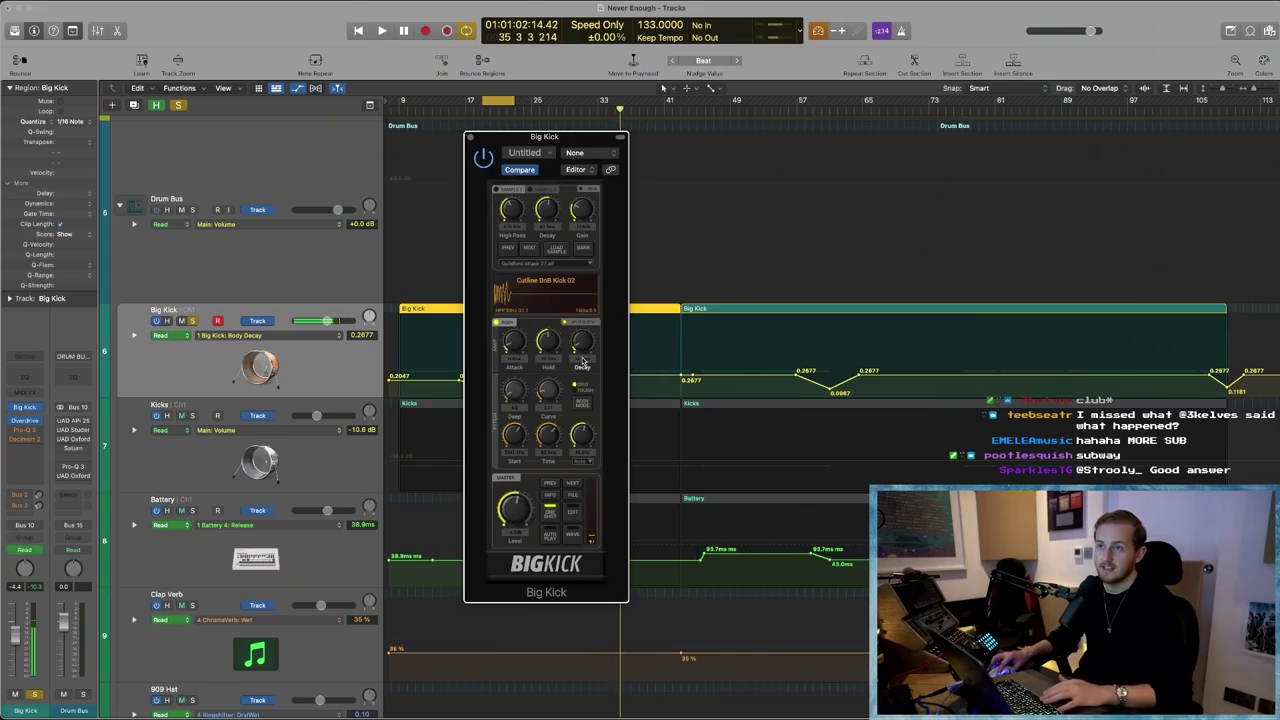
{"action": "key", "text": "space"}
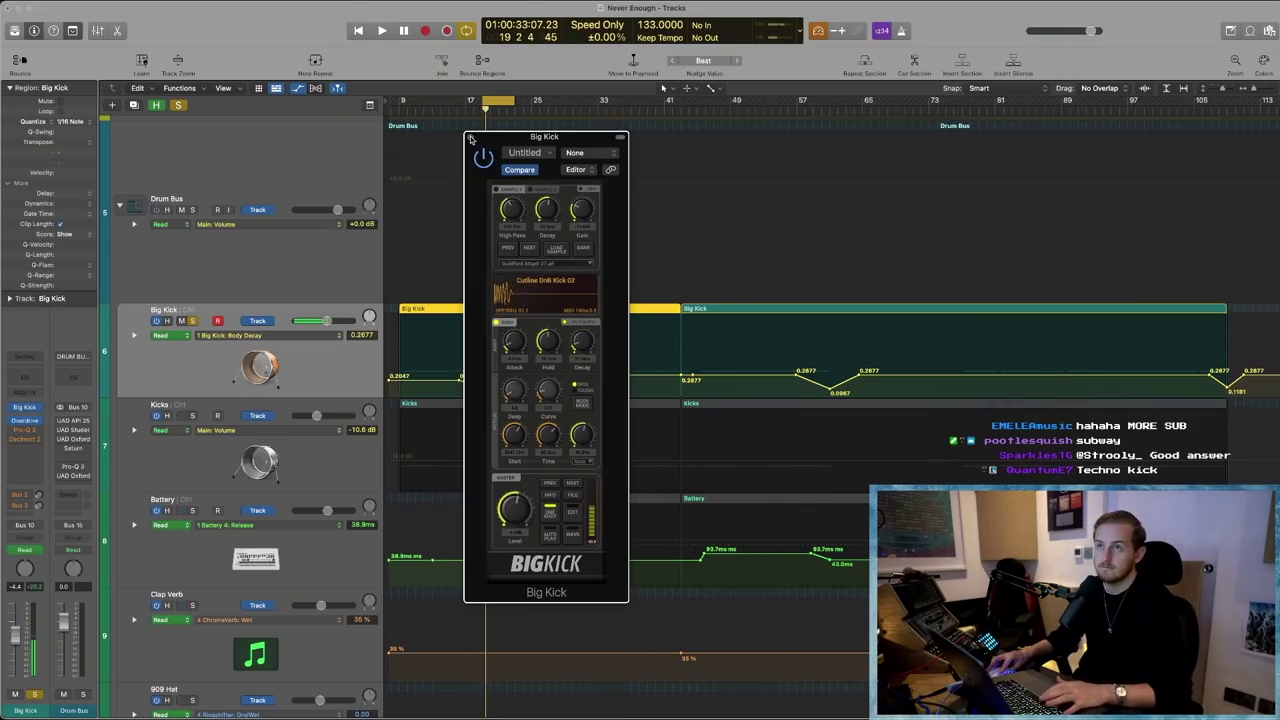
{"action": "left_click", "coordinate": [469, 136]}
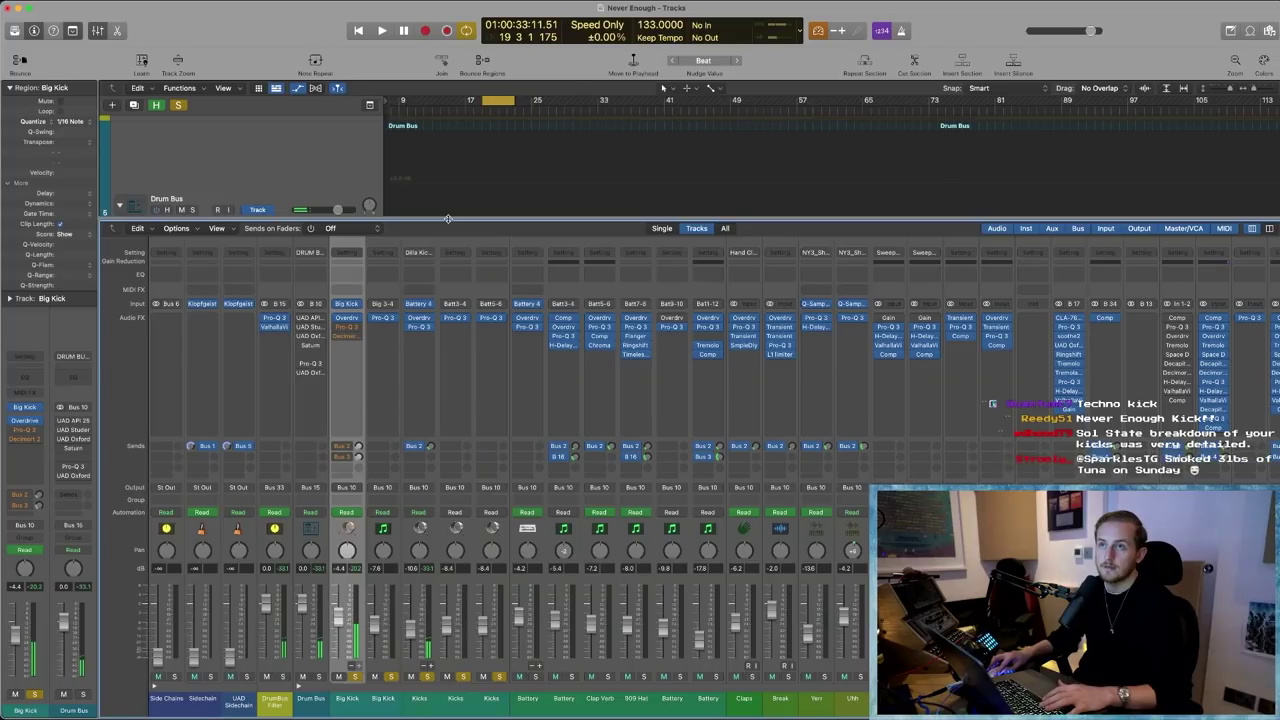
- Move the cycle to bars 22 to 26 and play the Kicks track layered with the Big Kick
{"action": "key", "text": "x"}
{"action": "left_click_drag", "start_coordinate": [495, 101], "coordinate": [520, 101]}
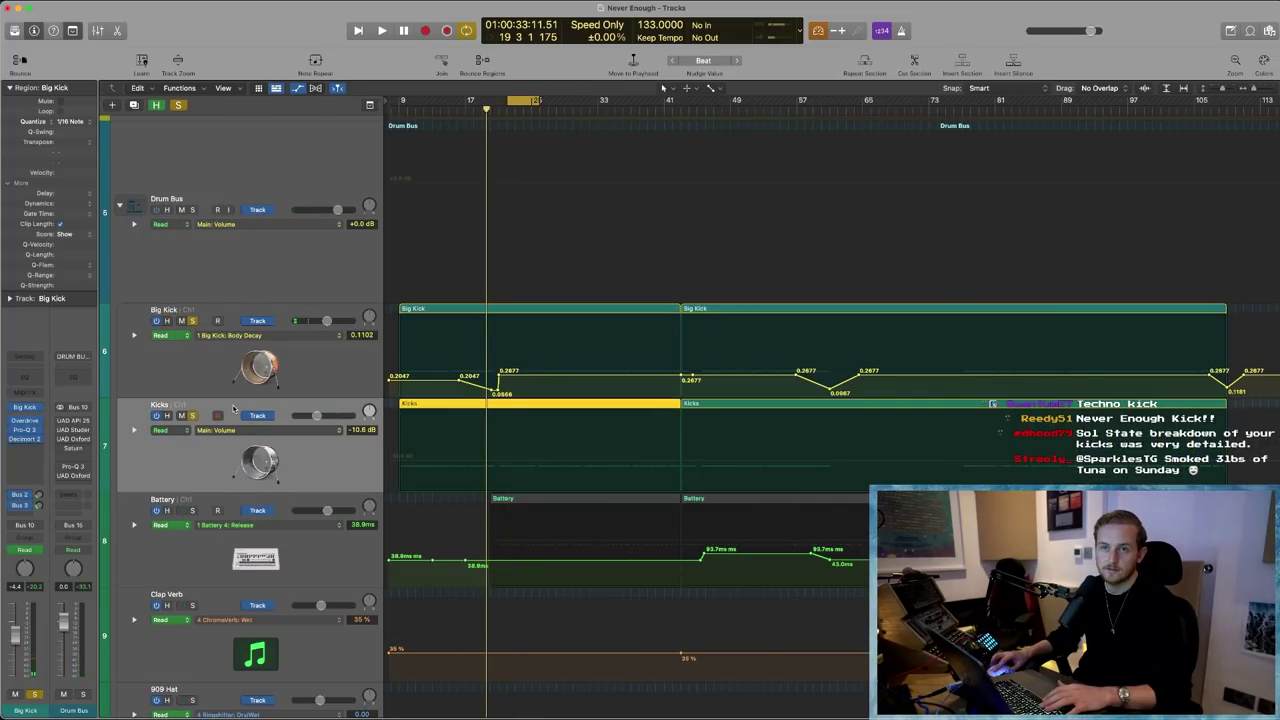
{"action": "left_click", "coordinate": [501, 476]}
{"action": "key", "text": "space"}
{"action": "key", "text": "space"}
- Hide the track automation and take the Big Kick out of solo to audition the Kicks track alone
{"action": "key", "text": "a"}
{"action": "key", "text": "super+Right"}
{"action": "key", "text": "super+Right"}
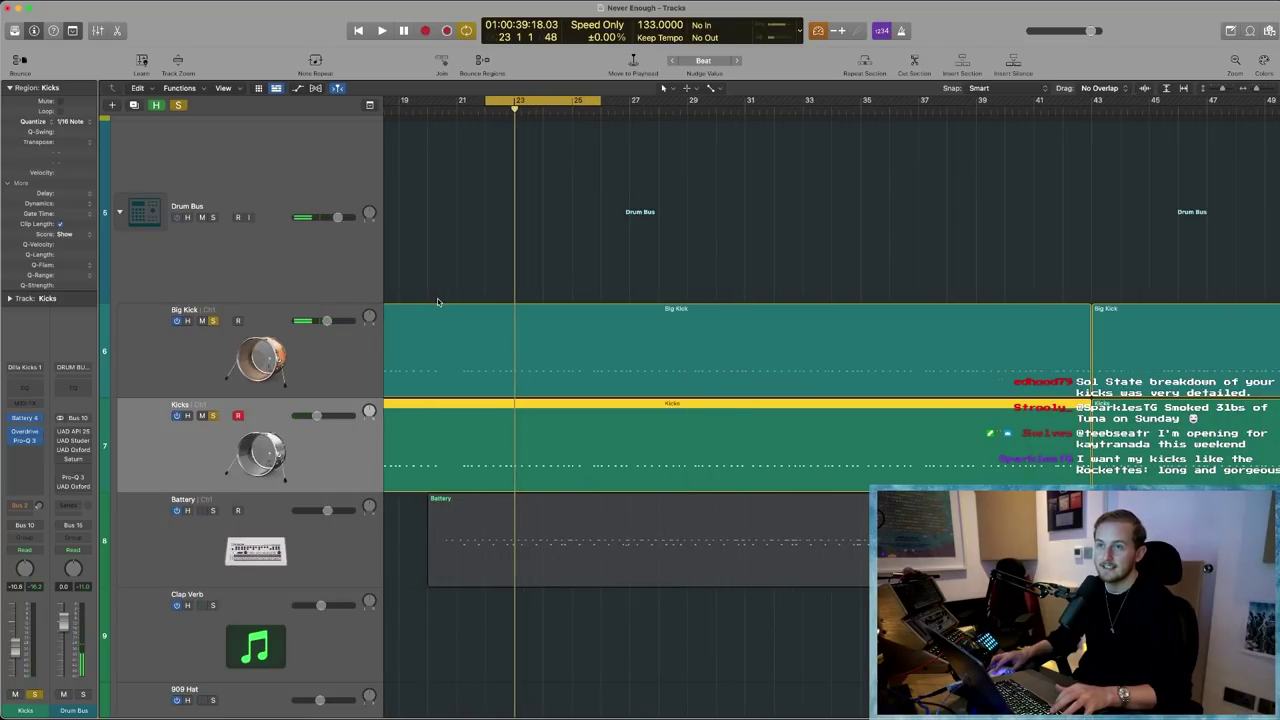
{"action": "left_click", "coordinate": [212, 321]}
{"action": "key", "text": "space"}
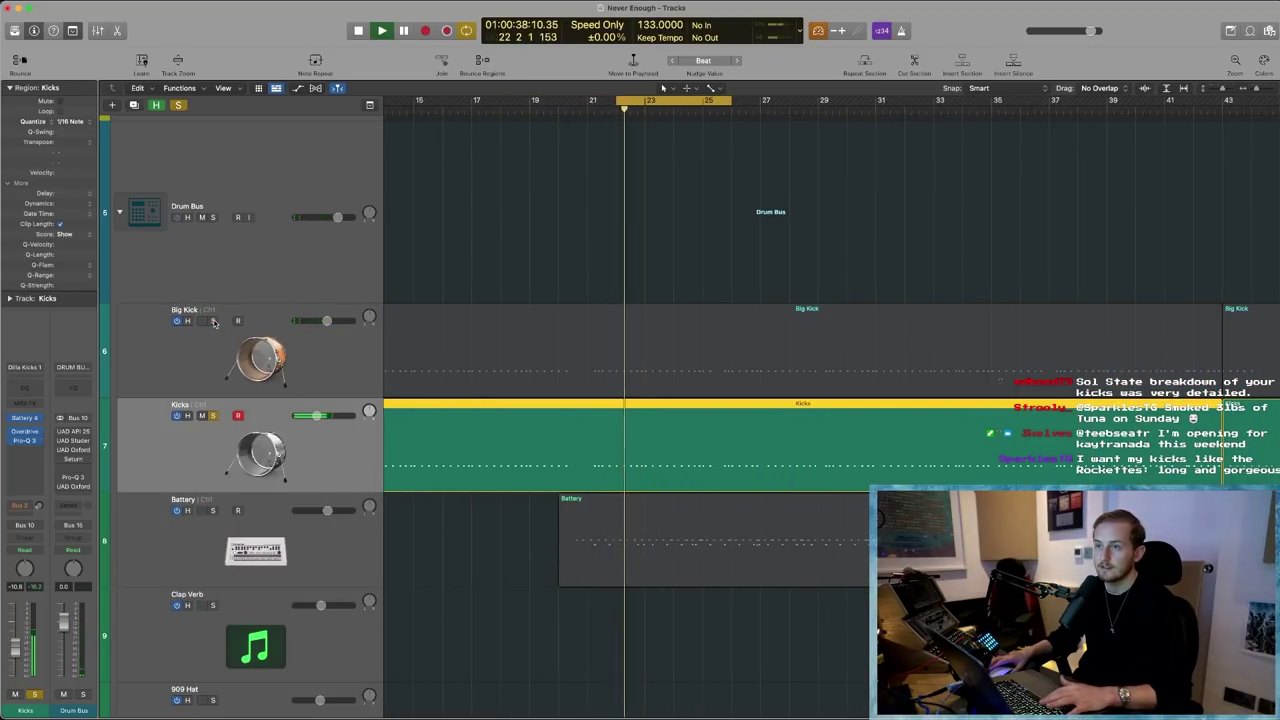
- Solo Big Kick to hear it layered with Kicks, and take Kicks out of solo to play Big Kick alone
{"action": "left_click", "coordinate": [212, 321]}
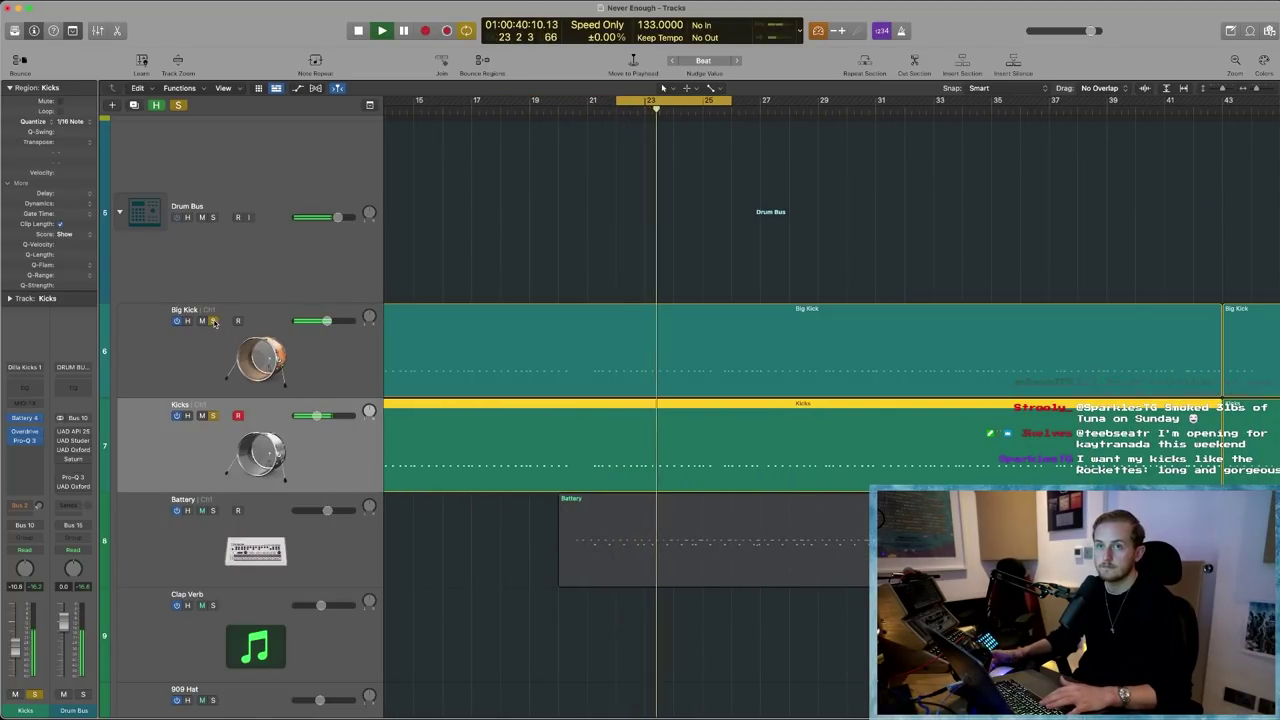
{"action": "scroll", "coordinate": [213, 322], "scroll_direction": "down", "scroll_amount": 3}
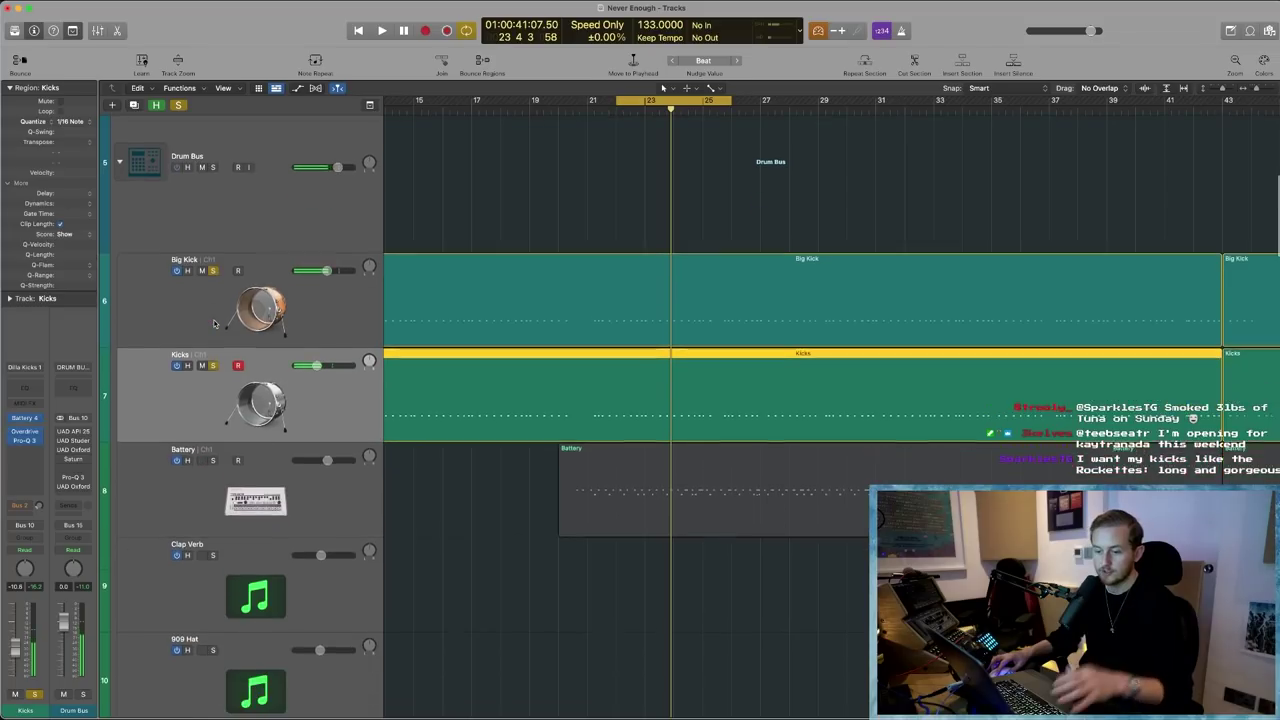
{"action": "left_click", "coordinate": [213, 320]}
{"action": "key", "text": "space"}
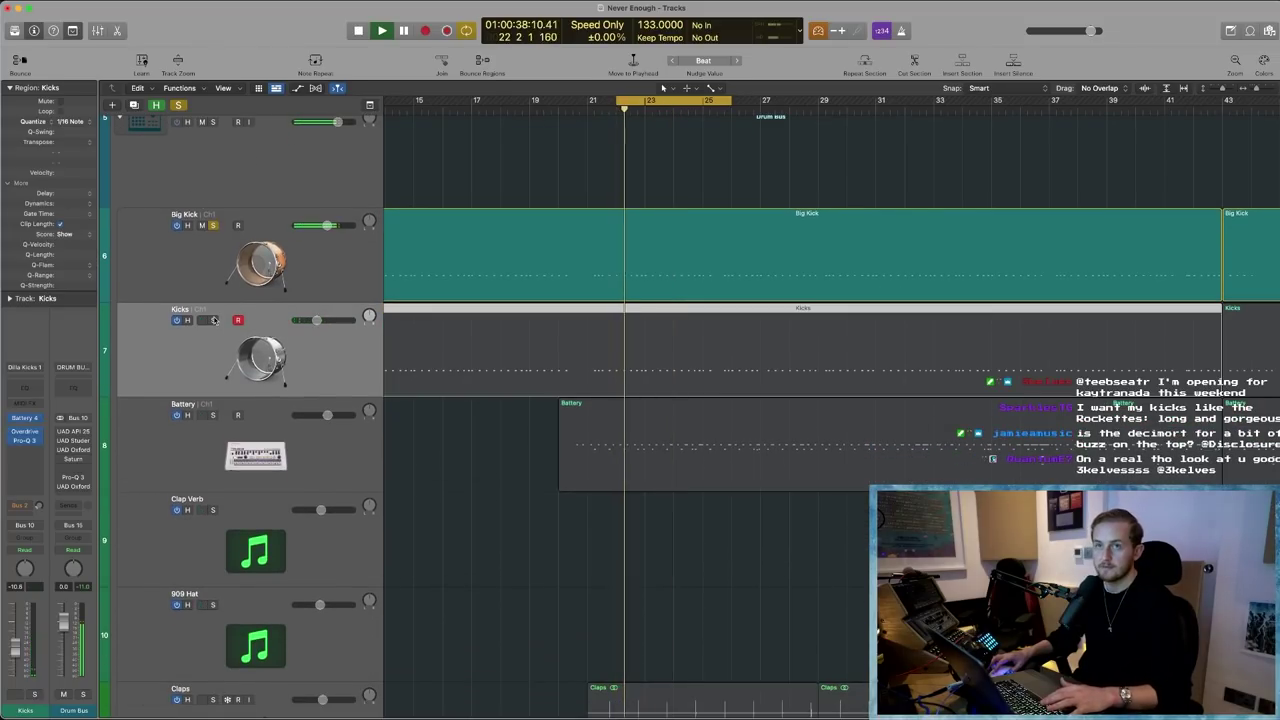
- Swap the solo from Big Kick to Kicks, play it alone, and dismiss the System Overload alert
{"action": "key", "text": "space"}
{"action": "left_click", "coordinate": [213, 225]}
{"action": "left_click", "coordinate": [213, 320]}
{"action": "key", "text": "space"}
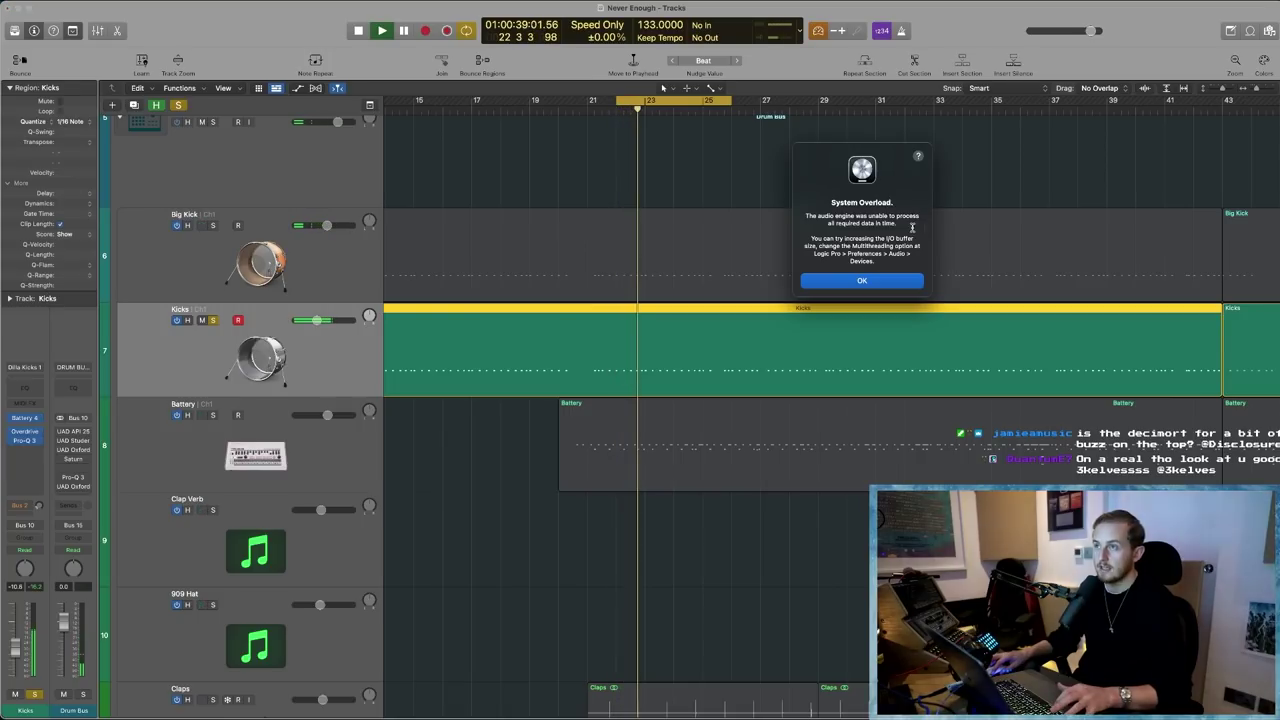
{"action": "left_click", "coordinate": [862, 284]}
- Solo the Big Kick, Break and Claps tracks together with the already soloed Kicks track
{"action": "left_click_drag", "start_coordinate": [586, 188], "coordinate": [793, 371]}
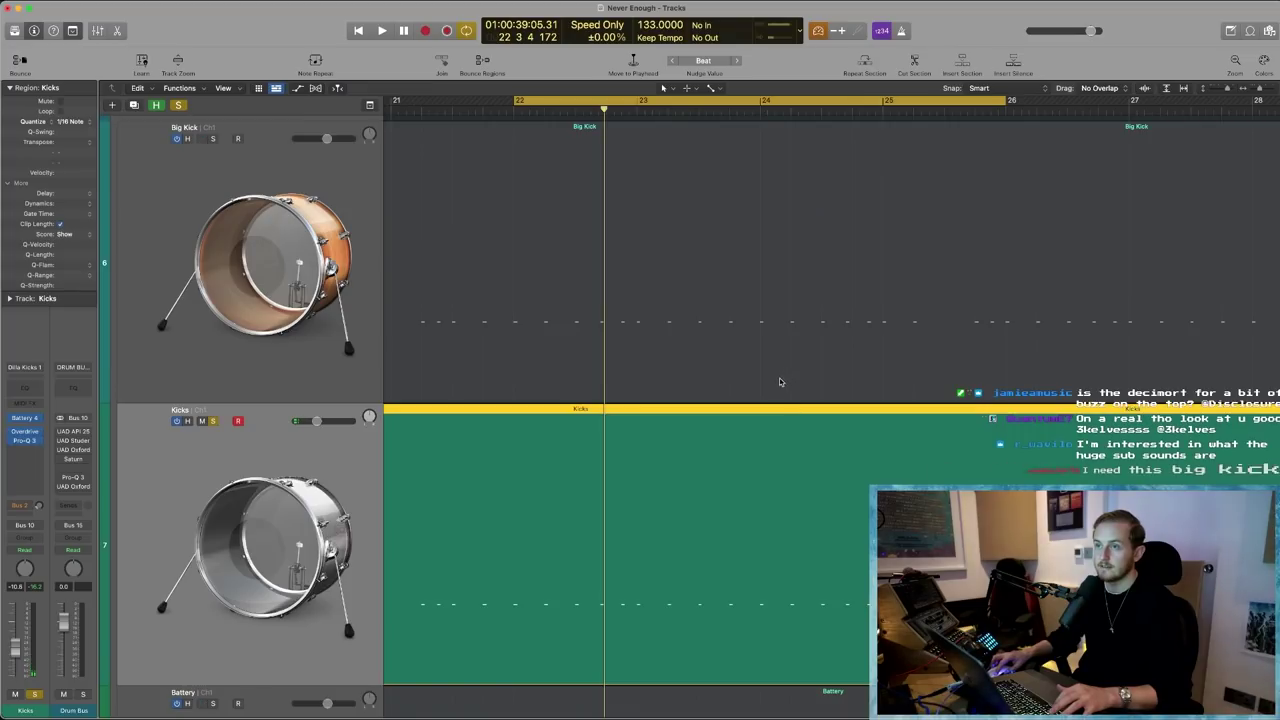
{"action": "scroll", "coordinate": [686, 369], "scroll_direction": "down", "scroll_amount": 2}
{"action": "scroll", "coordinate": [699, 364], "scroll_direction": "down", "scroll_amount": 5}
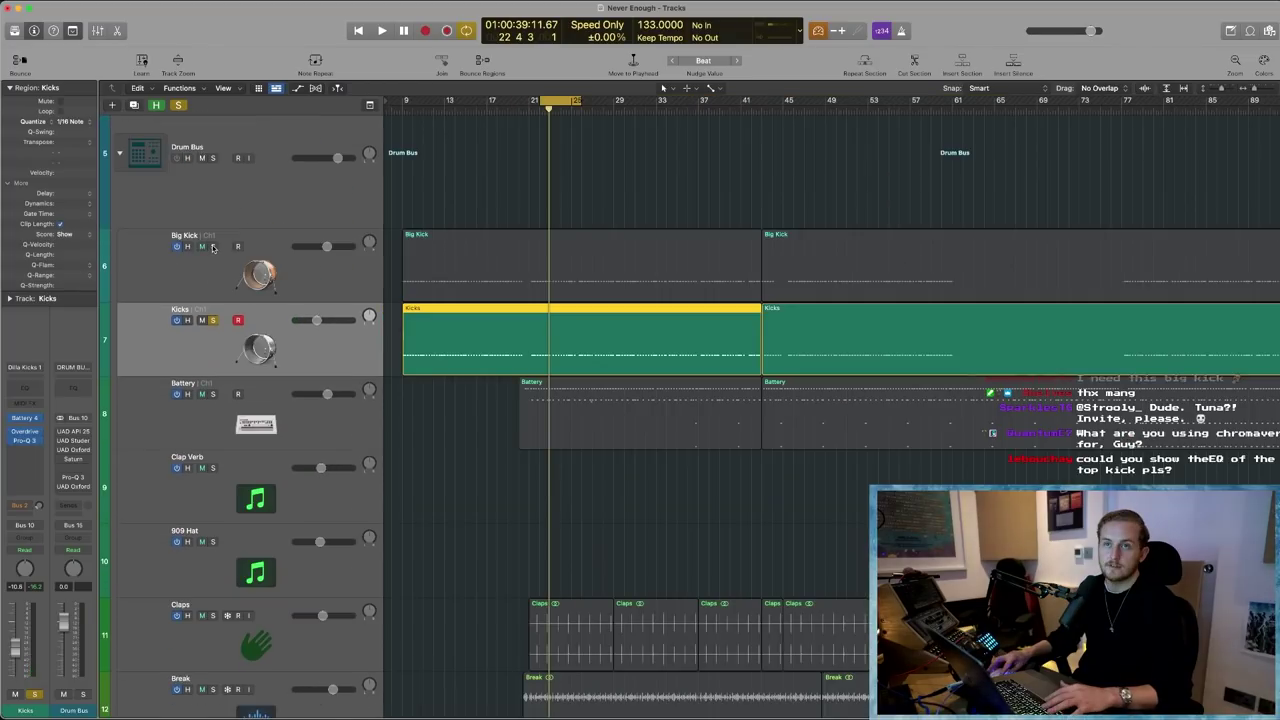
{"action": "left_click", "coordinate": [213, 248]}
{"action": "scroll", "coordinate": [266, 401], "scroll_direction": "down", "scroll_amount": 5}
{"action": "left_click", "coordinate": [212, 467]}
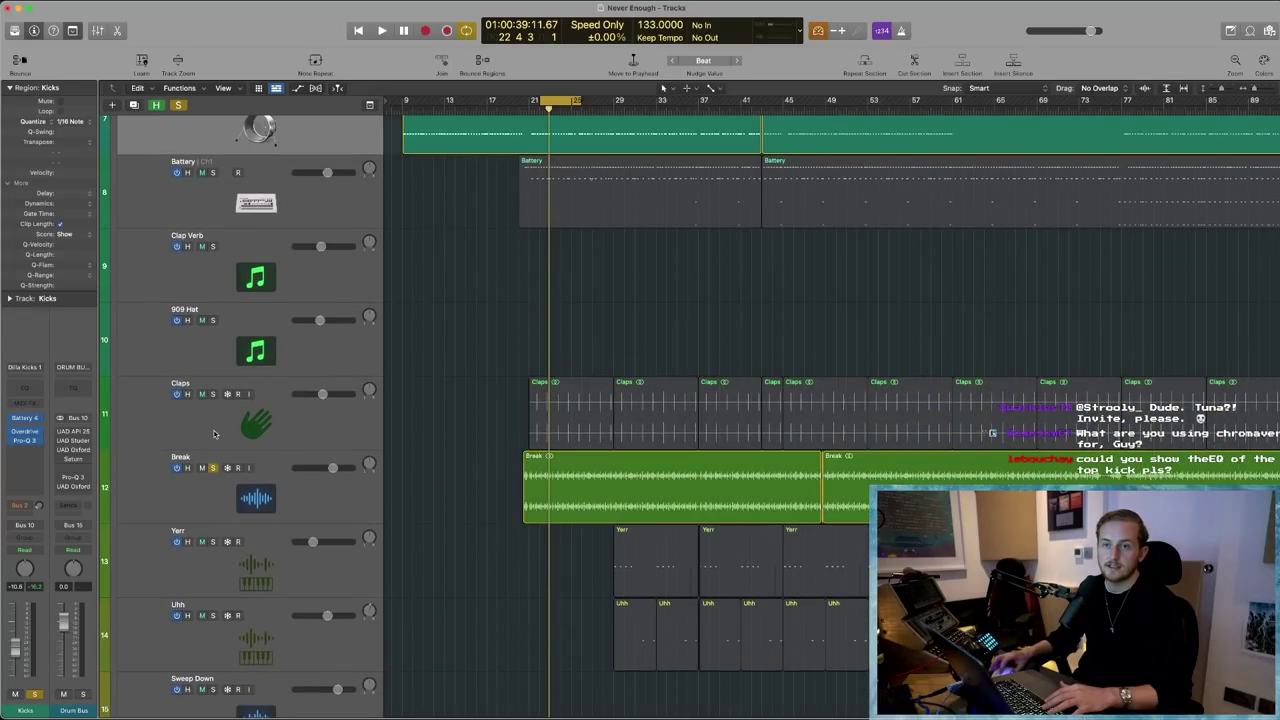
{"action": "left_click", "coordinate": [212, 394]}
- Play the combined kicks, claps and break with the cycle turned off
{"action": "key", "text": "space"}
{"action": "left_click", "coordinate": [575, 101]}
{"action": "scroll", "coordinate": [420, 433], "scroll_direction": "down", "scroll_amount": 4}
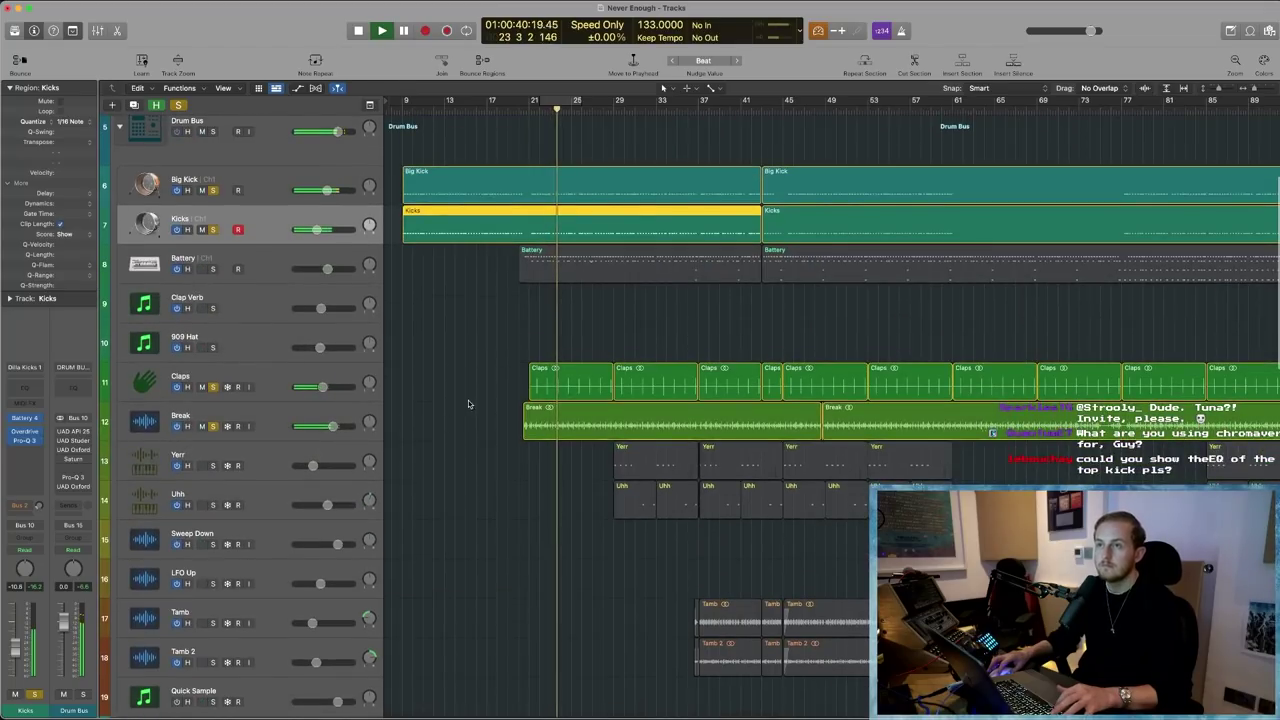
{"action": "scroll", "coordinate": [475, 387], "scroll_direction": "up", "scroll_amount": 1}
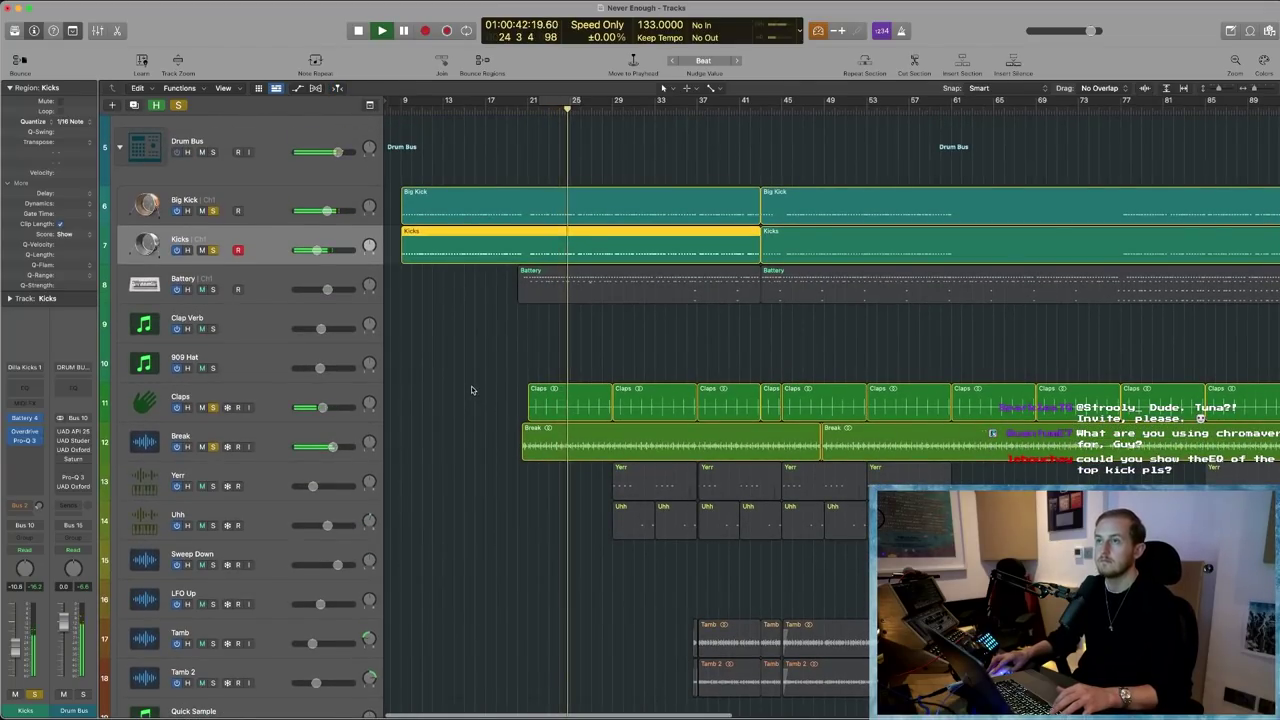
{"action": "key", "text": "space"}
{"action": "key", "text": "space"}
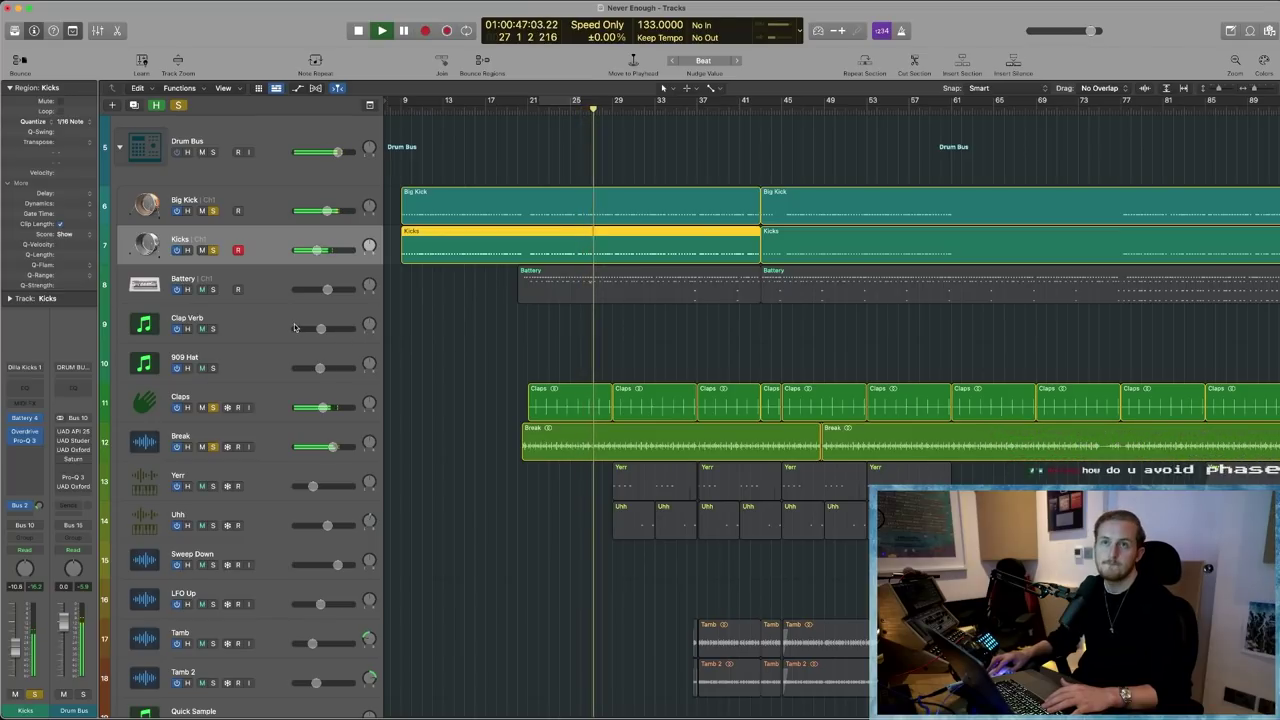
- Select the Battery track, clear all solos, and open its first region in the Piano Roll
{"action": "key", "text": "Return"}
{"action": "key", "text": "Down"}
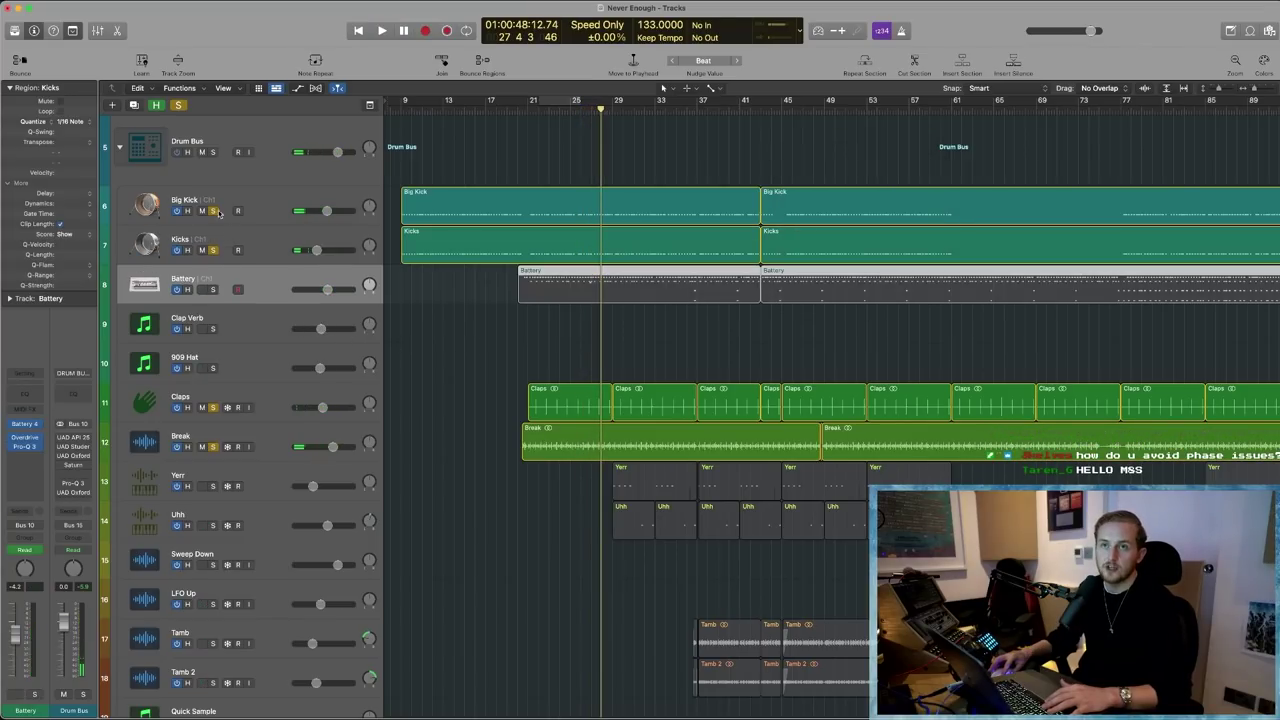
{"action": "left_click", "coordinate": [179, 106]}
{"action": "double_click", "coordinate": [556, 275]}
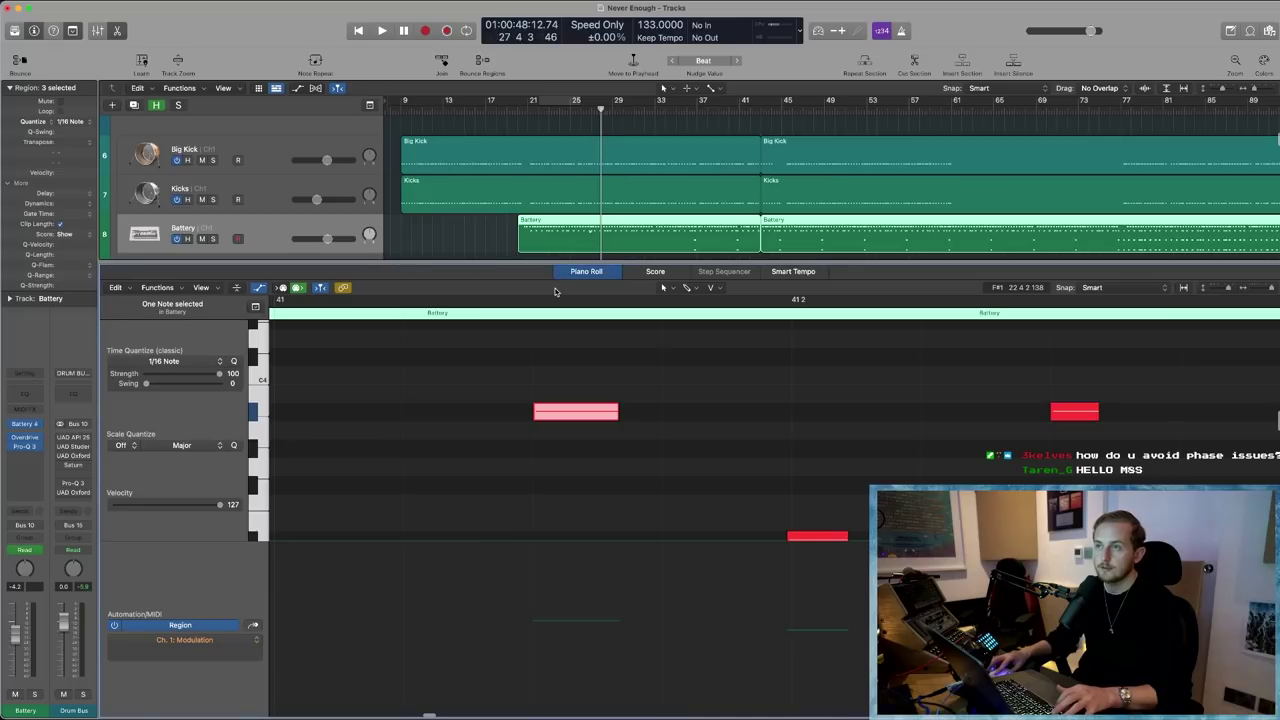
- Select all notes in the upper note row across the three Battery regions
{"action": "scroll", "coordinate": [641, 422], "scroll_direction": "down", "scroll_amount": 10}
{"action": "scroll", "coordinate": [670, 455], "scroll_direction": "up", "scroll_amount": 3}
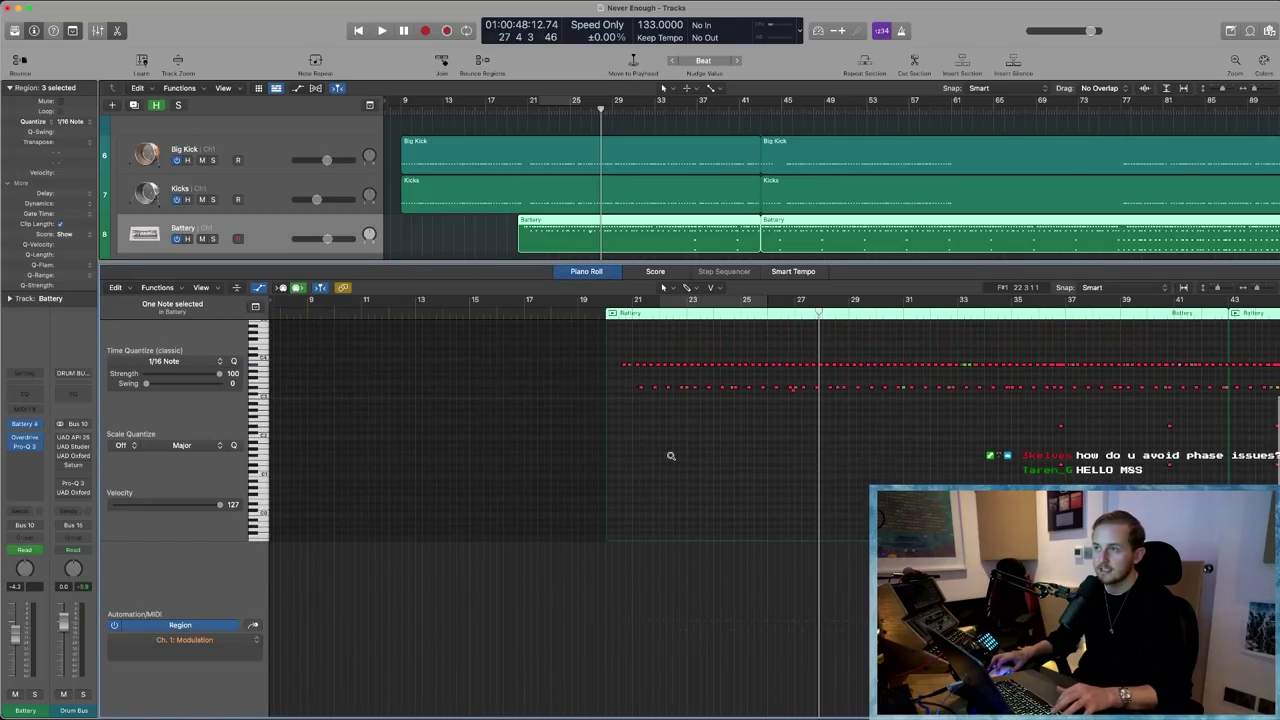
{"action": "scroll", "coordinate": [670, 457], "scroll_direction": "left", "scroll_amount": 3}
{"action": "left_click", "coordinate": [258, 364]}
{"action": "key", "text": "super+Right"}
{"action": "key", "text": "super+Down"}
{"action": "scroll", "coordinate": [434, 380], "scroll_direction": "up", "scroll_amount": 3}
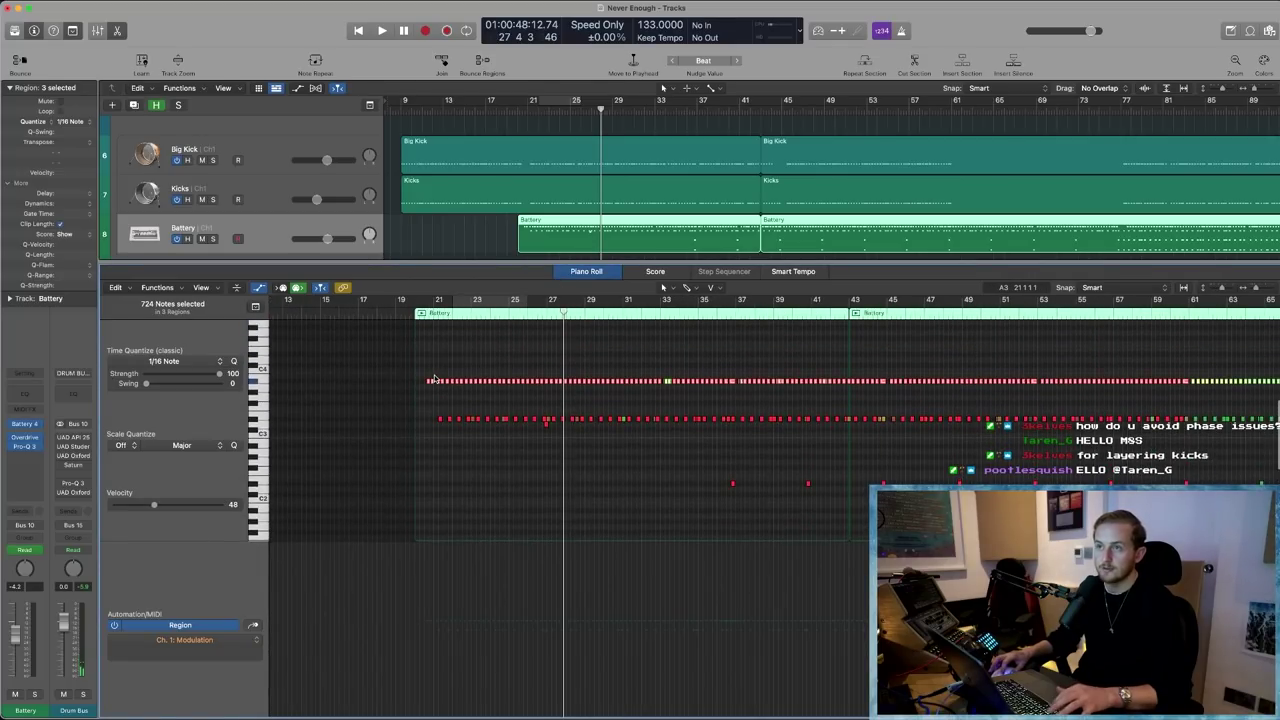
- Examine the individual note lengths and spacing in the Battery part's upper row from bar 20 to bar 26
{"action": "key", "text": "a"}
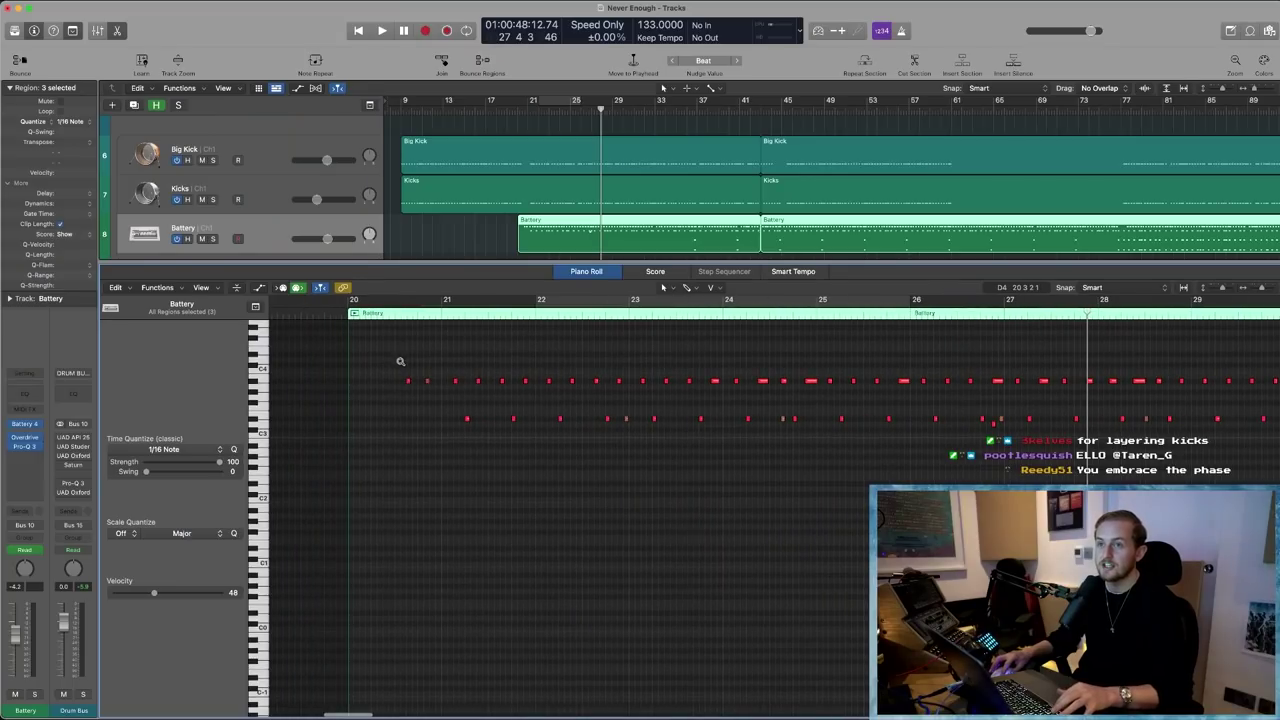
{"action": "left_click_drag", "start_coordinate": [398, 359], "coordinate": [631, 391]}
{"action": "left_click_drag", "start_coordinate": [392, 467], "coordinate": [422, 469]}
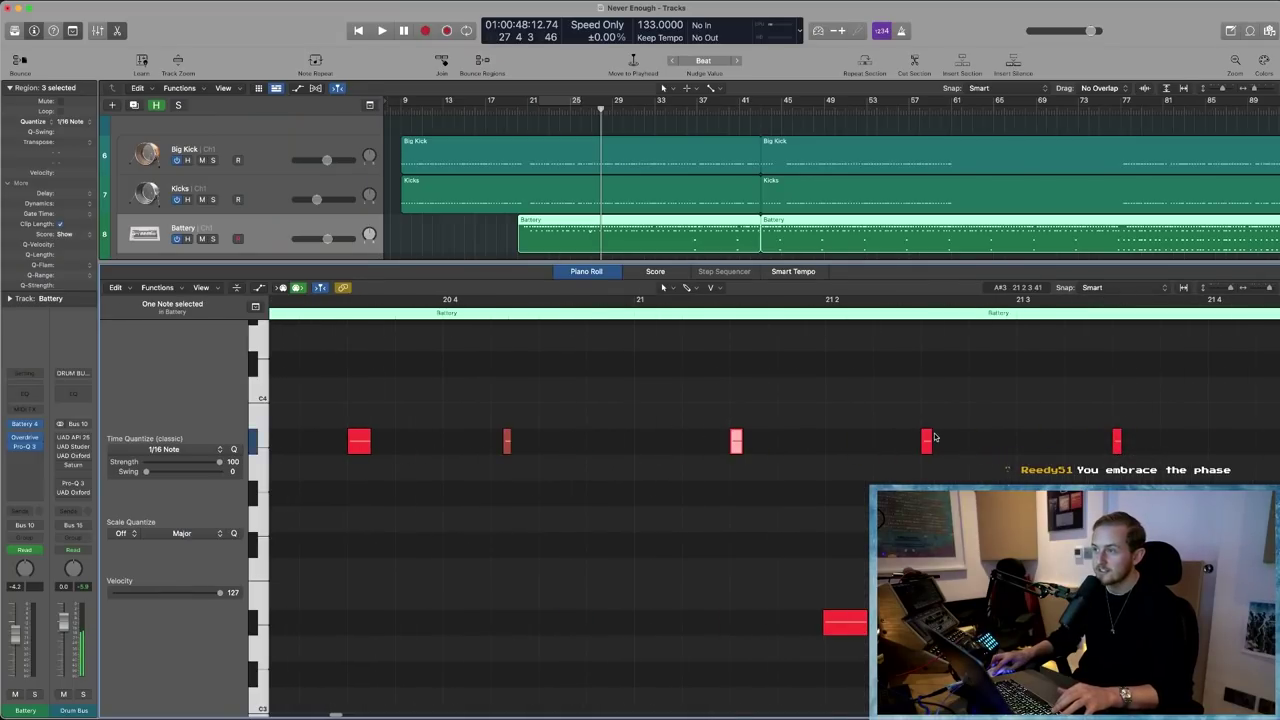
{"action": "left_click", "coordinate": [1097, 438]}
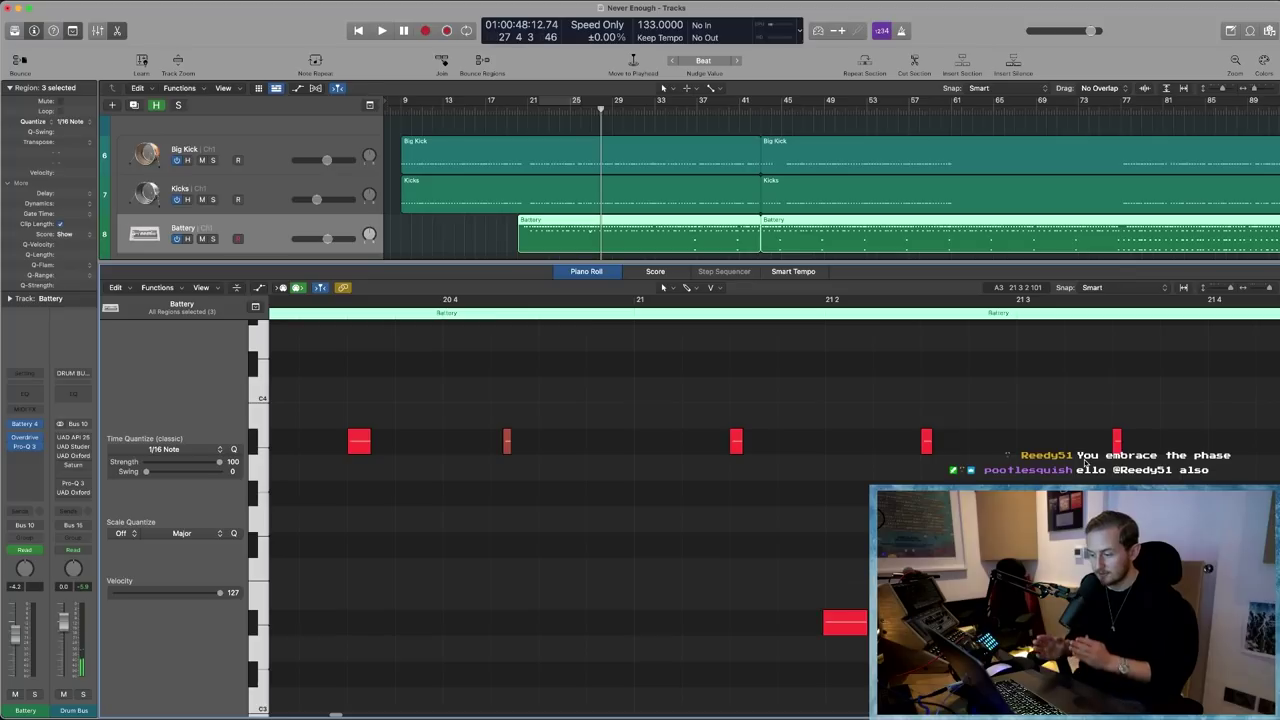
{"action": "scroll", "coordinate": [819, 501], "scroll_direction": "down", "scroll_amount": 3}
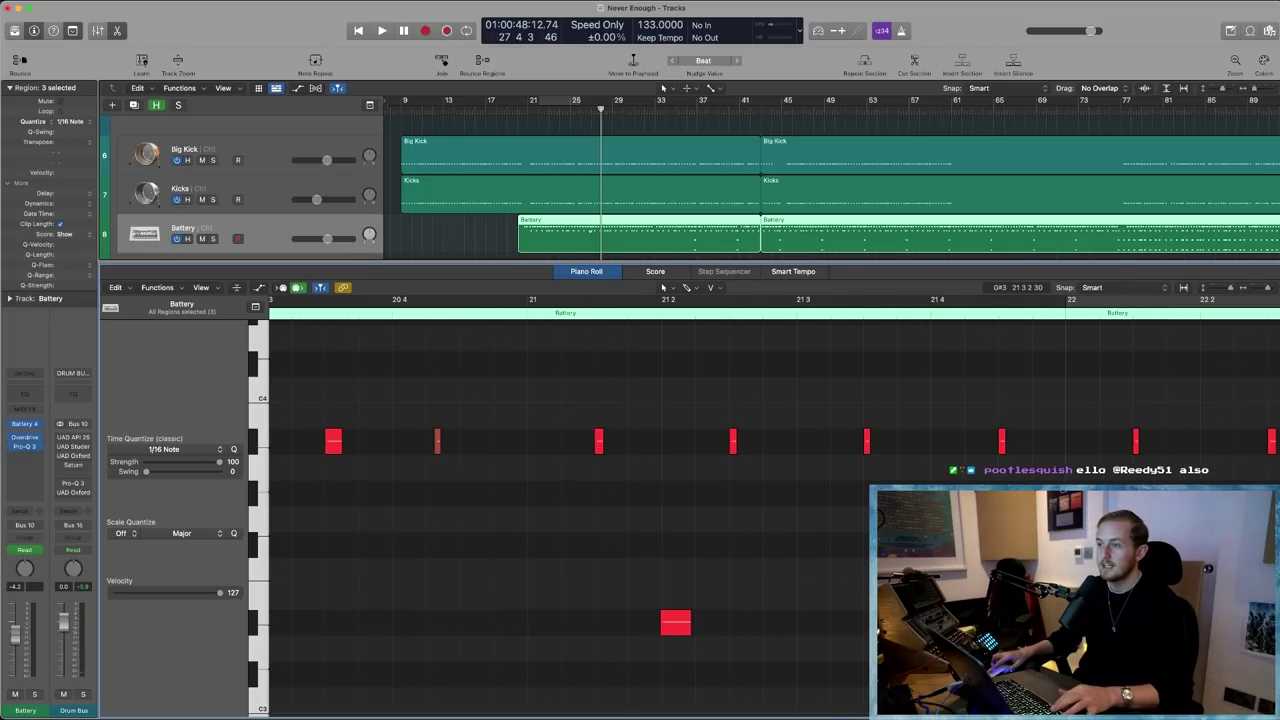
{"action": "scroll", "coordinate": [819, 501], "scroll_direction": "right", "scroll_amount": 5}
{"action": "scroll", "coordinate": [819, 501], "scroll_direction": "down", "scroll_amount": 3}
{"action": "scroll", "coordinate": [819, 501], "scroll_direction": "right", "scroll_amount": 20}
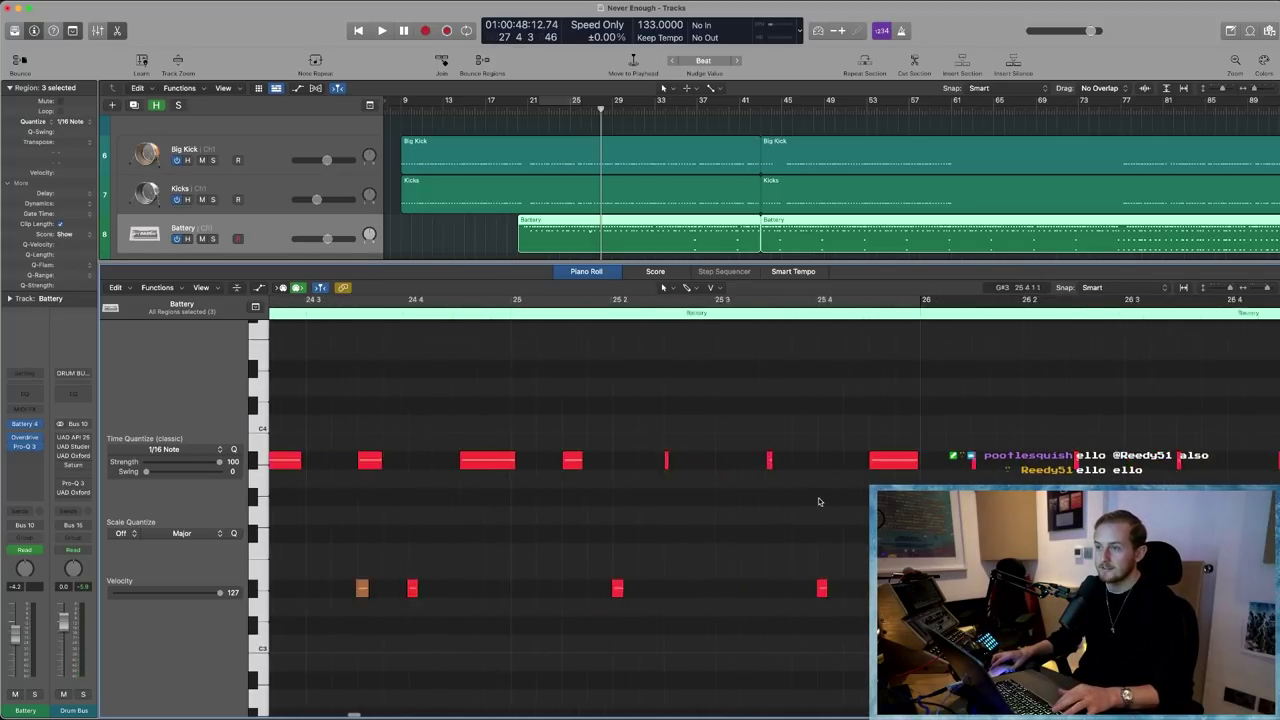
- Examine the short, lower-velocity hits around bar 33 and the long and short upper-row notes in bar 34
{"action": "scroll", "coordinate": [819, 501], "scroll_direction": "right", "scroll_amount": 20}
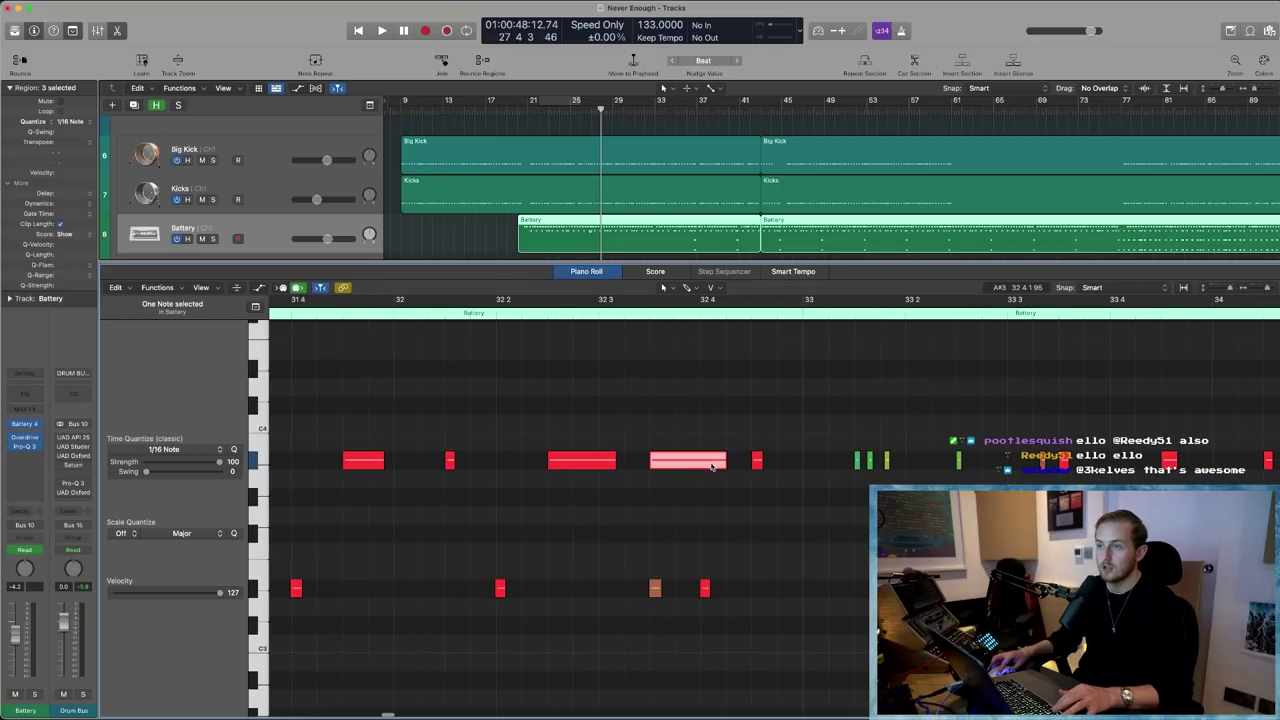
{"action": "left_click_drag", "start_coordinate": [853, 453], "coordinate": [891, 466]}
{"action": "scroll", "coordinate": [880, 468], "scroll_direction": "right", "scroll_amount": 4}
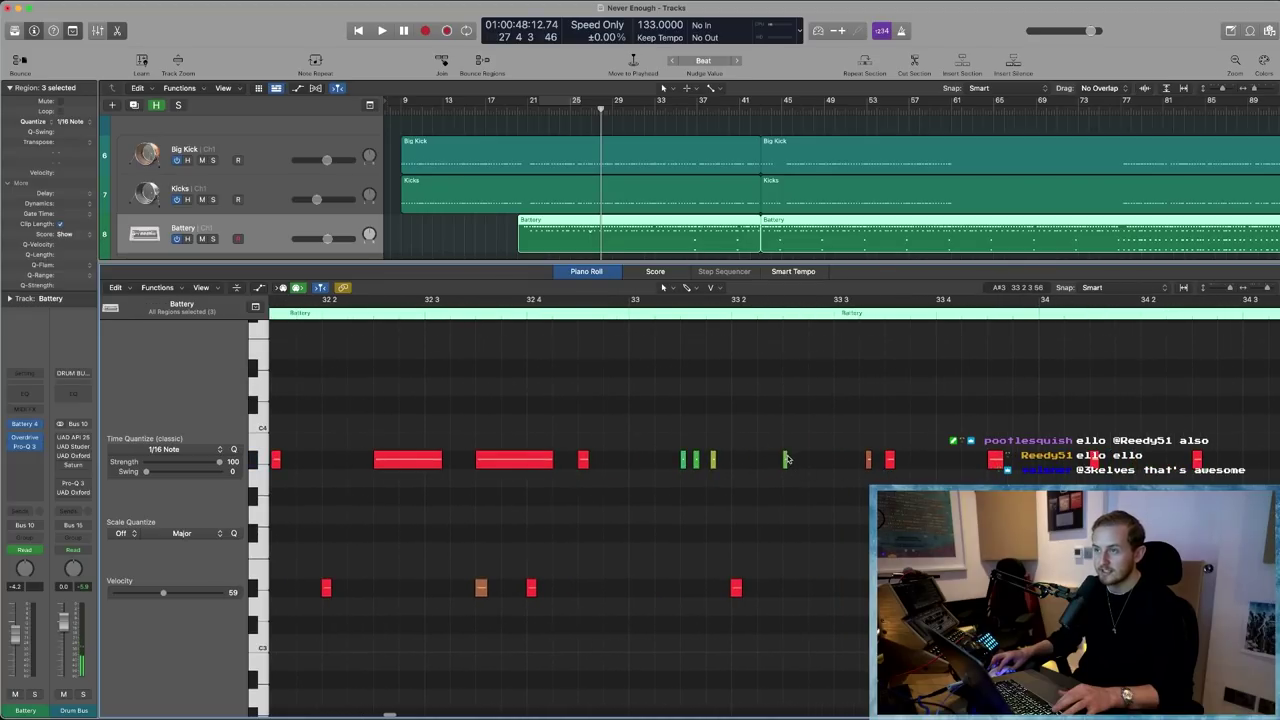
{"action": "scroll", "coordinate": [788, 480], "scroll_direction": "right", "scroll_amount": 2}
{"action": "scroll", "coordinate": [562, 457], "scroll_direction": "right", "scroll_amount": 8}
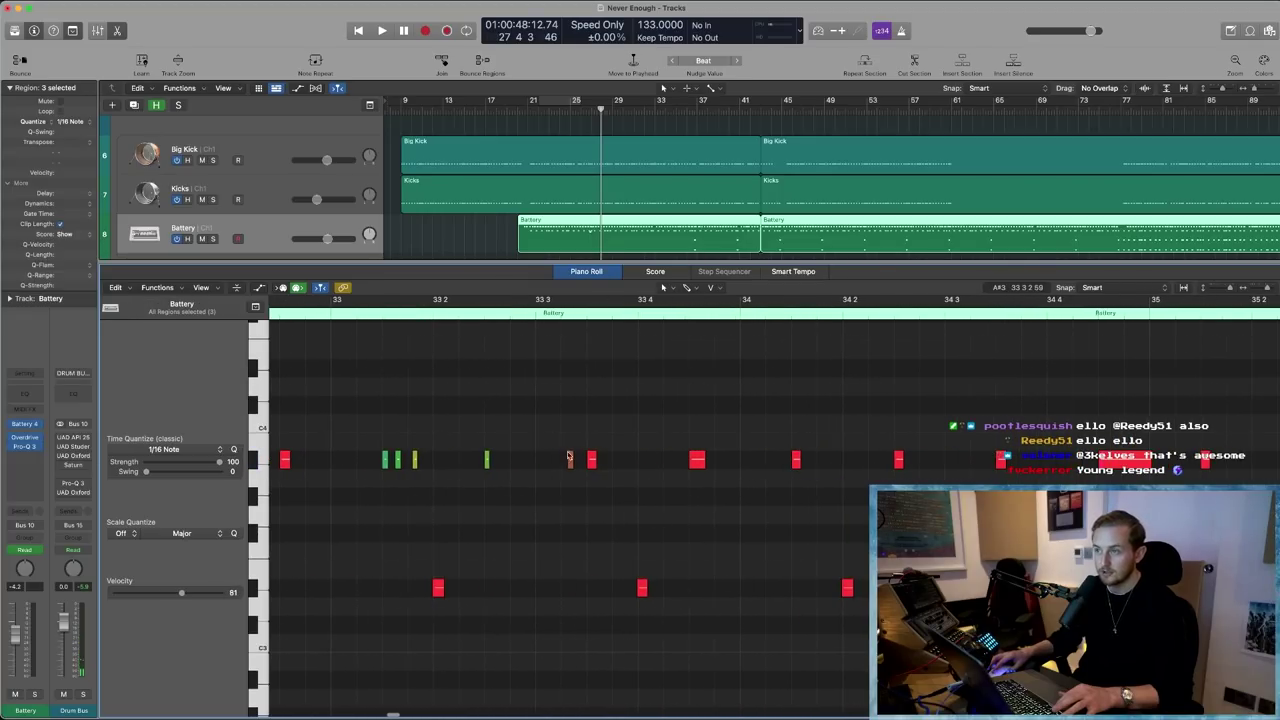
{"action": "left_click", "coordinate": [884, 459]}
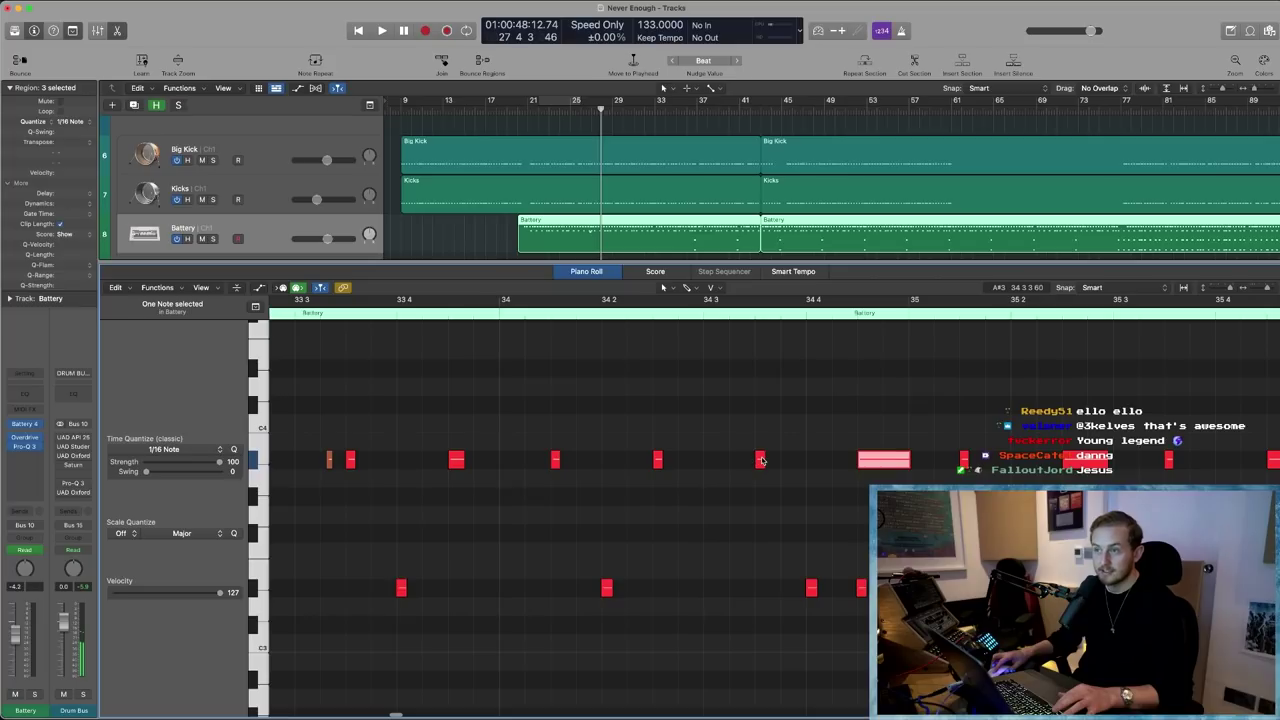
{"action": "left_click", "coordinate": [760, 459]}
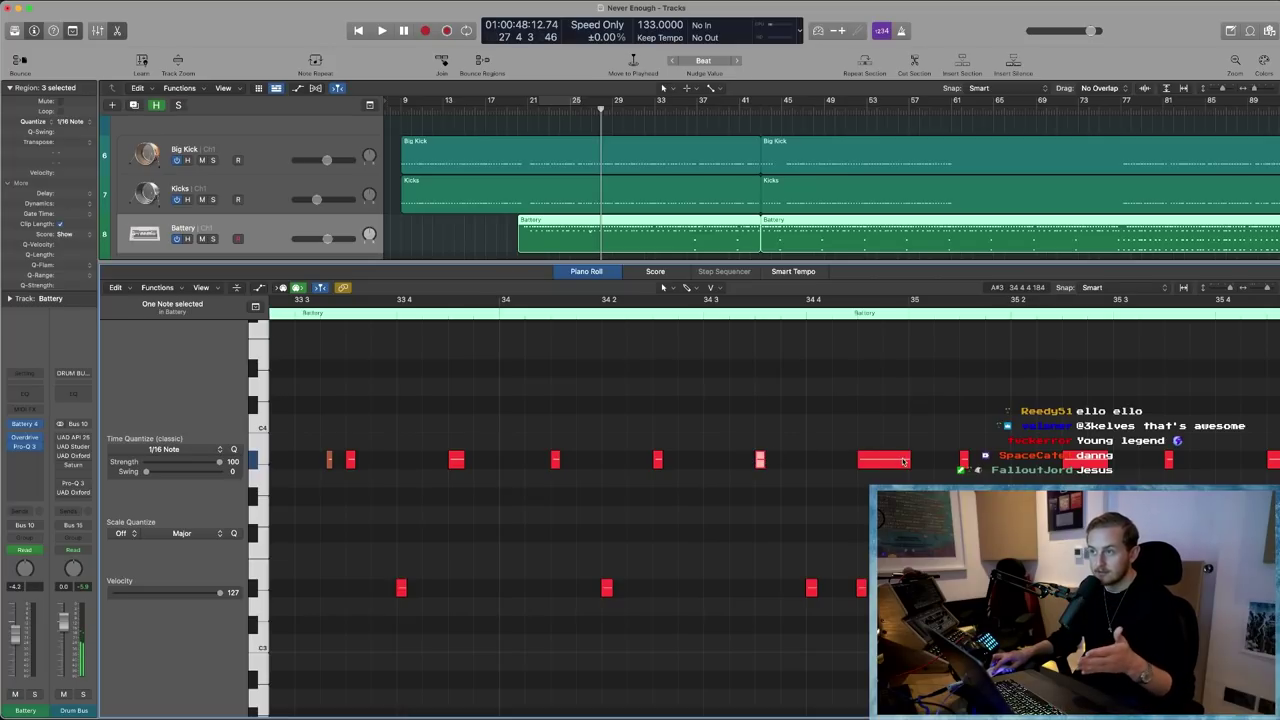
- Examine the lengthened upper-row Battery notes from bar 35 through the region's end at bar 109
{"action": "scroll", "coordinate": [903, 461], "scroll_direction": "right", "scroll_amount": 12}
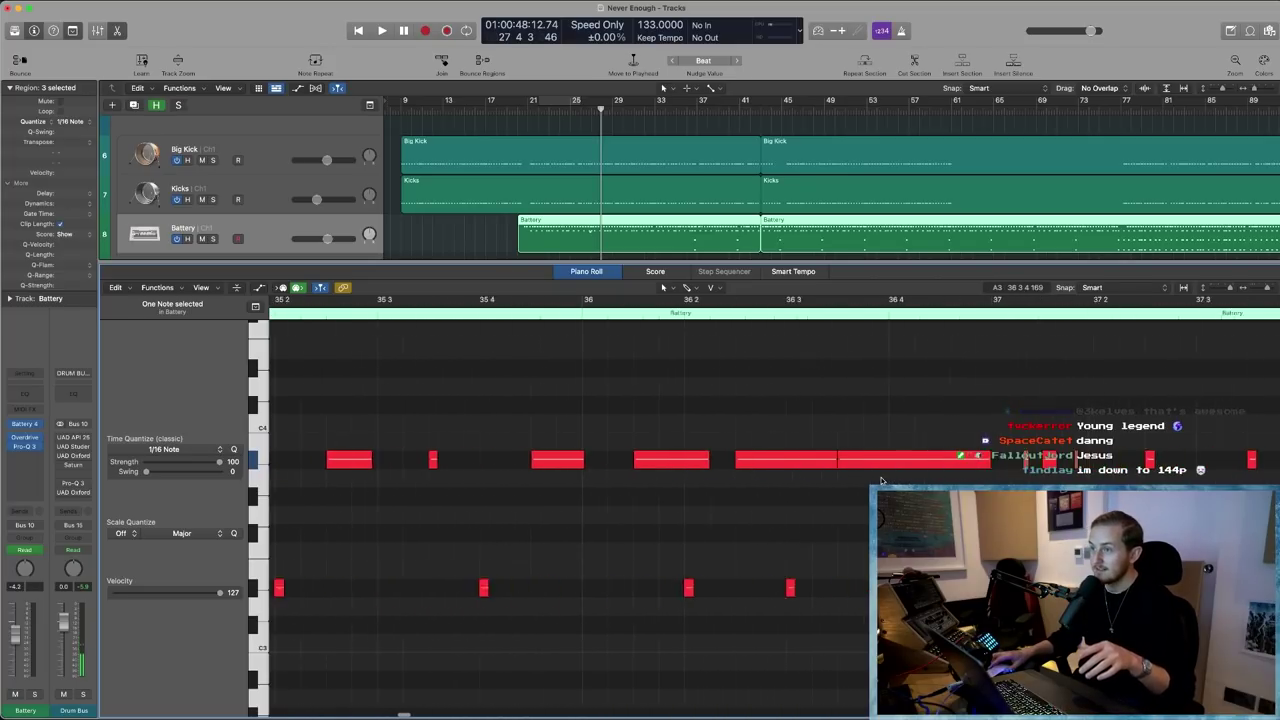
{"action": "scroll", "coordinate": [700, 463], "scroll_direction": "right", "scroll_amount": 20}
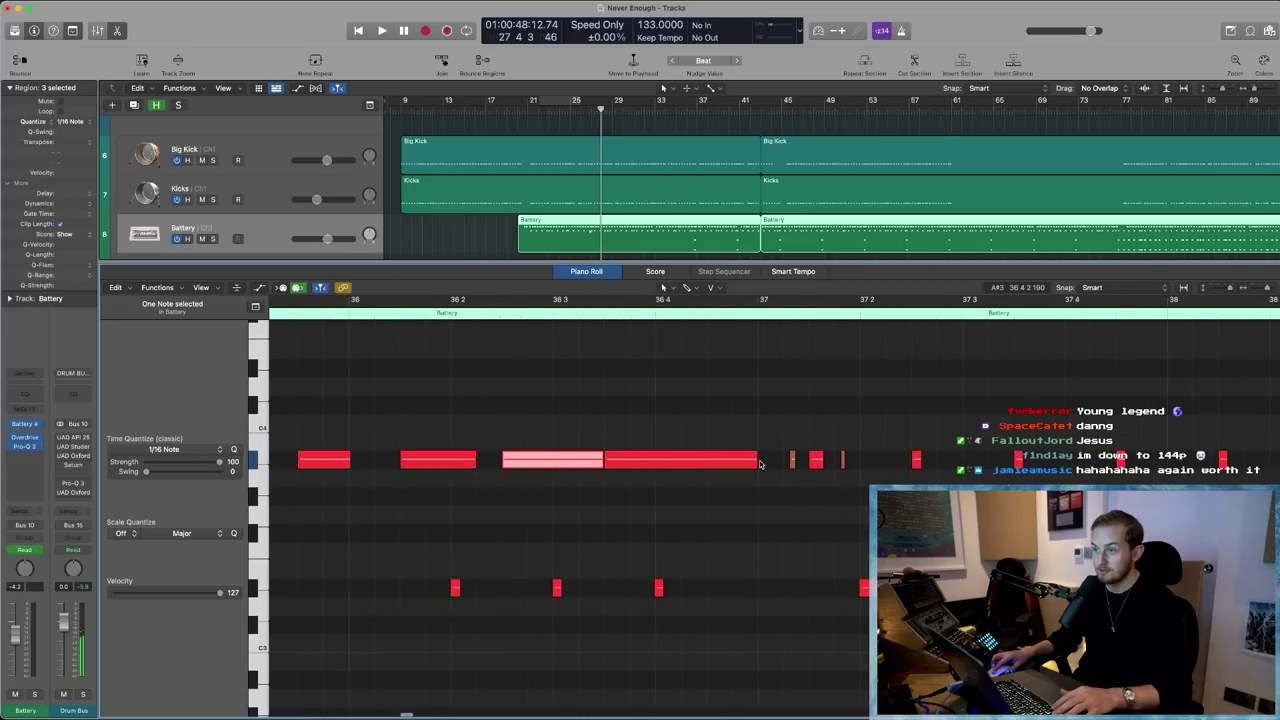
{"action": "scroll", "coordinate": [760, 463], "scroll_direction": "right", "scroll_amount": 20}
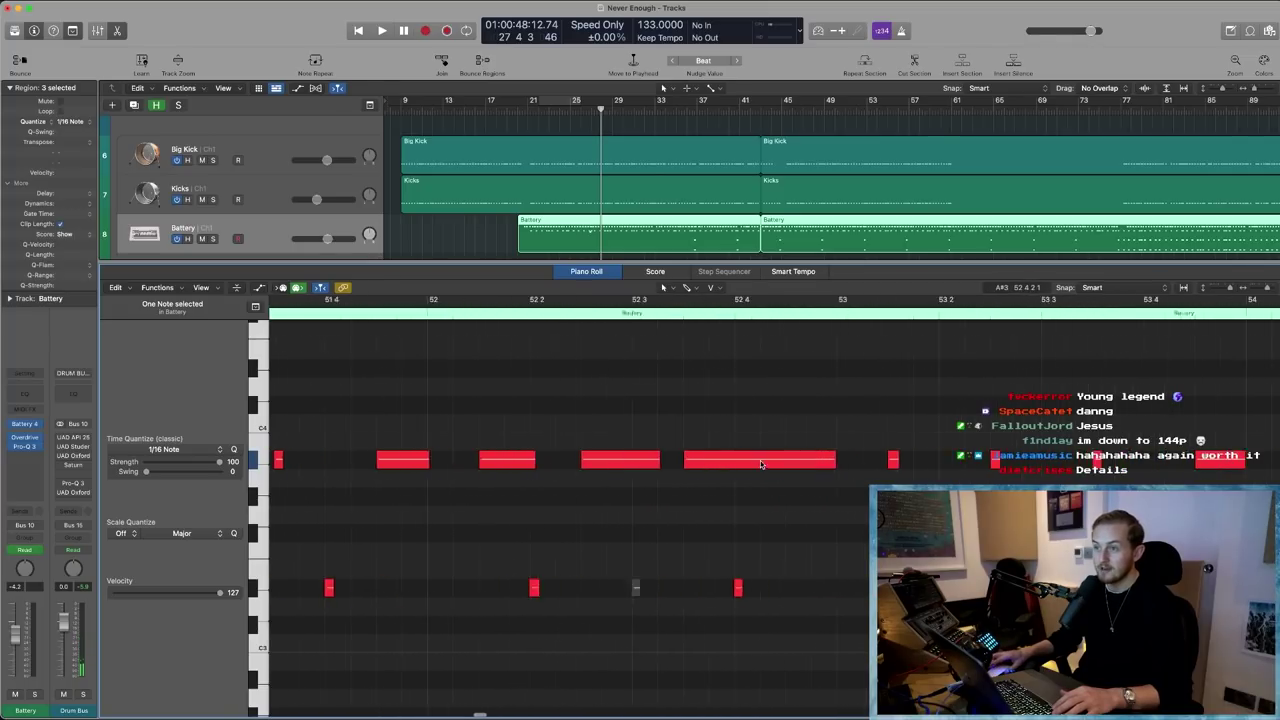
{"action": "scroll", "coordinate": [760, 462], "scroll_direction": "right", "scroll_amount": 20}
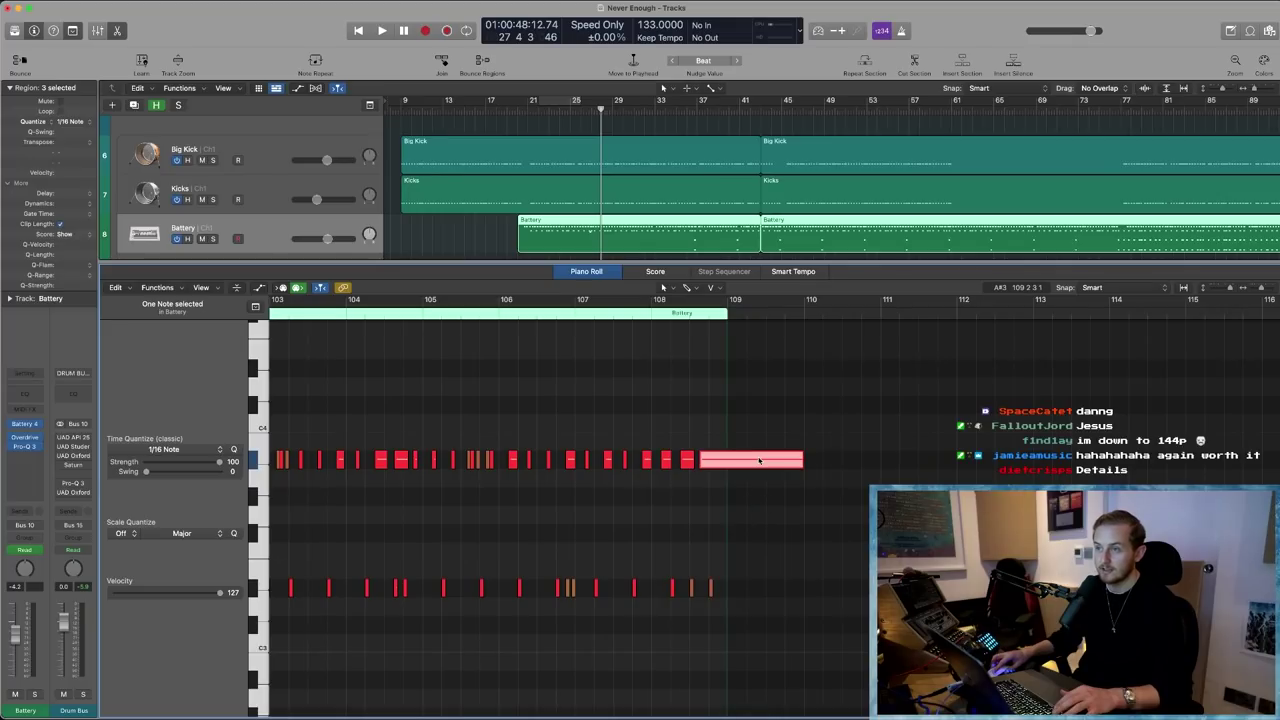
- Select all notes in the Battery part's lower row and inspect their pattern from bar 20 onward
{"action": "left_click_drag", "start_coordinate": [726, 417], "coordinate": [911, 422]}
{"action": "key", "text": "super+z"}
{"action": "scroll", "coordinate": [792, 505], "scroll_direction": "left", "scroll_amount": 10}
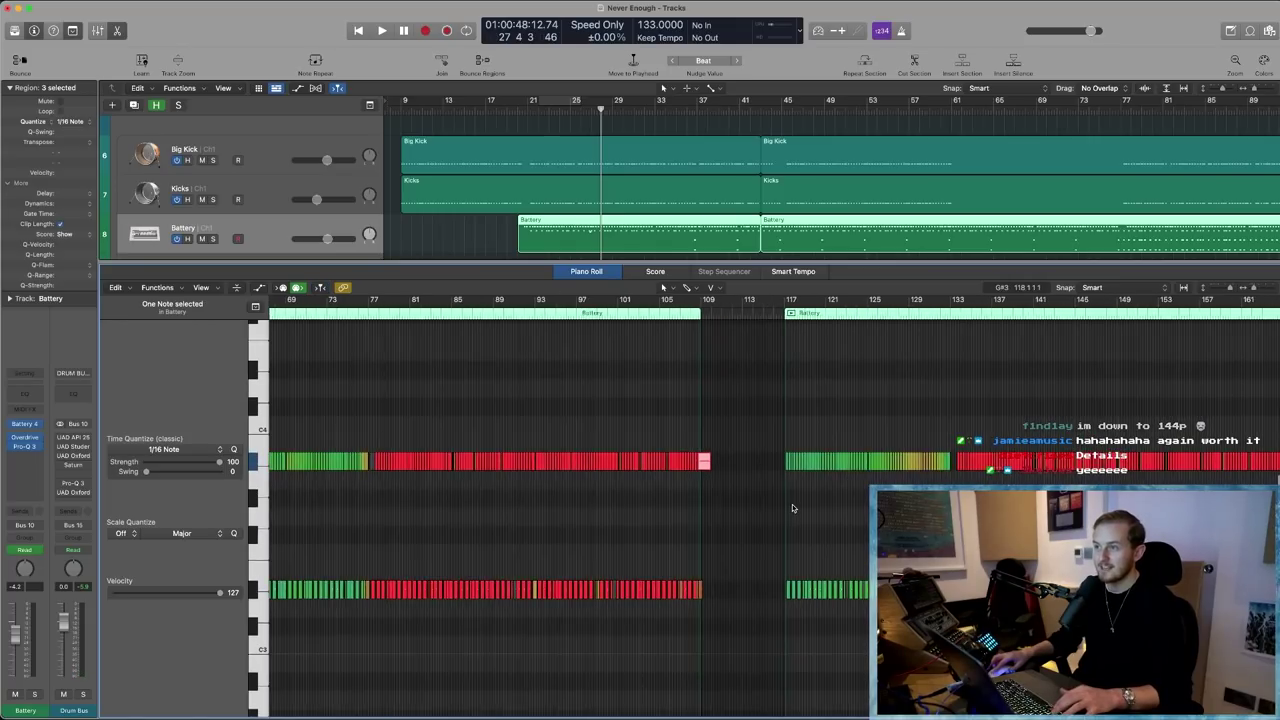
{"action": "scroll", "coordinate": [792, 504], "scroll_direction": "right", "scroll_amount": 20}
{"action": "scroll", "coordinate": [797, 502], "scroll_direction": "down", "scroll_amount": 2}
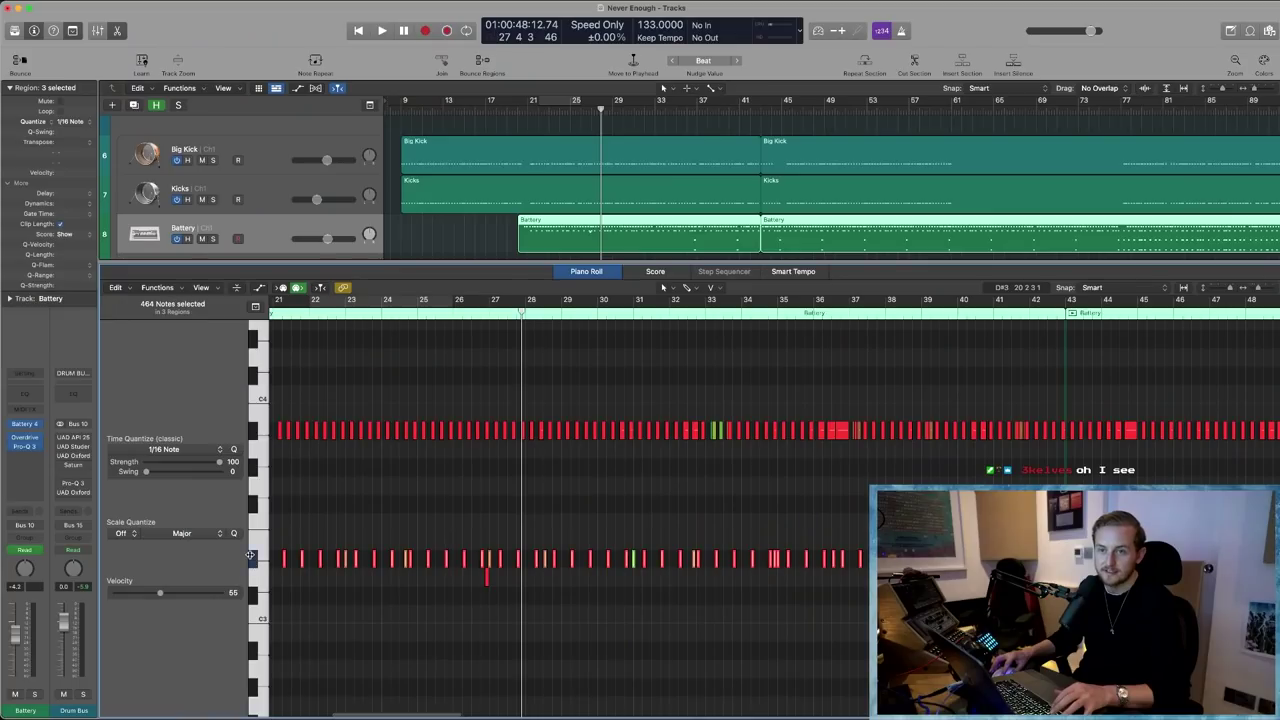
{"action": "scroll", "coordinate": [503, 588], "scroll_direction": "right", "scroll_amount": 5}
{"action": "scroll", "coordinate": [503, 589], "scroll_direction": "left", "scroll_amount": 10}
{"action": "scroll", "coordinate": [503, 589], "scroll_direction": "left", "scroll_amount": 2}
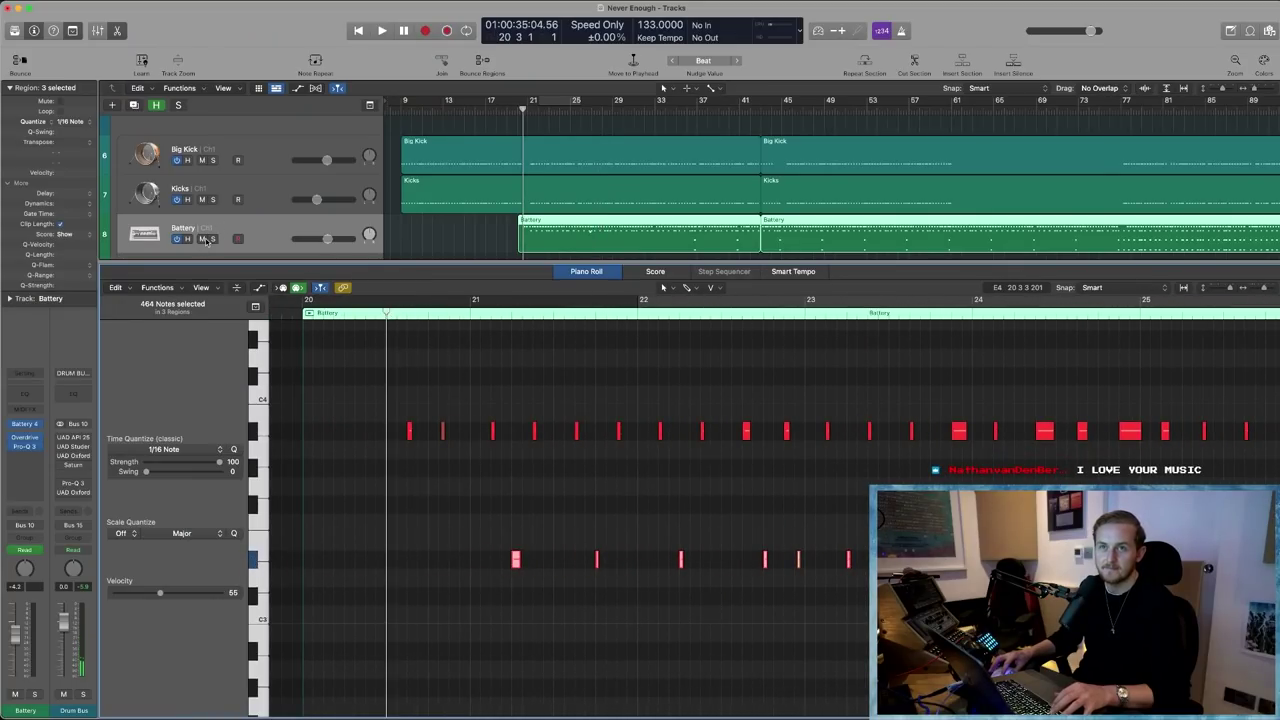
- Show the mixer, solo the Battery channel, and audition its outputs with the adjacent Battery output taken out of solo
{"action": "key", "text": "x"}
{"action": "left_click", "coordinate": [535, 677]}
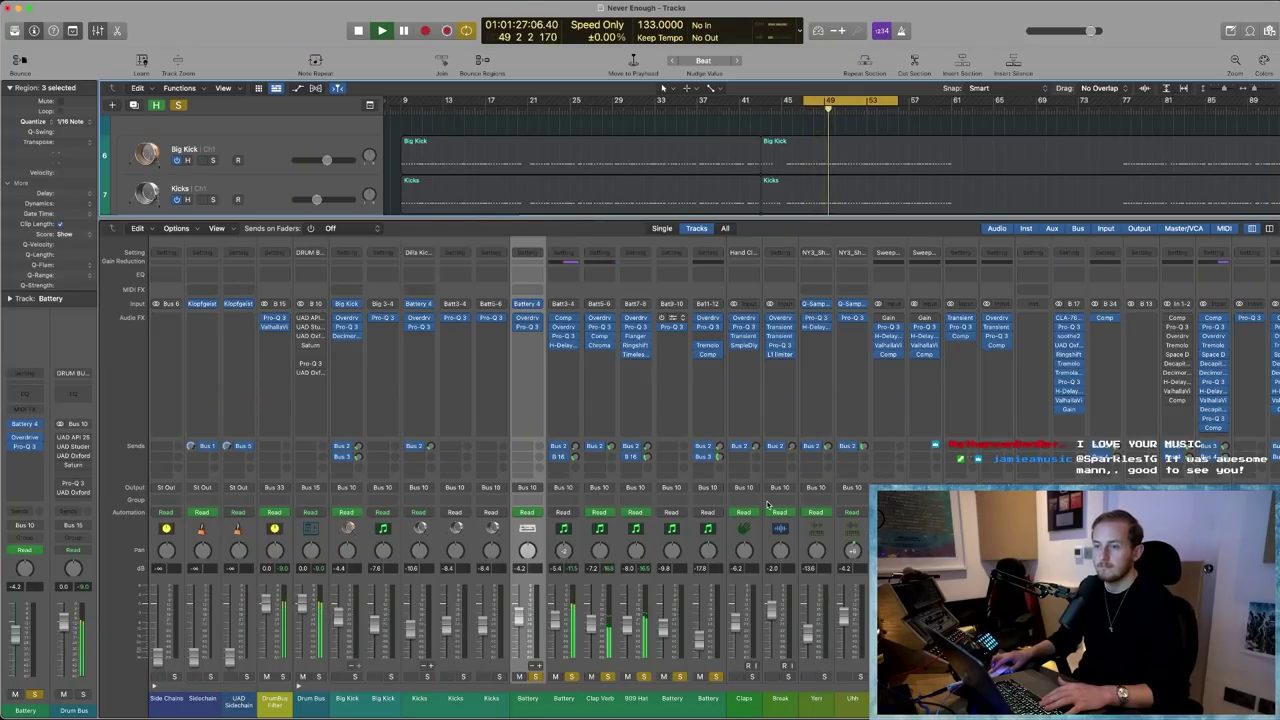
{"action": "left_click", "coordinate": [571, 677]}
{"action": "key", "text": "space"}
{"action": "key", "text": "space"}
{"action": "key", "text": "space"}
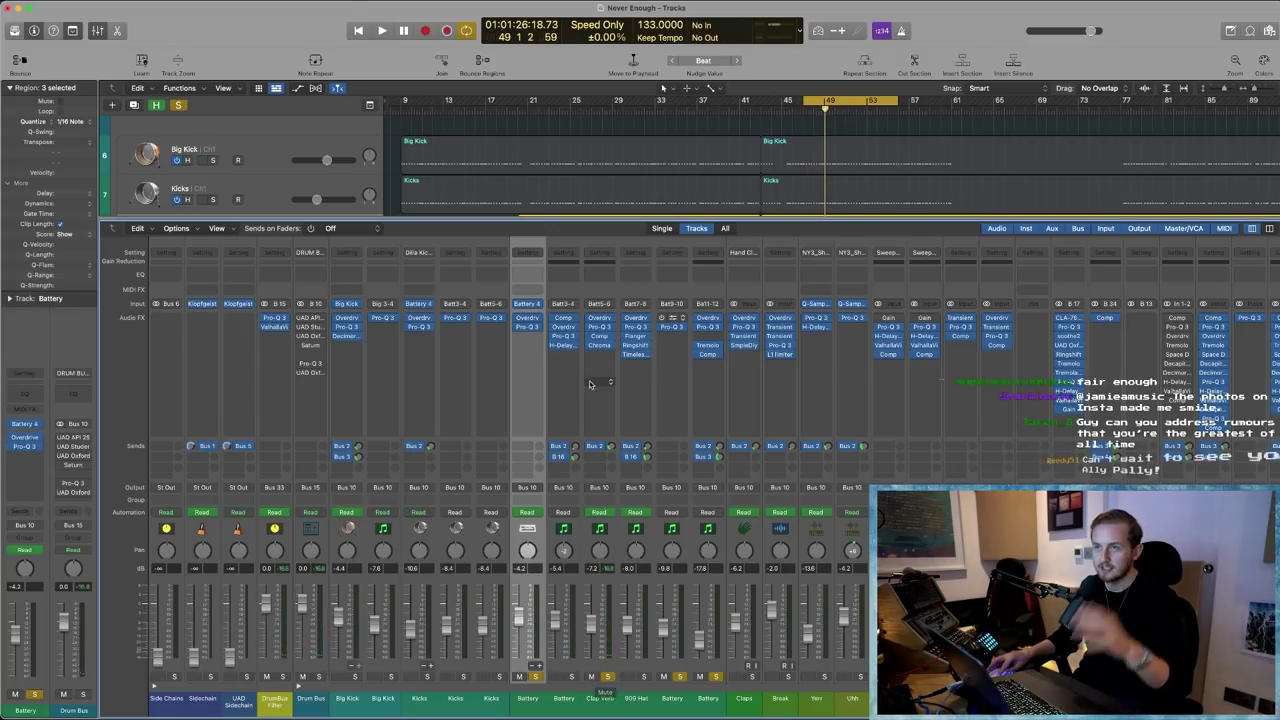
- Open the ChromaVerb plug-in on the Clap Verb channel and move its window aside
{"action": "left_click", "coordinate": [600, 345]}
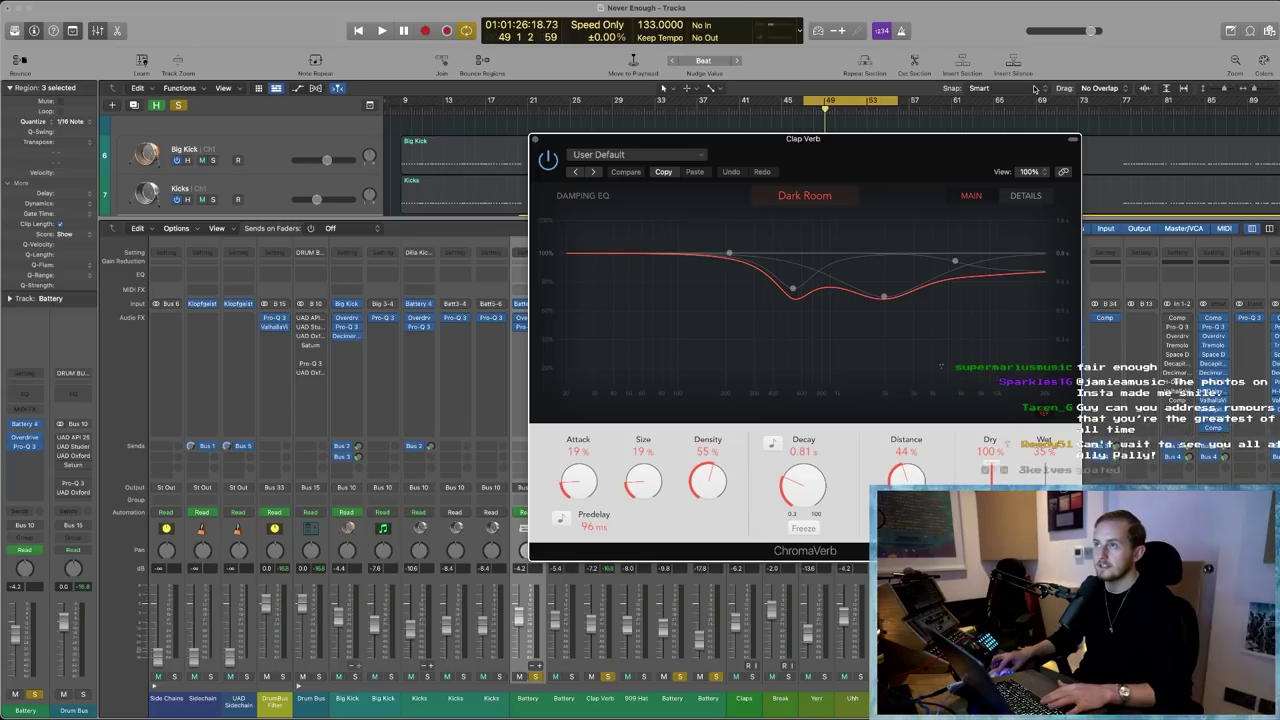
{"action": "left_click_drag", "start_coordinate": [907, 154], "coordinate": [691, 158]}
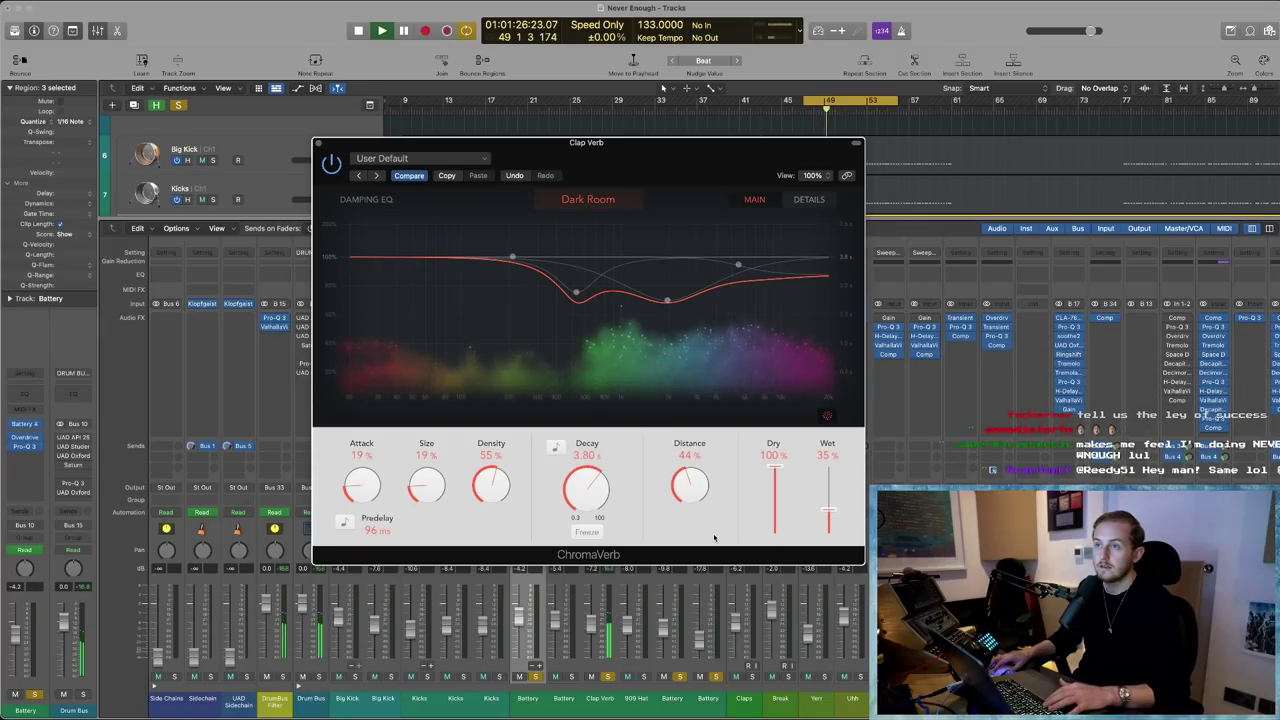
- Toggle Freeze in the Clap Verb ChromaVerb, and audition the kick, Battery, hat, clap and break channels soloed together
{"action": "left_click", "coordinate": [588, 532]}
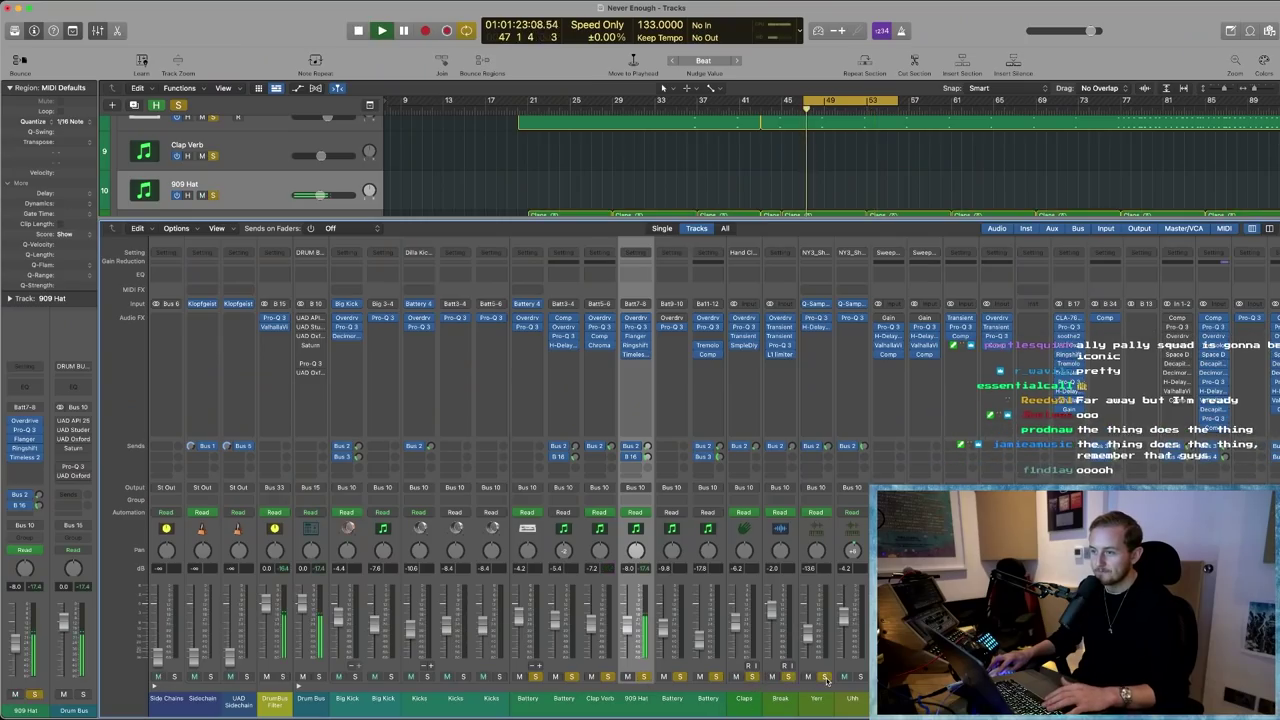
{"action": "left_click", "coordinate": [788, 677]}
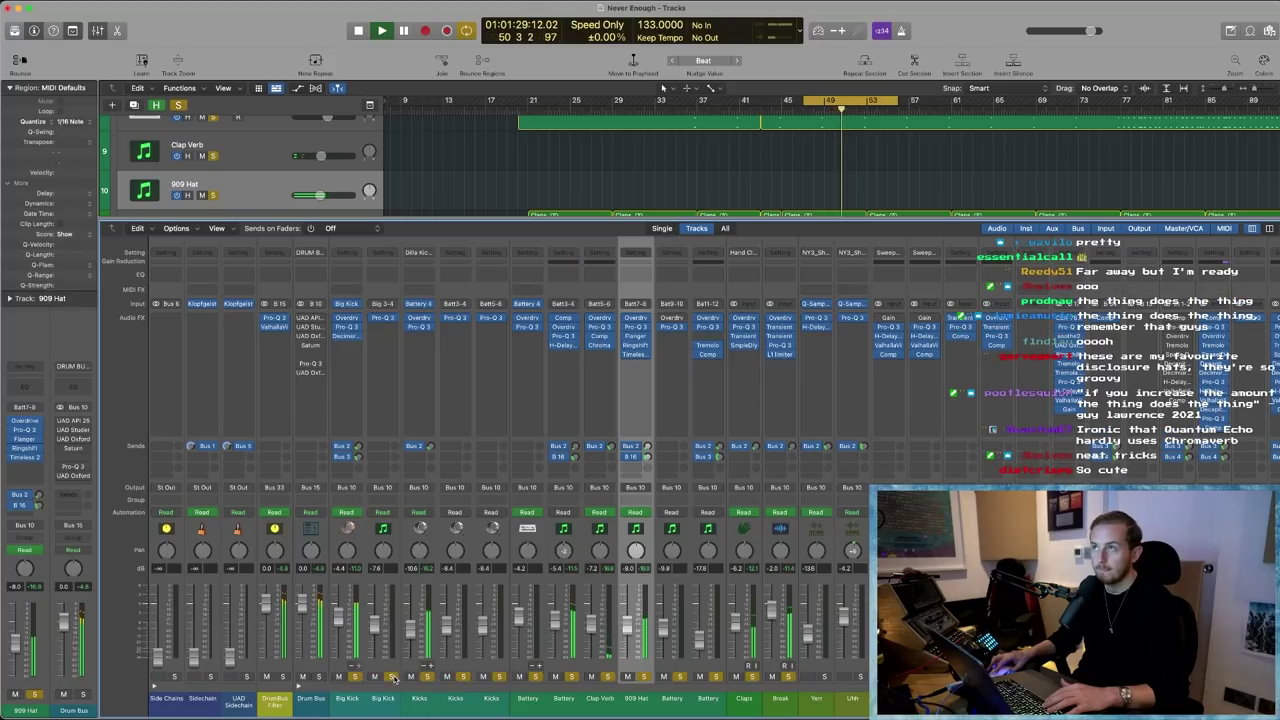
{"action": "scroll", "coordinate": [450, 600], "scroll_direction": "right", "scroll_amount": 2}
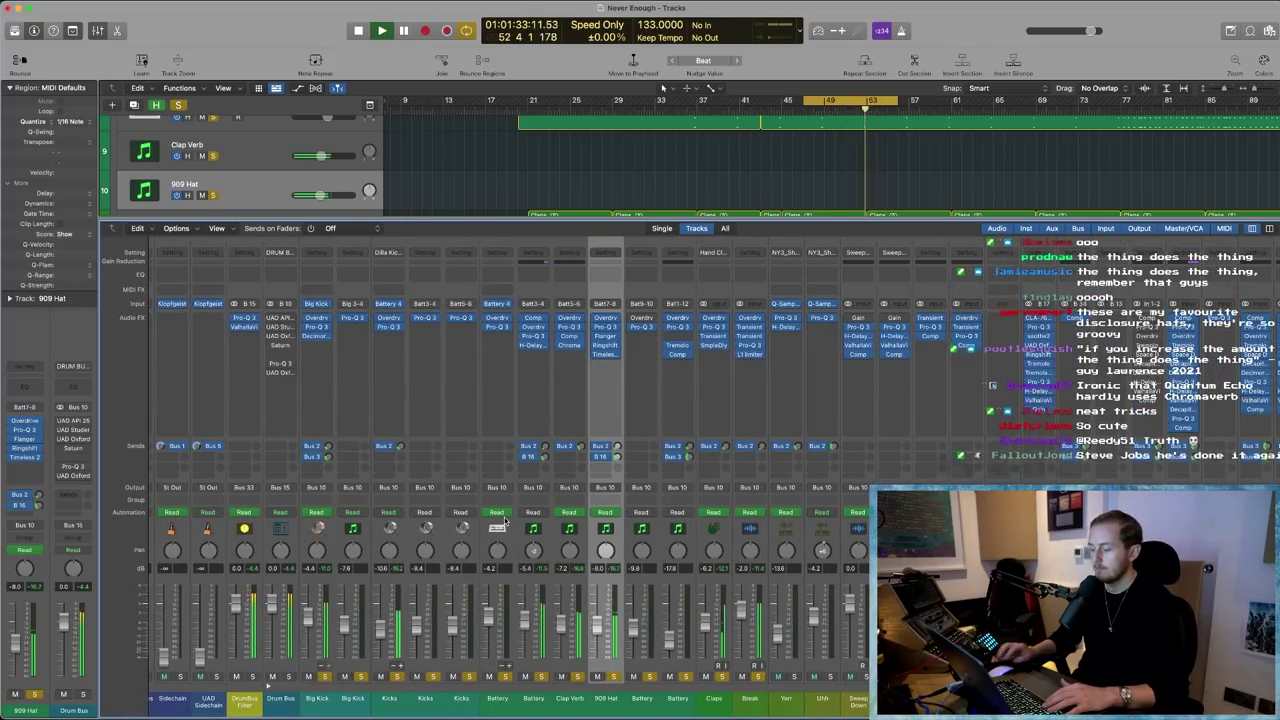
- Hide the mixer, clear the previous solos, and solo the Yerr and Uhh tracks
{"action": "key", "text": "x"}
{"action": "key", "text": "h"}
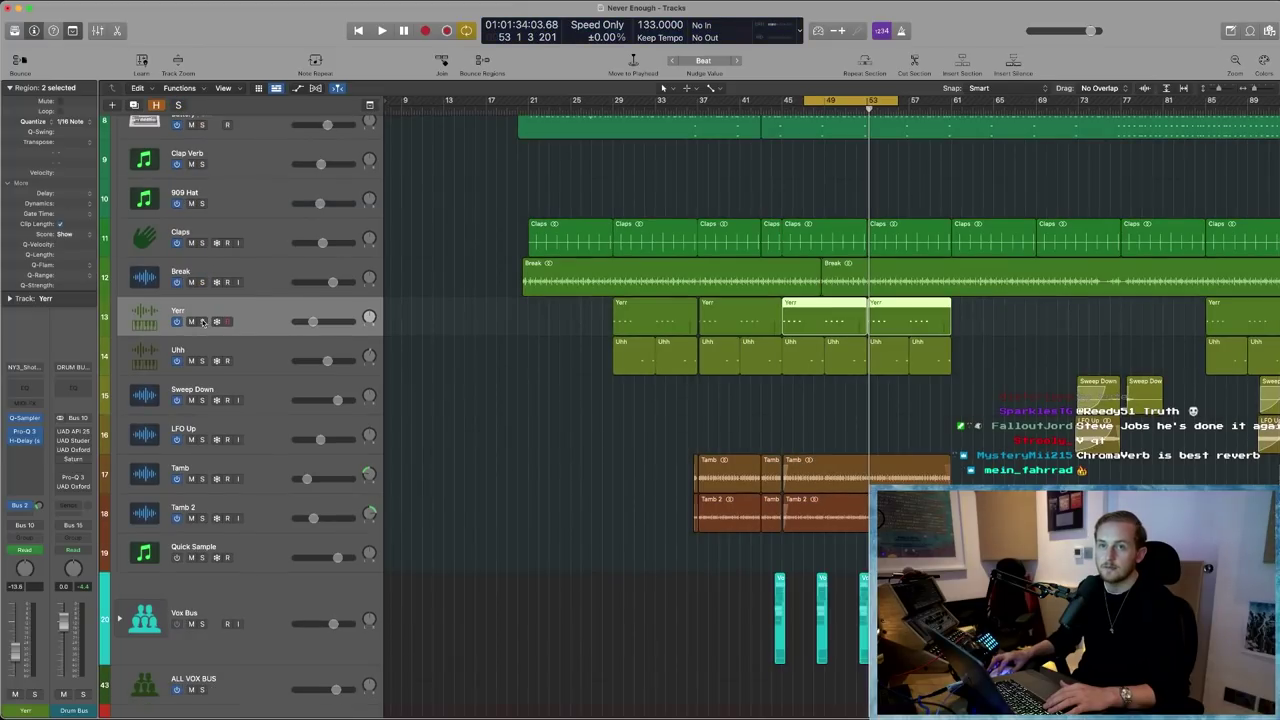
{"action": "left_click", "coordinate": [202, 322]}
{"action": "left_click", "coordinate": [202, 361]}
{"action": "left_click", "coordinate": [250, 354]}
{"action": "key", "text": "Up"}
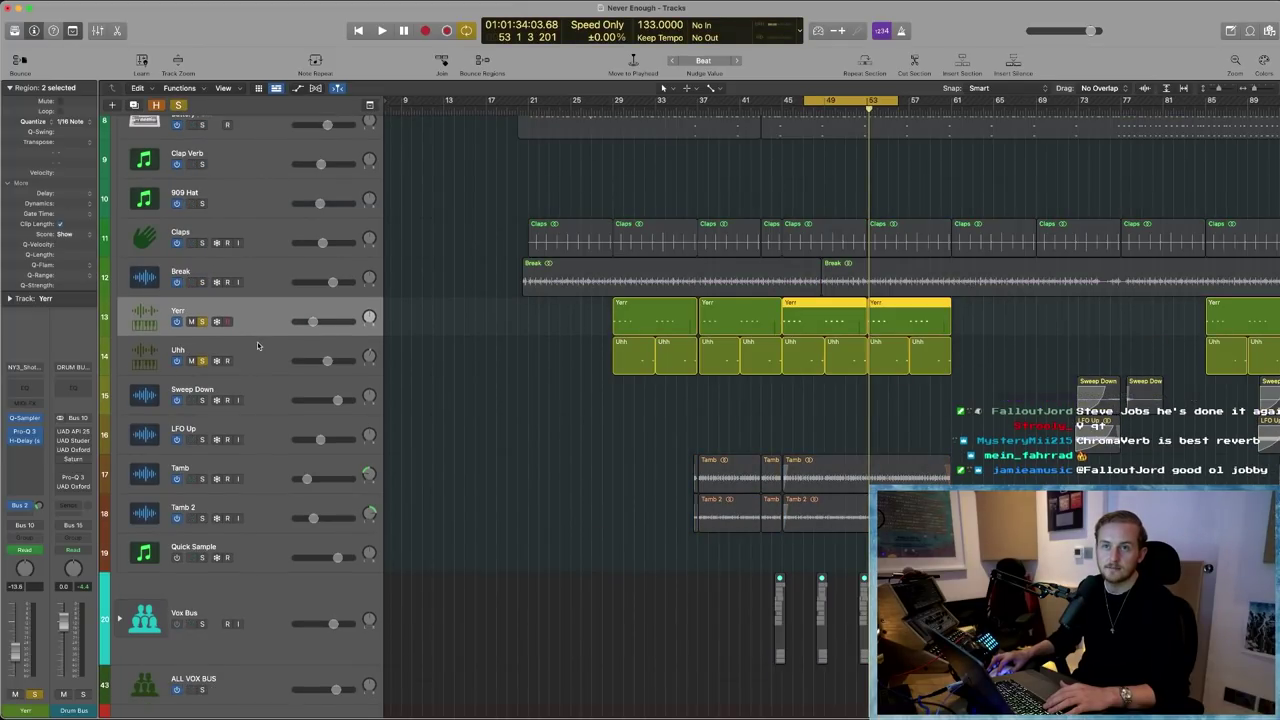
- Audition the Yerr and Uhh vocal regions between bars 29 and 61, selecting each of the two tracks in turn
{"action": "left_click_drag", "start_coordinate": [532, 324], "coordinate": [788, 404]}
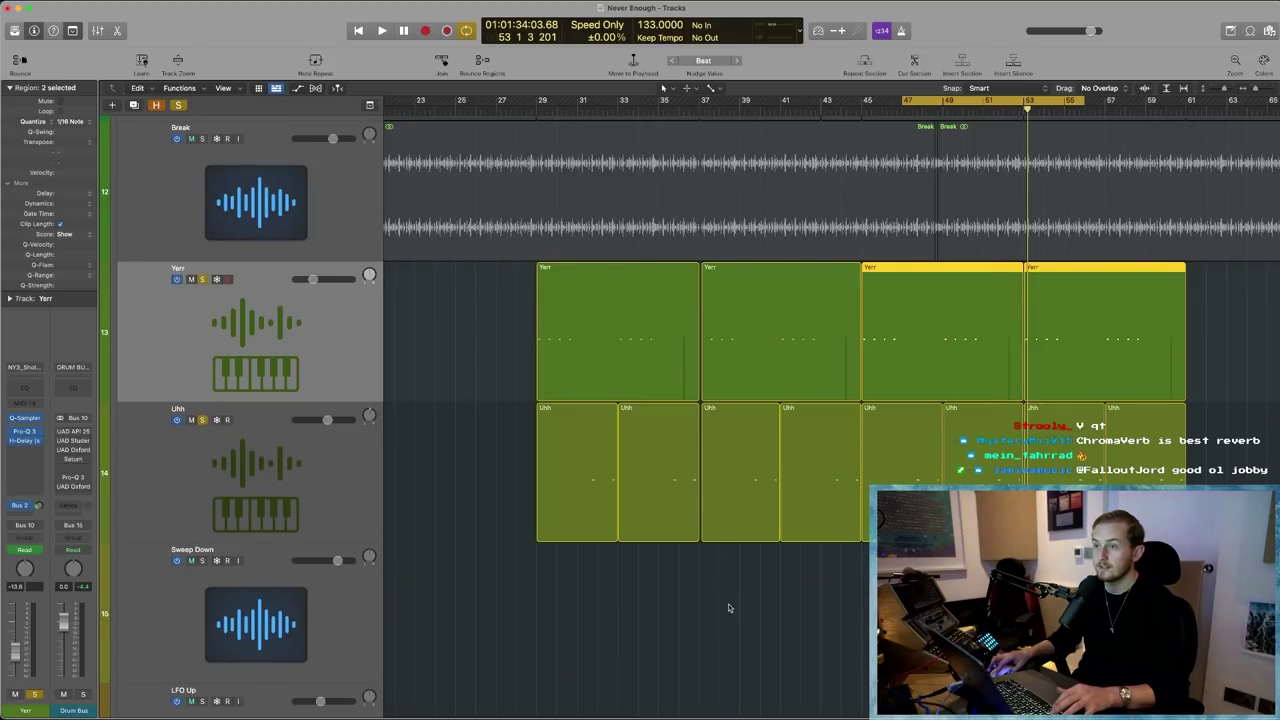
{"action": "scroll", "coordinate": [731, 604], "scroll_direction": "down", "scroll_amount": 2}
{"action": "left_click", "coordinate": [739, 591]}
{"action": "scroll", "coordinate": [739, 591], "scroll_direction": "right", "scroll_amount": 3}
{"action": "key", "text": "space"}
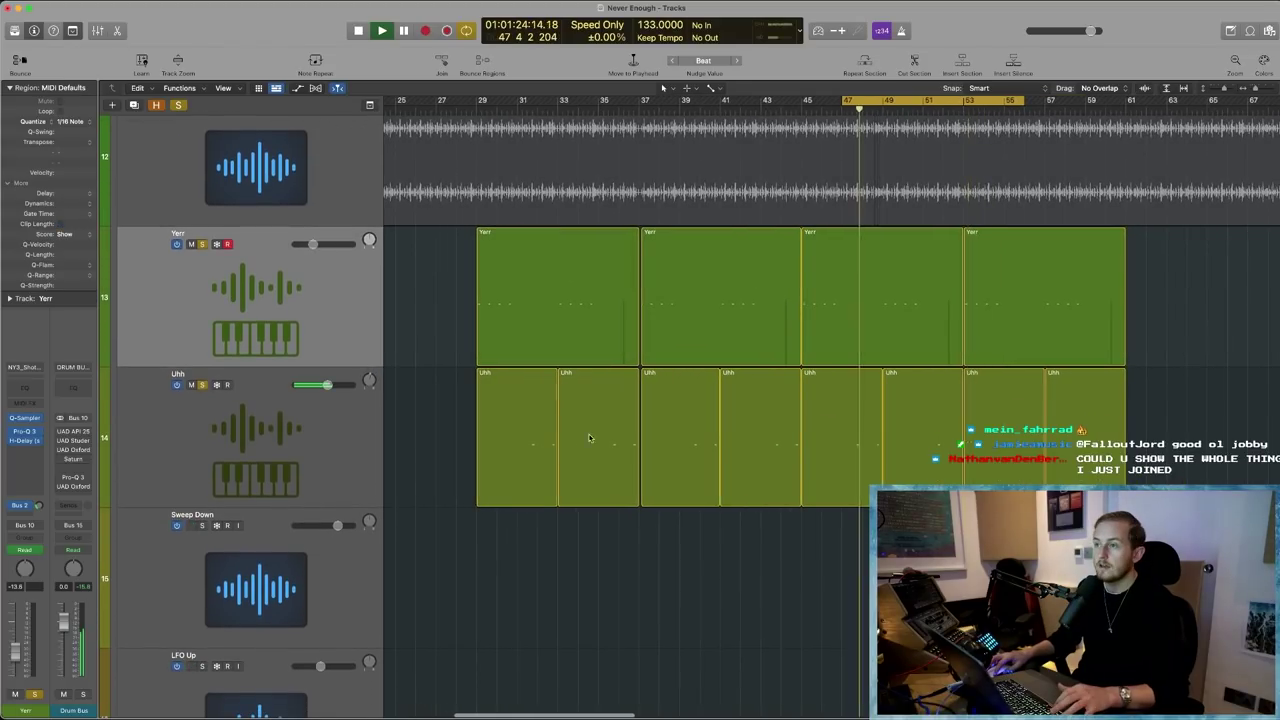
{"action": "left_click", "coordinate": [330, 435]}
{"action": "key", "text": "space"}
{"action": "key", "text": "space"}
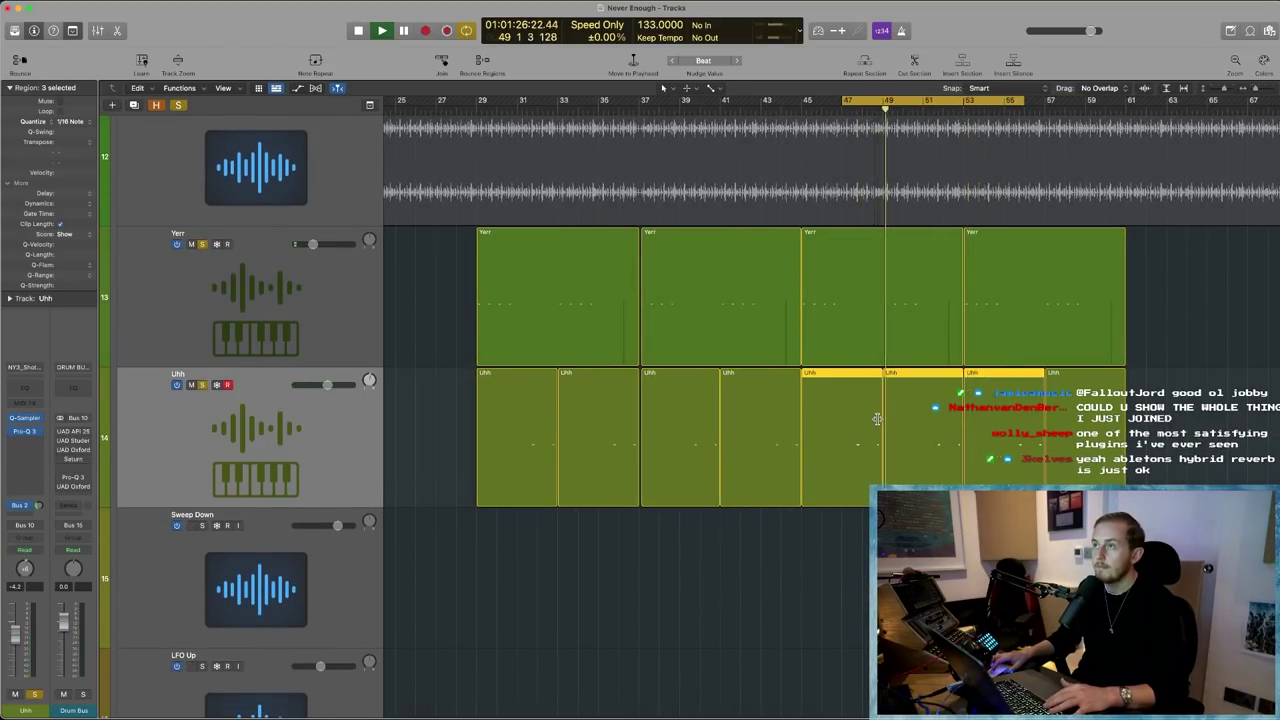
{"action": "left_click", "coordinate": [252, 335]}
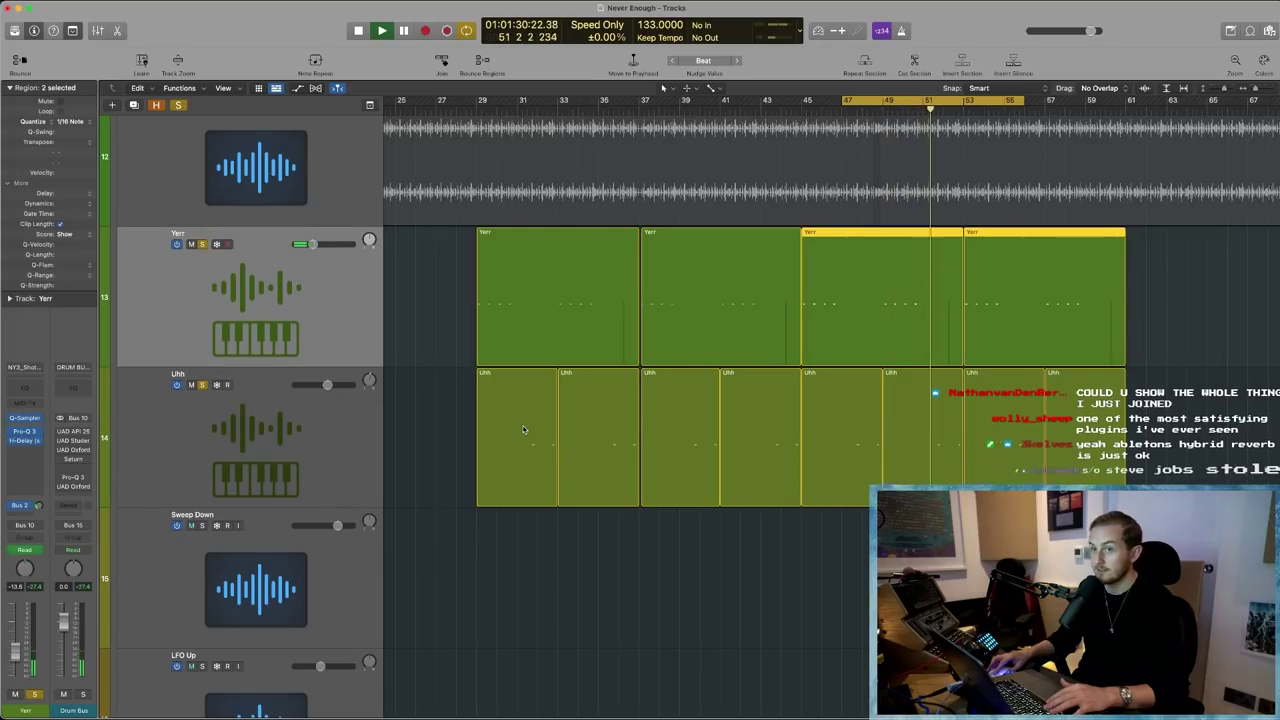
- Add the sidechain, DrumBus Filter, Big Kick, Kicks, Battery and Clap Verb tracks to the solo and audition them with Yerr and Uhh
{"action": "scroll", "coordinate": [295, 268], "scroll_direction": "up", "scroll_amount": 10}
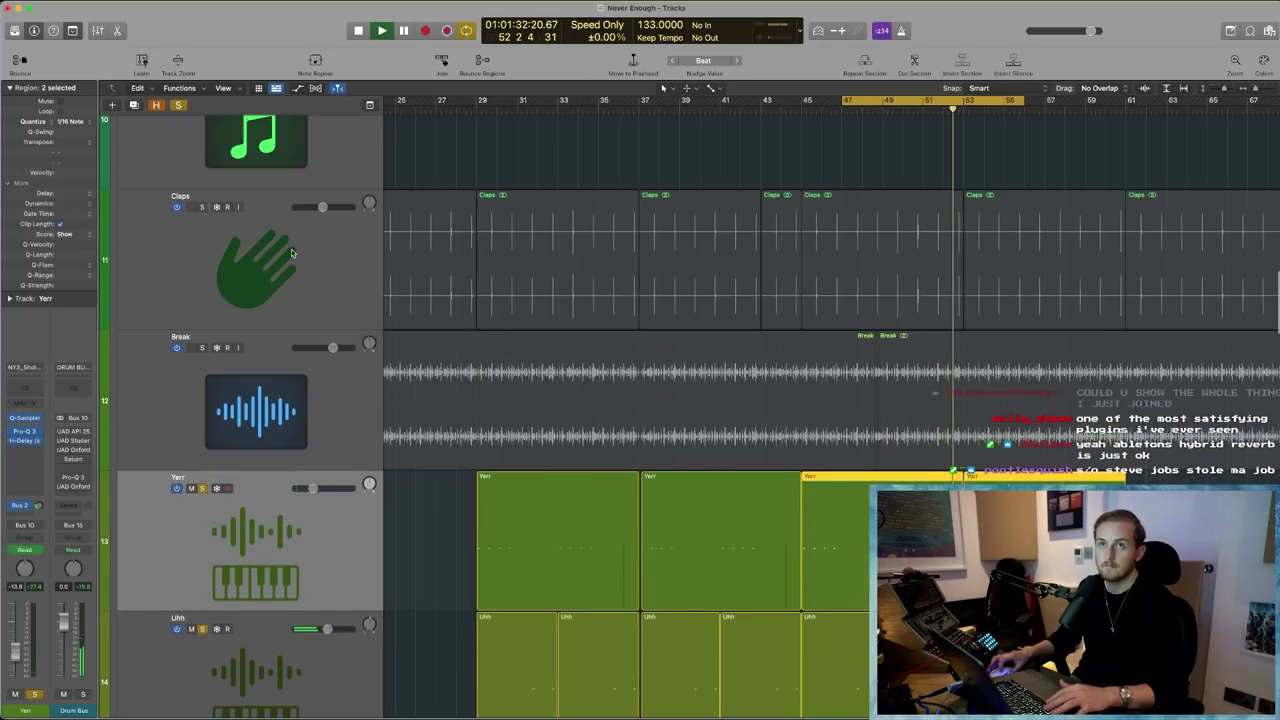
{"action": "key", "text": "super+Up"}
{"action": "key", "text": "space"}
{"action": "scroll", "coordinate": [268, 278], "scroll_direction": "down", "scroll_amount": 5}
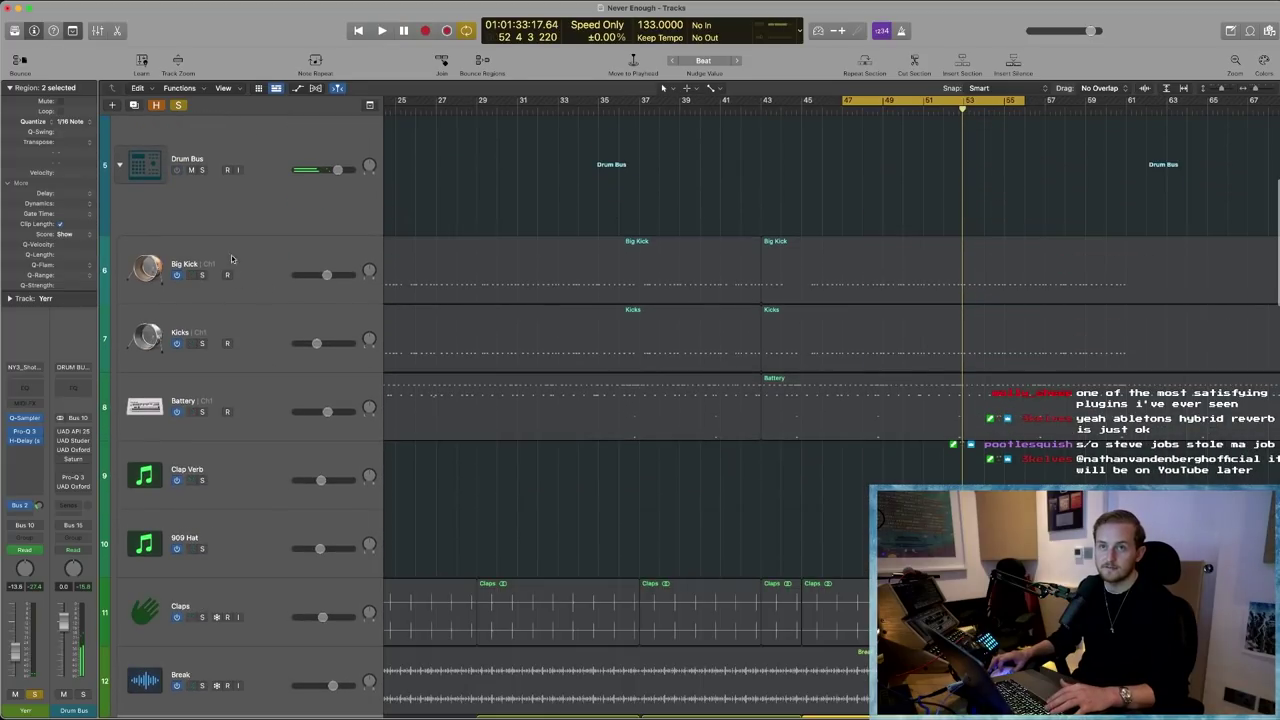
{"action": "scroll", "coordinate": [230, 230], "scroll_direction": "up", "scroll_amount": 4}
{"action": "left_click", "coordinate": [201, 290]}
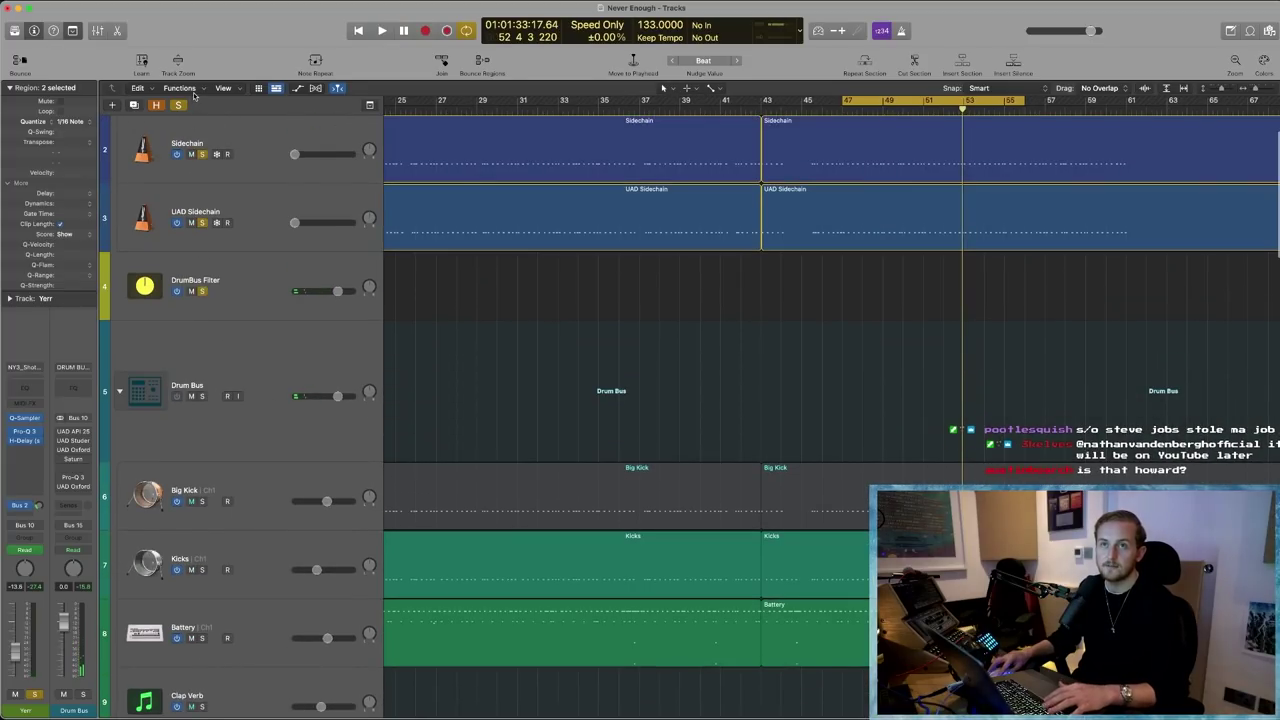
{"action": "scroll", "coordinate": [202, 320], "scroll_direction": "down", "scroll_amount": 4}
{"action": "key", "text": "space"}
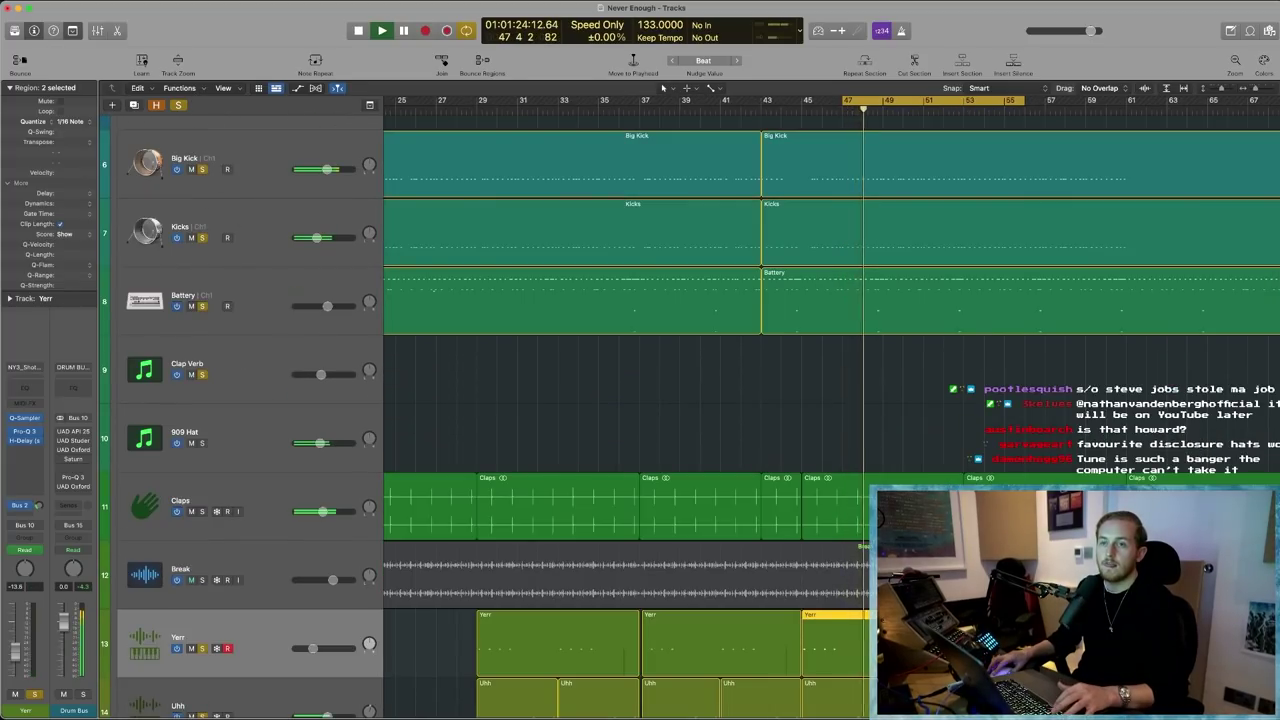
{"action": "scroll", "coordinate": [203, 352], "scroll_direction": "down", "scroll_amount": 3}
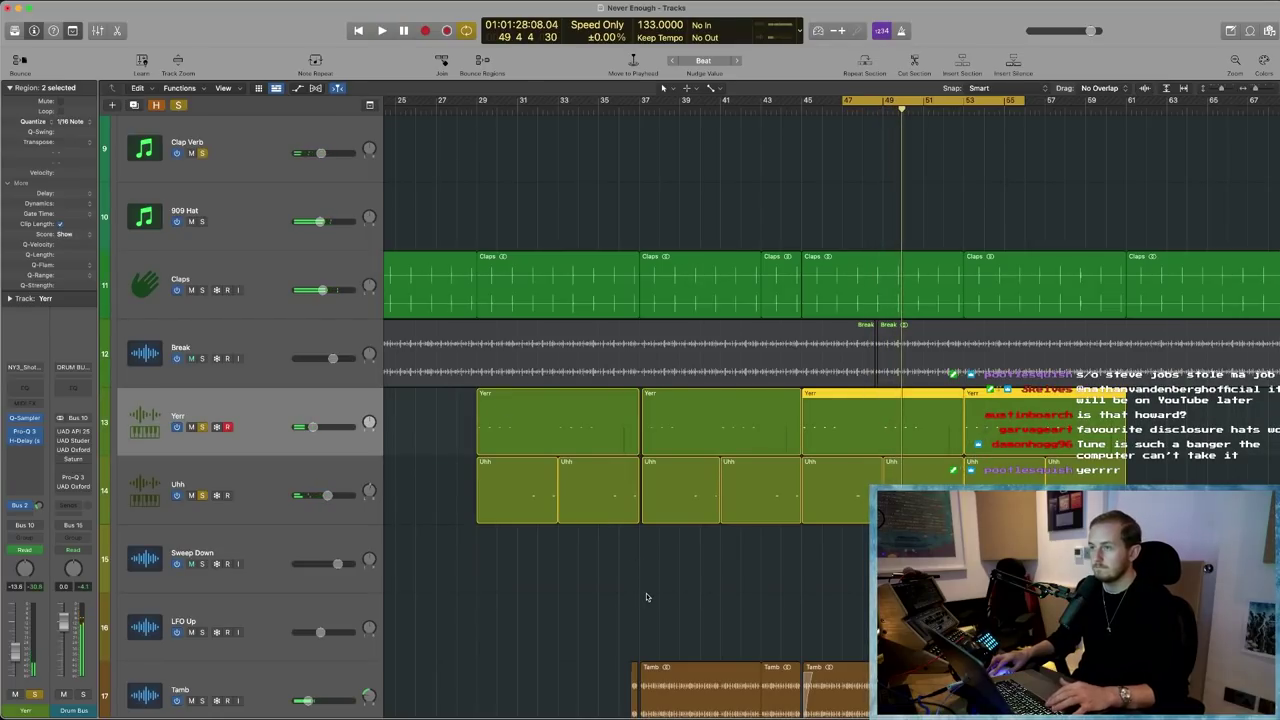
- Clear all solos, and solo the Sweep Down and LFO Up tracks with the playhead just before bar 73
{"action": "left_click", "coordinate": [616, 593], "text": "ctrl+alt"}
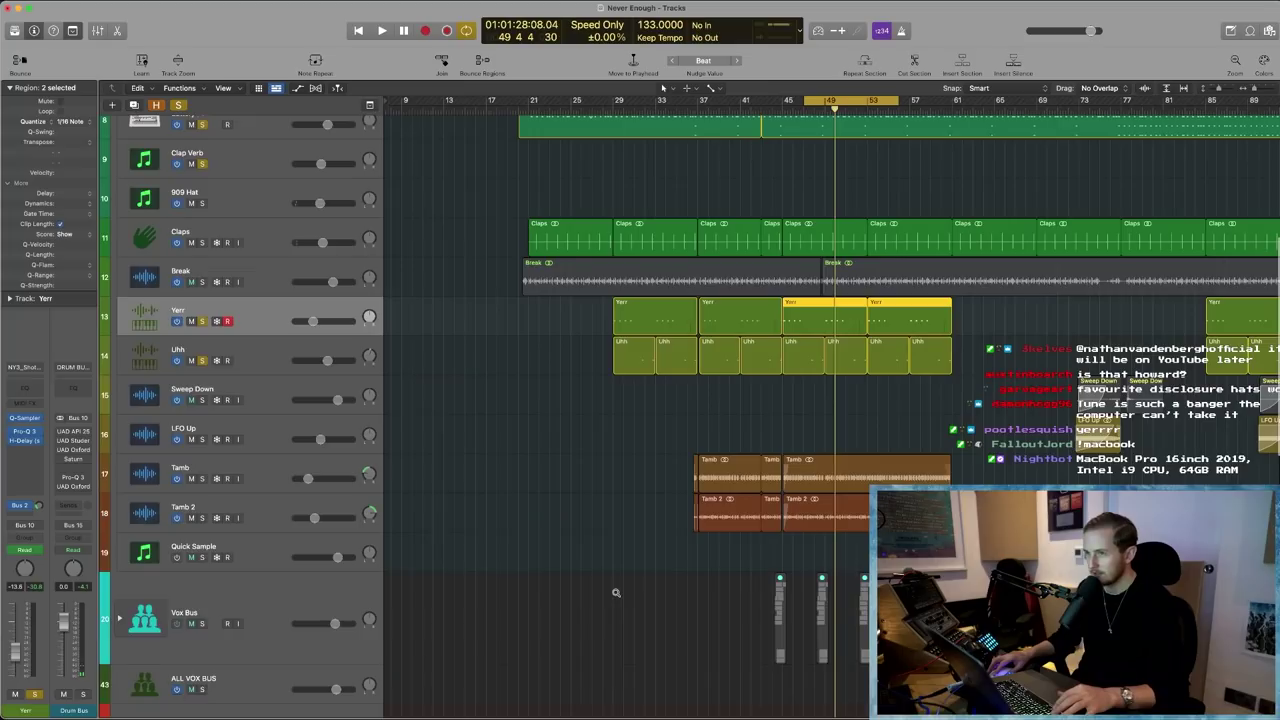
{"action": "scroll", "coordinate": [601, 575], "scroll_direction": "up", "scroll_amount": 1}
{"action": "scroll", "coordinate": [566, 550], "scroll_direction": "right", "scroll_amount": 3}
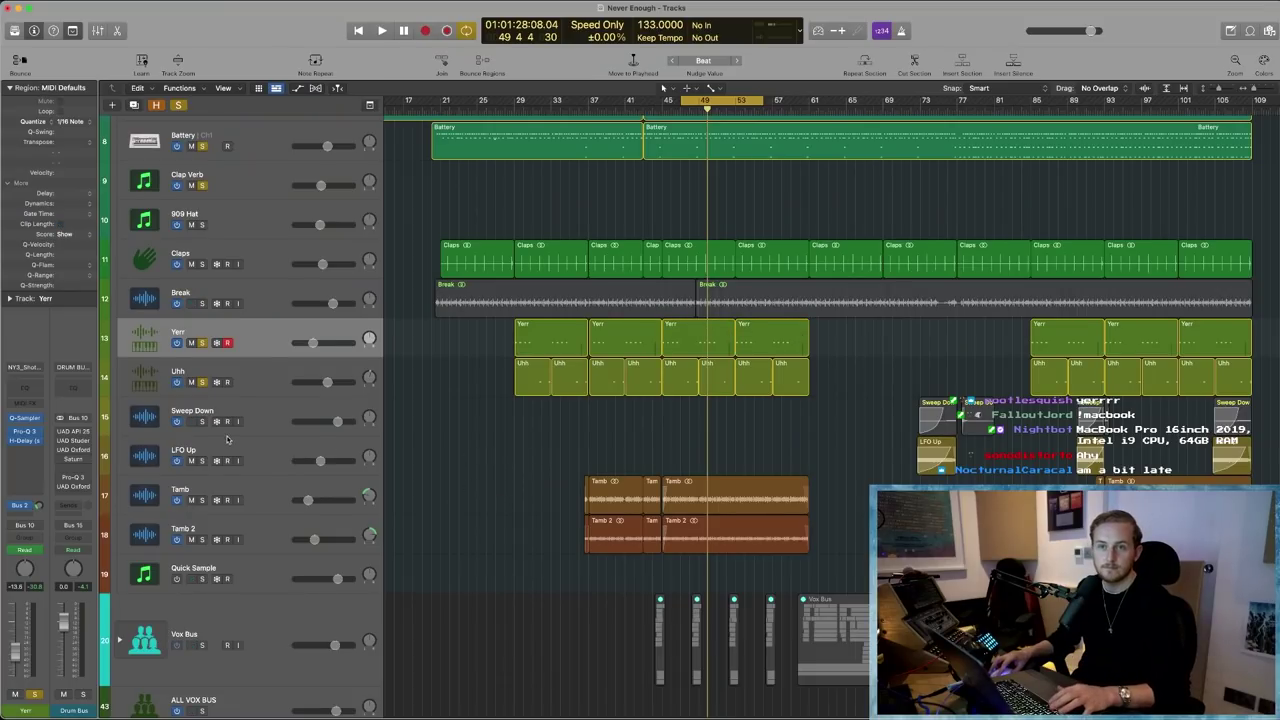
{"action": "left_click", "coordinate": [178, 106]}
{"action": "key", "text": "Down"}
{"action": "key", "text": "Down"}
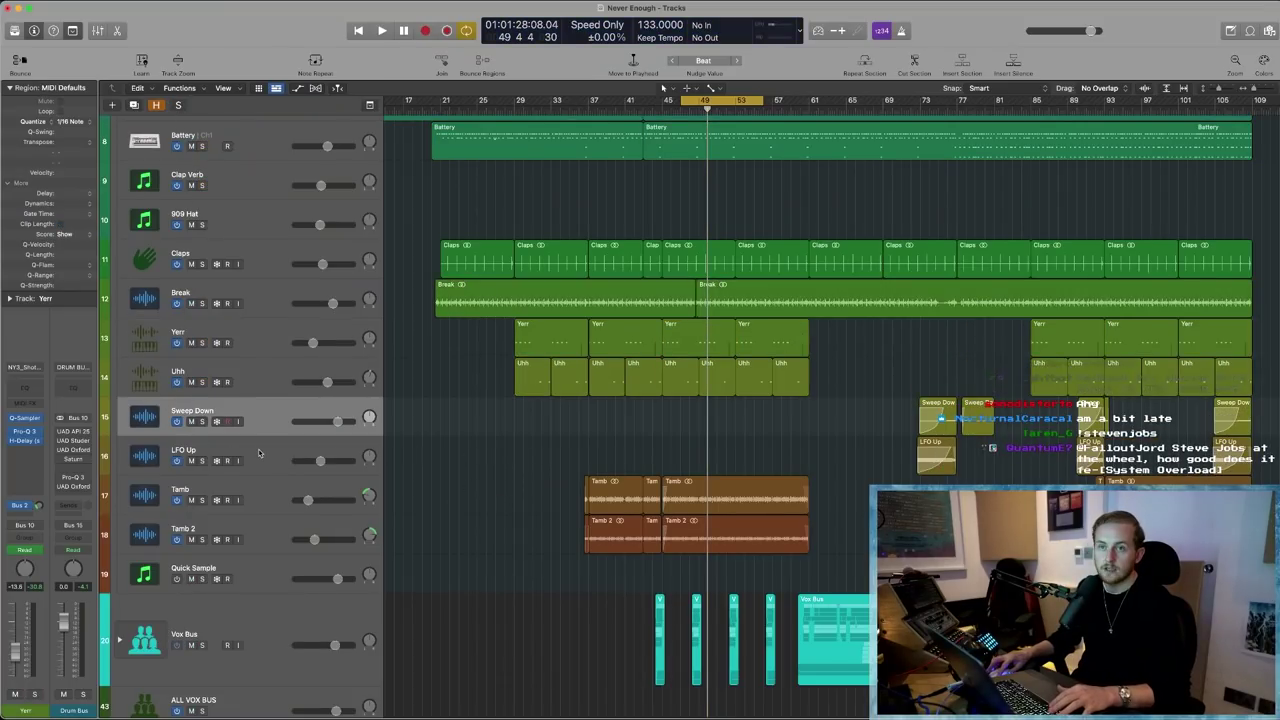
{"action": "key", "text": "shift+Down"}
{"action": "left_click_drag", "start_coordinate": [879, 377], "coordinate": [982, 485]}
{"action": "left_click", "coordinate": [697, 106]}
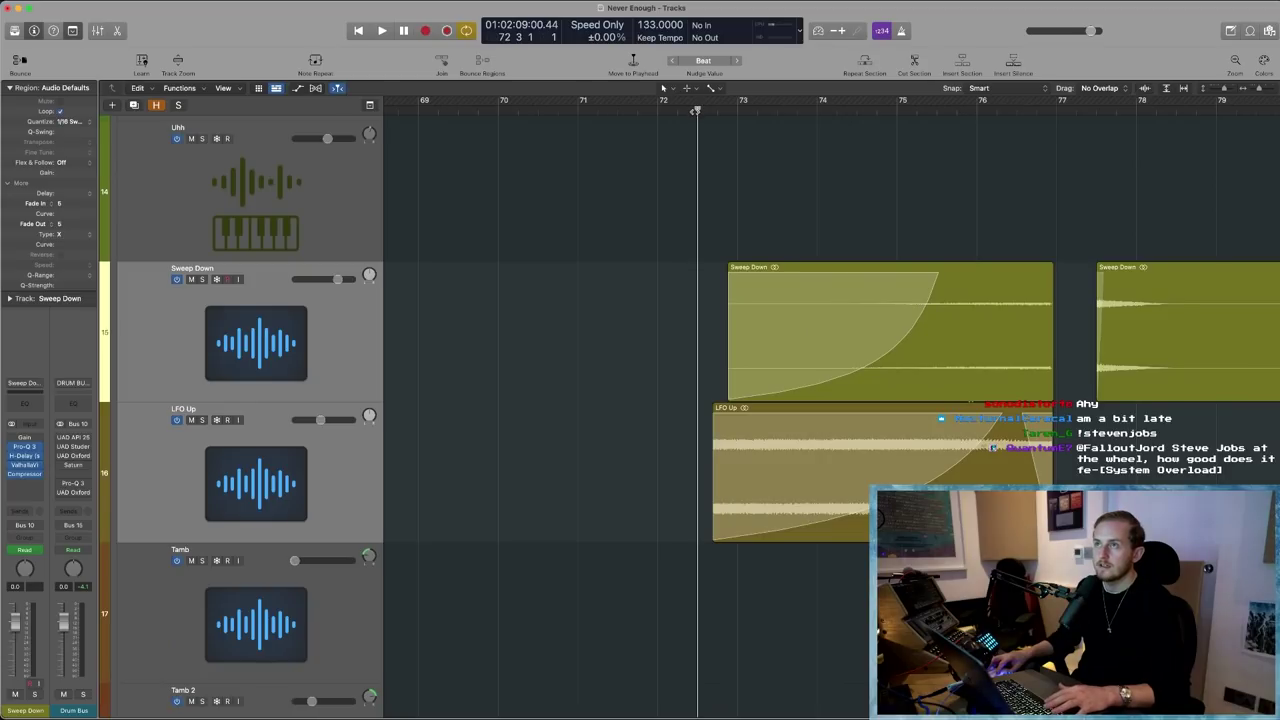
{"action": "left_click", "coordinate": [203, 279]}
{"action": "left_click", "coordinate": [203, 420]}
- Audition the soloed Sweep Down and LFO Up effects from the start of their first regions near bar 73
{"action": "key", "text": "space"}
{"action": "key", "text": "space"}
{"action": "left_click", "coordinate": [798, 98]}
{"action": "key", "text": "super+Left"}
{"action": "key", "text": "super+Left"}
{"action": "key", "text": "super+Left"}
{"action": "key", "text": "super+Left"}
{"action": "key", "text": "super+Left"}
{"action": "key", "text": "super+Left"}
{"action": "left_click", "coordinate": [804, 107]}
{"action": "key", "text": "space"}
{"action": "key", "text": "super+Right"}
{"action": "key", "text": "super+Right"}
{"action": "key", "text": "super+Right"}
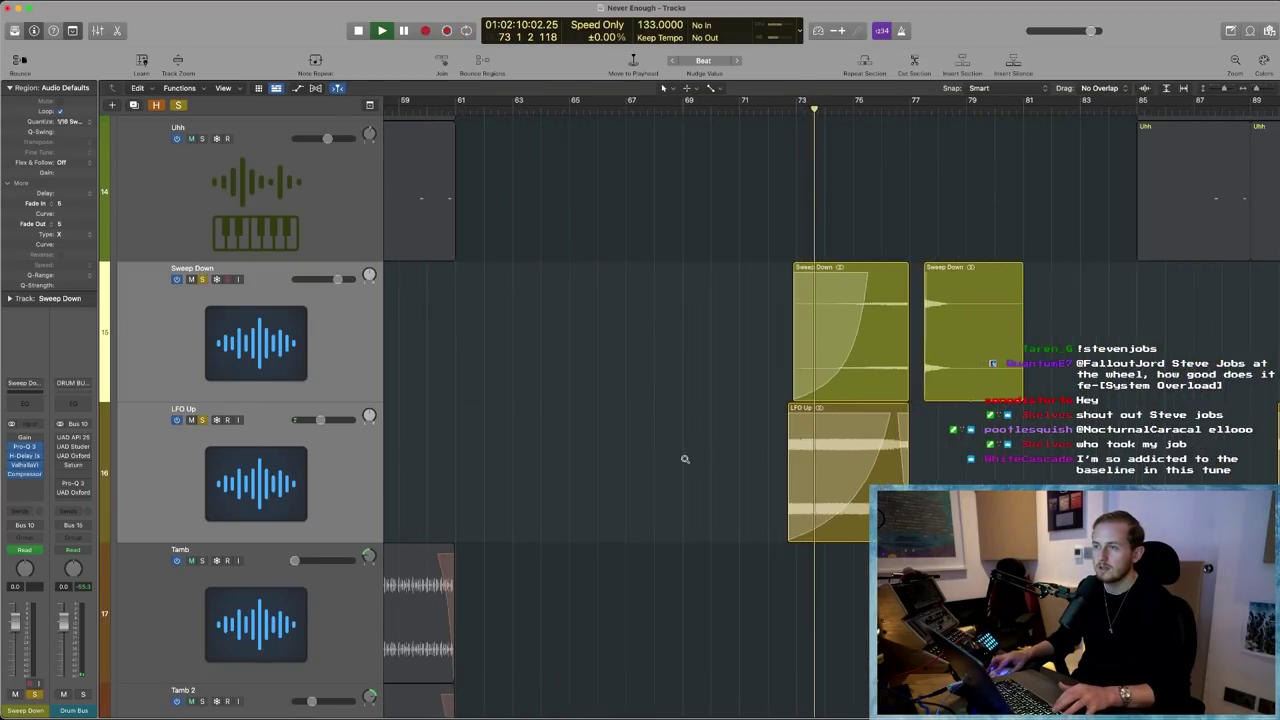
- Check the volume automation of Sweep Down and LFO Up during playback, and hide it again before stopping
{"action": "key", "text": "a"}
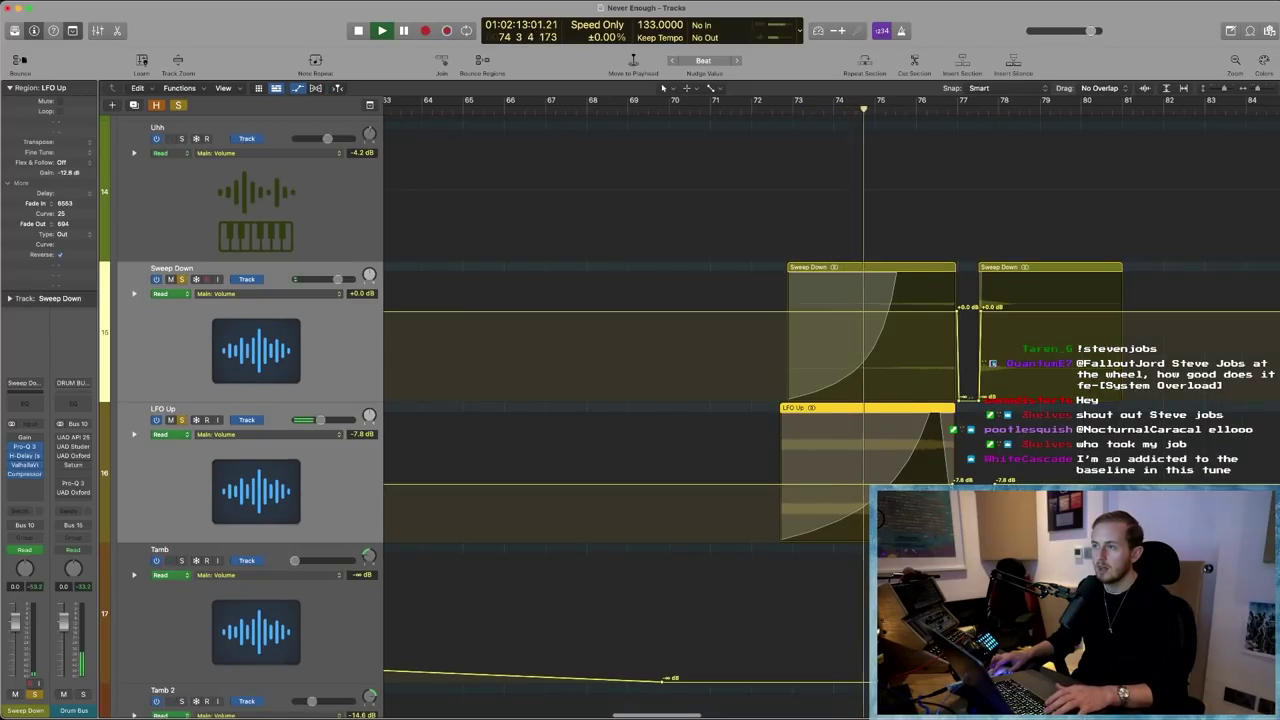
{"action": "key", "text": "a"}
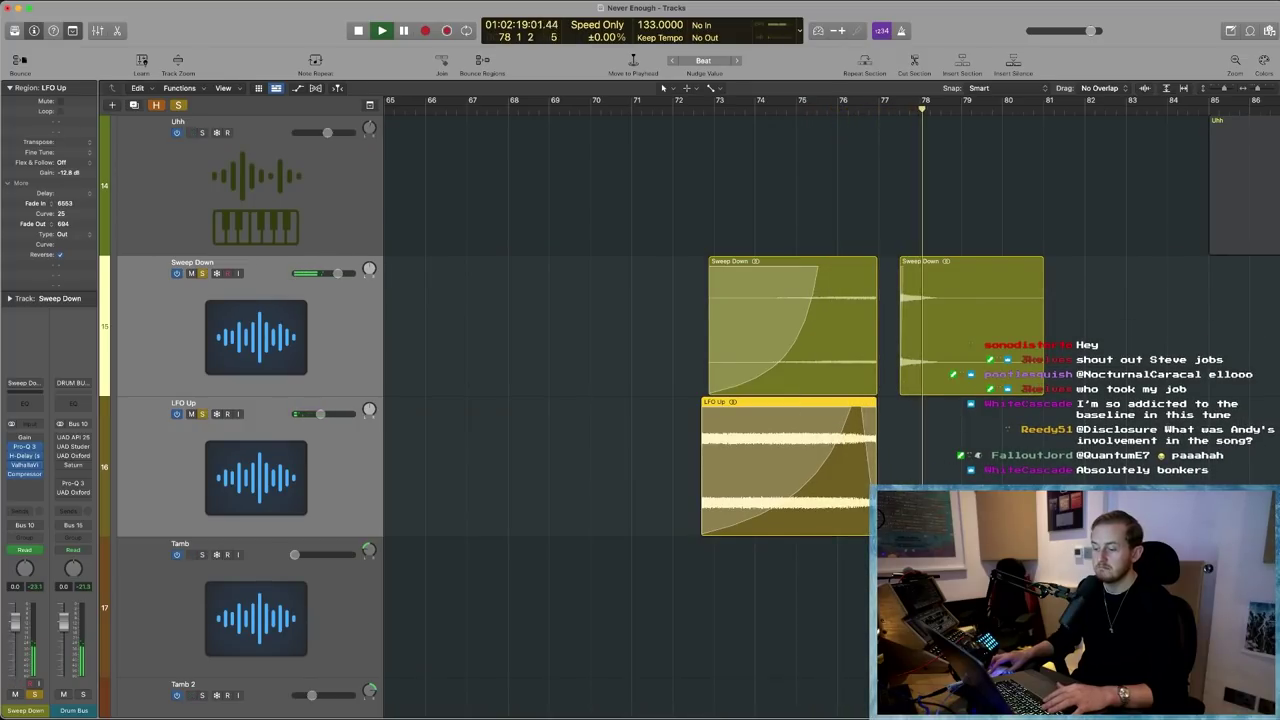
{"action": "key", "text": "space"}
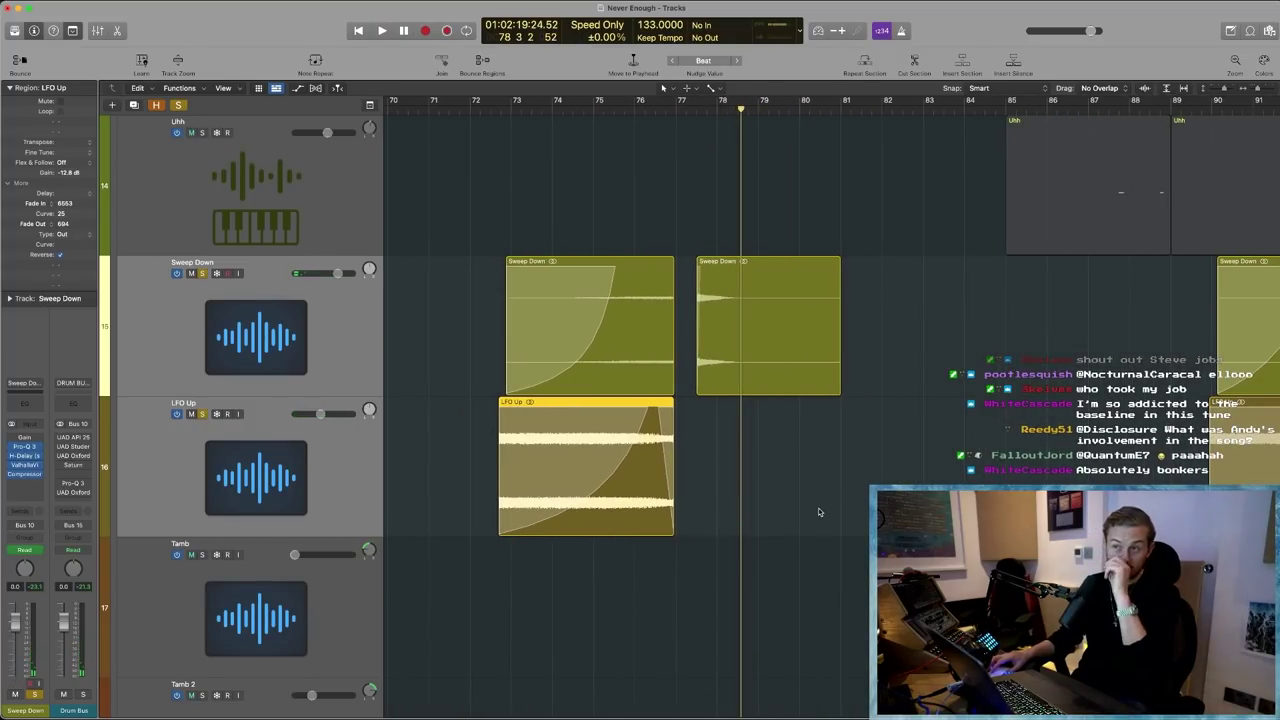
- Extend the start of the first LFO Up region back to about bar 67, and undo the extension
{"action": "left_click", "coordinate": [291, 449]}
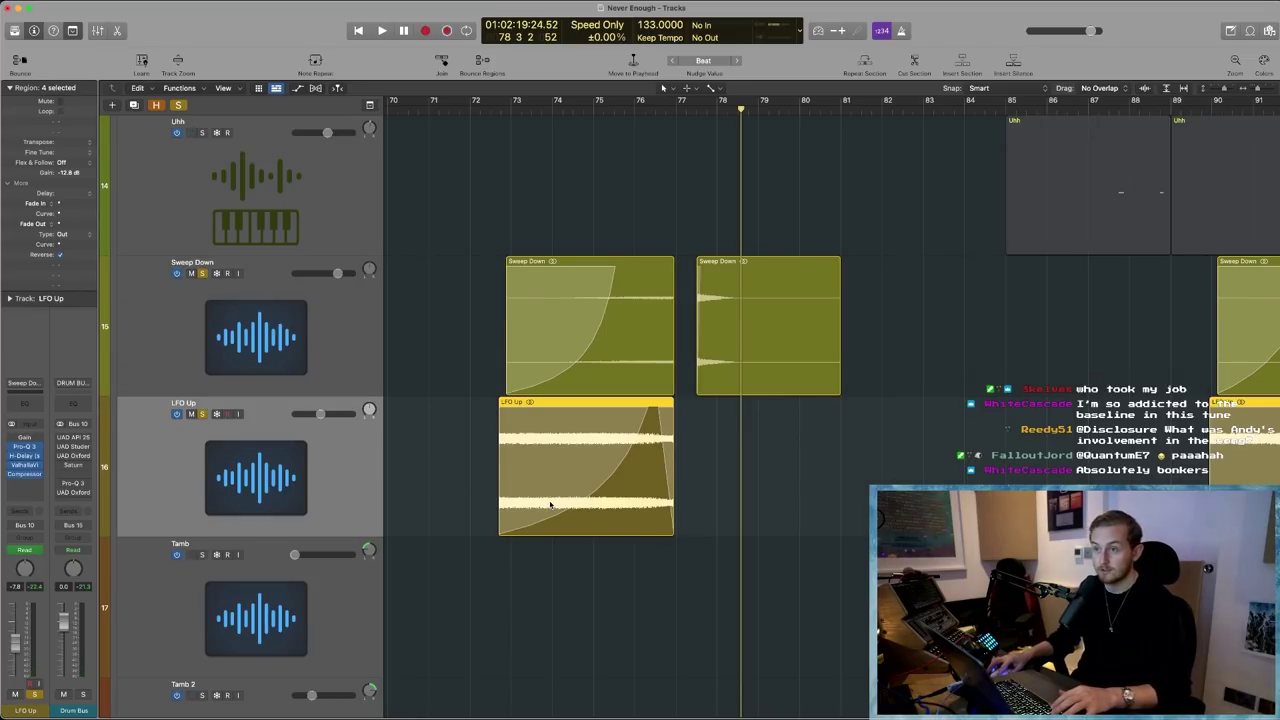
{"action": "left_click", "coordinate": [547, 612]}
{"action": "left_click_drag", "start_coordinate": [499, 531], "coordinate": [390, 531]}
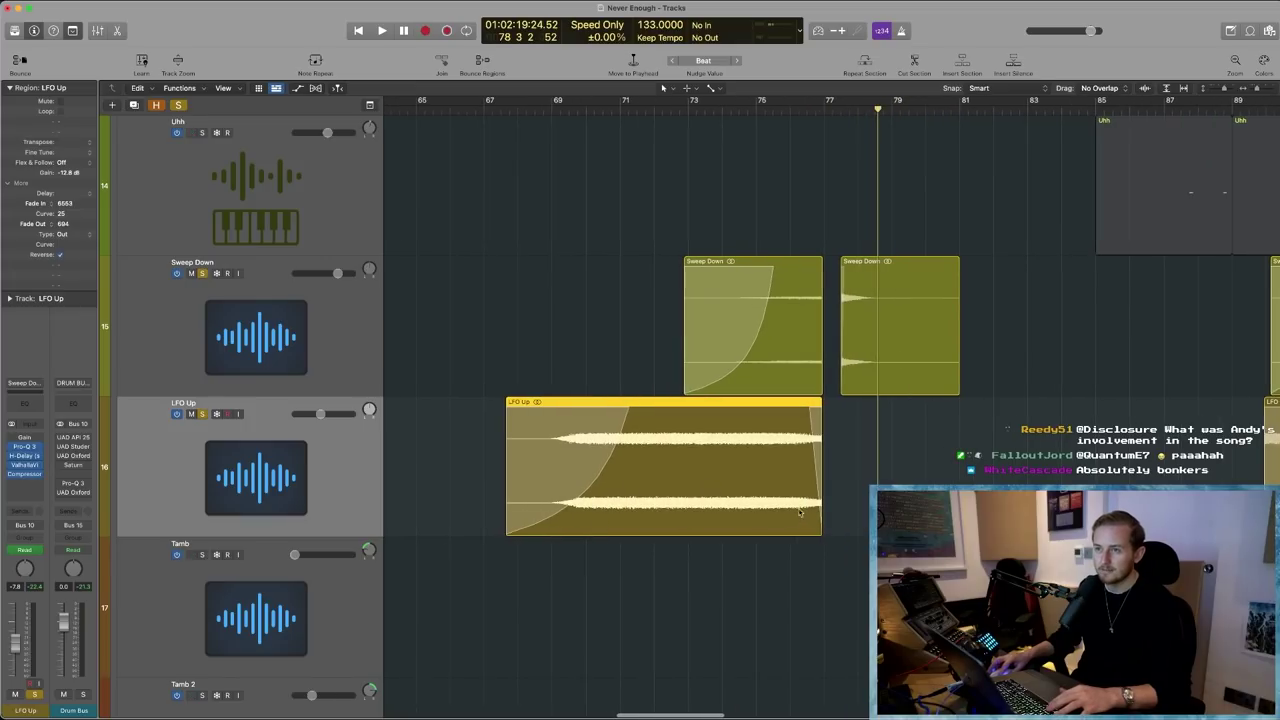
{"action": "left_click", "coordinate": [820, 530]}
{"action": "scroll", "coordinate": [710, 480], "scroll_direction": "down", "scroll_amount": 3}
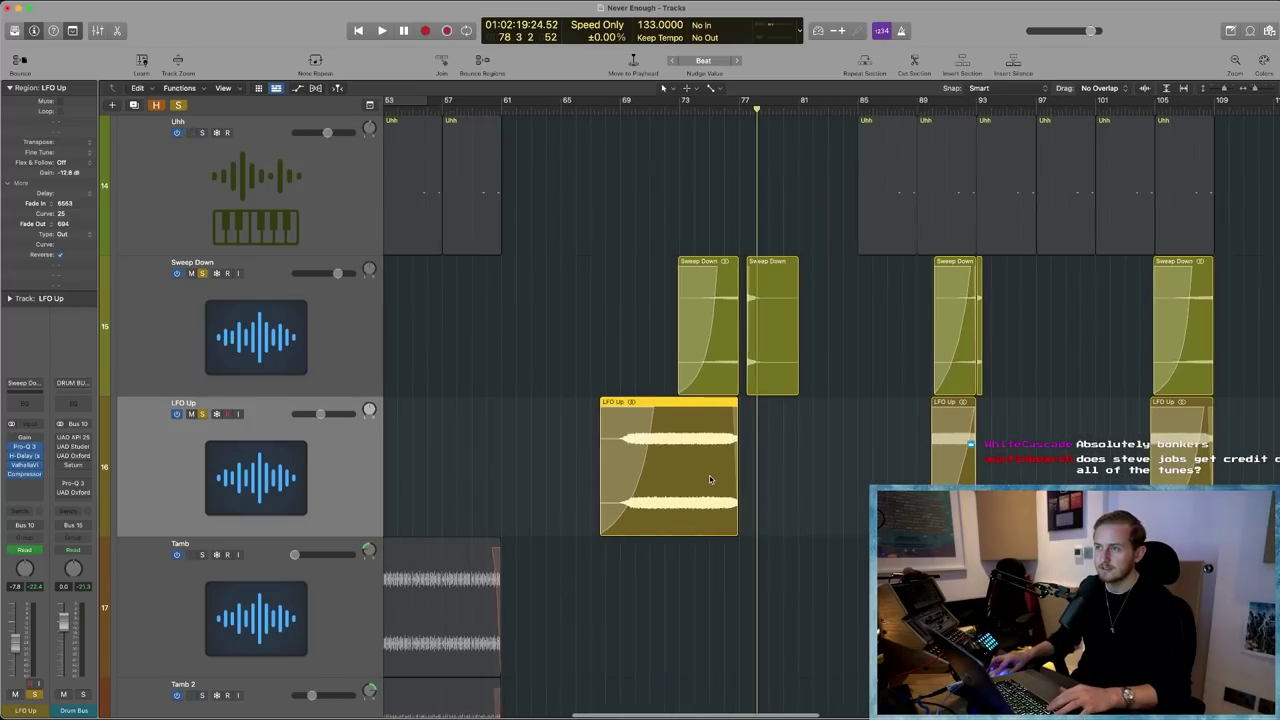
{"action": "key", "text": "super+z"}
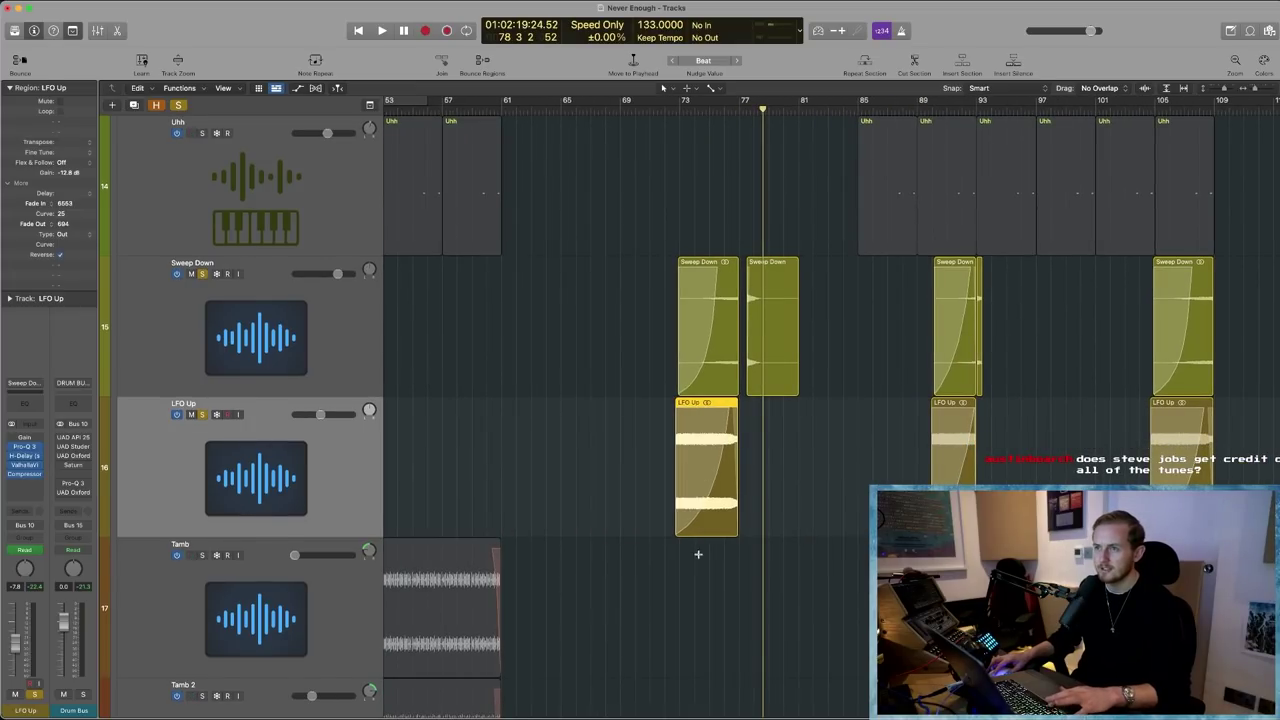
- Examine both Sweep Down regions between bars 73 and 81, and audition the second one from bar 77 onward
{"action": "left_click", "coordinate": [698, 543]}
{"action": "scroll", "coordinate": [612, 264], "scroll_direction": "down", "scroll_amount": 4}
{"action": "left_click", "coordinate": [732, 364]}
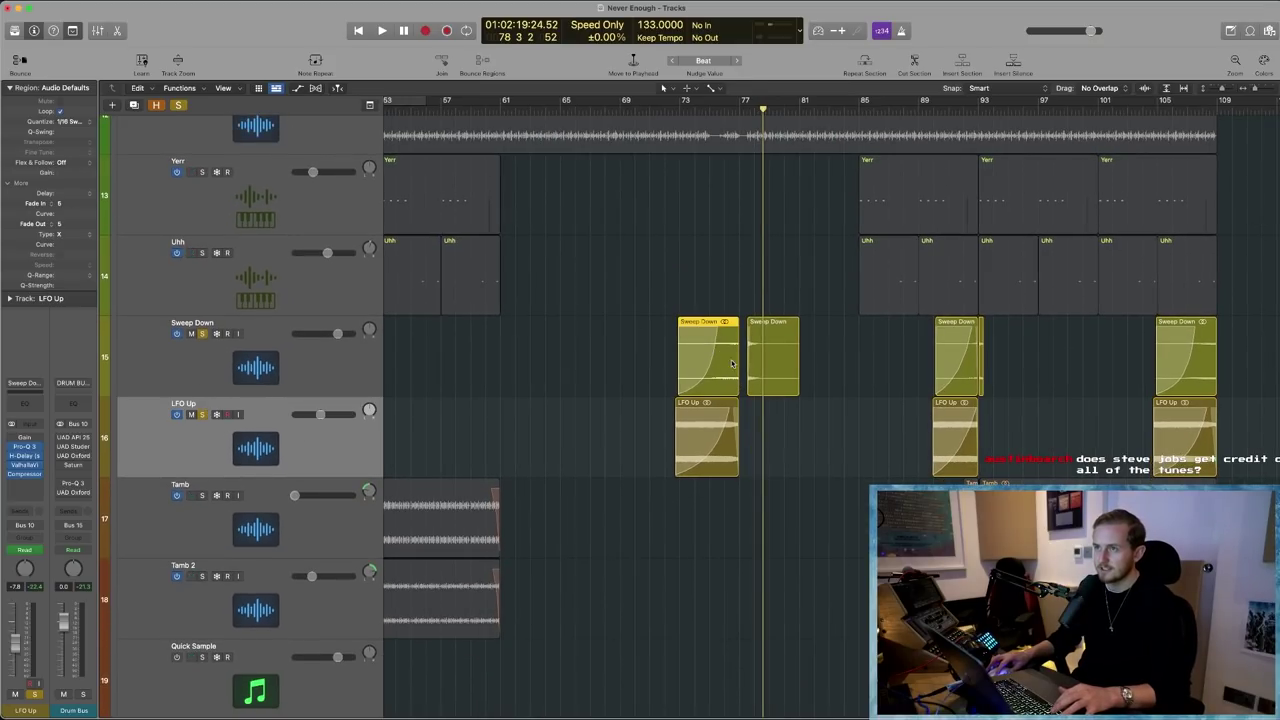
{"action": "left_click_drag", "start_coordinate": [644, 298], "coordinate": [860, 452]}
{"action": "left_click", "coordinate": [939, 423]}
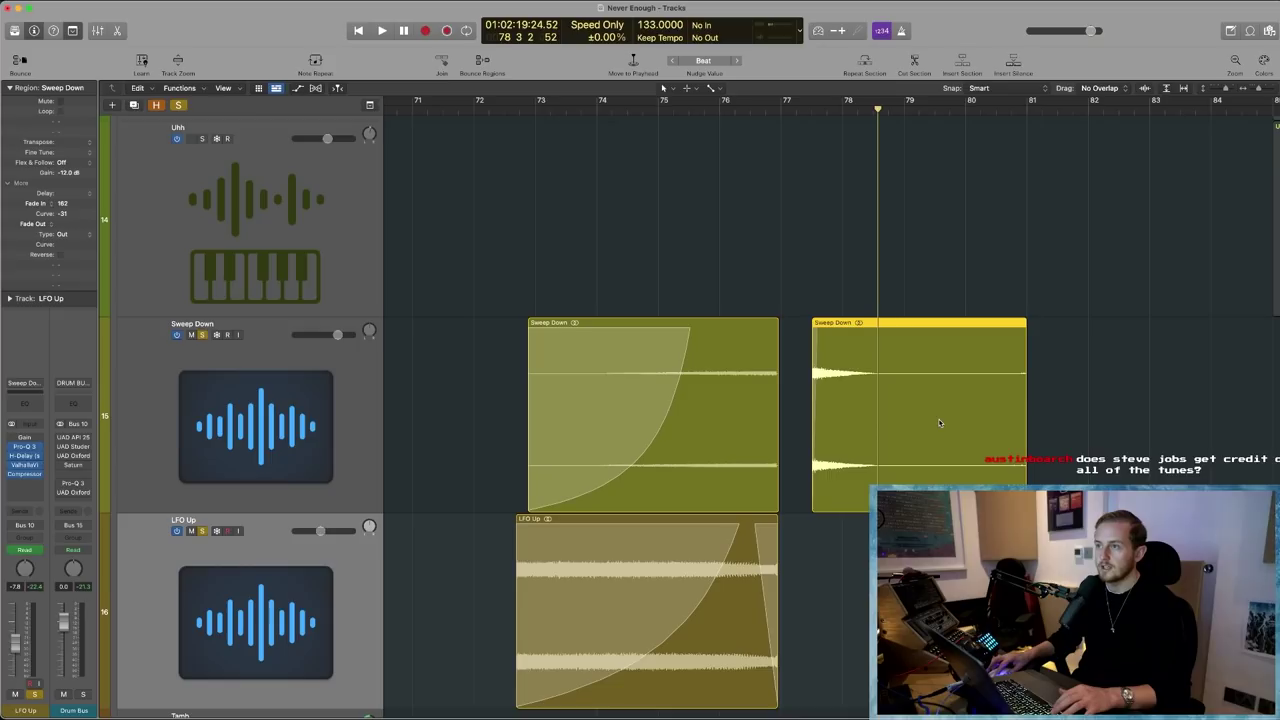
{"action": "left_click", "coordinate": [503, 375]}
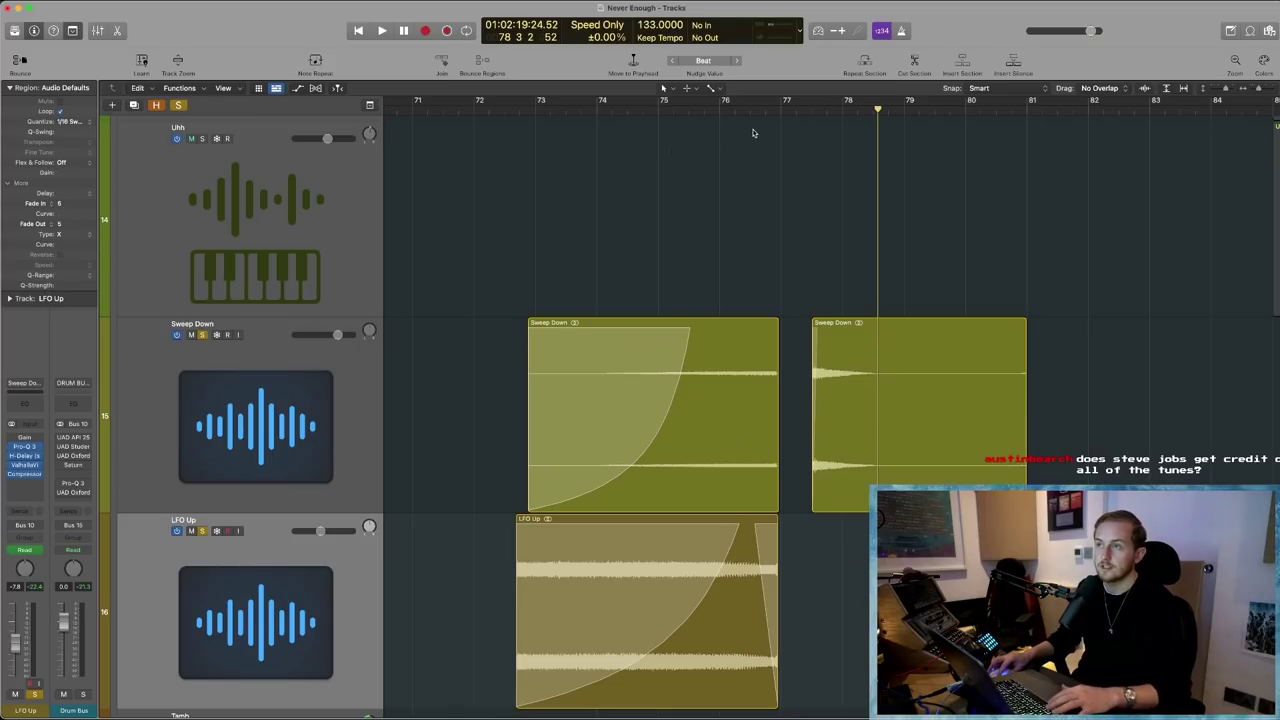
{"action": "key", "text": "space"}
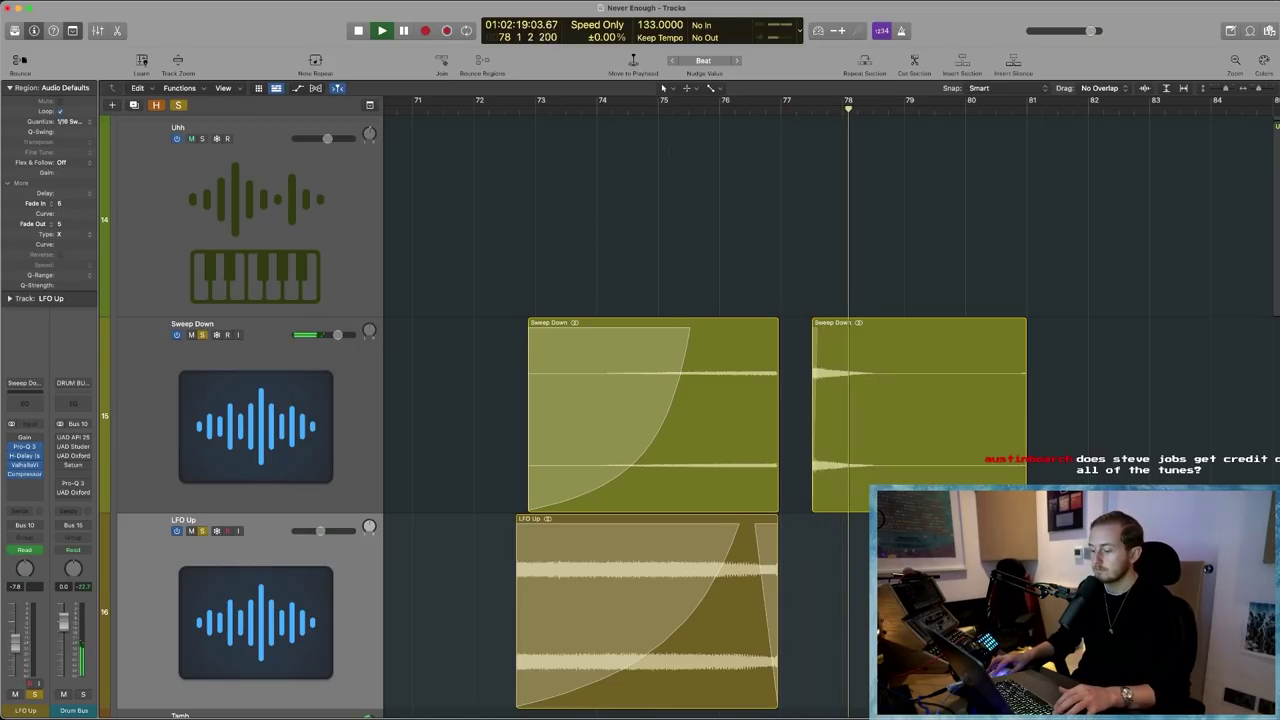
{"action": "key", "text": "space"}
- Open the Battery region in the Piano Roll with the playhead at bar 77, and audition it soloed with the mixer shown
{"action": "left_click", "coordinate": [1117, 352], "text": "ctrl+alt"}
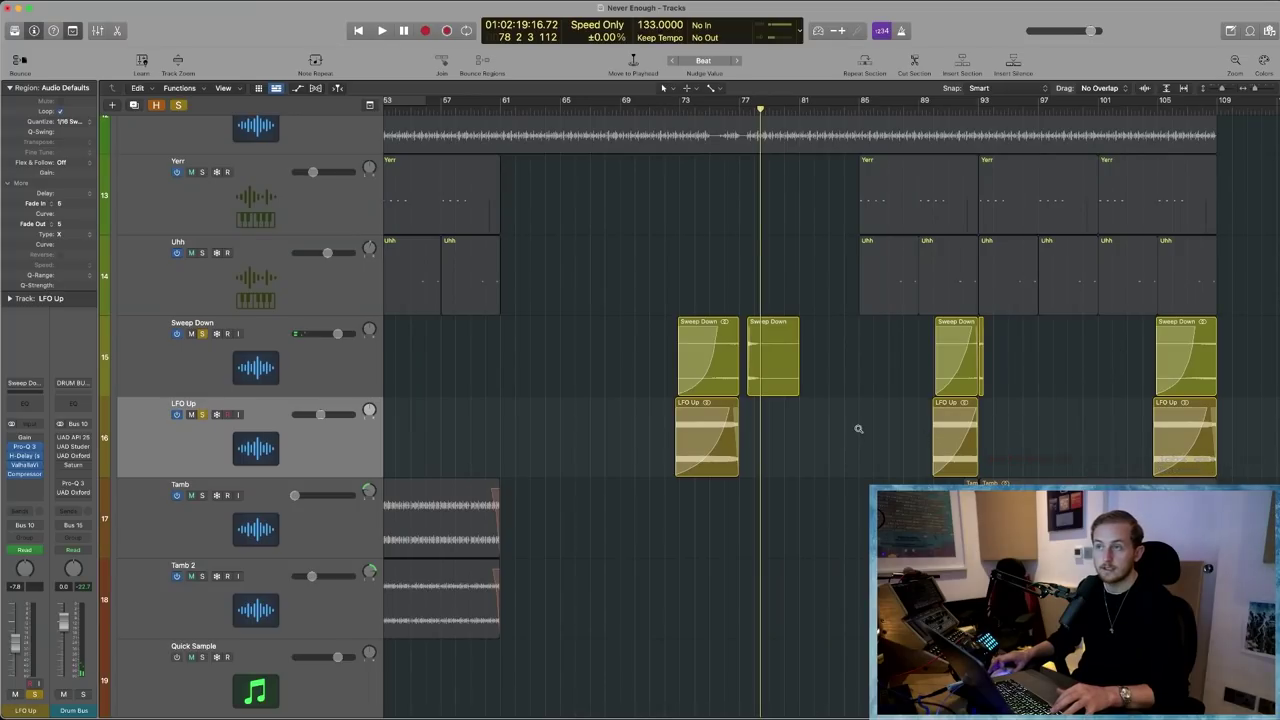
{"action": "scroll", "coordinate": [859, 425], "scroll_direction": "down", "scroll_amount": 1}
{"action": "left_click", "coordinate": [859, 425], "text": "ctrl+alt"}
{"action": "left_click", "coordinate": [860, 424], "text": "ctrl+alt"}
{"action": "scroll", "coordinate": [980, 446], "scroll_direction": "up", "scroll_amount": 1}
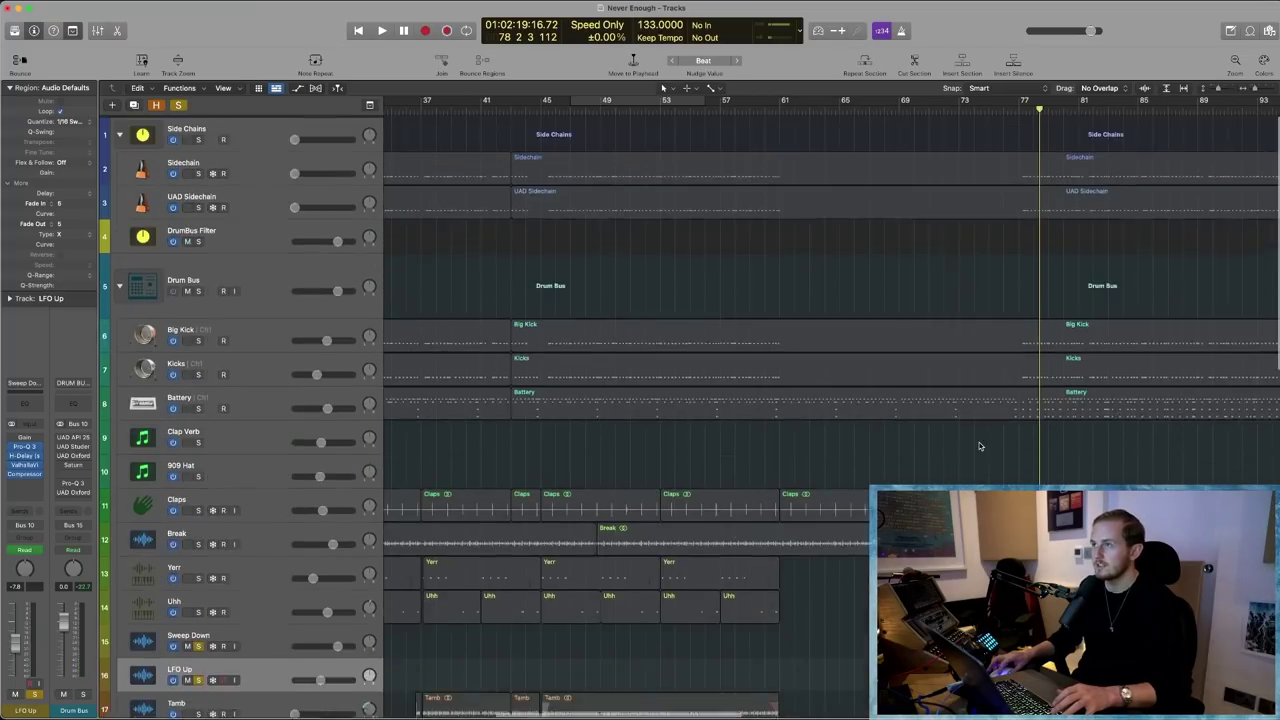
{"action": "scroll", "coordinate": [1019, 442], "scroll_direction": "down", "scroll_amount": 2}
{"action": "scroll", "coordinate": [1018, 438], "scroll_direction": "up", "scroll_amount": 1}
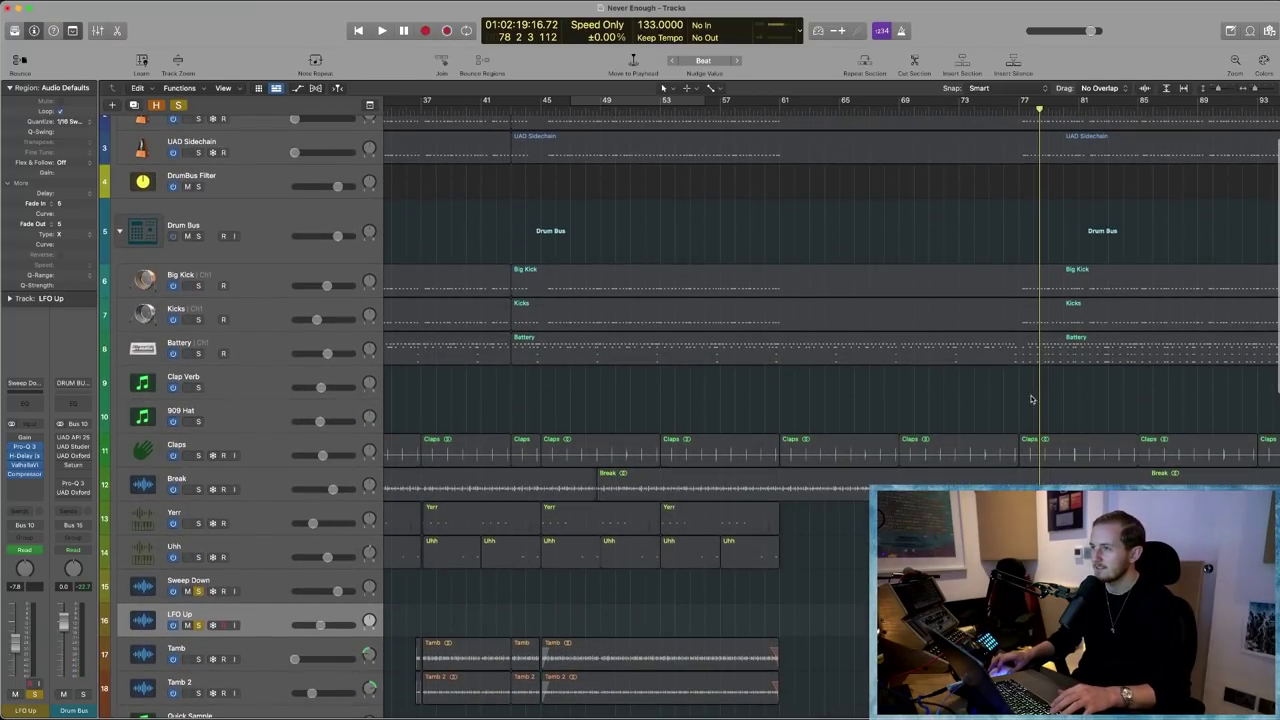
{"action": "left_click", "coordinate": [1023, 409]}
{"action": "double_click", "coordinate": [961, 354]}
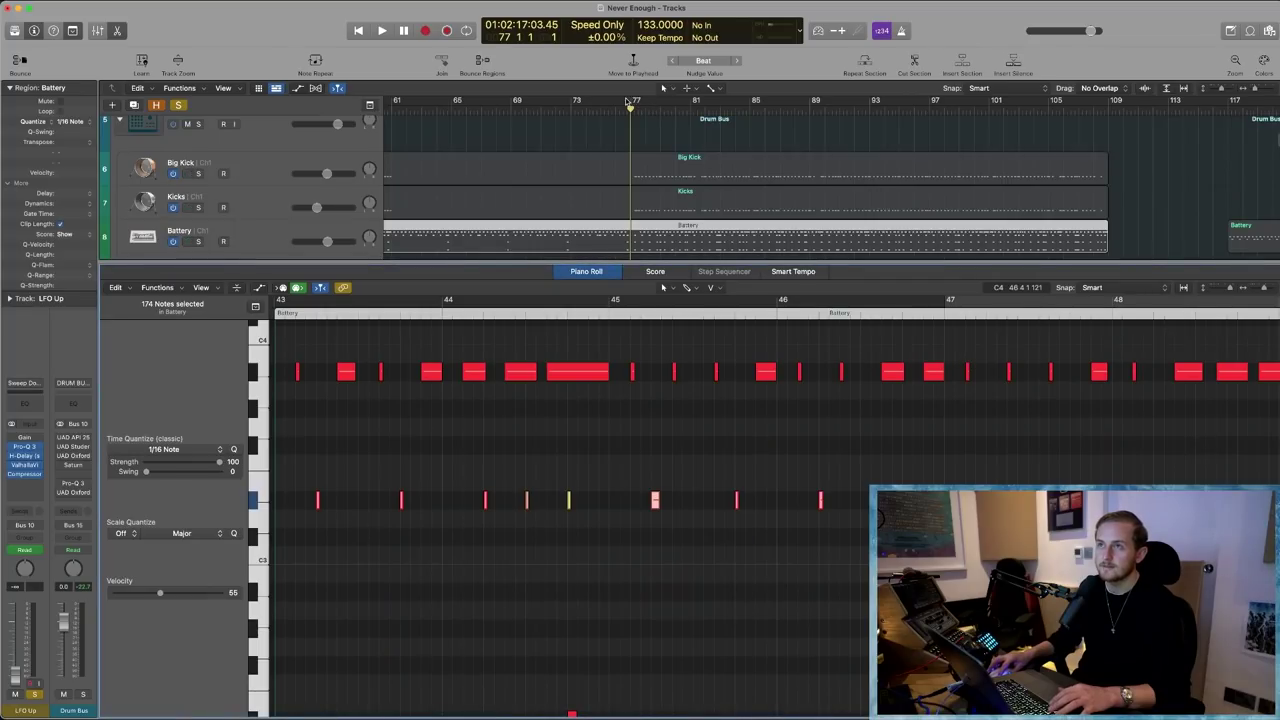
{"action": "key", "text": "space"}
{"action": "key", "text": "x"}
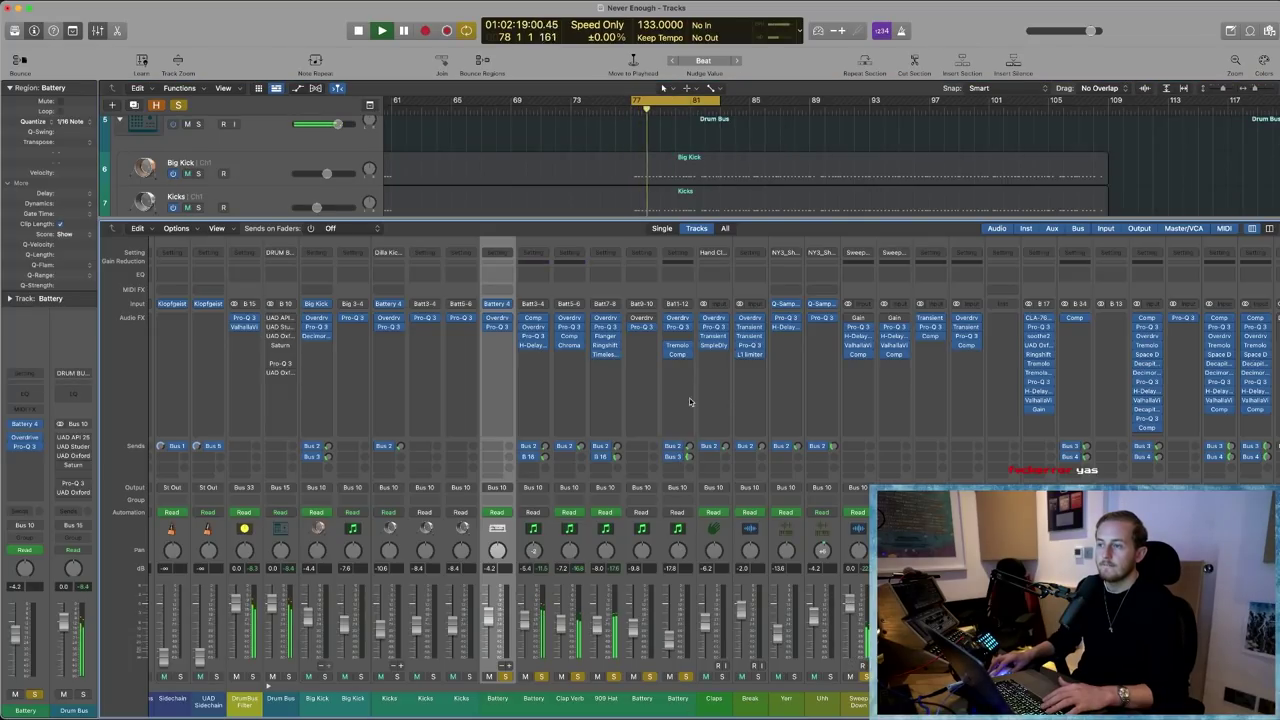
- Hide the mixer and audition the soloed tracks in the second Battery region from about bar 145
{"action": "key", "text": "x"}
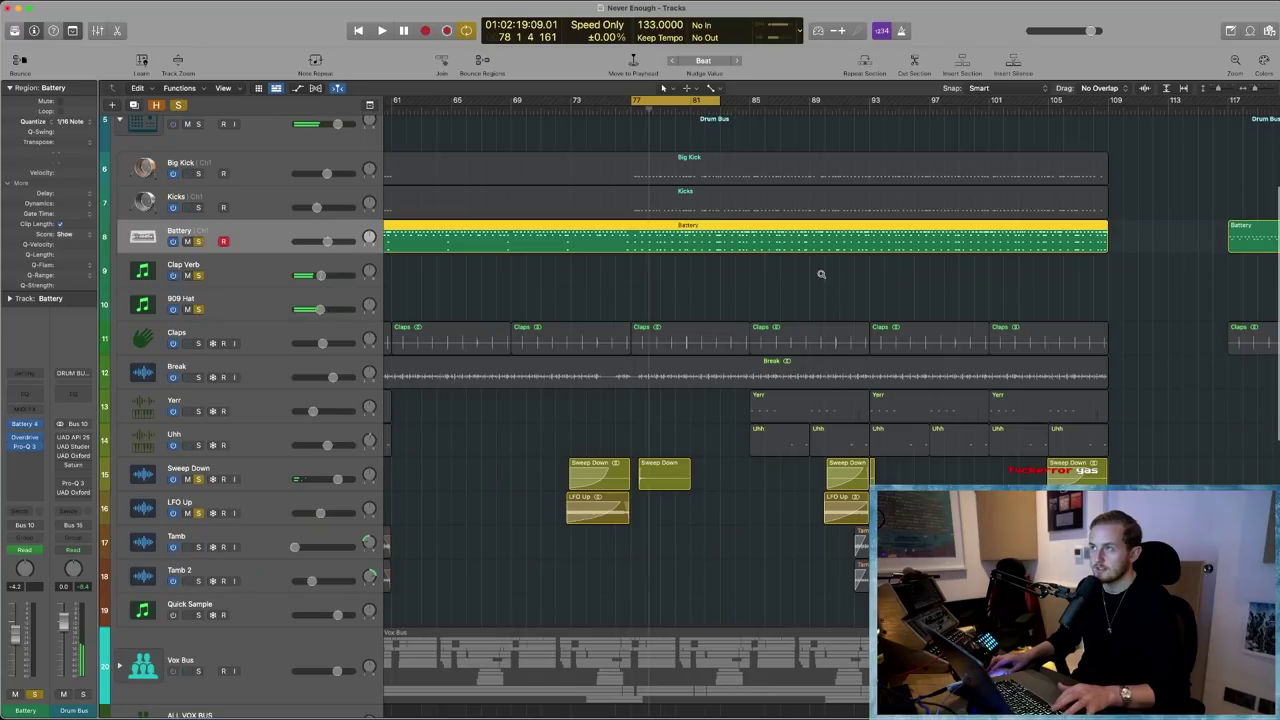
{"action": "key", "text": "super+Left"}
{"action": "key", "text": "super+Left"}
{"action": "scroll", "coordinate": [800, 263], "scroll_direction": "right", "scroll_amount": 3}
{"action": "double_click", "coordinate": [1014, 254], "text": "shift"}
{"action": "key", "text": "space"}
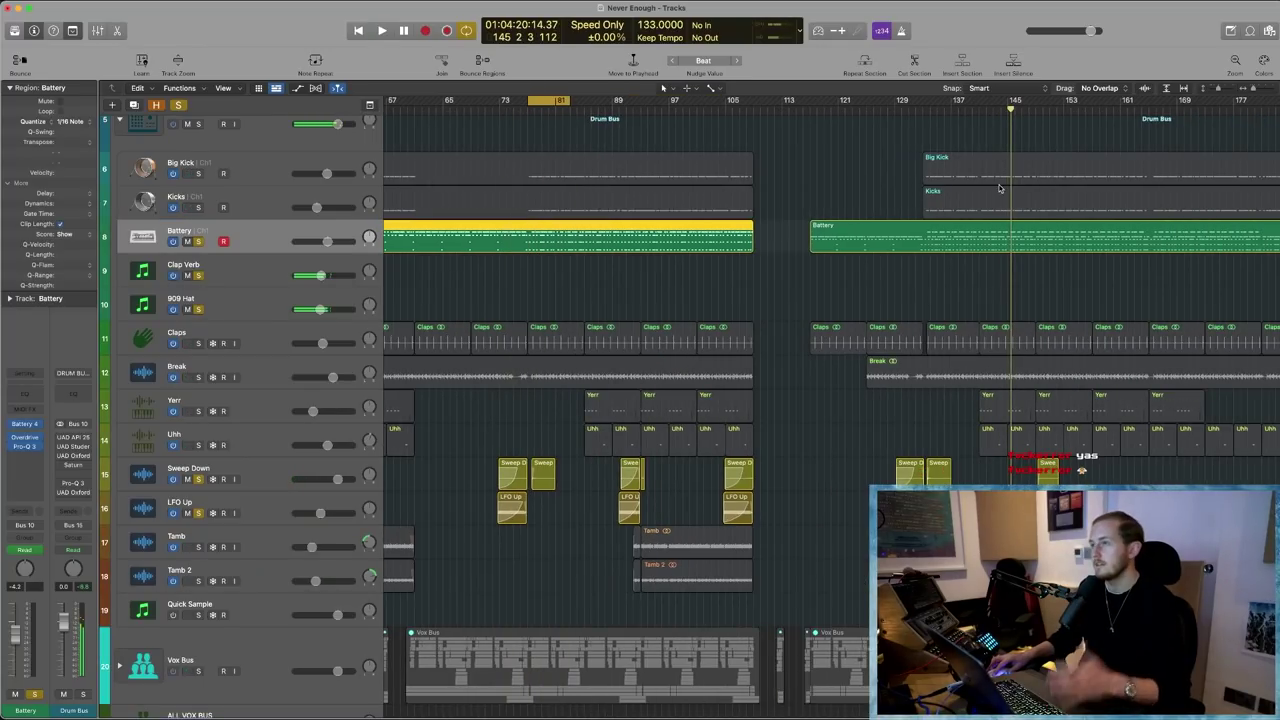
- Play the second Battery region from about bar 136, check the mixer's channel strips during playback, and stop with nothing selected
{"action": "double_click", "coordinate": [952, 109]}
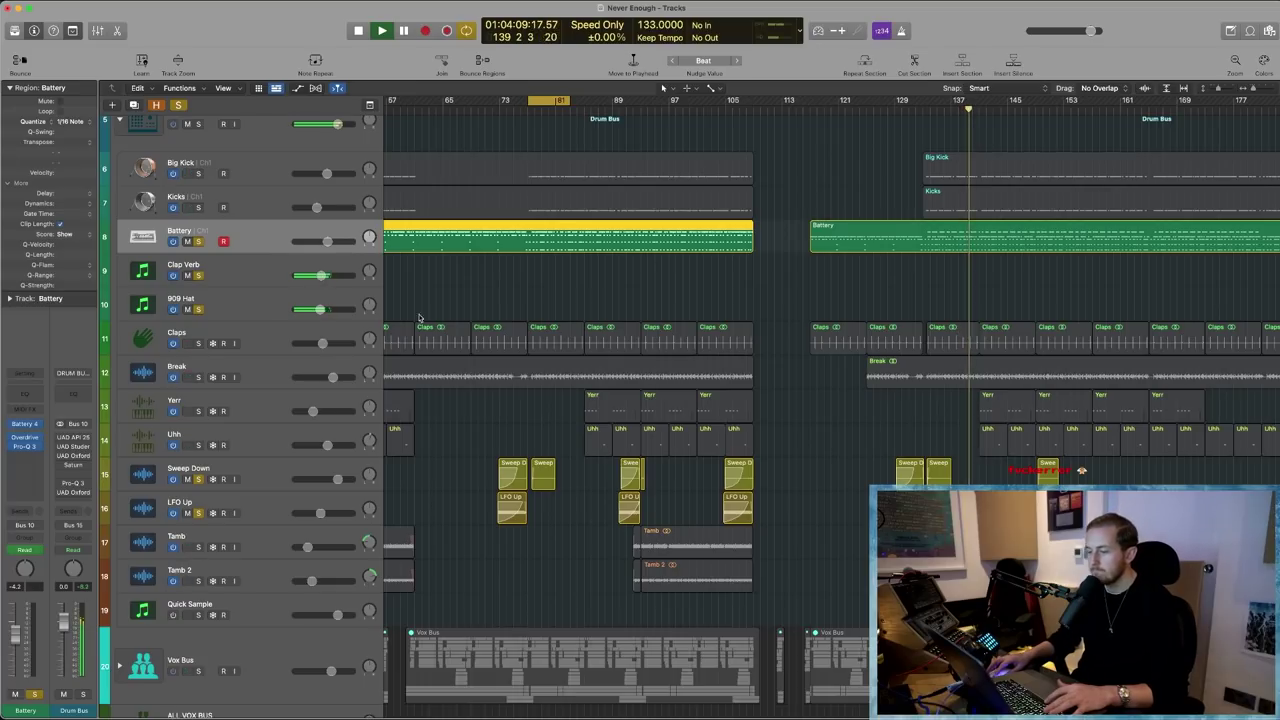
{"action": "key", "text": "x"}
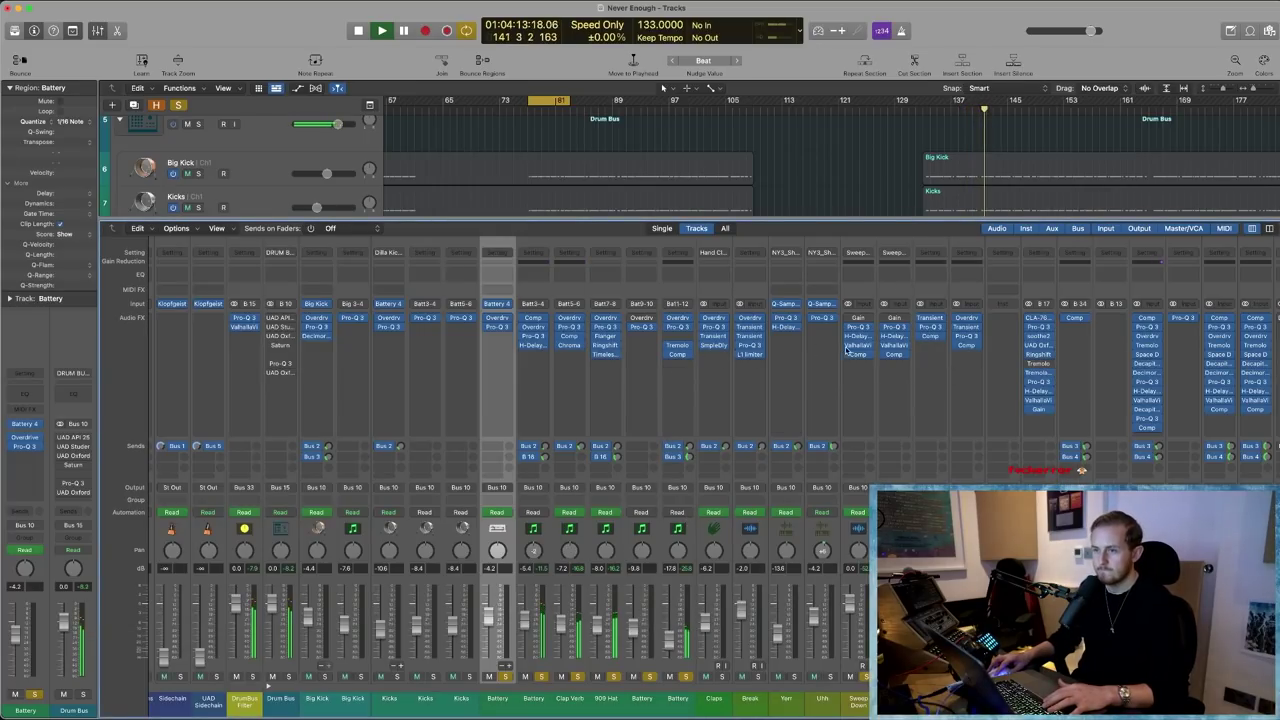
{"action": "key", "text": "x"}
{"action": "key", "text": "space"}
{"action": "left_click", "coordinate": [907, 273]}
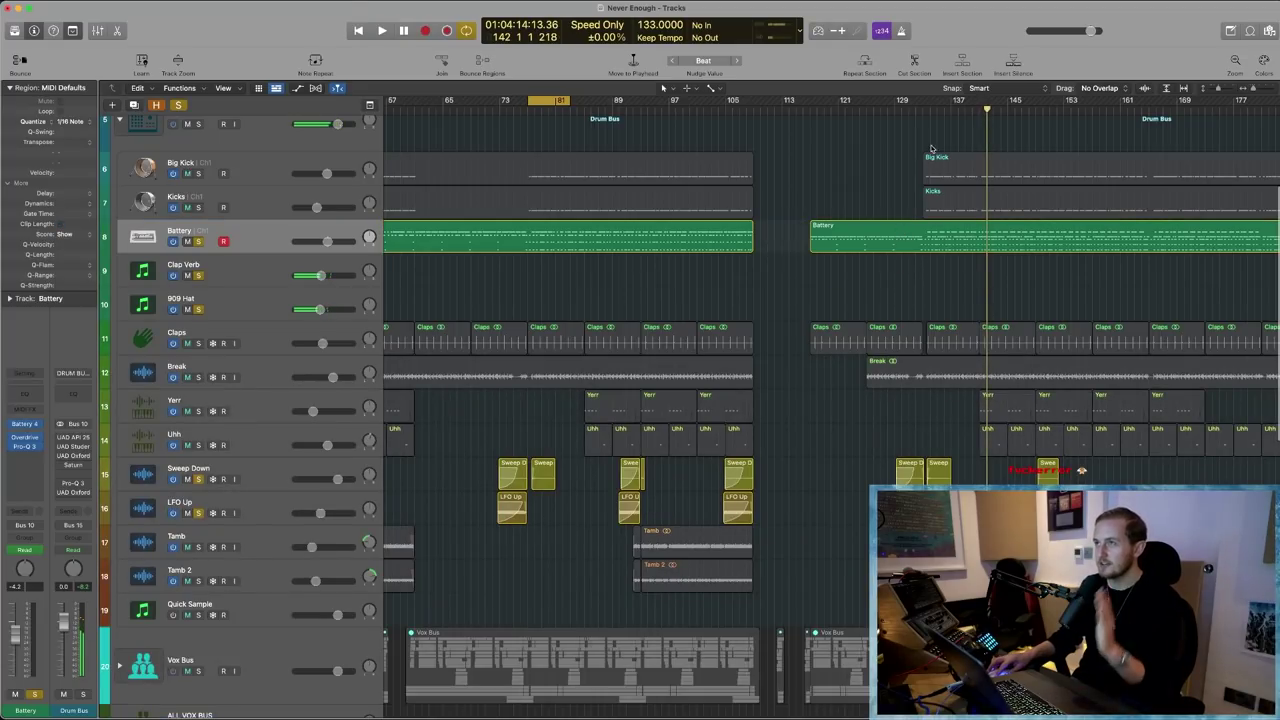
- Show track automation with taller tracks and expand the automation lanes of DrumBus Filter
{"action": "scroll", "coordinate": [701, 322], "scroll_direction": "up", "scroll_amount": 5}
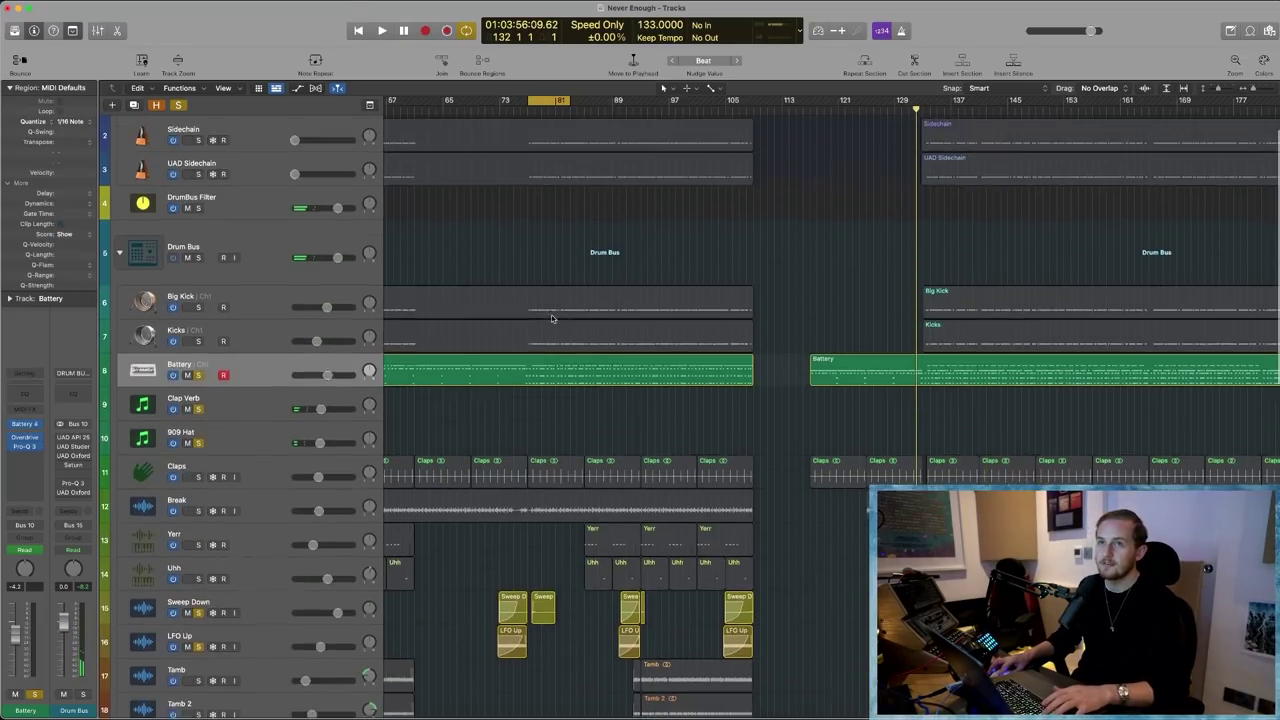
{"action": "left_click", "coordinate": [260, 283]}
{"action": "key", "text": "a"}
{"action": "key", "text": "super+Down"}
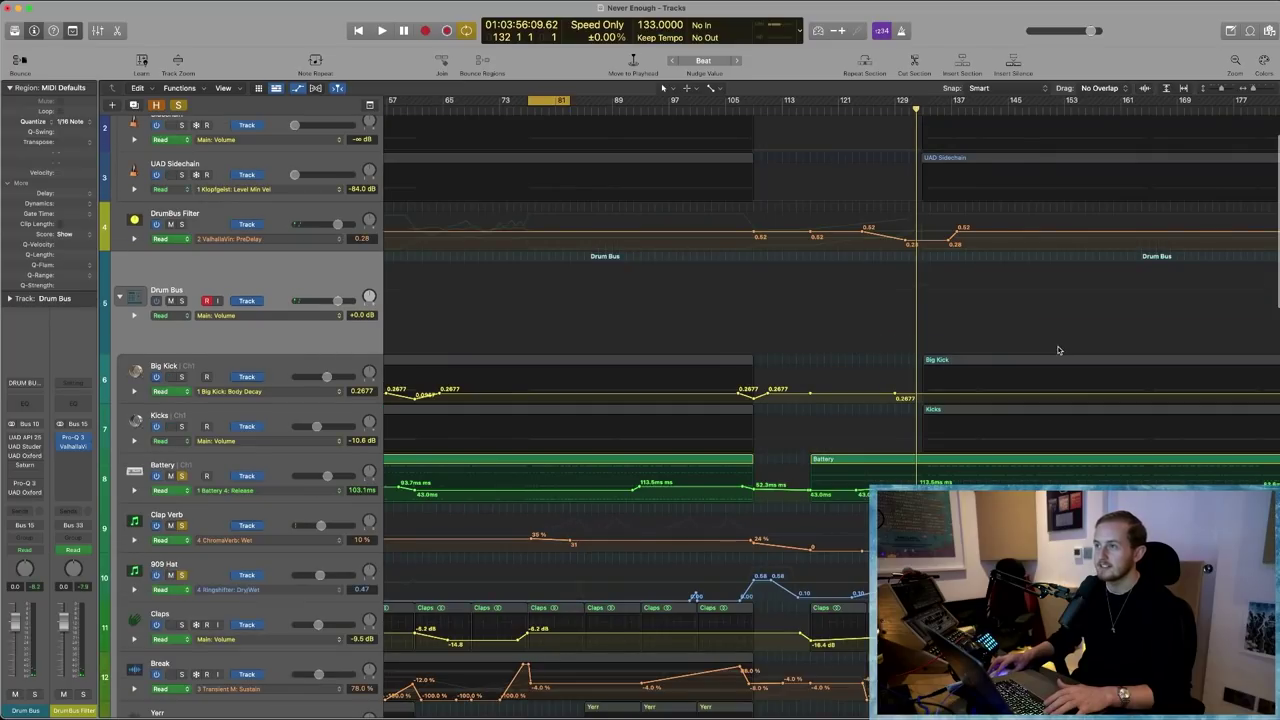
{"action": "left_click", "coordinate": [134, 238]}
- Audition the DrumBus Filter automation of Pro-Q 3 and ValhallaVin from about bar 62, dismissing the system overload alert
{"action": "scroll", "coordinate": [617, 229], "scroll_direction": "left", "scroll_amount": 5}
{"action": "left_click", "coordinate": [639, 111]}
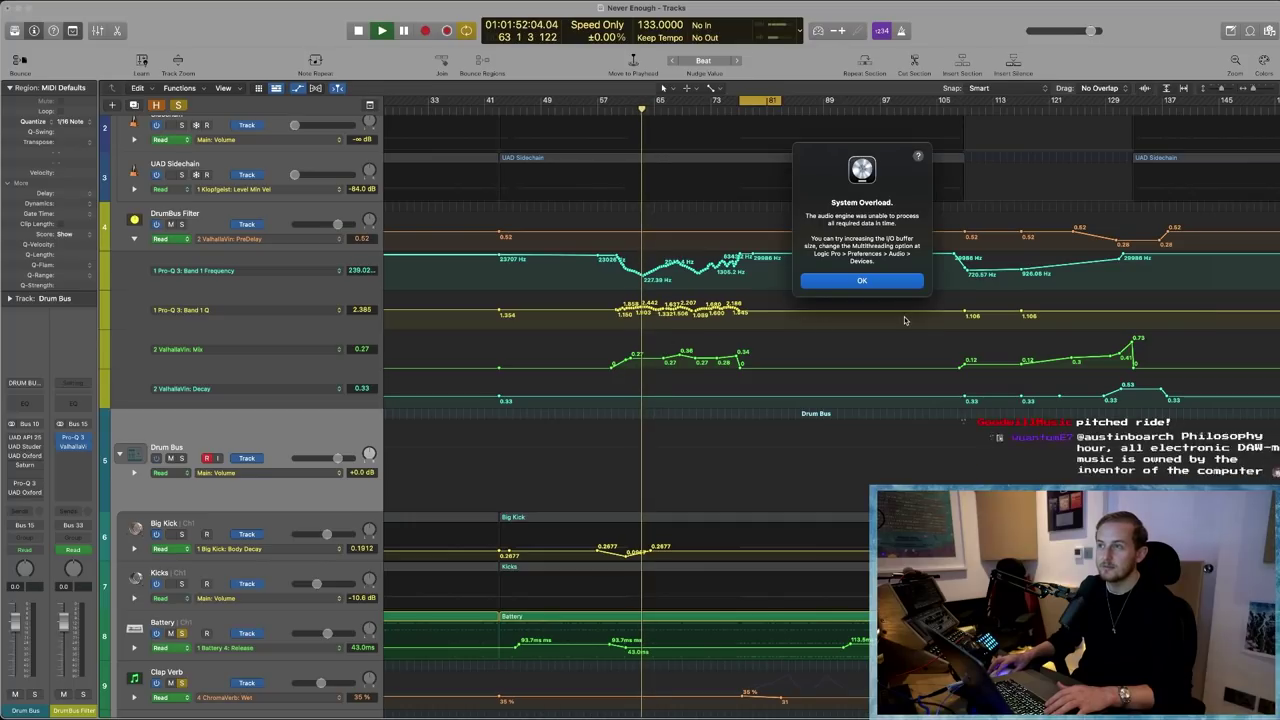
{"action": "left_click", "coordinate": [887, 281]}
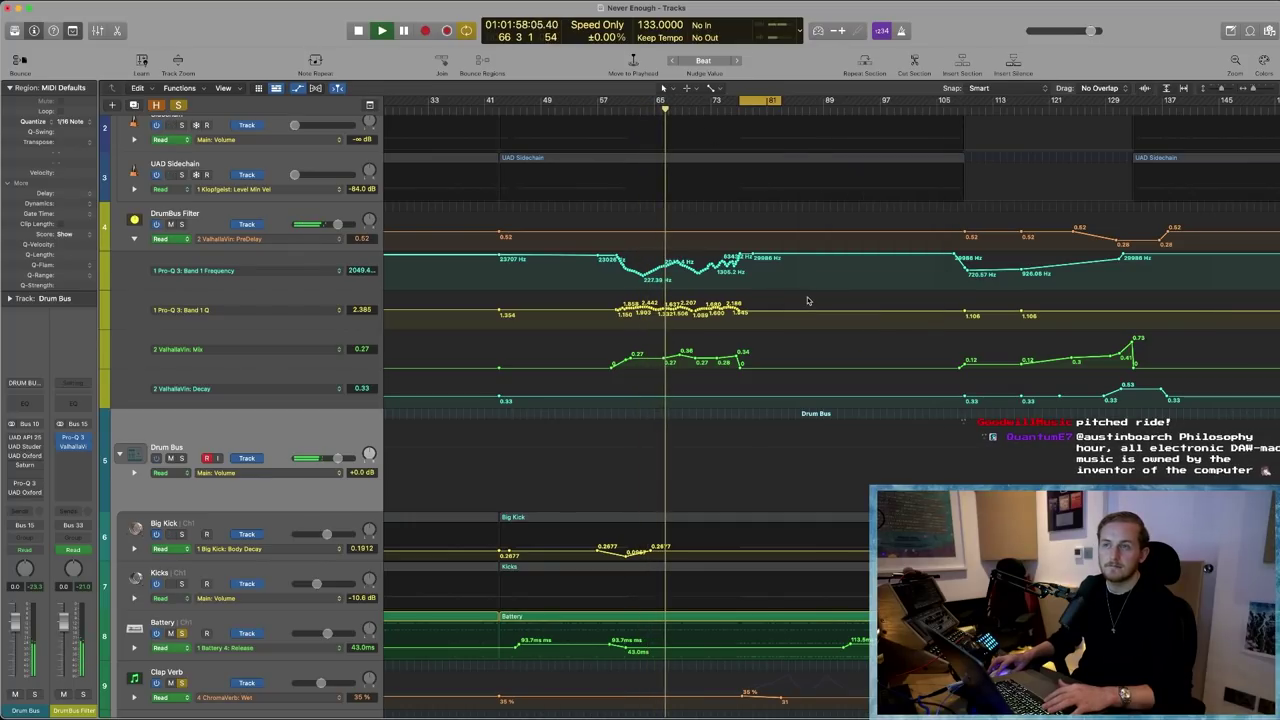
{"action": "scroll", "coordinate": [810, 310], "scroll_direction": "up", "scroll_amount": 3}
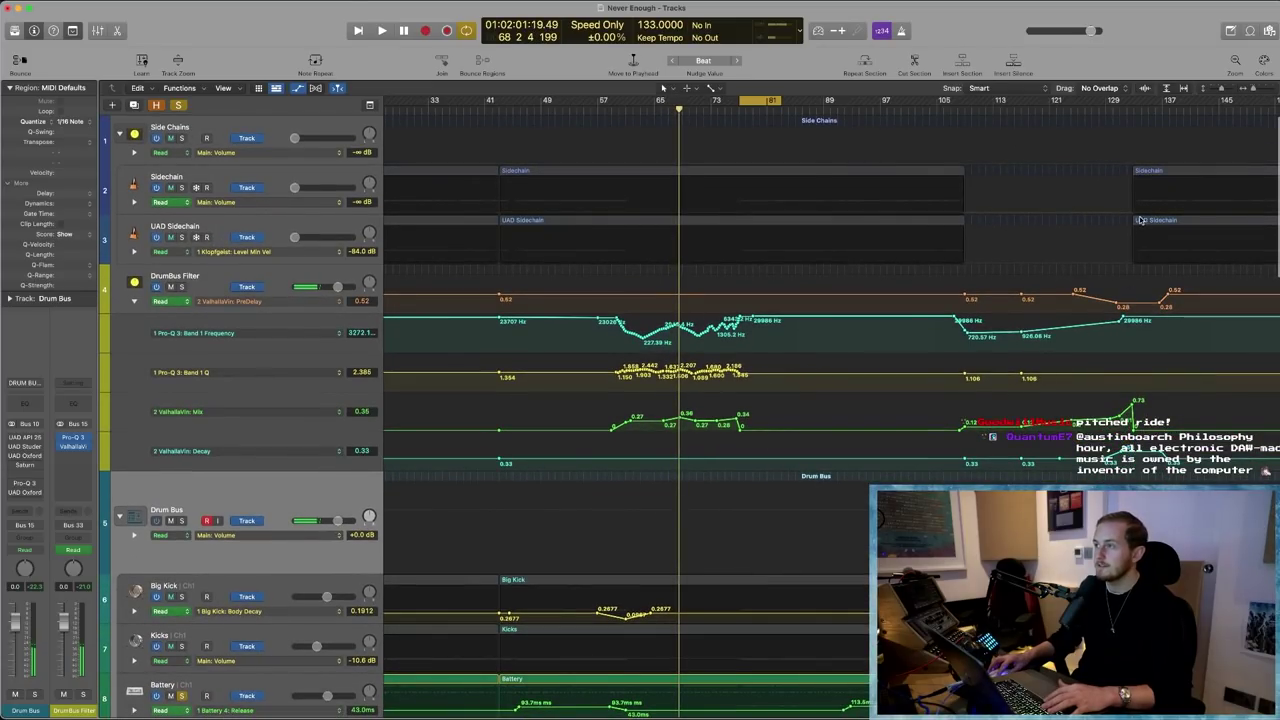
- Expand the Clap Verb automation lanes, and leave Clap Verb as the only soloed track
{"action": "scroll", "coordinate": [849, 388], "scroll_direction": "down", "scroll_amount": 5}
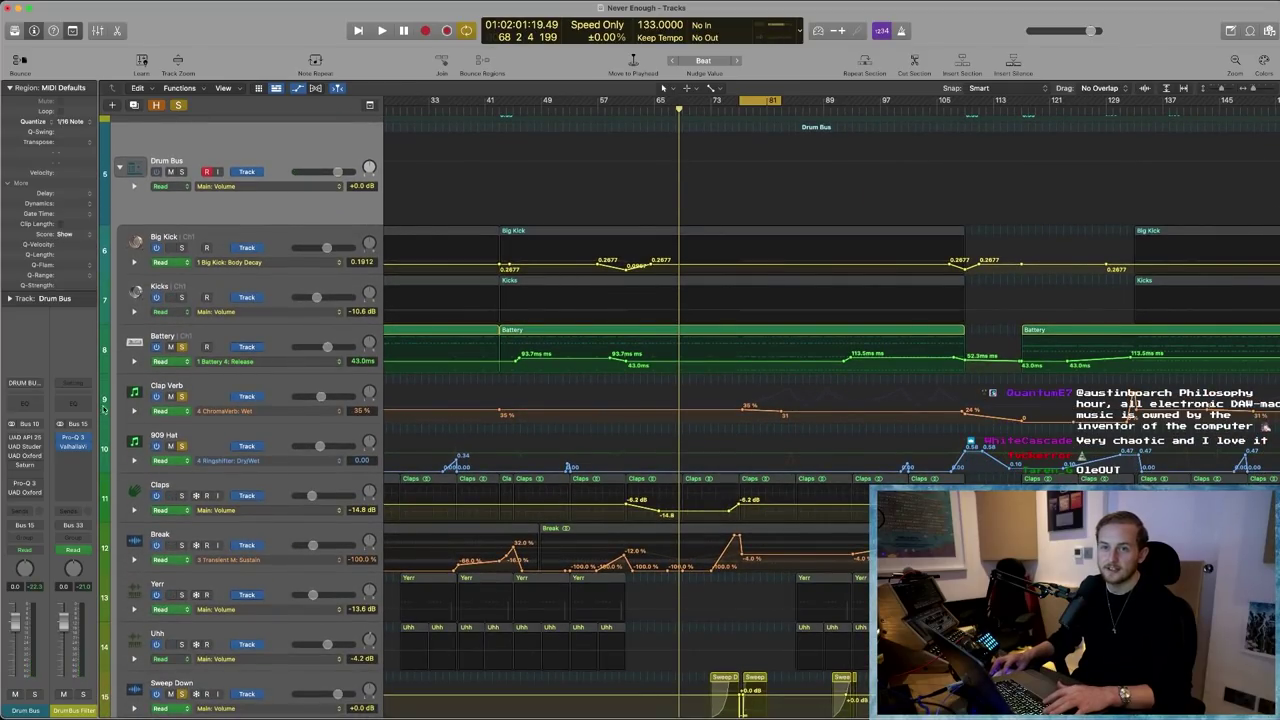
{"action": "left_click", "coordinate": [135, 411]}
{"action": "mouse_move", "coordinate": [765, 103]}
{"action": "left_mouse_down"}
{"action": "mouse_move", "coordinate": [826, 106]}
{"action": "mouse_move", "coordinate": [783, 106]}
{"action": "left_mouse_up"}
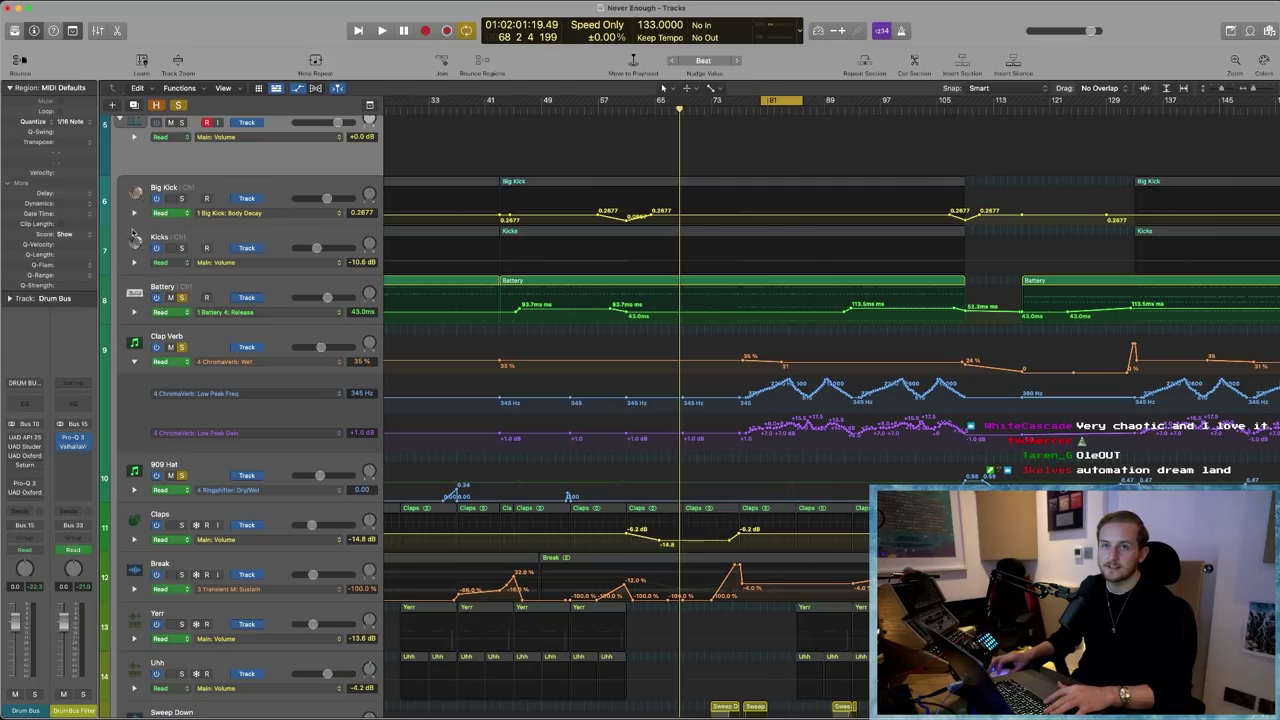
{"action": "left_click", "coordinate": [181, 347], "text": "alt"}
{"action": "left_click", "coordinate": [181, 347]}
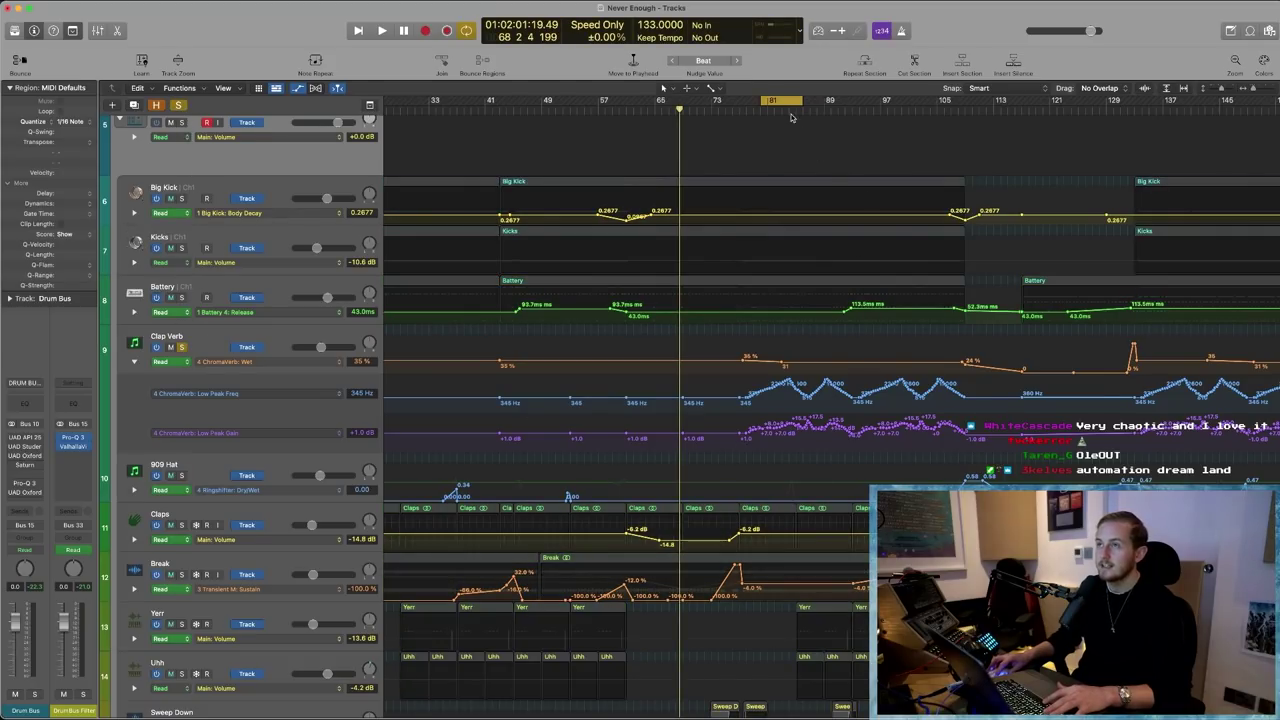
- Extend the cycle area to about bar 99 and open the Details view of ChromaVerb on Clap Verb
{"action": "left_click_drag", "start_coordinate": [800, 100], "coordinate": [900, 100]}
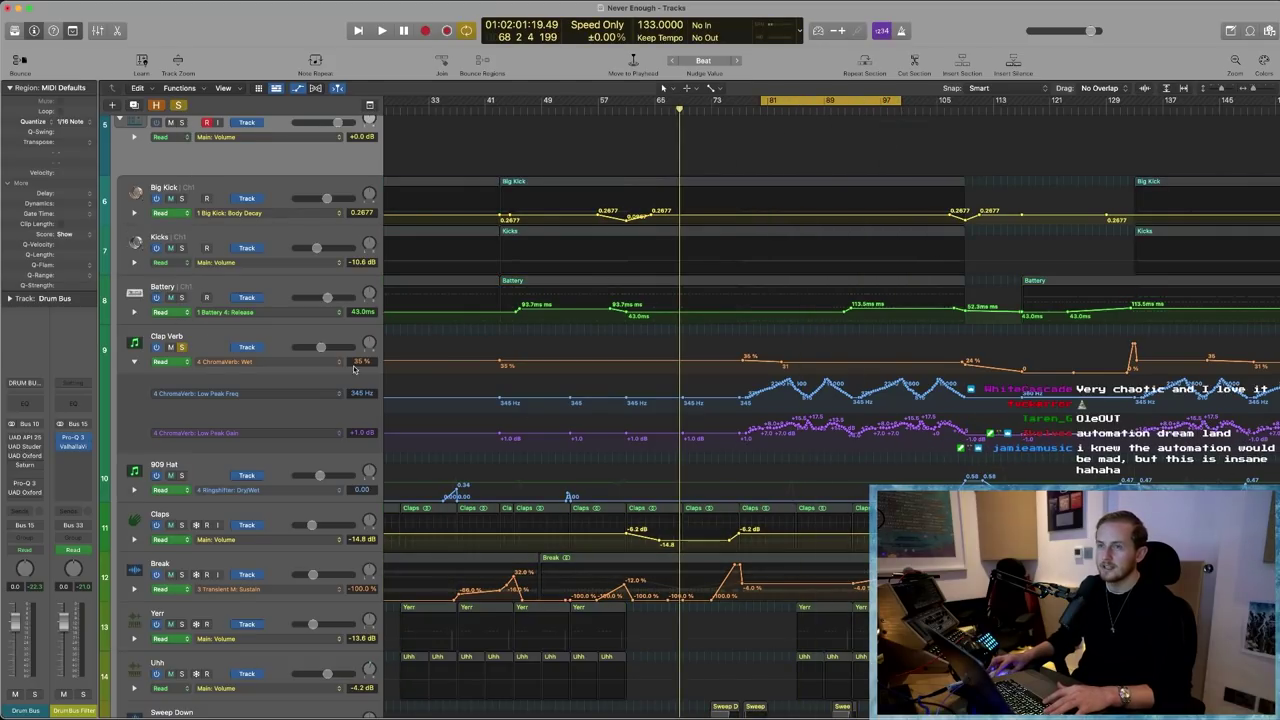
{"action": "left_click", "coordinate": [214, 333]}
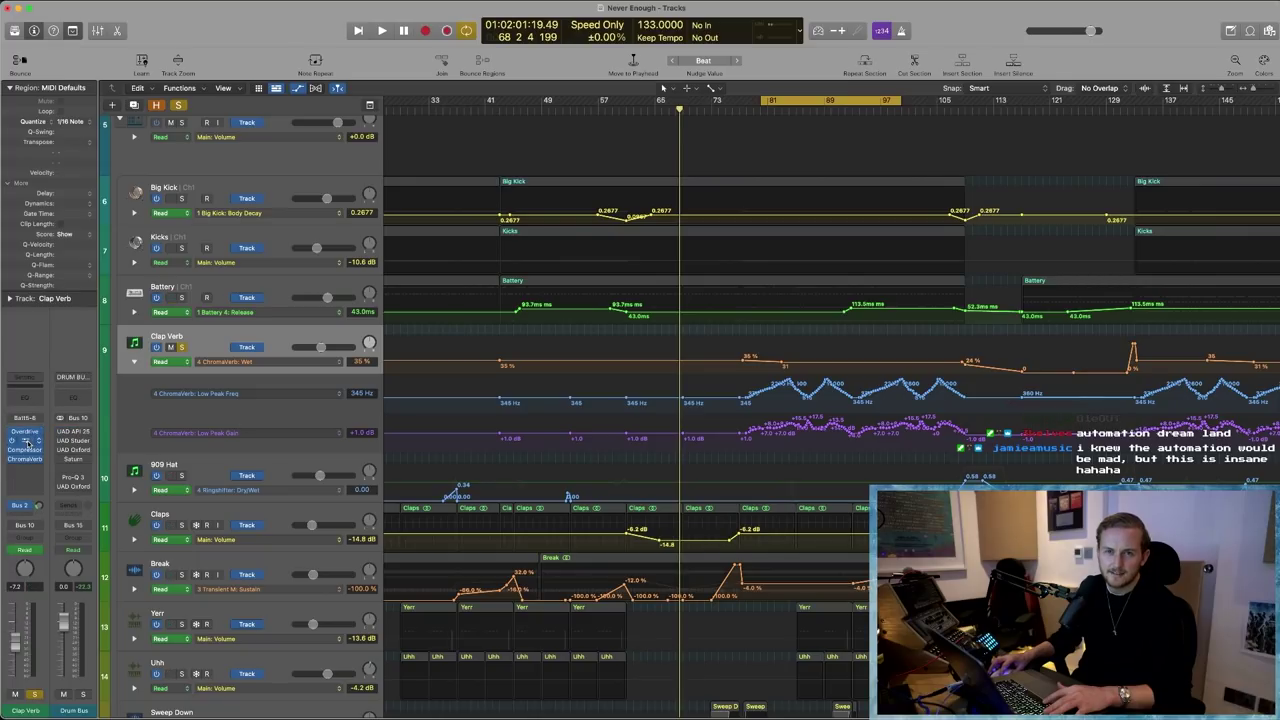
{"action": "key", "text": "v"}
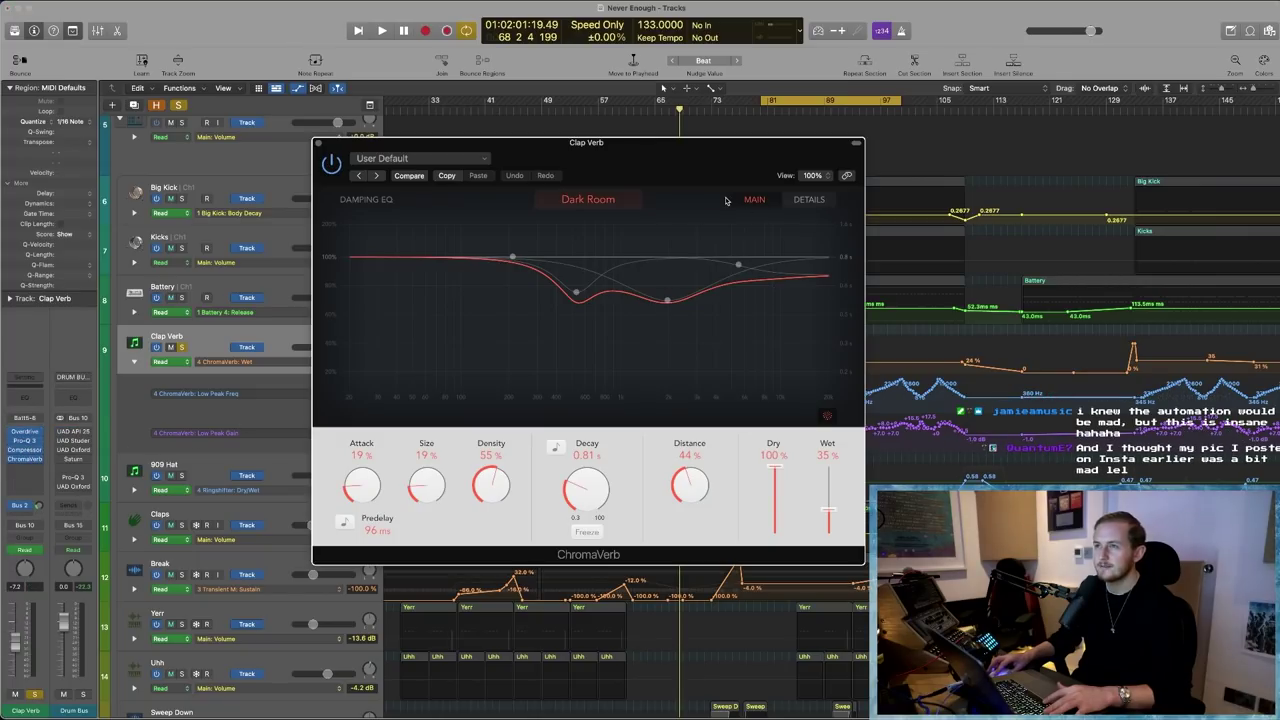
{"action": "left_click", "coordinate": [822, 204]}
- Audition the cycled Clap Verb while watching ChromaVerb's automated Output EQ peak, and close the plug-in window
{"action": "key", "text": "space"}
{"action": "left_click_drag", "start_coordinate": [697, 167], "coordinate": [590, 172]}
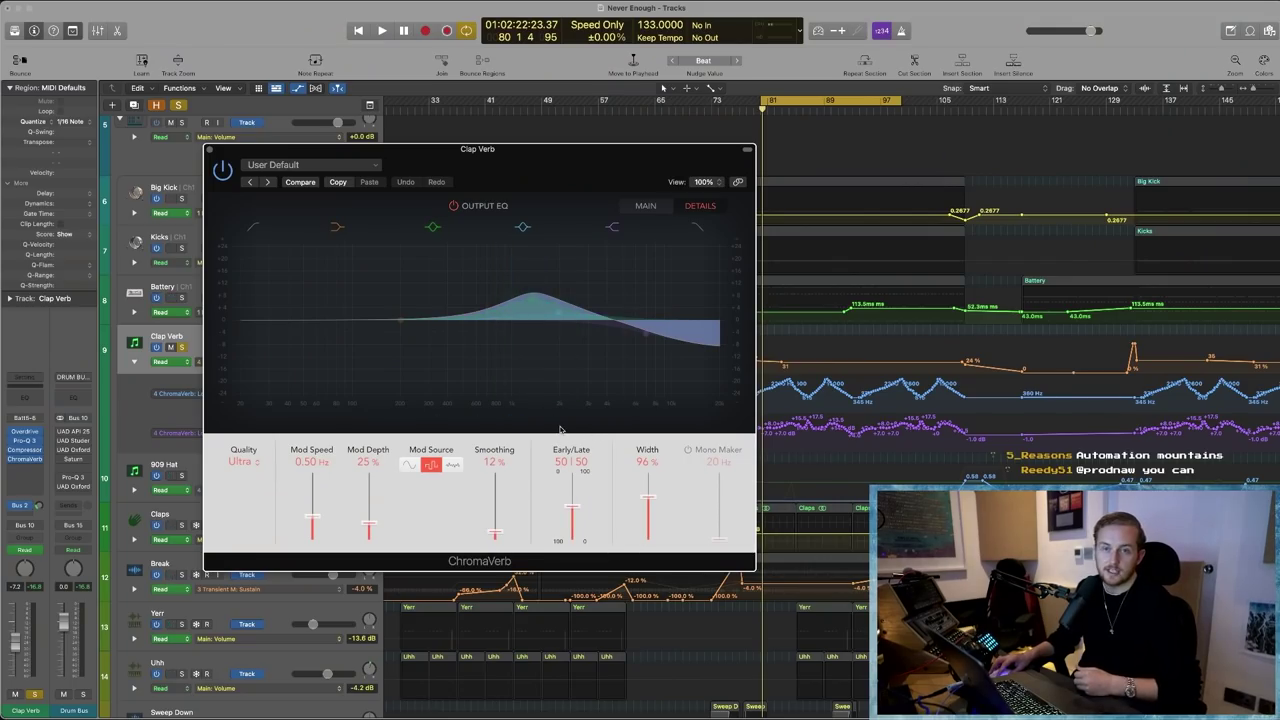
{"action": "key", "text": "space"}
{"action": "left_click_drag", "start_coordinate": [540, 285], "coordinate": [577, 285]}
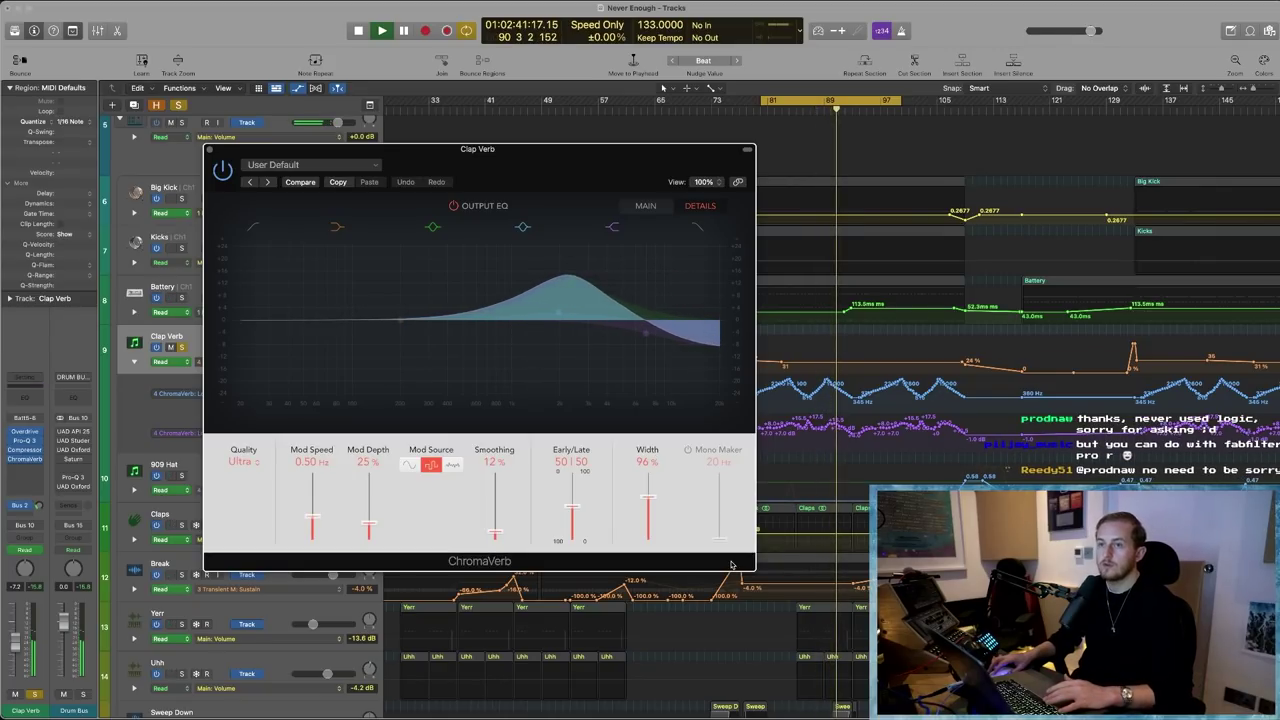
{"action": "left_click", "coordinate": [209, 150]}
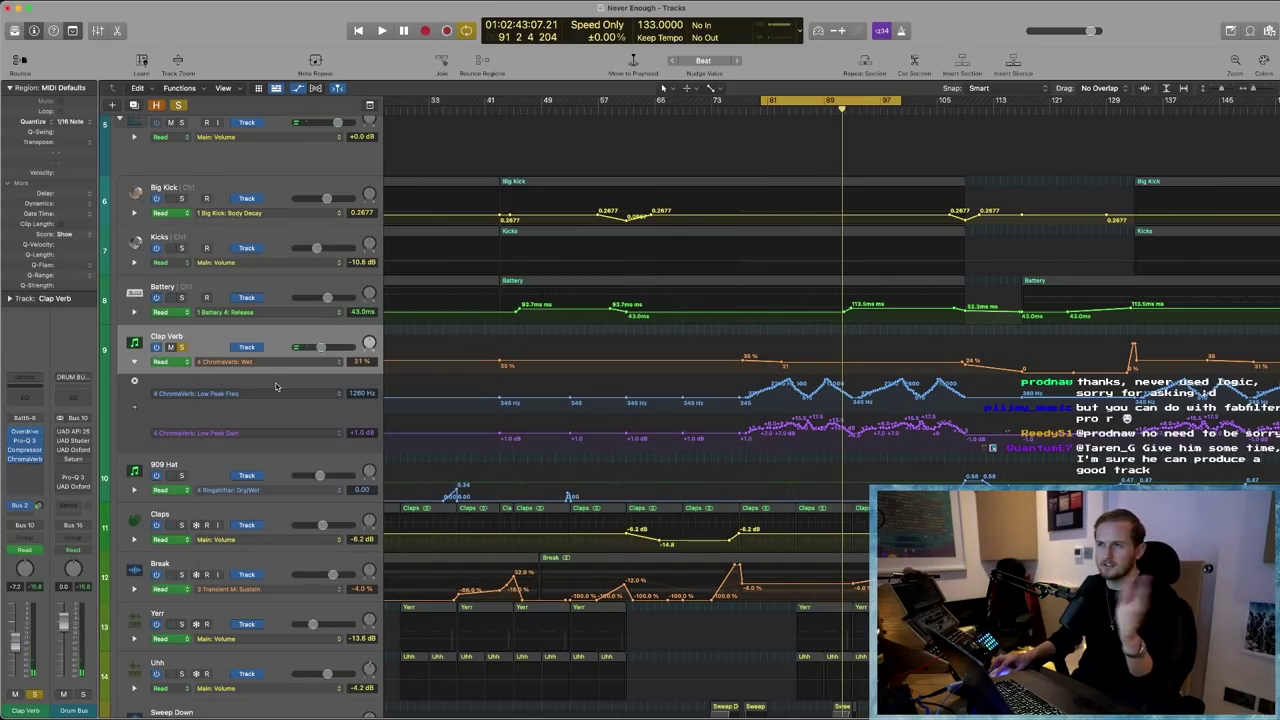
- Solo the Drum Bus and audition the cycled section while reviewing the drum tracks' automation lanes
{"action": "scroll", "coordinate": [650, 432], "scroll_direction": "up", "scroll_amount": 5}
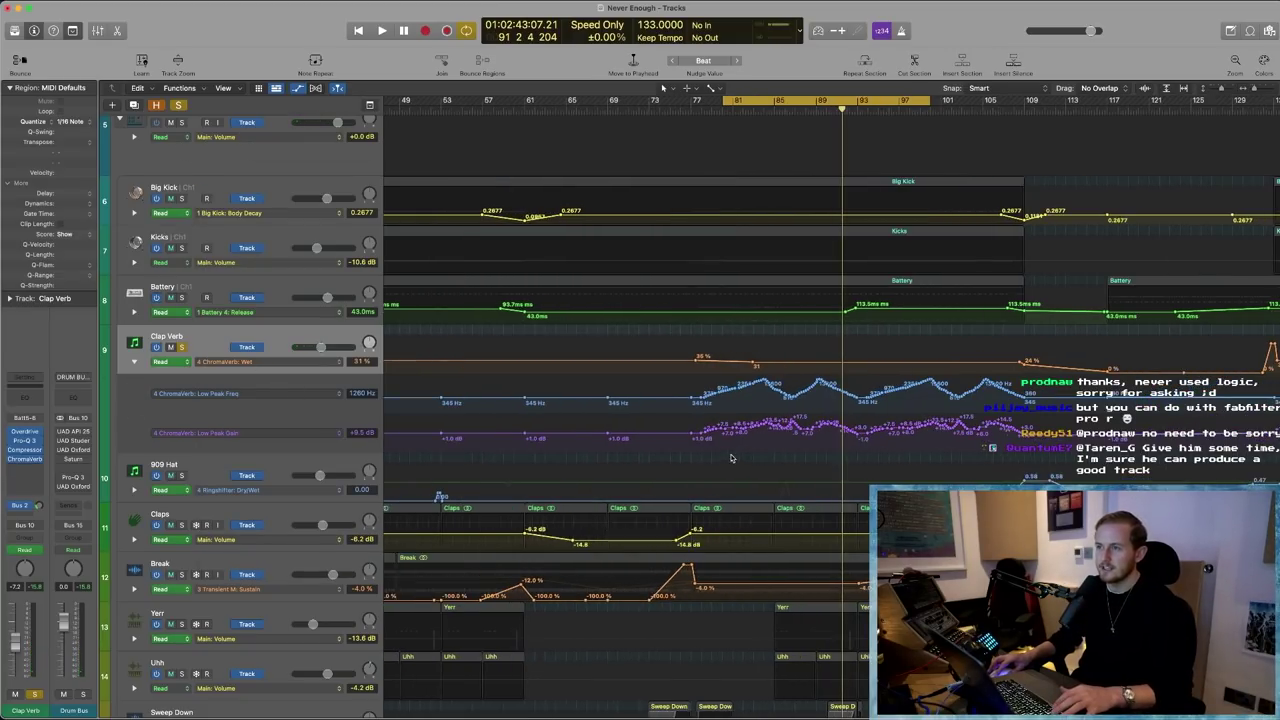
{"action": "scroll", "coordinate": [650, 432], "scroll_direction": "left", "scroll_amount": 2}
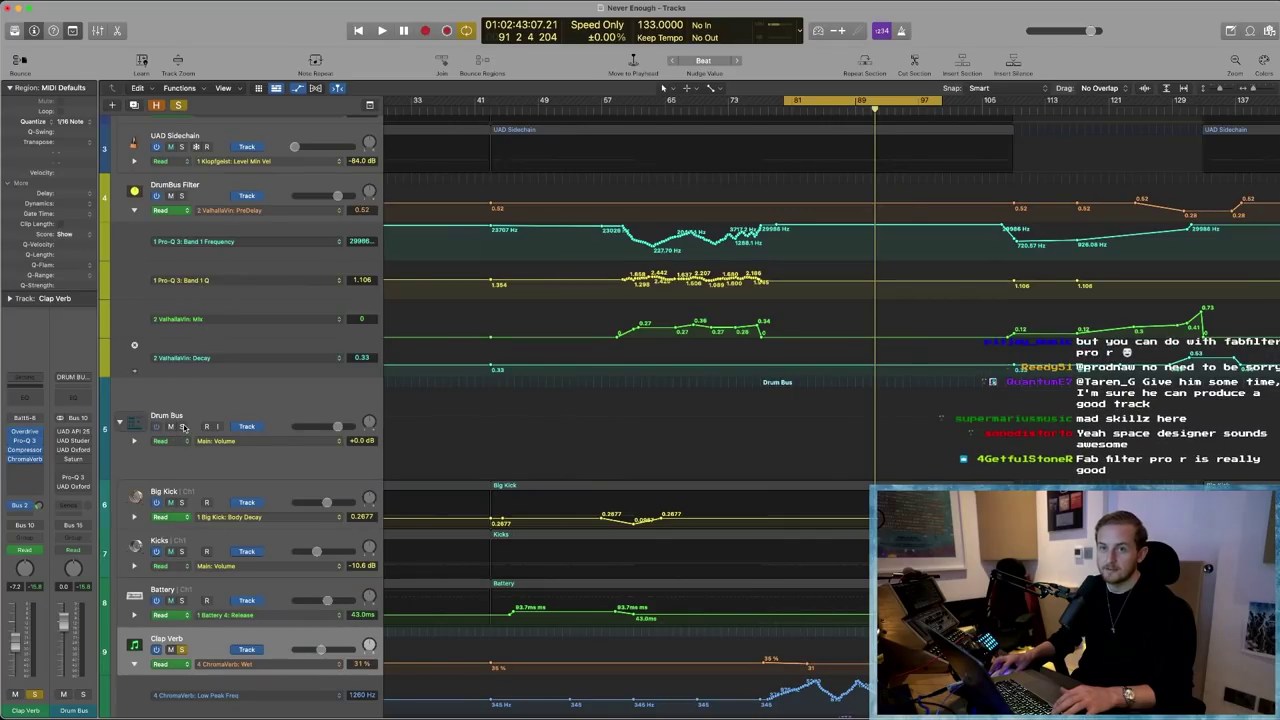
{"action": "left_click", "coordinate": [182, 427]}
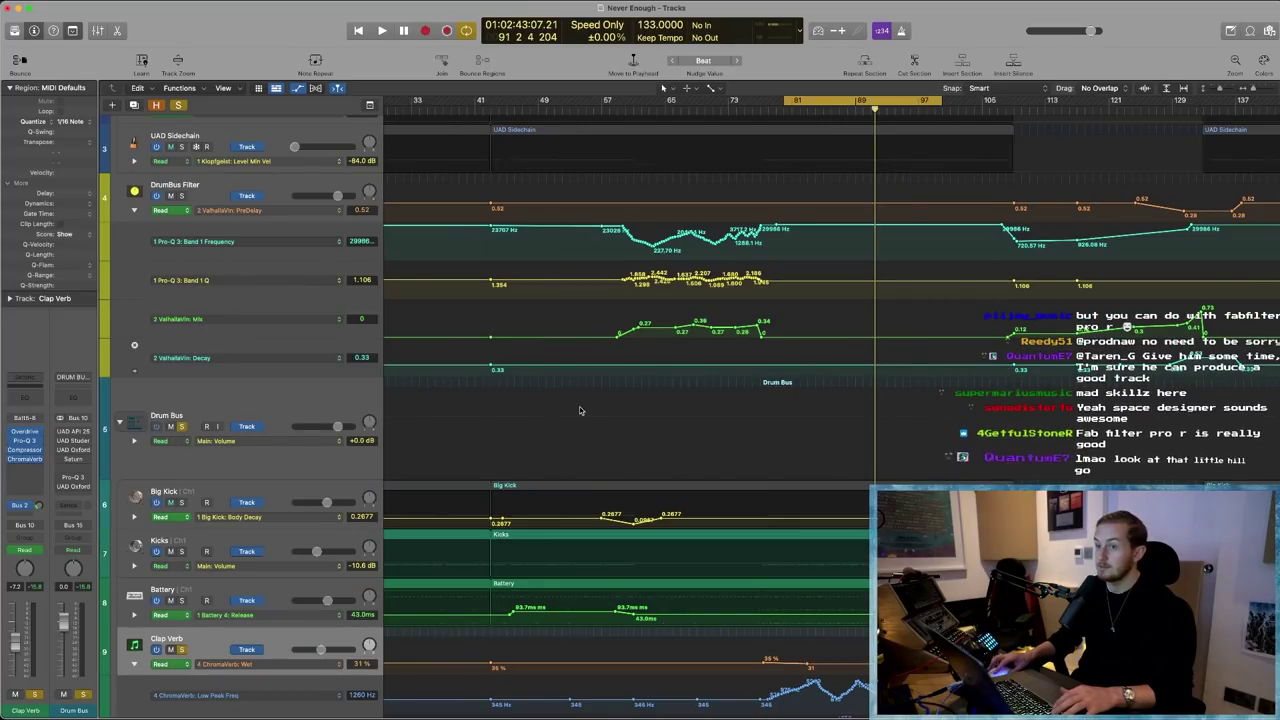
{"action": "scroll", "coordinate": [380, 420], "scroll_direction": "down", "scroll_amount": 3}
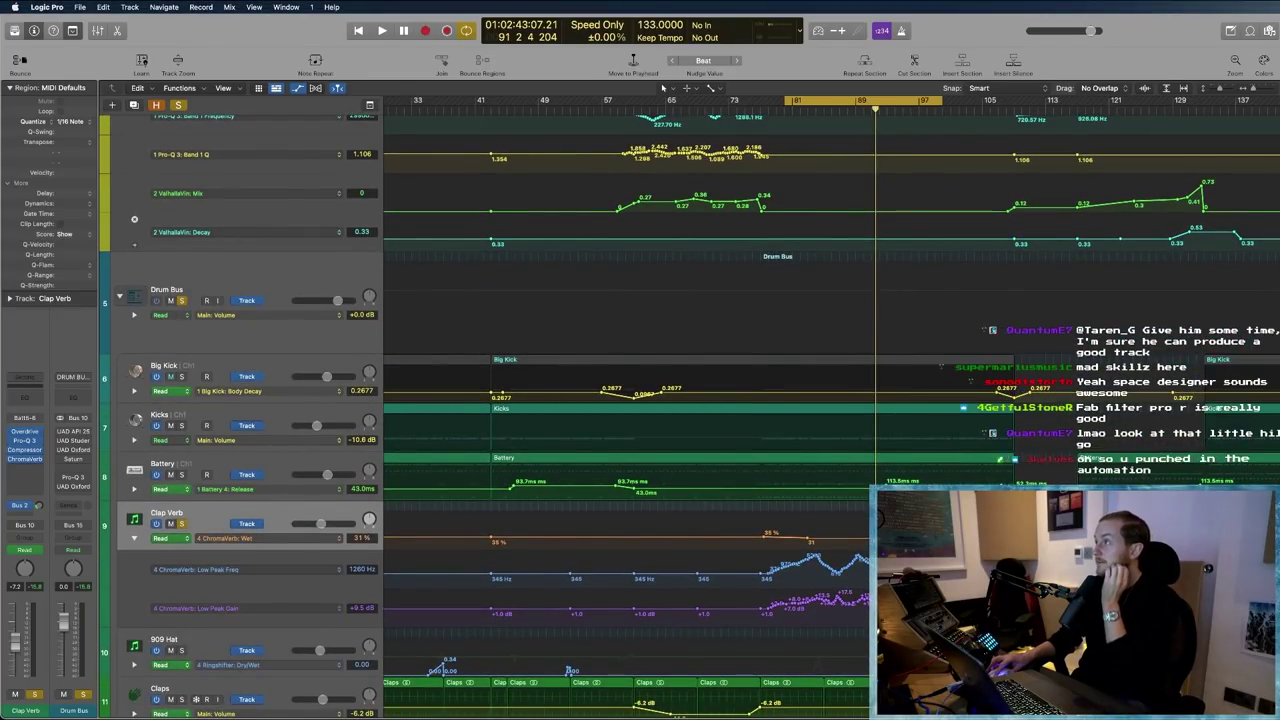
{"action": "key", "text": "space"}
{"action": "scroll", "coordinate": [640, 400], "scroll_direction": "down", "scroll_amount": 2}
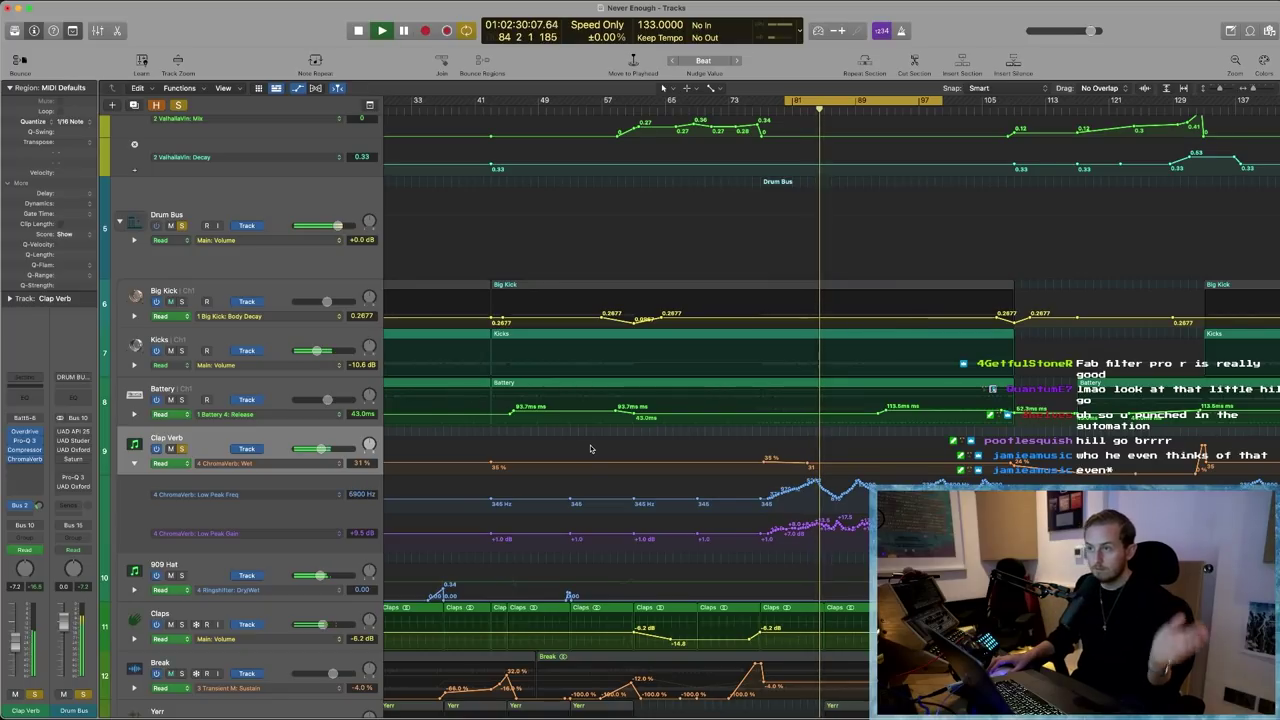
{"action": "scroll", "coordinate": [816, 463], "scroll_direction": "up", "scroll_amount": 5}
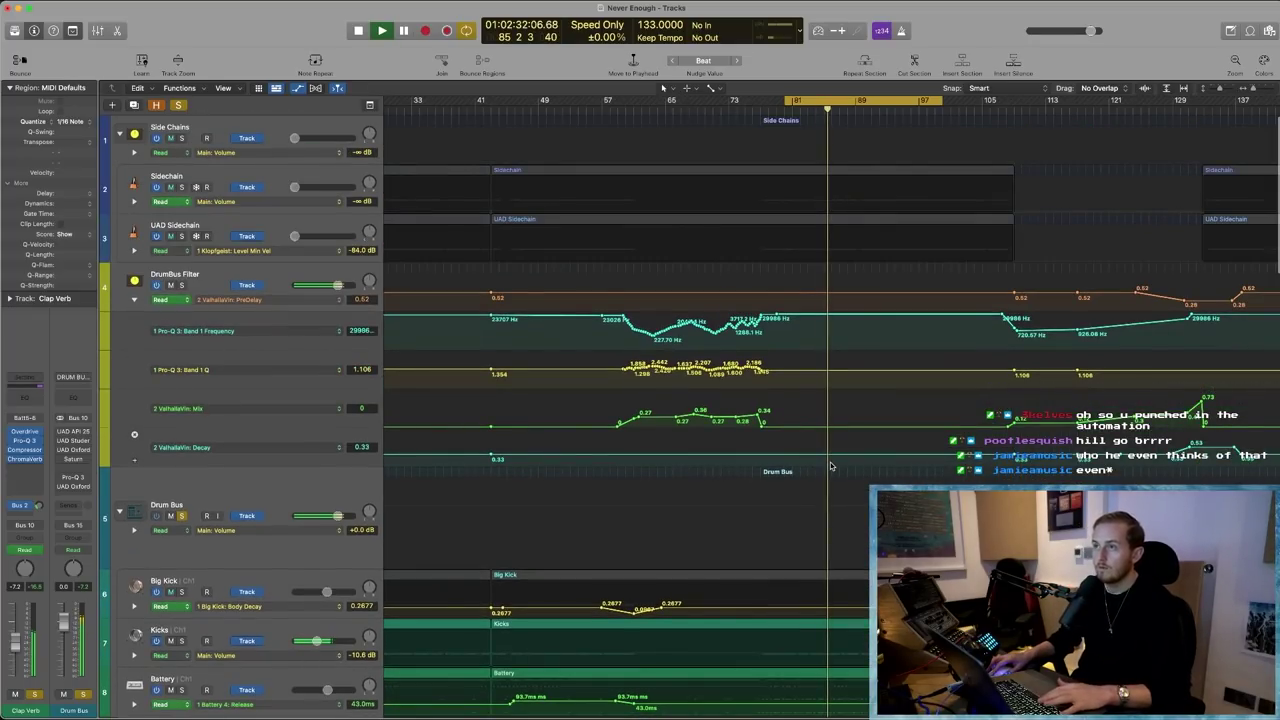
{"action": "scroll", "coordinate": [820, 464], "scroll_direction": "down", "scroll_amount": 6}
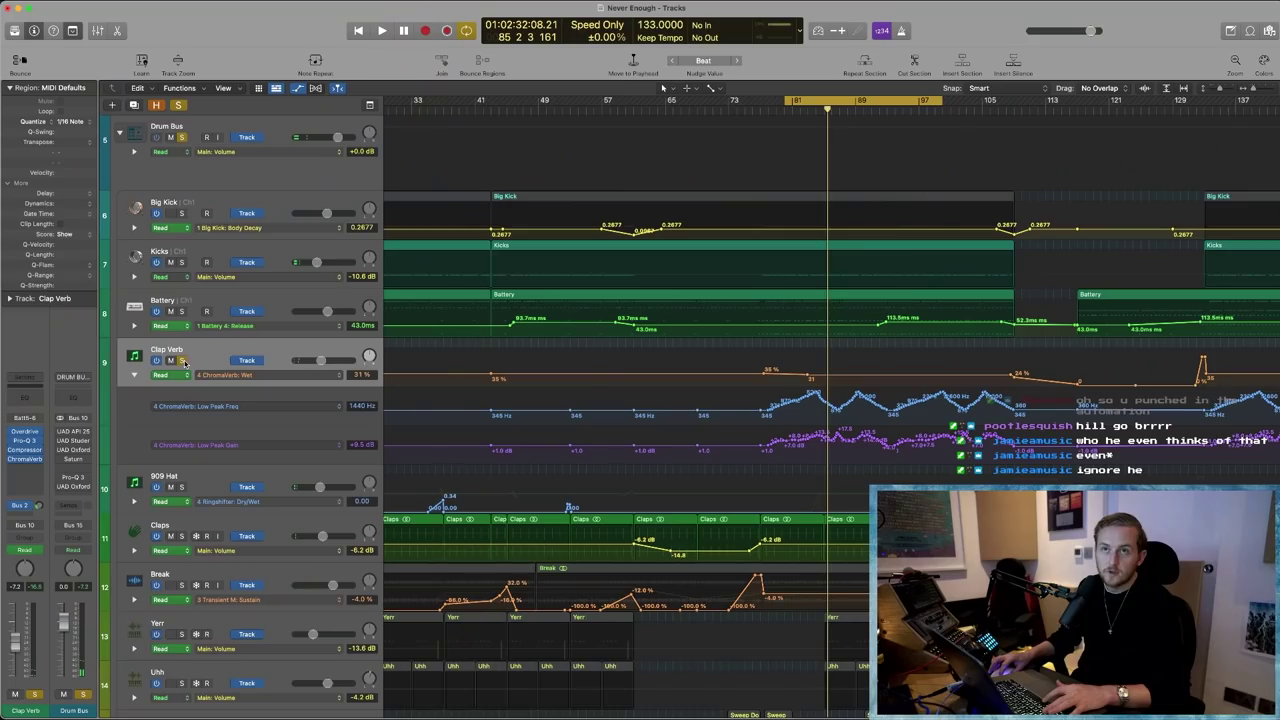
- Clear the solos, and show the automation lanes of 909 Hat instead of those of Clap Verb
{"action": "key", "text": "super+a"}
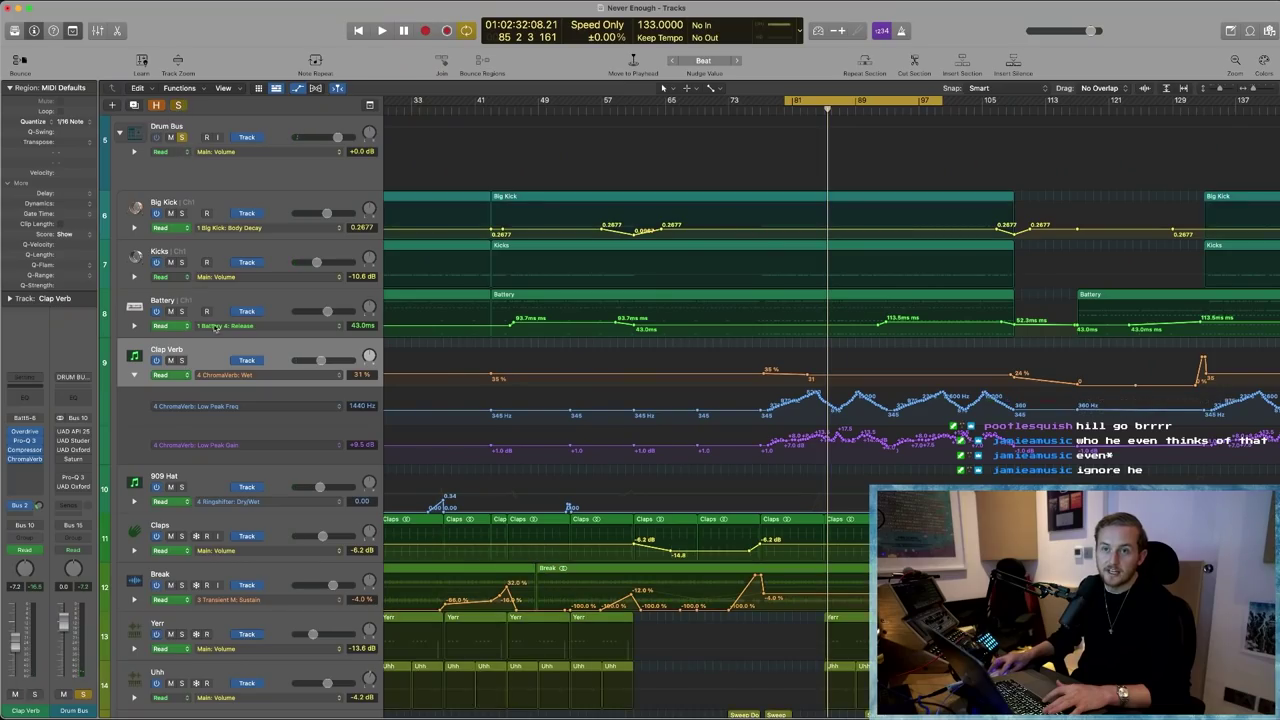
{"action": "left_click", "coordinate": [135, 375]}
{"action": "left_click", "coordinate": [135, 422]}
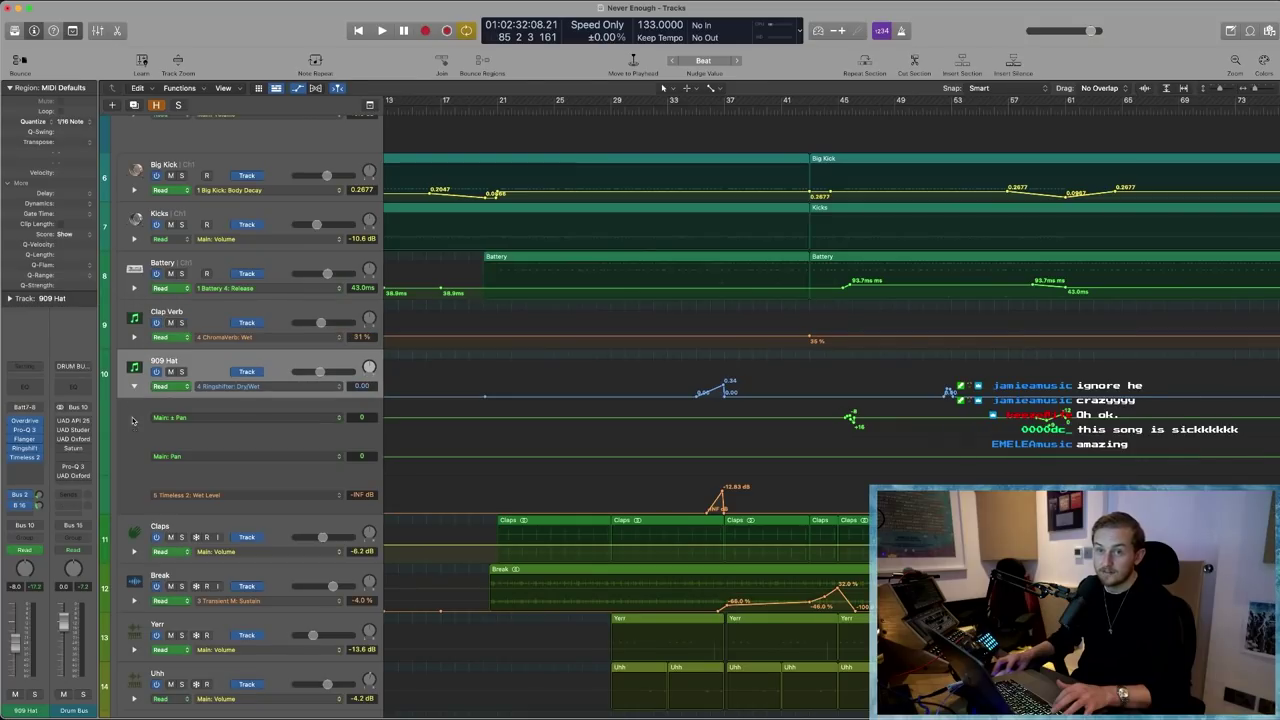
- Open Ringshifter on 909 Hat and audition the soloed track from about bar 35
{"action": "left_click_drag", "start_coordinate": [740, 139], "coordinate": [324, 121]}
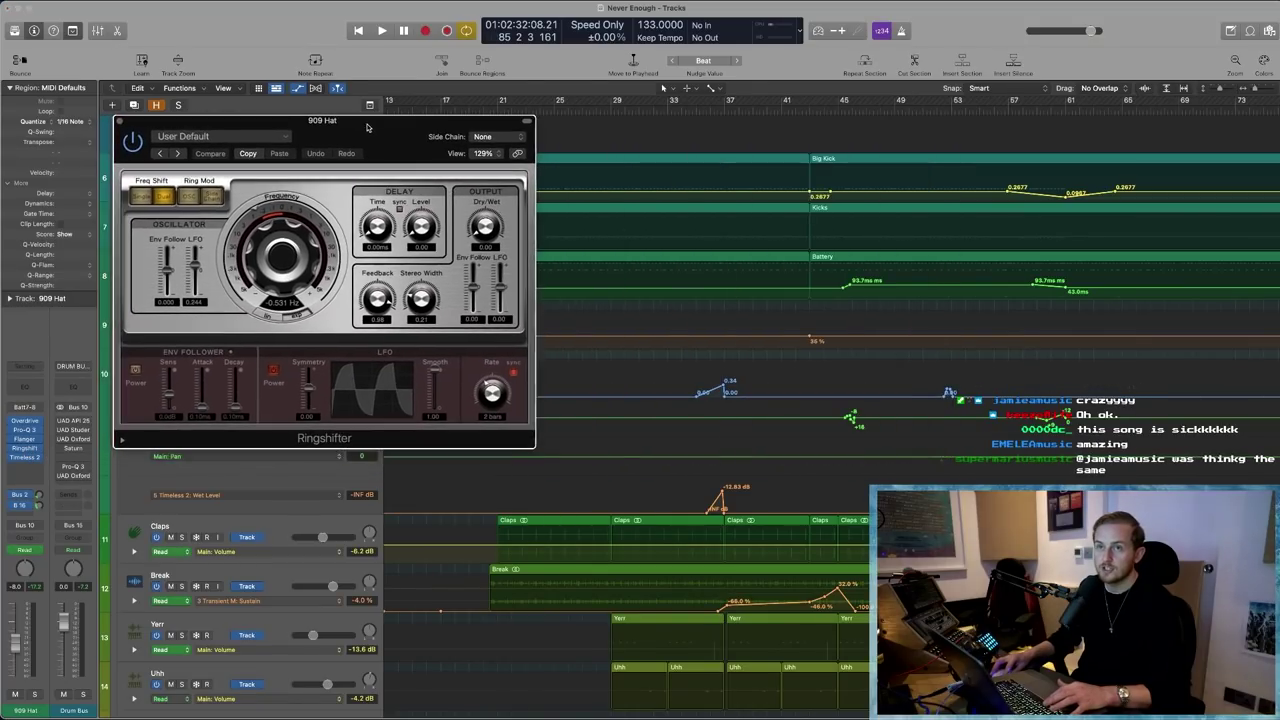
{"action": "left_click", "coordinate": [696, 112]}
{"action": "key", "text": "space"}
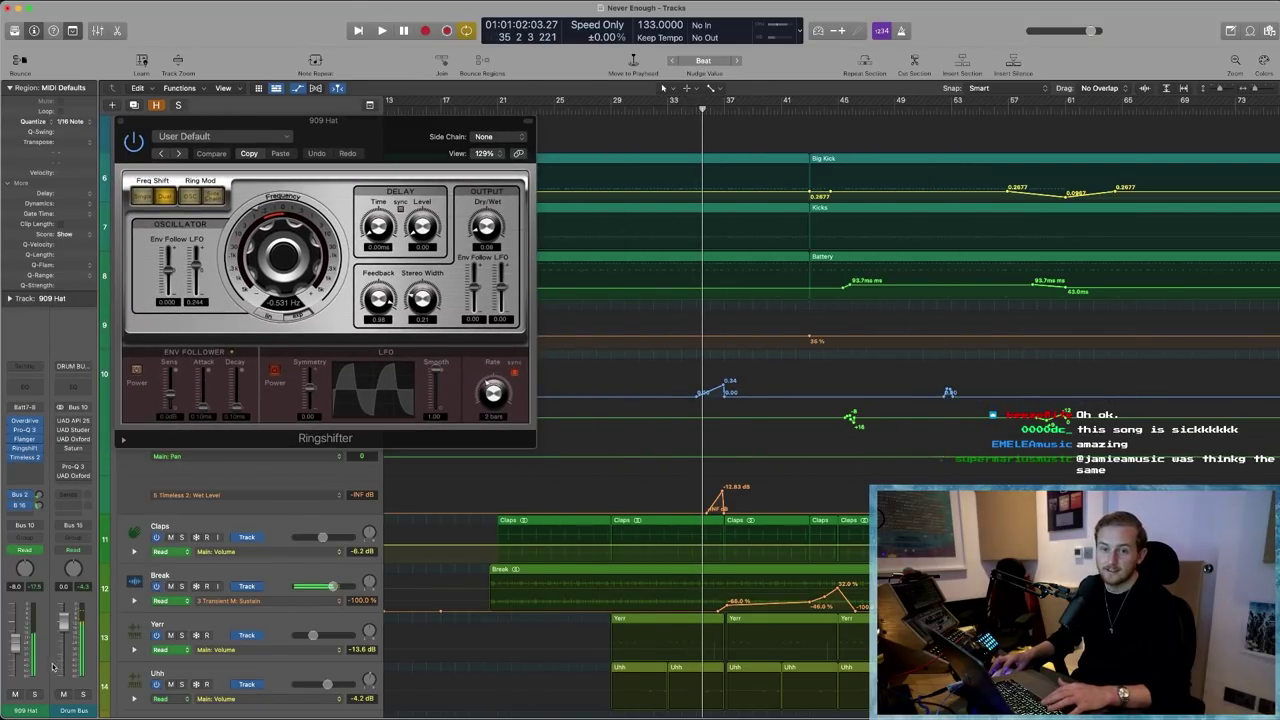
{"action": "left_click", "coordinate": [35, 695]}
{"action": "key", "text": "space"}
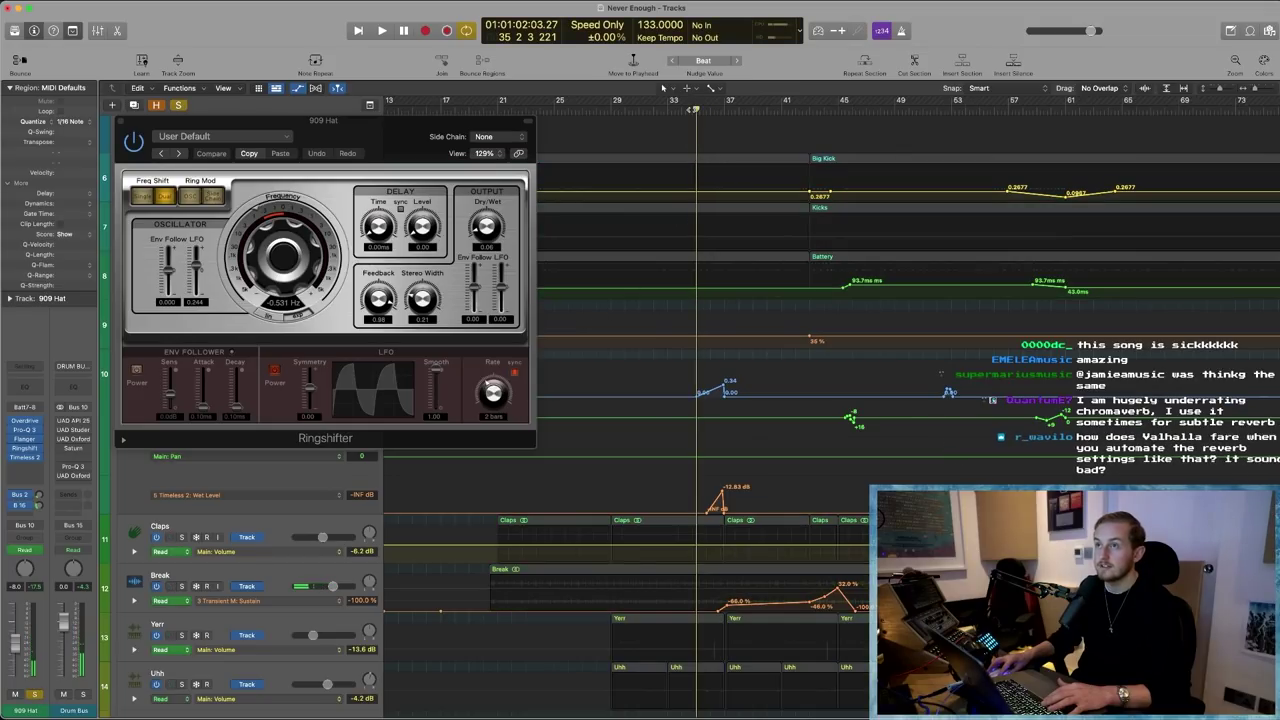
- Open Timeless 2 on 909 Hat below Ringshifter and locate its wet level automation ramp near bar 36
{"action": "left_click", "coordinate": [24, 456]}
{"action": "left_click_drag", "start_coordinate": [733, 142], "coordinate": [335, 462]}
{"action": "left_click", "coordinate": [720, 479]}
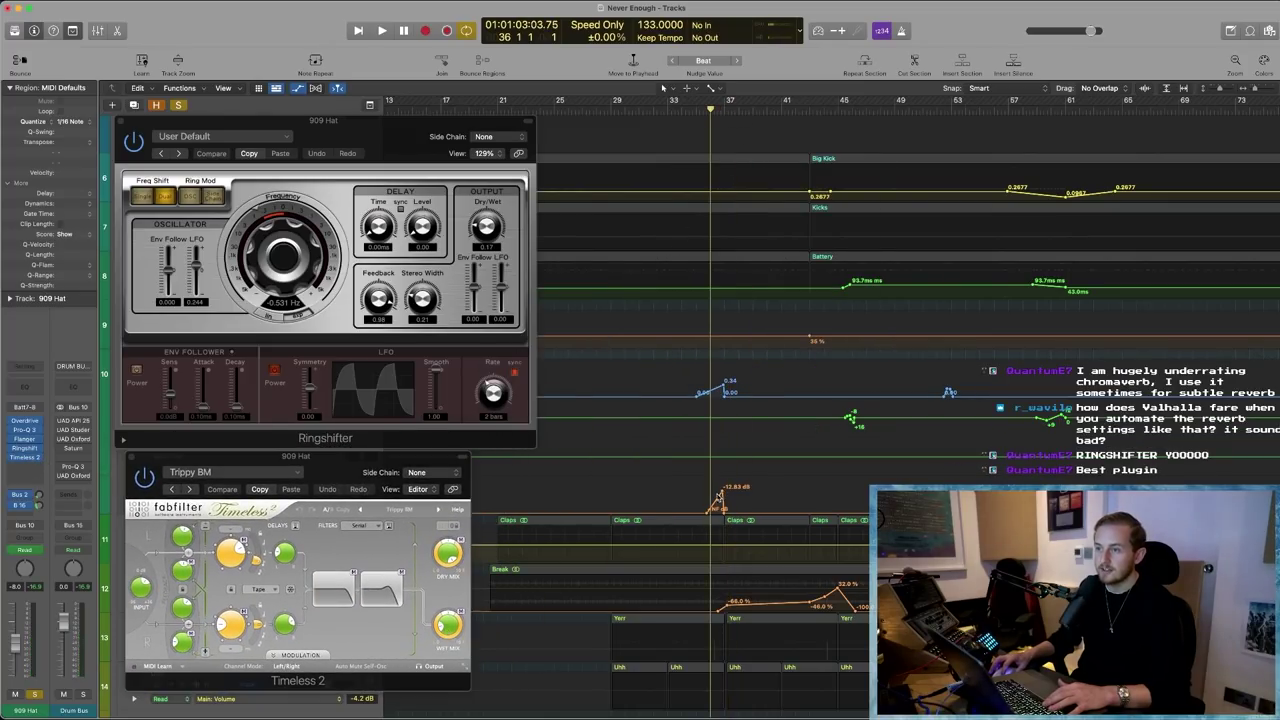
- Examine the 909 Hat's Ringshifter and Timeless 2 automation ramps before bar 37 up close, and audition them
{"action": "key", "text": "super+Right"}
{"action": "key", "text": "super+Right"}
{"action": "key", "text": "super+Right"}
{"action": "key", "text": "super+Right"}
{"action": "key", "text": "super+Right"}
{"action": "key", "text": "super+Right"}
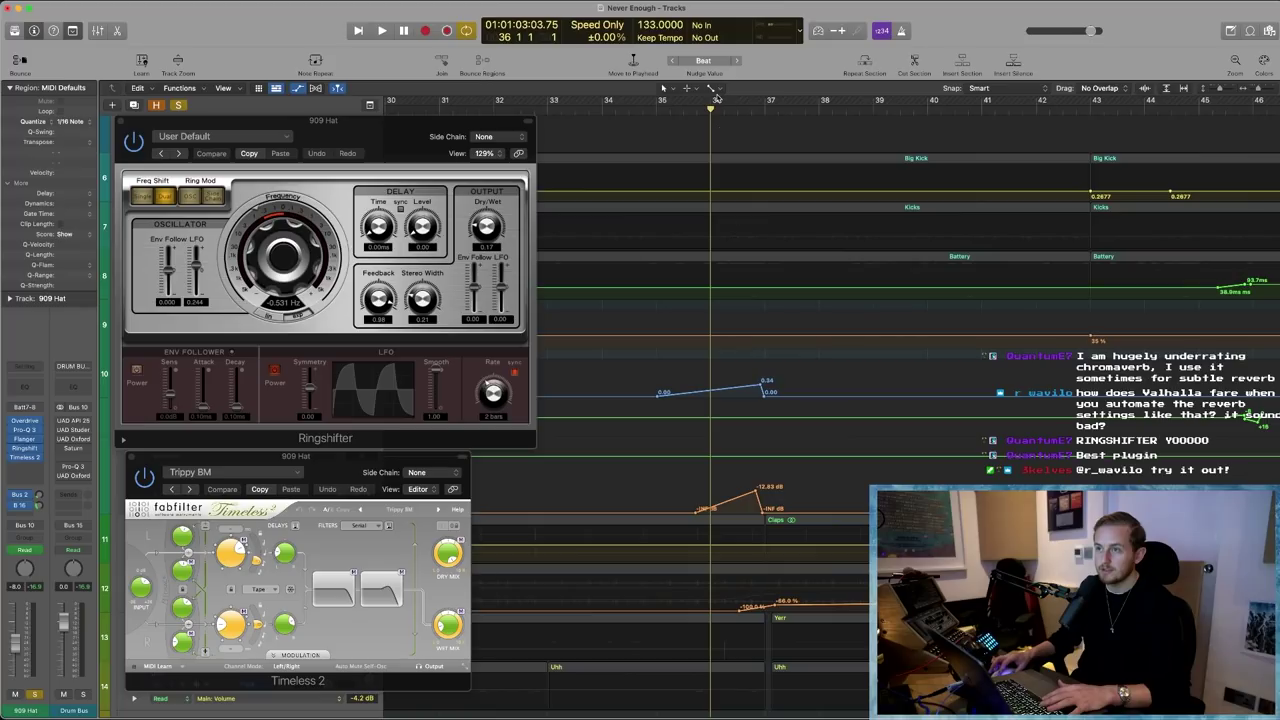
{"action": "key", "text": "comma"}
{"action": "key", "text": "space"}
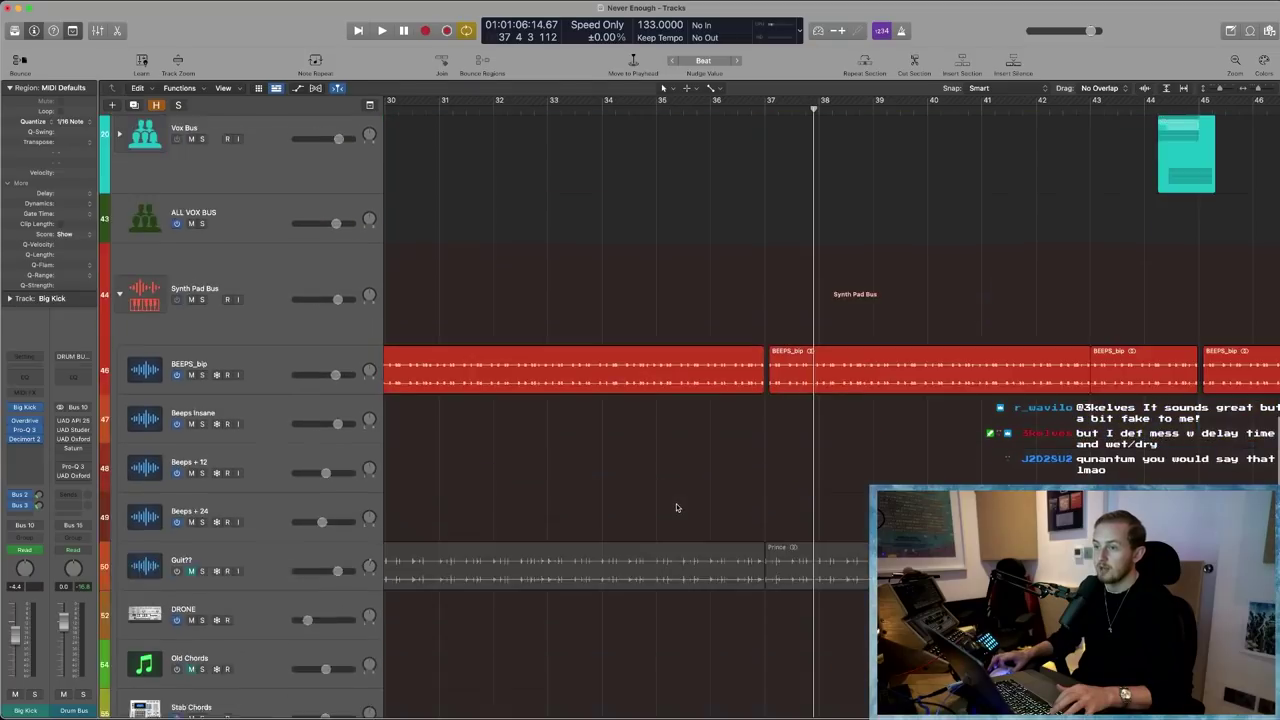
- Examine the Tamb and Tamb 2 regions and their fade-ins just before bar 37 up close, within the drum tracks
{"action": "scroll", "coordinate": [676, 503], "scroll_direction": "down", "scroll_amount": 3}
{"action": "scroll", "coordinate": [676, 503], "scroll_direction": "up", "scroll_amount": 5}
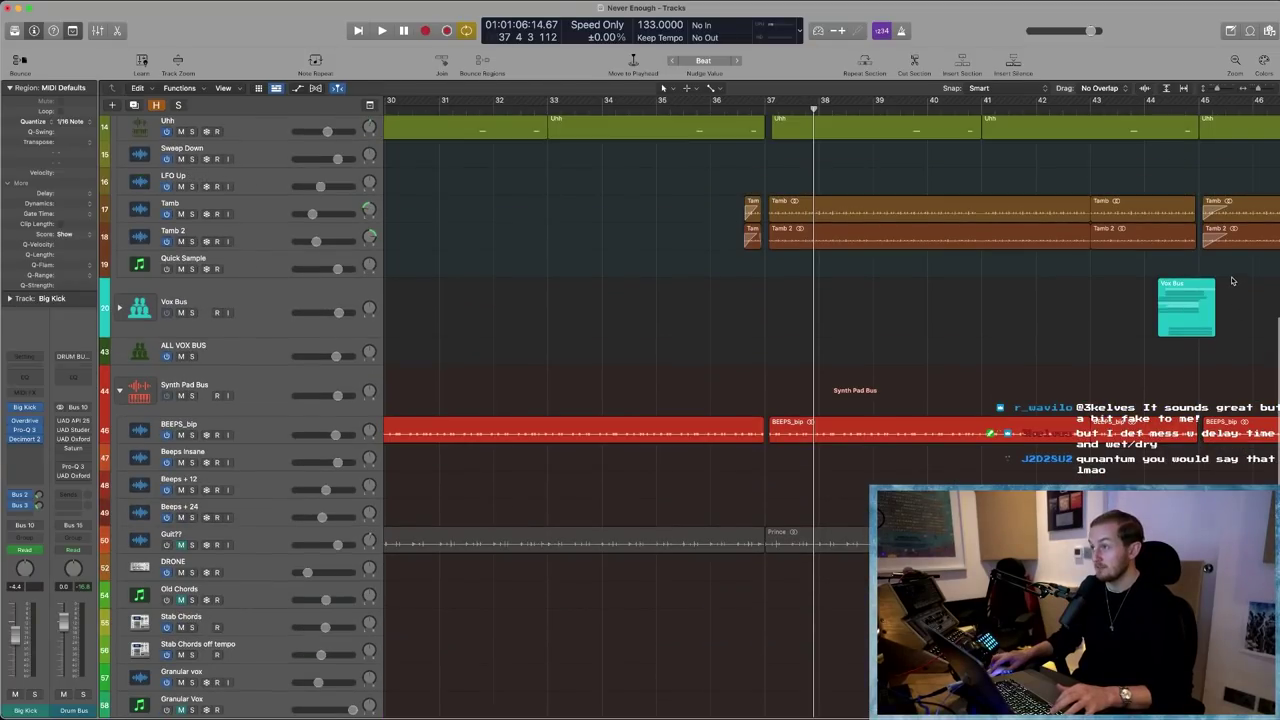
{"action": "scroll", "coordinate": [609, 392], "scroll_direction": "up", "scroll_amount": 6}
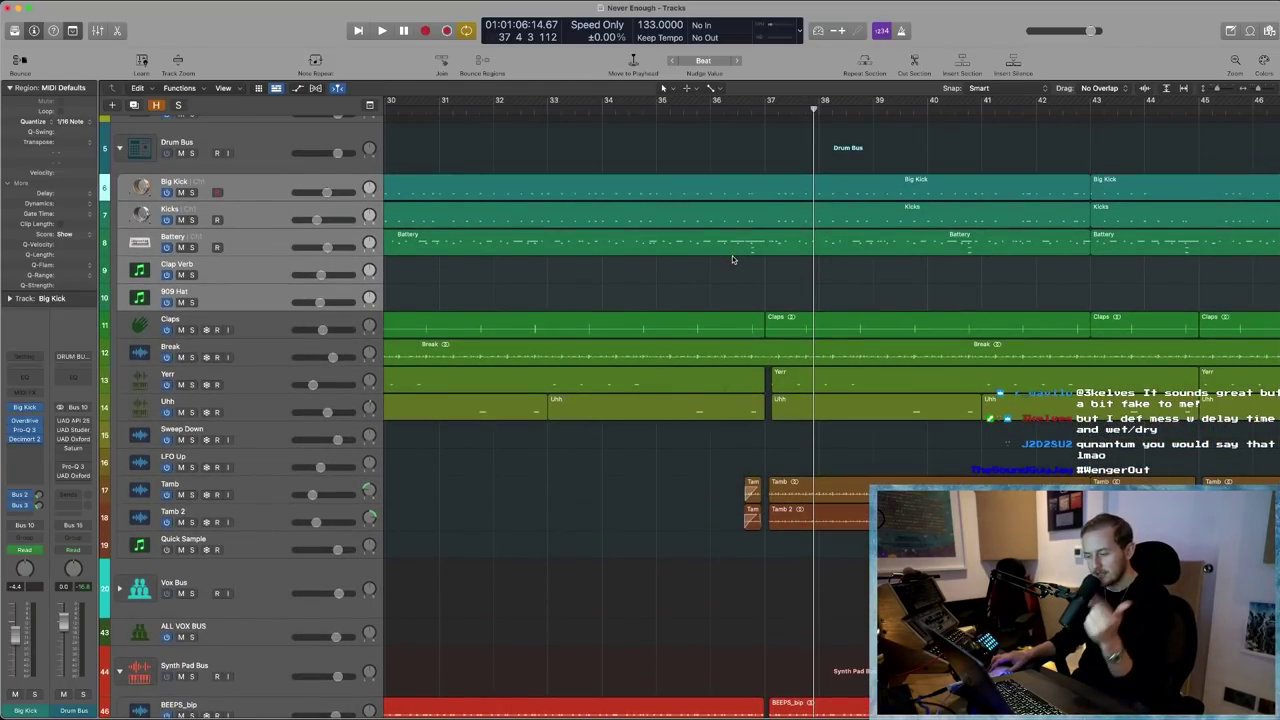
{"action": "scroll", "coordinate": [745, 290], "scroll_direction": "up", "scroll_amount": 1}
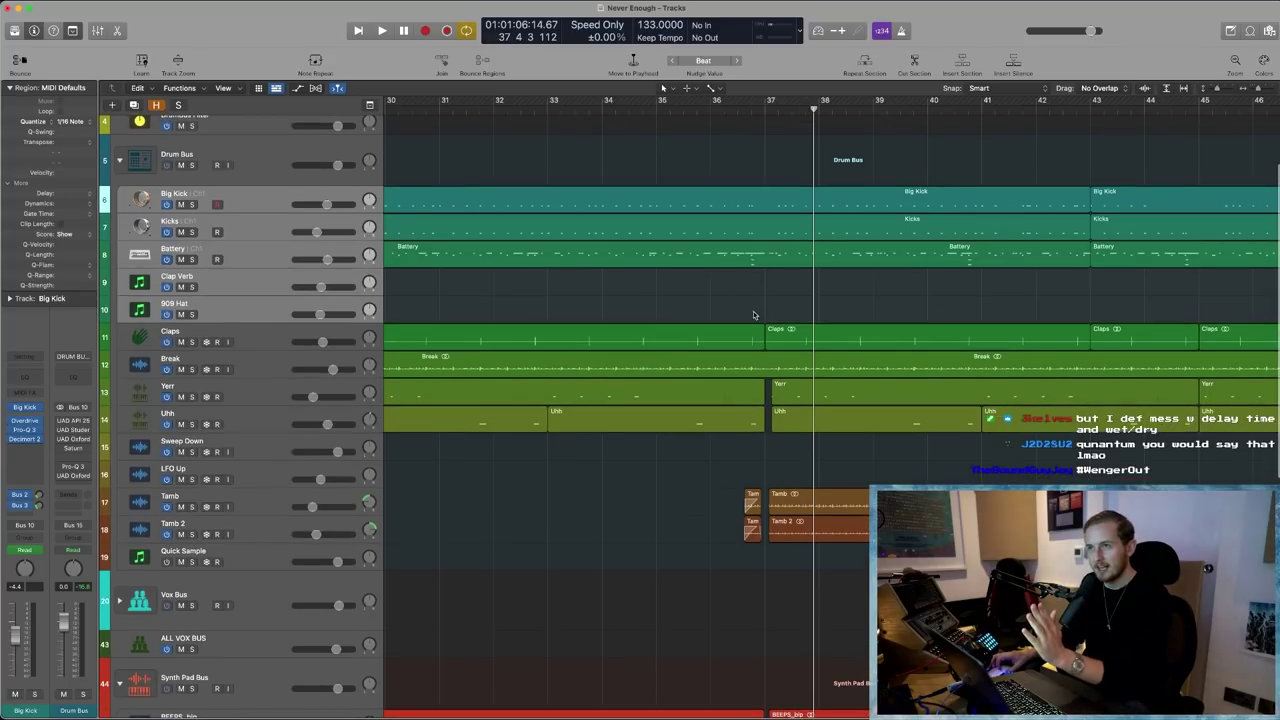
{"action": "left_click", "coordinate": [720, 467], "text": "ctrl+alt"}
{"action": "left_click_drag", "start_coordinate": [722, 467], "coordinate": [775, 562]}
{"action": "left_click_drag", "start_coordinate": [497, 351], "coordinate": [543, 403]}
{"action": "left_click", "coordinate": [606, 414]}
{"action": "scroll", "coordinate": [606, 414], "scroll_direction": "up", "scroll_amount": 3}
{"action": "scroll", "coordinate": [716, 334], "scroll_direction": "up", "scroll_amount": 5}
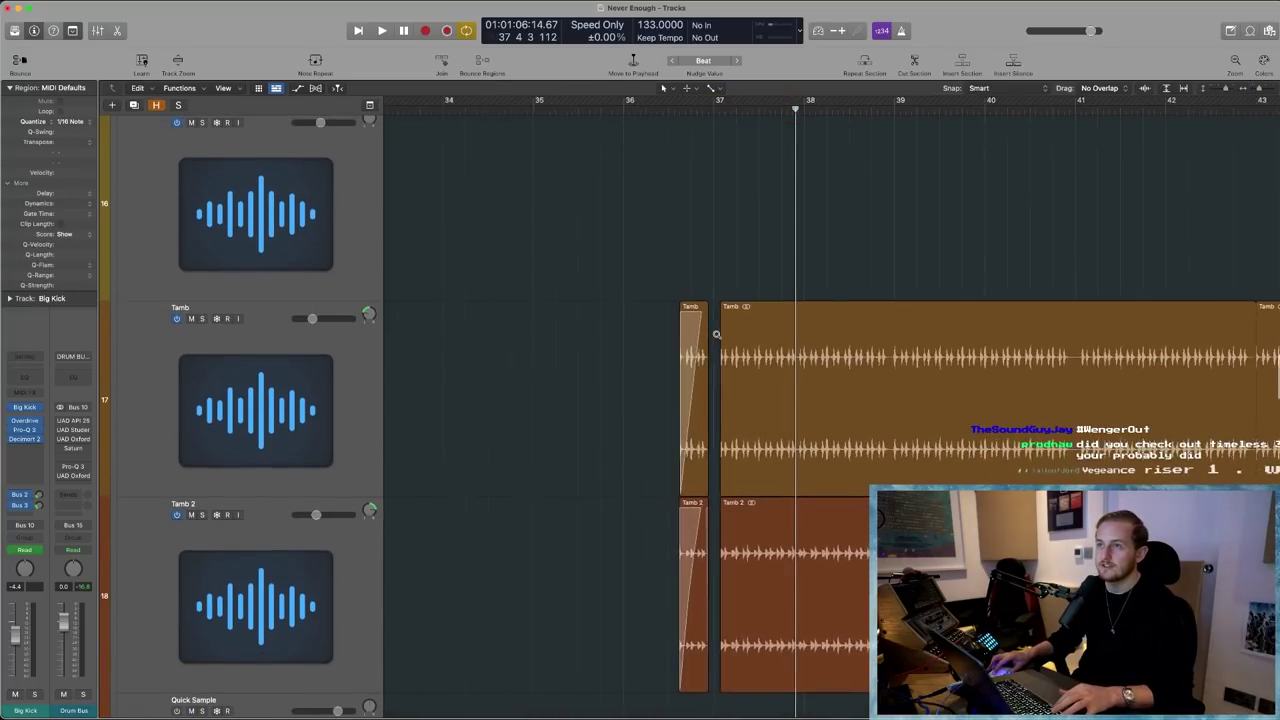
{"action": "scroll", "coordinate": [716, 334], "scroll_direction": "left", "scroll_amount": 3}
{"action": "scroll", "coordinate": [595, 219], "scroll_direction": "down", "scroll_amount": 6}
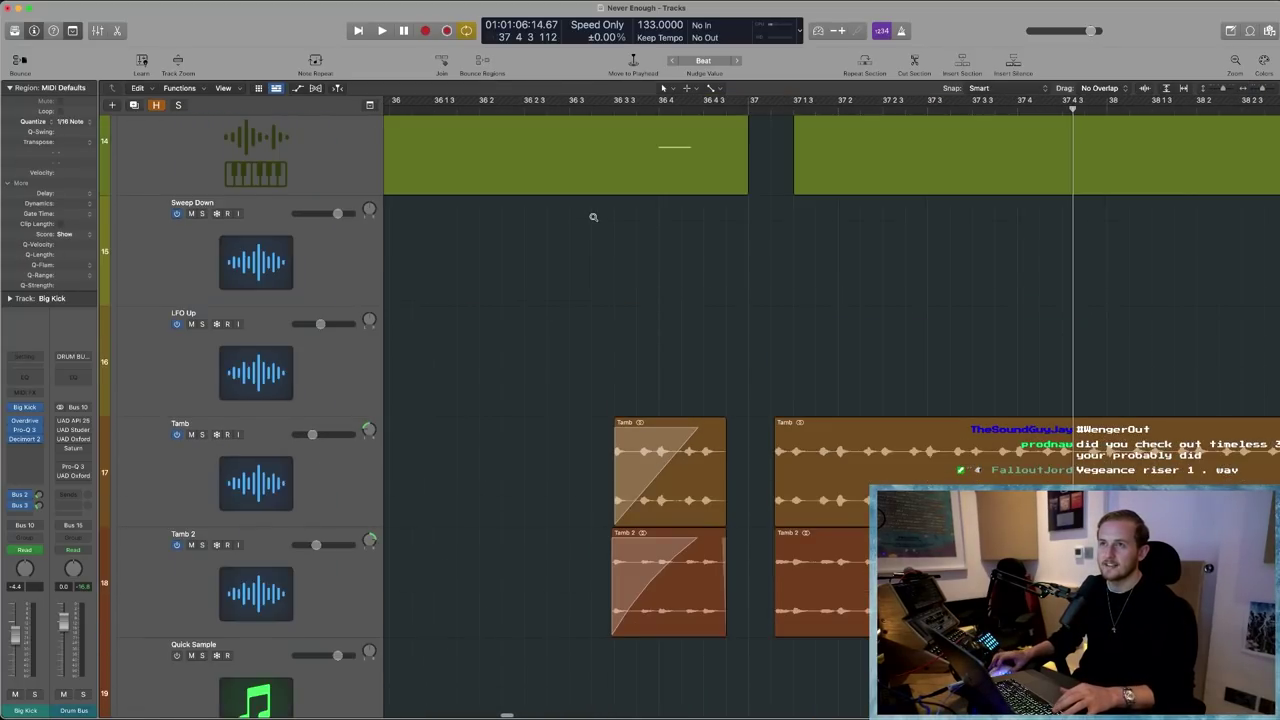
{"action": "scroll", "coordinate": [584, 388], "scroll_direction": "up", "scroll_amount": 2}
{"action": "scroll", "coordinate": [584, 388], "scroll_direction": "down", "scroll_amount": 4}
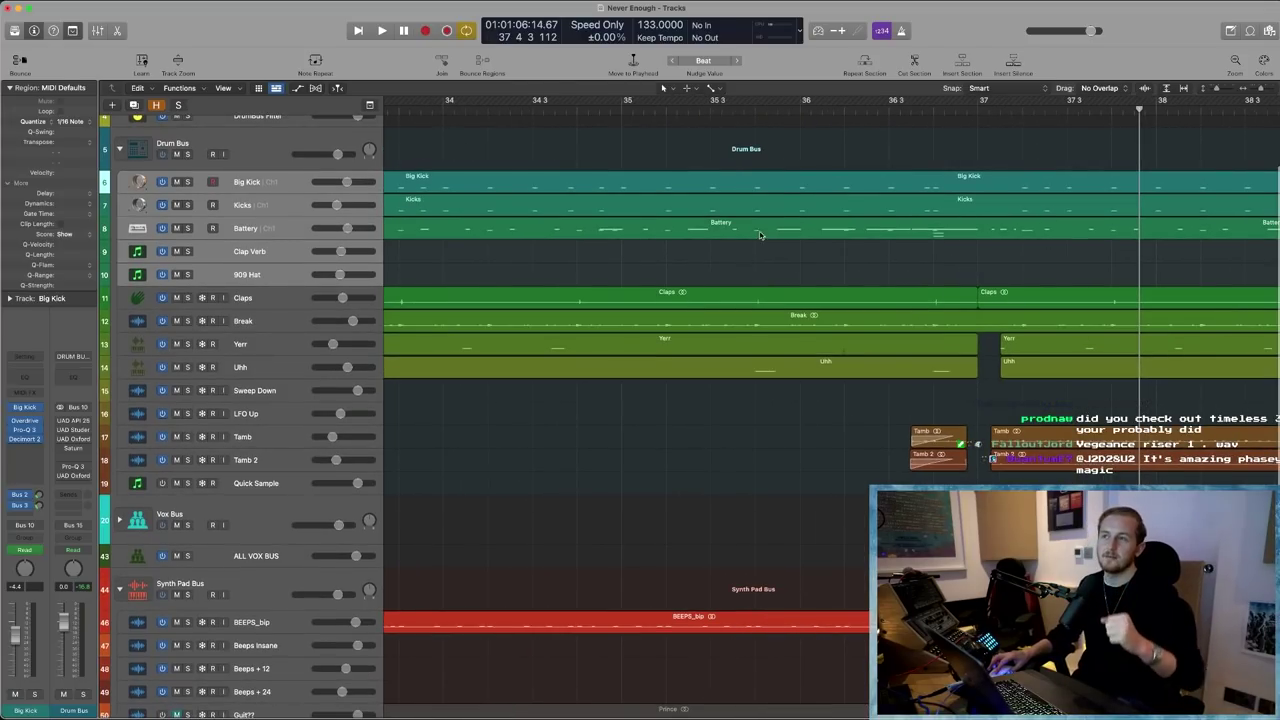
- Solo the Drum Bus together with the Side Chains and DrumBus Filter tracks, and start playback just before bar 36
{"action": "left_click", "coordinate": [802, 100]}
{"action": "scroll", "coordinate": [598, 248], "scroll_direction": "up", "scroll_amount": 3}
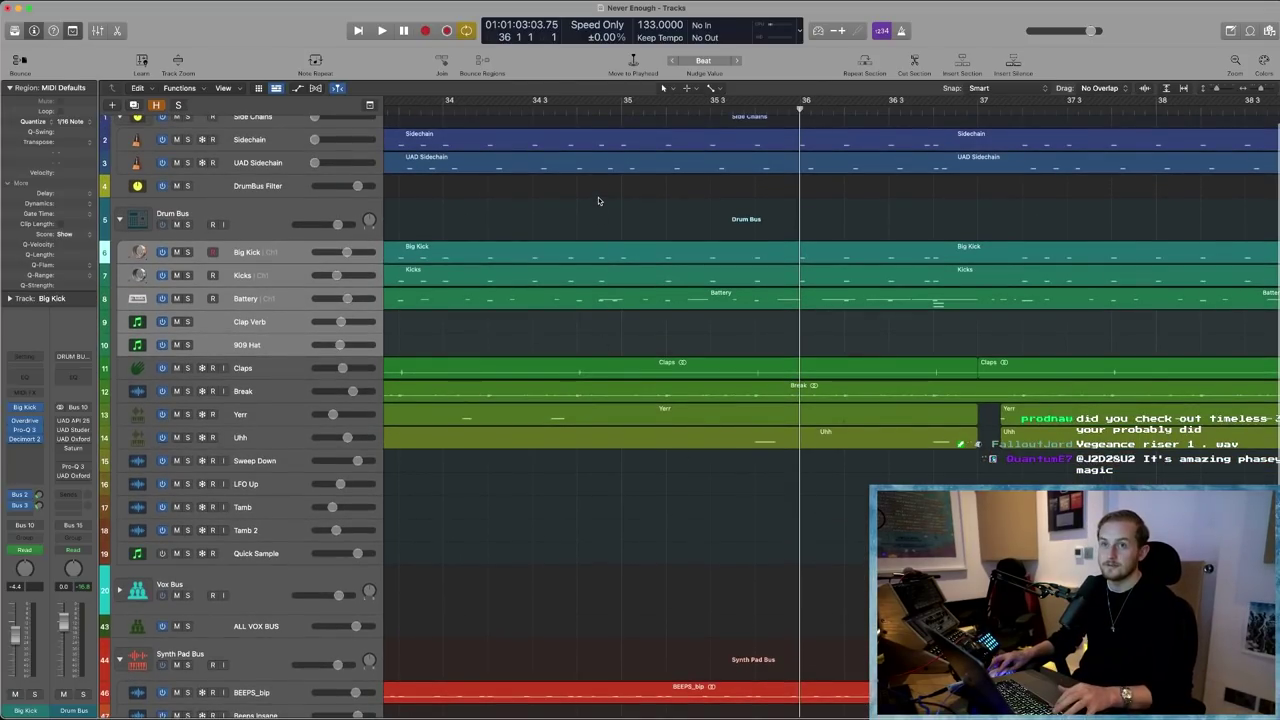
{"action": "left_click", "coordinate": [244, 211]}
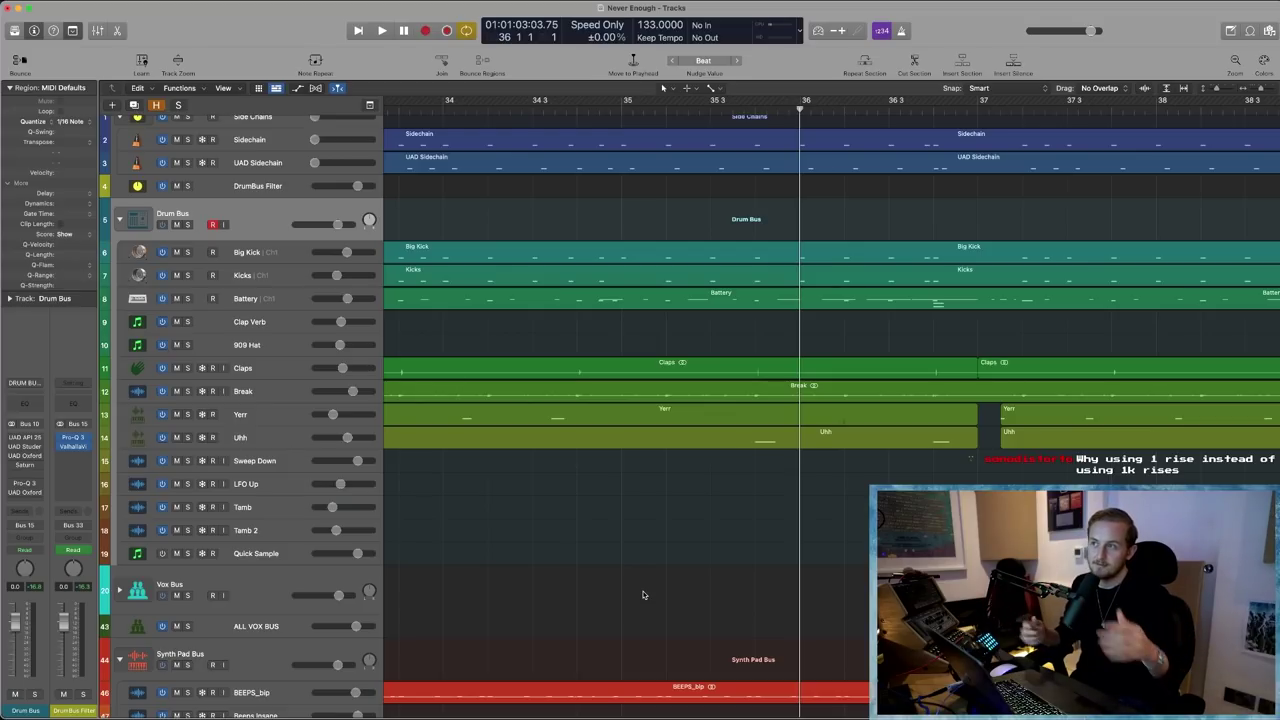
{"action": "scroll", "coordinate": [643, 595], "scroll_direction": "down", "scroll_amount": 1}
{"action": "scroll", "coordinate": [643, 595], "scroll_direction": "right", "scroll_amount": 6}
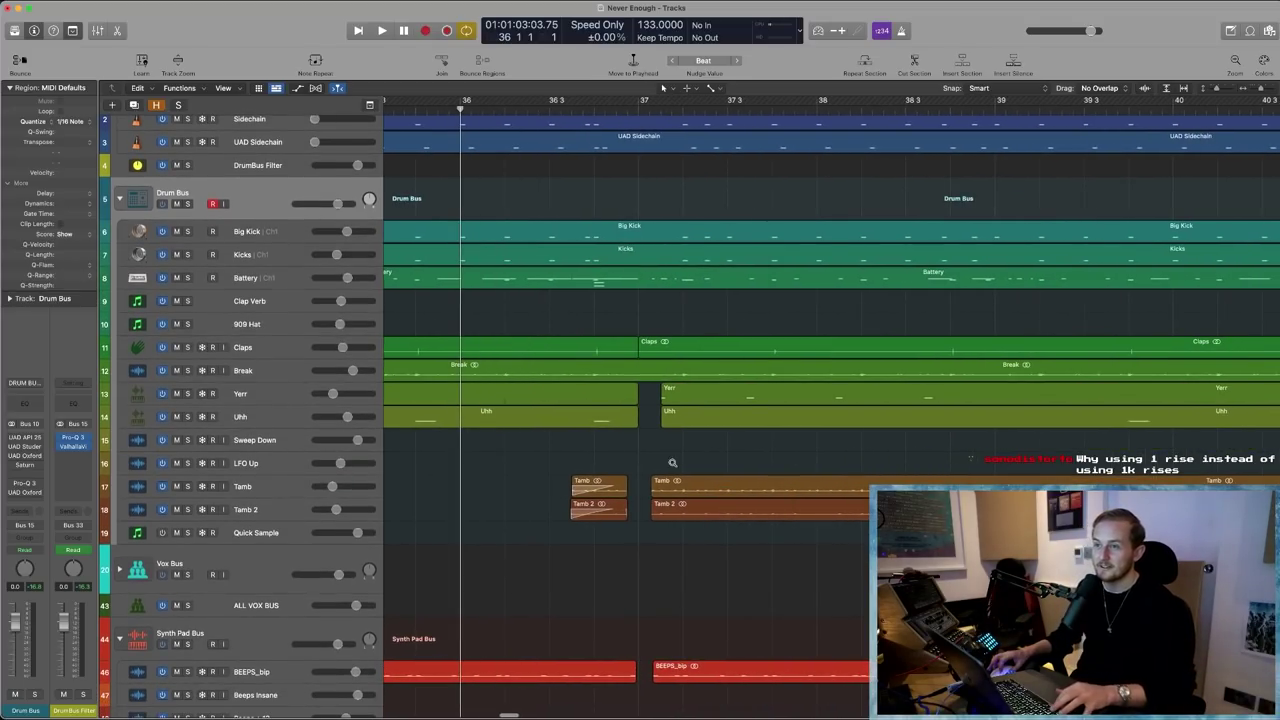
{"action": "scroll", "coordinate": [637, 552], "scroll_direction": "down", "scroll_amount": 2}
{"action": "scroll", "coordinate": [552, 339], "scroll_direction": "left", "scroll_amount": 6}
{"action": "scroll", "coordinate": [491, 326], "scroll_direction": "up", "scroll_amount": 1}
{"action": "left_click", "coordinate": [183, 216]}
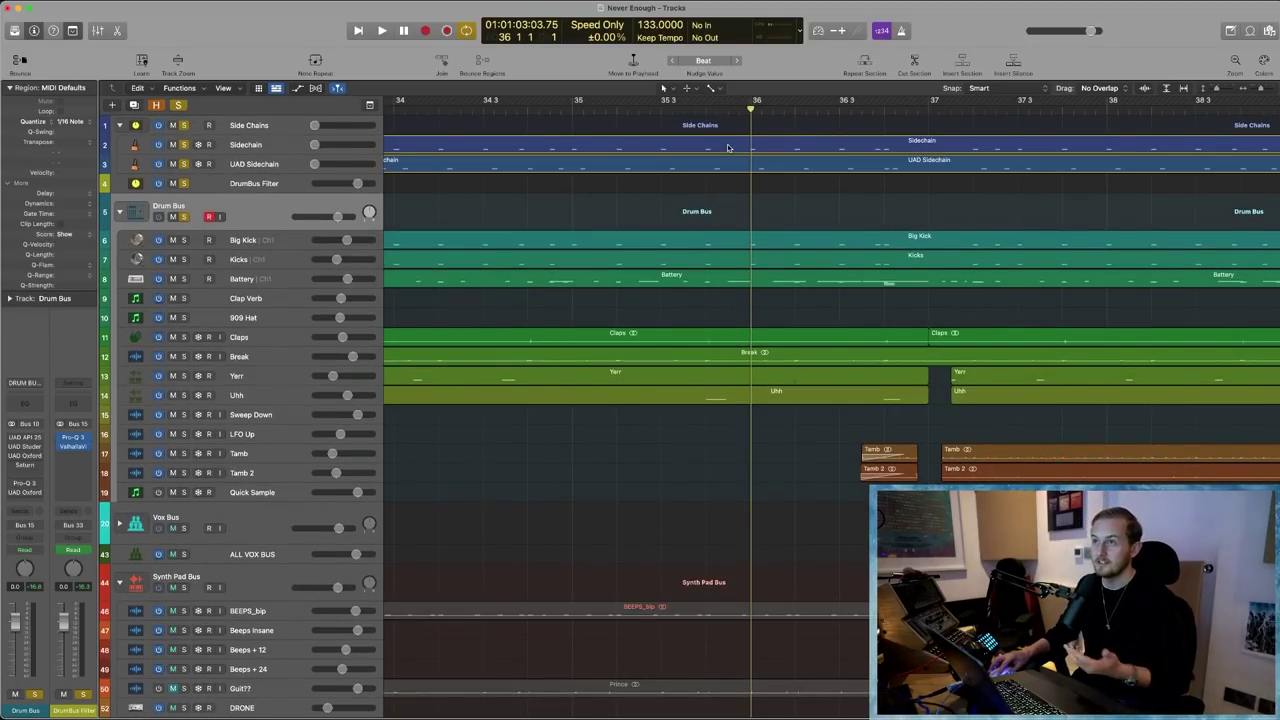
{"action": "left_click", "coordinate": [729, 108]}
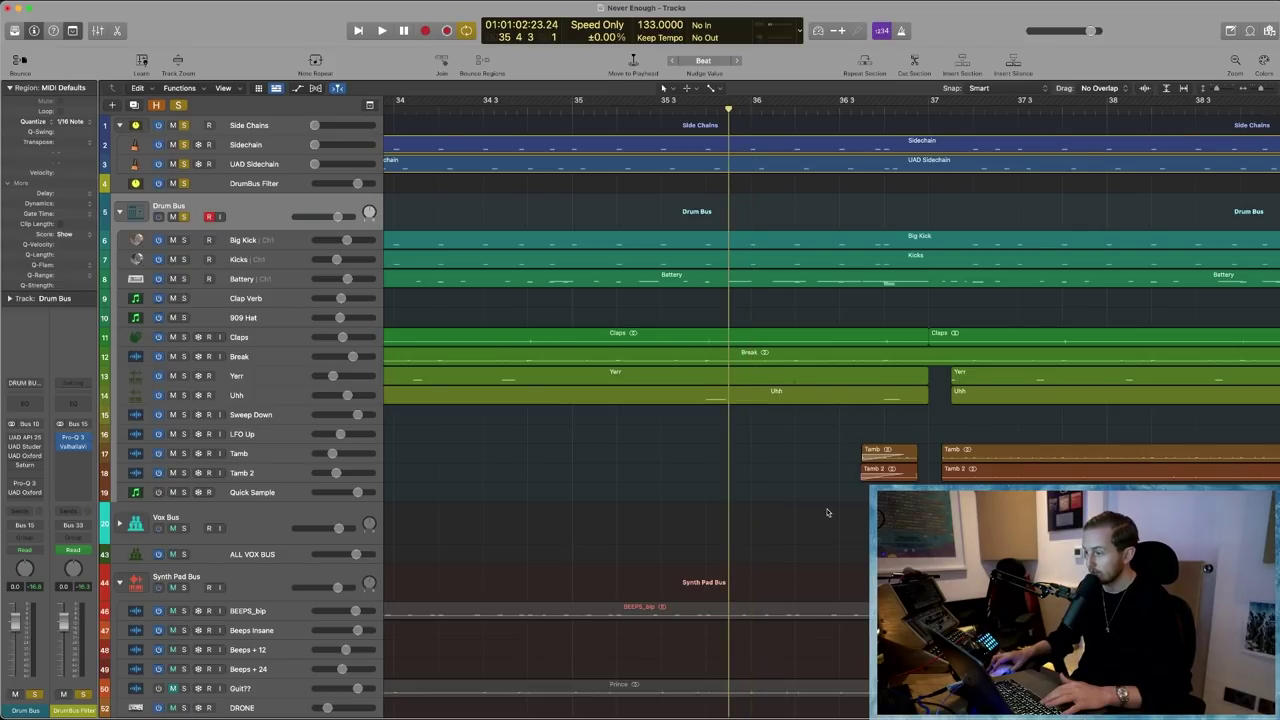
{"action": "key", "text": "space"}
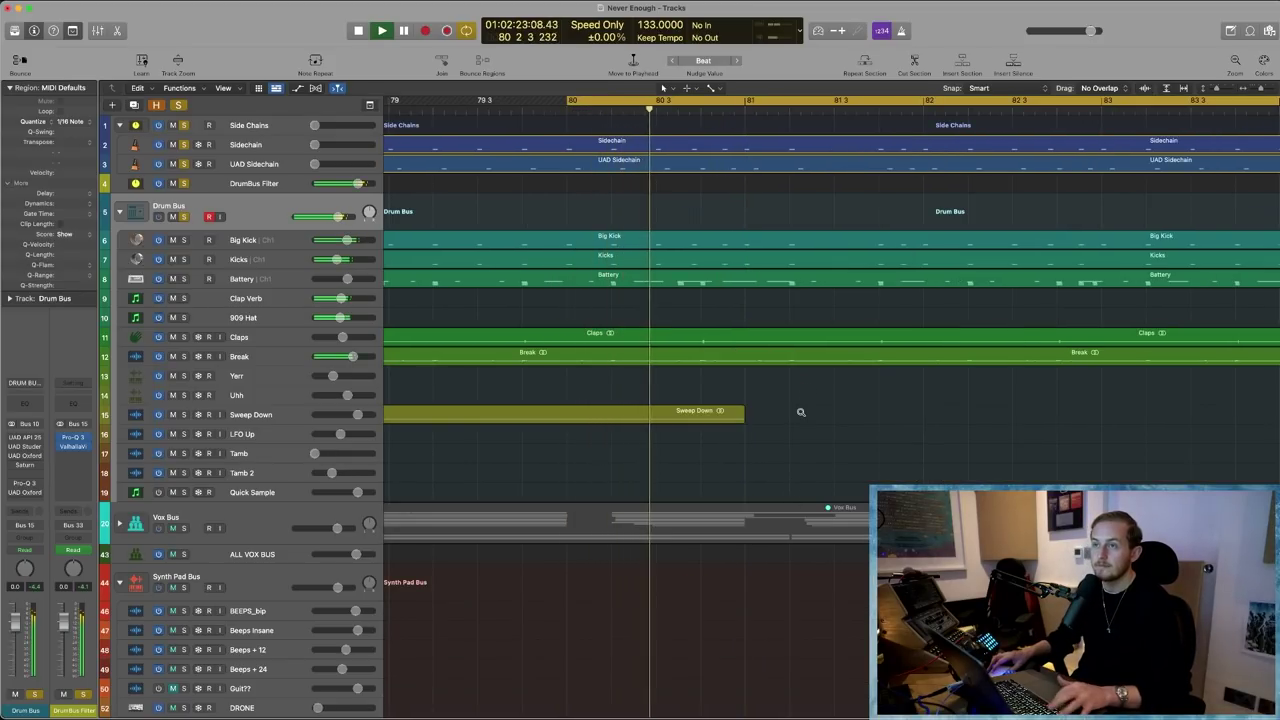
- Audition the soloed drum group around bar 80 and again around bar 43, comparing the arrangement of its regions
{"action": "scroll", "coordinate": [711, 183], "scroll_direction": "down", "scroll_amount": 5}
{"action": "key", "text": "space"}
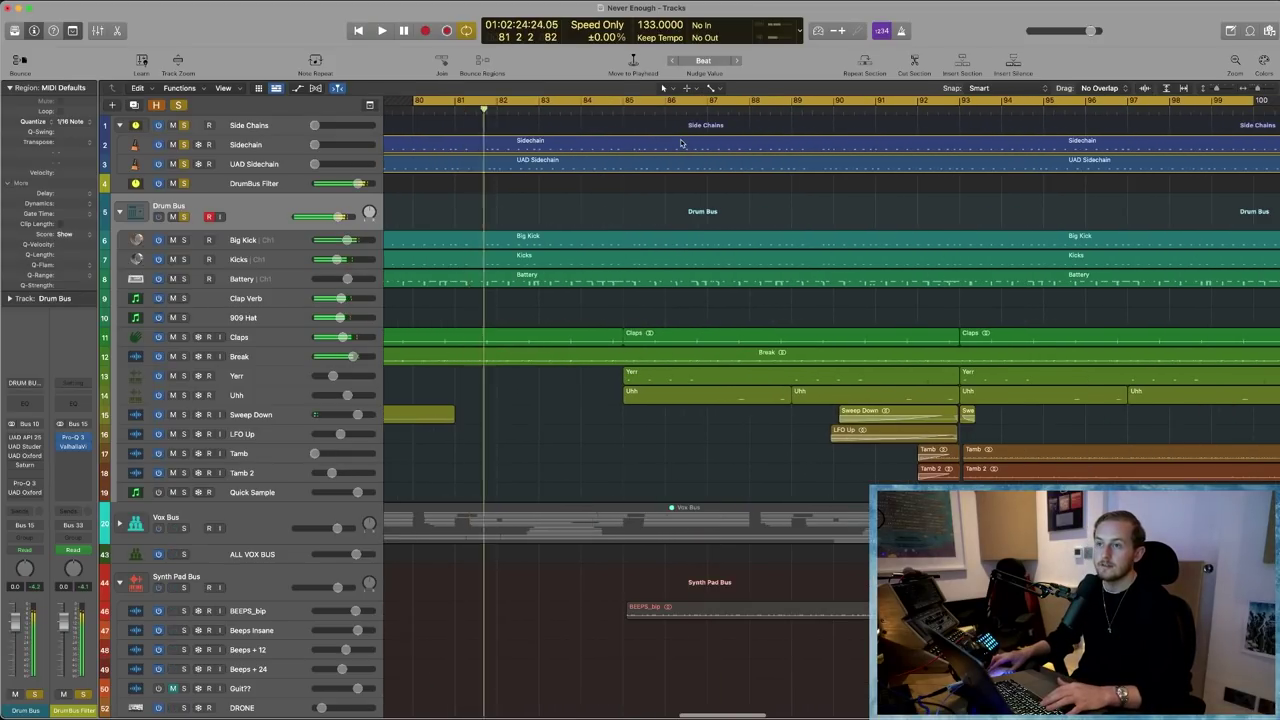
{"action": "scroll", "coordinate": [681, 143], "scroll_direction": "left", "scroll_amount": 5}
{"action": "scroll", "coordinate": [681, 143], "scroll_direction": "left", "scroll_amount": 10}
{"action": "scroll", "coordinate": [756, 180], "scroll_direction": "left", "scroll_amount": 20}
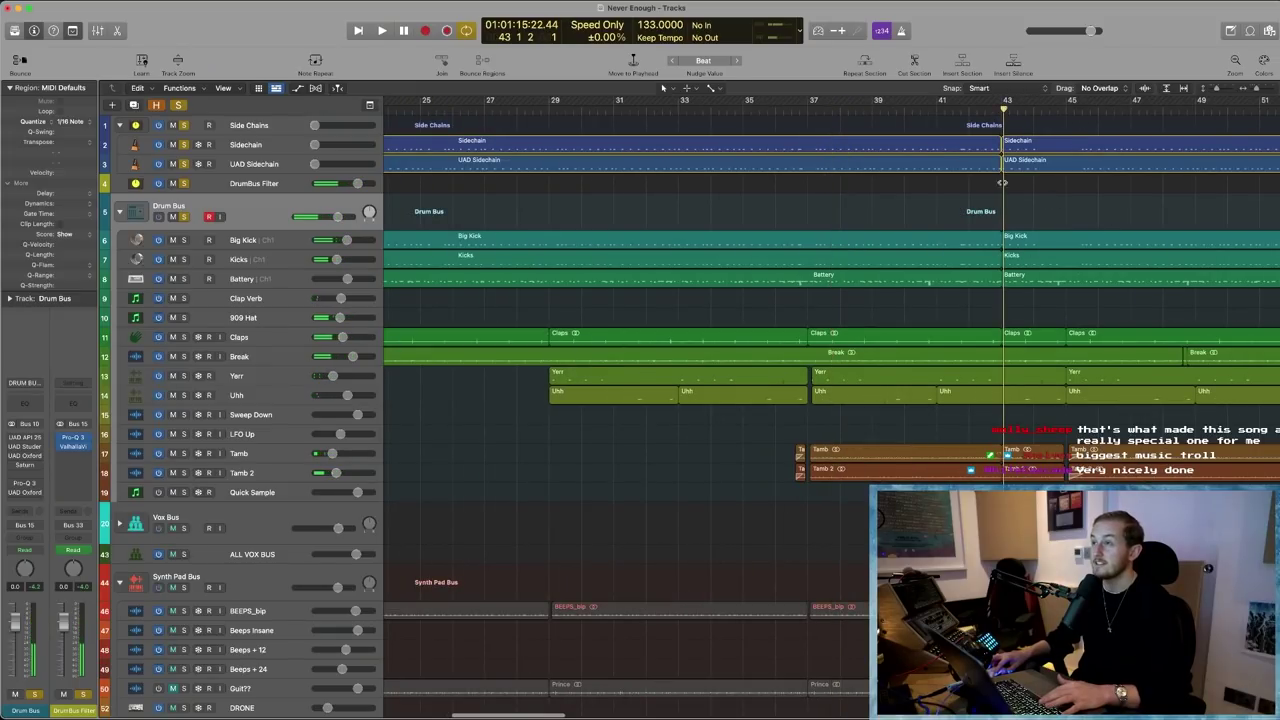
{"action": "key", "text": "space"}
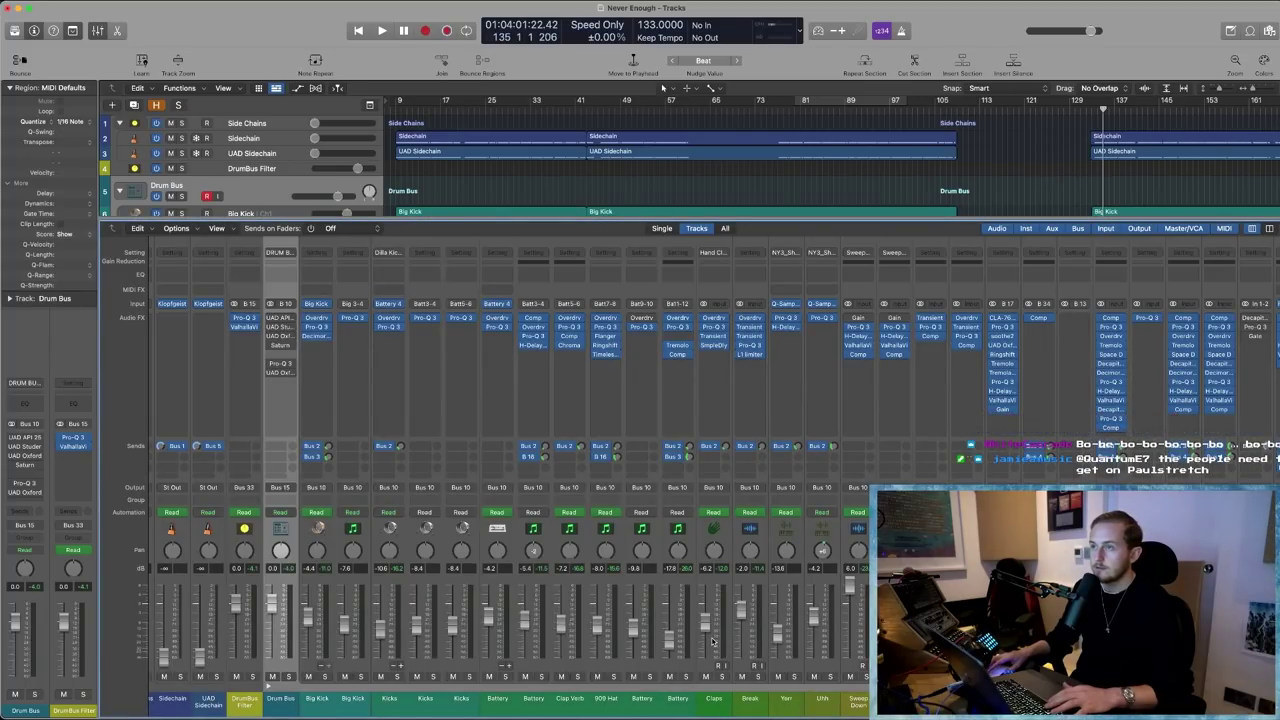
- Close the mixer, and solo Tamb and Tamb 2 with their regions enlarged
{"action": "key", "text": "x"}
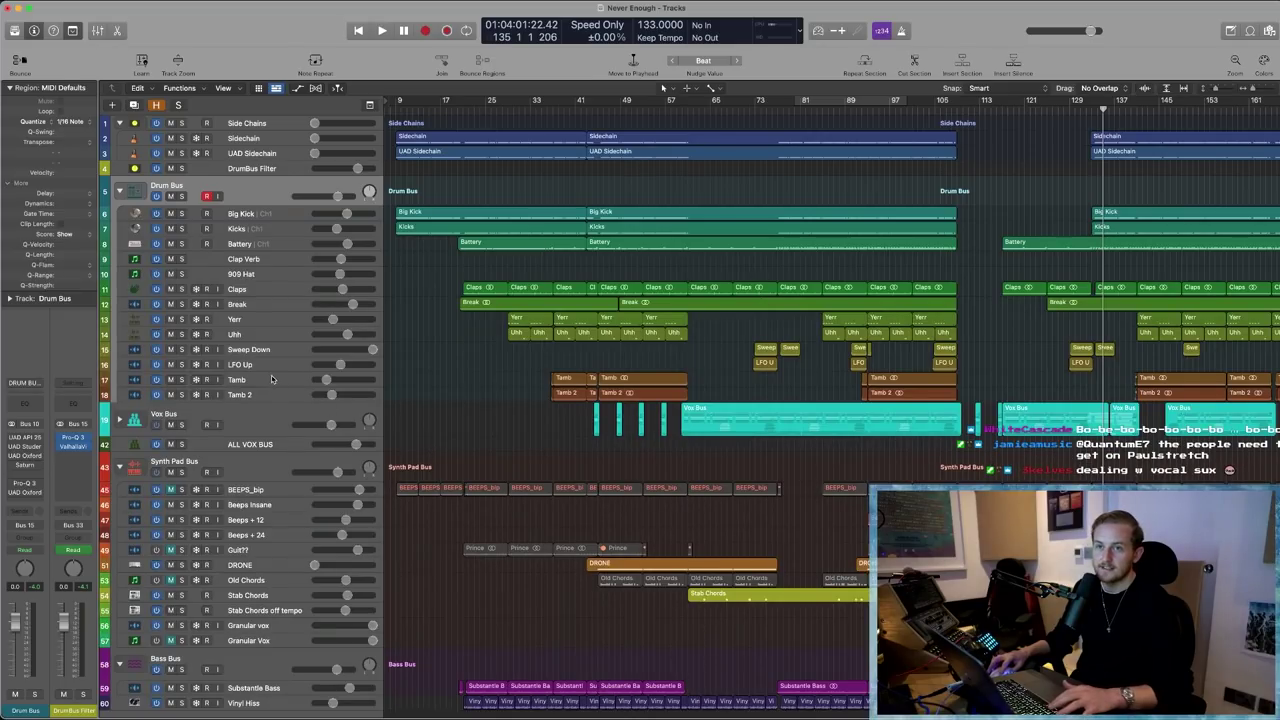
{"action": "left_click", "coordinate": [271, 378]}
{"action": "left_click", "coordinate": [207, 393], "text": "shift"}
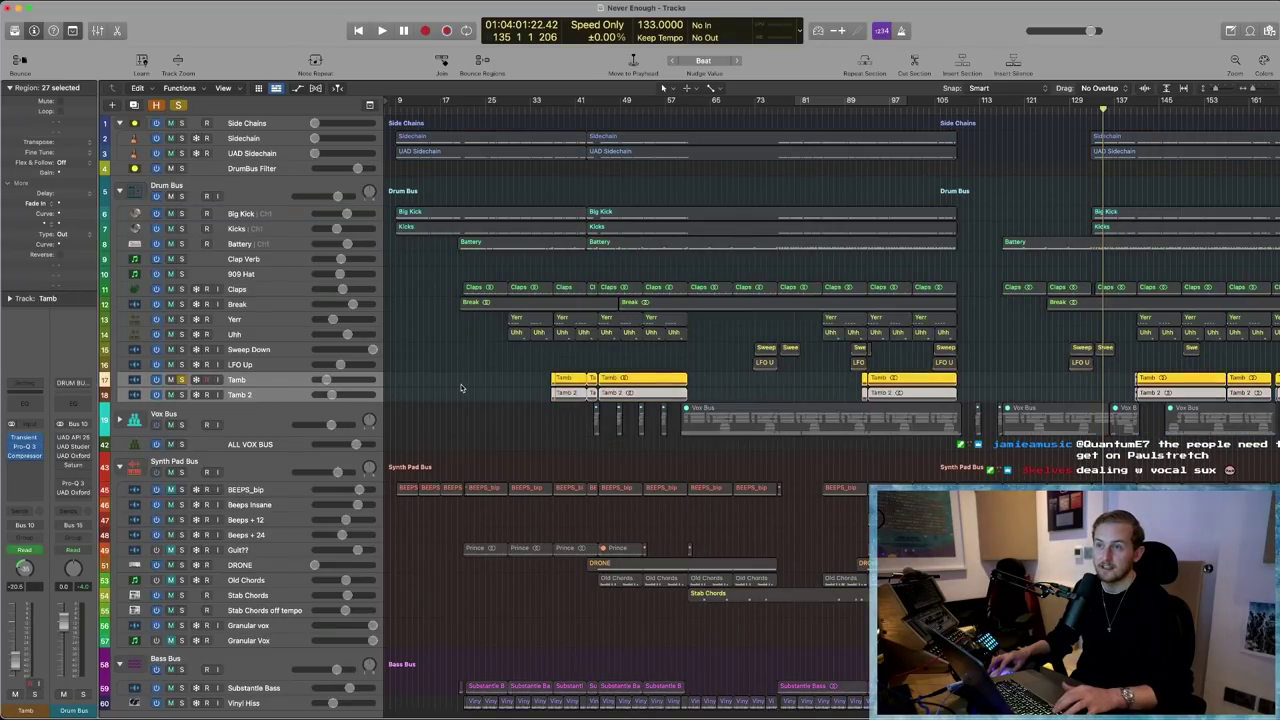
{"action": "key", "text": "z"}
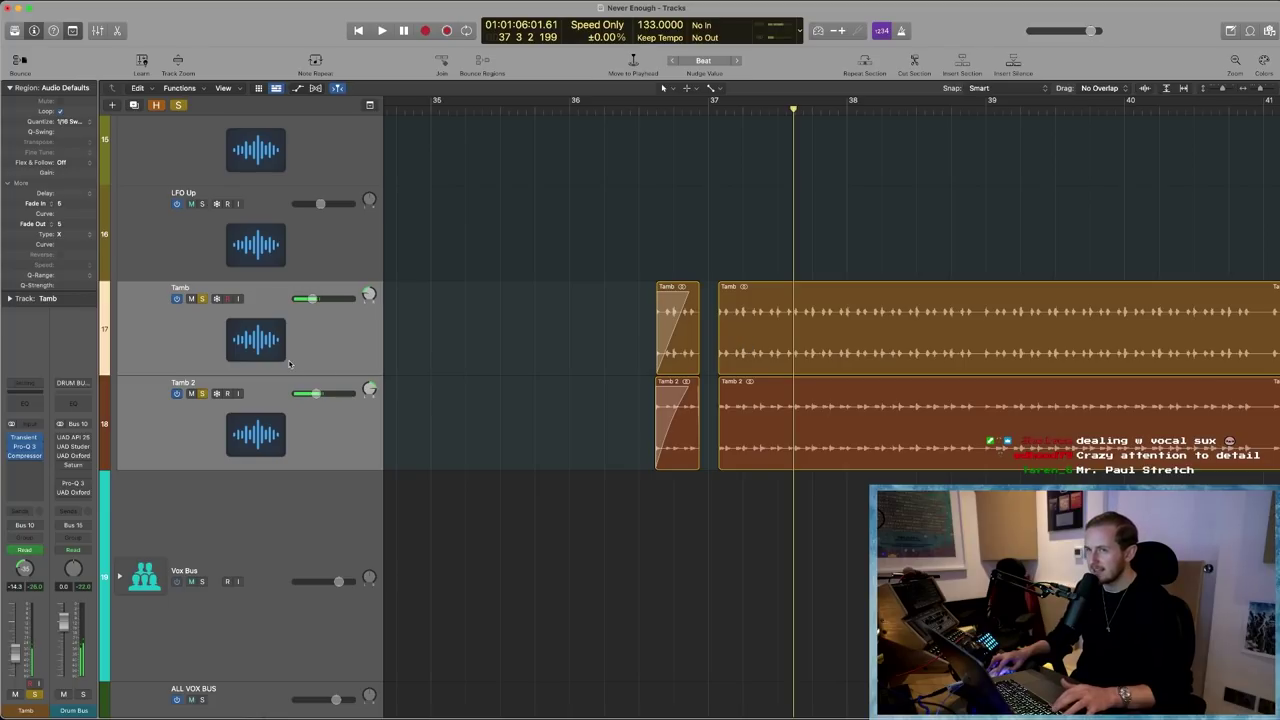
- Remove Tamb 2 from the solo, audition Tamb alone around bar 37, and deselect its regions
{"action": "left_click", "coordinate": [249, 414]}
{"action": "left_click", "coordinate": [202, 393]}
{"action": "left_click", "coordinate": [206, 358]}
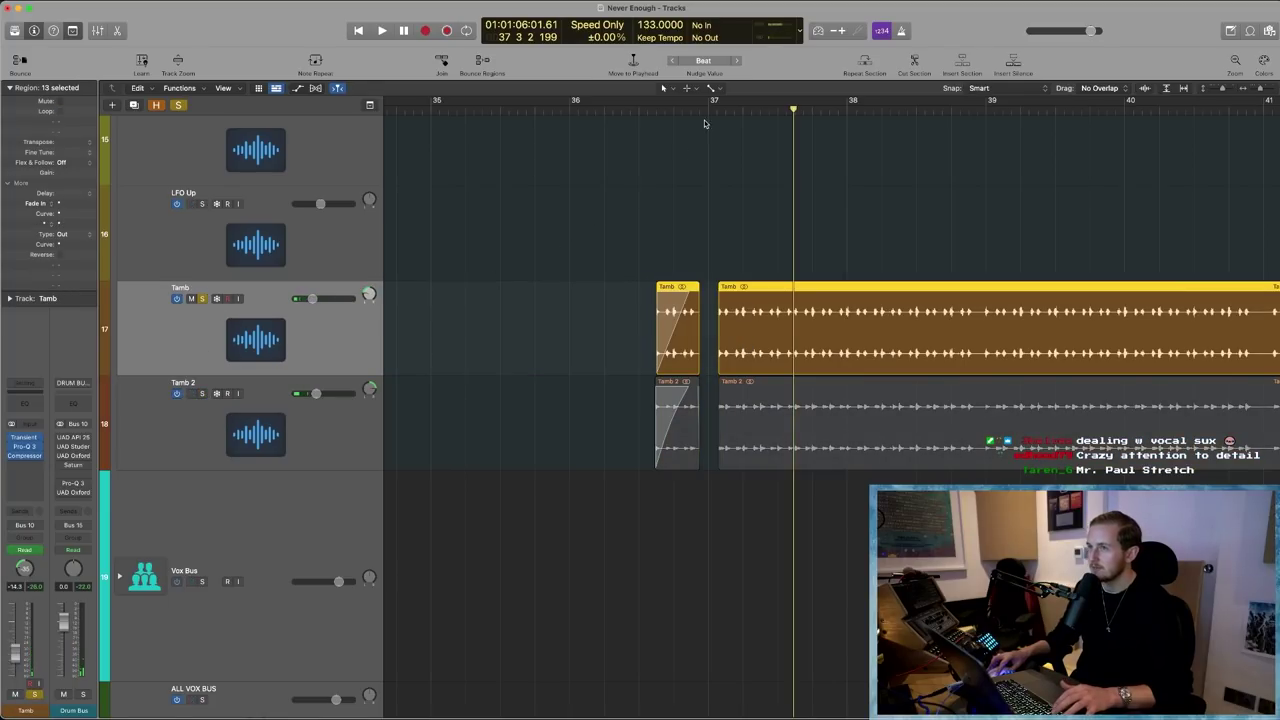
{"action": "key", "text": "space"}
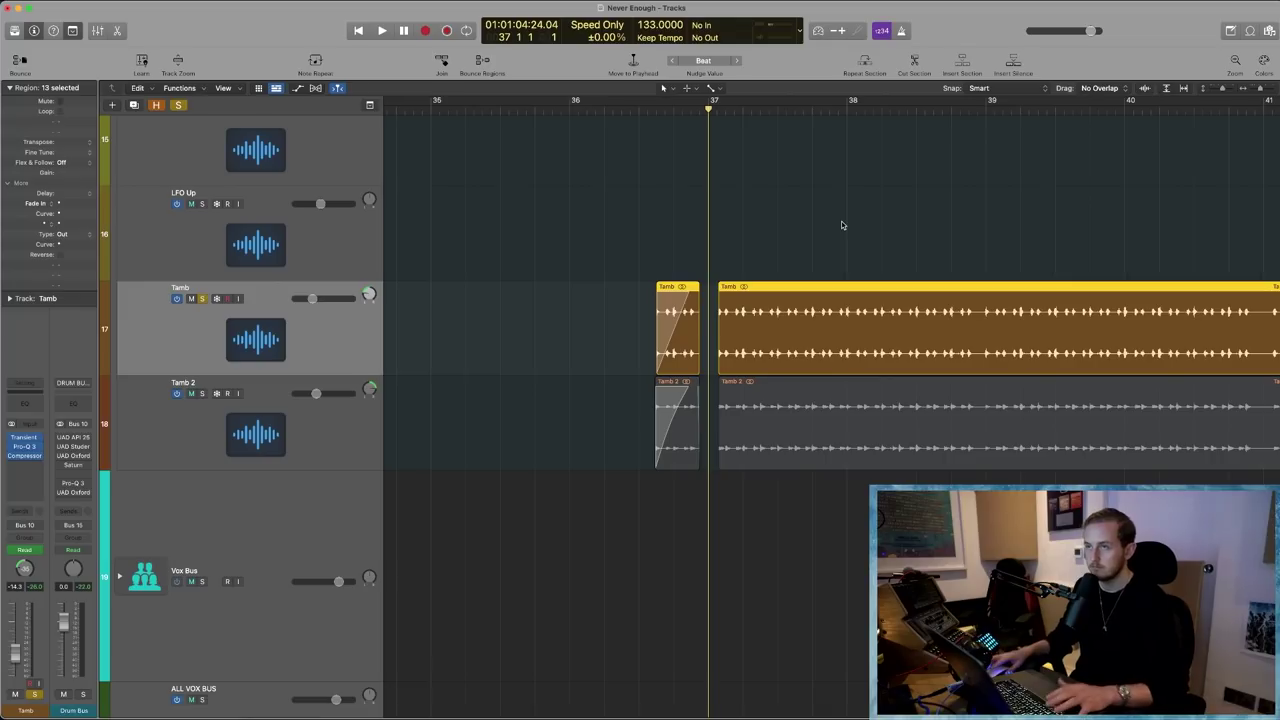
{"action": "left_click", "coordinate": [841, 225]}
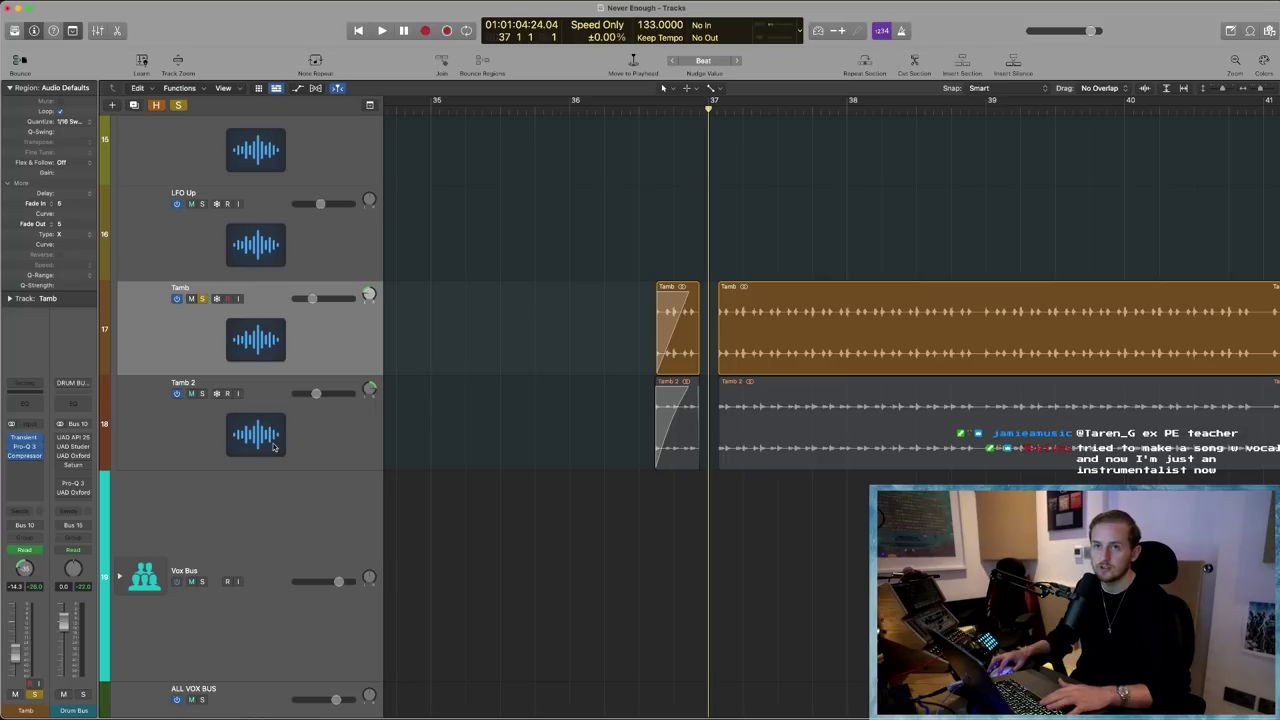
- Switch the solos of Tamb and Tamb 2 during playback from bar 37 to compare them, ending with both soloed
{"action": "key", "text": "space"}
{"action": "left_click", "coordinate": [202, 393]}
{"action": "left_click", "coordinate": [202, 298]}
{"action": "key", "text": "space"}
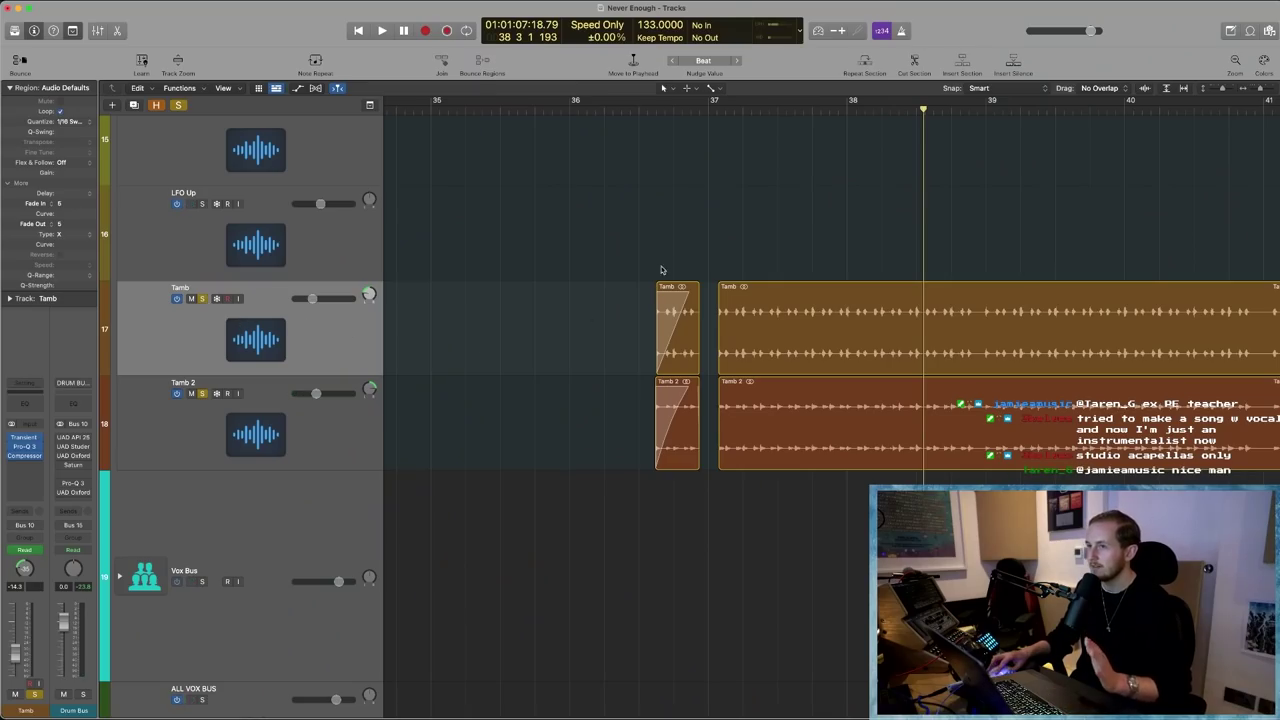
- Audition Tamb and Tamb 2 together from bar 37 while viewing their regions up to about bar 49
{"action": "left_click", "coordinate": [702, 110]}
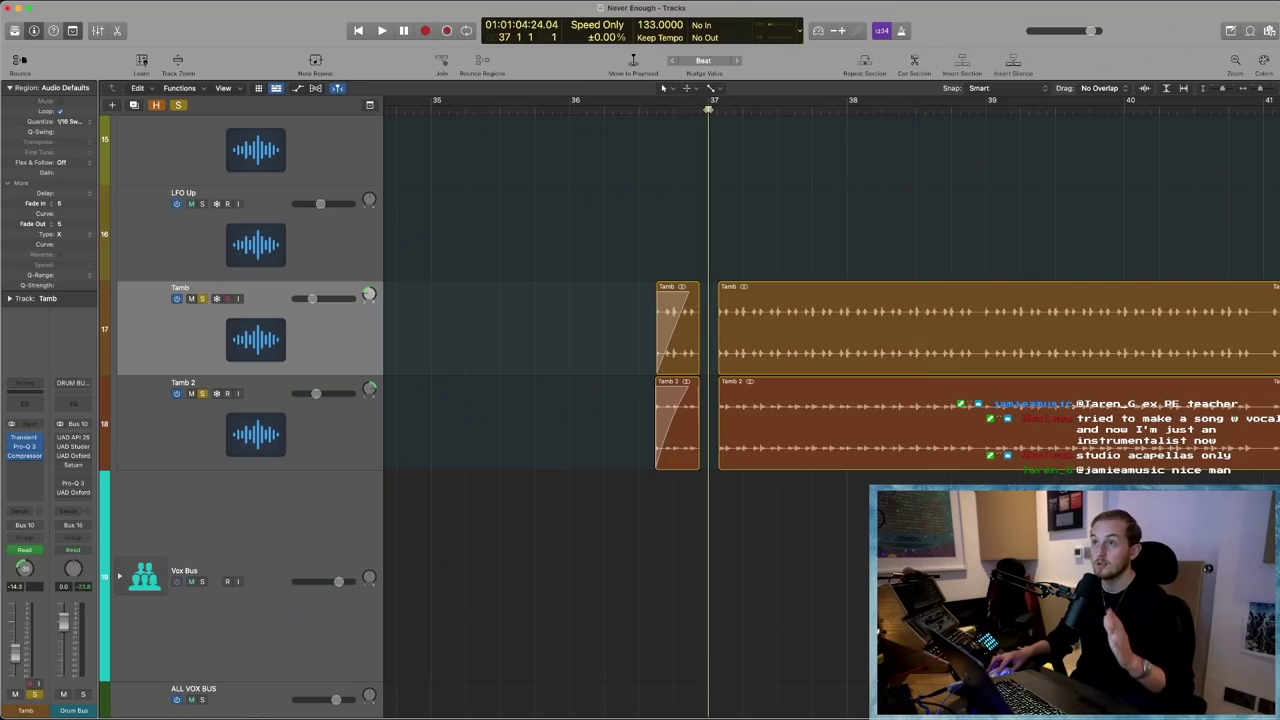
{"action": "left_click", "coordinate": [708, 109]}
{"action": "key", "text": "space"}
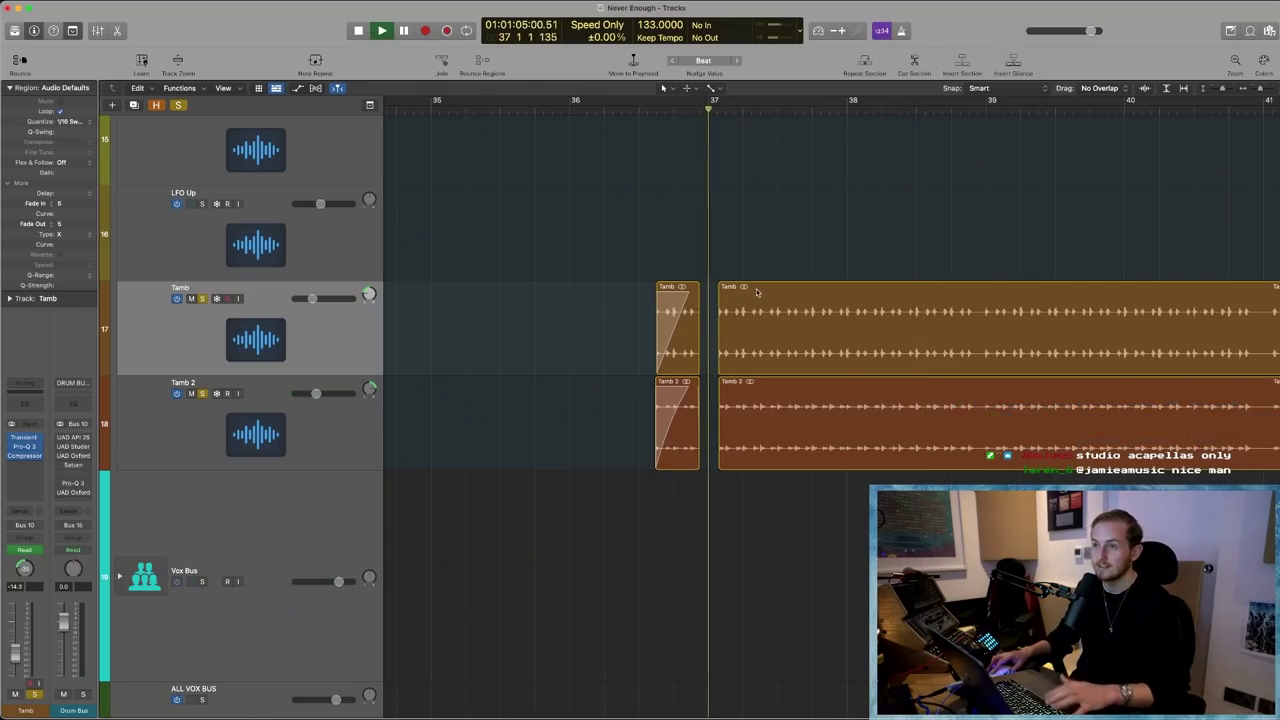
{"action": "scroll", "coordinate": [518, 452], "scroll_direction": "left", "scroll_amount": 3}
{"action": "scroll", "coordinate": [518, 452], "scroll_direction": "left", "scroll_amount": 3}
{"action": "scroll", "coordinate": [519, 455], "scroll_direction": "right", "scroll_amount": 4}
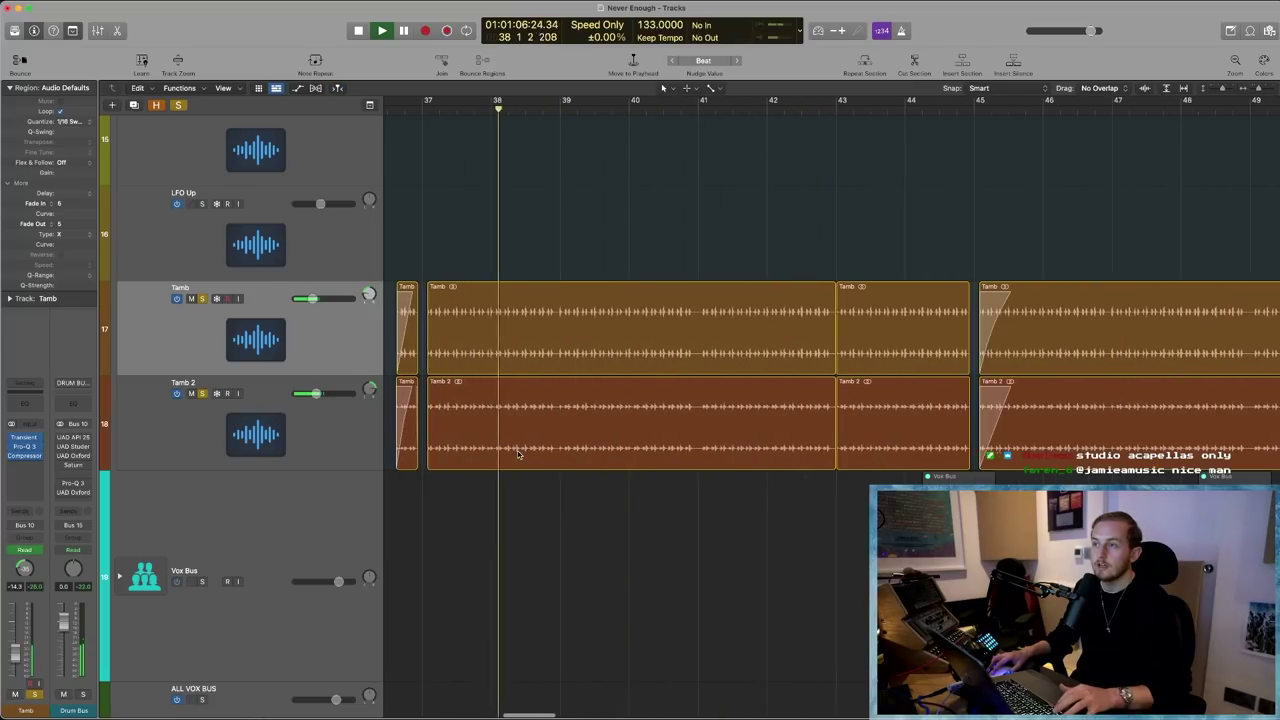
{"action": "scroll", "coordinate": [519, 455], "scroll_direction": "left", "scroll_amount": 4}
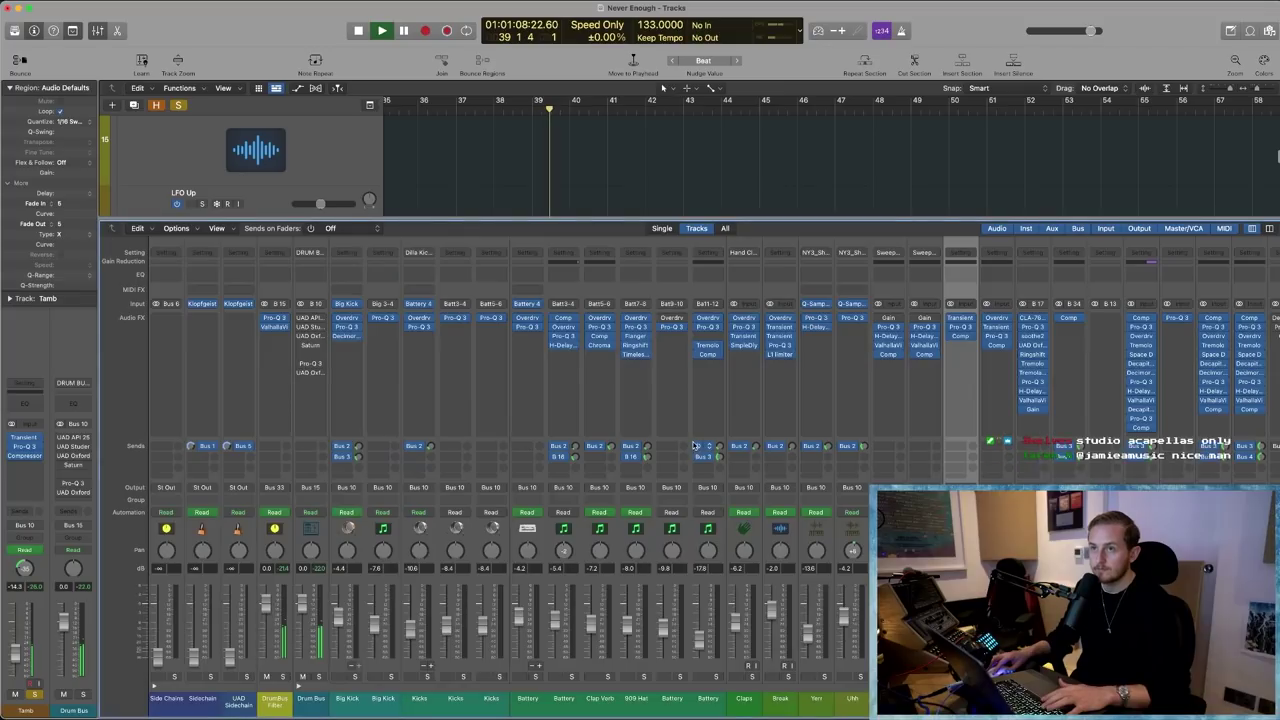
- Open the mixer to examine the Tamb and Tamb 2 plug-ins and opposite panning during playback, and close it again
{"action": "key", "text": "x"}
{"action": "left_click", "coordinate": [513, 109]}
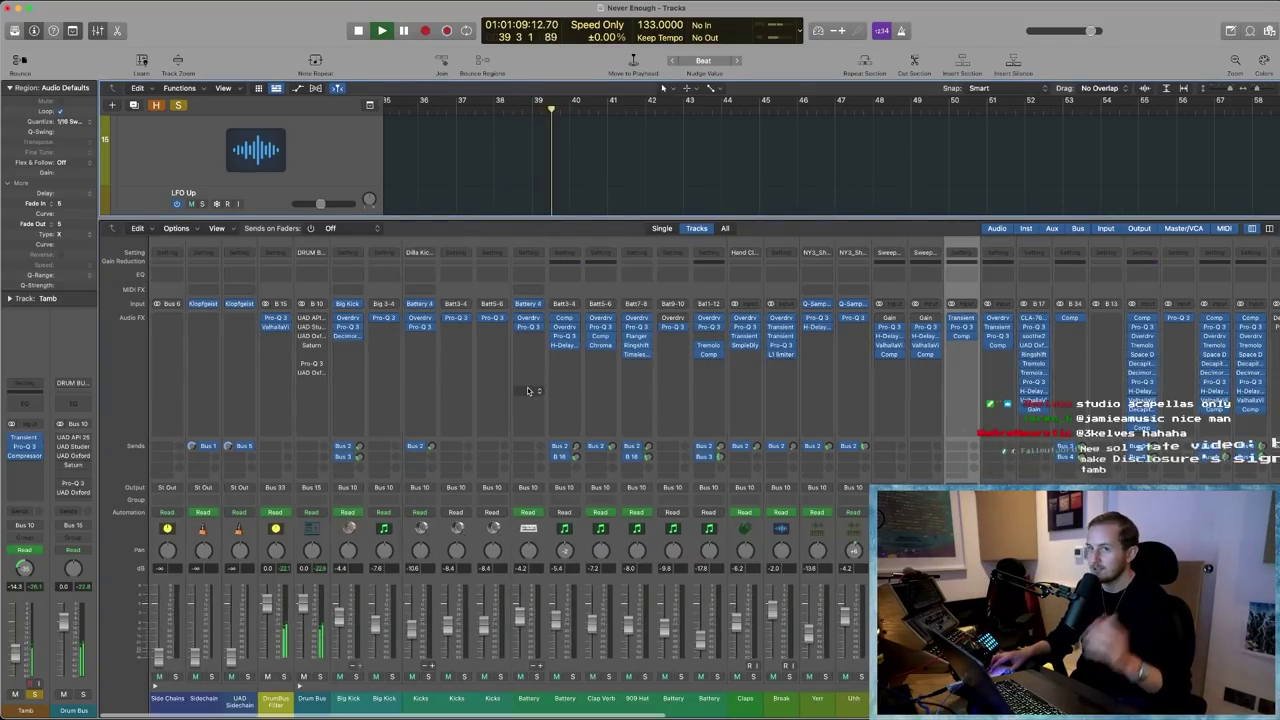
{"action": "scroll", "coordinate": [383, 380], "scroll_direction": "left", "scroll_amount": 2}
{"action": "key", "text": "space"}
{"action": "scroll", "coordinate": [1004, 469], "scroll_direction": "right", "scroll_amount": 2}
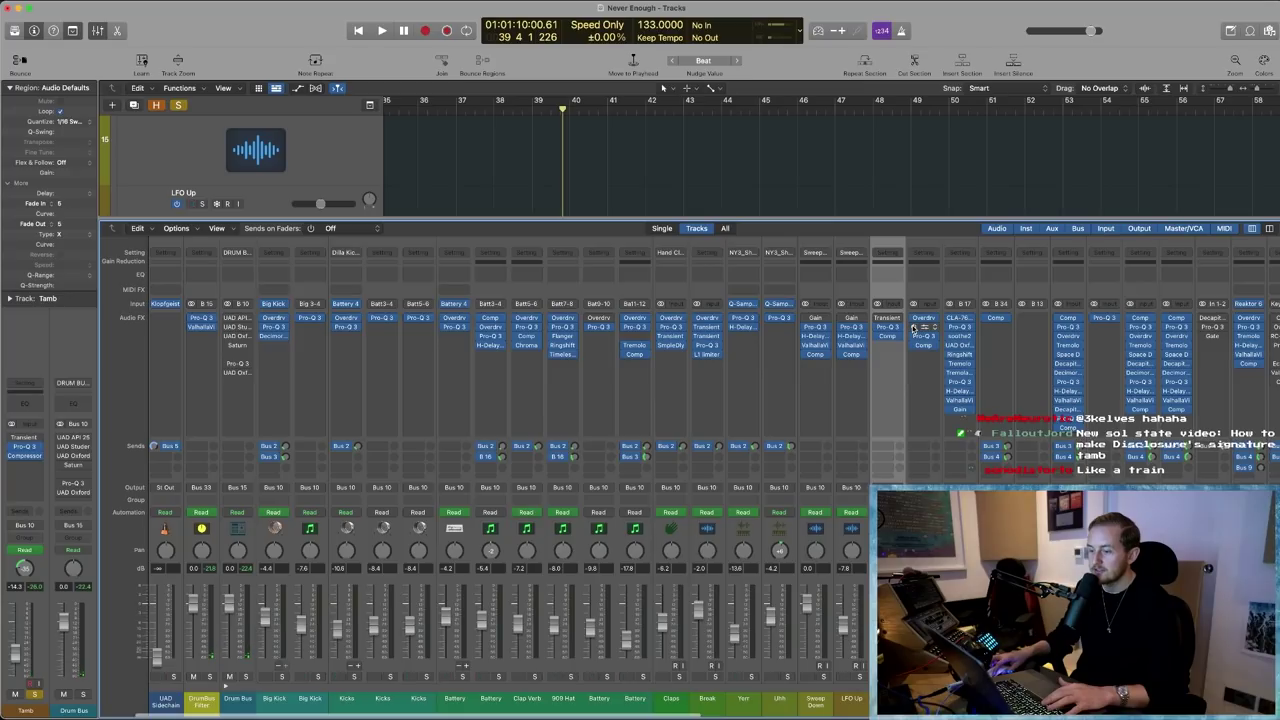
{"action": "scroll", "coordinate": [913, 328], "scroll_direction": "right", "scroll_amount": 8}
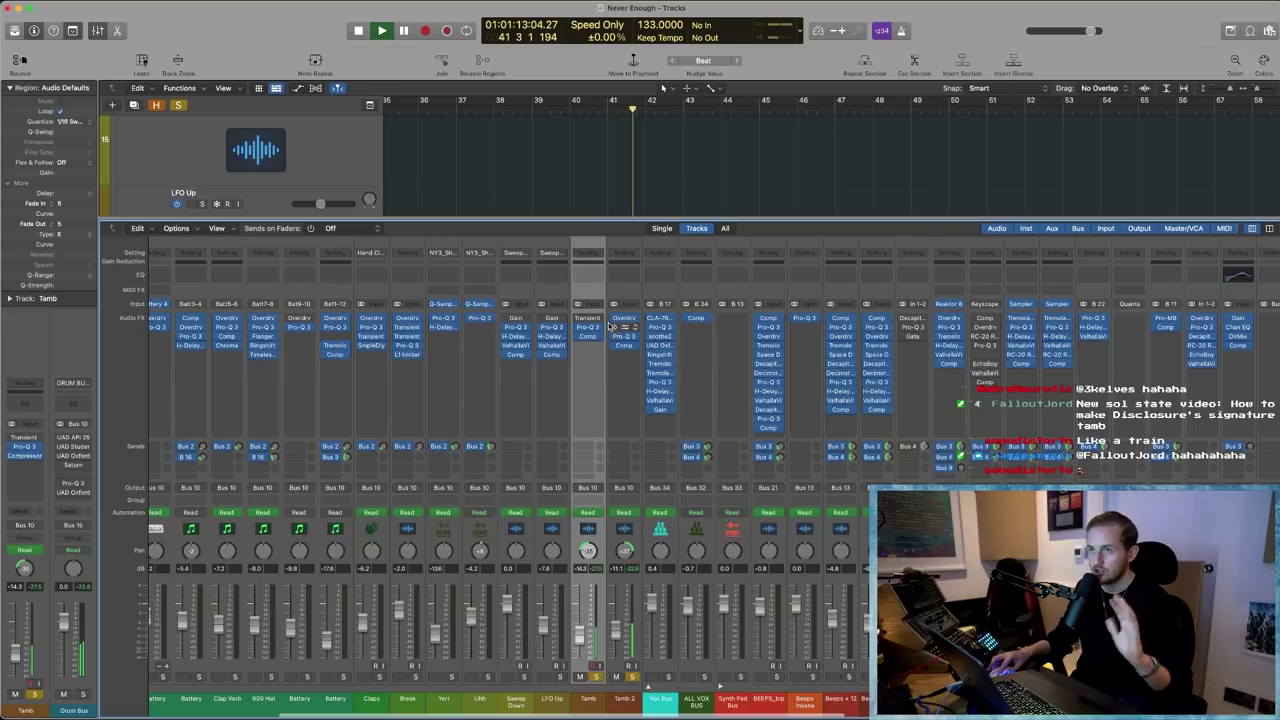
{"action": "key", "text": "space"}
{"action": "key", "text": "x"}
- Solo the DrumBus Filter, Side Chains and Drum Bus tracks
{"action": "scroll", "coordinate": [491, 420], "scroll_direction": "up", "scroll_amount": 2}
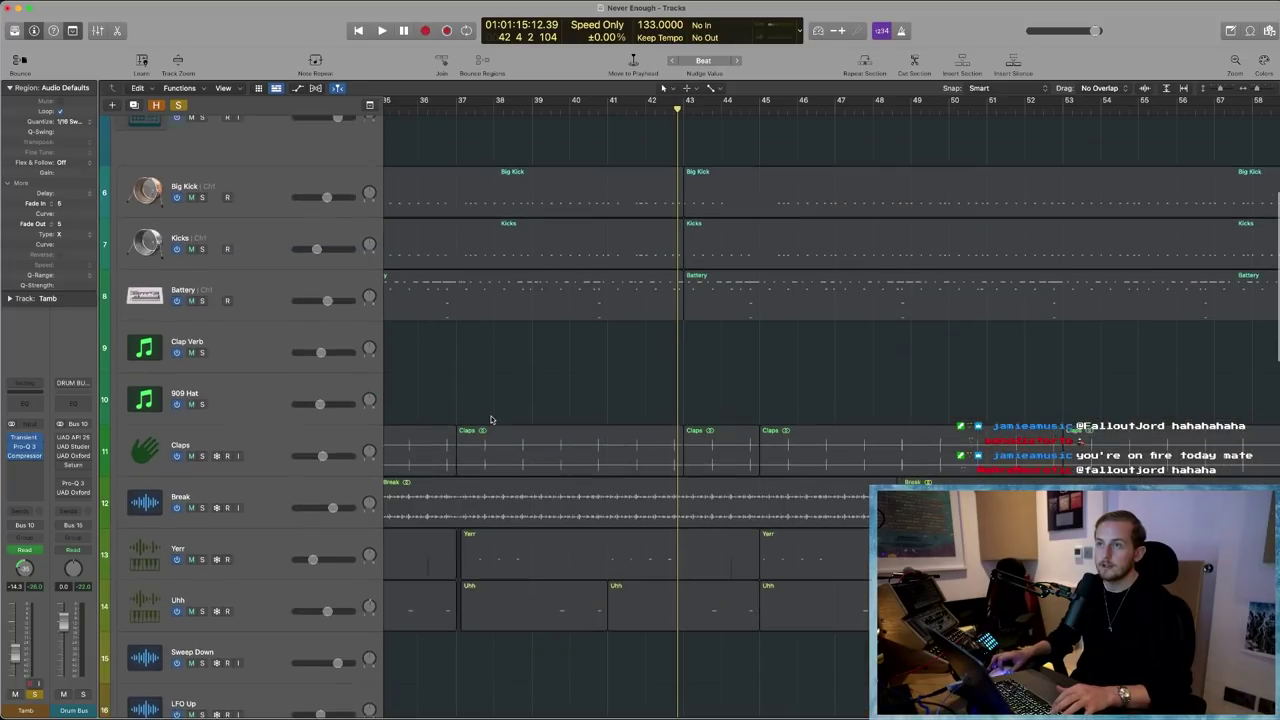
{"action": "scroll", "coordinate": [480, 417], "scroll_direction": "down", "scroll_amount": 3}
{"action": "scroll", "coordinate": [480, 417], "scroll_direction": "up", "scroll_amount": 7}
{"action": "scroll", "coordinate": [191, 251], "scroll_direction": "up", "scroll_amount": 3}
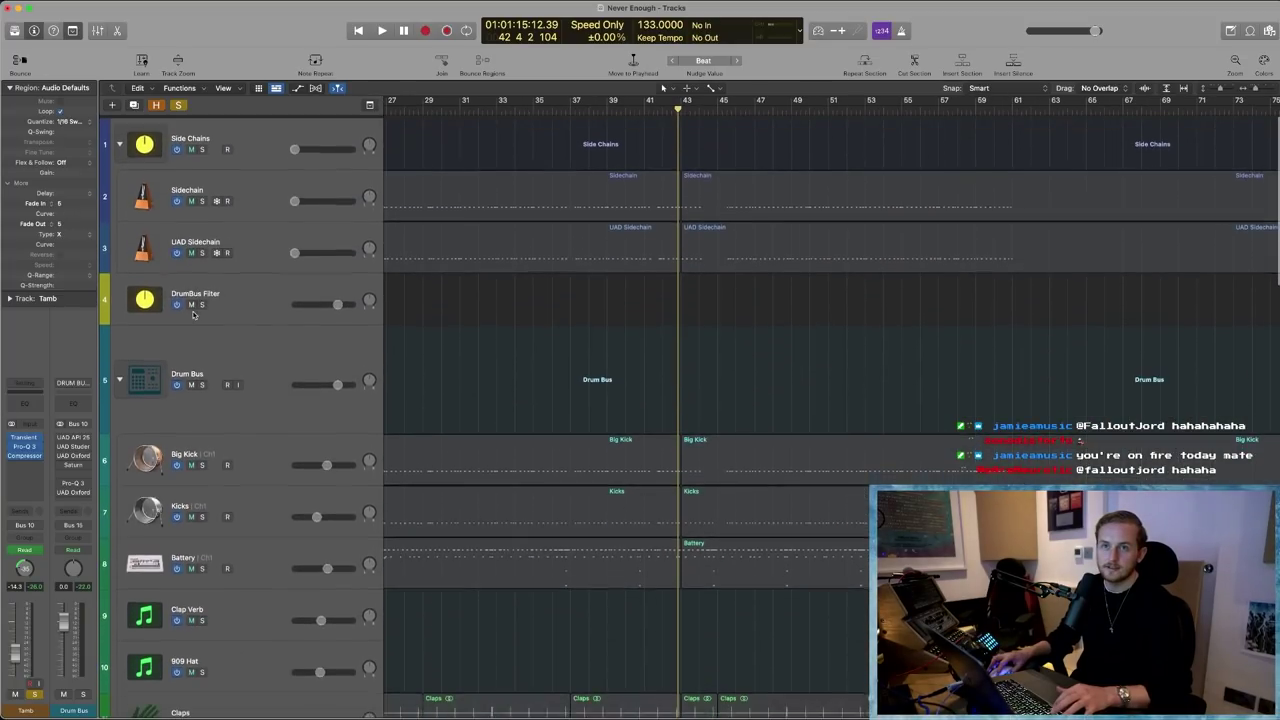
{"action": "left_click", "coordinate": [201, 299]}
{"action": "left_click", "coordinate": [202, 147]}
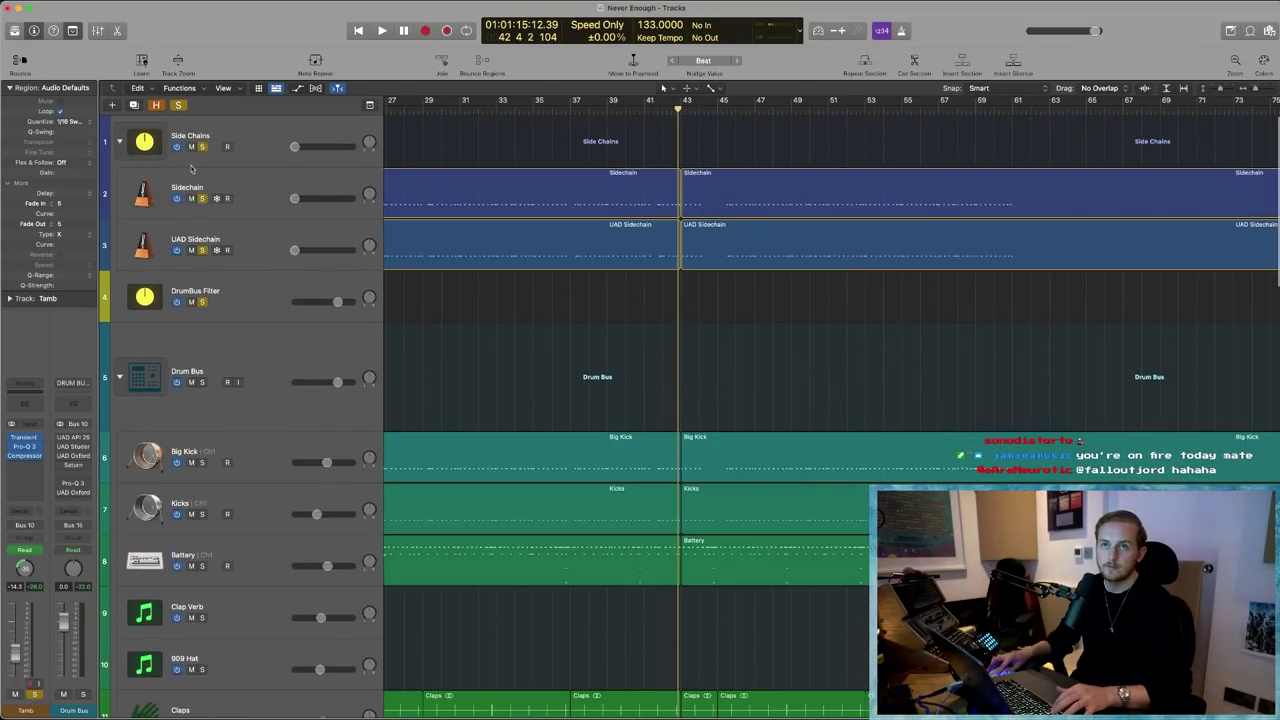
{"action": "left_click", "coordinate": [202, 383]}
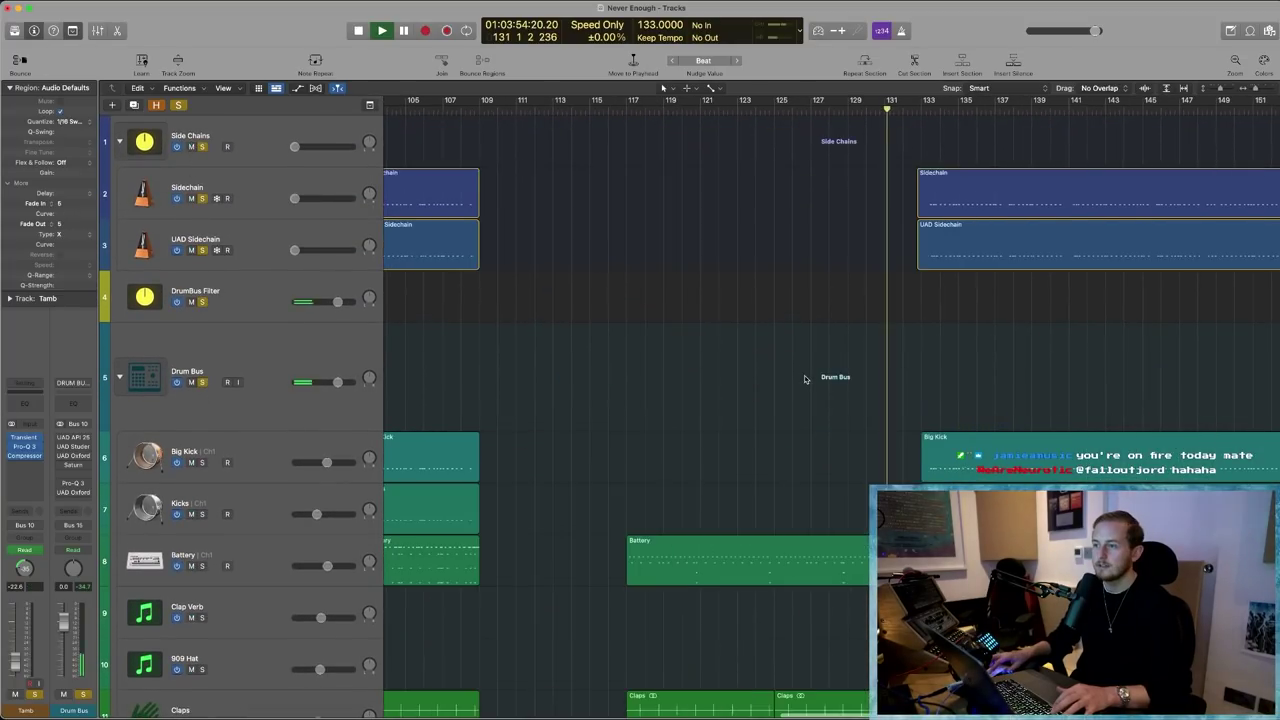
- Select the Drum Bus and show the track automation lanes while the soloed drums play from about bar 131
{"action": "scroll", "coordinate": [806, 377], "scroll_direction": "down", "scroll_amount": 2}
{"action": "scroll", "coordinate": [806, 377], "scroll_direction": "up", "scroll_amount": 2}
{"action": "left_click", "coordinate": [324, 352]}
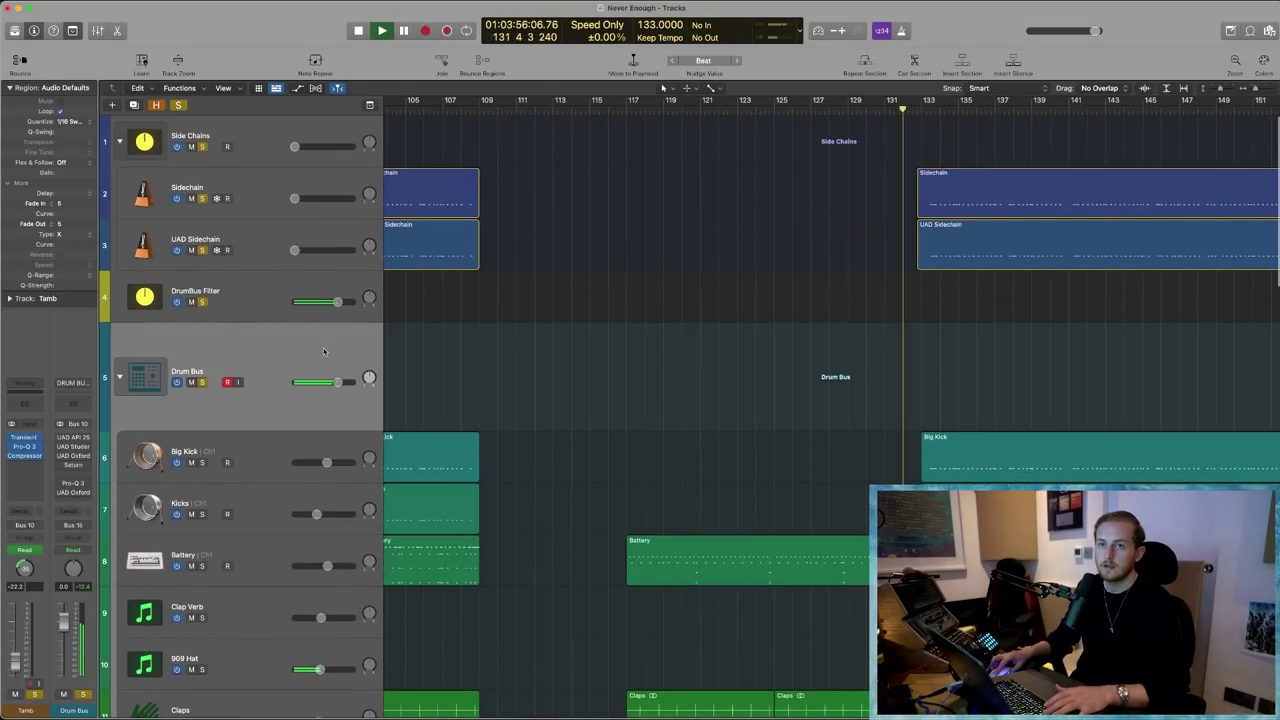
{"action": "key", "text": "a"}
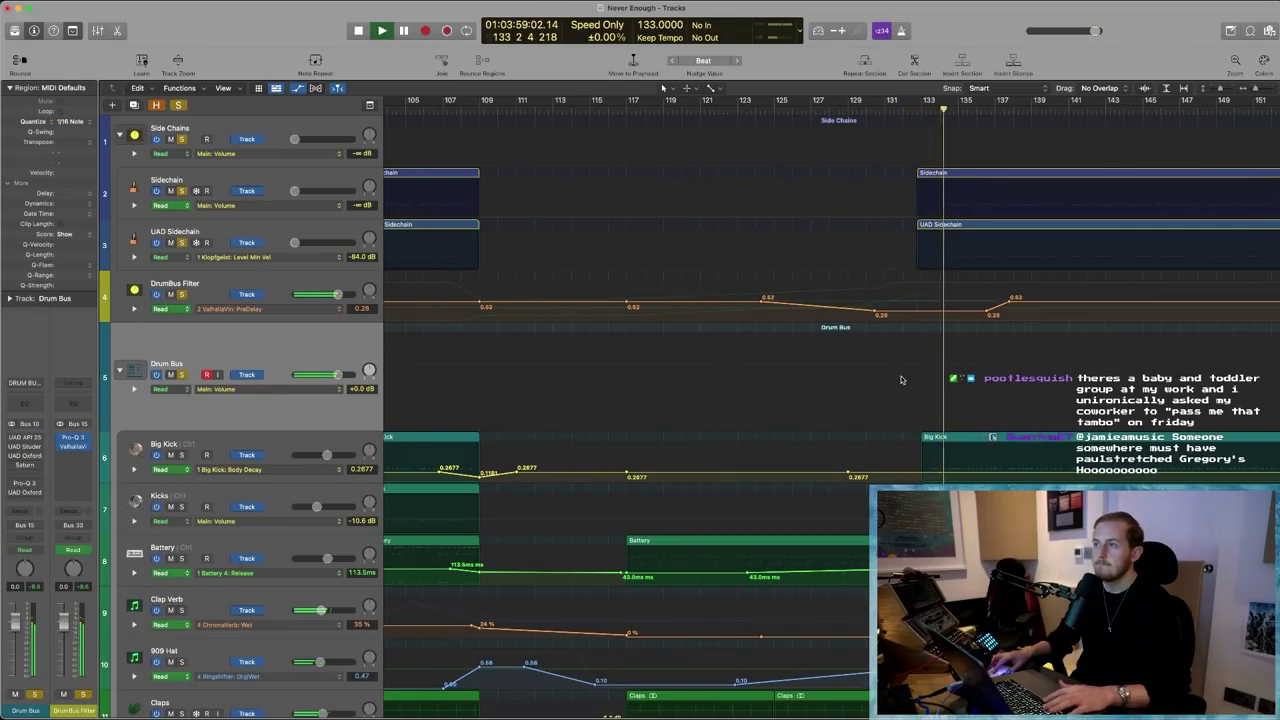
- Show the DrumBus Filter's automation lanes, audition the soloed drums from about bar 125, and select the DrumBus Filter track
{"action": "left_click", "coordinate": [134, 309]}
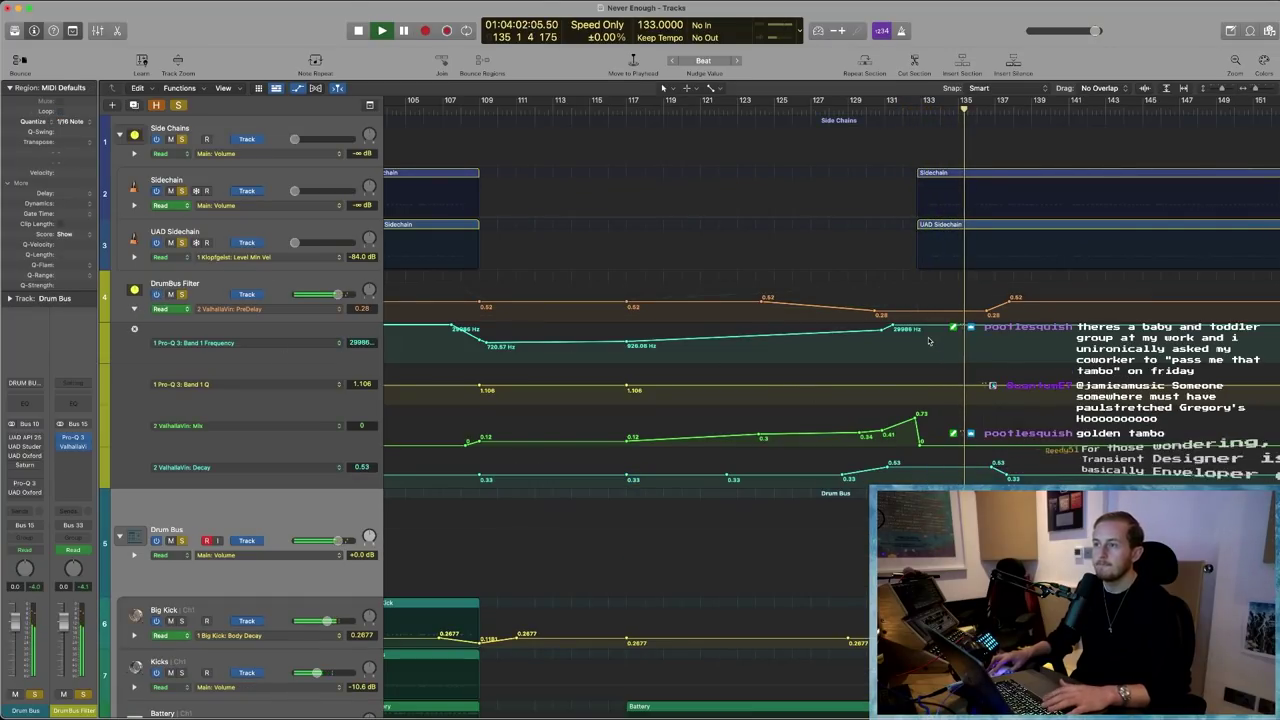
{"action": "left_click", "coordinate": [794, 107]}
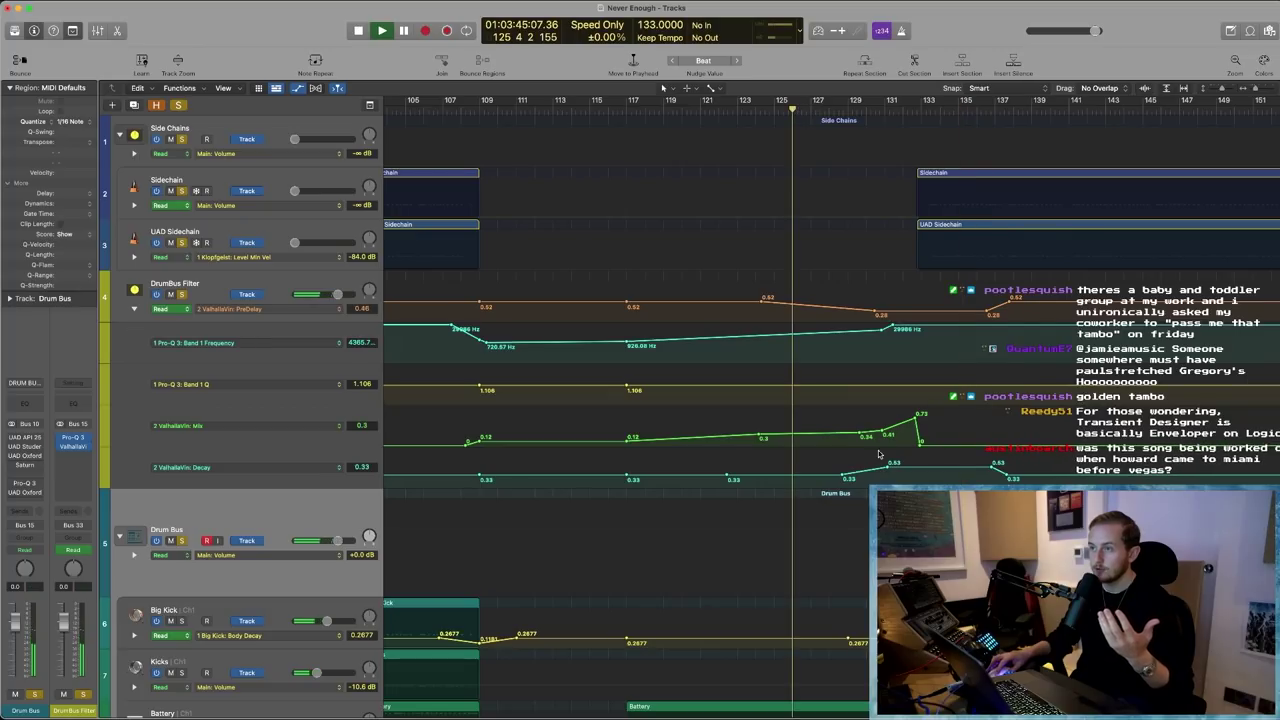
{"action": "left_click", "coordinate": [257, 300]}
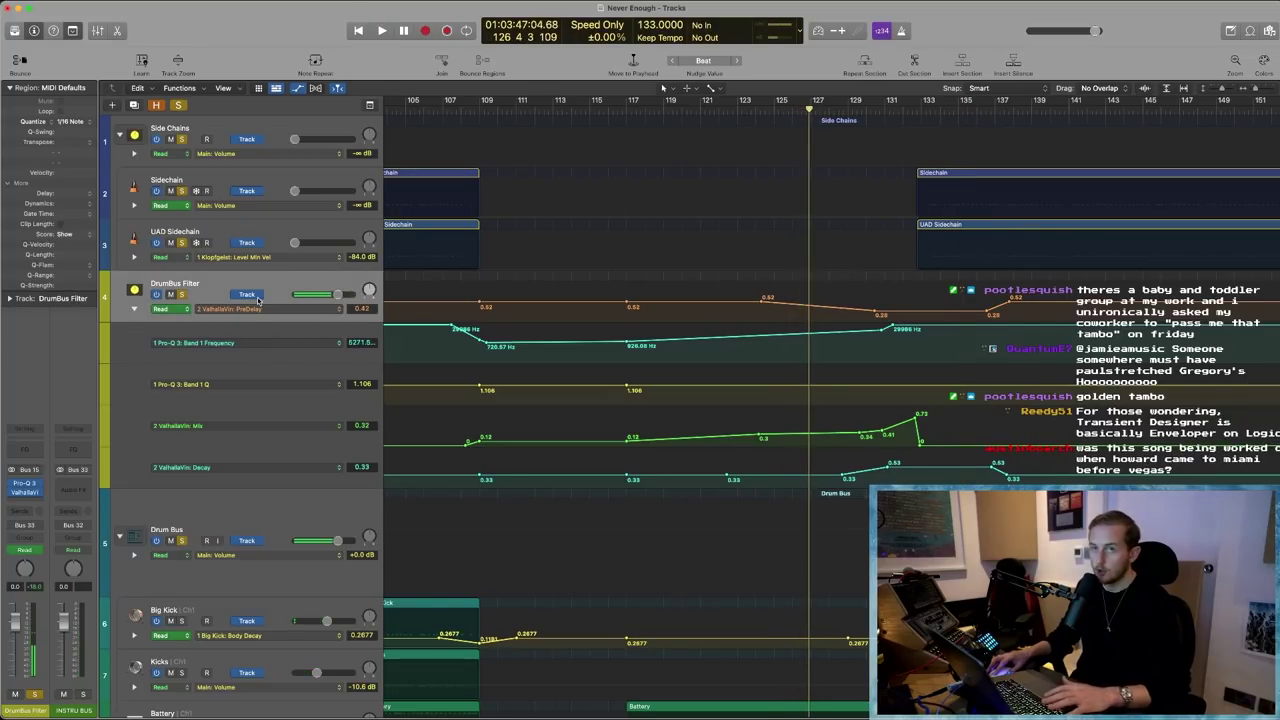
{"action": "left_click", "coordinate": [190, 524]}
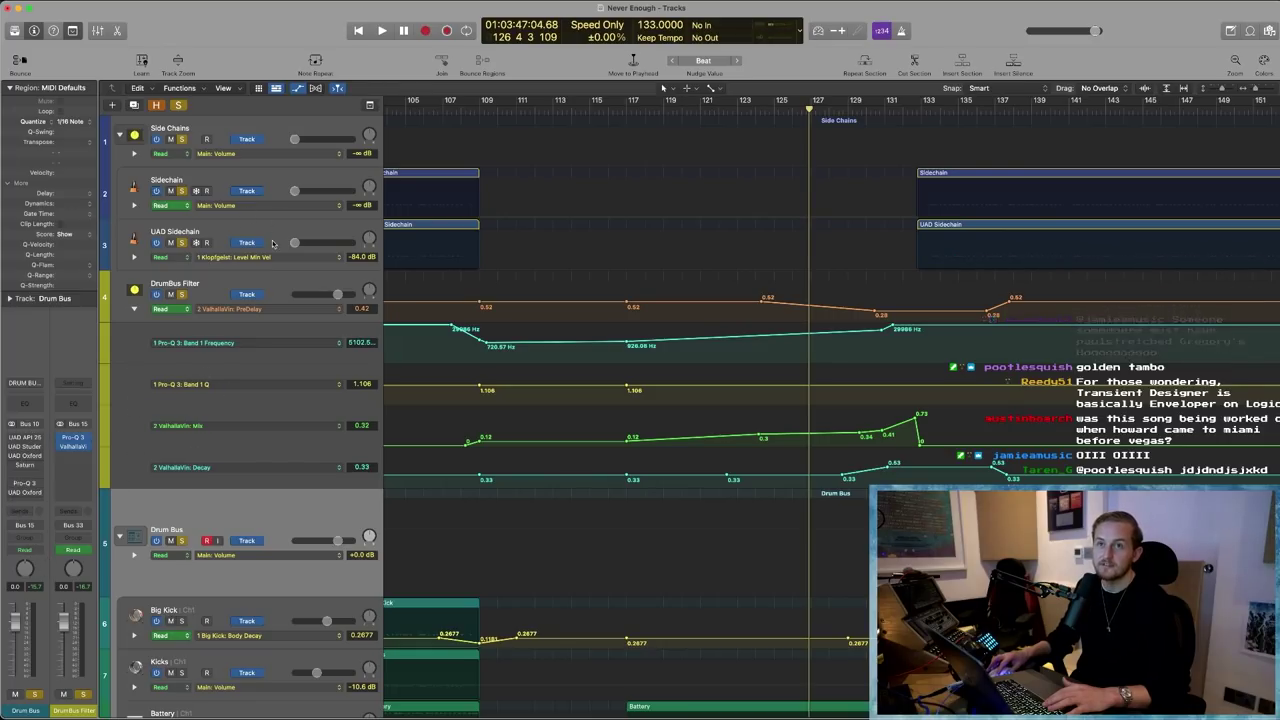
{"action": "left_click", "coordinate": [228, 283]}
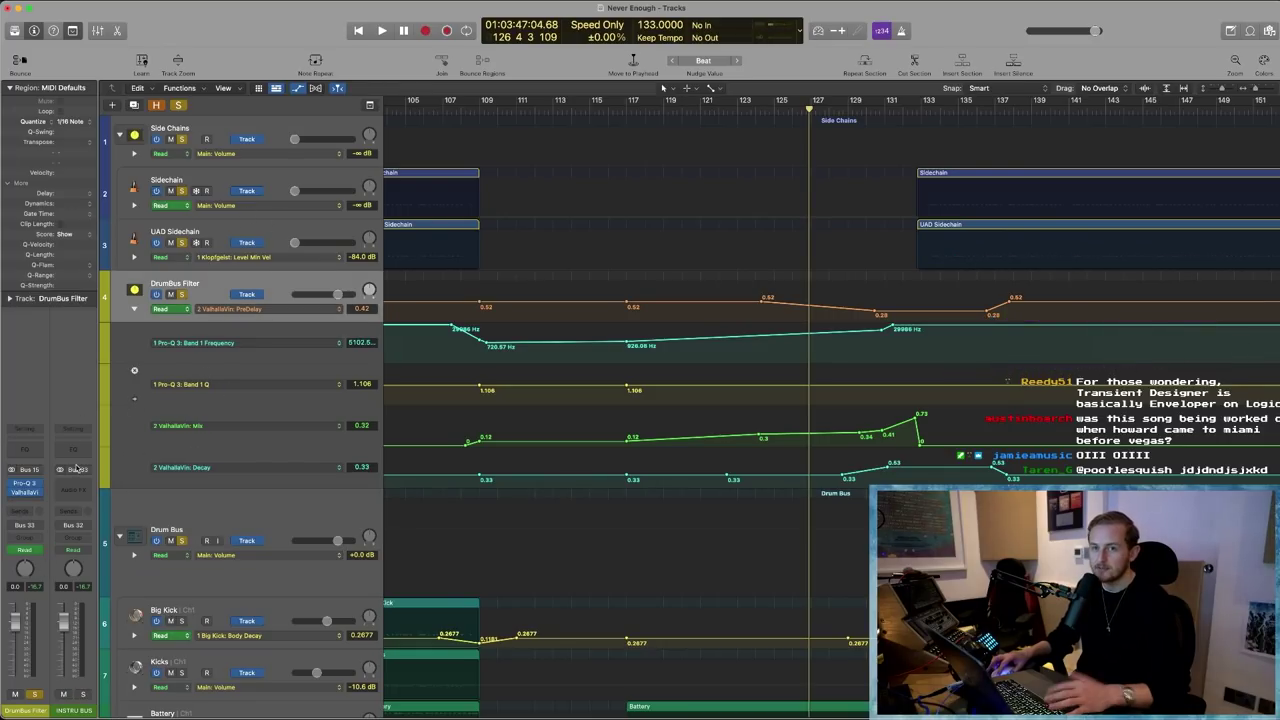
- Open the DrumBus Filter's Pro-Q 3 and ValhallaVintageVerb in turn to examine their settings, closing each one
{"action": "scroll", "coordinate": [529, 401], "scroll_direction": "left", "scroll_amount": 2}
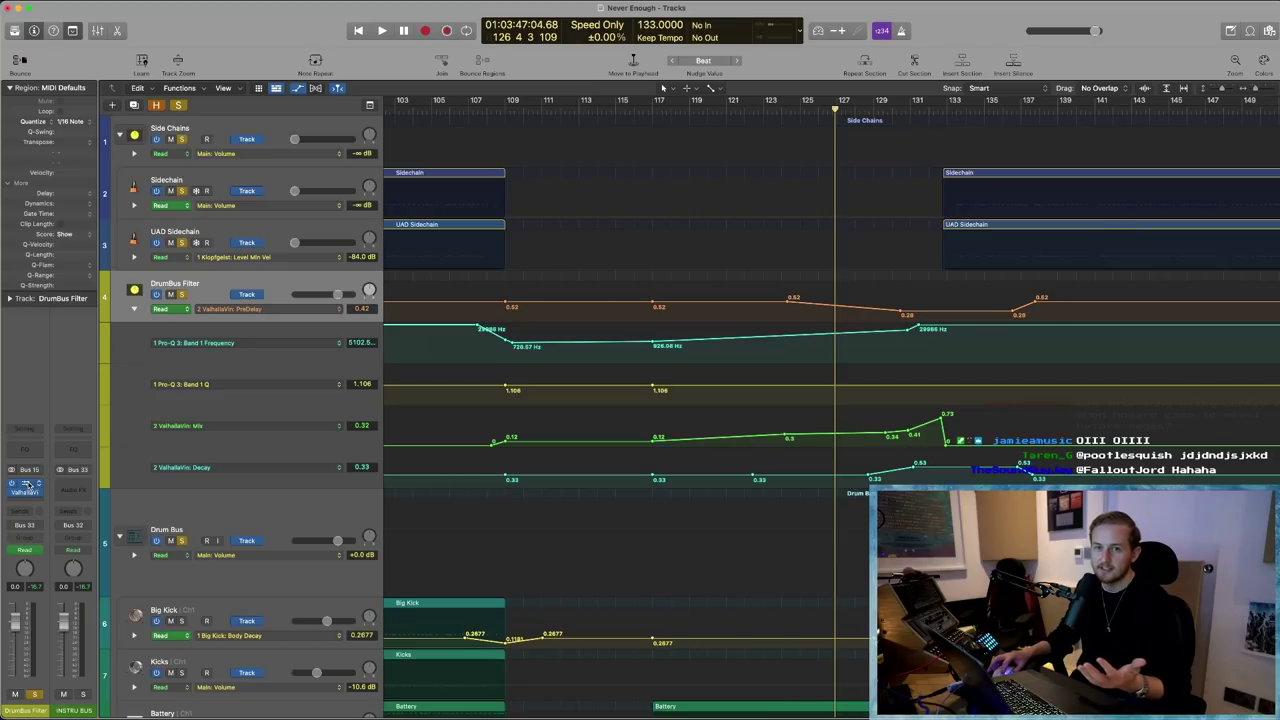
{"action": "key", "text": "v"}
{"action": "left_click_drag", "start_coordinate": [645, 112], "coordinate": [610, 107]}
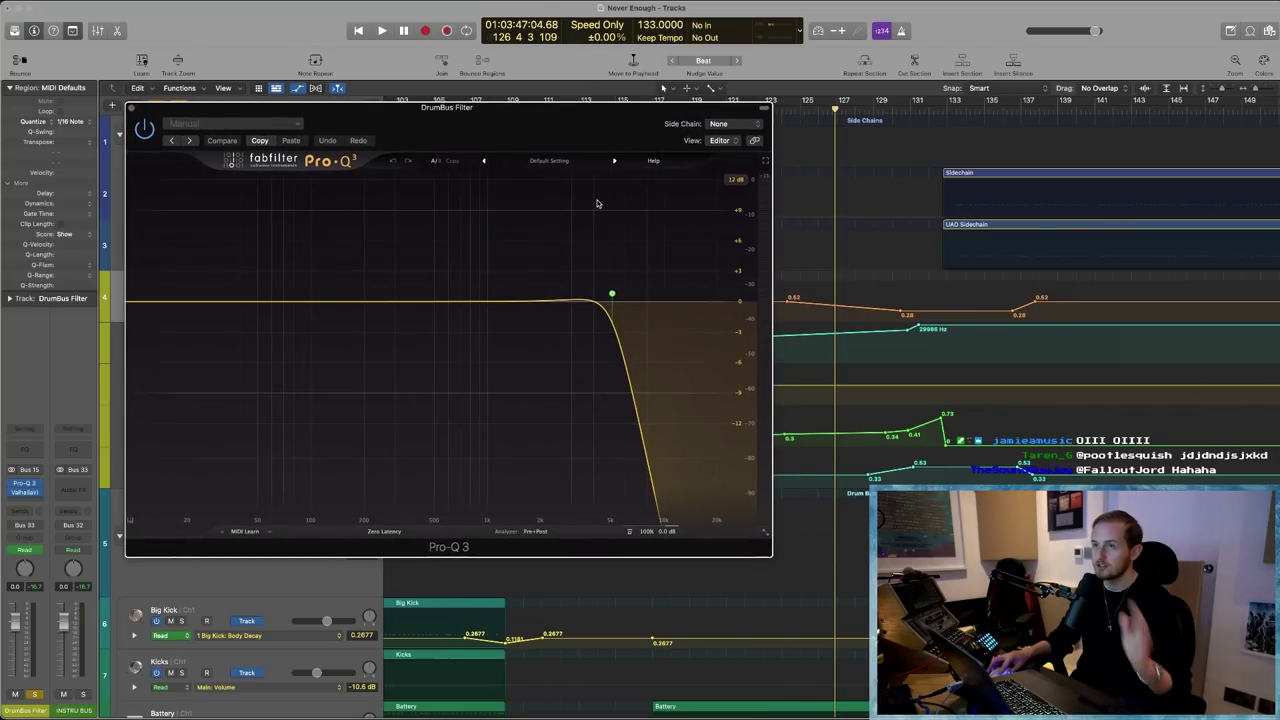
{"action": "left_click", "coordinate": [132, 108]}
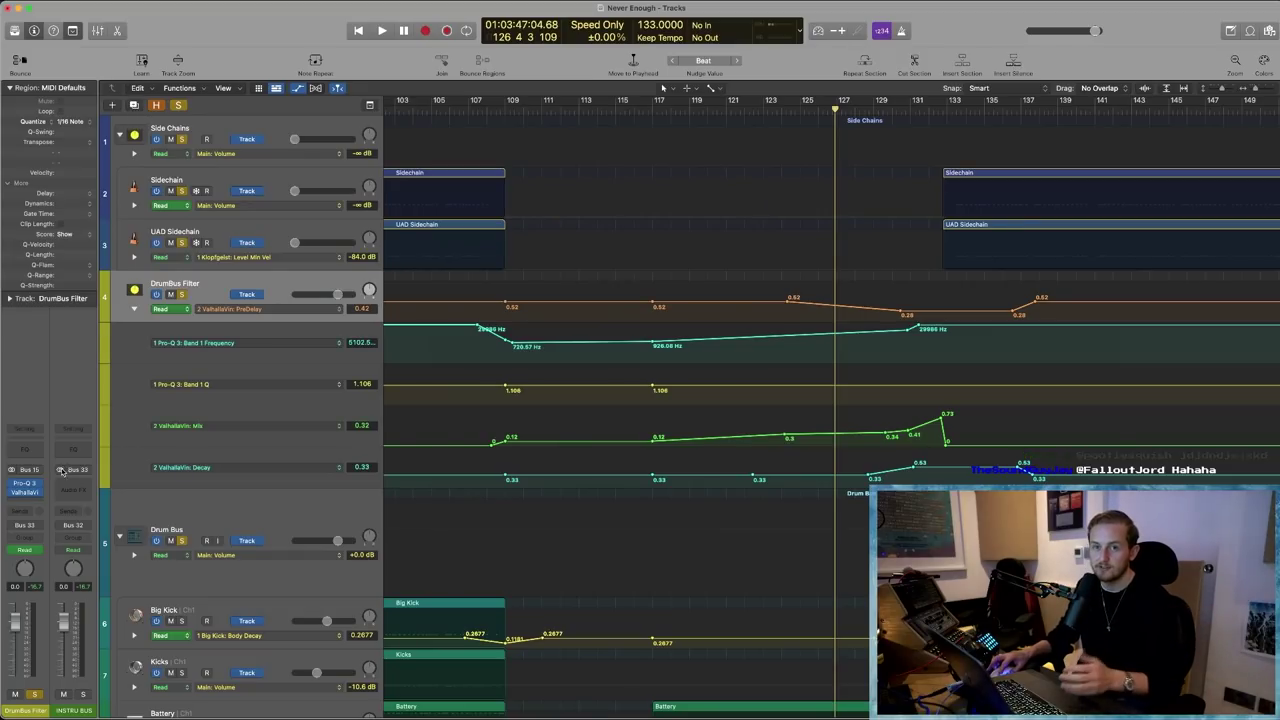
{"action": "left_click", "coordinate": [26, 492]}
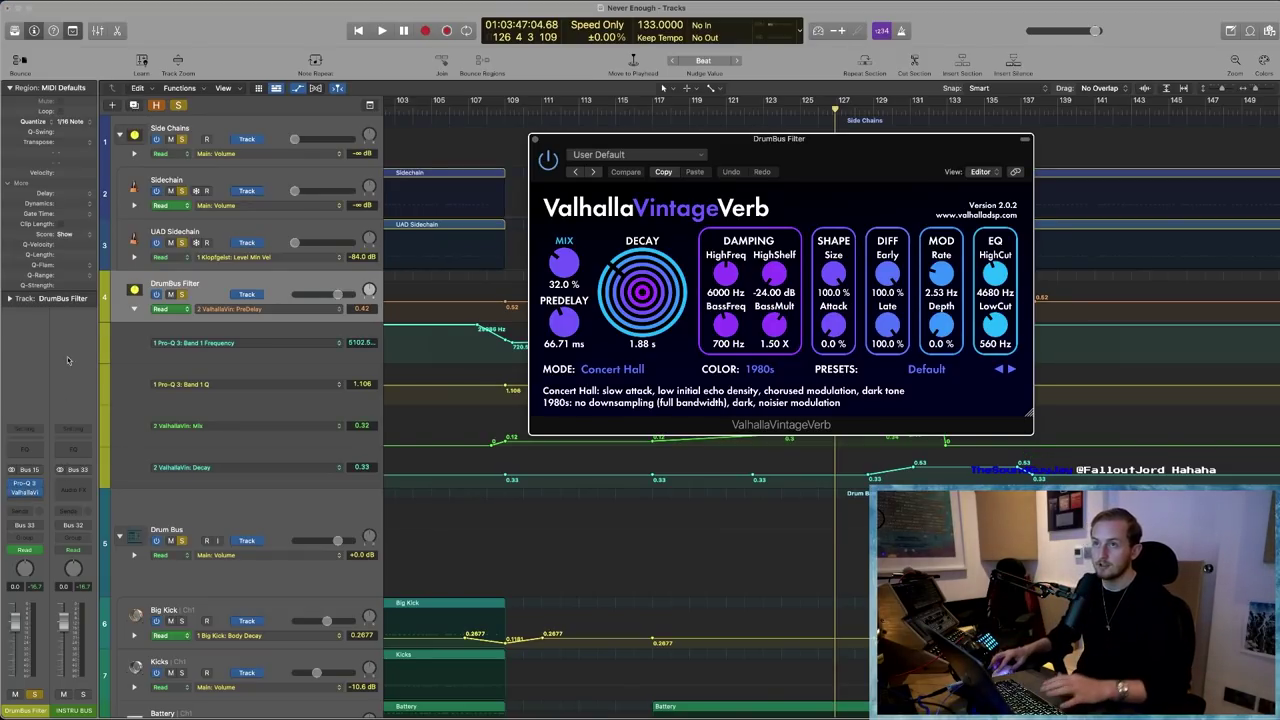
{"action": "left_click", "coordinate": [533, 139]}
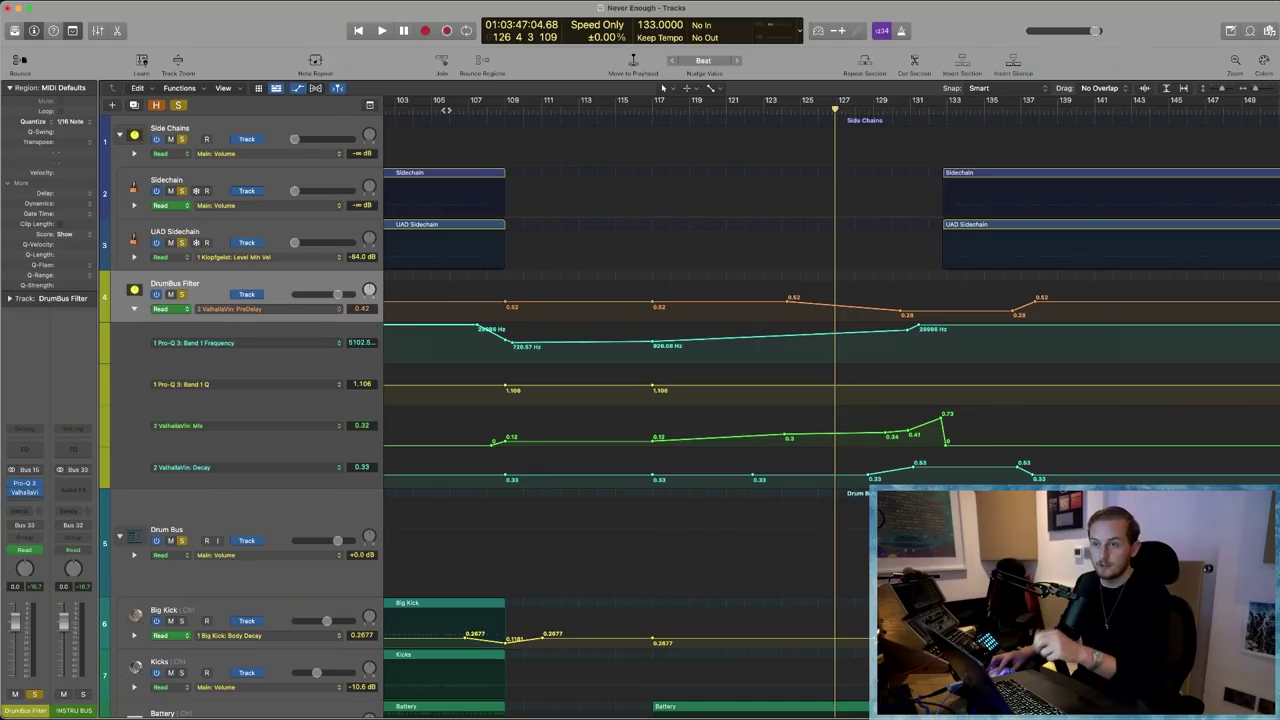
- Play the drums from about bar 106 and watch the automated Pro-Q 3 and ValhallaVintageVerb, then close Pro-Q 3
{"action": "left_click", "coordinate": [448, 110]}
{"action": "key", "text": "space"}
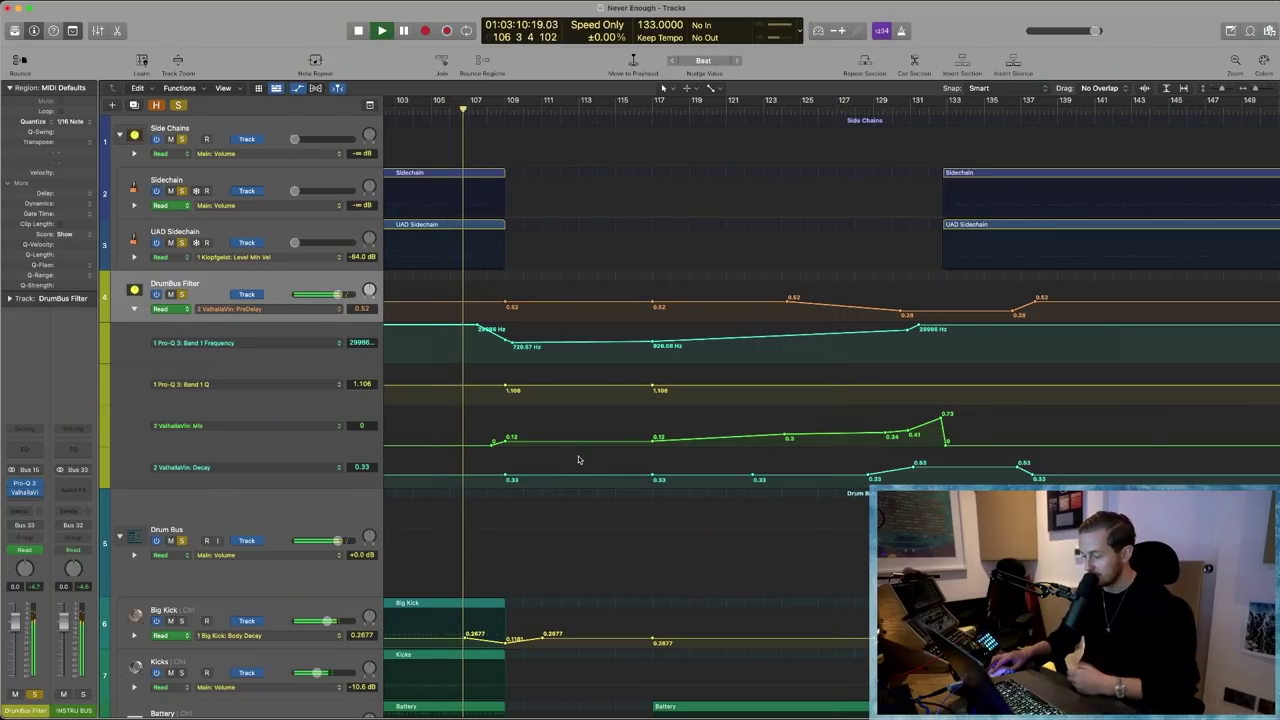
{"action": "scroll", "coordinate": [546, 399], "scroll_direction": "left", "scroll_amount": 2}
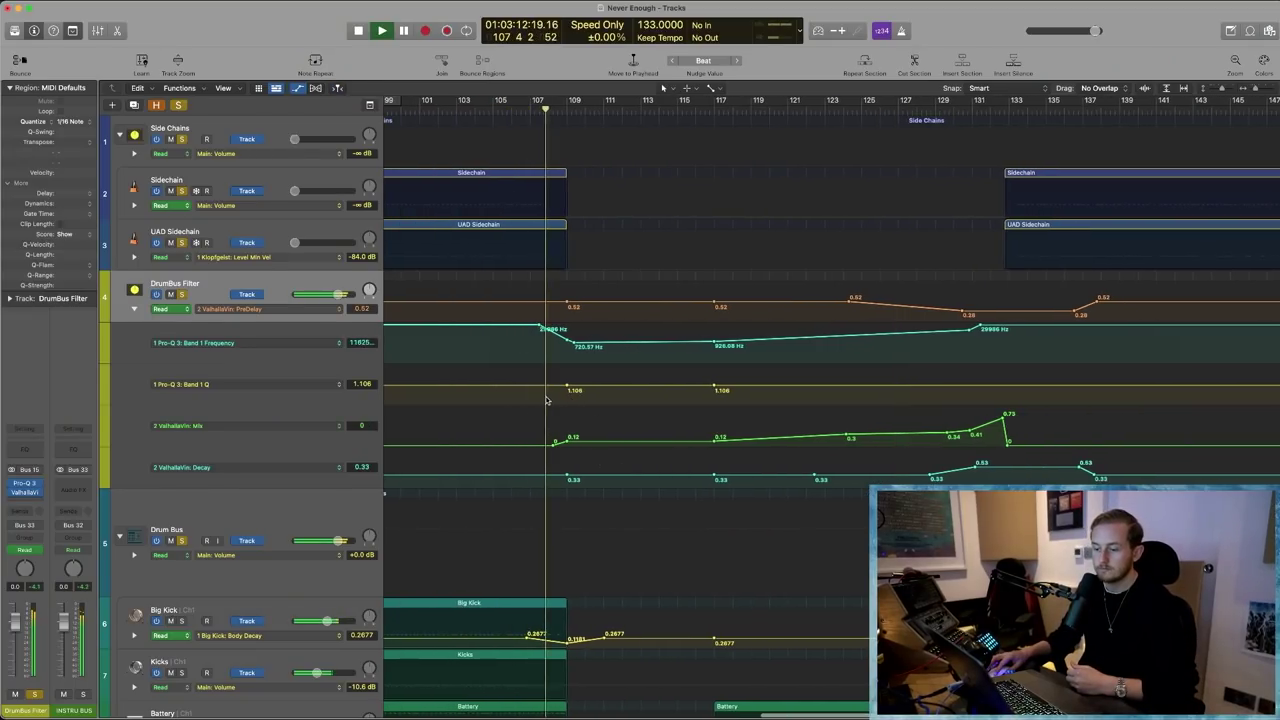
{"action": "left_click", "coordinate": [25, 484]}
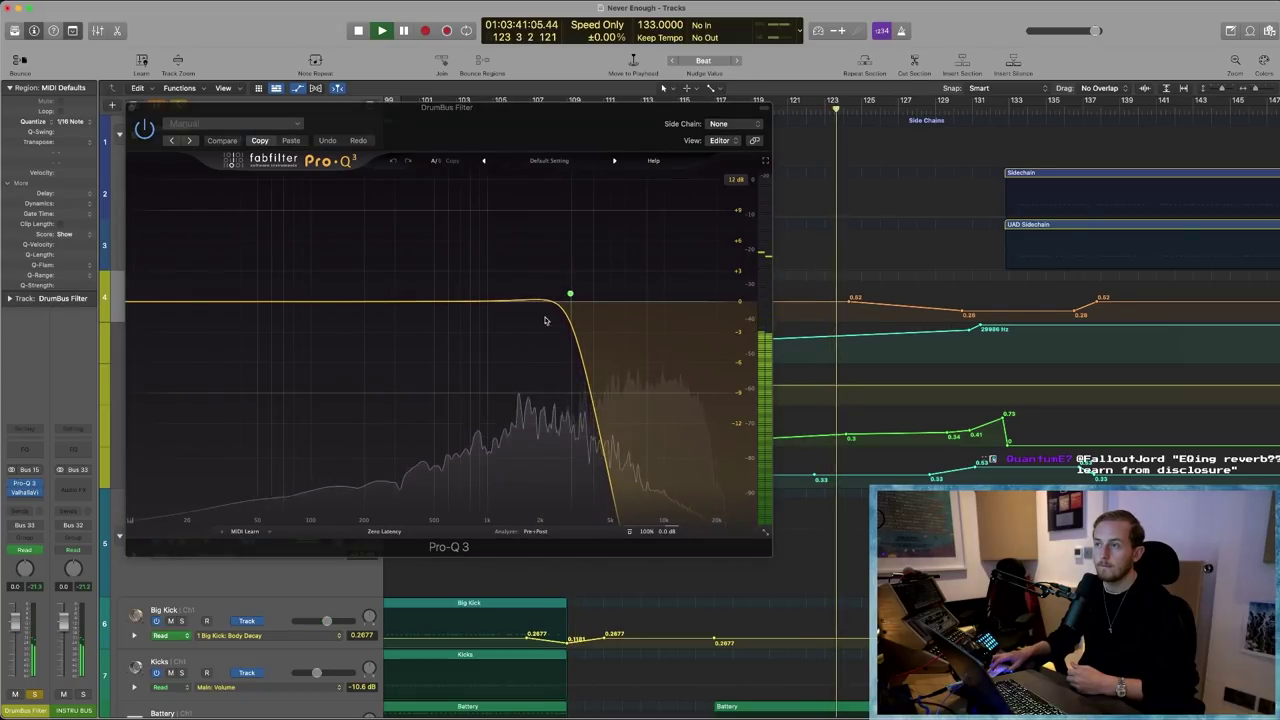
{"action": "left_click", "coordinate": [25, 492]}
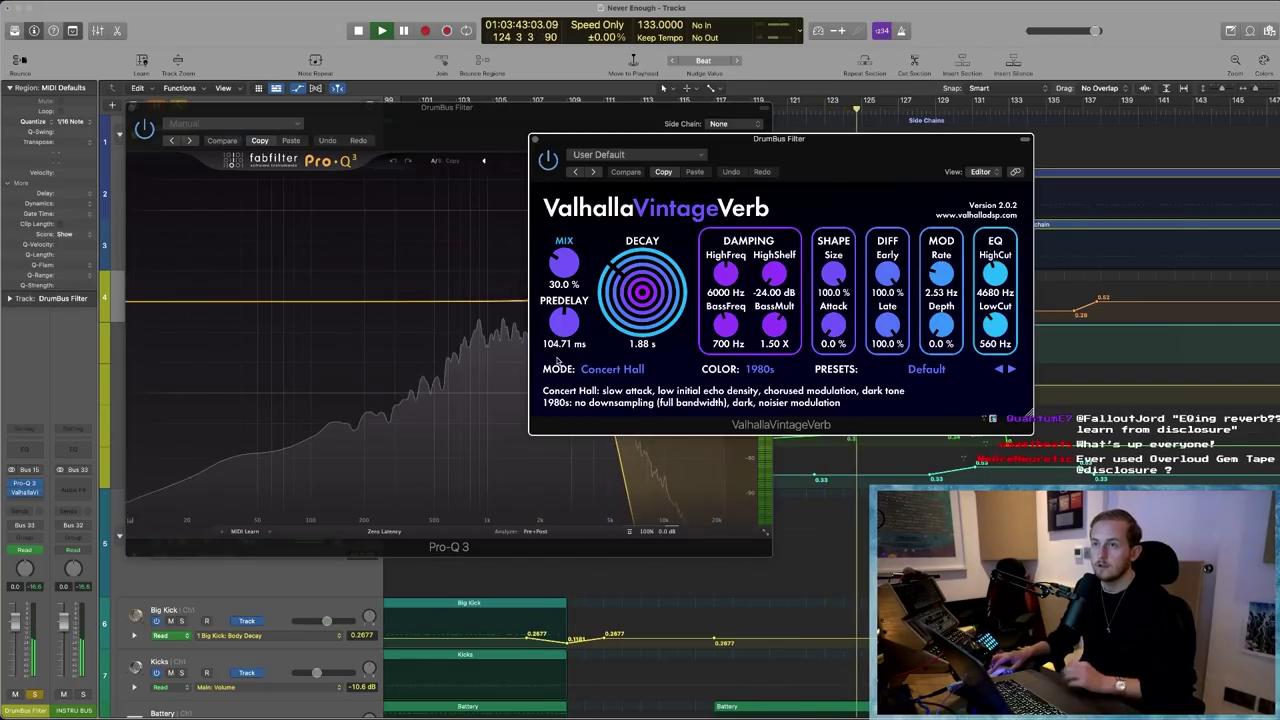
{"action": "key", "text": "space"}
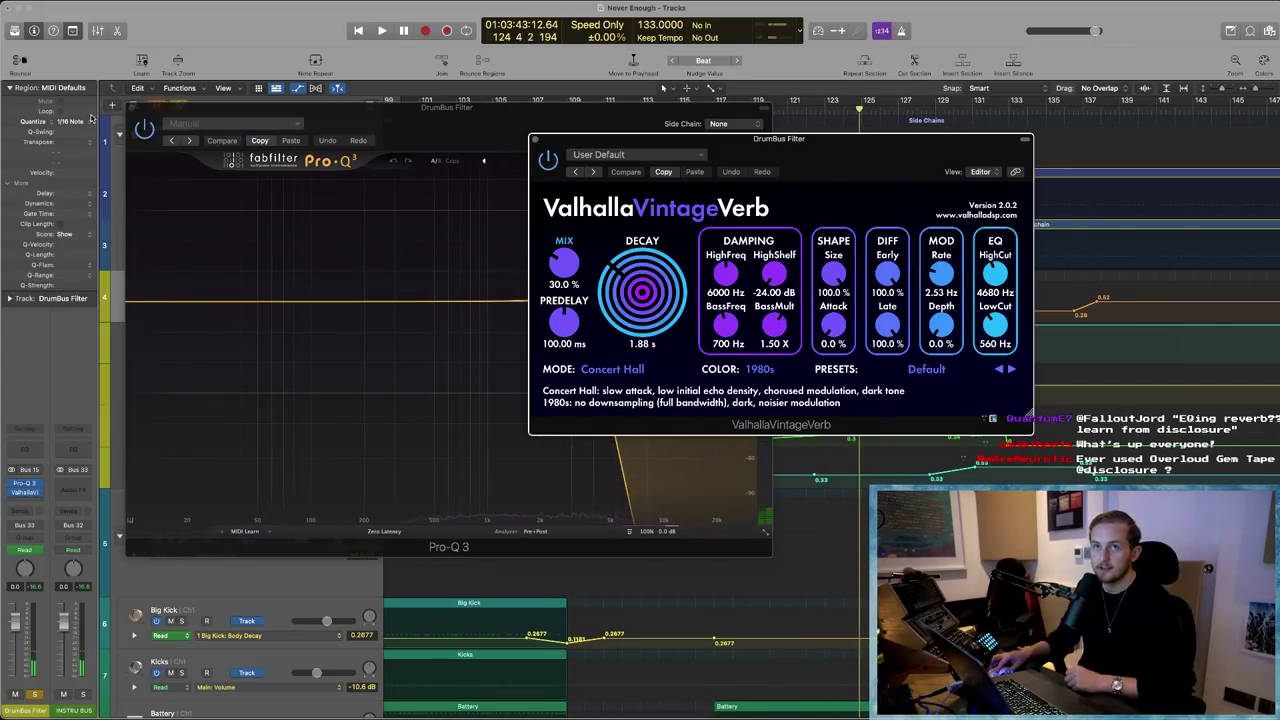
{"action": "left_click", "coordinate": [126, 107]}
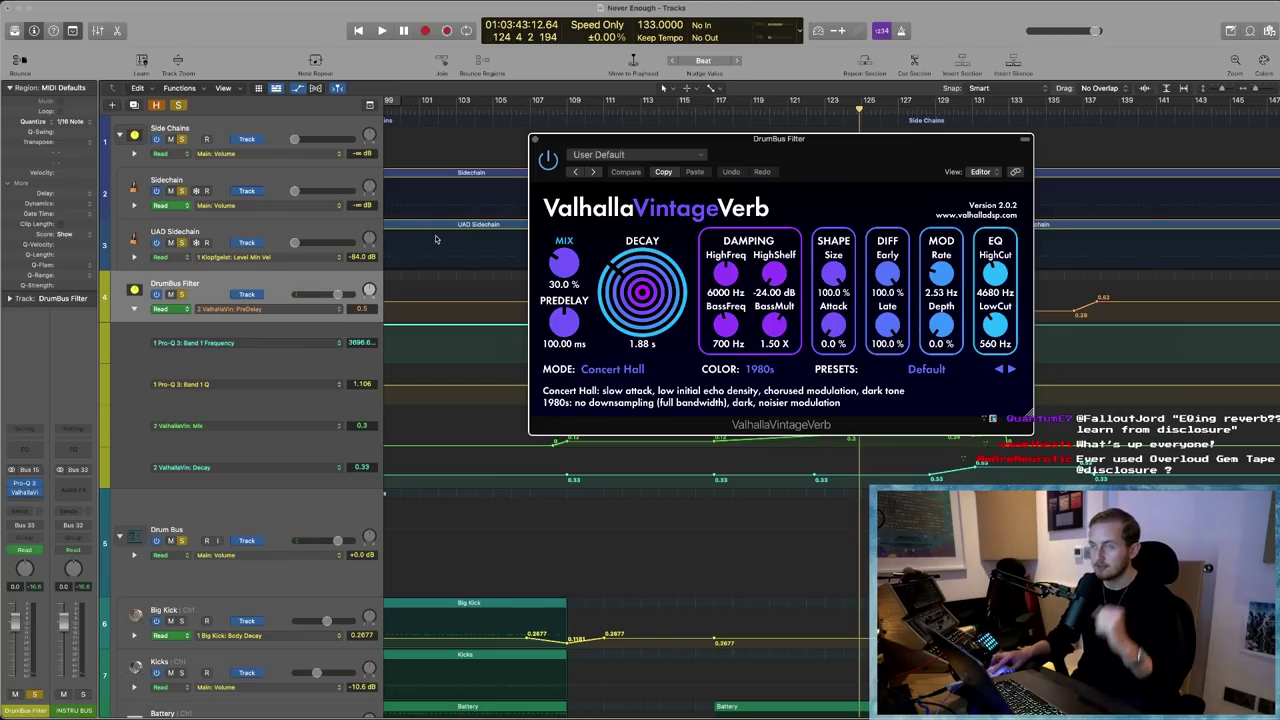
- Audition the automated reverb from about bar 121 with the ValhallaVintageVerb window moved clear of the automation curves, and close it
{"action": "left_click", "coordinate": [787, 112]}
{"action": "key", "text": "space"}
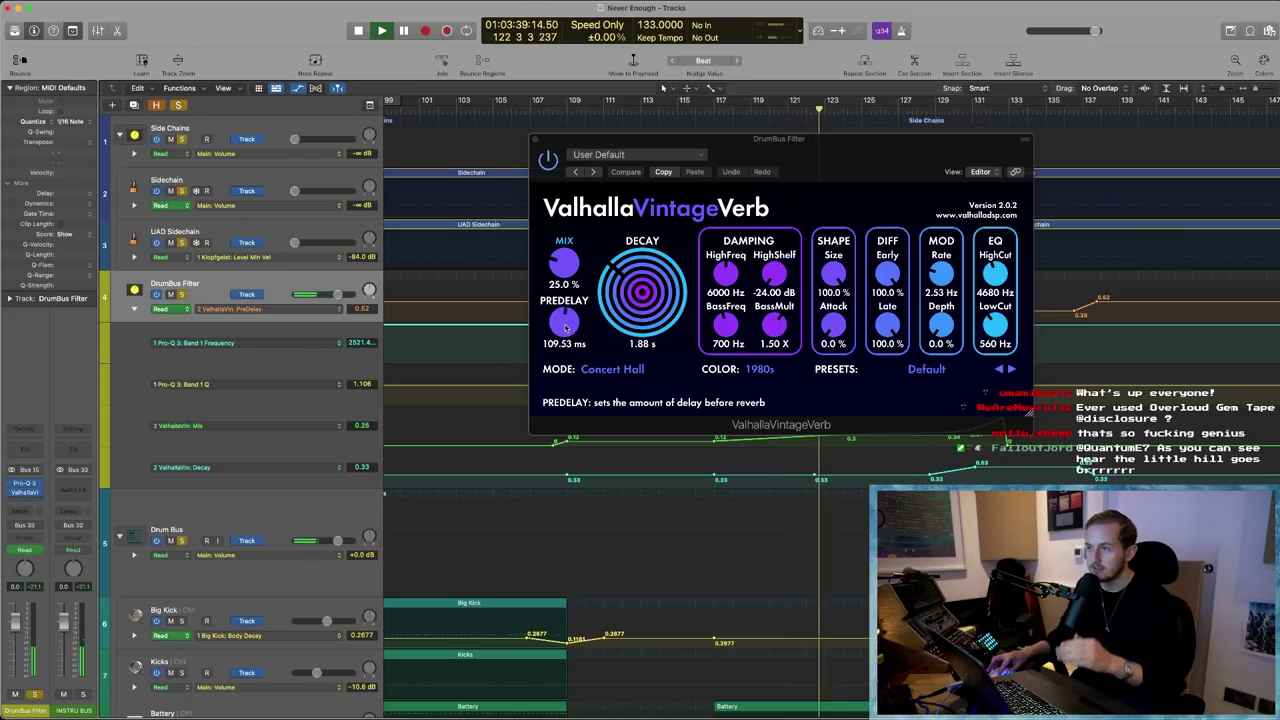
{"action": "left_click_drag", "start_coordinate": [900, 178], "coordinate": [757, 279]}
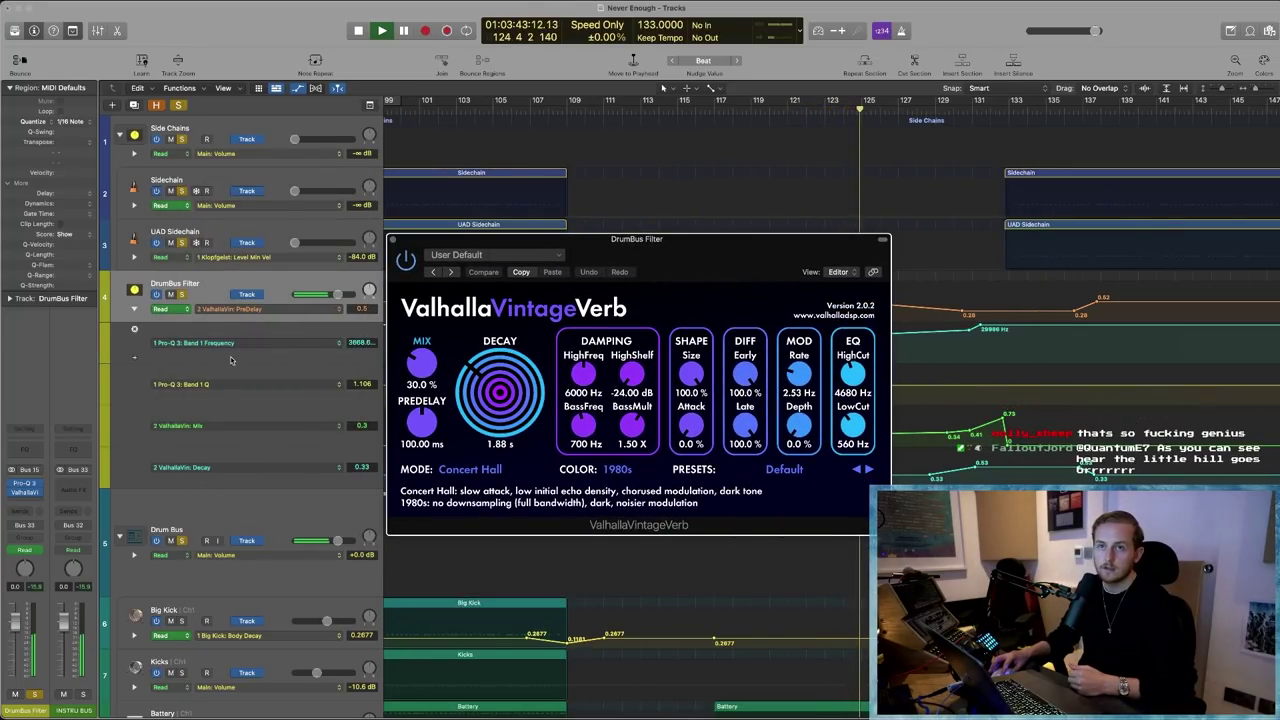
{"action": "left_click_drag", "start_coordinate": [788, 253], "coordinate": [676, 360]}
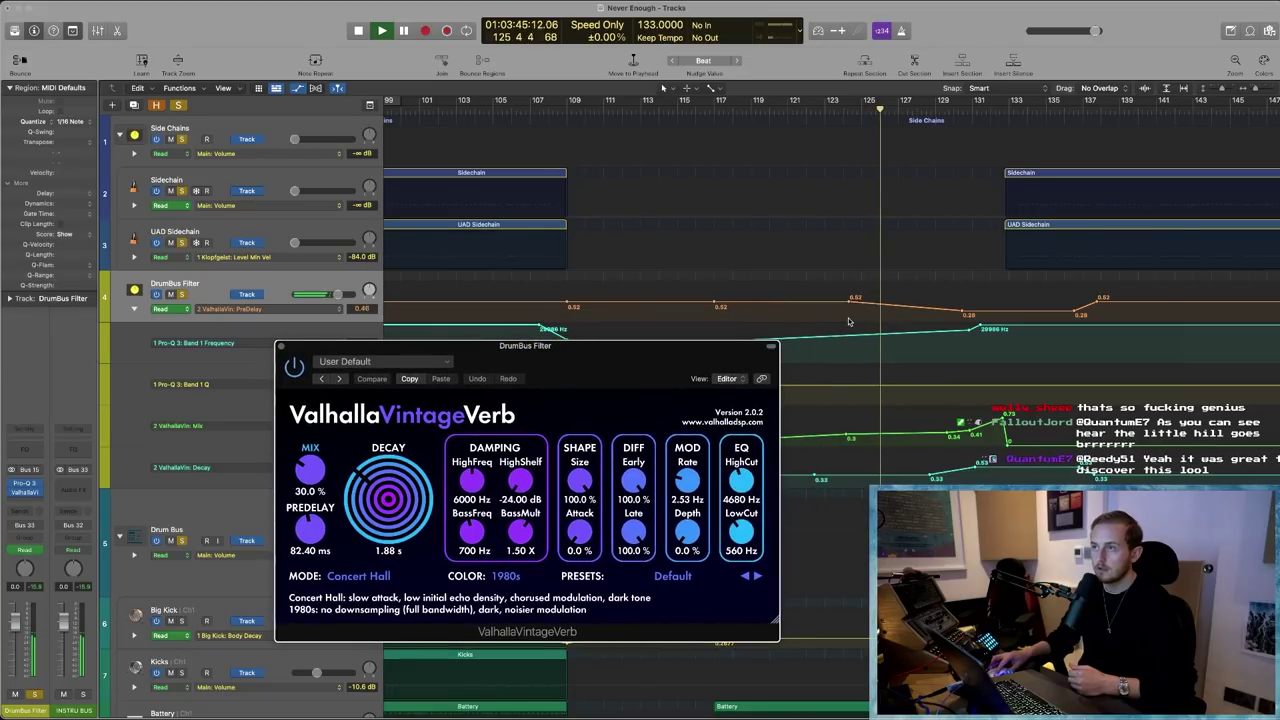
{"action": "left_click", "coordinate": [866, 279]}
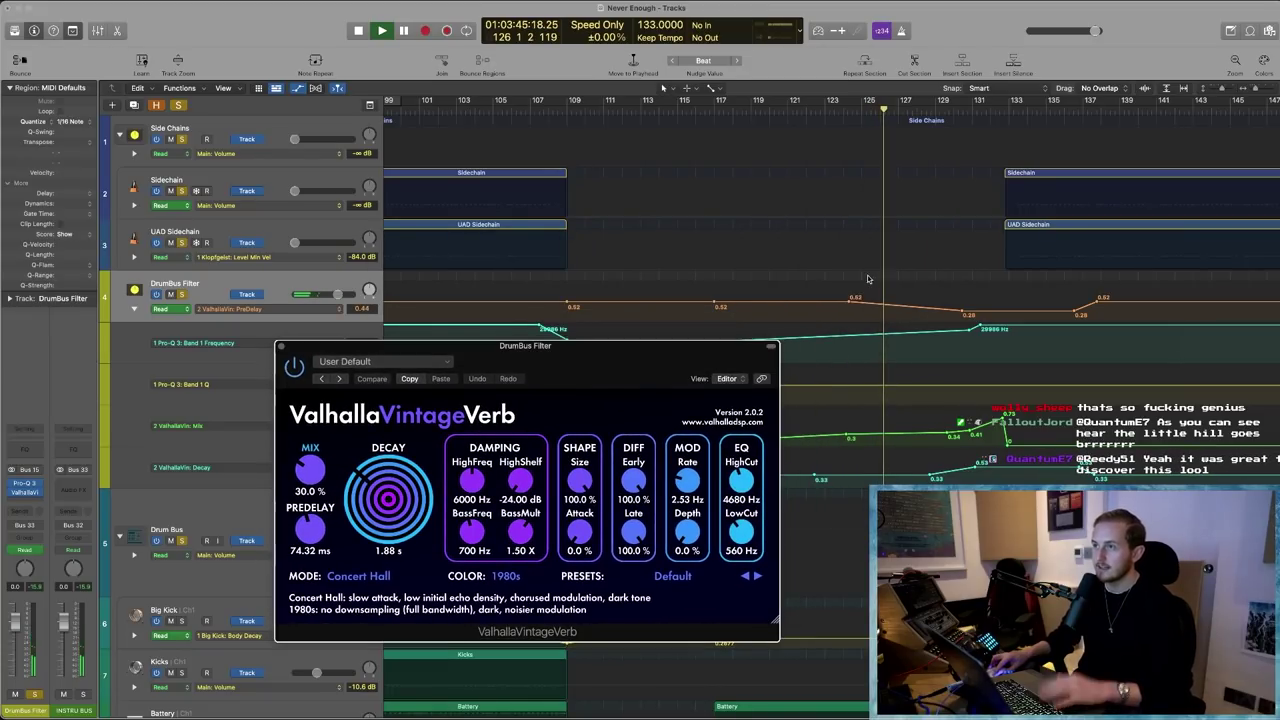
{"action": "left_click", "coordinate": [842, 119]}
{"action": "key", "text": "space"}
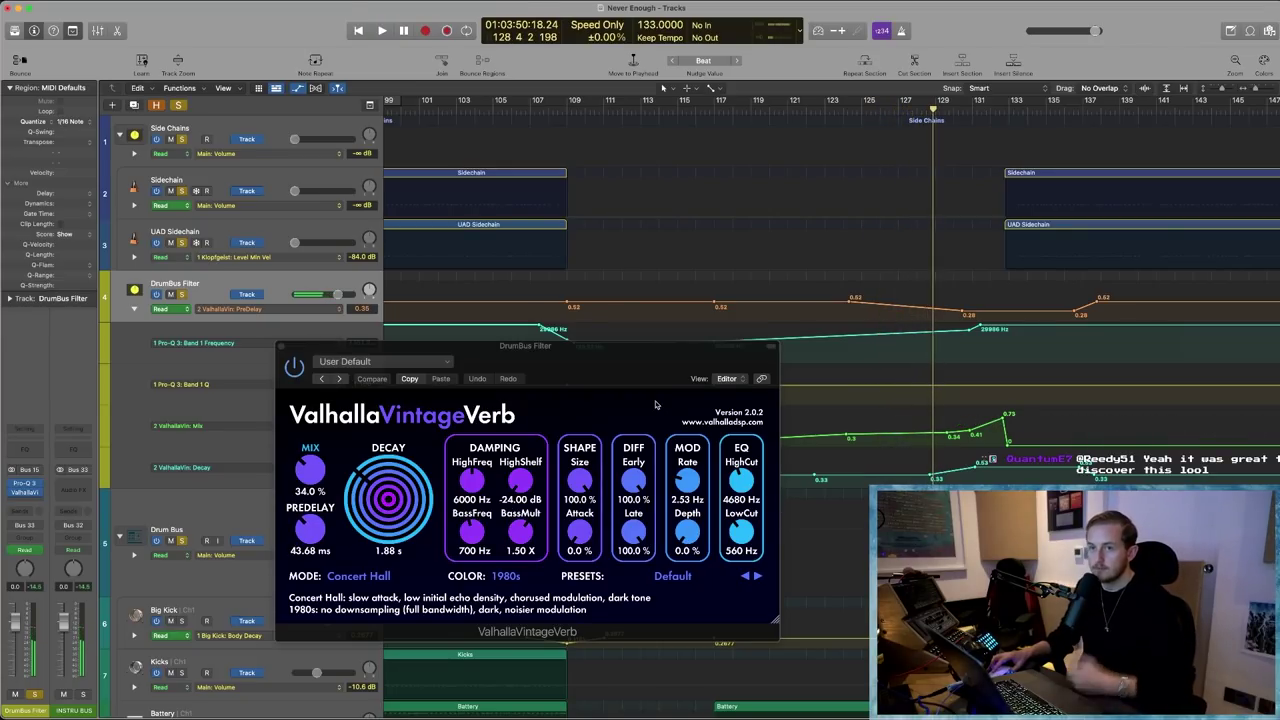
{"action": "left_click", "coordinate": [281, 347]}
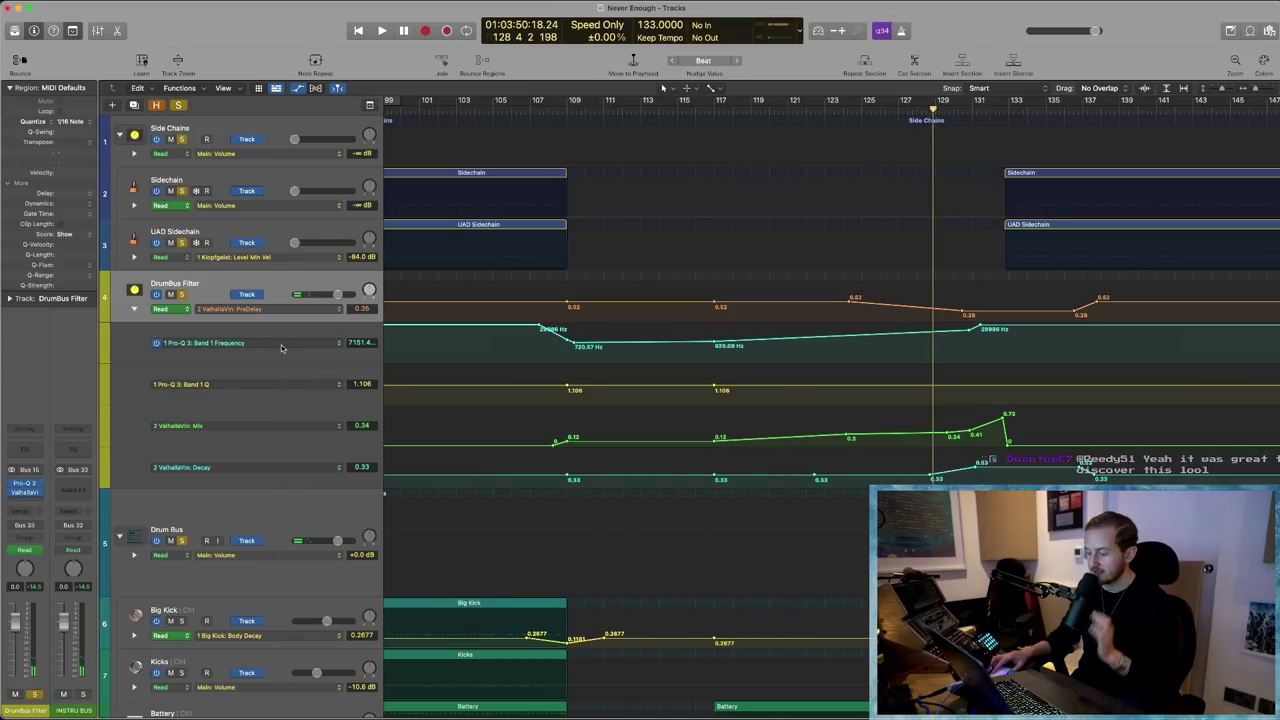
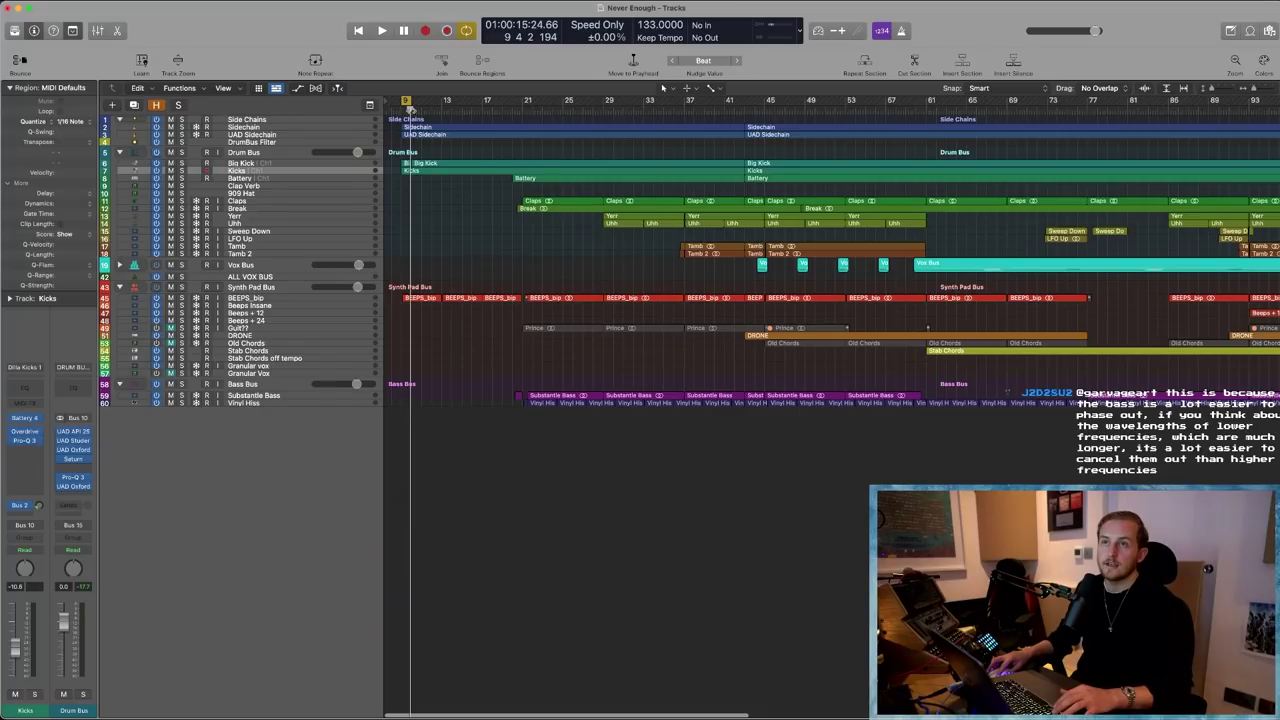
- Turn off the cycle range at bar 9 and select the Vox Bus track
{"action": "left_click_drag", "start_coordinate": [407, 100], "coordinate": [708, 112]}
{"action": "left_click", "coordinate": [617, 103]}
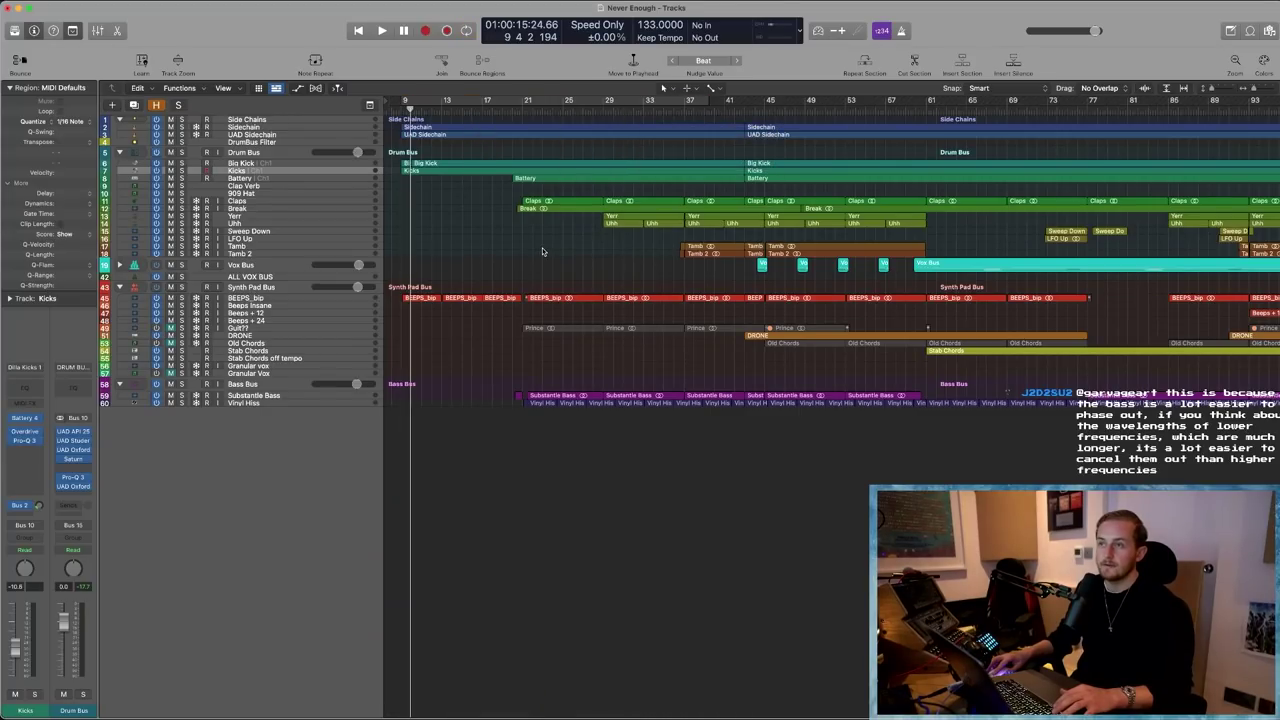
{"action": "left_click", "coordinate": [155, 266]}
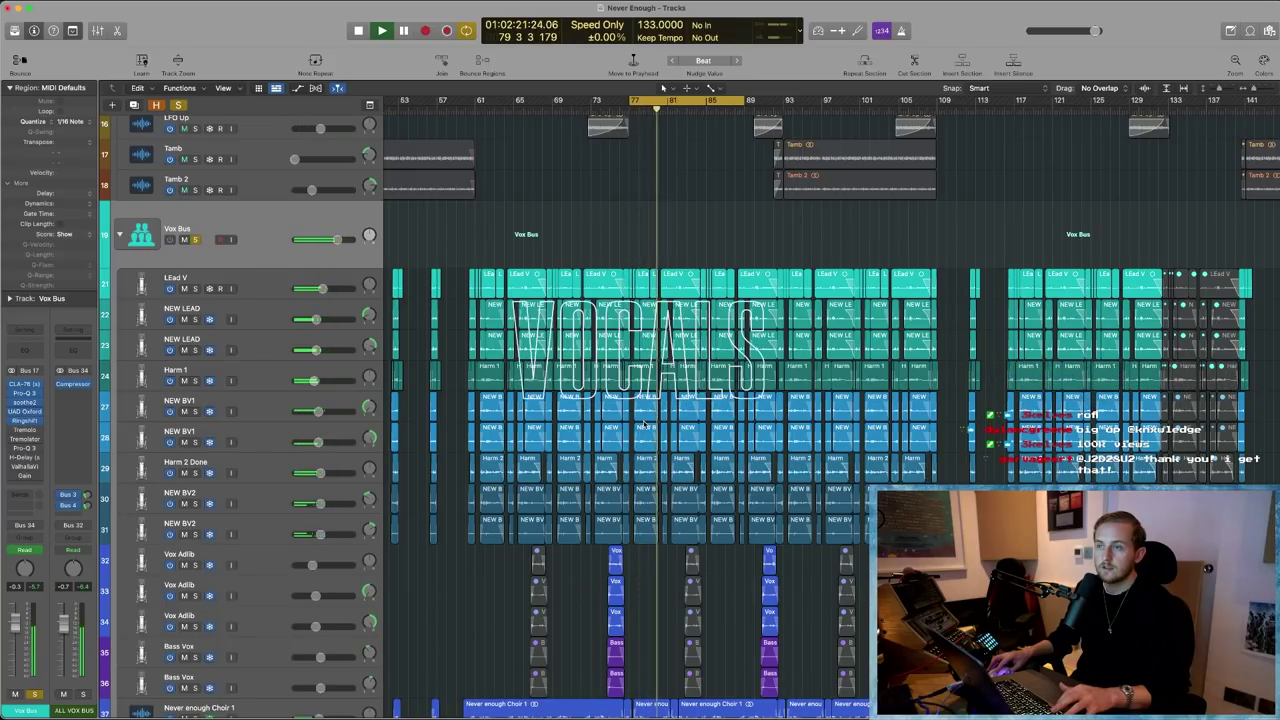
- Set the depth of the Vox Bus Tremolo to 0%, audition the vocals from bar 77, and close the plug-in
{"action": "key", "text": "super+Right"}
{"action": "key", "text": "super+Right"}
{"action": "key", "text": "super+Right"}
{"action": "key", "text": "super+Right"}
{"action": "key", "text": "space"}
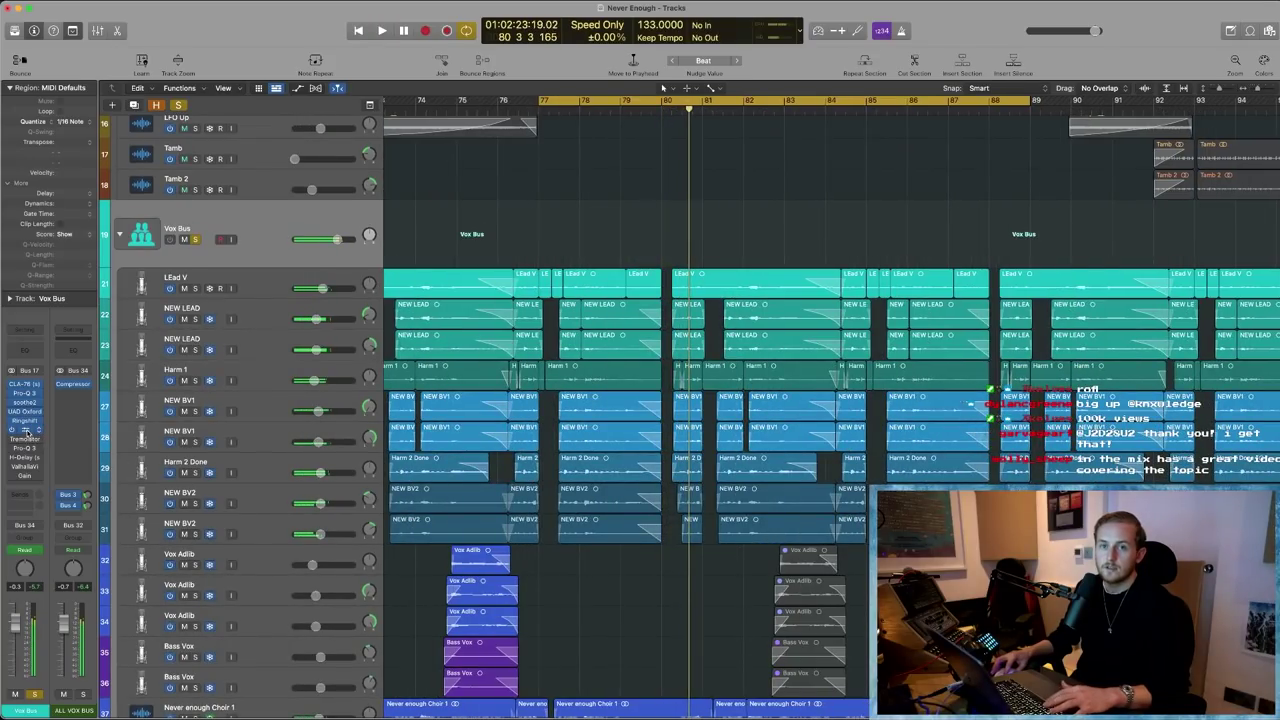
{"action": "left_click", "coordinate": [25, 437]}
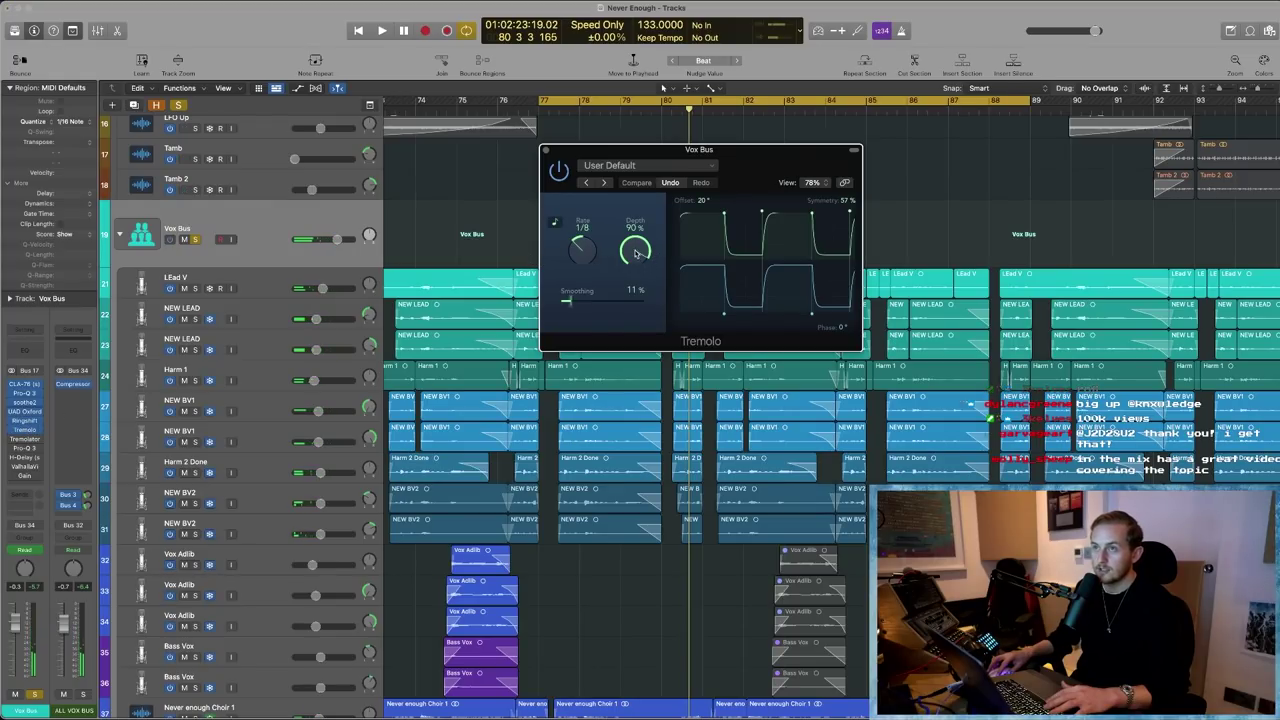
{"action": "left_click_drag", "start_coordinate": [636, 255], "coordinate": [636, 290]}
{"action": "key", "text": "space"}
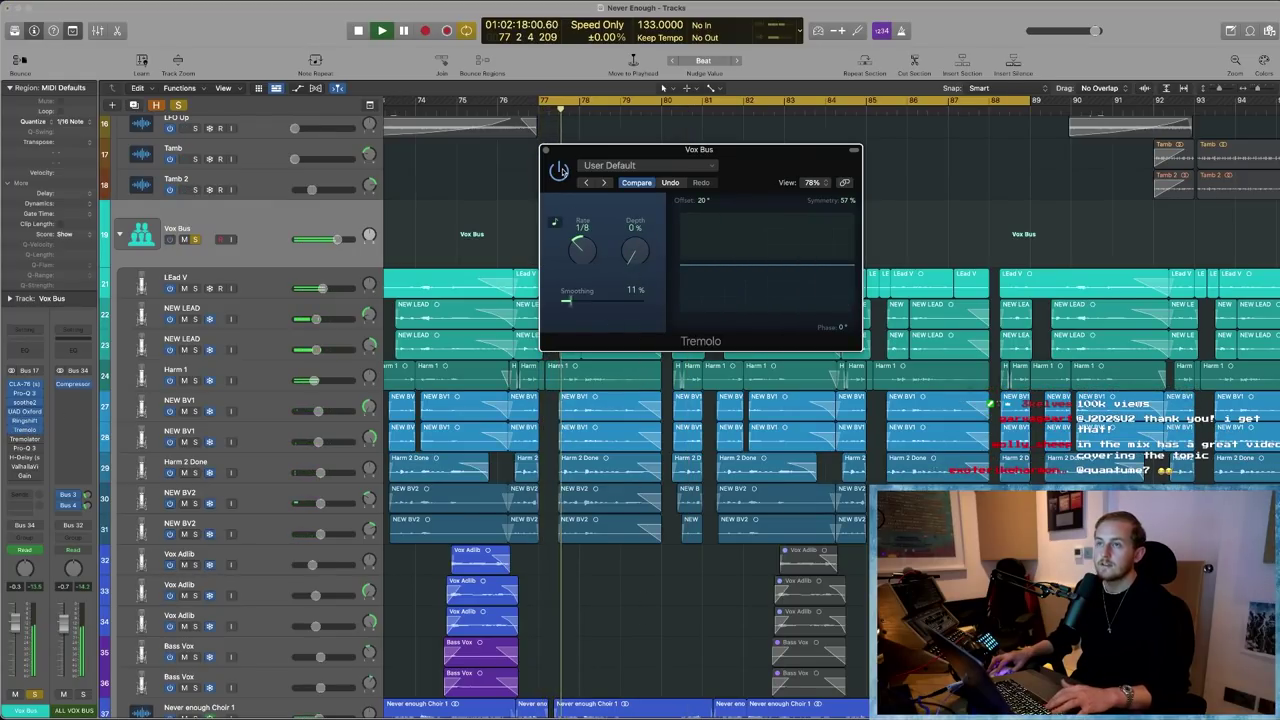
{"action": "left_click", "coordinate": [546, 150]}
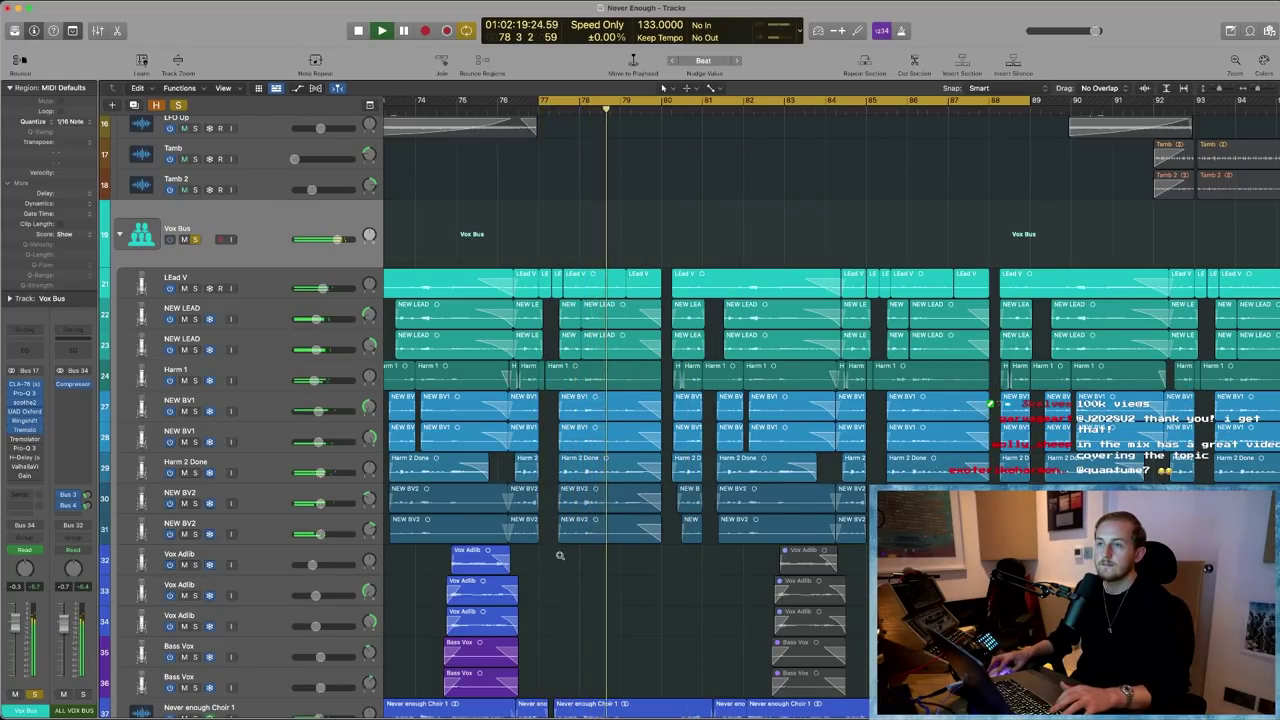
- Examine the lead, harmony, backing, ad-lib and choir regions under the Vox Bus during playback from about bar 78 to 86
{"action": "key", "text": "super+Right"}
{"action": "key", "text": "super+Right"}
{"action": "key", "text": "super+Right"}
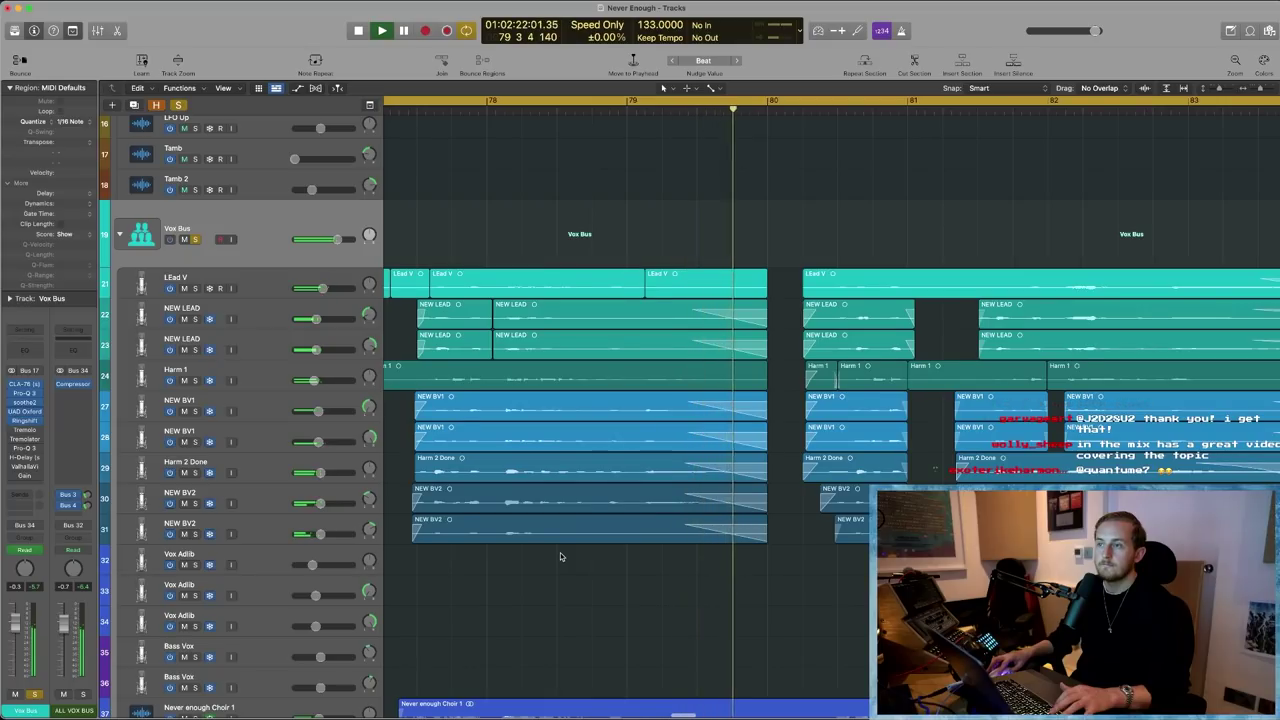
{"action": "scroll", "coordinate": [560, 556], "scroll_direction": "right", "scroll_amount": 8}
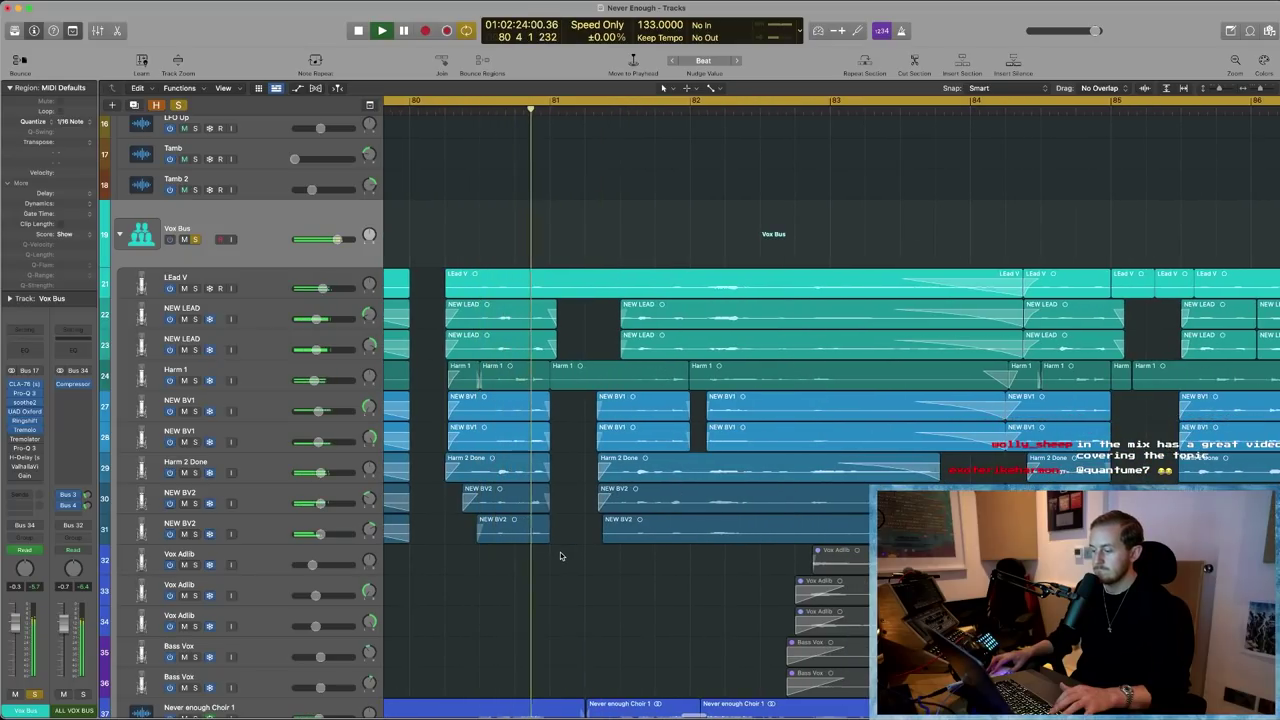
{"action": "scroll", "coordinate": [660, 597], "scroll_direction": "right", "scroll_amount": 4}
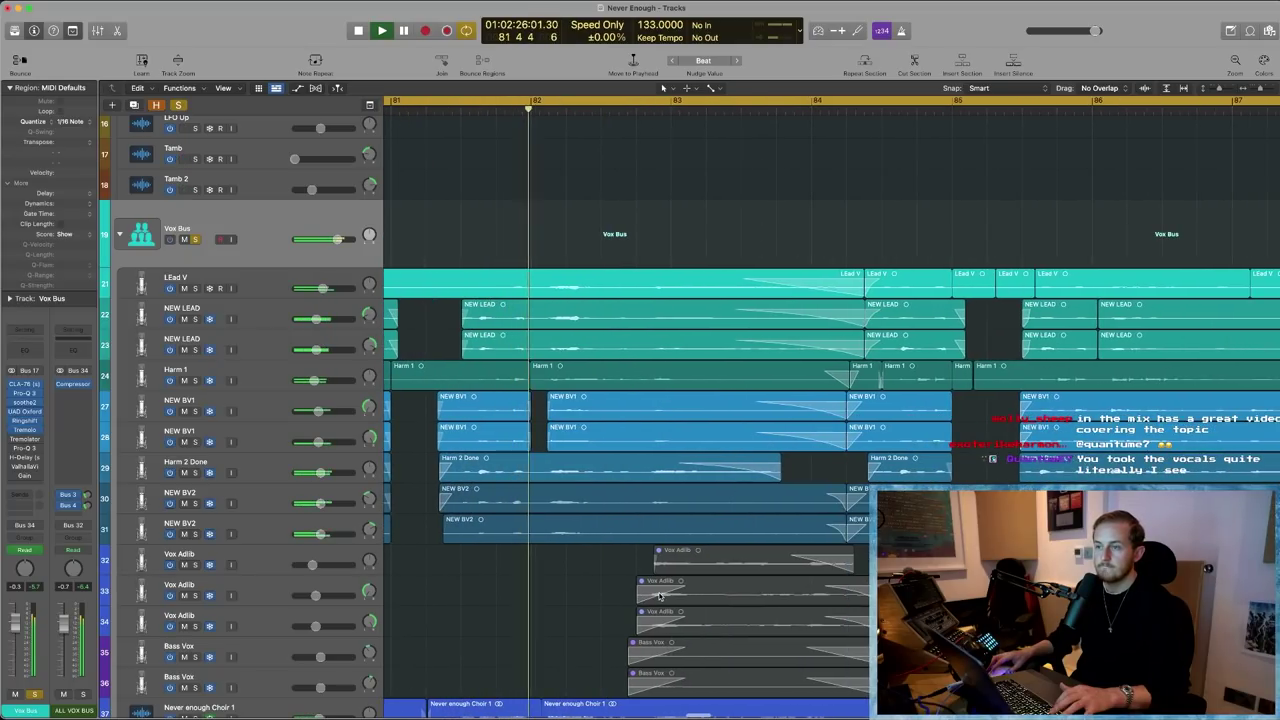
{"action": "scroll", "coordinate": [660, 597], "scroll_direction": "down", "scroll_amount": 2}
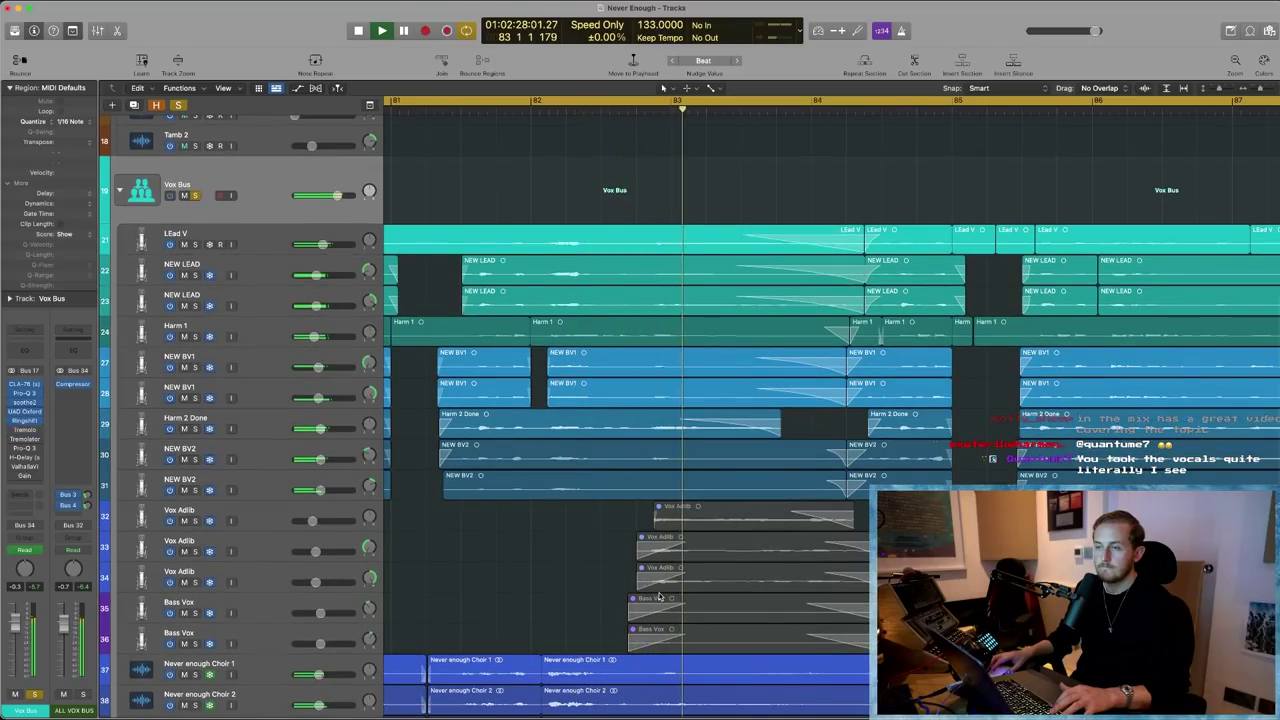
{"action": "scroll", "coordinate": [659, 597], "scroll_direction": "right", "scroll_amount": 4}
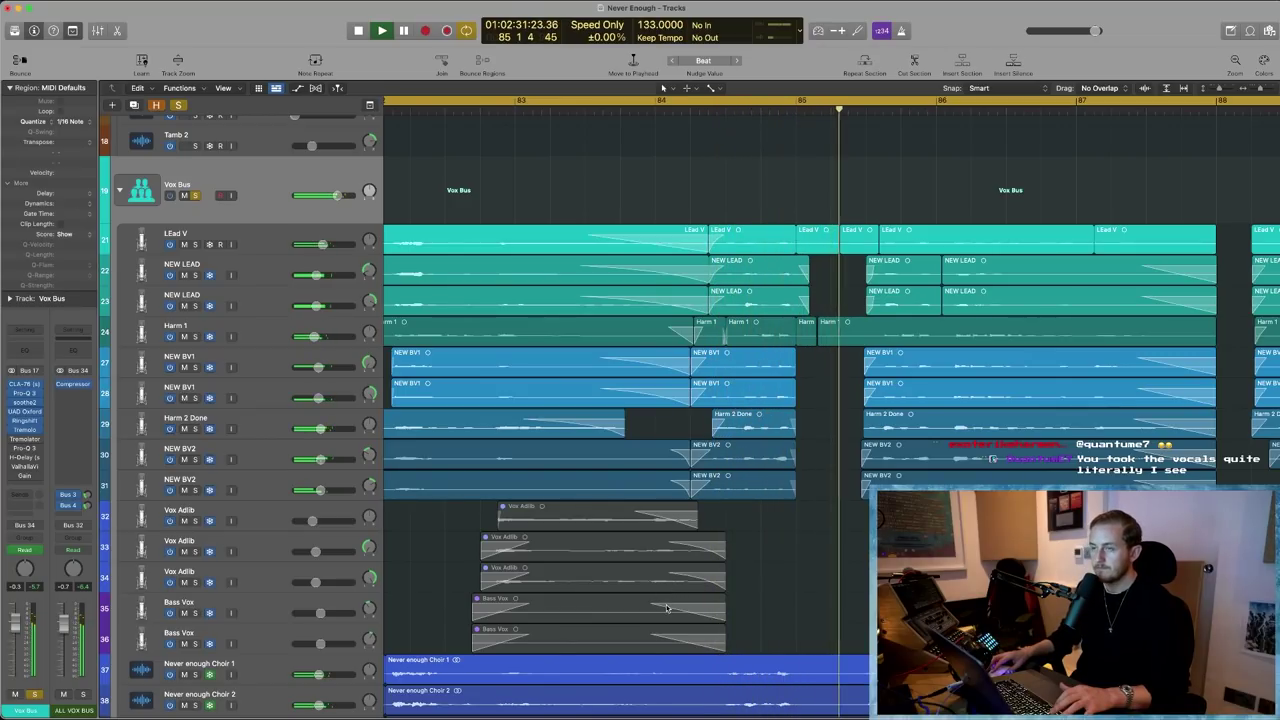
{"action": "scroll", "coordinate": [811, 611], "scroll_direction": "down", "scroll_amount": 5}
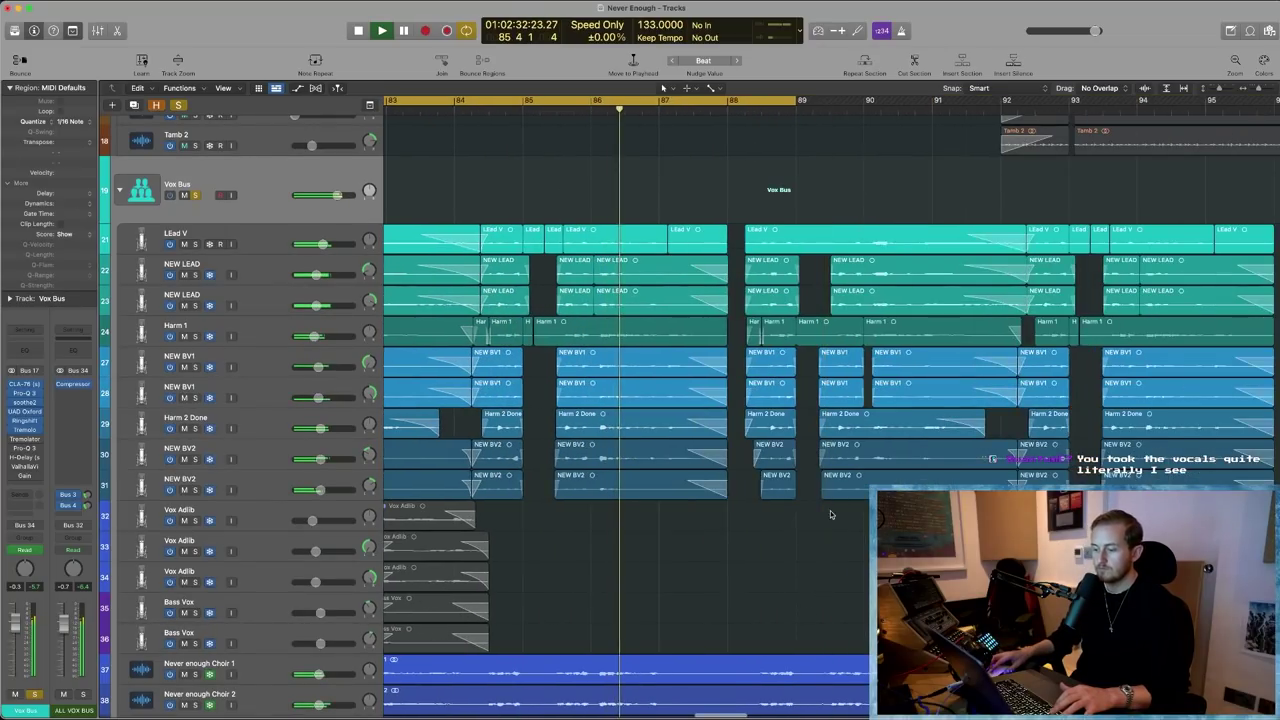
- Cycle bars 90 to 93 and audition the ad-lib, bass and choir layers under the Vox Bus
{"action": "left_click", "coordinate": [862, 281]}
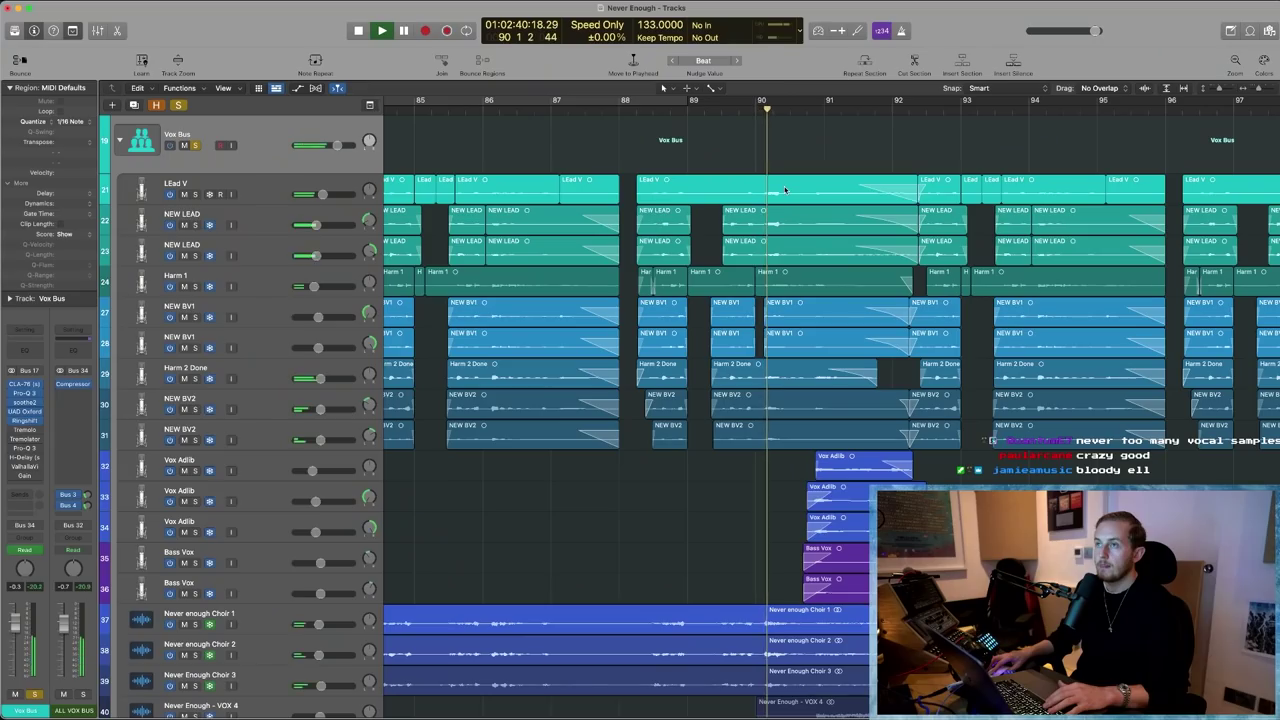
{"action": "scroll", "coordinate": [785, 190], "scroll_direction": "down", "scroll_amount": 4}
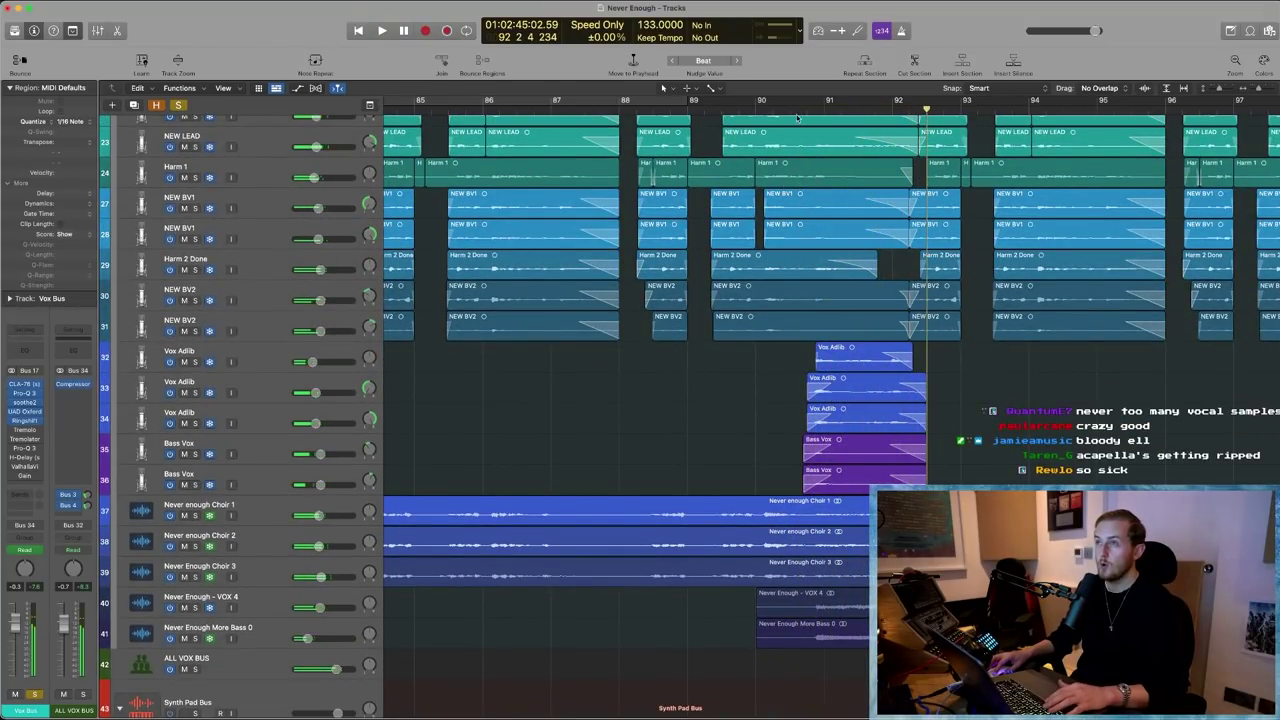
{"action": "left_click_drag", "start_coordinate": [762, 103], "coordinate": [964, 104]}
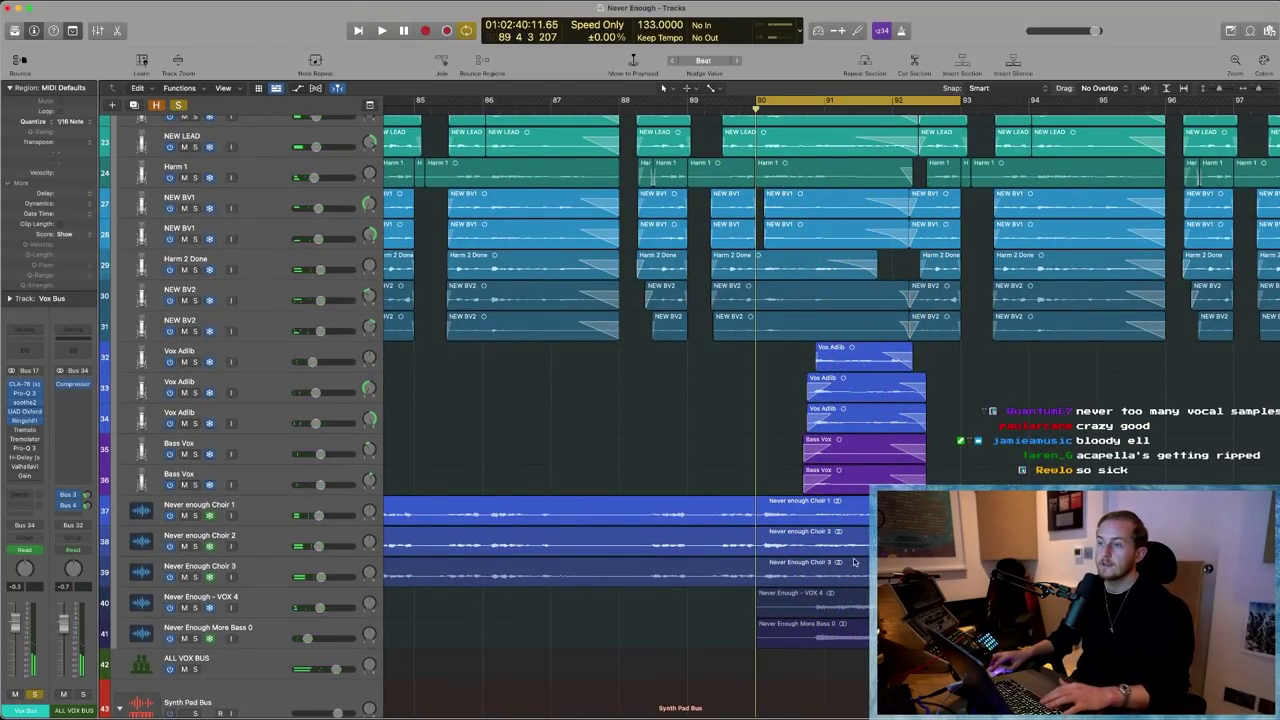
{"action": "scroll", "coordinate": [845, 607], "scroll_direction": "down", "scroll_amount": 1}
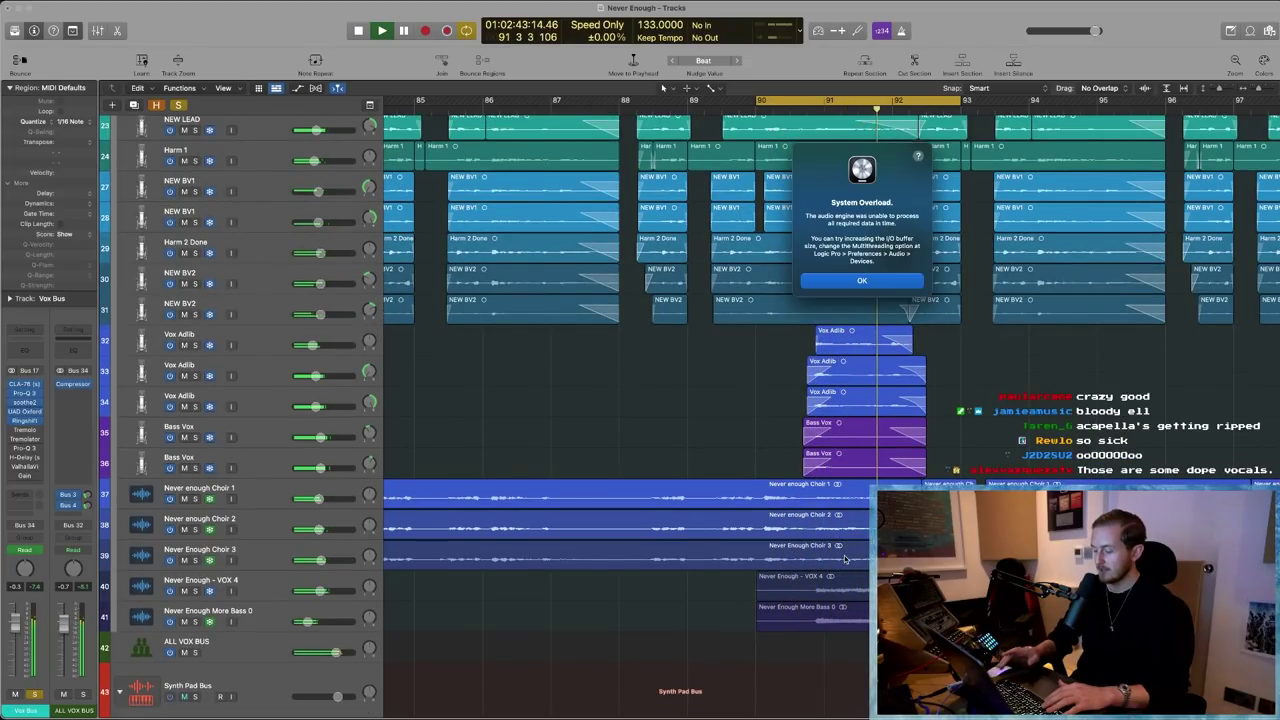
{"action": "key", "text": "Return"}
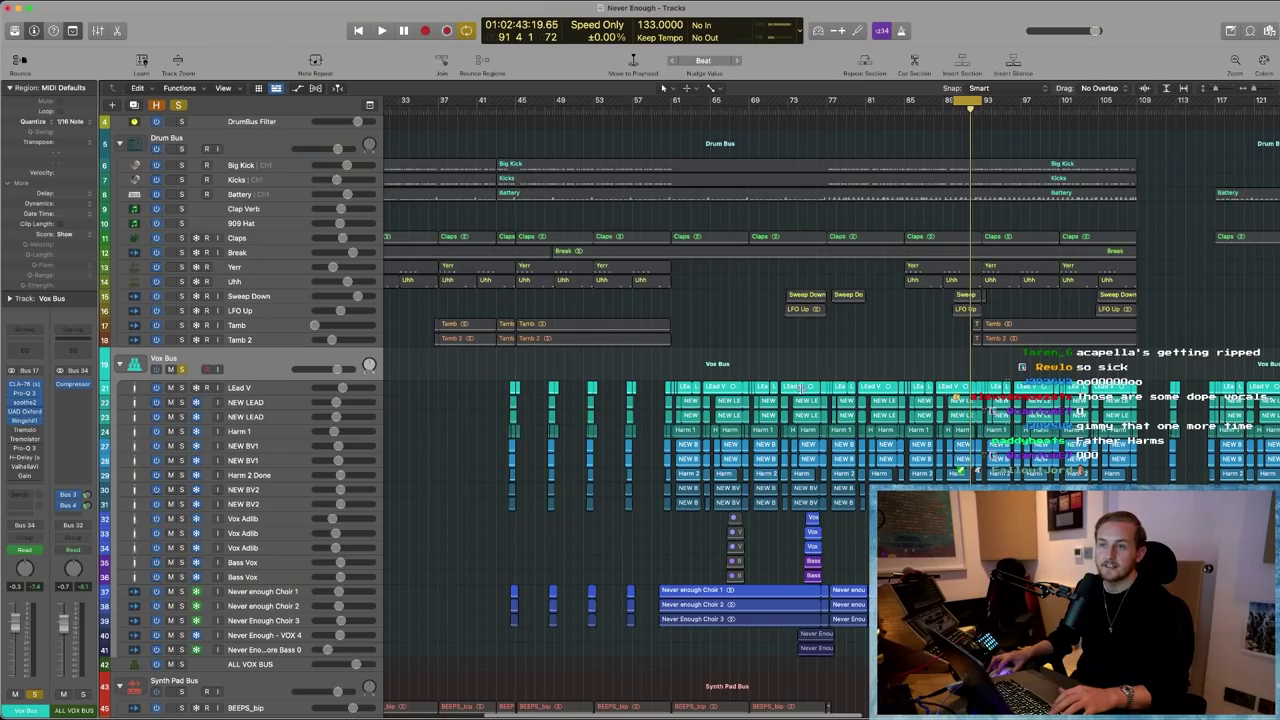
- Cycle bars 85 to 93, solo the LEad V track instead of the Vox Bus, and audition it
{"action": "left_click_drag", "start_coordinate": [906, 100], "coordinate": [988, 100]}
{"action": "key", "text": "z"}
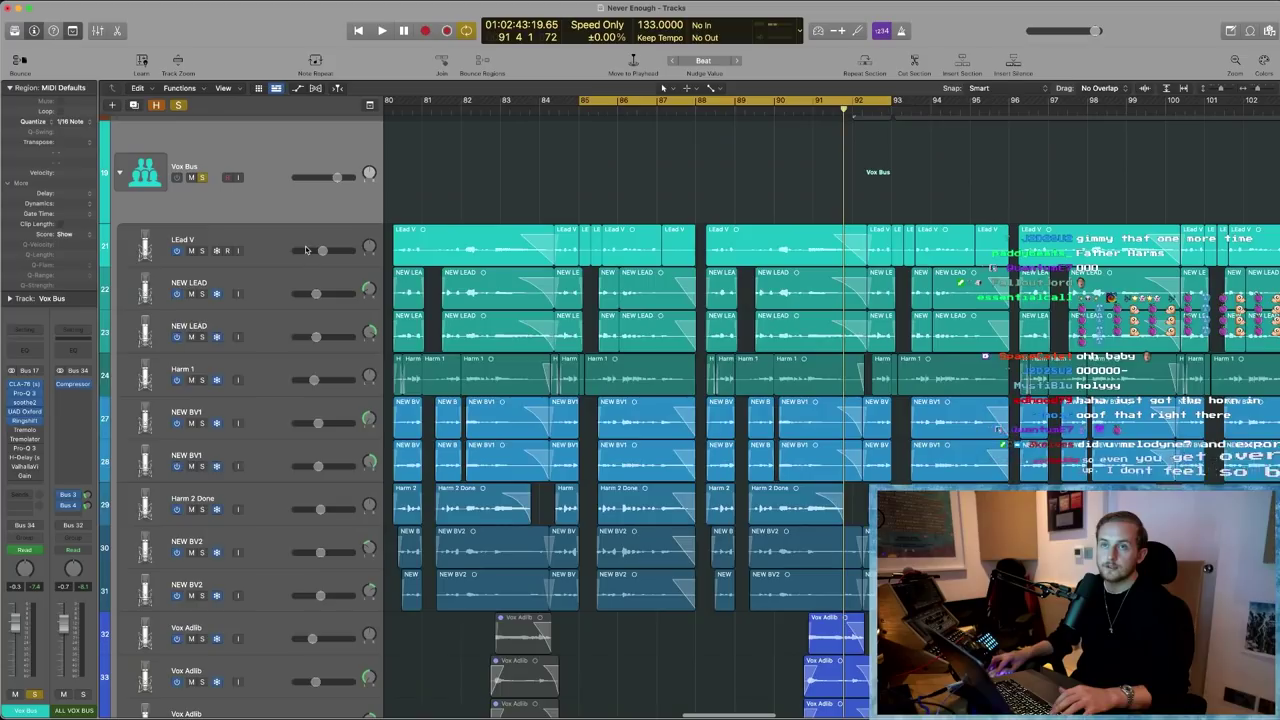
{"action": "left_click", "coordinate": [241, 251]}
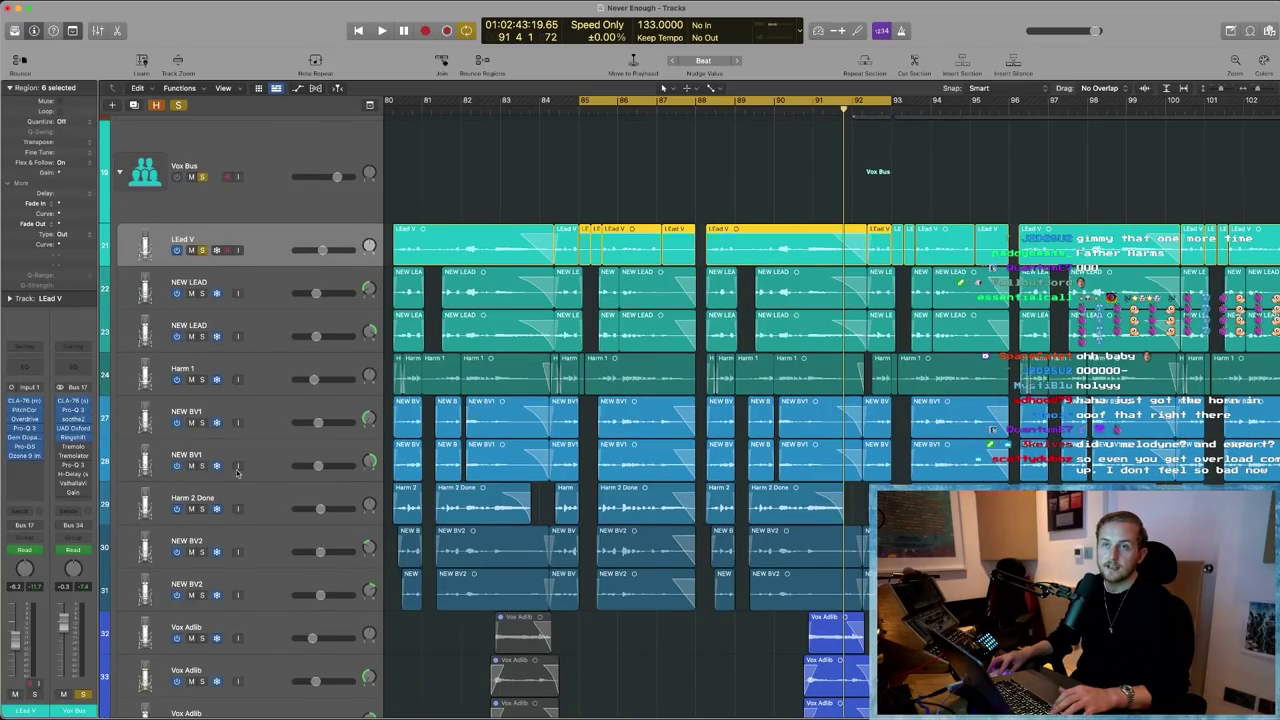
{"action": "left_click", "coordinate": [260, 585], "text": "shift"}
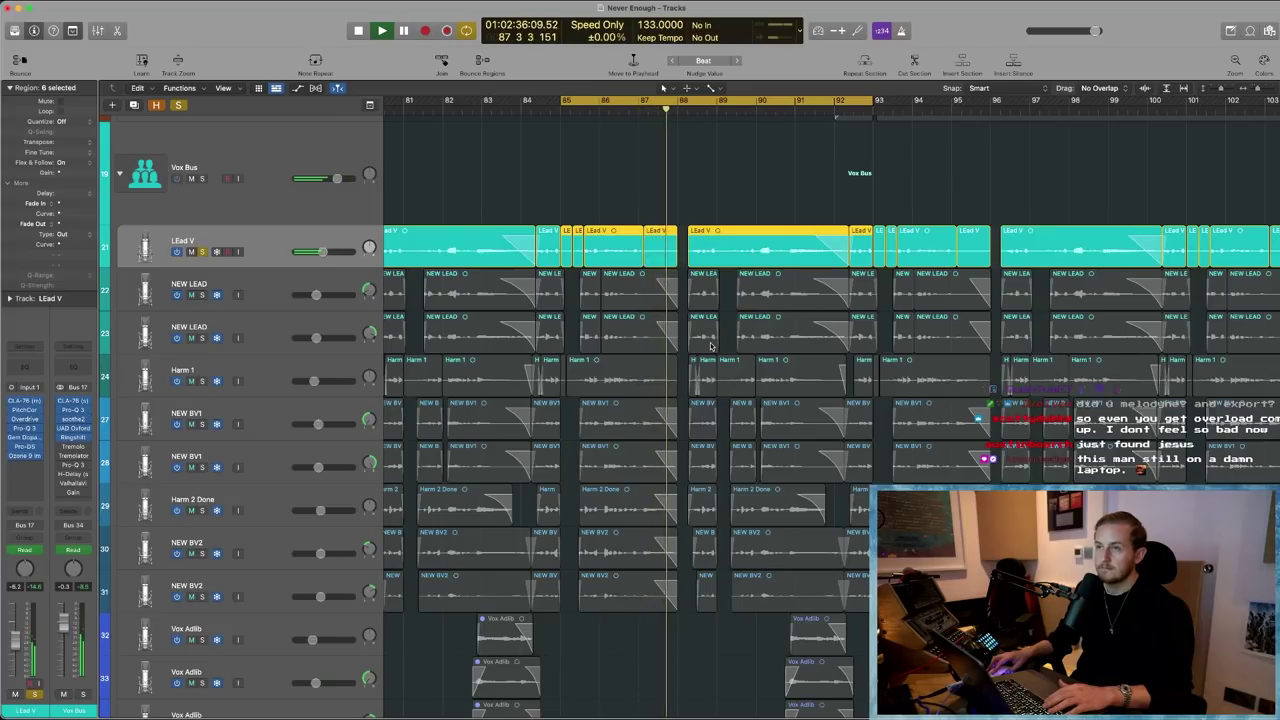
{"action": "scroll", "coordinate": [590, 315], "scroll_direction": "left", "scroll_amount": 3}
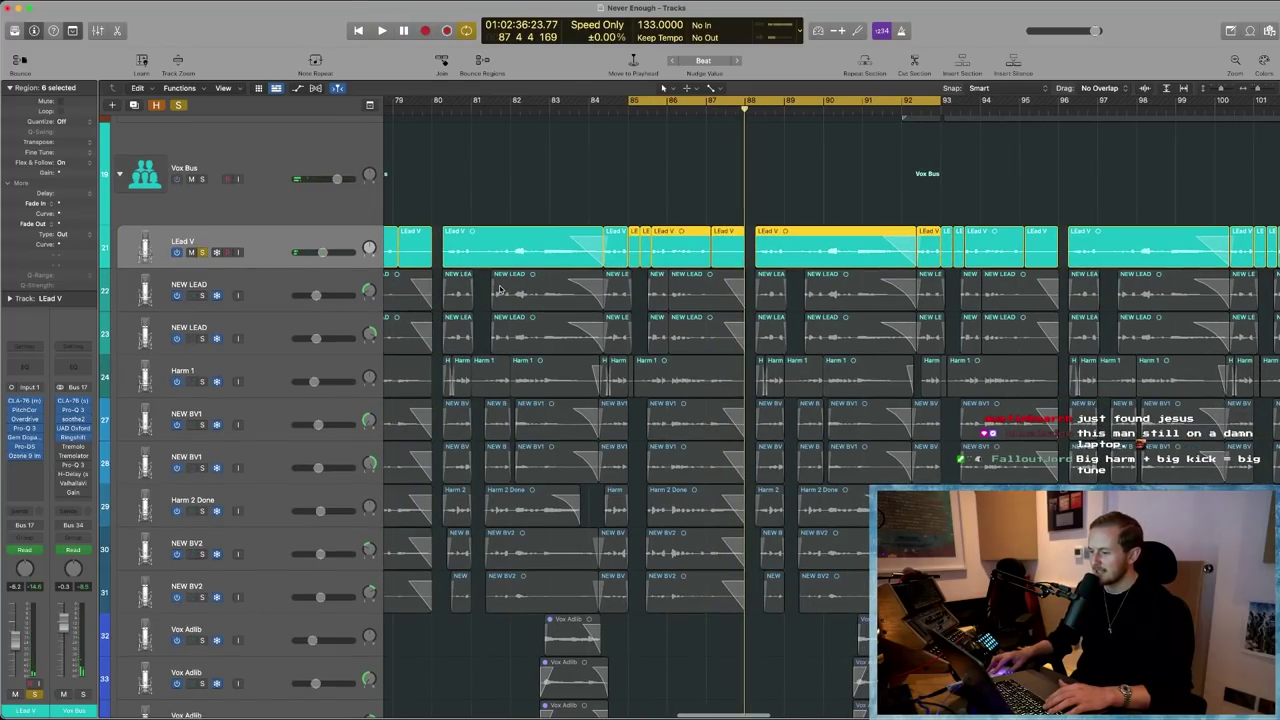
- Add both NEW LEAD doubles to the solo and audition them with LEad V until about bar 90
{"action": "left_click", "coordinate": [202, 295]}
{"action": "key", "text": "space"}
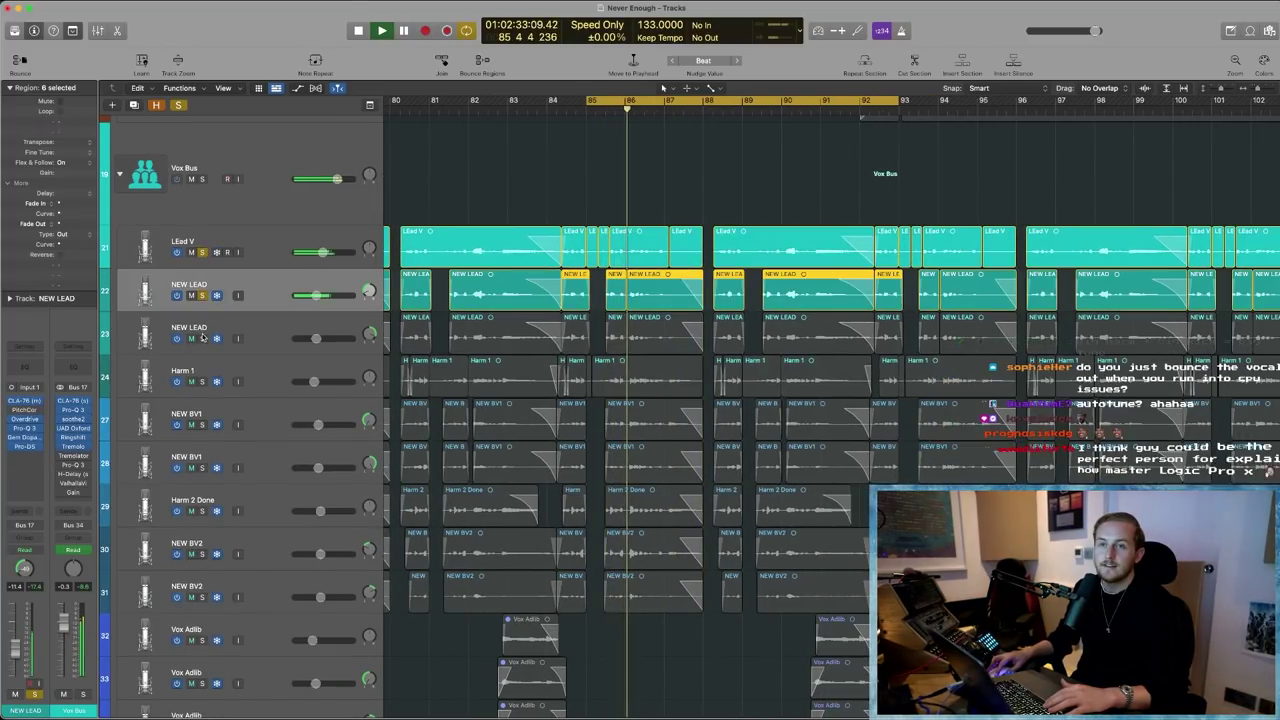
{"action": "left_click", "coordinate": [202, 338]}
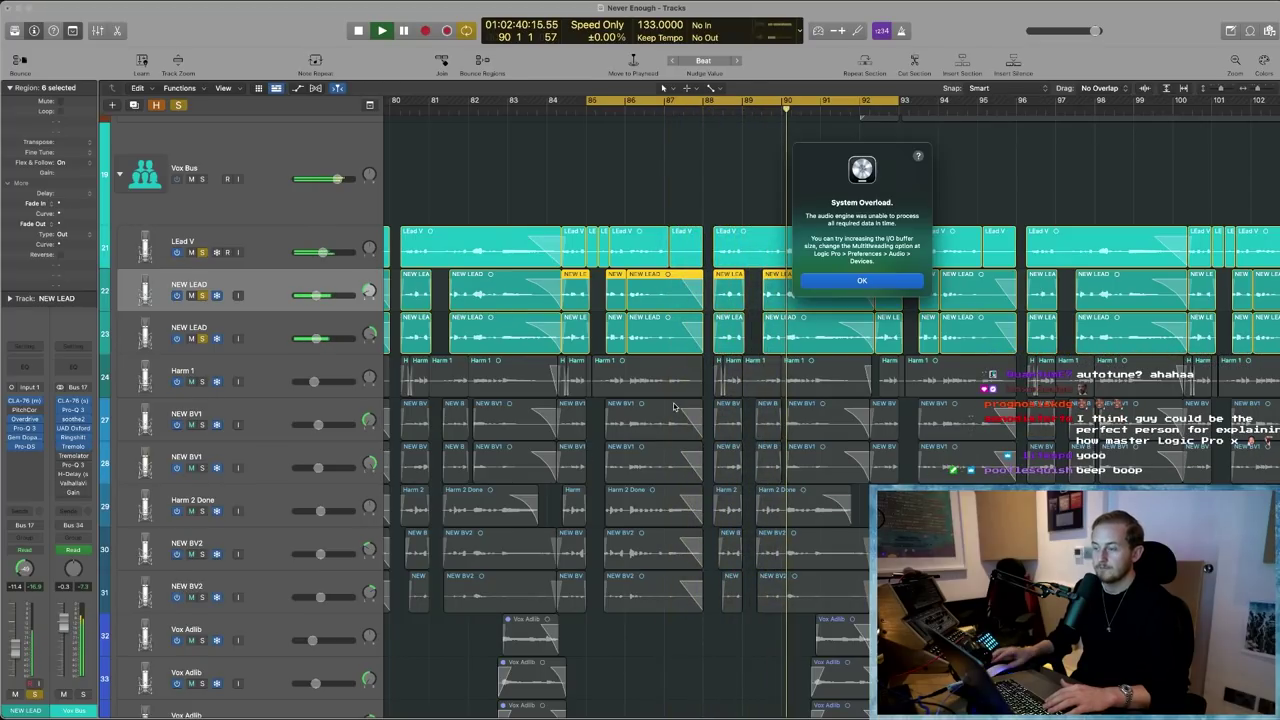
{"action": "key", "text": "Return"}
- Unsolo both NEW LEAD tracks and audition LEad V with its own plug-ins bypassed
{"action": "scroll", "coordinate": [674, 407], "scroll_direction": "left", "scroll_amount": 2}
{"action": "key", "text": "Up"}
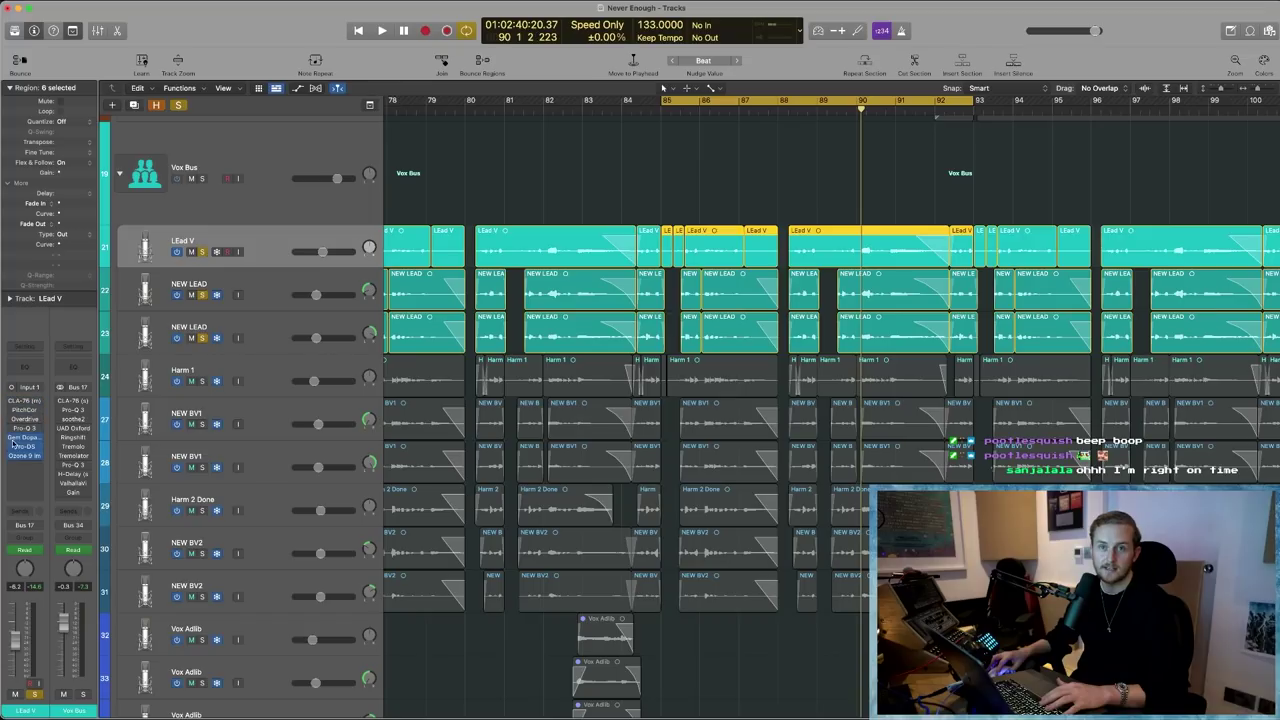
{"action": "left_click", "coordinate": [201, 295]}
{"action": "left_click", "coordinate": [201, 338]}
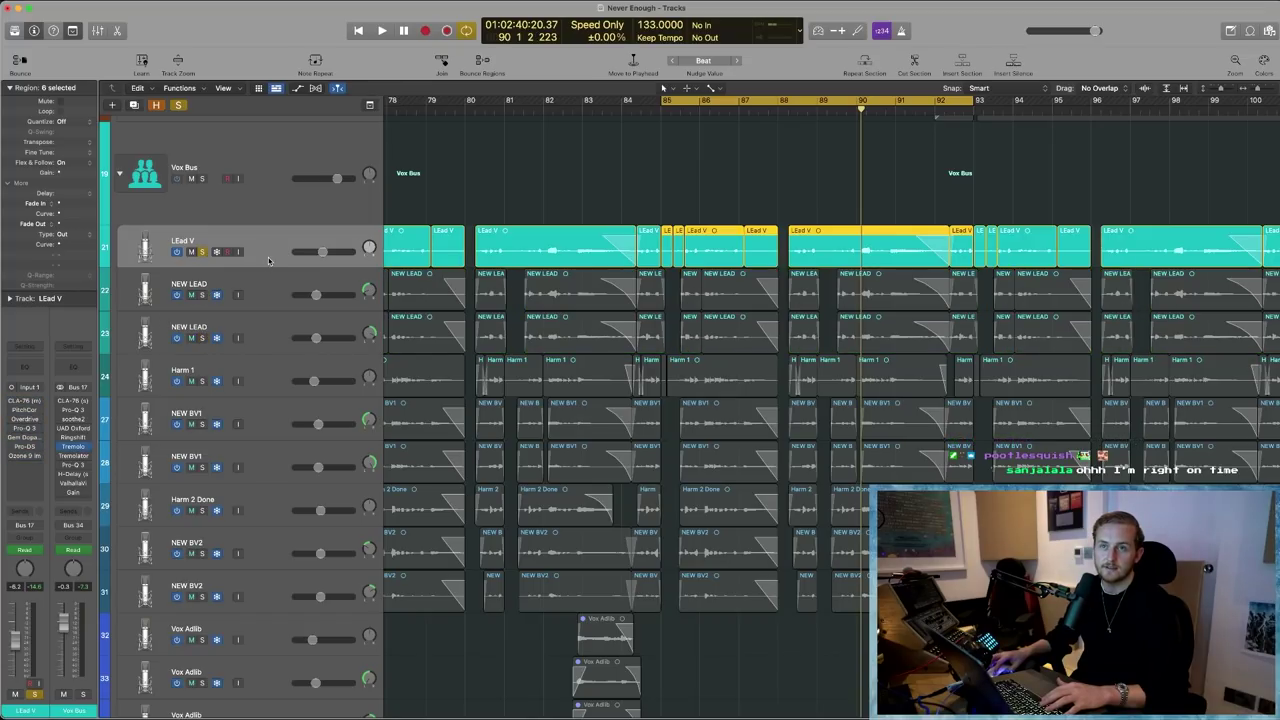
{"action": "key", "text": "space"}
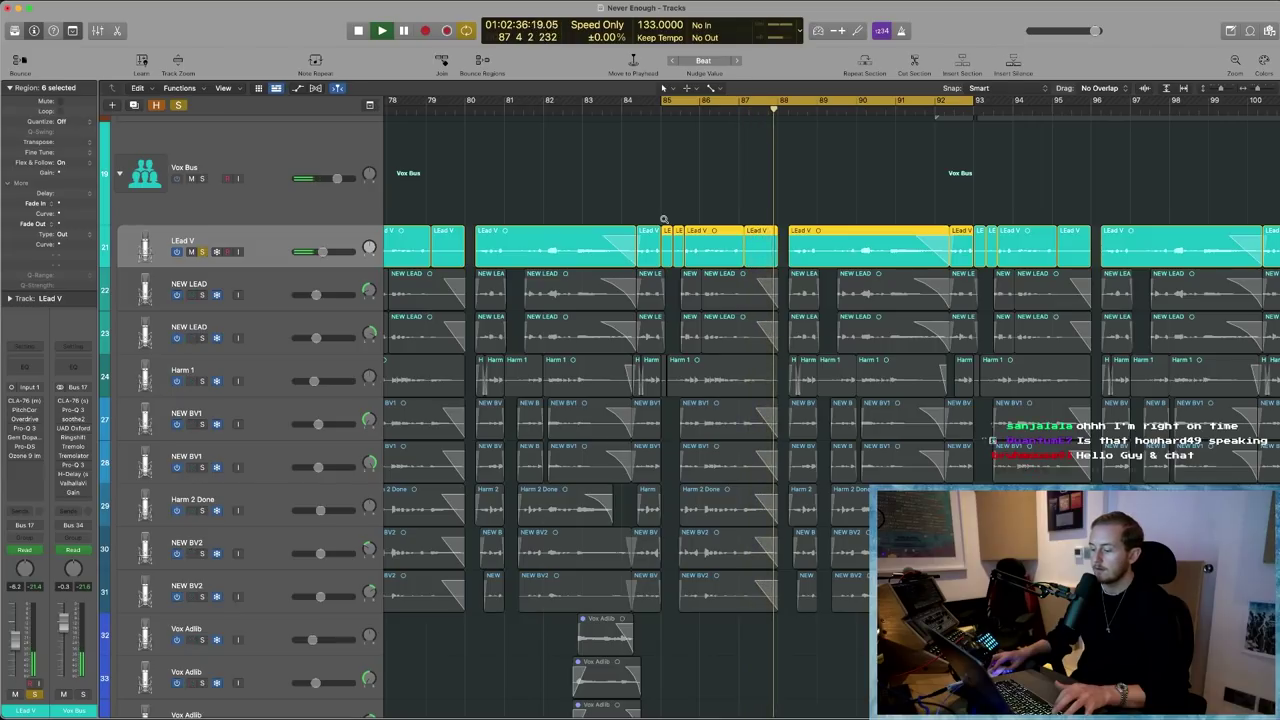
- Raise the LEad V volume to -0.3 dB, audition the unprocessed vocal to about bar 91, and deselect its regions
{"action": "left_click_drag", "start_coordinate": [323, 251], "coordinate": [337, 251]}
{"action": "scroll", "coordinate": [708, 195], "scroll_direction": "right", "scroll_amount": 3}
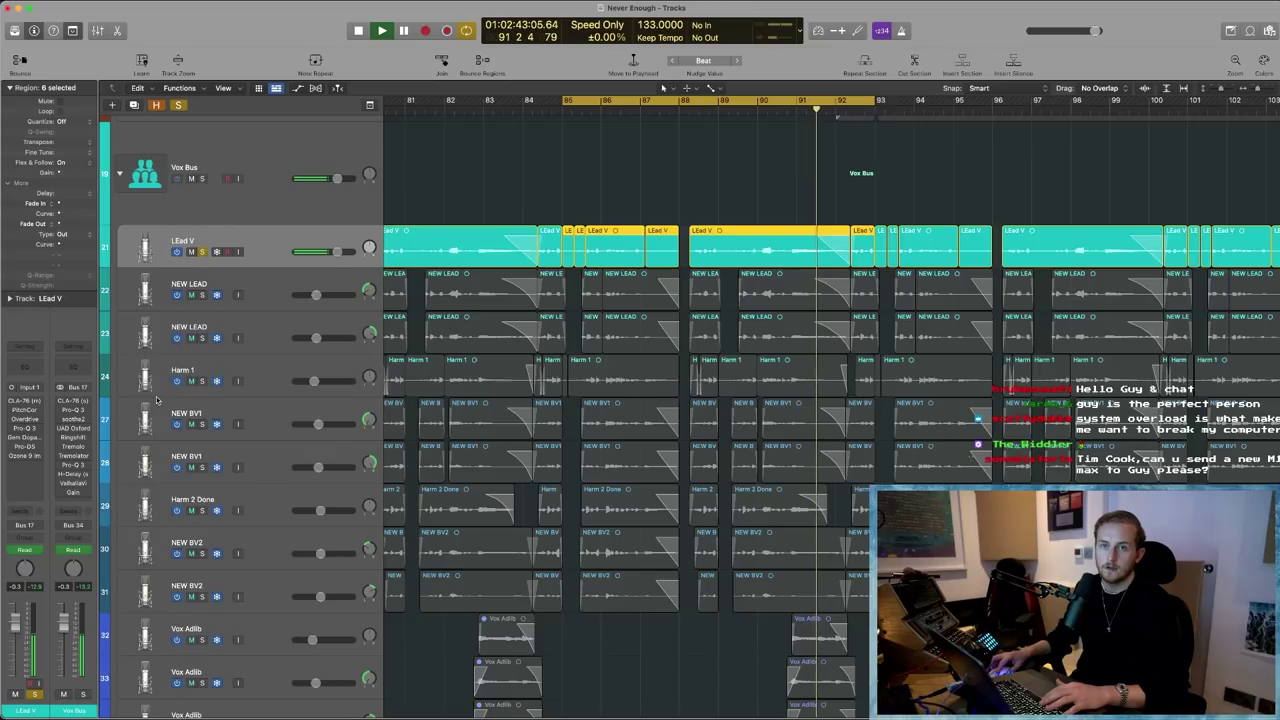
{"action": "left_click", "coordinate": [87, 425]}
{"action": "left_click", "coordinate": [76, 421]}
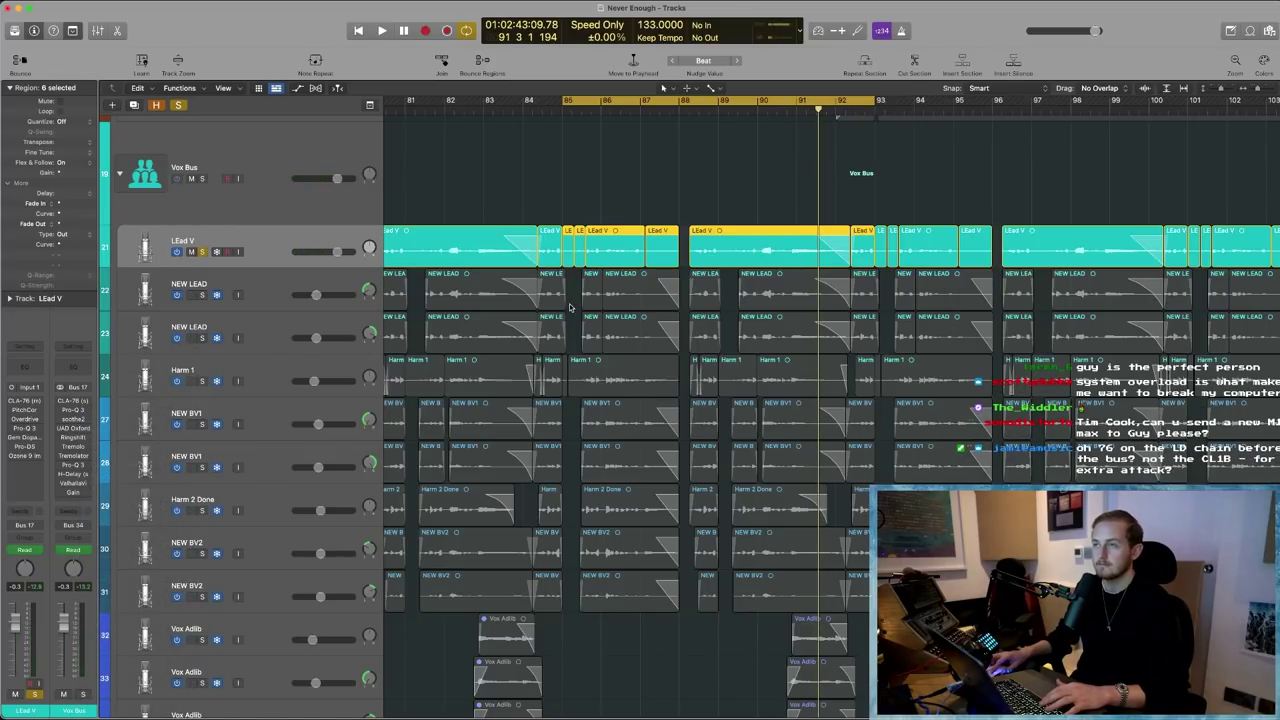
{"action": "left_click", "coordinate": [582, 181]}
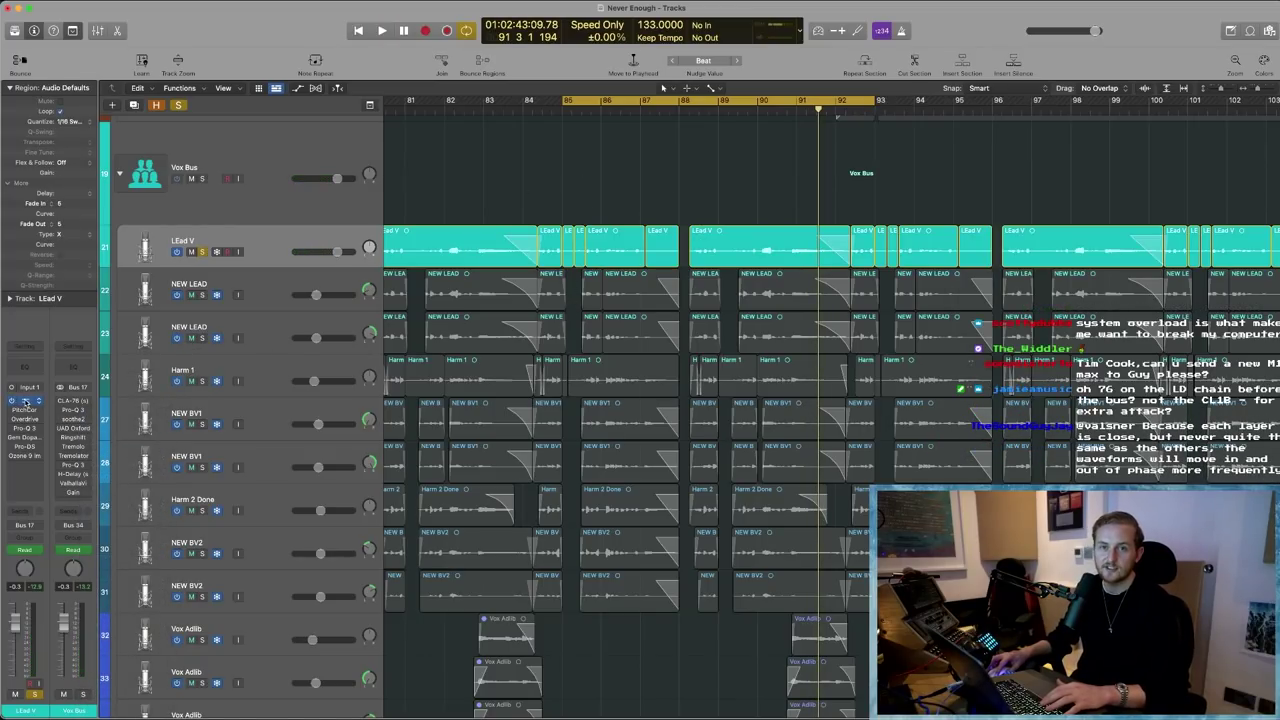
- Enable and open the CLA-76 on LEad V, lower the track volume to -2.9 dB, and audition the compressed vocal
{"action": "left_click", "coordinate": [25, 401]}
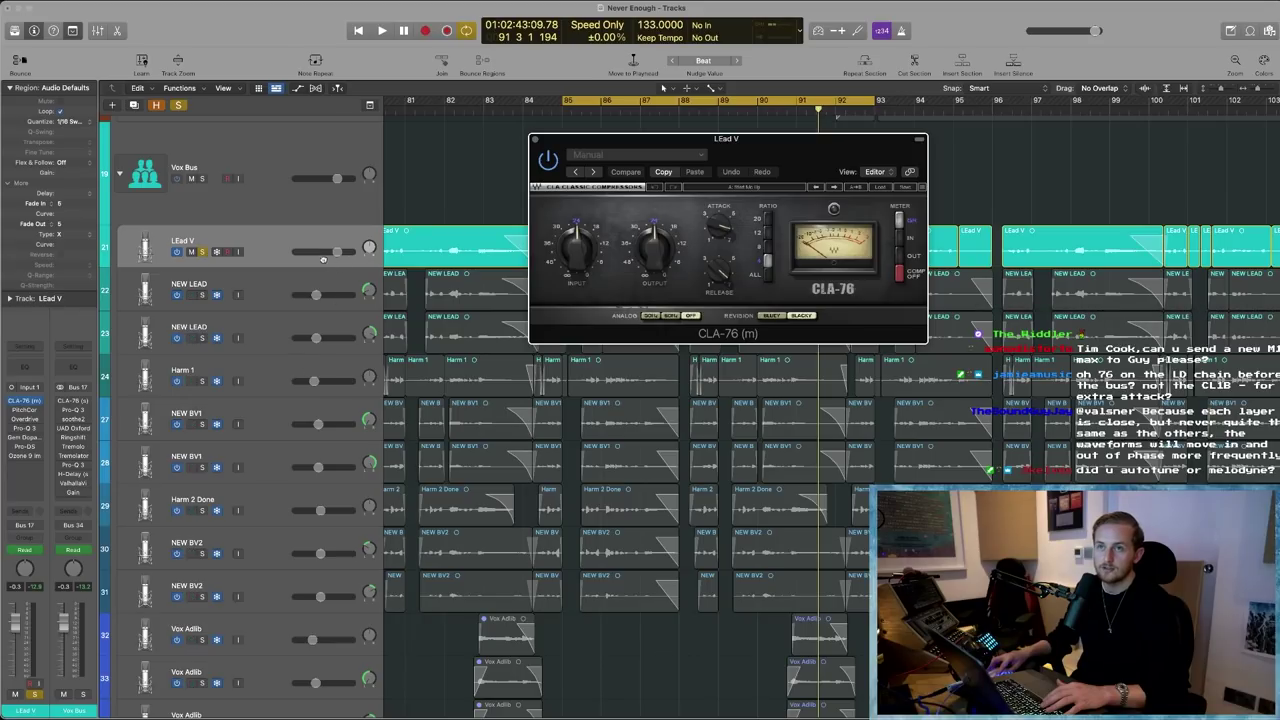
{"action": "left_click_drag", "start_coordinate": [336, 252], "coordinate": [331, 252]}
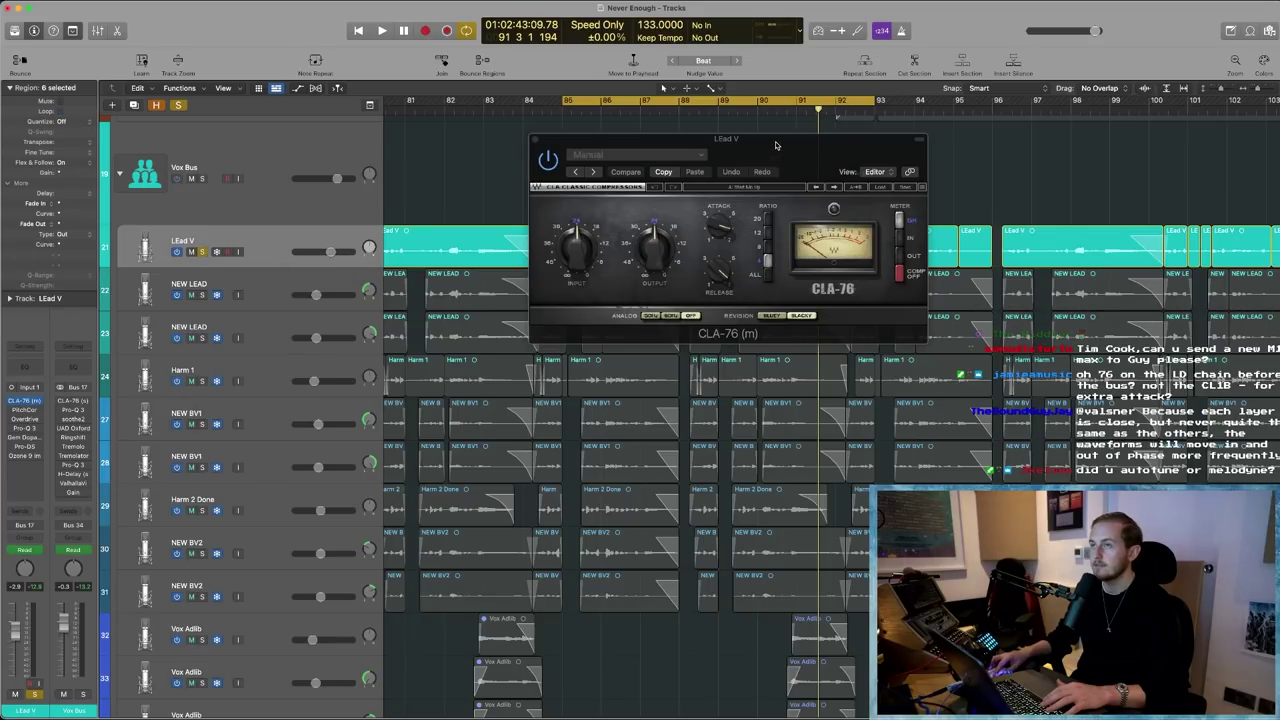
{"action": "left_click_drag", "start_coordinate": [775, 148], "coordinate": [709, 177]}
{"action": "key", "text": "space"}
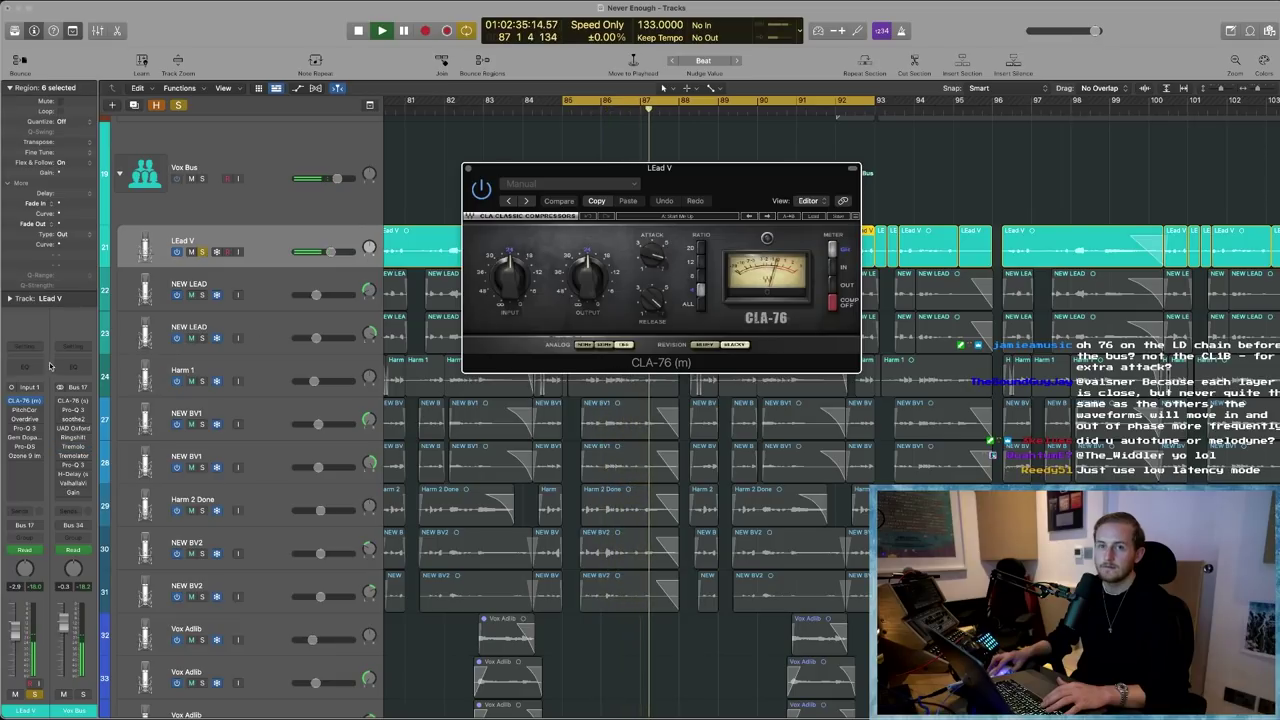
{"action": "key", "text": "space"}
- Enable and open Pitch Correction on LEad V, close the CLA-76, and audition the tuned vocal from bar 85
{"action": "left_click", "coordinate": [25, 411]}
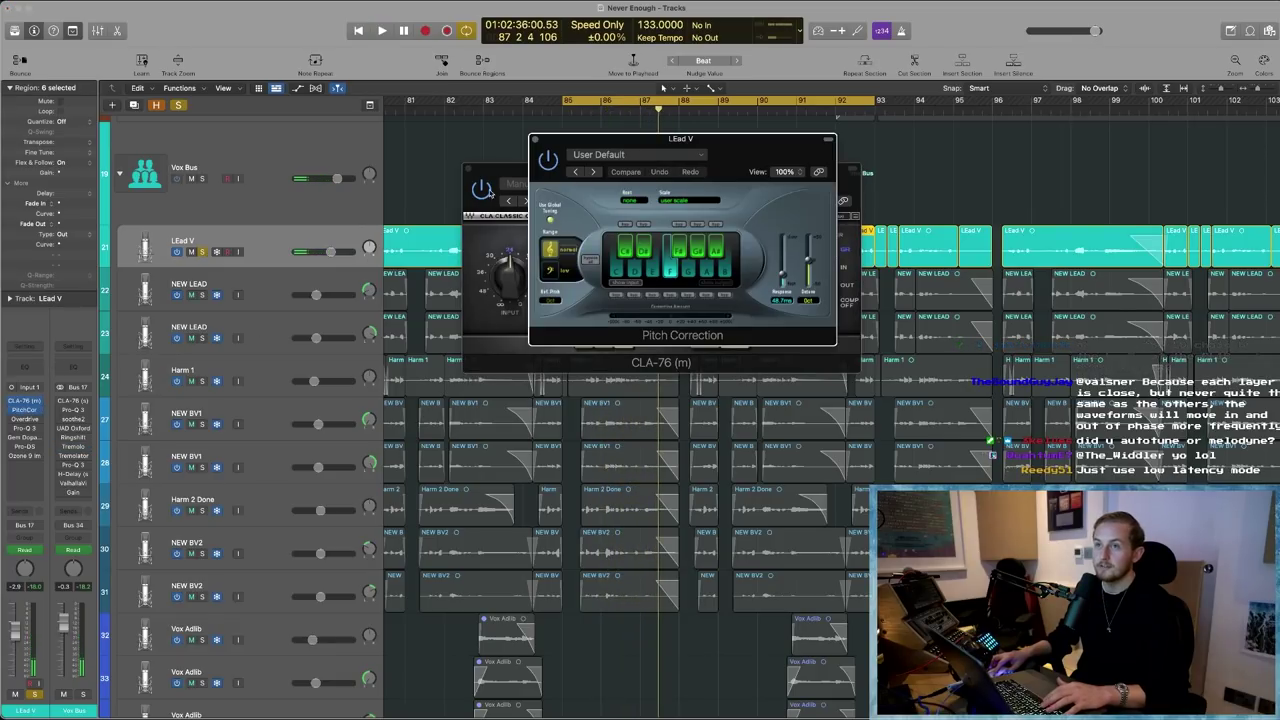
{"action": "left_click", "coordinate": [469, 170]}
{"action": "left_click_drag", "start_coordinate": [680, 139], "coordinate": [572, 225]}
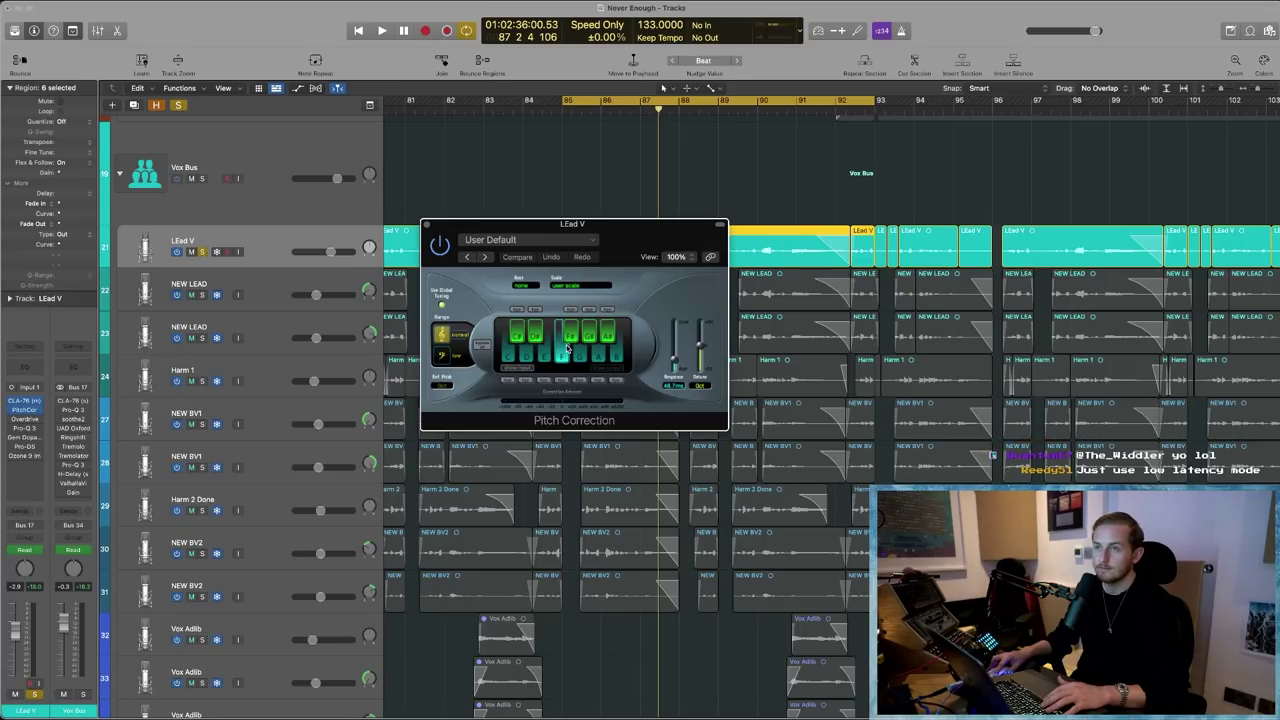
{"action": "key", "text": "space"}
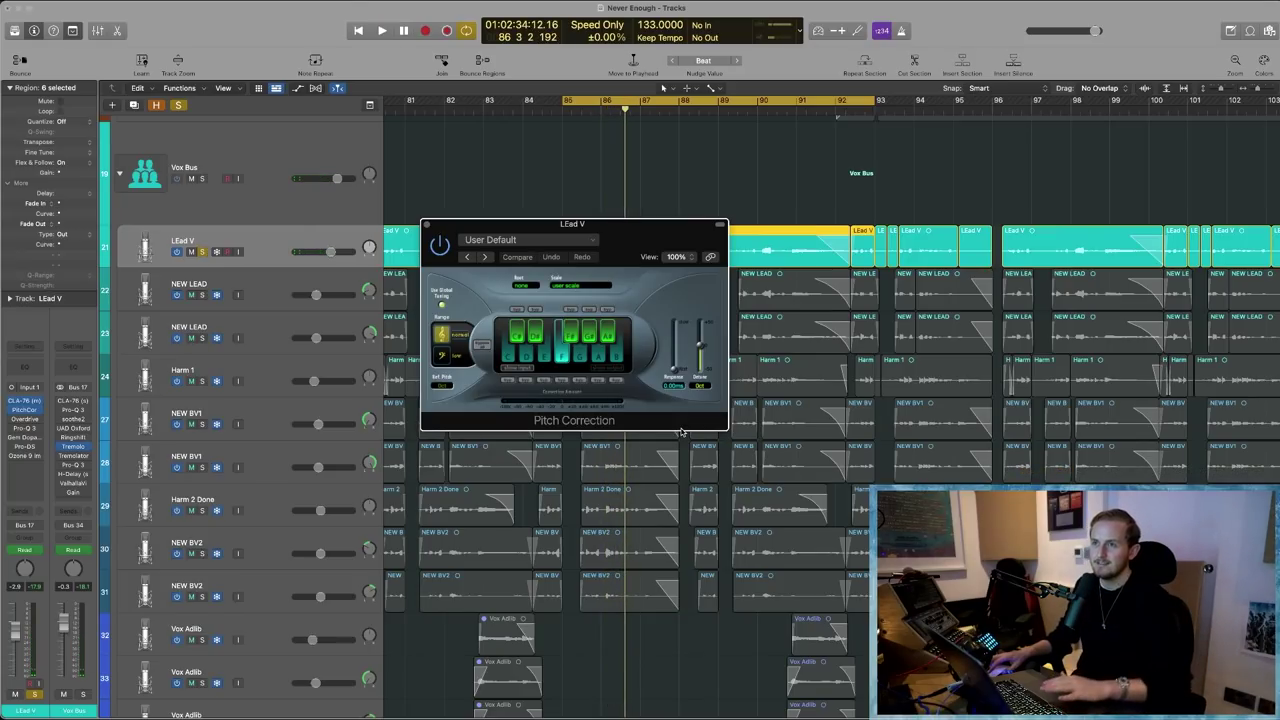
{"action": "key", "text": "space"}
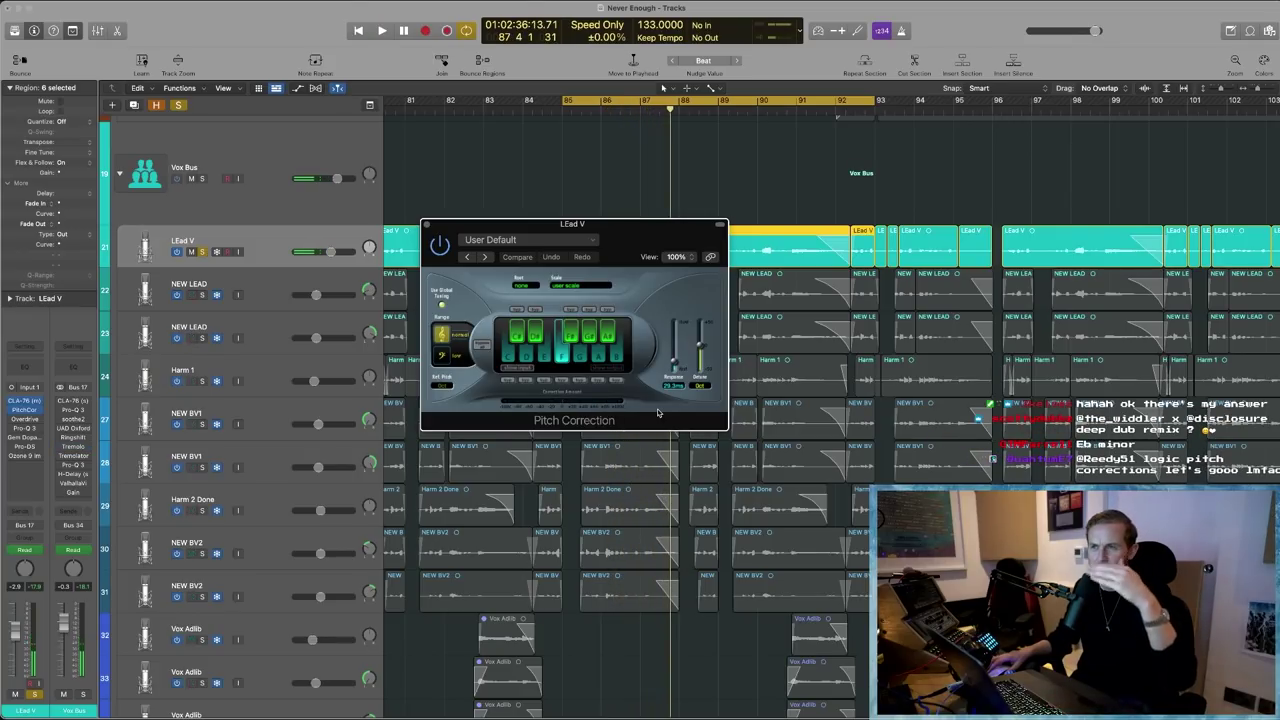
- Show track automation and examine the Pitch Correction response curves on LEad V, Harm 1 and Harm 2 Done around bars 83 to 92
{"action": "left_click_drag", "start_coordinate": [689, 317], "coordinate": [676, 394]}
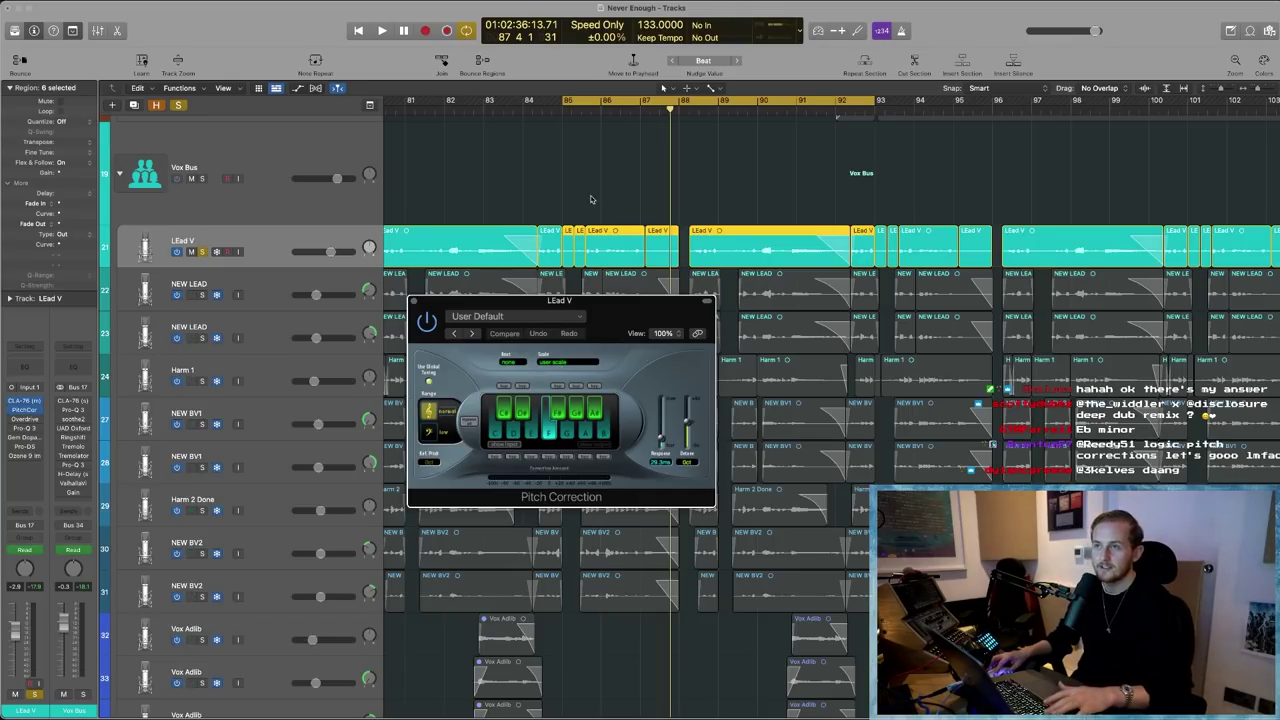
{"action": "left_click_drag", "start_coordinate": [578, 304], "coordinate": [589, 409]}
{"action": "left_click", "coordinate": [601, 216]}
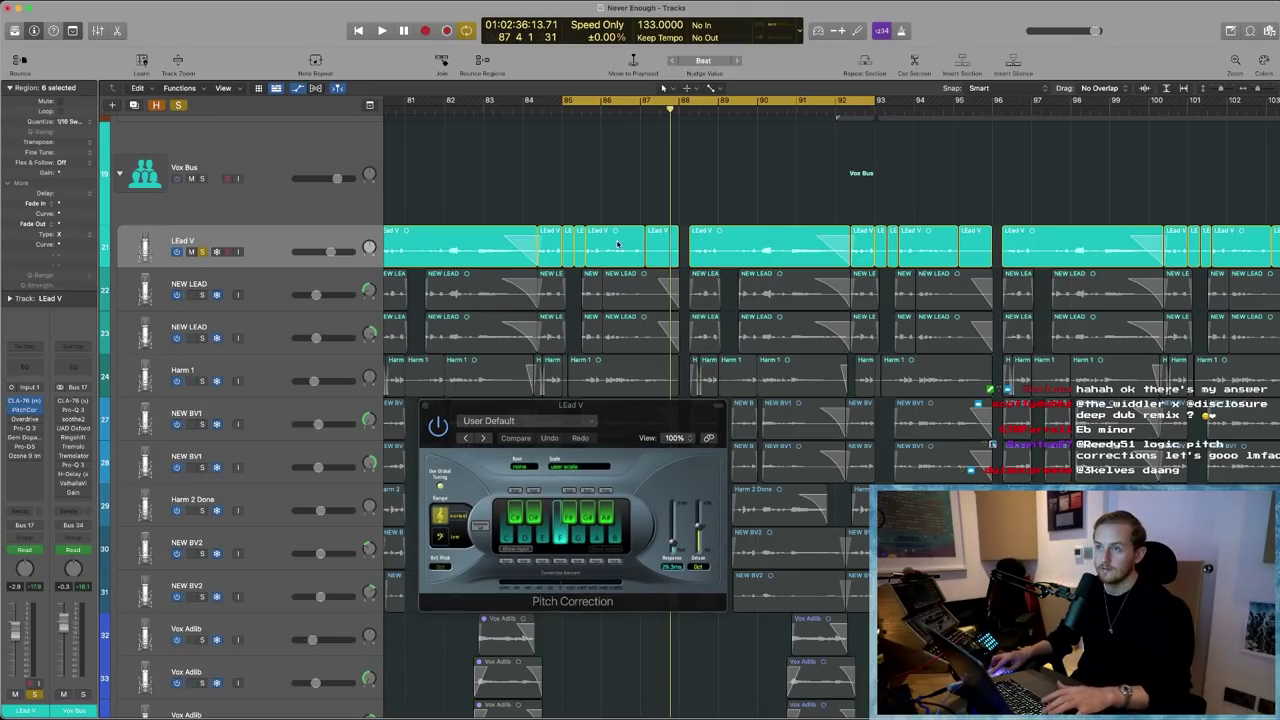
{"action": "key", "text": "v"}
{"action": "key", "text": "a"}
{"action": "key", "text": "super+Right"}
{"action": "key", "text": "super+Right"}
{"action": "scroll", "coordinate": [661, 416], "scroll_direction": "up", "scroll_amount": 1}
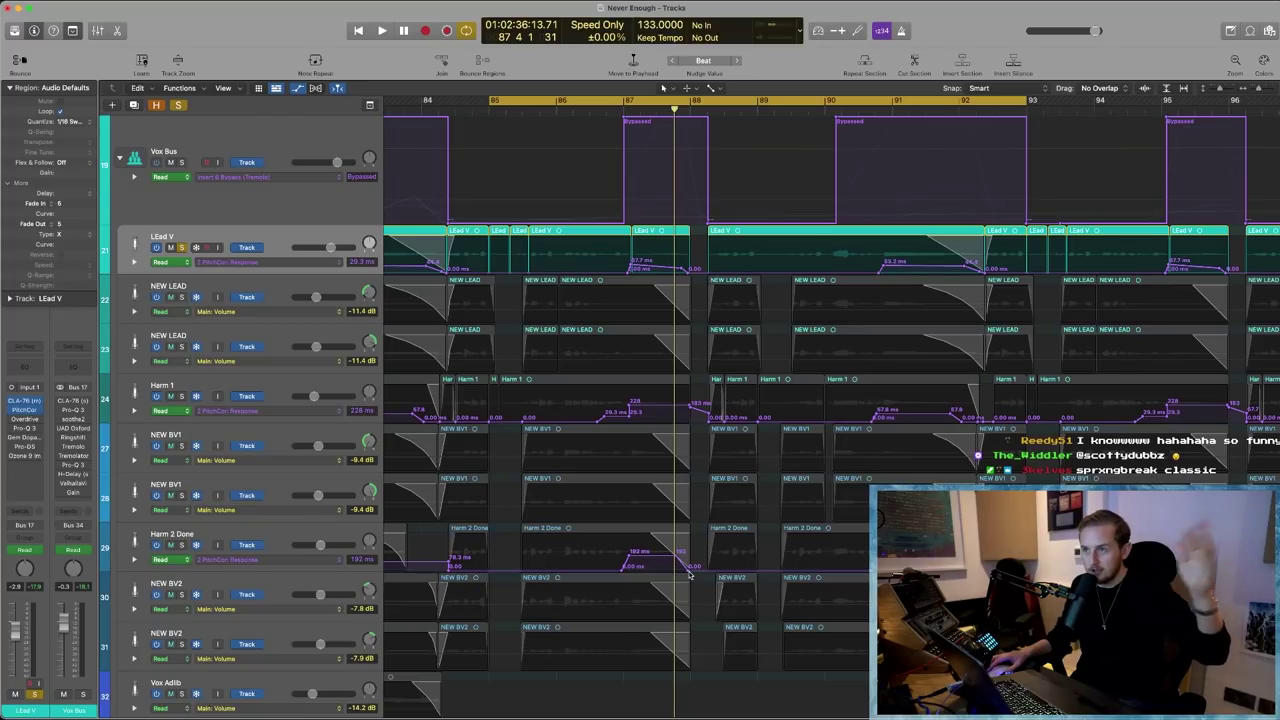
{"action": "scroll", "coordinate": [698, 348], "scroll_direction": "left", "scroll_amount": 3}
{"action": "scroll", "coordinate": [691, 276], "scroll_direction": "left", "scroll_amount": 1}
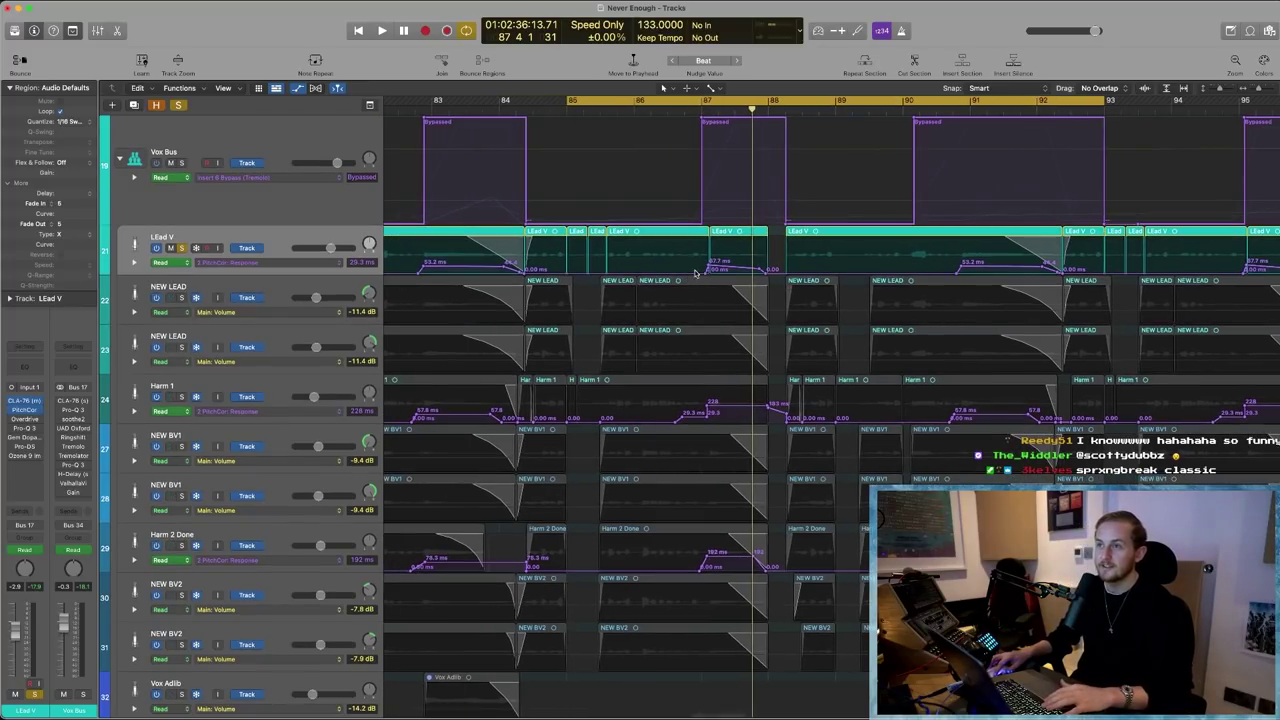
{"action": "scroll", "coordinate": [712, 271], "scroll_direction": "left", "scroll_amount": 1}
- Audition the Vox Bus Tremolo around bar 87, move its window down, and examine its bypass automation between bars 86 and 100
{"action": "key", "text": "space"}
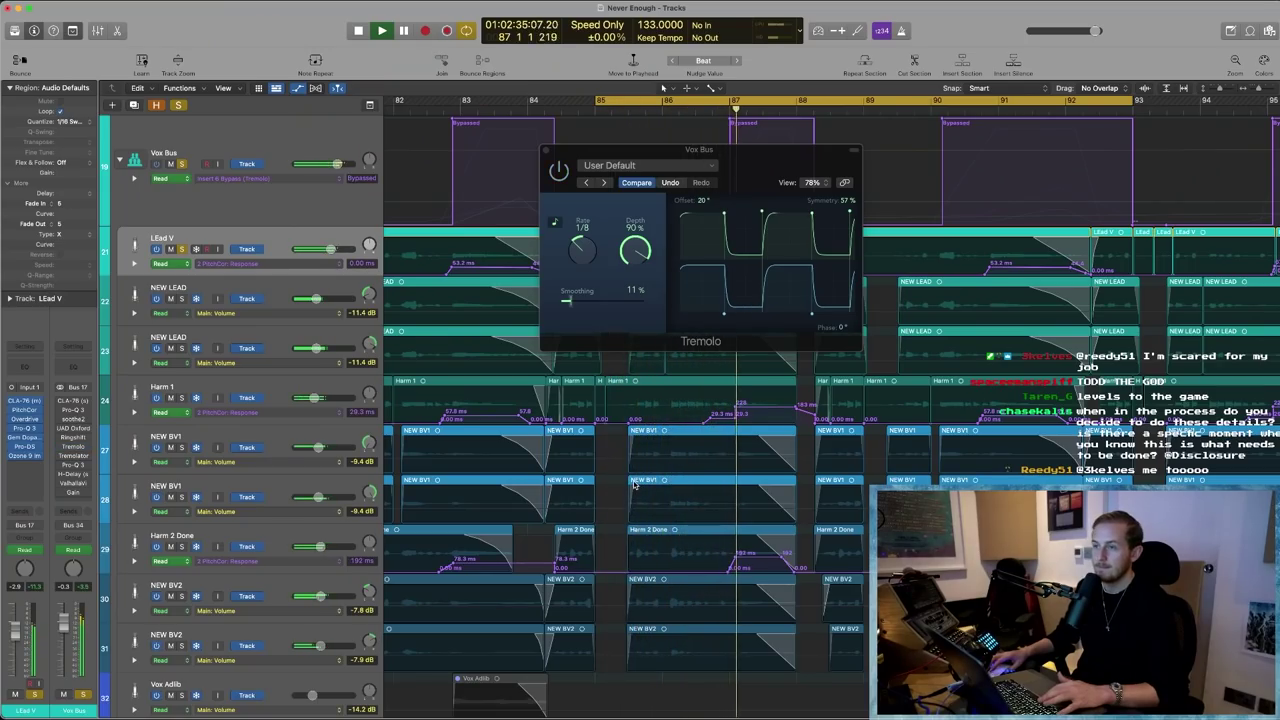
{"action": "key", "text": "space"}
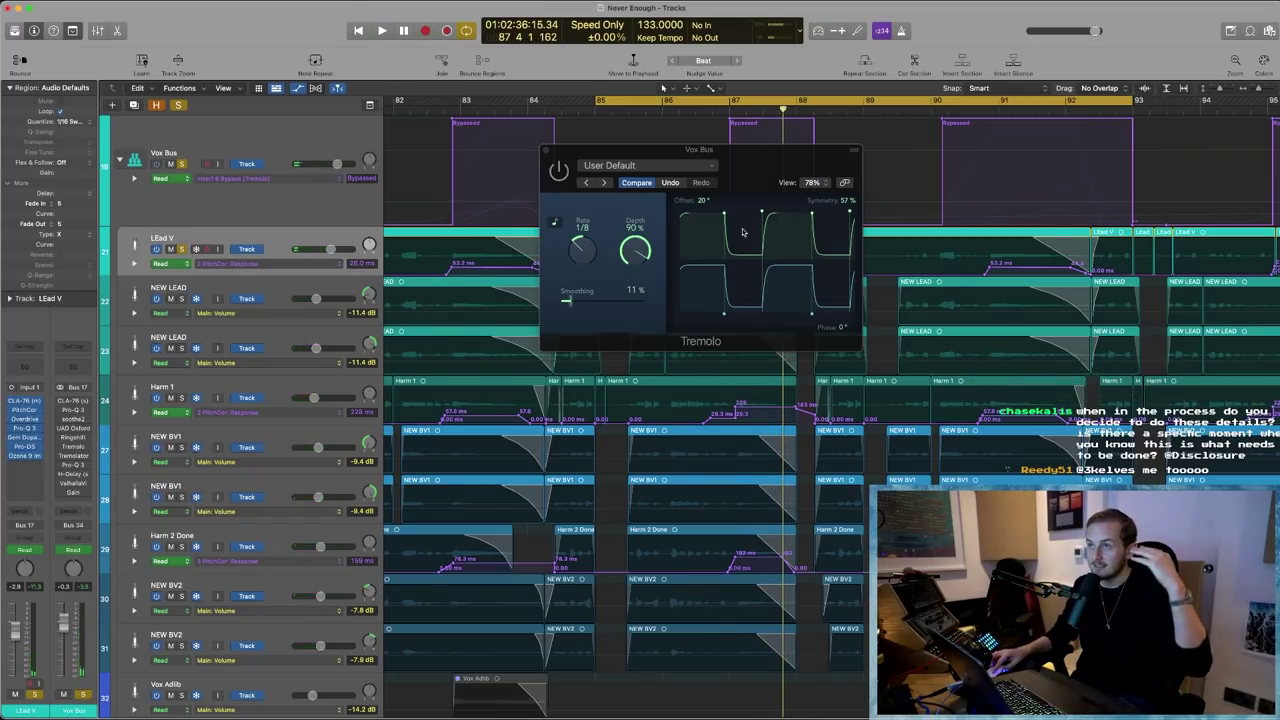
{"action": "left_click_drag", "start_coordinate": [730, 149], "coordinate": [760, 328]}
{"action": "scroll", "coordinate": [760, 194], "scroll_direction": "right", "scroll_amount": 5}
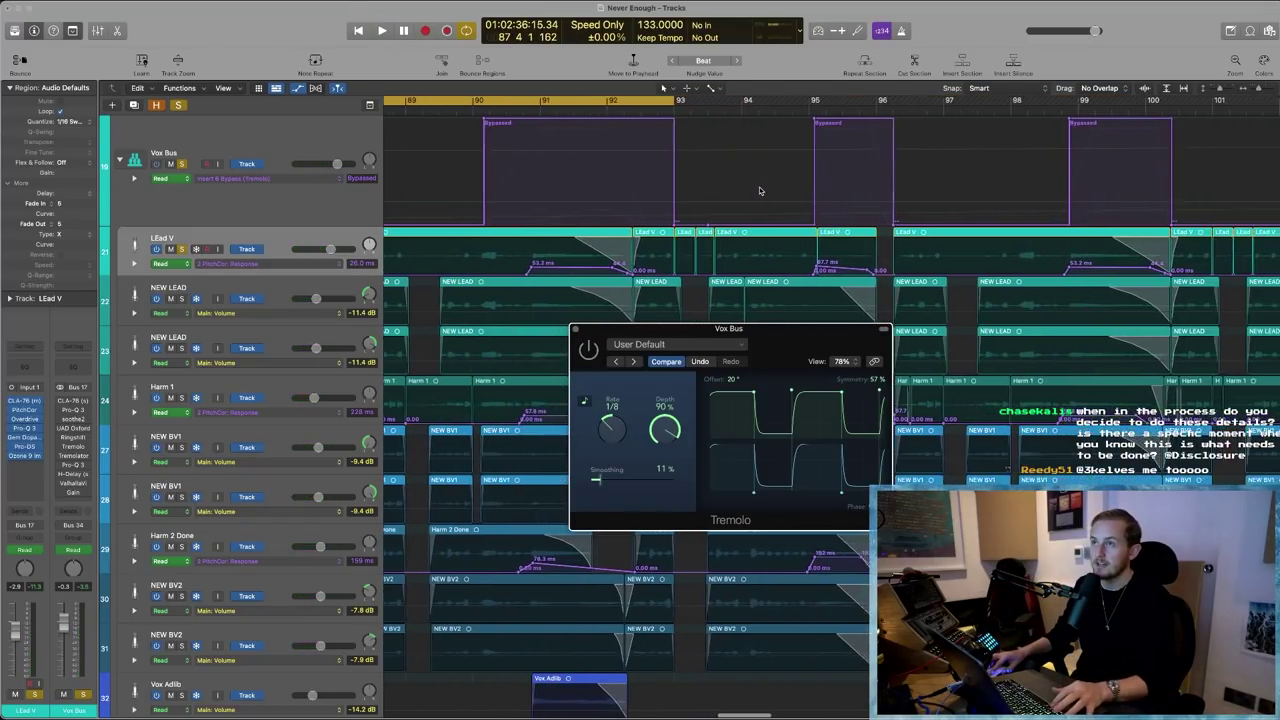
{"action": "scroll", "coordinate": [759, 190], "scroll_direction": "up", "scroll_amount": 3}
{"action": "scroll", "coordinate": [654, 226], "scroll_direction": "left", "scroll_amount": 3}
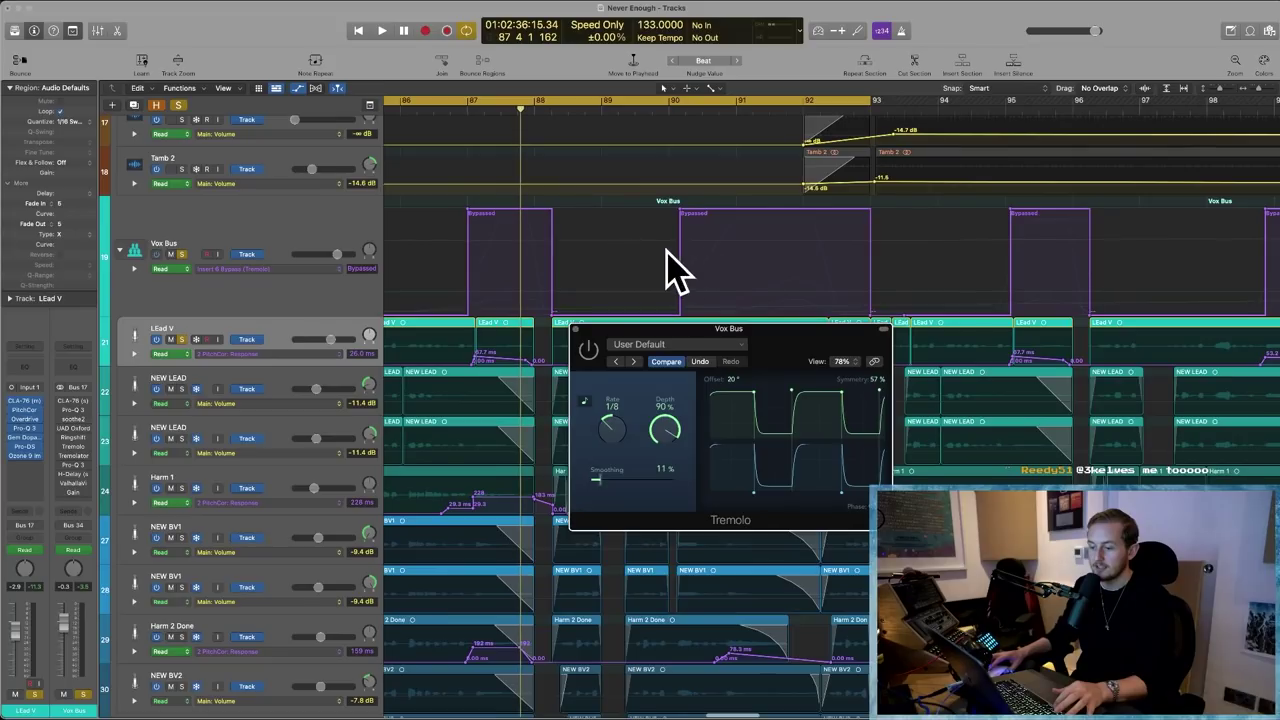
- Audition the automated Tremolo bypass on the Vox Bus from bar 85 and close the plug-in
{"action": "scroll", "coordinate": [655, 224], "scroll_direction": "left", "scroll_amount": 2}
{"action": "key", "text": "space"}
{"action": "left_click", "coordinate": [576, 329]}
{"action": "scroll", "coordinate": [578, 331], "scroll_direction": "left", "scroll_amount": 1}
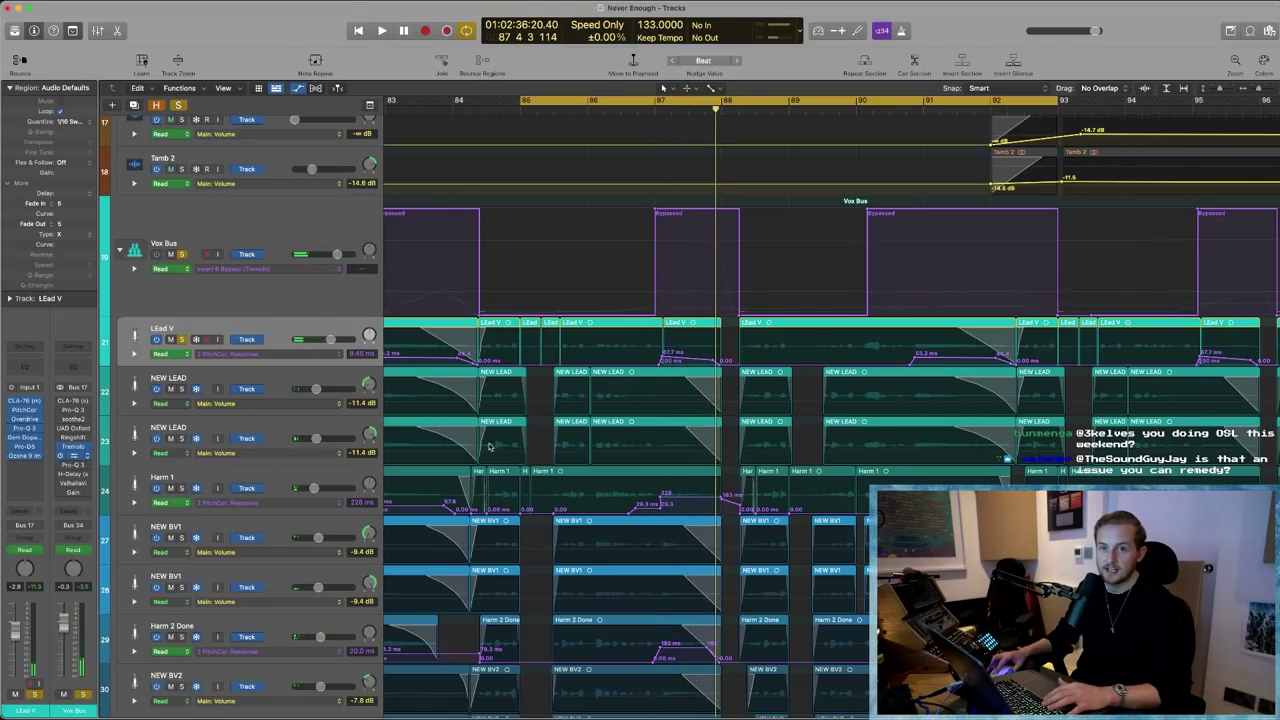
- Arrange the Vox Bus Tremolo and Tremolator windows side by side to compare their controls
{"action": "key", "text": "v"}
{"action": "left_click_drag", "start_coordinate": [817, 171], "coordinate": [731, 263]}
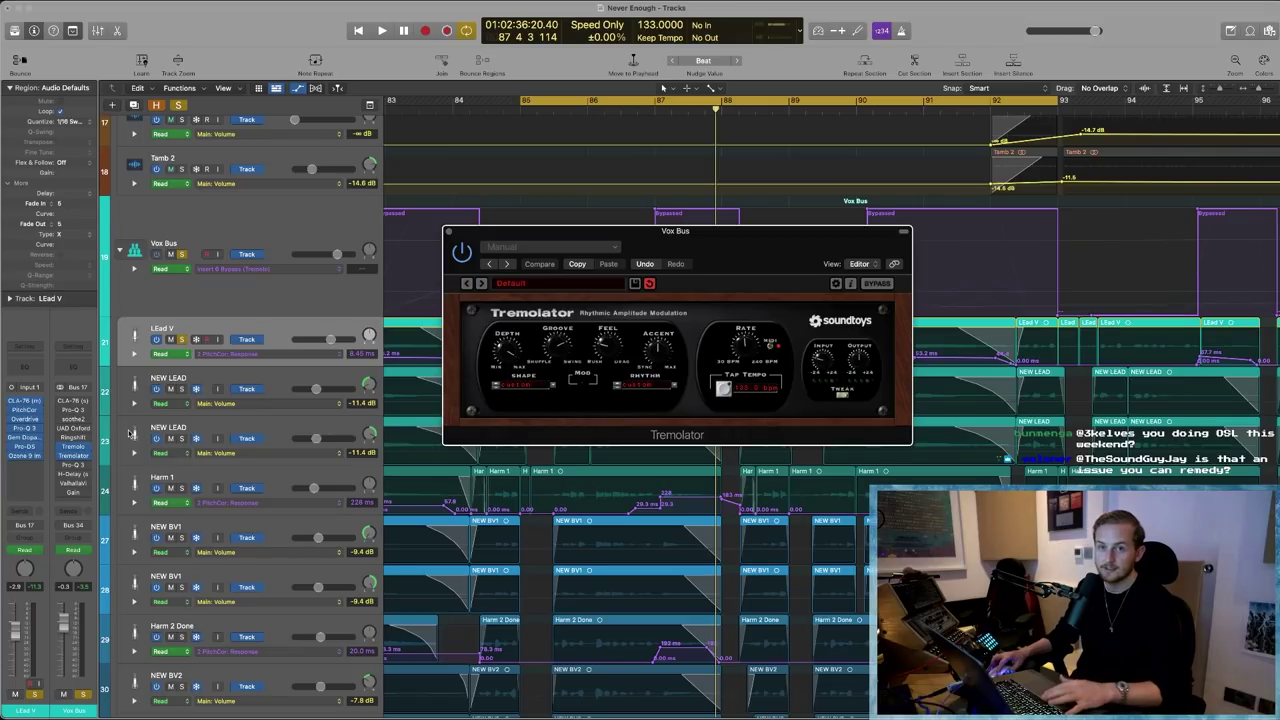
{"action": "left_click", "coordinate": [72, 455]}
{"action": "left_click_drag", "start_coordinate": [679, 344], "coordinate": [180, 256]}
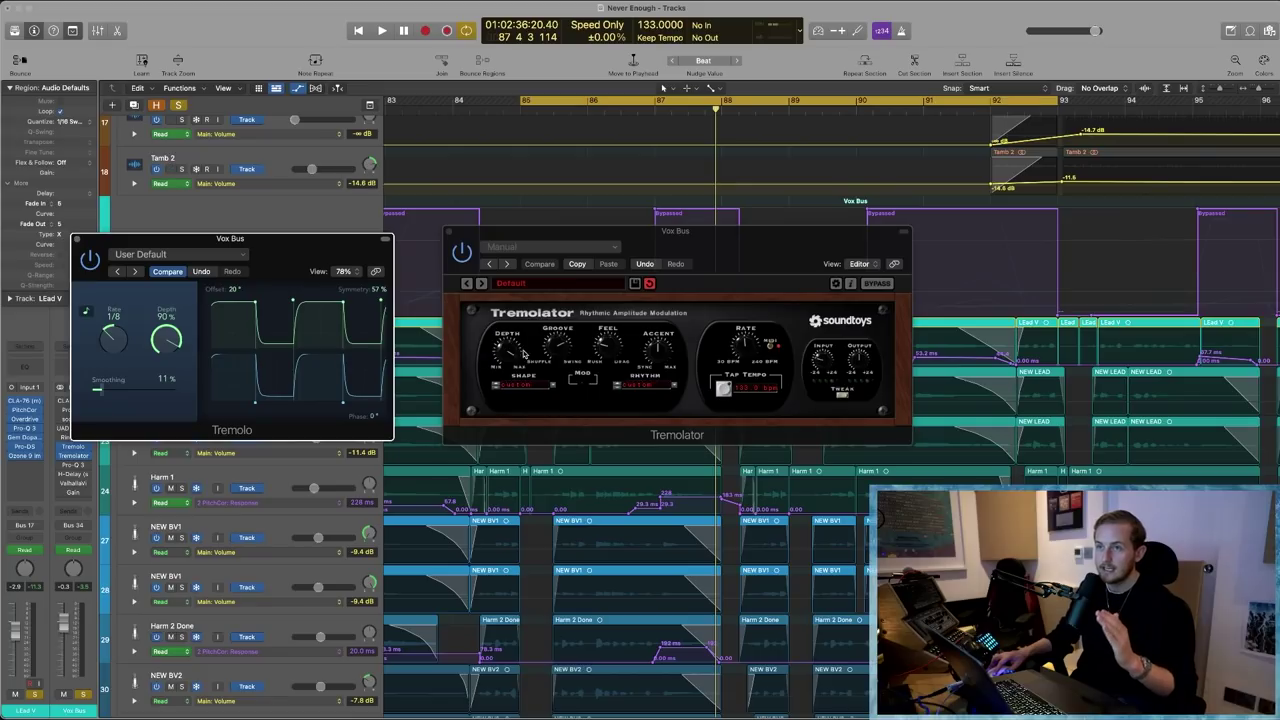
- Examine and audition the Vox Bus Tremolator around bars 87 to 88, then close the Tremolator and Tremolo windows
{"action": "left_click_drag", "start_coordinate": [717, 254], "coordinate": [707, 259]}
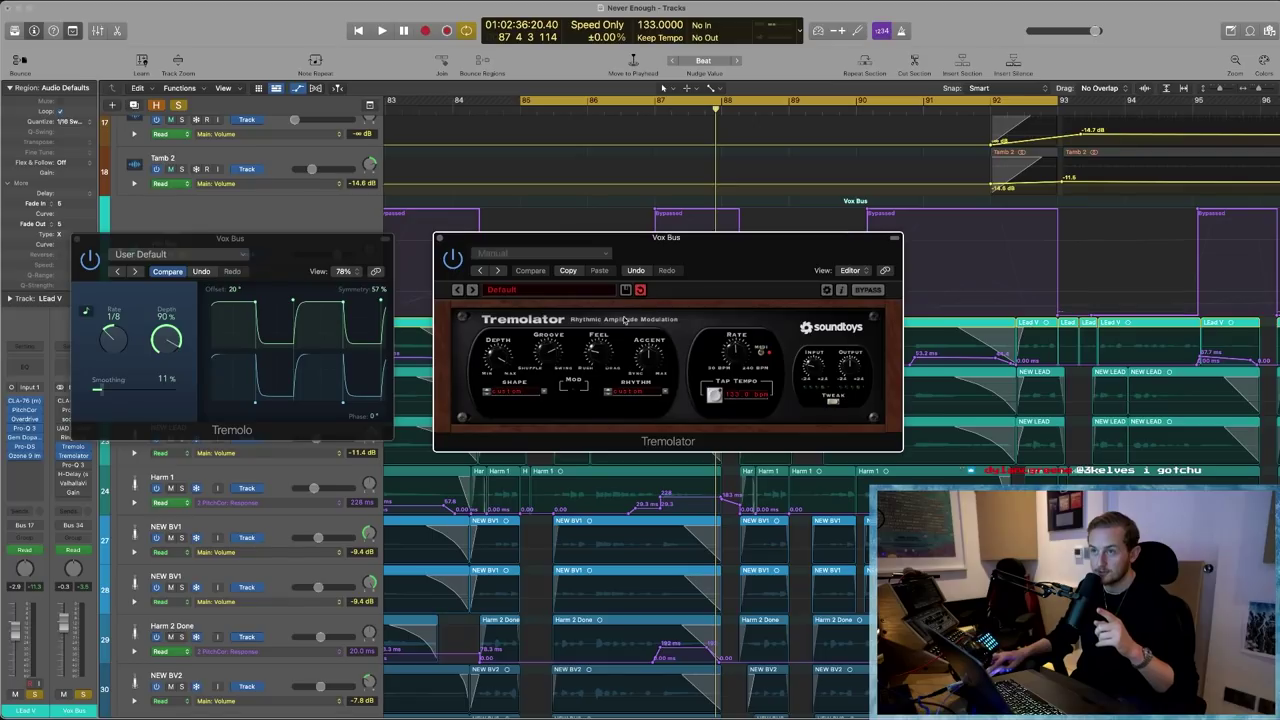
{"action": "left_click", "coordinate": [591, 353]}
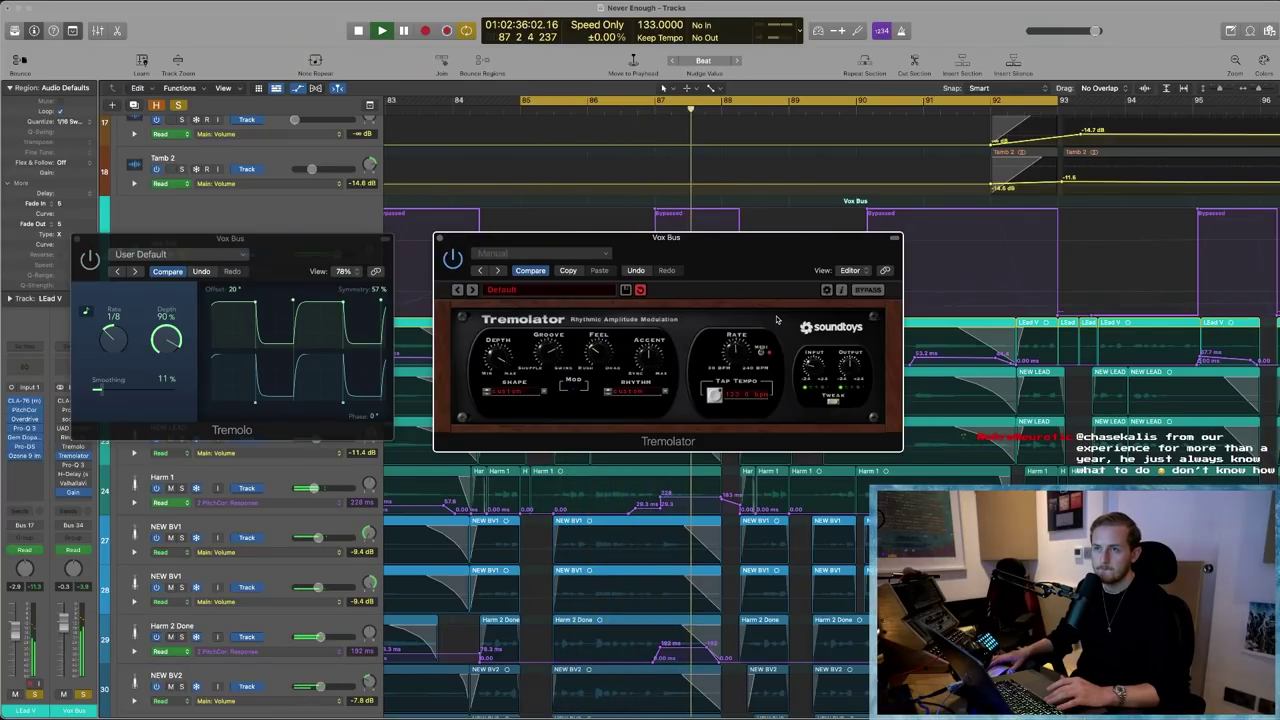
{"action": "left_click", "coordinate": [438, 238]}
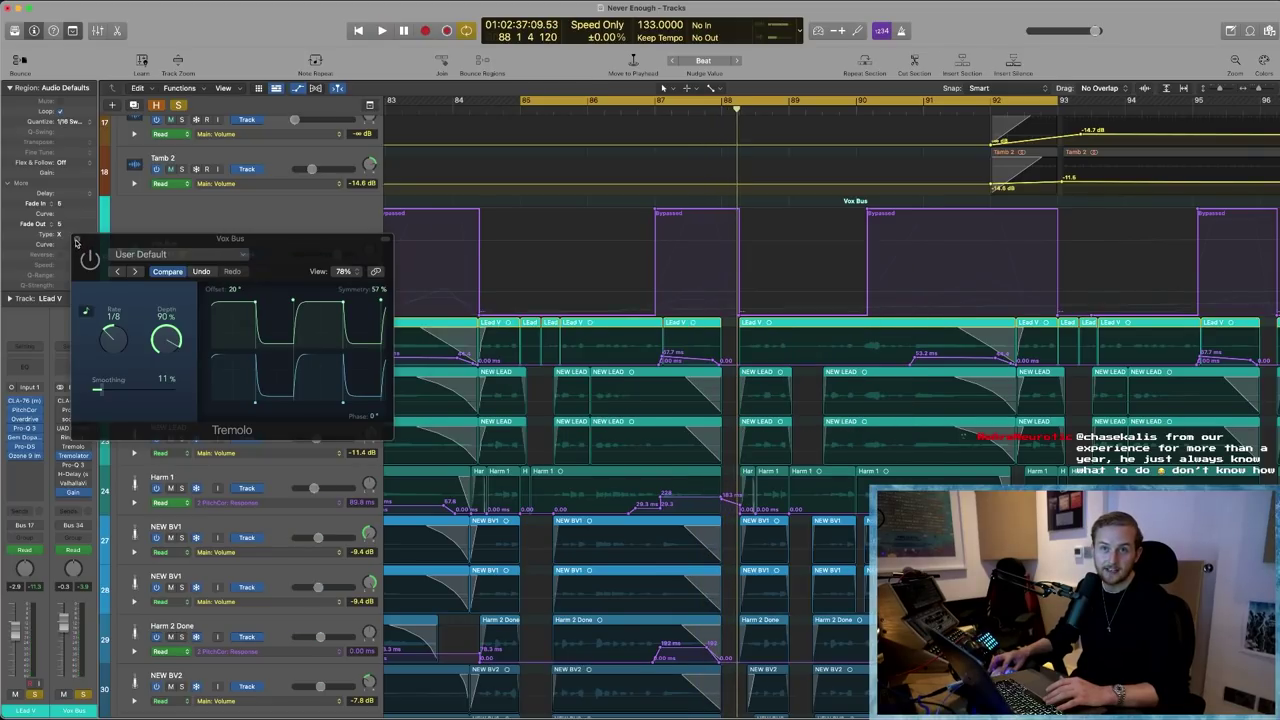
{"action": "left_click", "coordinate": [76, 243]}
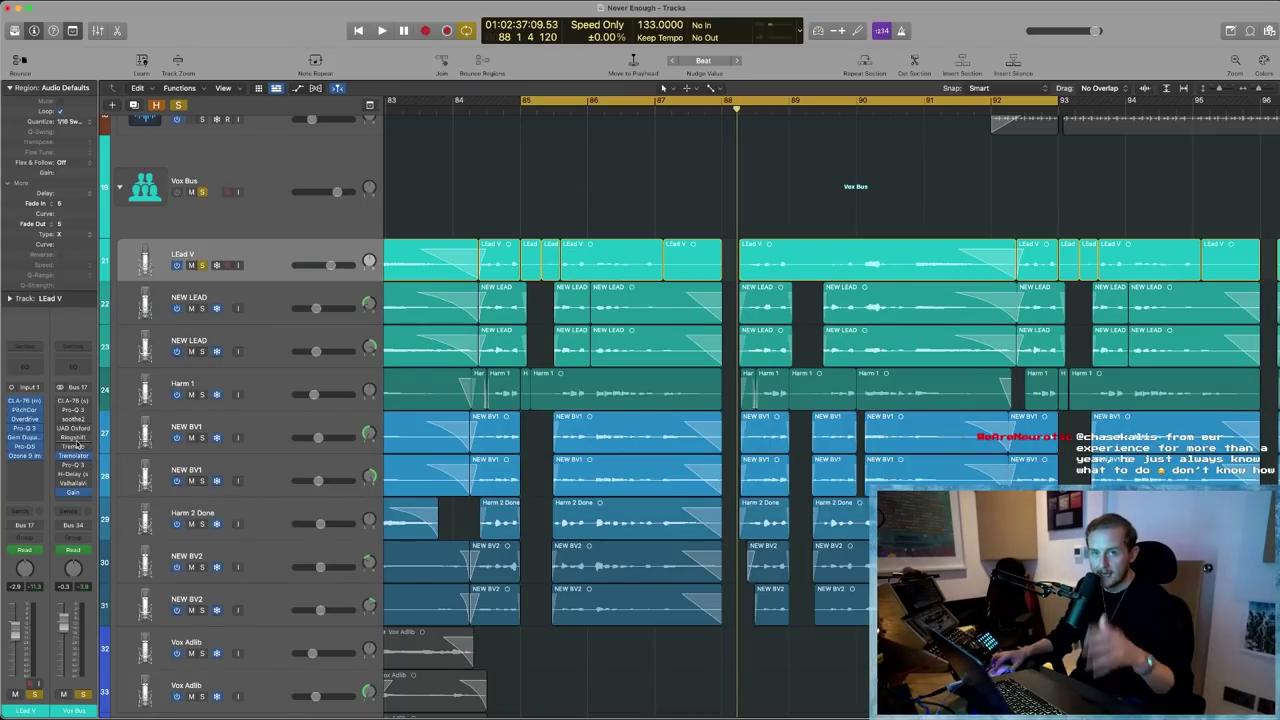
{"action": "left_click", "coordinate": [60, 456]}
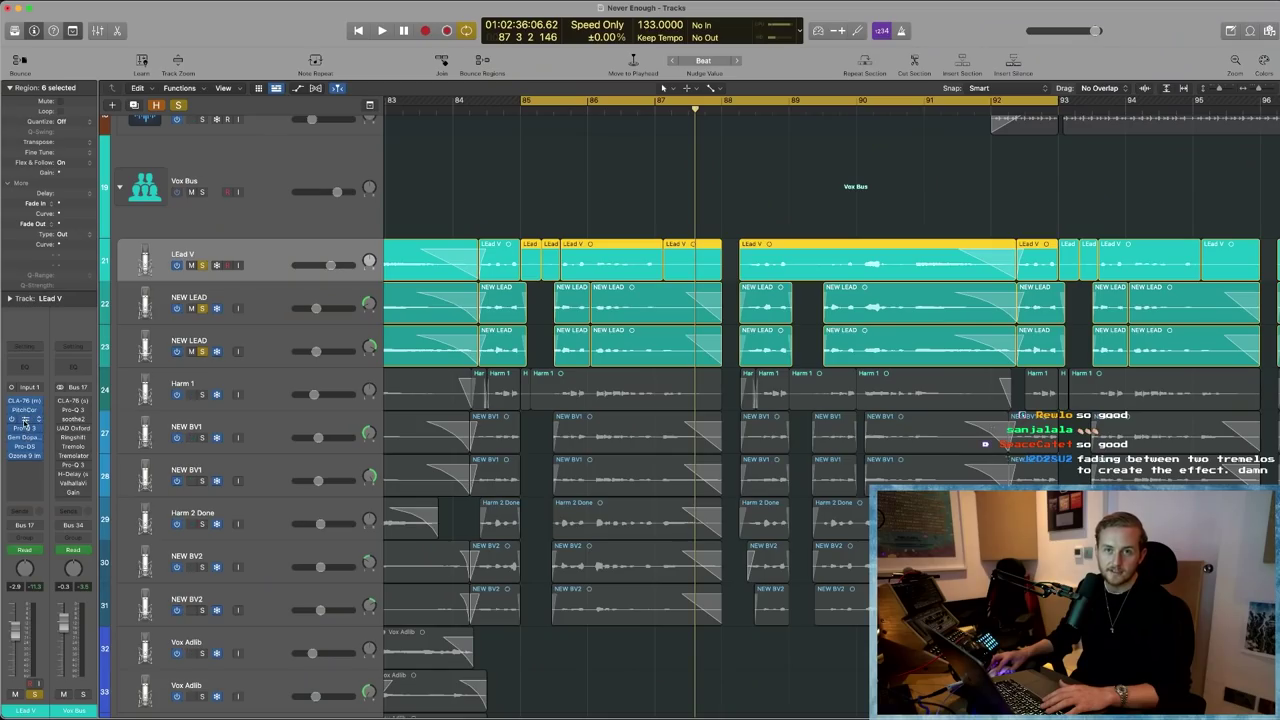
- Inspect the Pro-Q 3 and Gem Dopamine plug-ins on LEad V, postponing the Gem Dopamine update, and close them
{"action": "left_click", "coordinate": [25, 421]}
{"action": "left_click", "coordinate": [25, 426]}
{"action": "left_click", "coordinate": [24, 428]}
{"action": "key", "text": "super+w"}
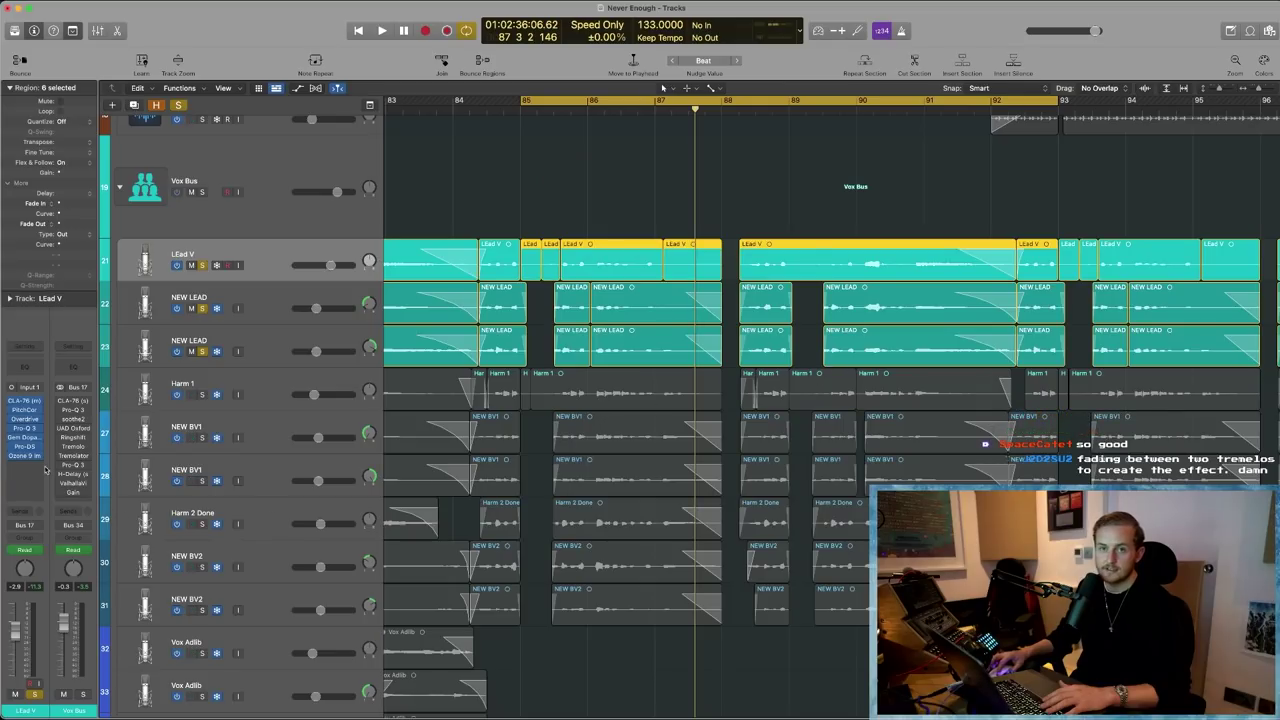
{"action": "left_click", "coordinate": [25, 437]}
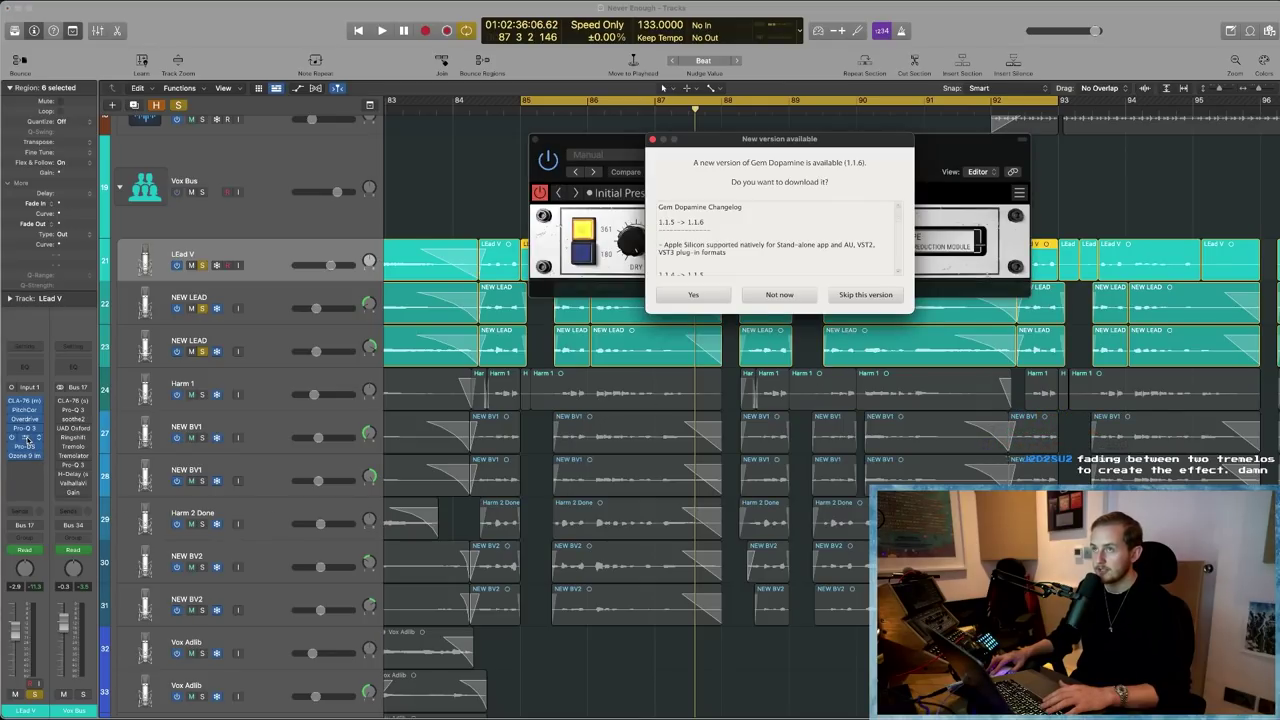
{"action": "left_click", "coordinate": [779, 295]}
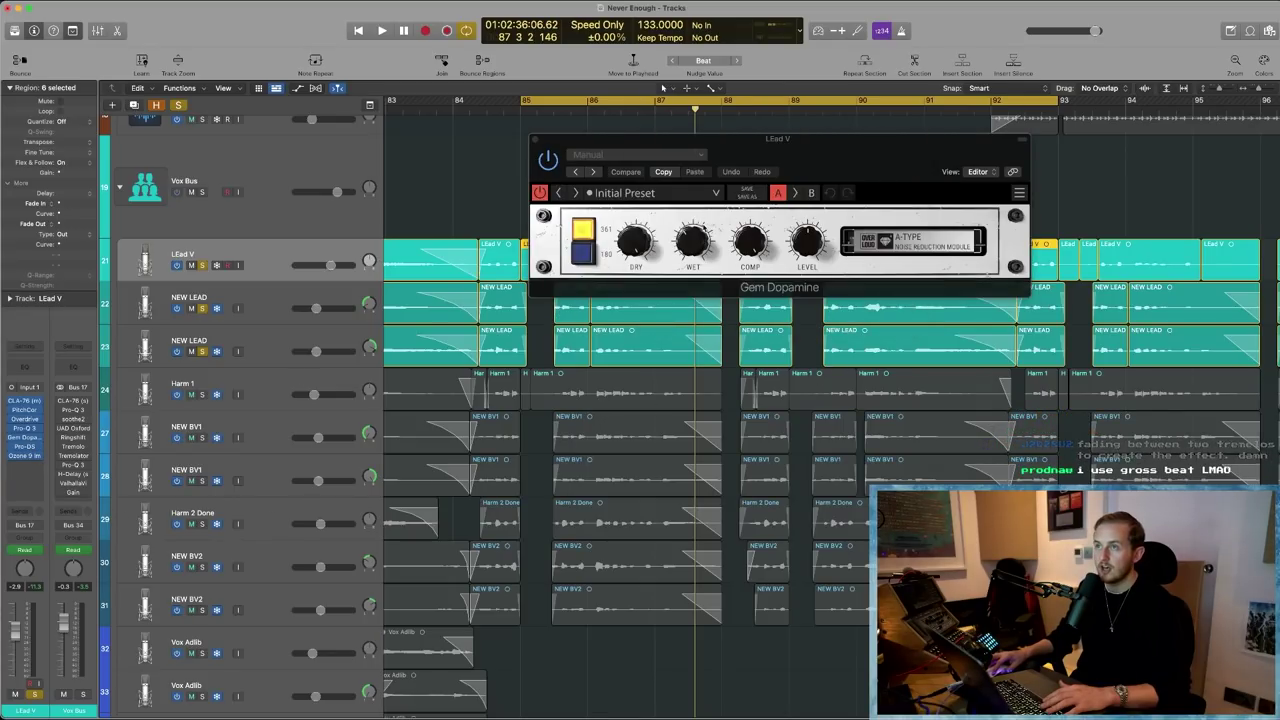
{"action": "left_click", "coordinate": [535, 141]}
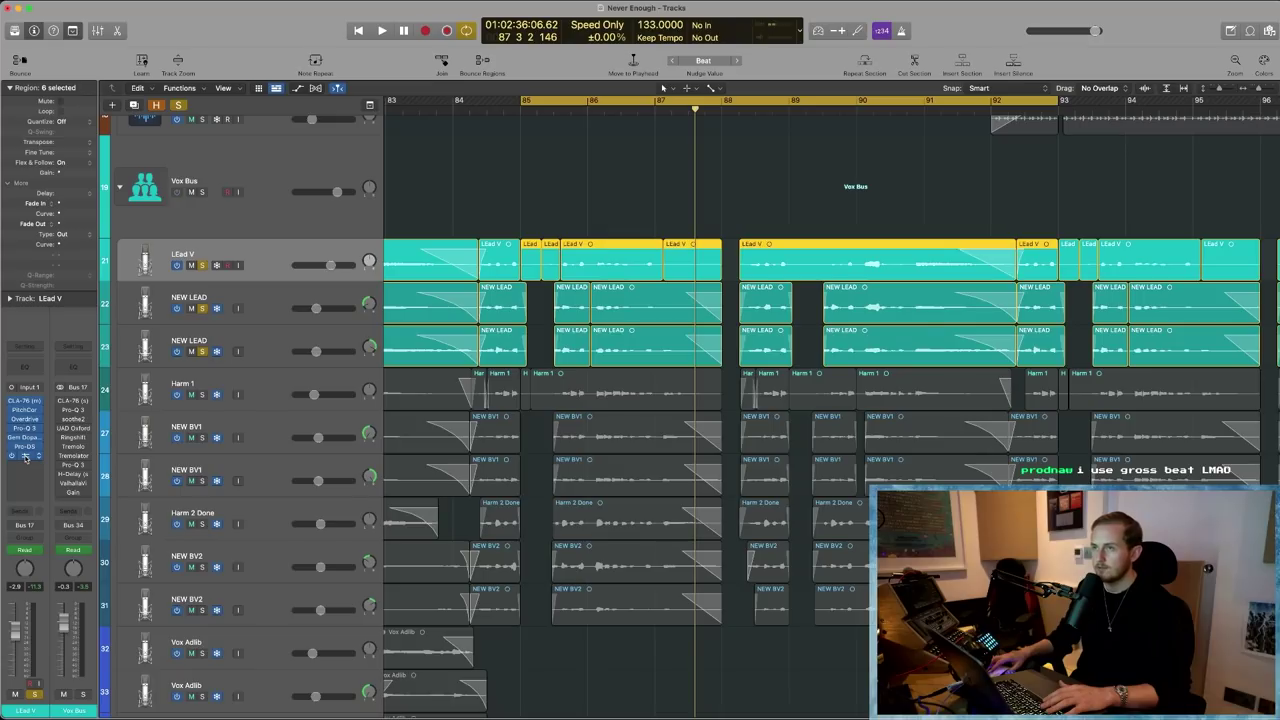
- Open the Ozone 9 Imager on LEad V, move its window clear of the plug-in list, and unsolo both NEW LEAD tracks
{"action": "left_click", "coordinate": [25, 456]}
{"action": "left_click_drag", "start_coordinate": [805, 152], "coordinate": [669, 205]}
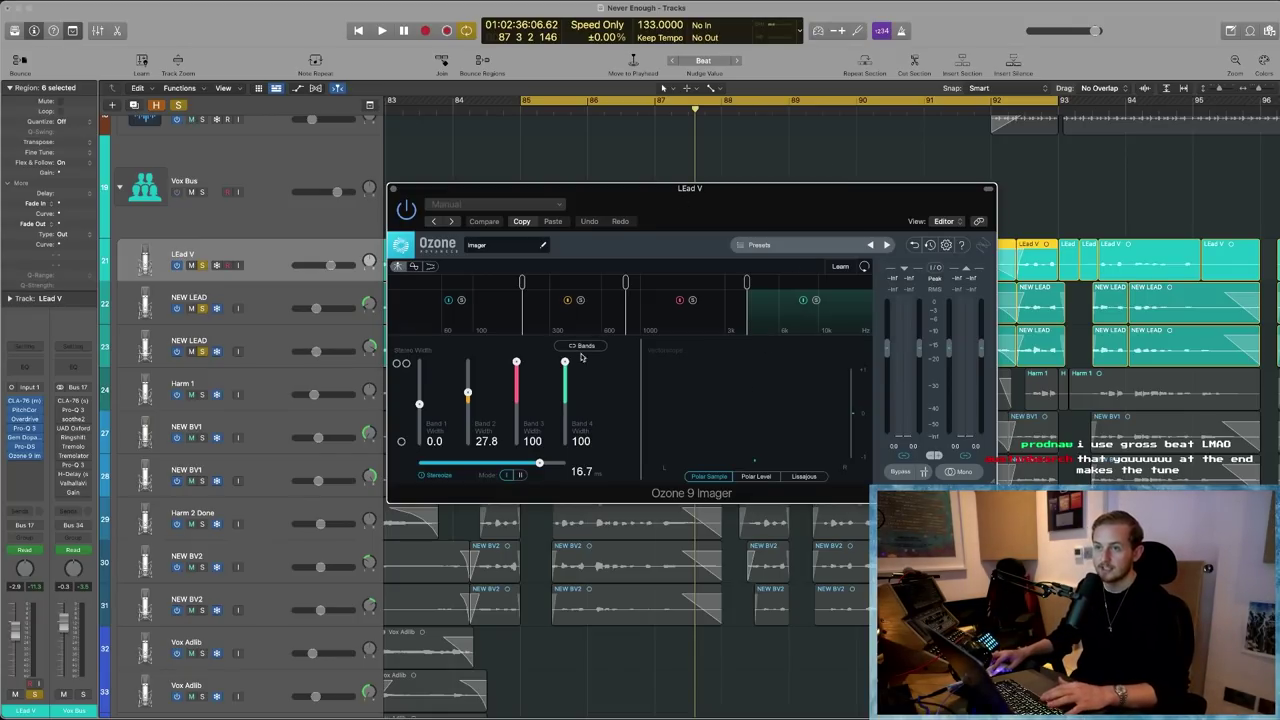
{"action": "left_click", "coordinate": [203, 309]}
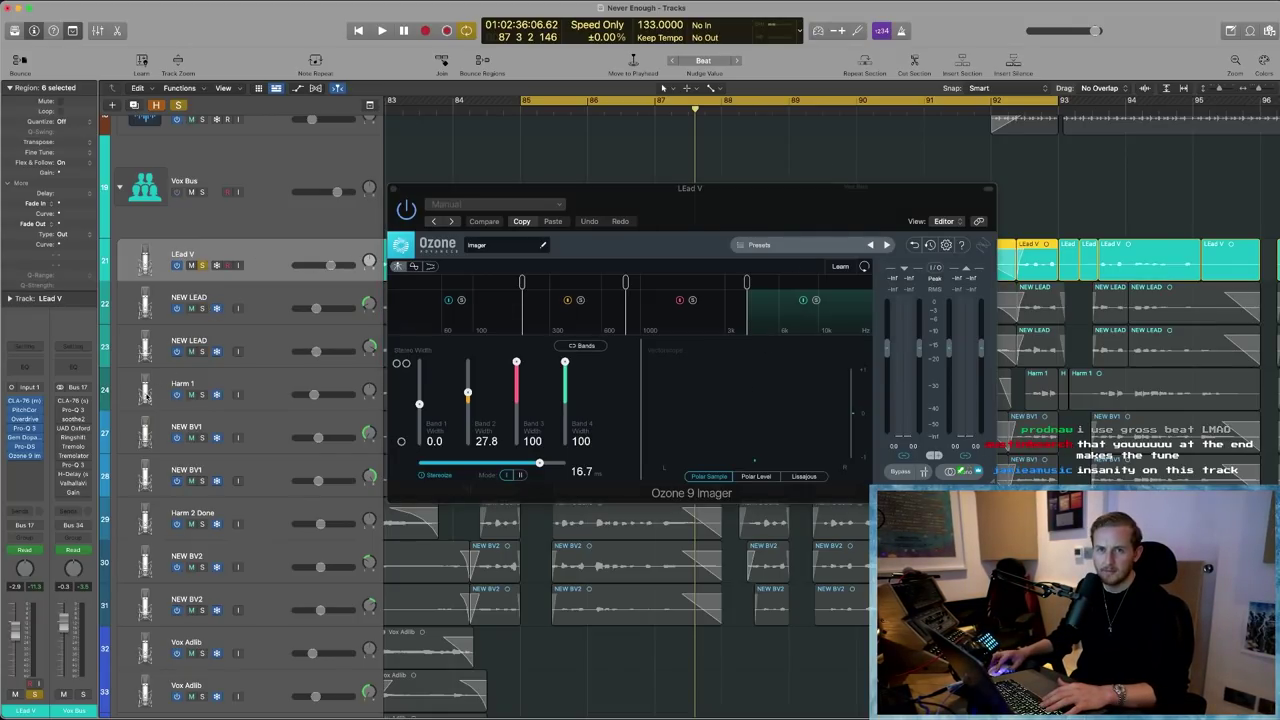
- Compare the soloed LEad V from bar 85 with the Ozone 9 Imager bypassed and enabled, and close the plug-in
{"action": "key", "text": "space"}
{"action": "left_click", "coordinate": [406, 210]}
{"action": "key", "text": "space"}
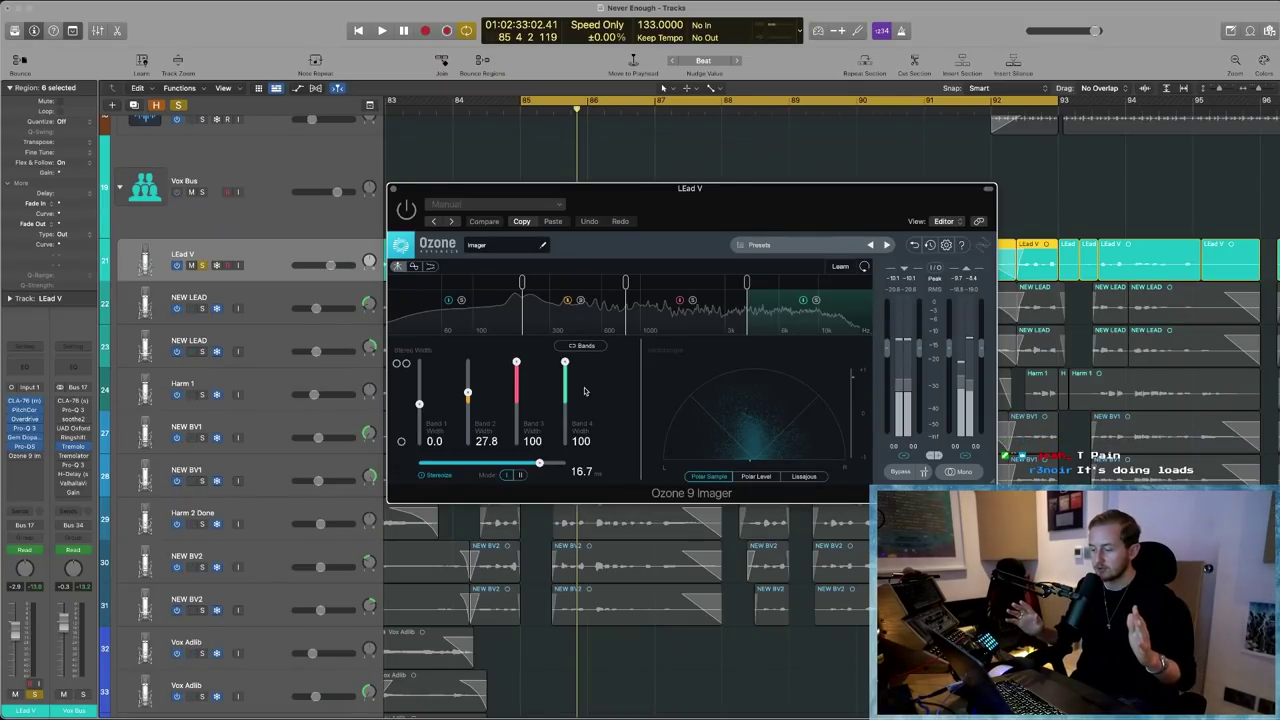
{"action": "key", "text": "space"}
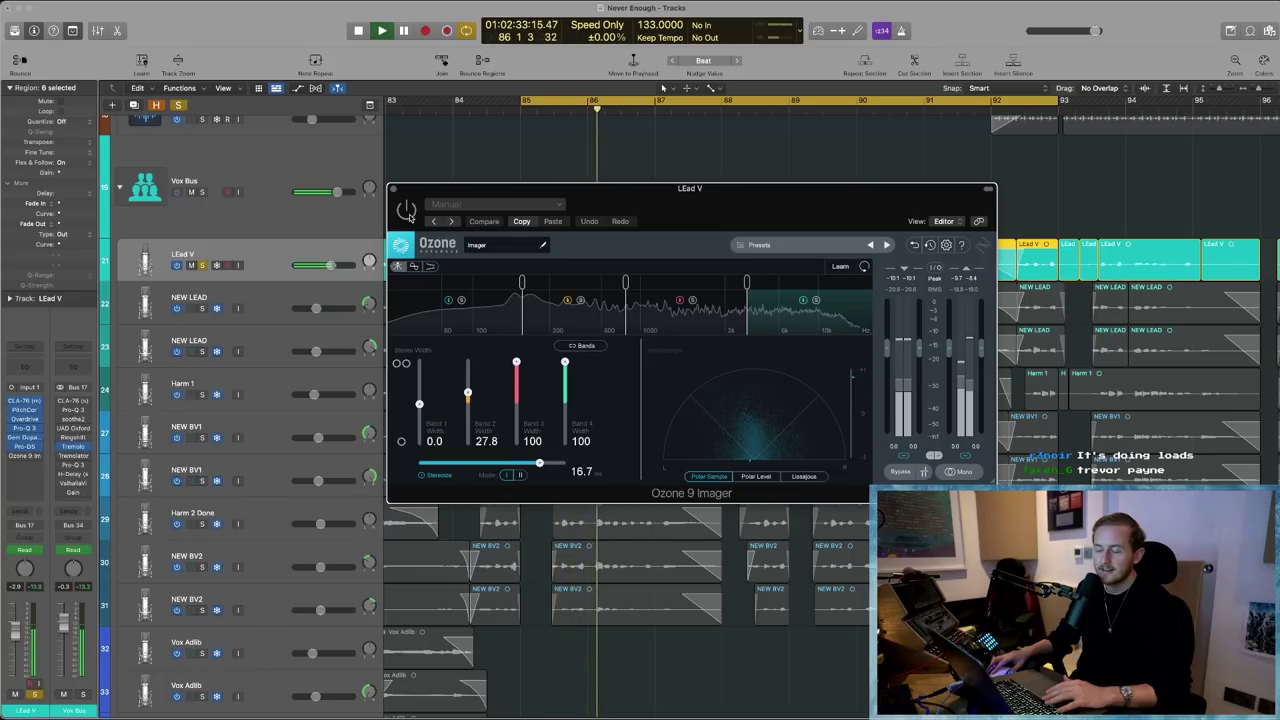
{"action": "key", "text": "space"}
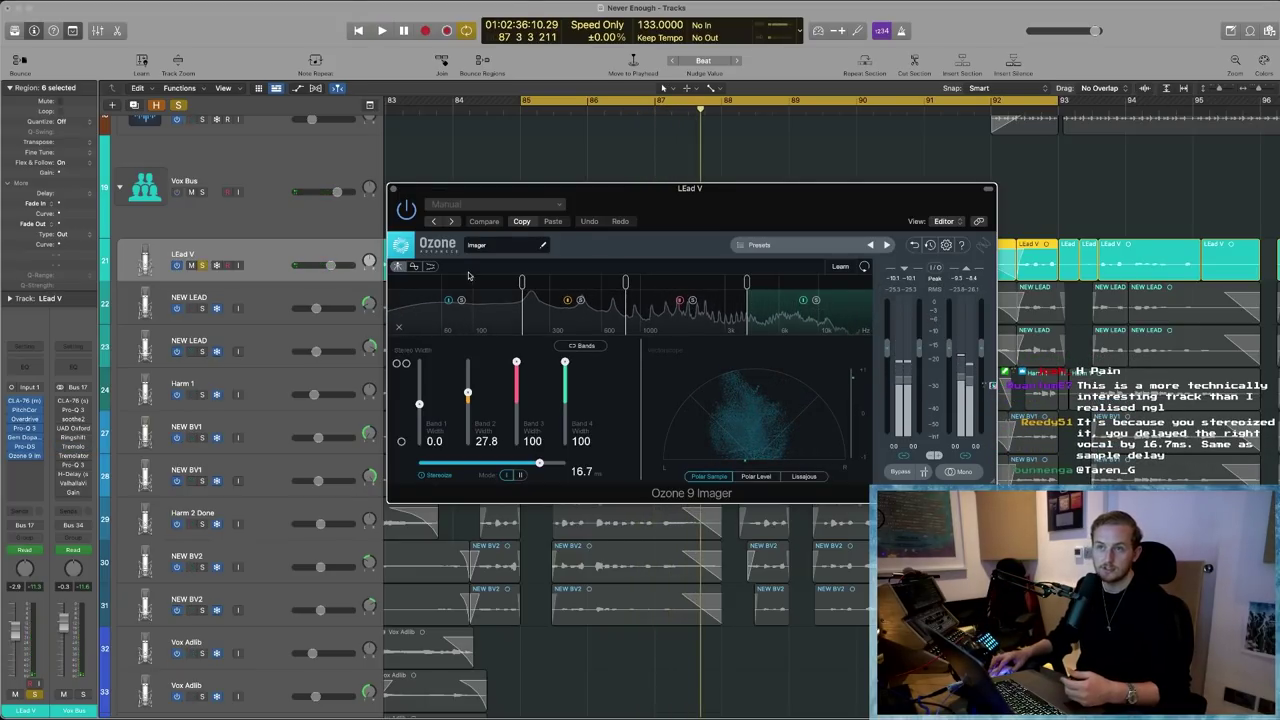
{"action": "left_click", "coordinate": [392, 189]}
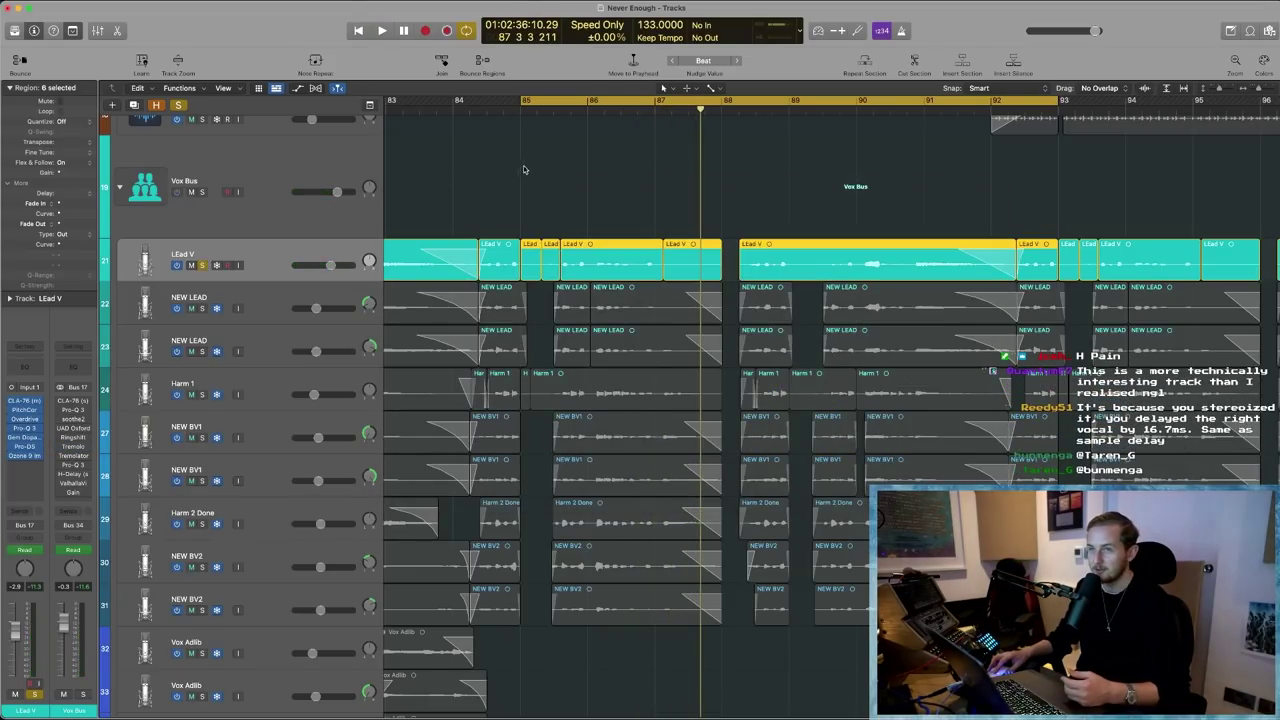
- Solo both NEW LEAD tracks with LEad V, check their panning, and audition the three leads from bar 85
{"action": "scroll", "coordinate": [534, 222], "scroll_direction": "left", "scroll_amount": 1}
{"action": "left_click", "coordinate": [202, 308]}
{"action": "left_click", "coordinate": [202, 351]}
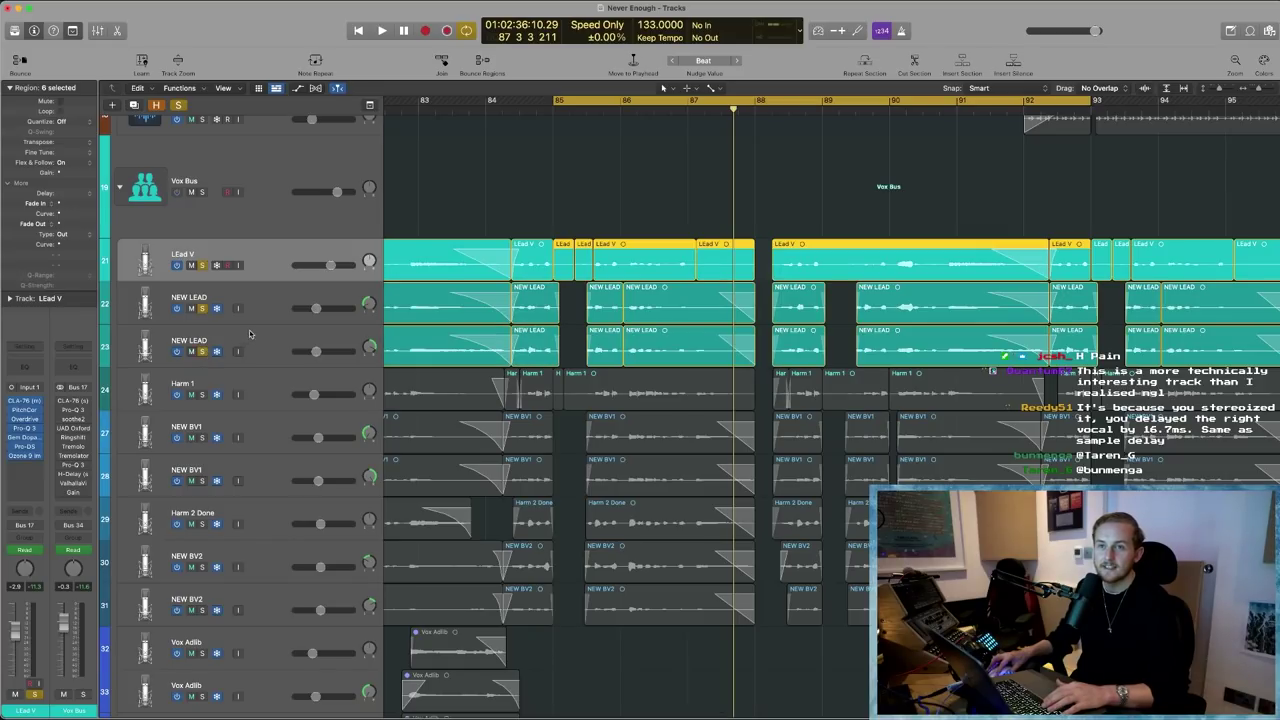
{"action": "left_click", "coordinate": [248, 337]}
{"action": "left_click", "coordinate": [369, 303]}
{"action": "left_click", "coordinate": [369, 345]}
{"action": "key", "text": "space"}
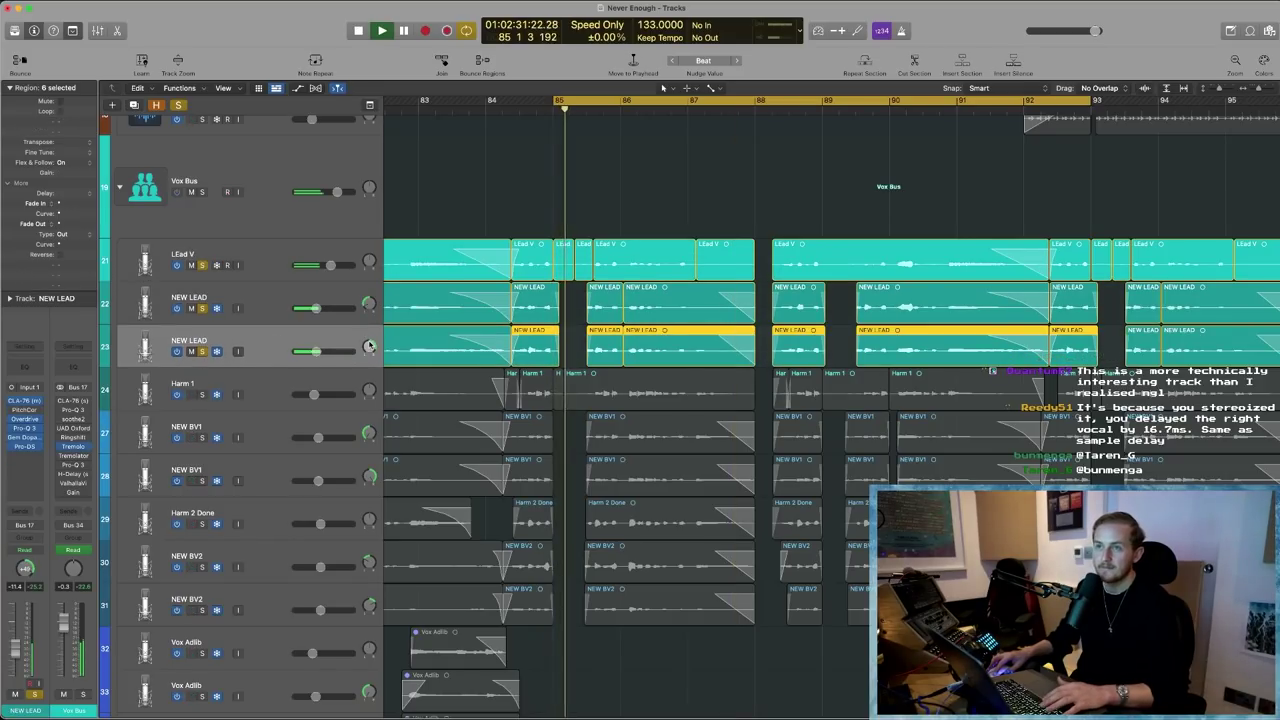
{"action": "scroll", "coordinate": [722, 403], "scroll_direction": "left", "scroll_amount": 5}
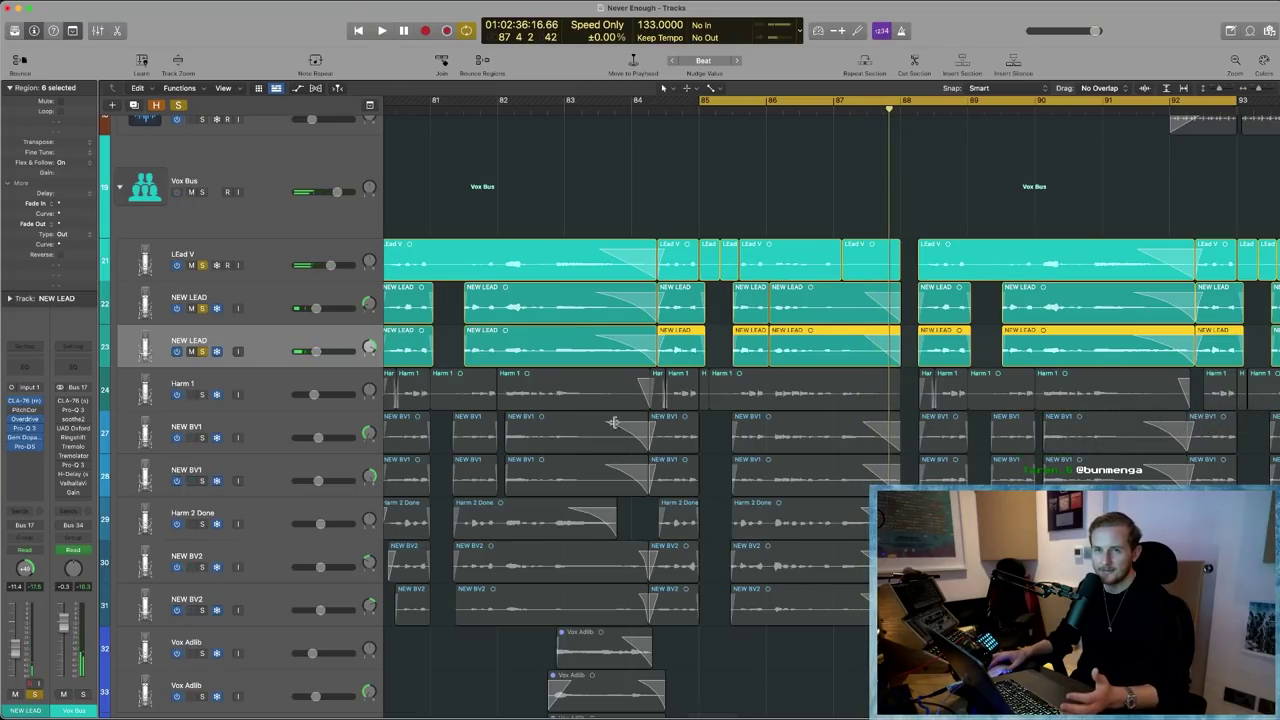
- Select the Harm 1 track and solo it together with the lead vocals
{"action": "left_click", "coordinate": [267, 394]}
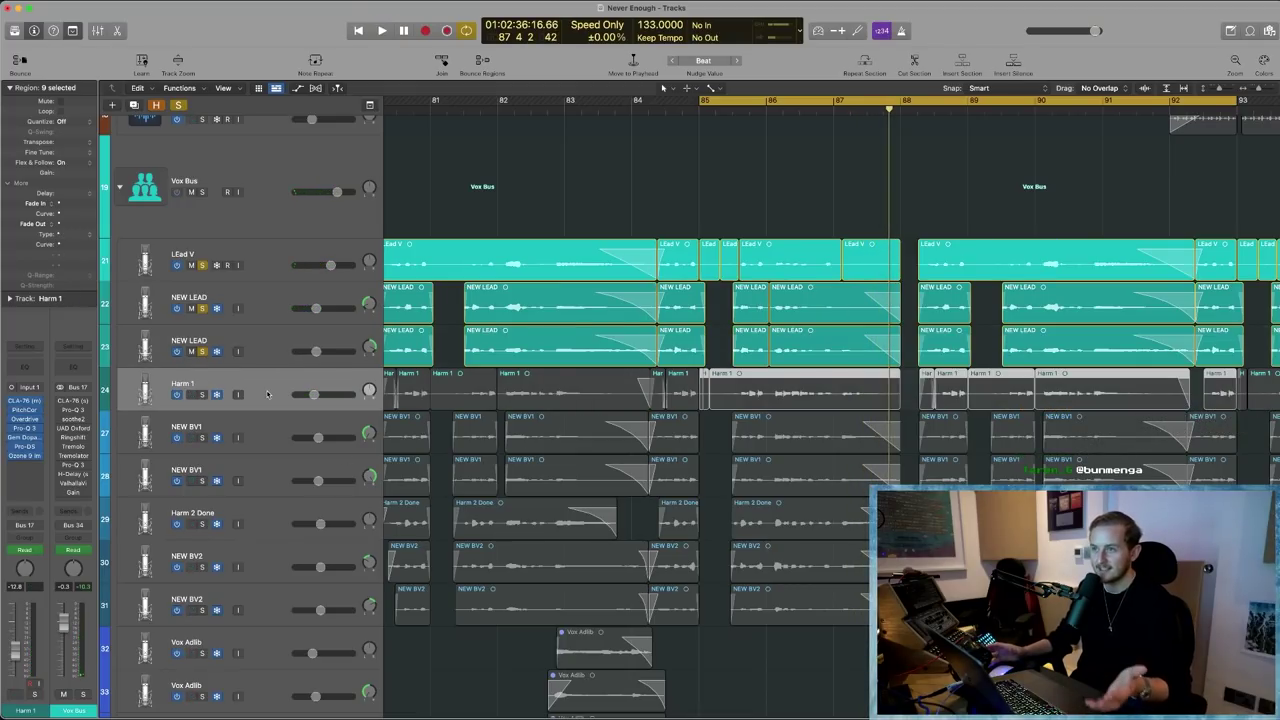
{"action": "scroll", "coordinate": [267, 394], "scroll_direction": "down", "scroll_amount": 2}
{"action": "left_click", "coordinate": [200, 346]}
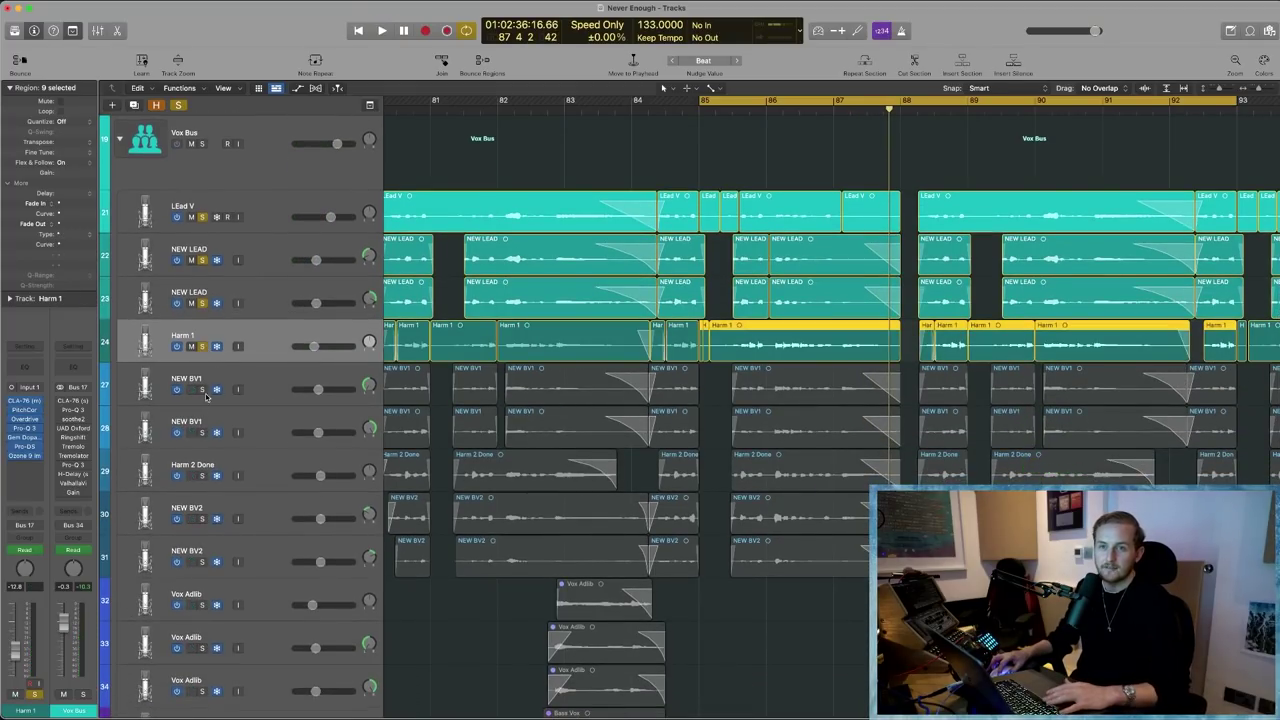
- Solo both NEW BV1 tracks during playback and unsolo the LEad V track and both NEW LEAD tracks
{"action": "key", "text": "space"}
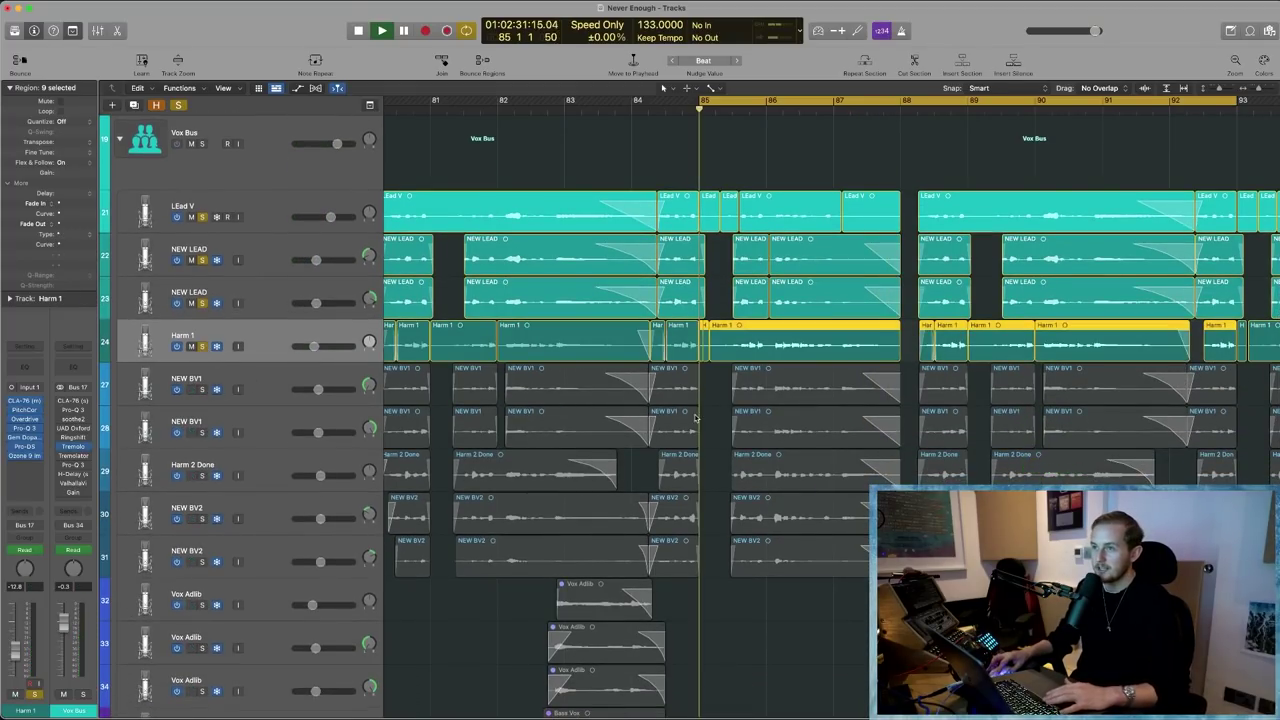
{"action": "left_click", "coordinate": [199, 390]}
{"action": "left_click", "coordinate": [200, 433]}
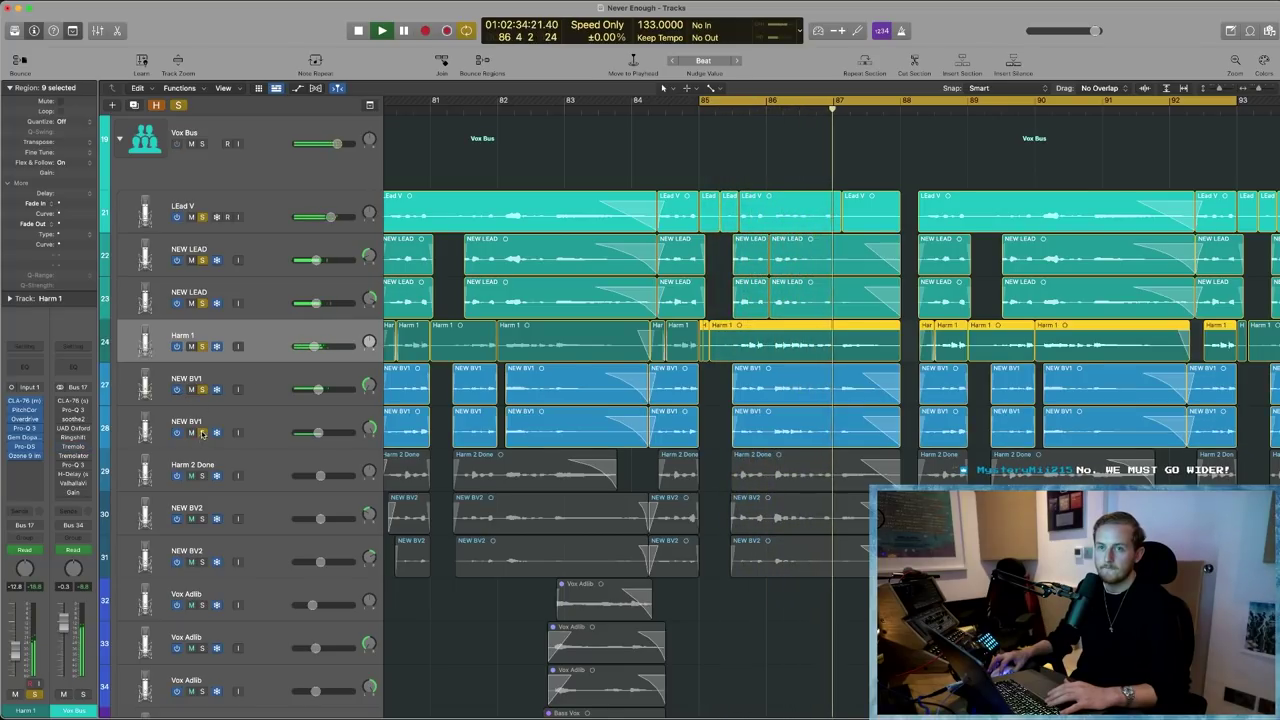
{"action": "left_click_drag", "start_coordinate": [202, 303], "coordinate": [203, 217]}
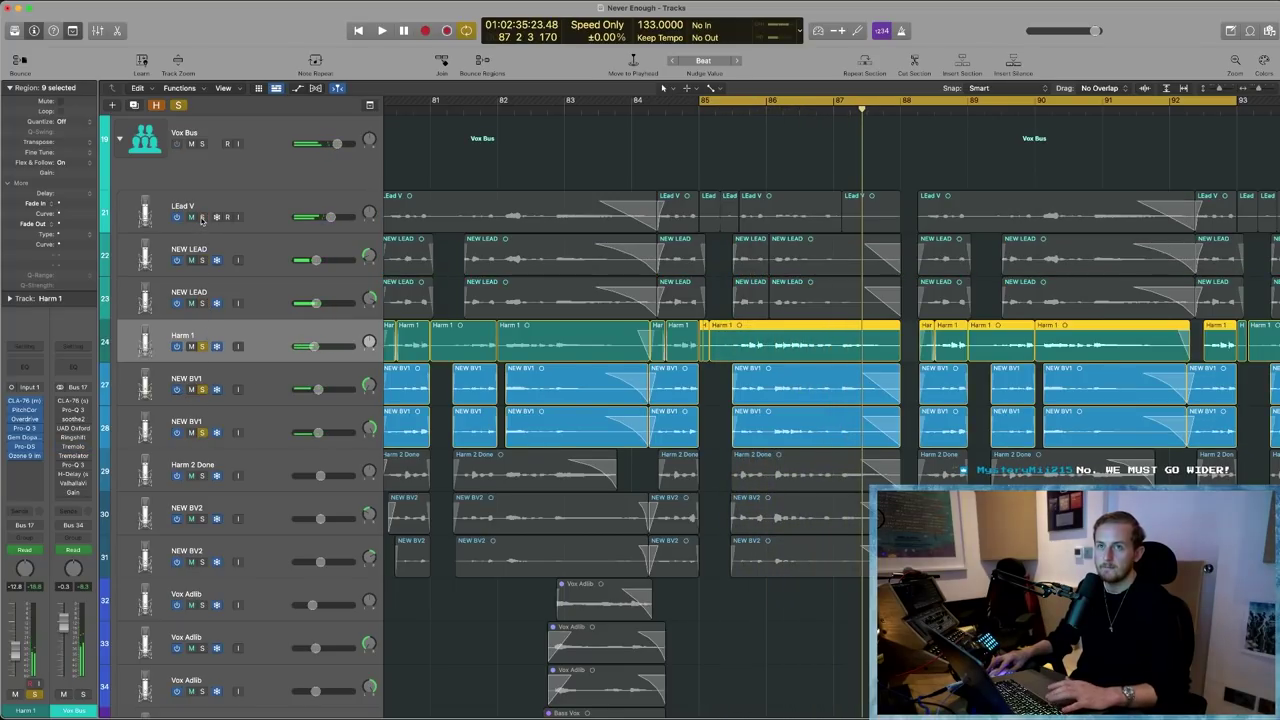
- Play the Harm 1 and NEW BV1 harmonies on their own from bar 85, stopping and restarting to compare
{"action": "key", "text": "space"}
{"action": "key", "text": "space"}
{"action": "scroll", "coordinate": [701, 499], "scroll_direction": "down", "scroll_amount": 1}
{"action": "scroll", "coordinate": [701, 499], "scroll_direction": "down", "scroll_amount": 2}
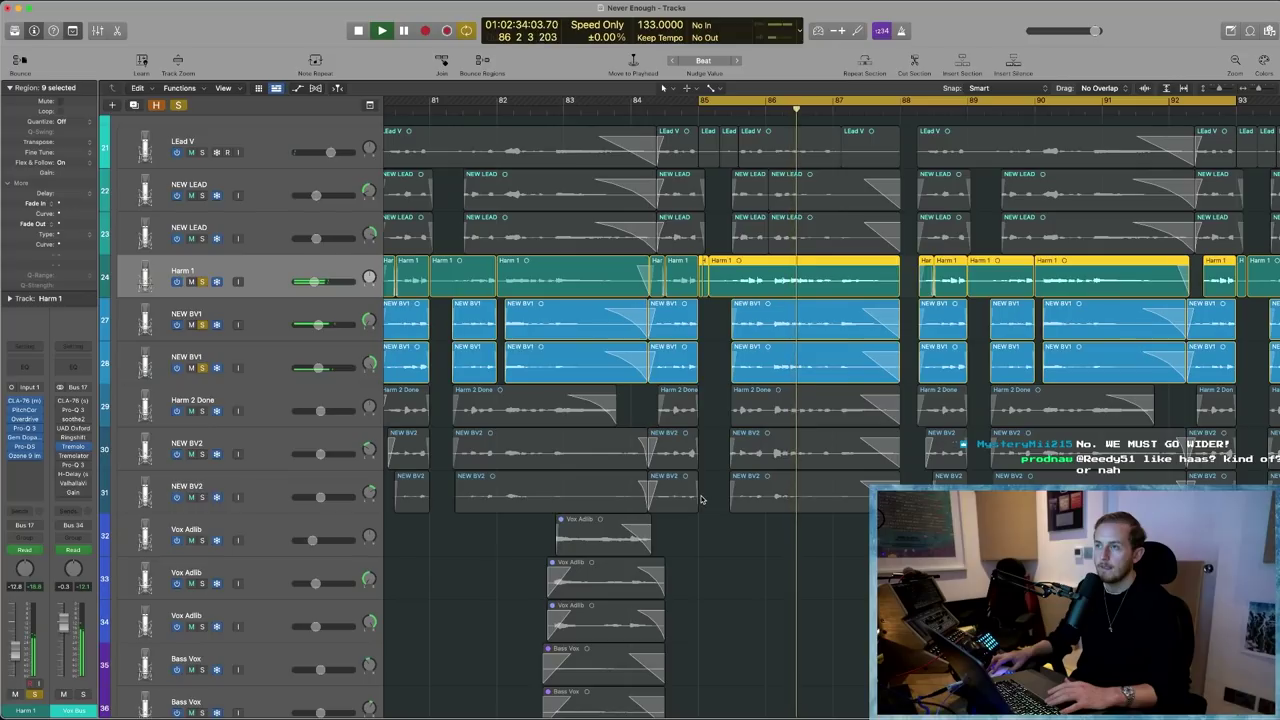
{"action": "scroll", "coordinate": [701, 499], "scroll_direction": "down", "scroll_amount": 1}
{"action": "scroll", "coordinate": [701, 499], "scroll_direction": "right", "scroll_amount": 5}
{"action": "key", "text": "space"}
{"action": "key", "text": "space"}
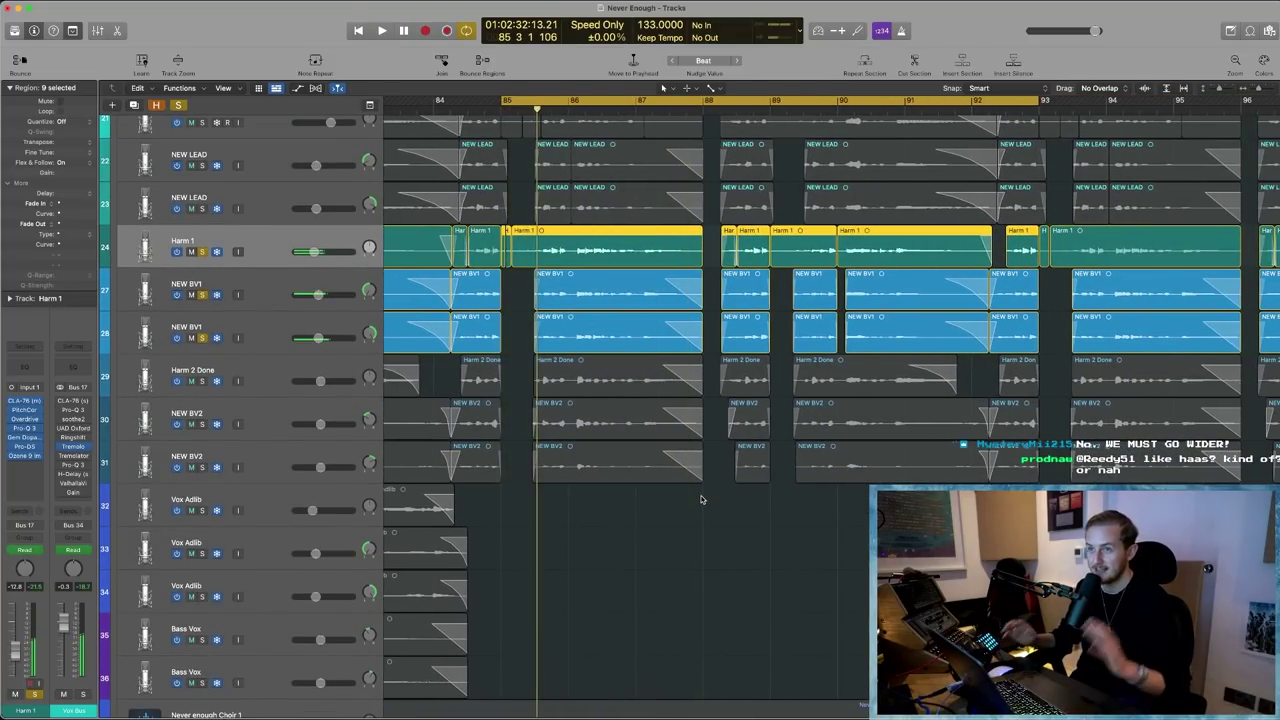
{"action": "key", "text": "space"}
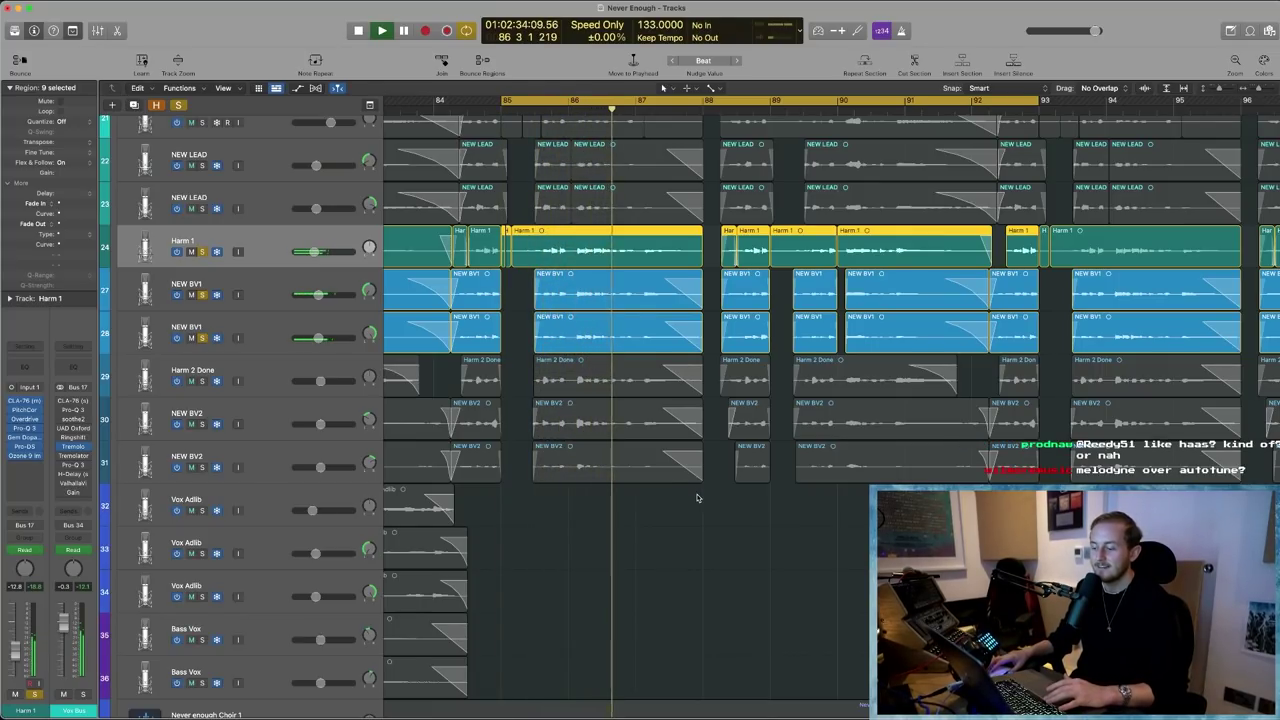
{"action": "key", "text": "Return"}
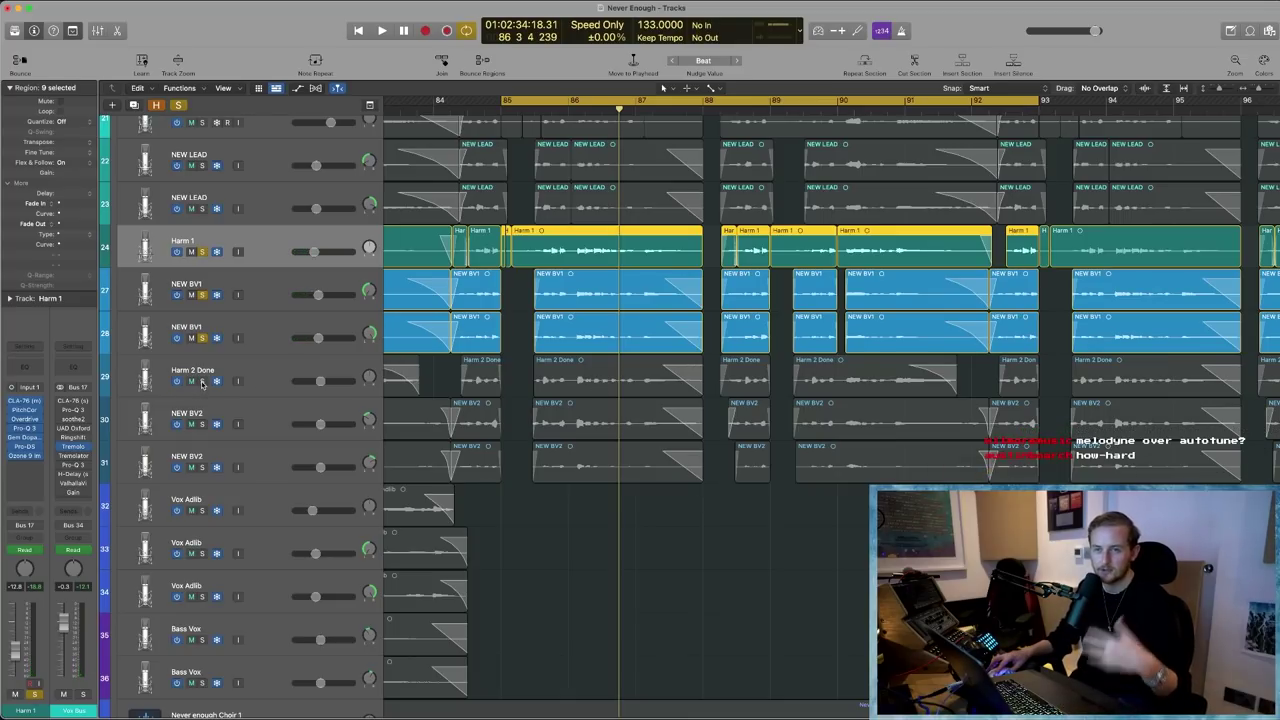
- Add Harm 2 Done and both NEW BV2 tracks to the solo and play the harmony stack
{"action": "left_click_drag", "start_coordinate": [202, 381], "coordinate": [605, 480]}
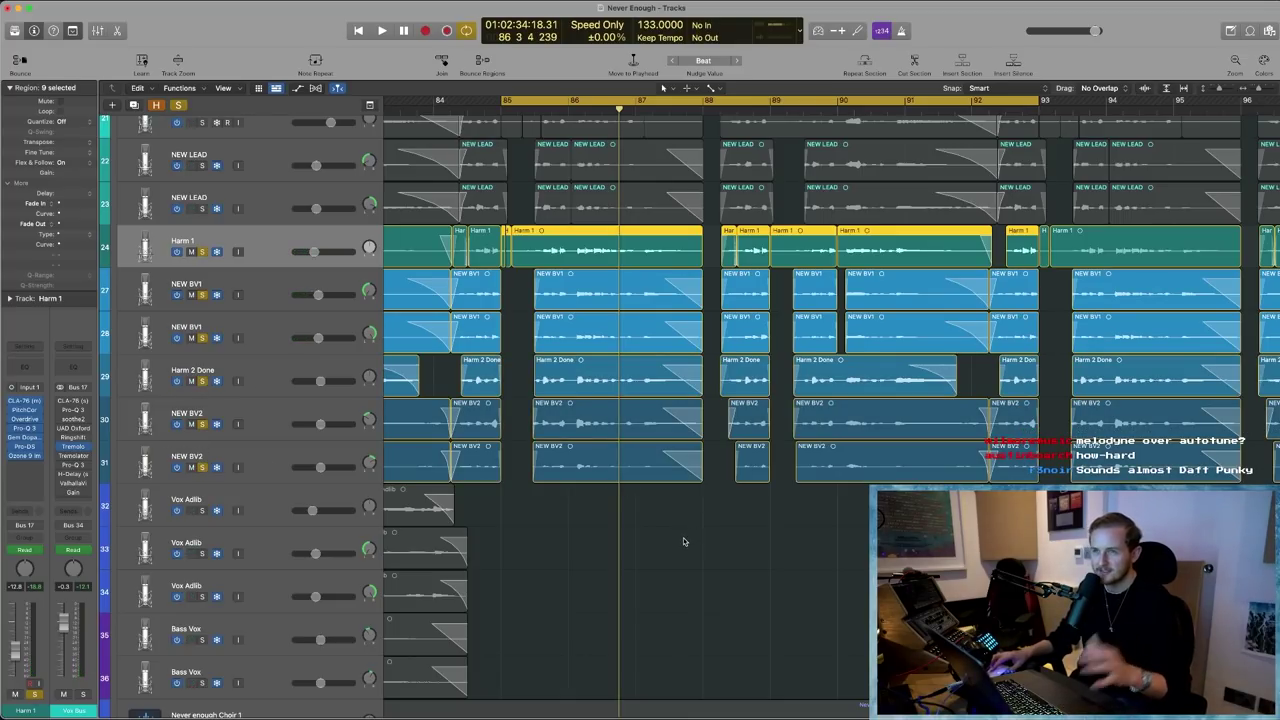
{"action": "key", "text": "space"}
{"action": "scroll", "coordinate": [270, 396], "scroll_direction": "up", "scroll_amount": 2}
{"action": "scroll", "coordinate": [515, 518], "scroll_direction": "left", "scroll_amount": 2}
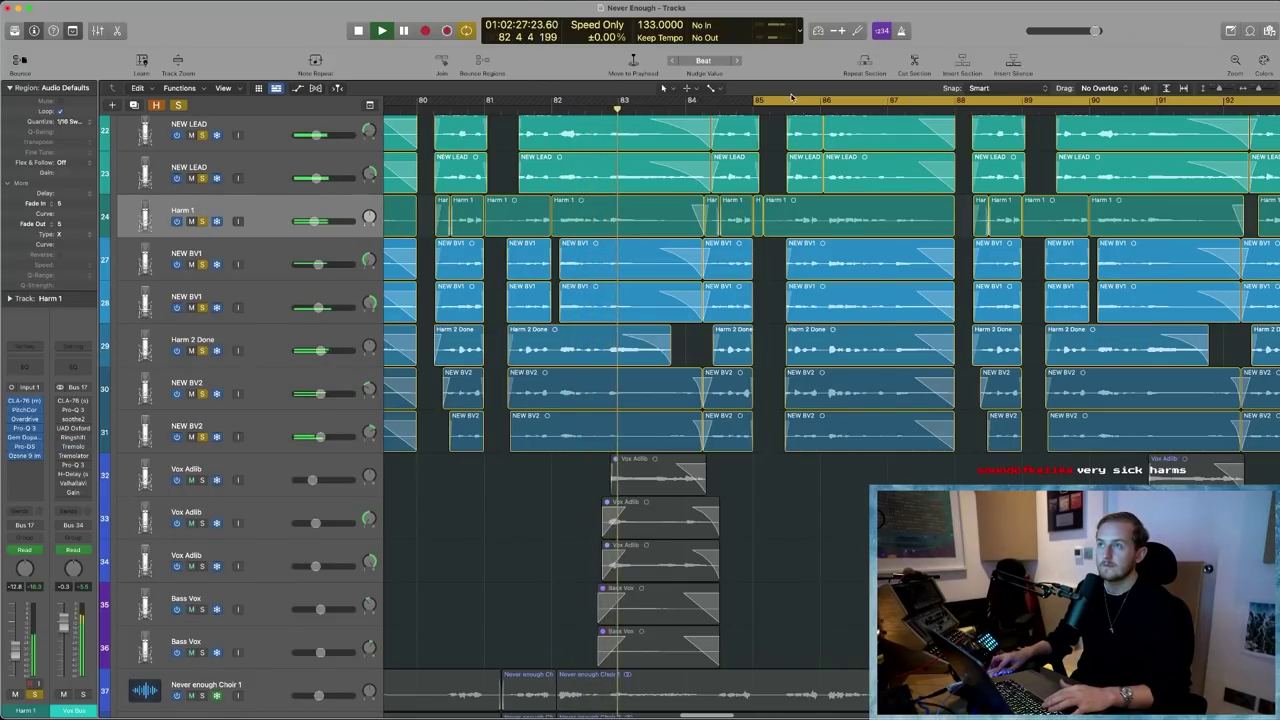
- Turn off the cycle range and play the soloed lead and harmony tracks through bar 84
{"action": "left_click", "coordinate": [791, 96]}
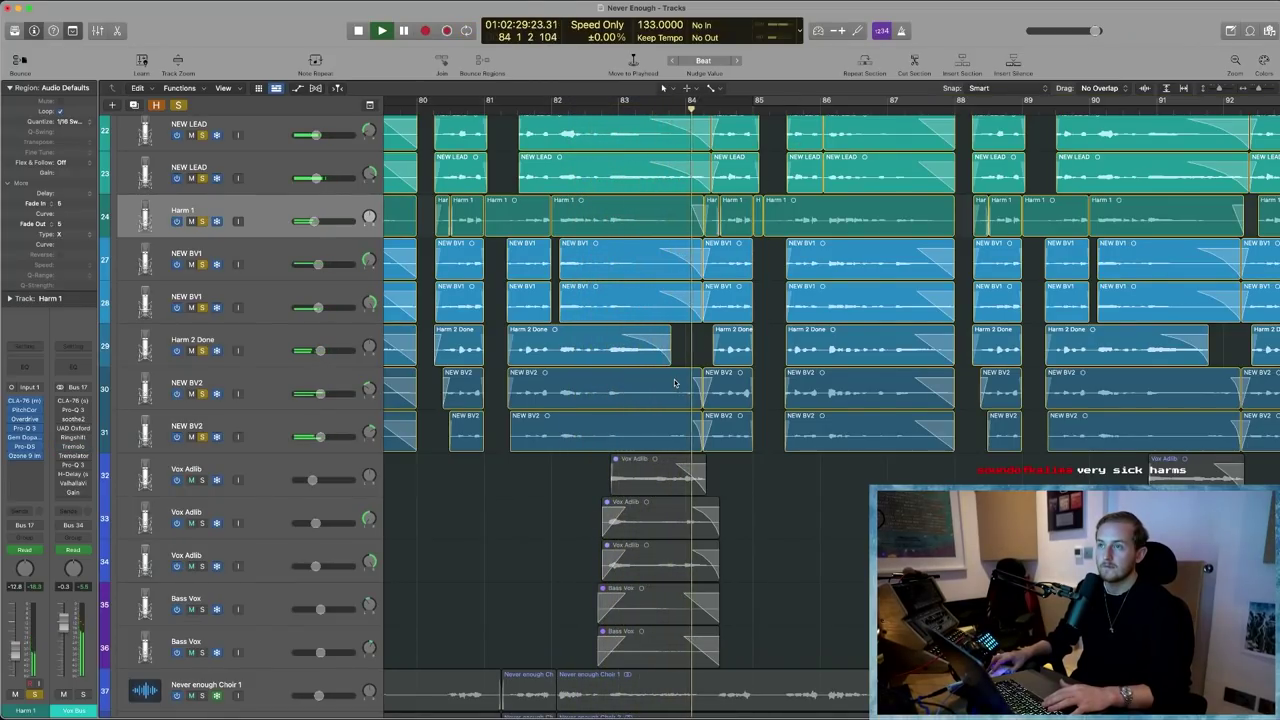
{"action": "scroll", "coordinate": [681, 219], "scroll_direction": "up", "scroll_amount": 2}
{"action": "scroll", "coordinate": [681, 218], "scroll_direction": "up", "scroll_amount": 1}
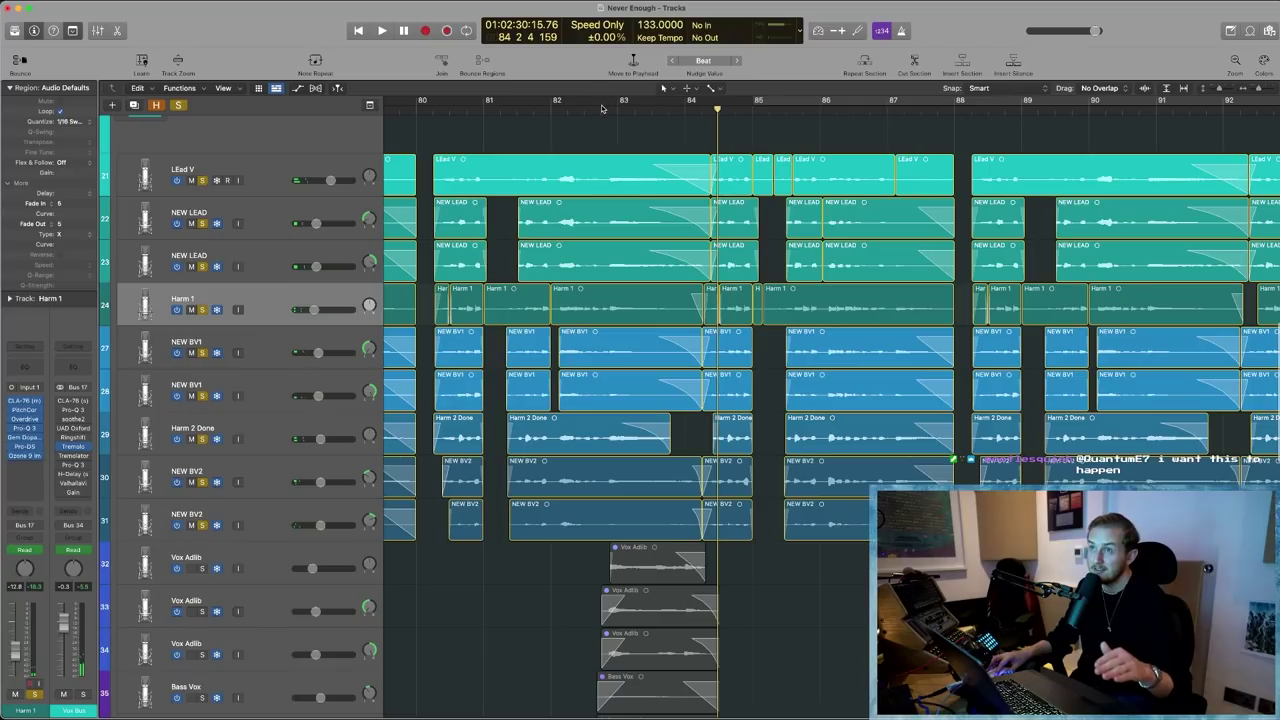
{"action": "key", "text": "space"}
{"action": "scroll", "coordinate": [788, 503], "scroll_direction": "down", "scroll_amount": 2}
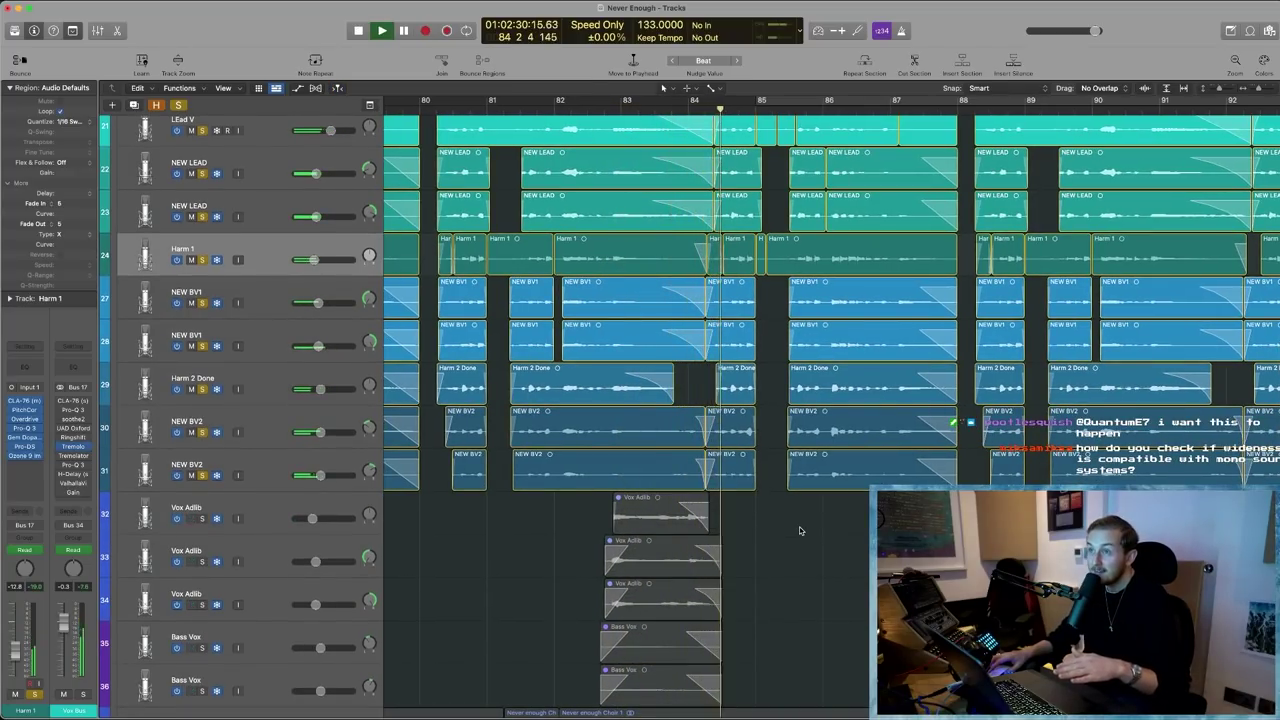
{"action": "key", "text": "space"}
- Add the Vox Adlib and Bass Vox tracks to the solo and play them with the other vocals around bar 91
{"action": "scroll", "coordinate": [248, 502], "scroll_direction": "down", "scroll_amount": 2}
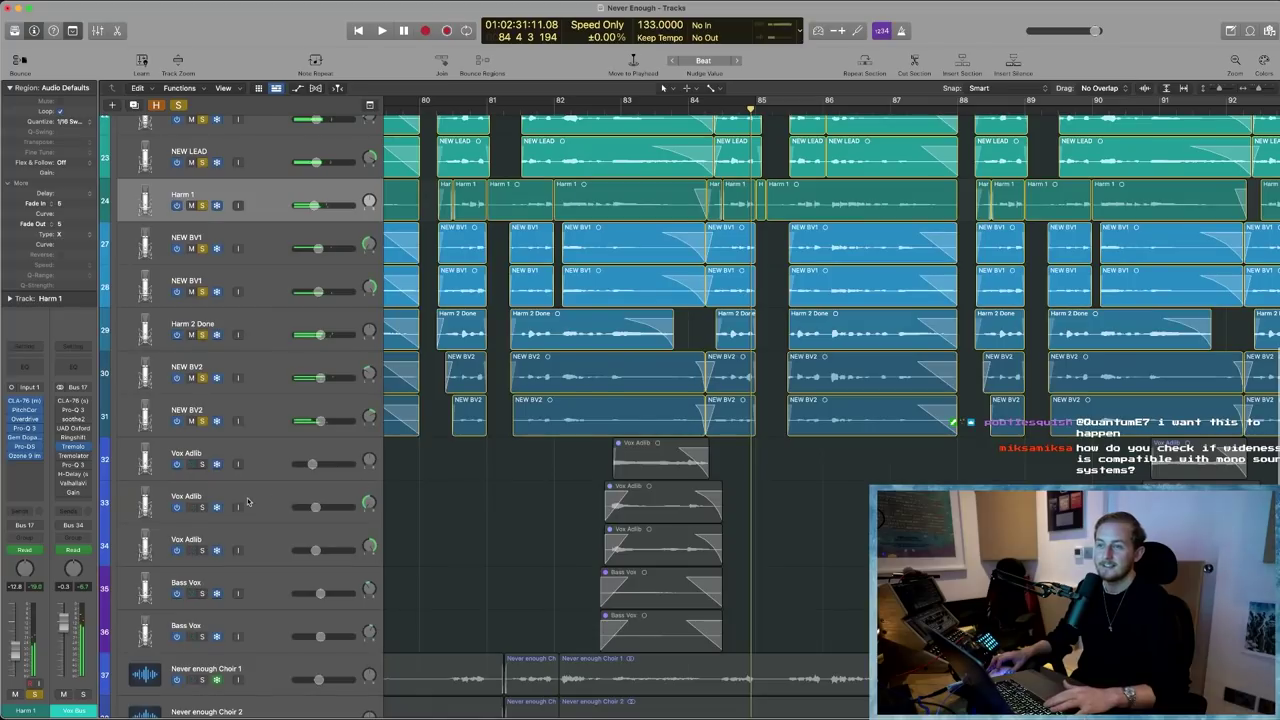
{"action": "left_click", "coordinate": [201, 465]}
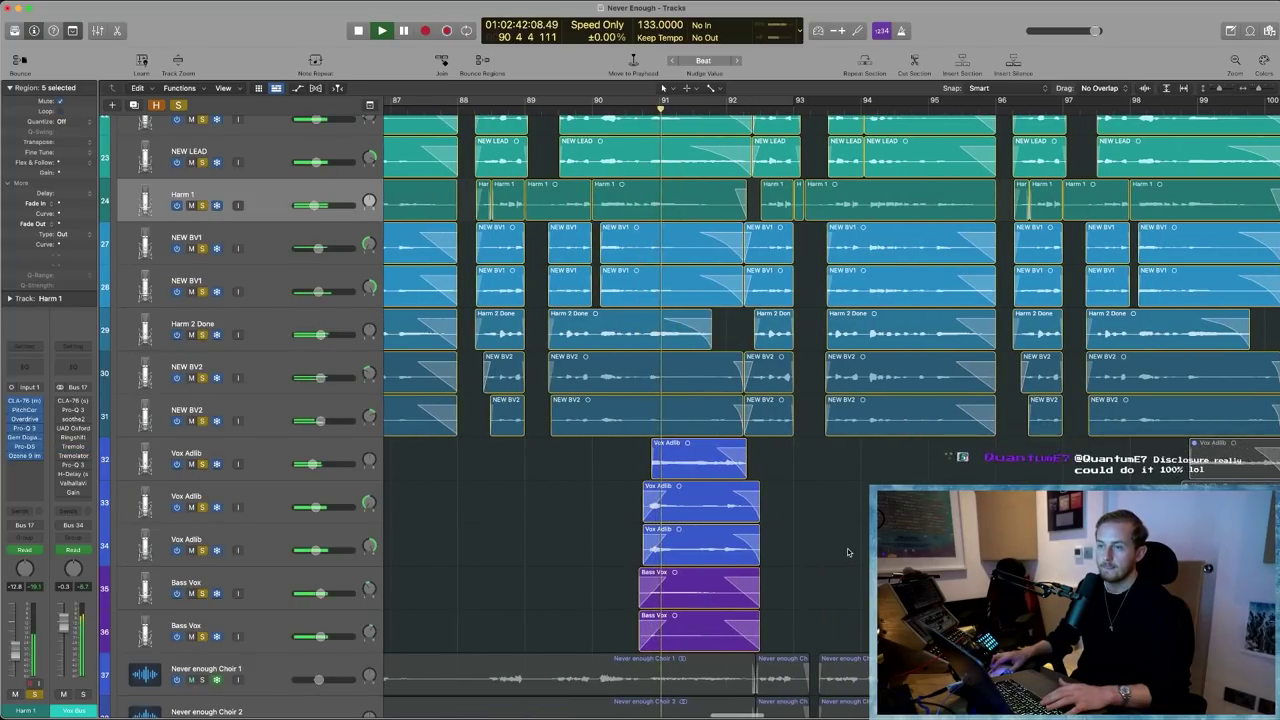
{"action": "scroll", "coordinate": [848, 552], "scroll_direction": "left", "scroll_amount": 2}
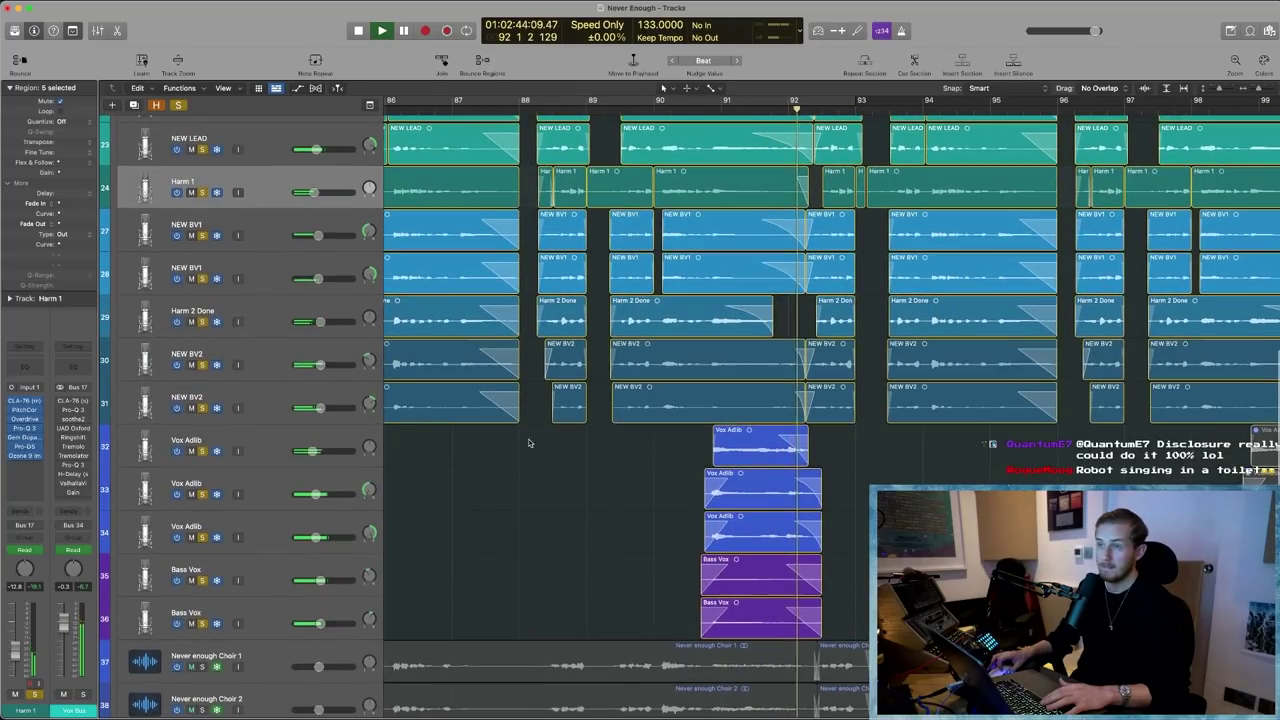
- Cycle from just before bar 91 to just after bar 94 and play only the three Vox Adlib tracks
{"action": "key", "text": "space"}
{"action": "left_click_drag", "start_coordinate": [702, 103], "coordinate": [952, 107]}
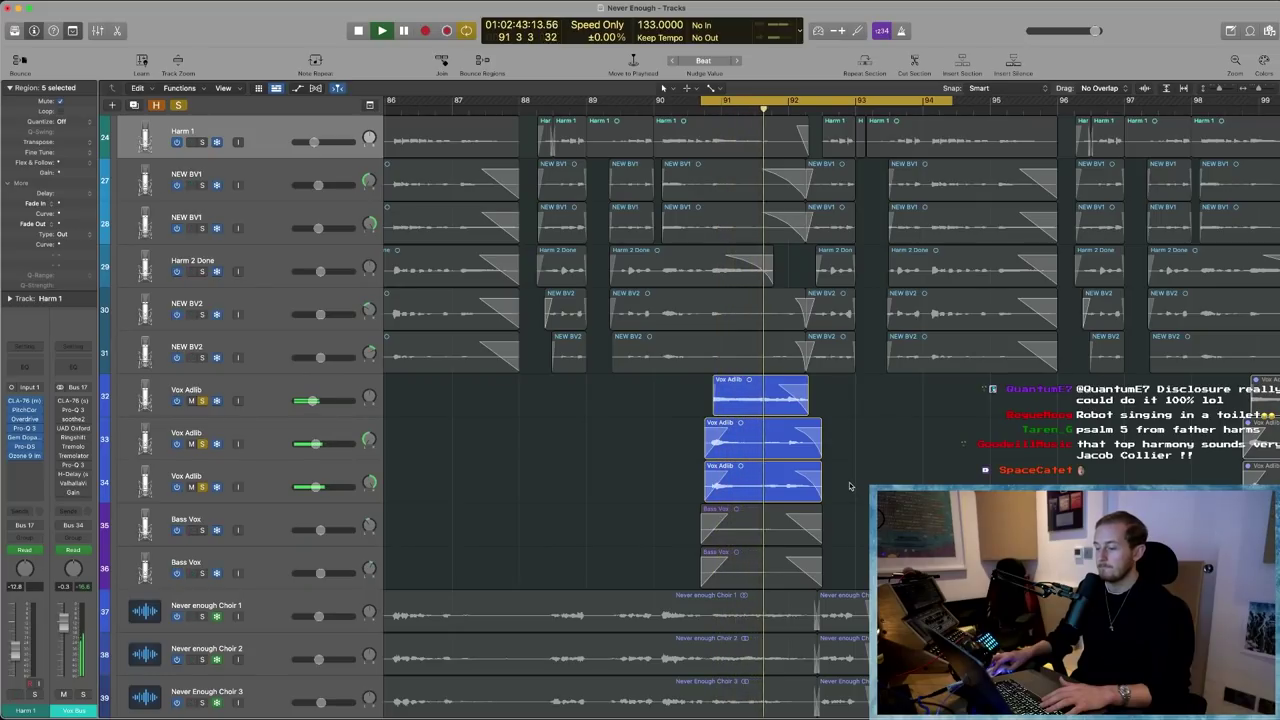
{"action": "scroll", "coordinate": [850, 486], "scroll_direction": "right", "scroll_amount": 2}
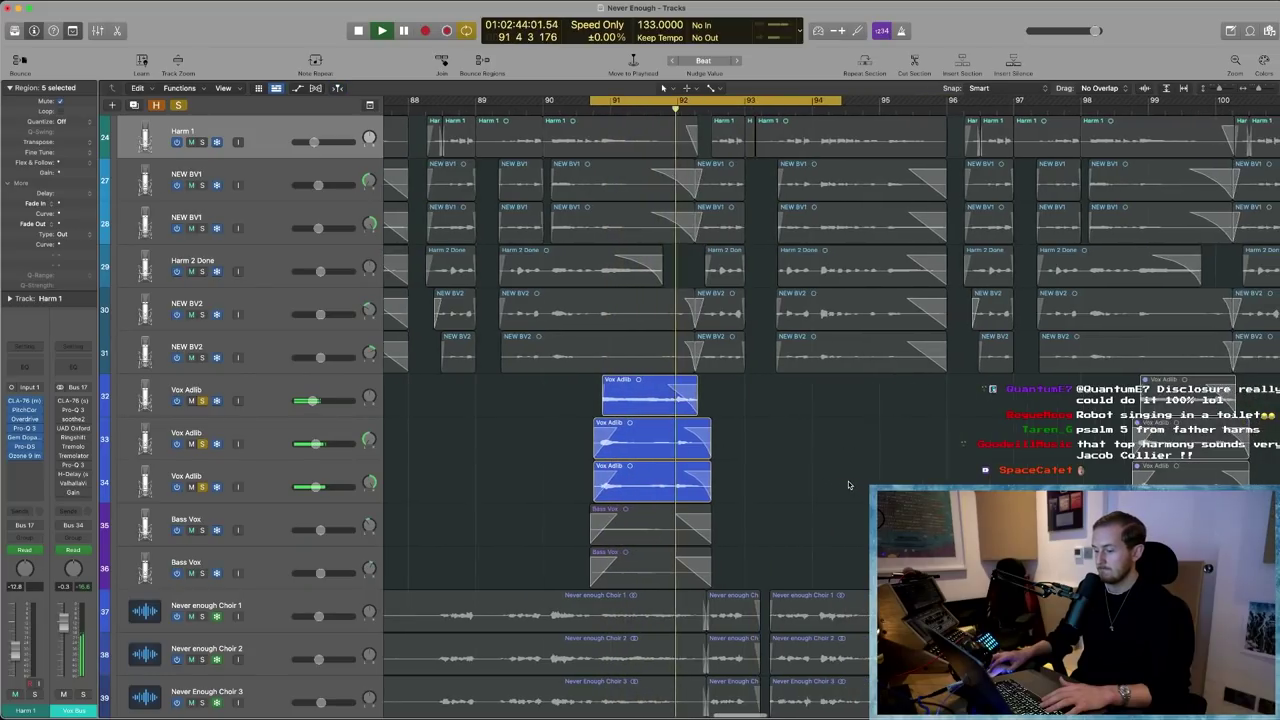
{"action": "key", "text": "space"}
{"action": "scroll", "coordinate": [848, 482], "scroll_direction": "right", "scroll_amount": 1}
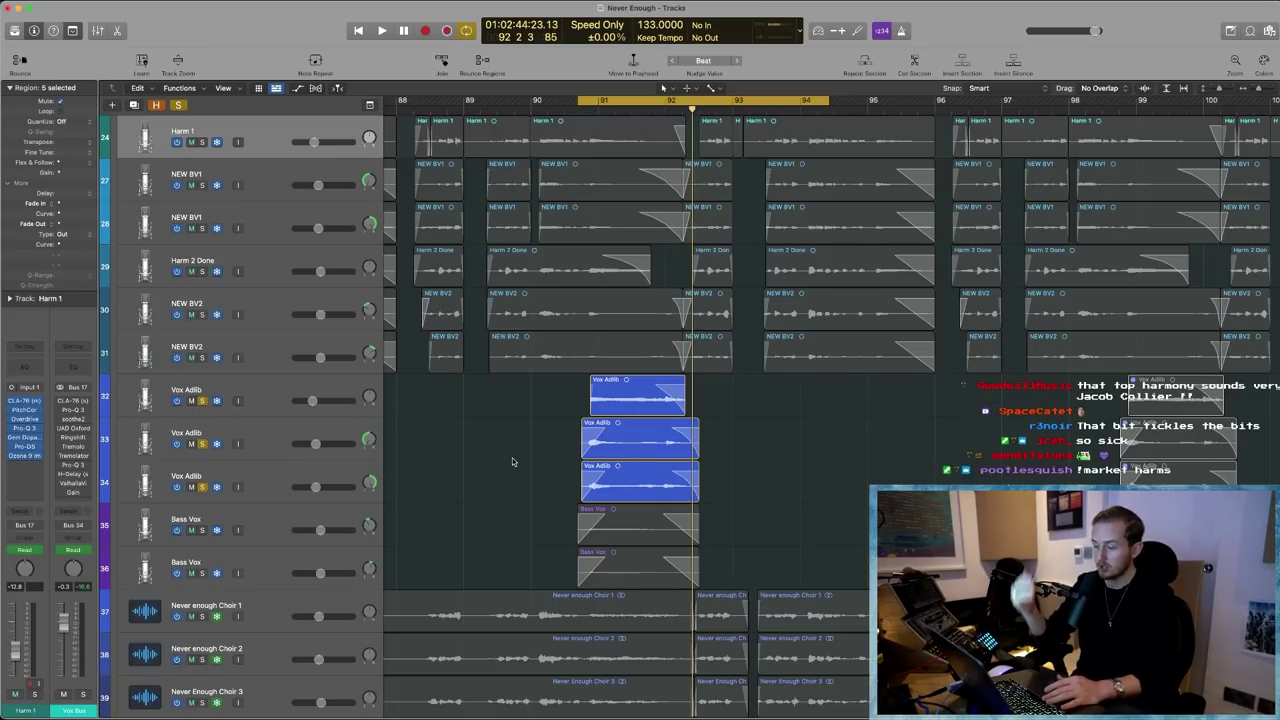
{"action": "key", "text": "space"}
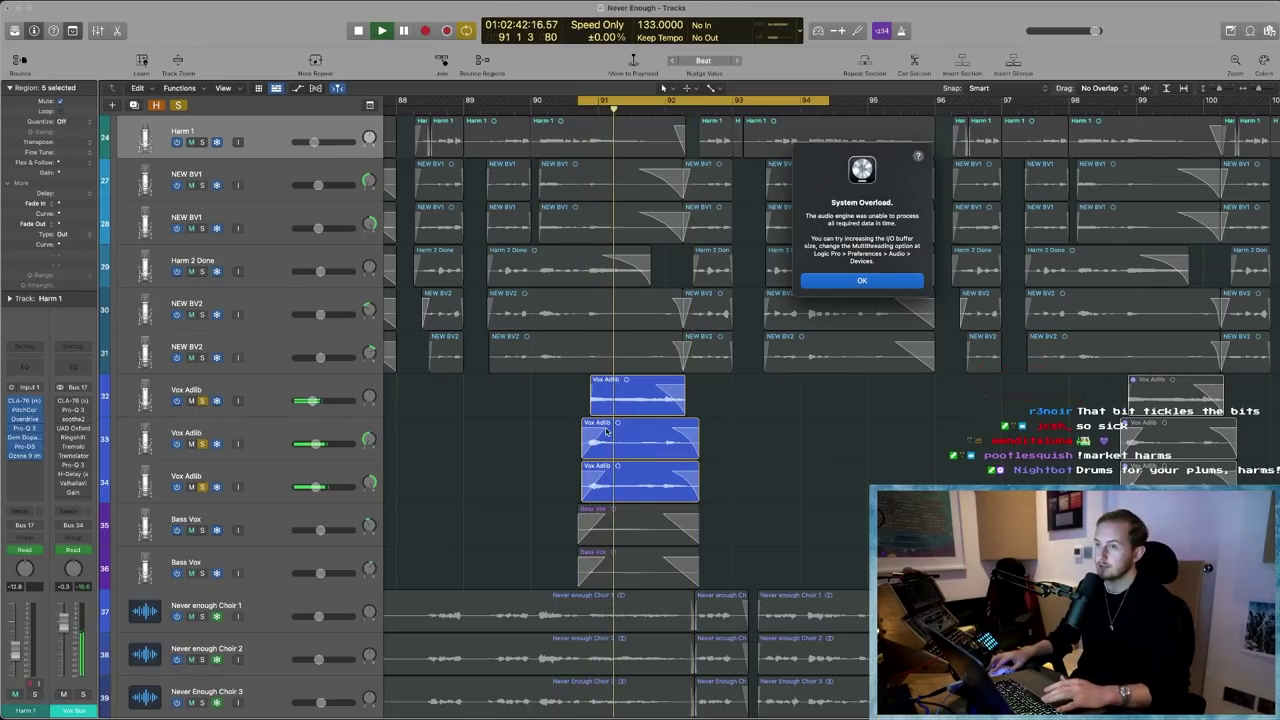
{"action": "key", "text": "Return"}
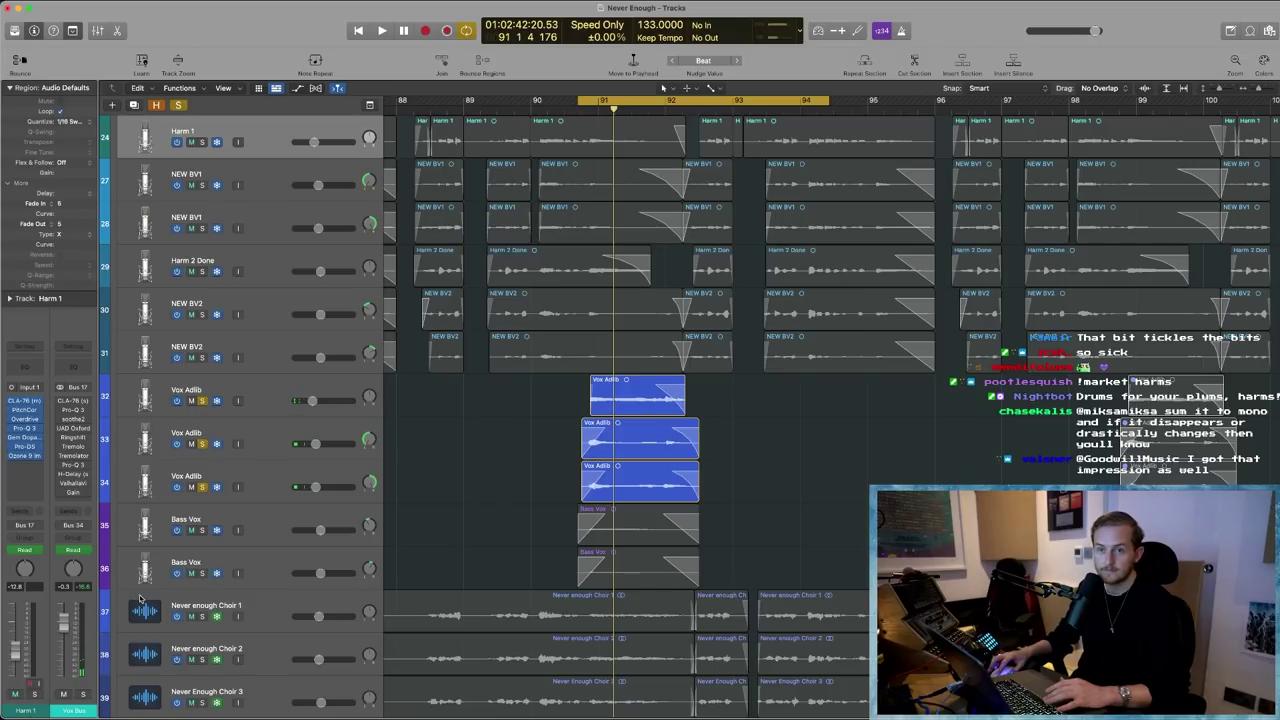
- Solo only the two Bass Vox tracks and play their regions around bar 91
{"action": "left_click", "coordinate": [190, 528]}
{"action": "left_click", "coordinate": [201, 573], "text": "shift"}
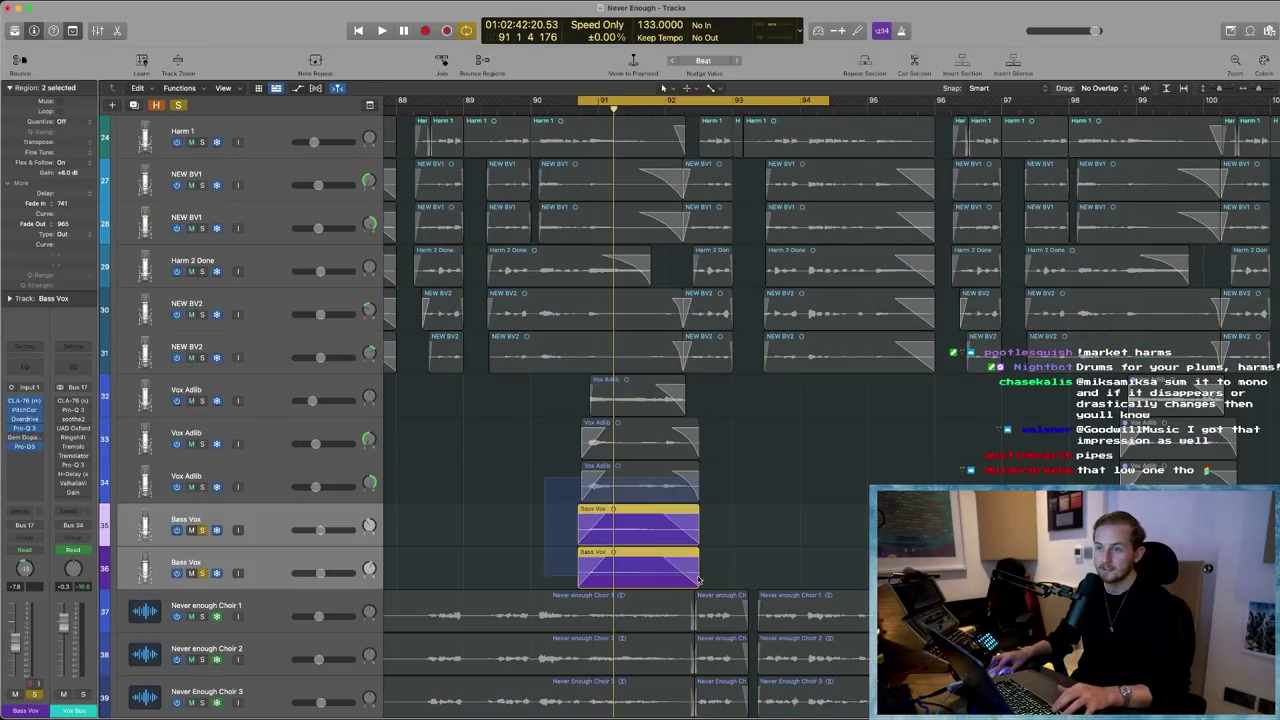
{"action": "key", "text": "z"}
{"action": "scroll", "coordinate": [468, 395], "scroll_direction": "left", "scroll_amount": 2}
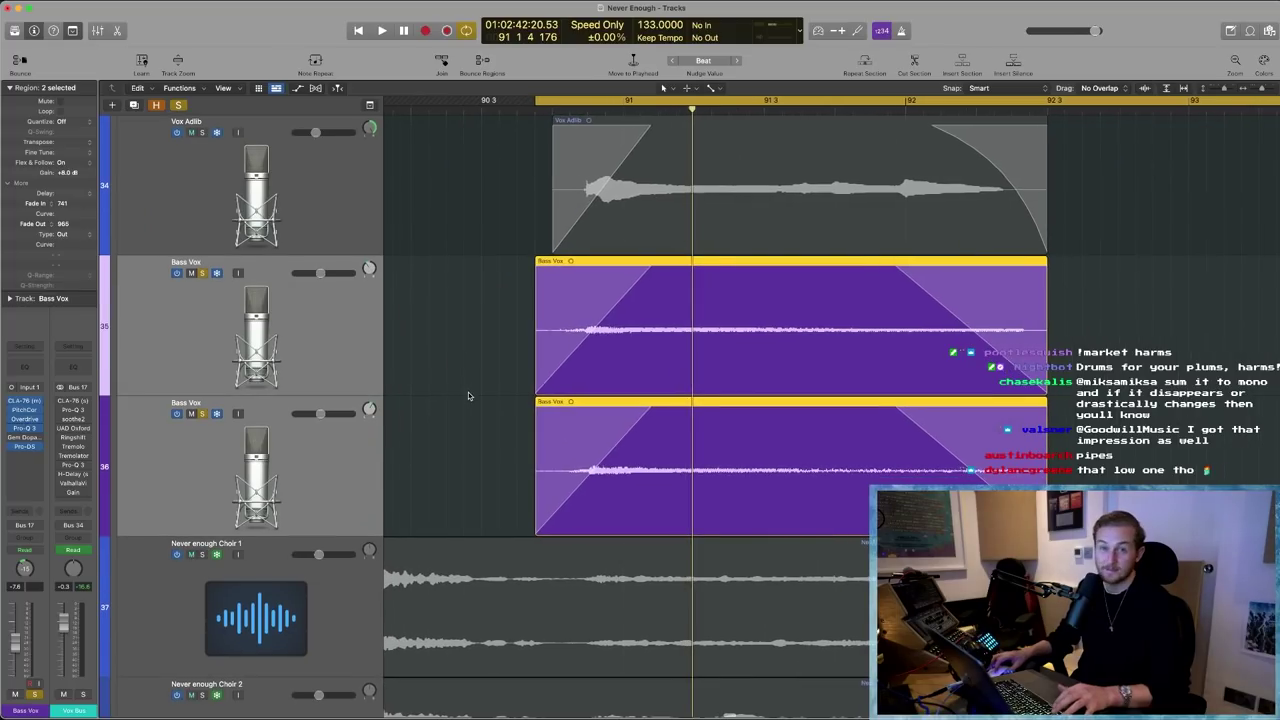
{"action": "scroll", "coordinate": [463, 397], "scroll_direction": "up", "scroll_amount": 1}
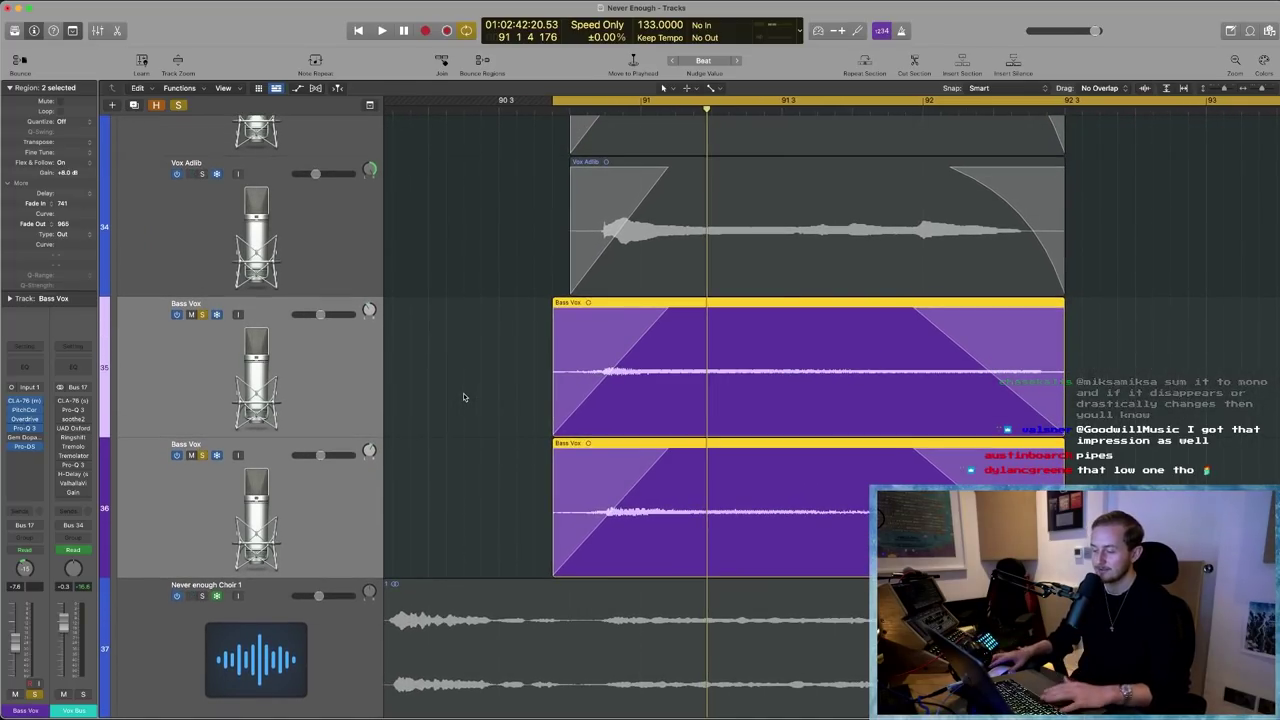
{"action": "key", "text": "space"}
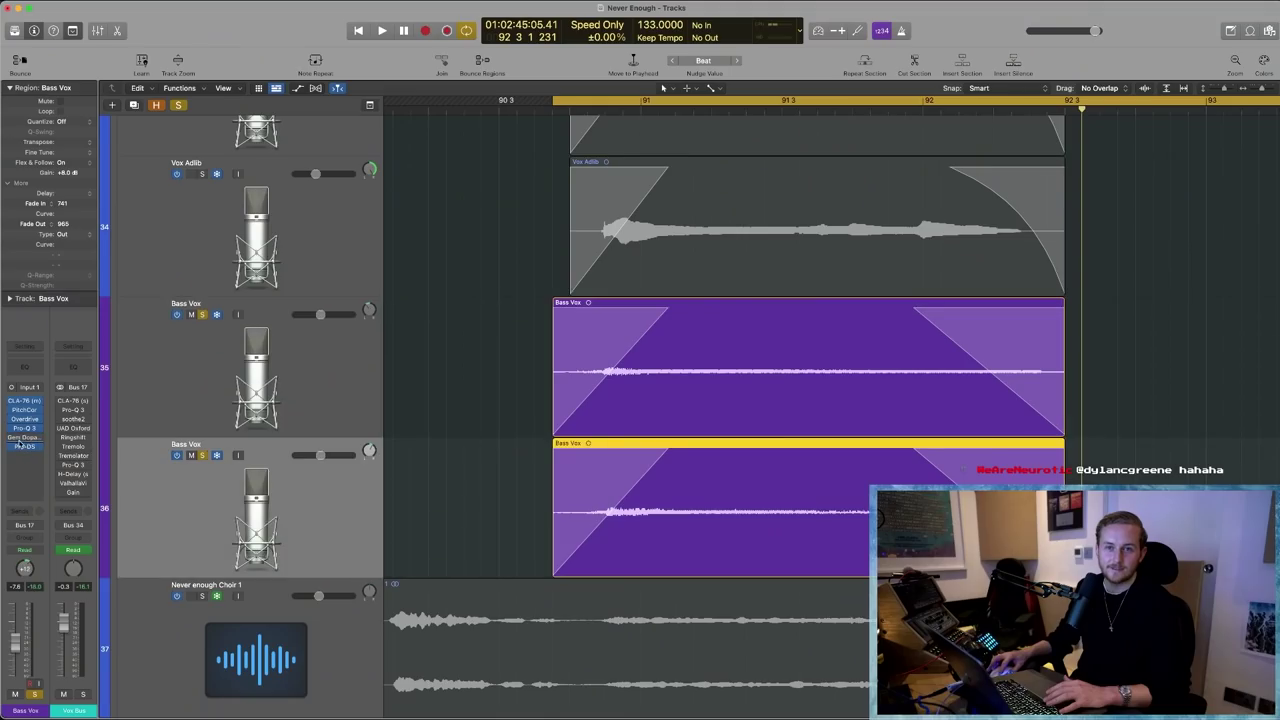
{"action": "key", "text": "space"}
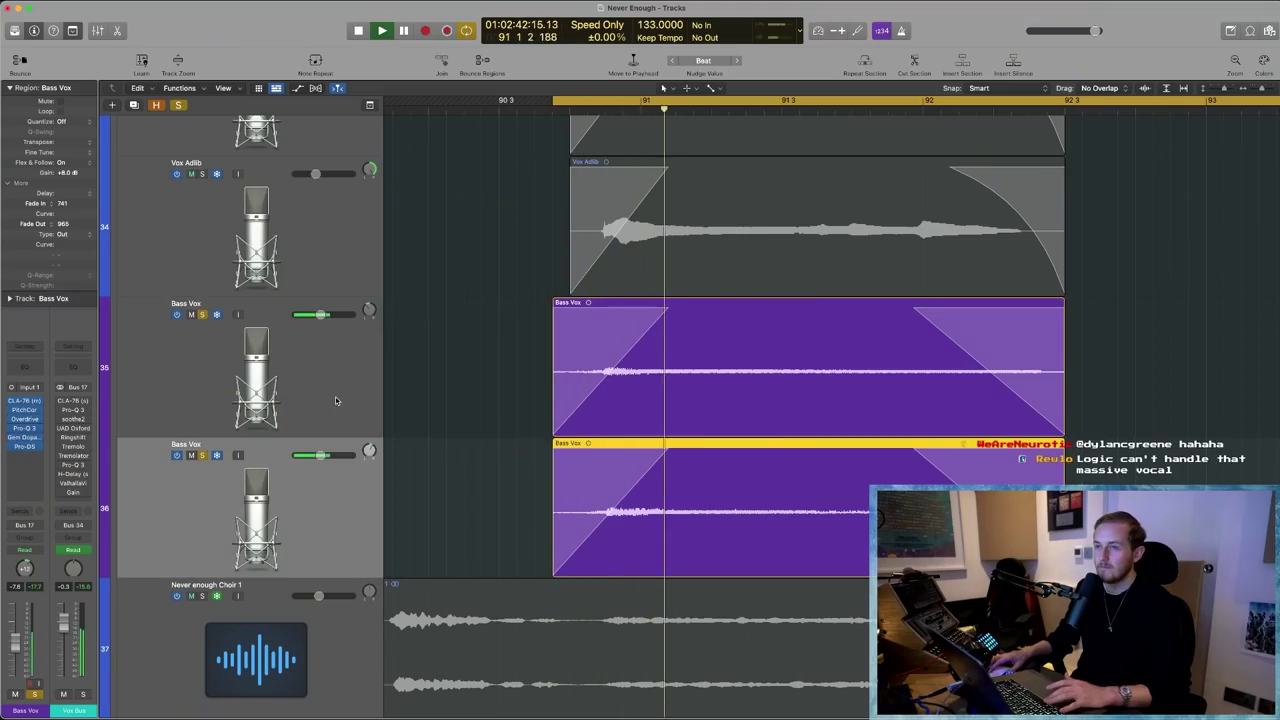
- Adjust the Wet amount in the Bass Vox track's Gem Dopamine plug-in, play the result, and close the plug-in
{"action": "left_click", "coordinate": [22, 438]}
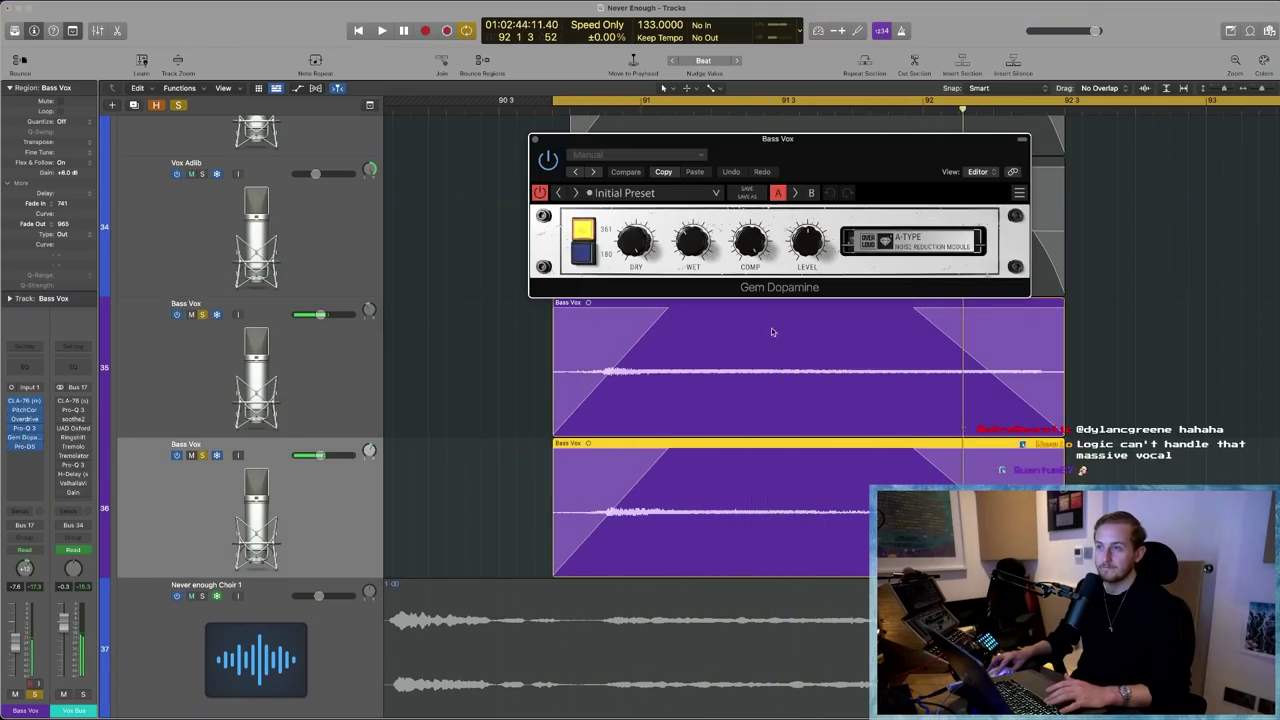
{"action": "left_click_drag", "start_coordinate": [700, 243], "coordinate": [698, 249]}
{"action": "key", "text": "space"}
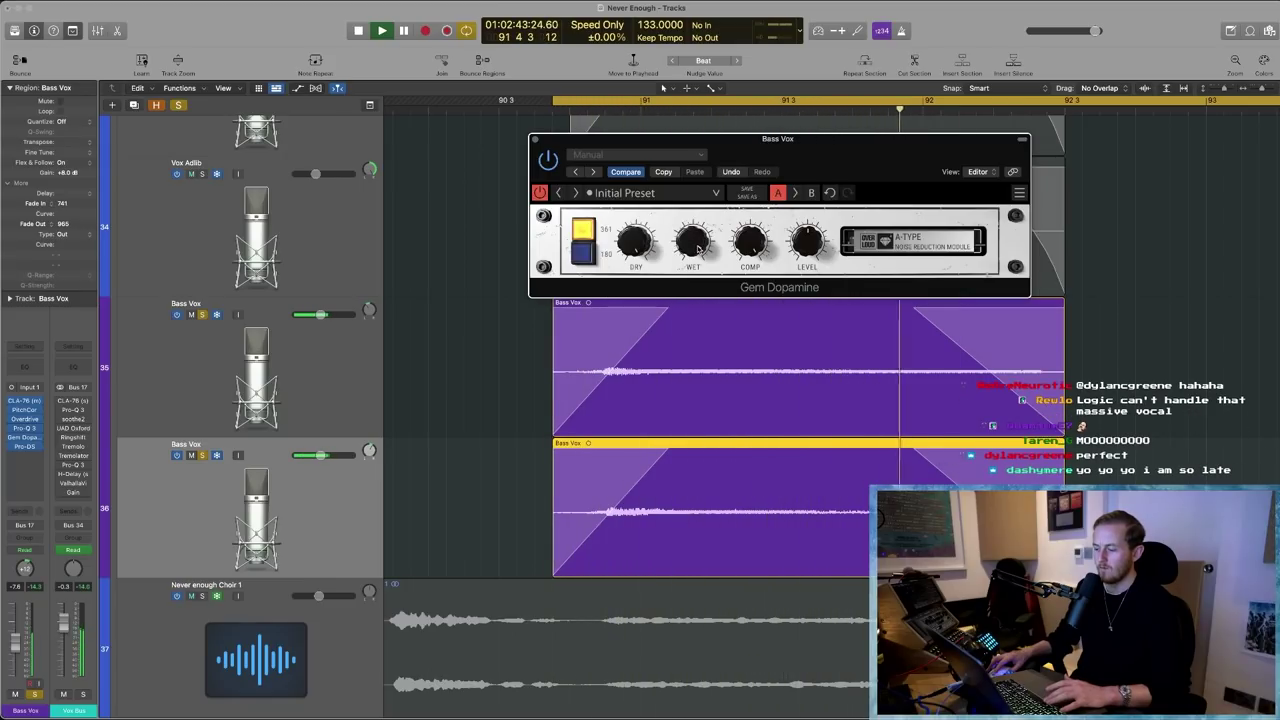
{"action": "left_click", "coordinate": [862, 280]}
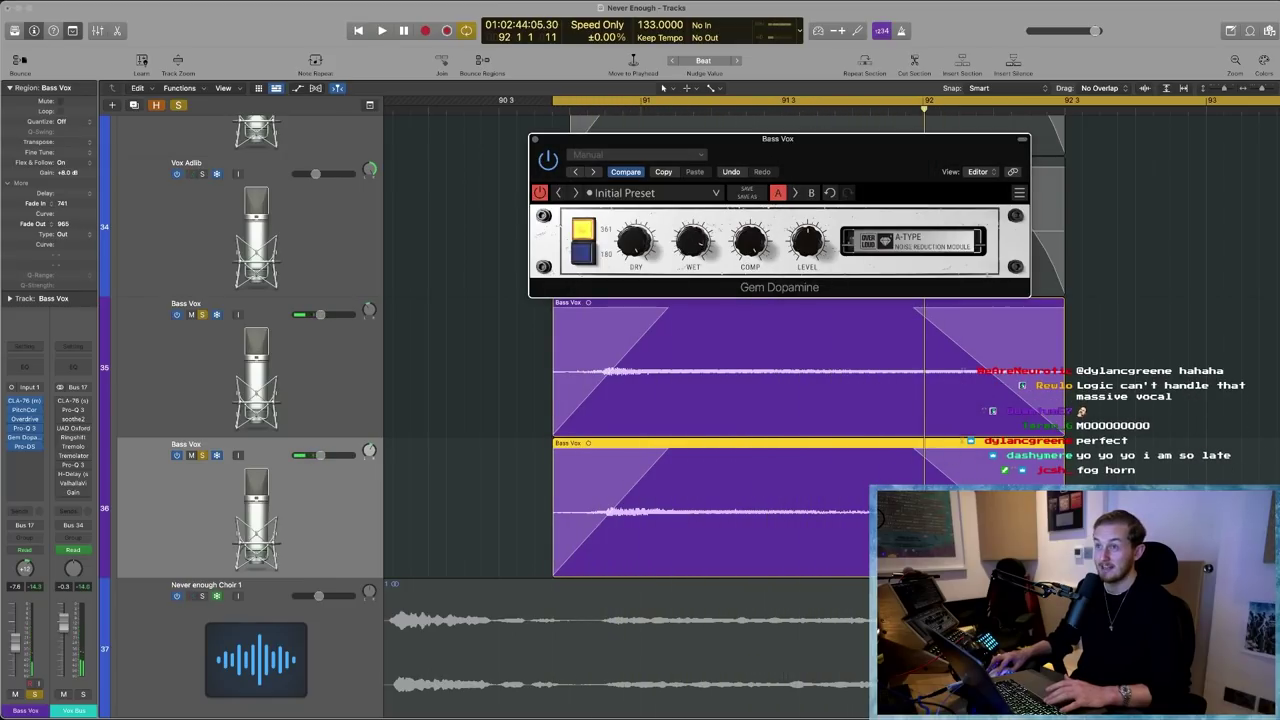
{"action": "left_click", "coordinate": [535, 139]}
{"action": "key", "text": "z"}
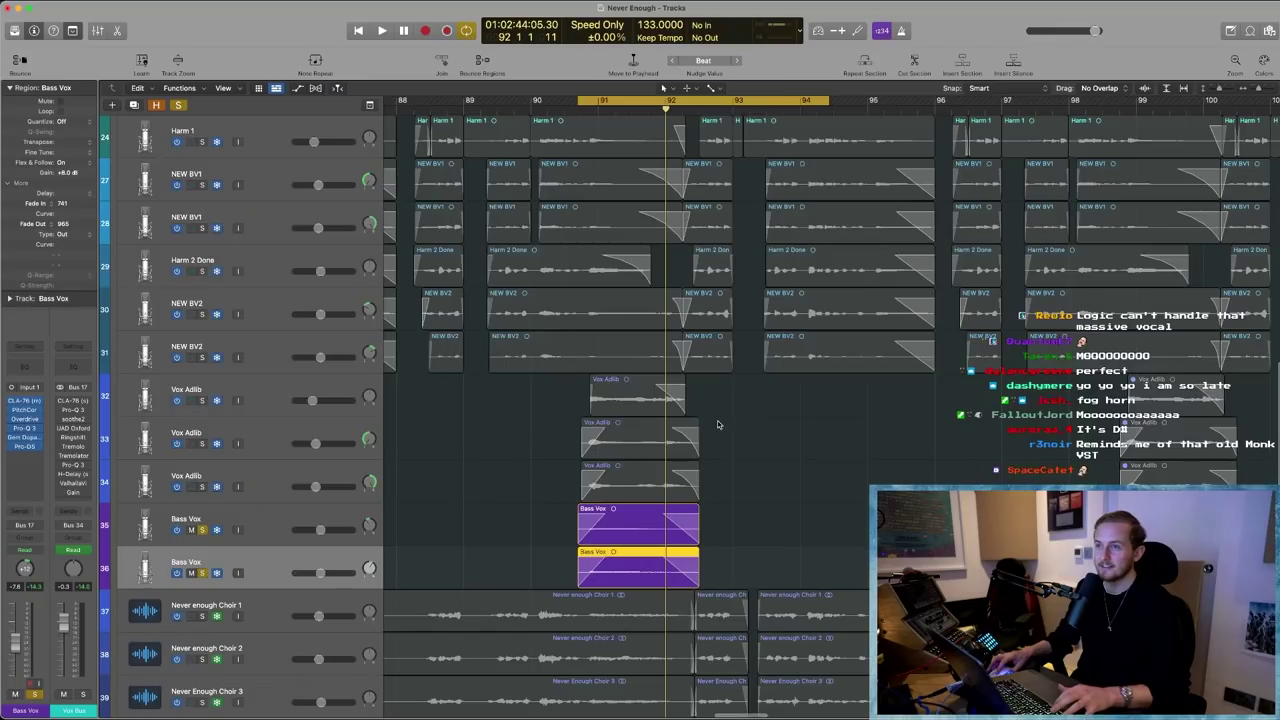
- Solo the Vox Bus with all its lead, harmony, adlib and bass vocals, turn the cycle off, and play around bar 91
{"action": "left_click", "coordinate": [752, 550]}
{"action": "scroll", "coordinate": [752, 550], "scroll_direction": "left", "scroll_amount": 3}
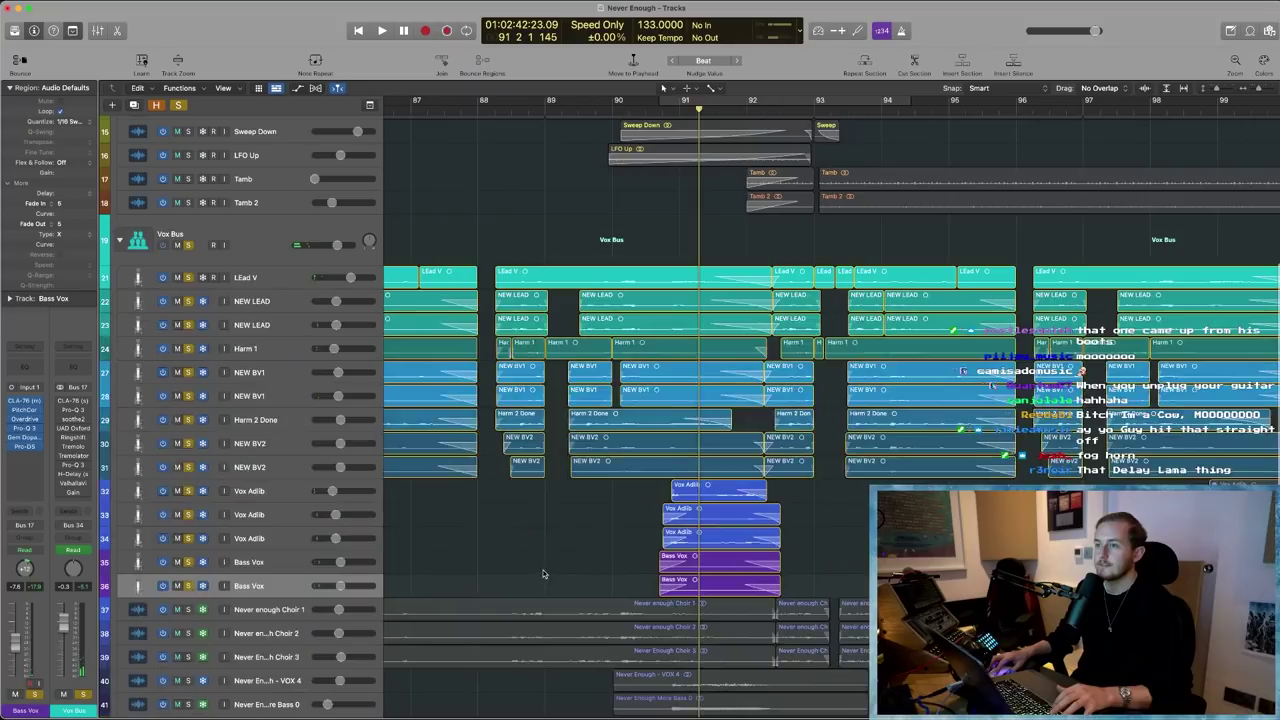
{"action": "scroll", "coordinate": [566, 501], "scroll_direction": "right", "scroll_amount": 1}
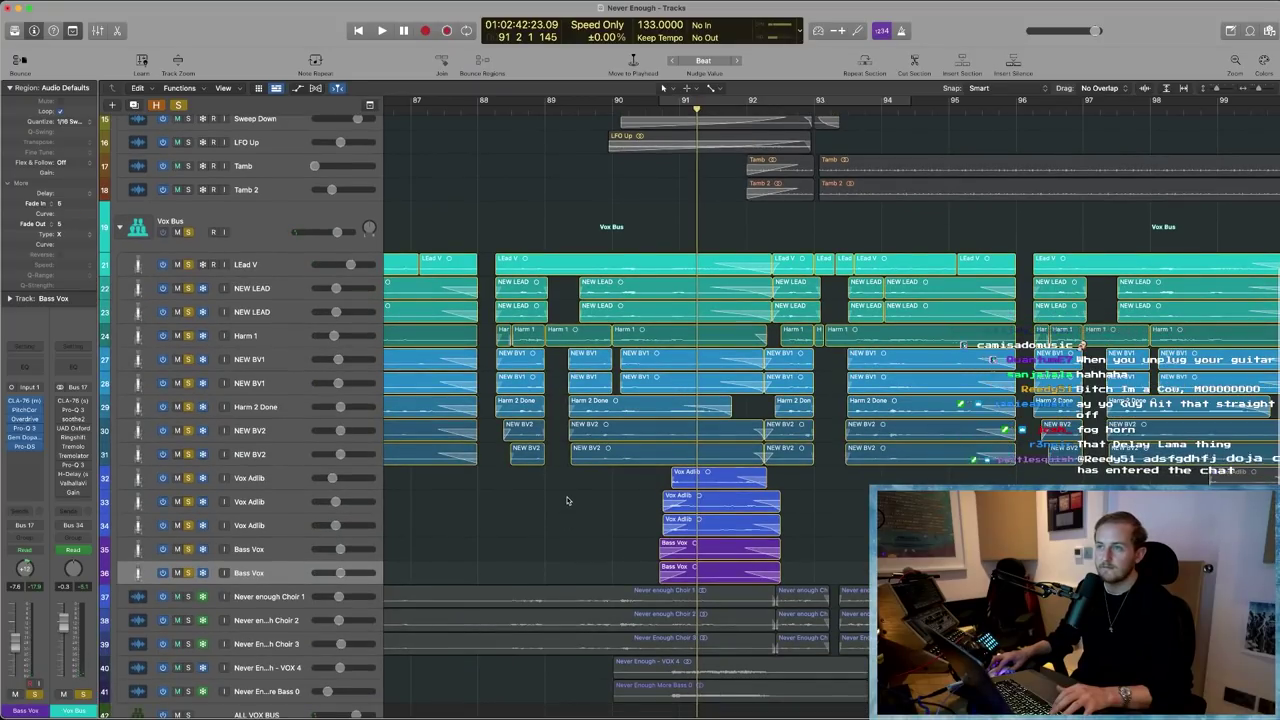
- Examine the vocal stack around bar 91 layer by layer, from the leads through NEW BV1 and NEW BV2 to the adlibs and bass
{"action": "left_click_drag", "start_coordinate": [634, 222], "coordinate": [635, 298]}
{"action": "left_click", "coordinate": [634, 365]}
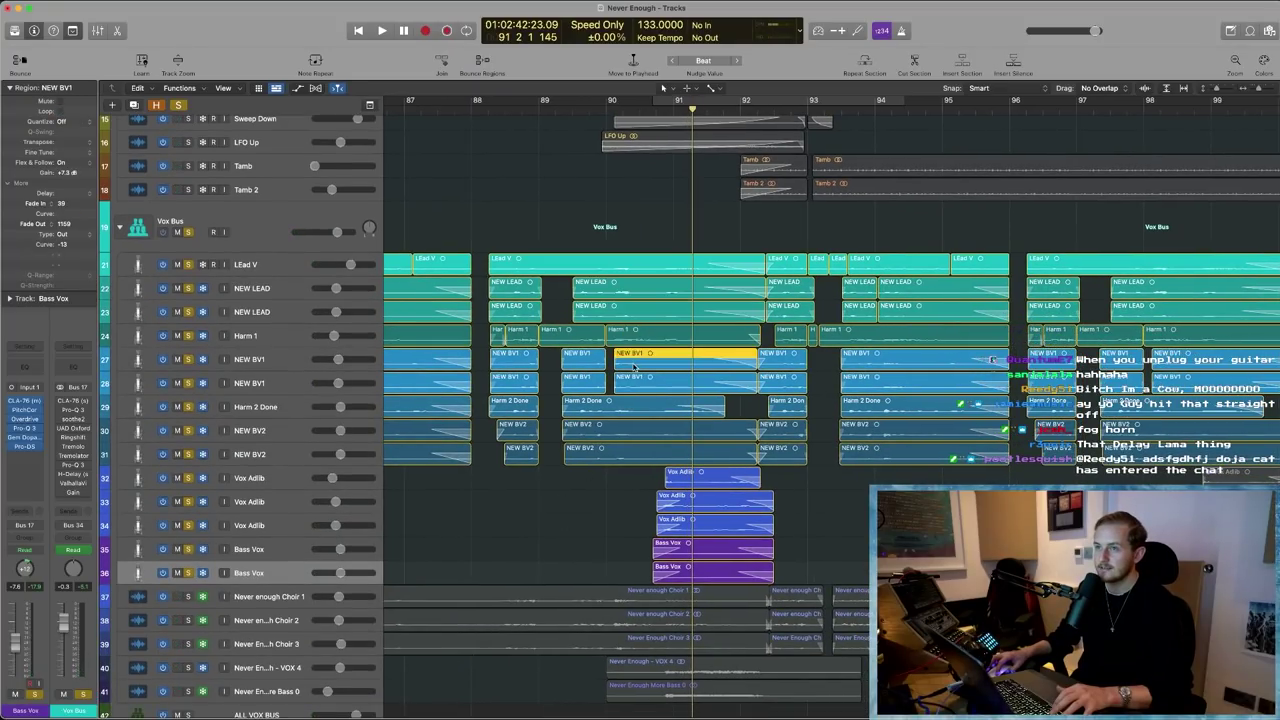
{"action": "left_click", "coordinate": [632, 414]}
{"action": "left_click", "coordinate": [636, 437]}
{"action": "left_click", "coordinate": [643, 459]}
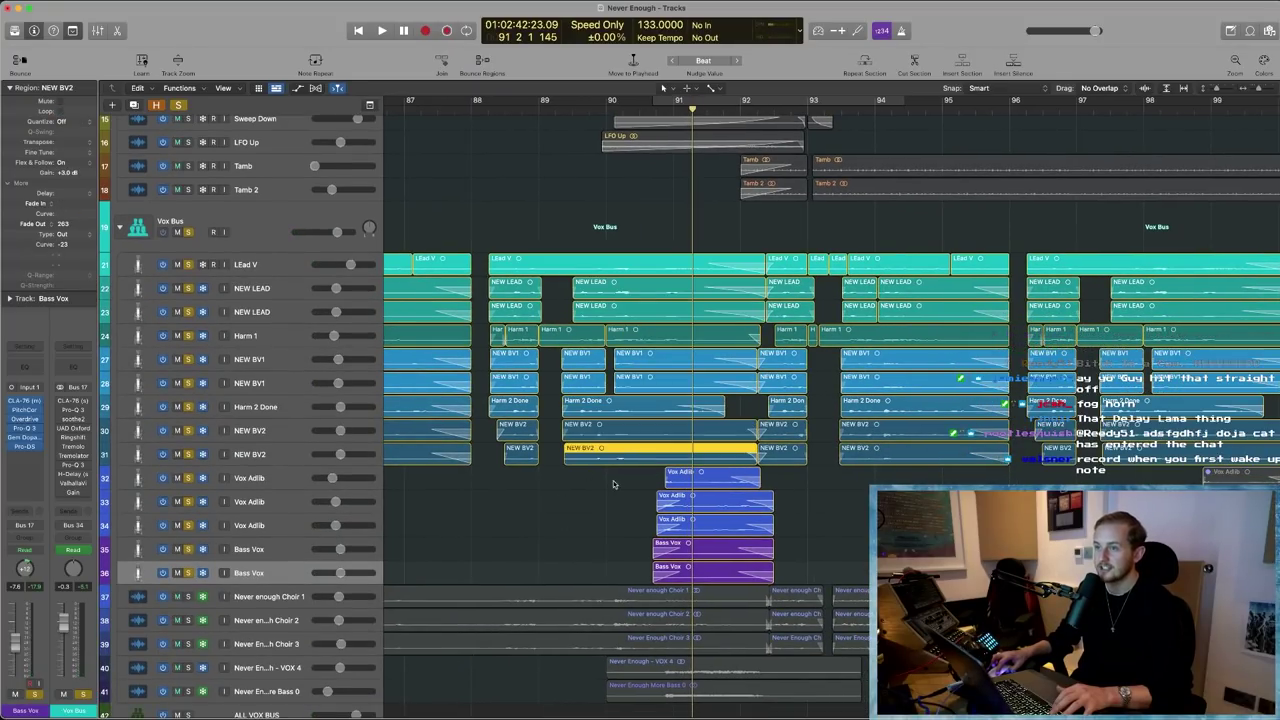
{"action": "left_click_drag", "start_coordinate": [613, 483], "coordinate": [700, 595]}
{"action": "left_click", "coordinate": [814, 503]}
- Look over the vocal arrangement and examine the Never Enough Choir, VOX 4 and More Bass tracks around bar 91
{"action": "key", "text": "super+Left"}
{"action": "key", "text": "super+Left"}
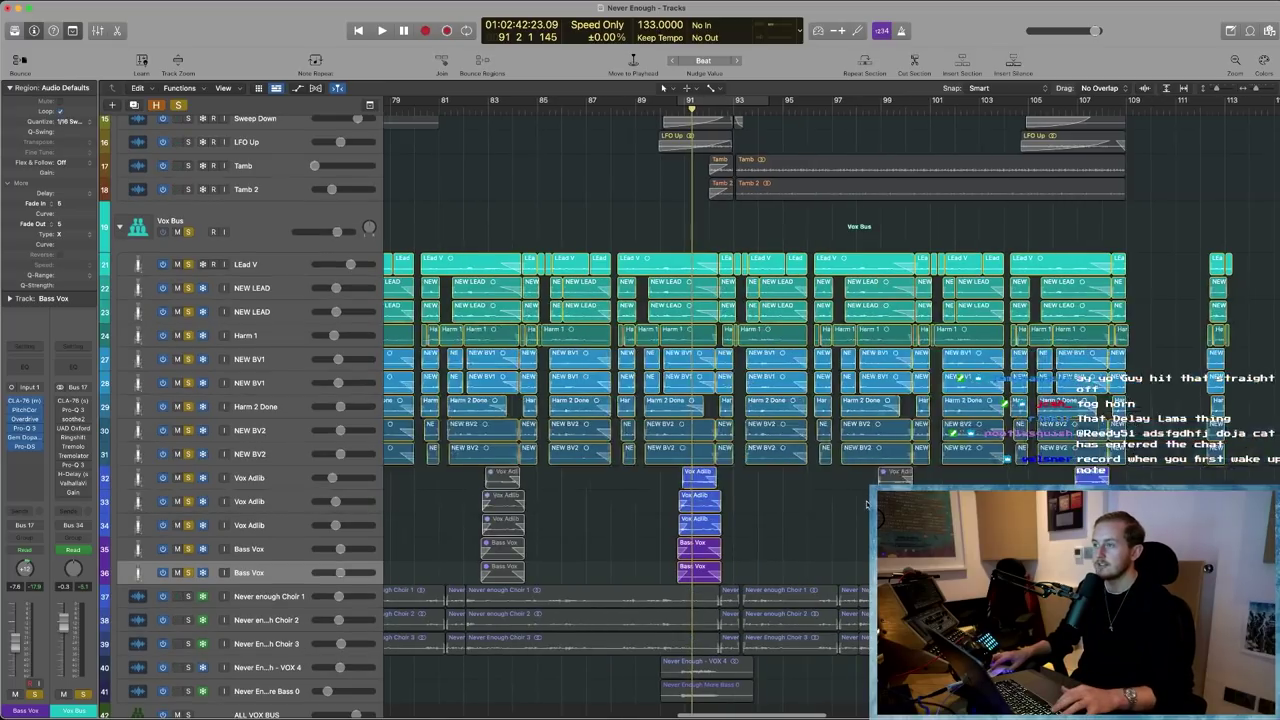
{"action": "key", "text": "super+Left"}
{"action": "scroll", "coordinate": [705, 564], "scroll_direction": "down", "scroll_amount": 5}
{"action": "left_click_drag", "start_coordinate": [706, 564], "coordinate": [886, 382]}
{"action": "scroll", "coordinate": [307, 200], "scroll_direction": "down", "scroll_amount": 2}
{"action": "scroll", "coordinate": [307, 200], "scroll_direction": "up", "scroll_amount": 2}
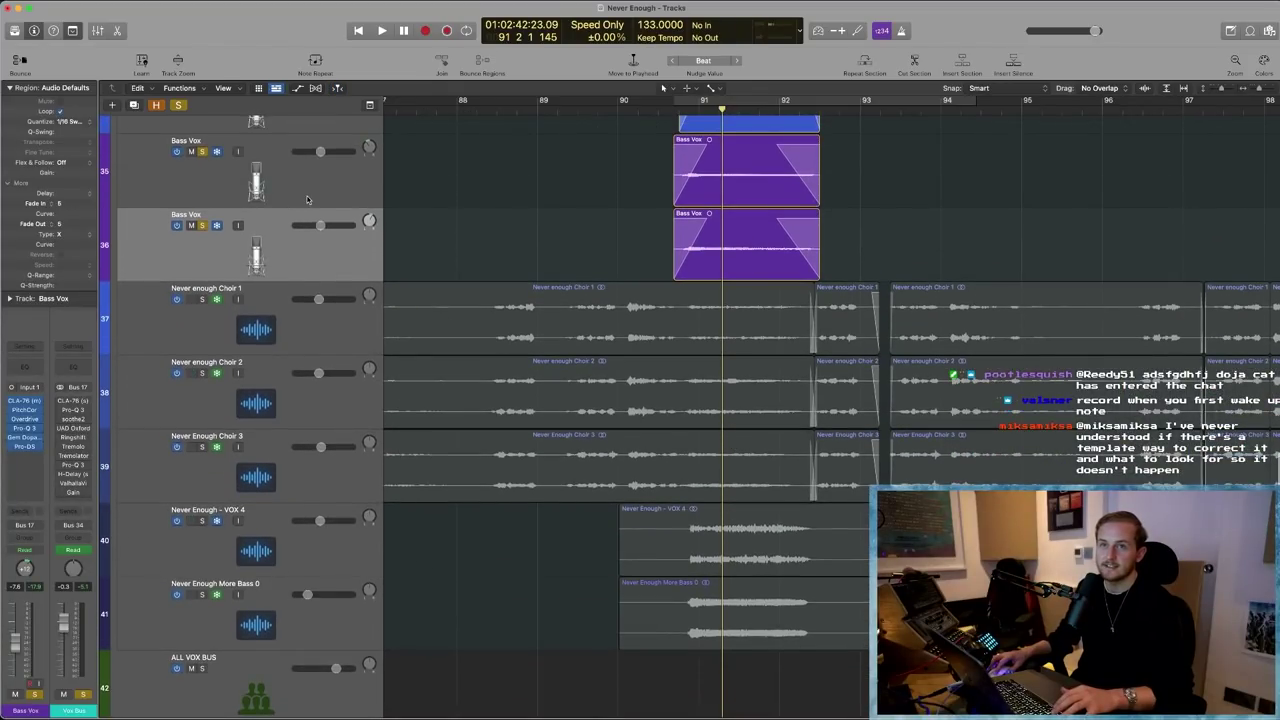
- Solo the Never Enough Choir 1 track, cycle about bars 88 to 93, and play the section
{"action": "left_click", "coordinate": [203, 303]}
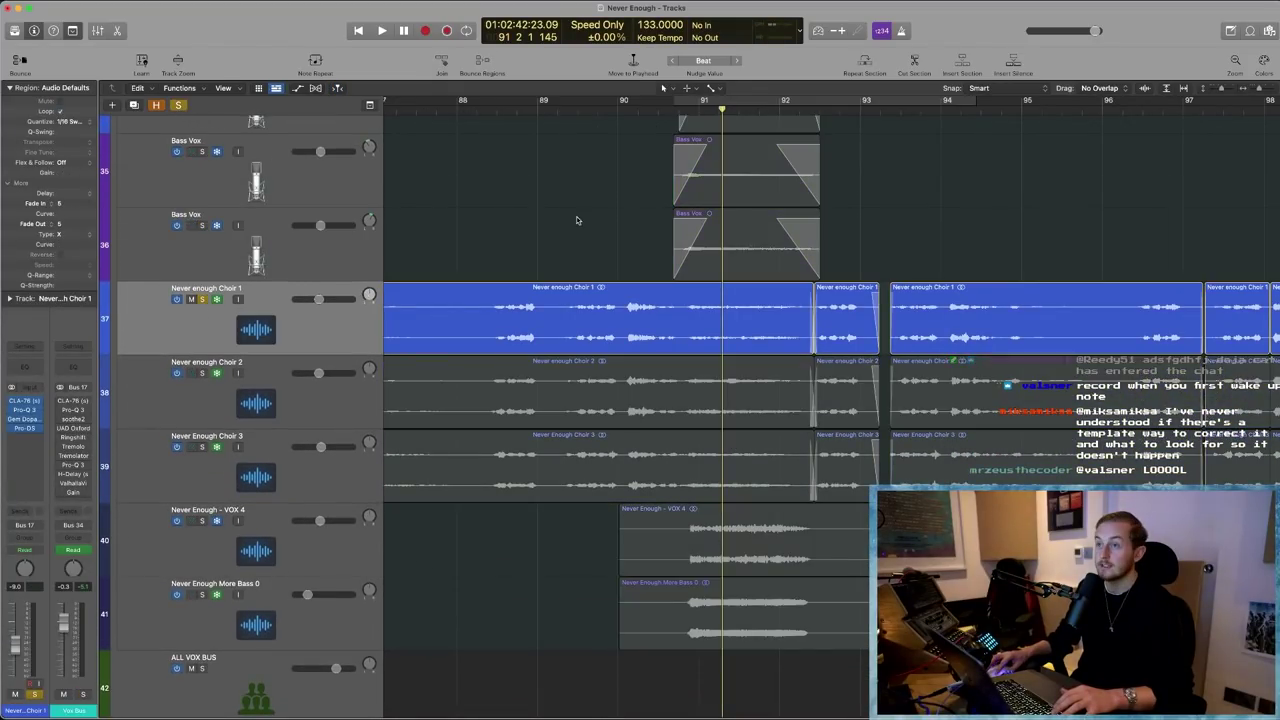
{"action": "left_click_drag", "start_coordinate": [488, 100], "coordinate": [887, 100]}
{"action": "key", "text": "space"}
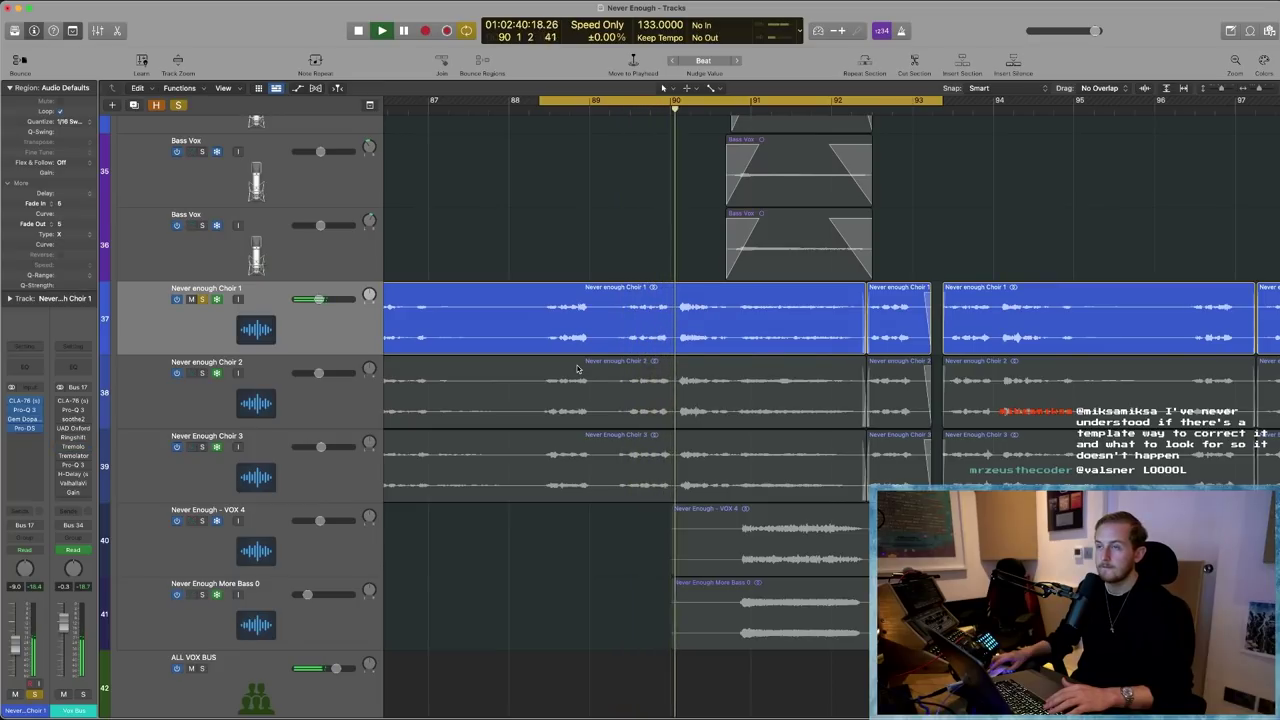
{"action": "scroll", "coordinate": [577, 369], "scroll_direction": "down", "scroll_amount": 1}
{"action": "scroll", "coordinate": [577, 369], "scroll_direction": "up", "scroll_amount": 3}
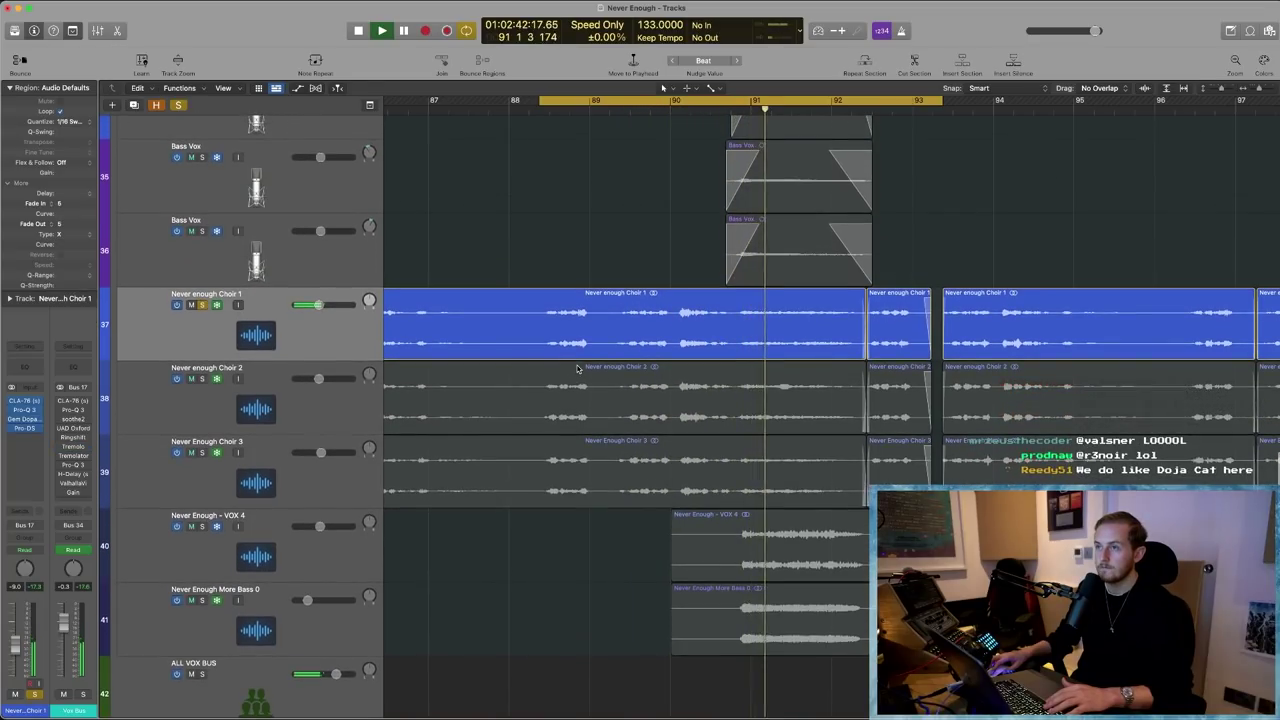
{"action": "key", "text": "space"}
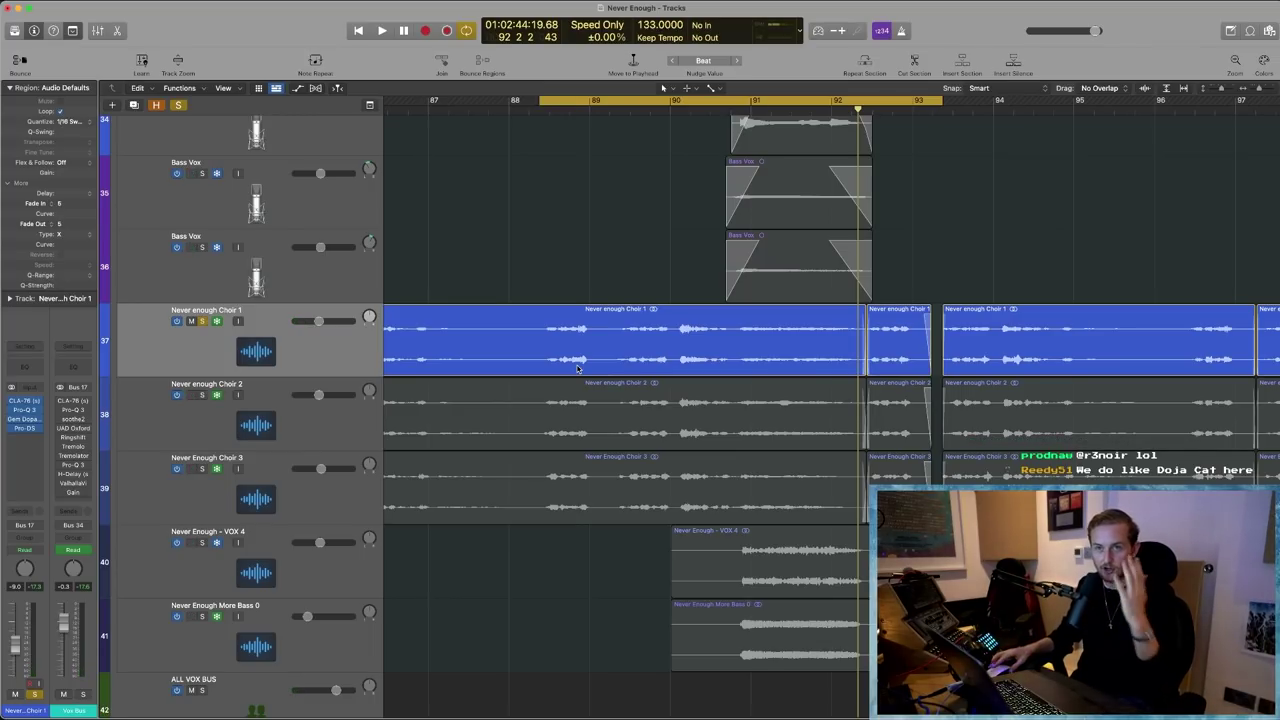
- Solo only the Never Enough Choir 2 track and play it over the cycled section
{"action": "left_click", "coordinate": [202, 395]}
{"action": "left_click", "coordinate": [202, 468]}
{"action": "left_click", "coordinate": [202, 321]}
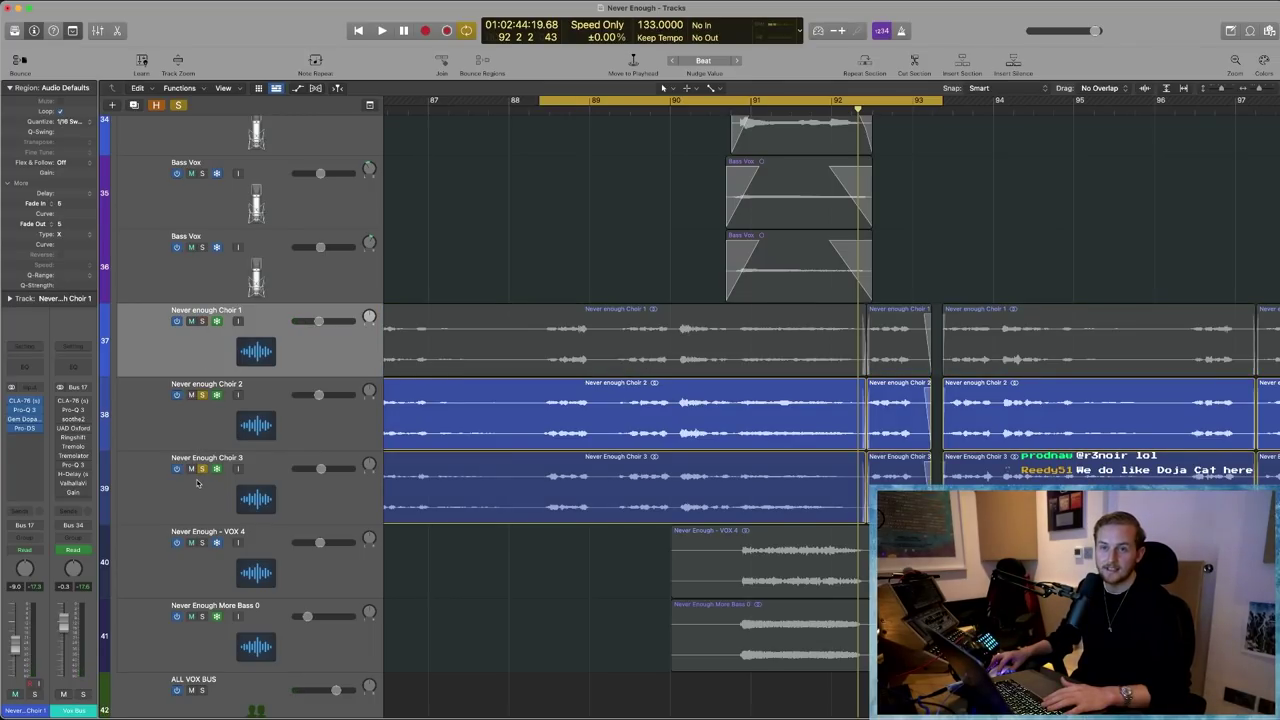
{"action": "left_click", "coordinate": [202, 468]}
{"action": "left_click", "coordinate": [200, 442]}
{"action": "key", "text": "space"}
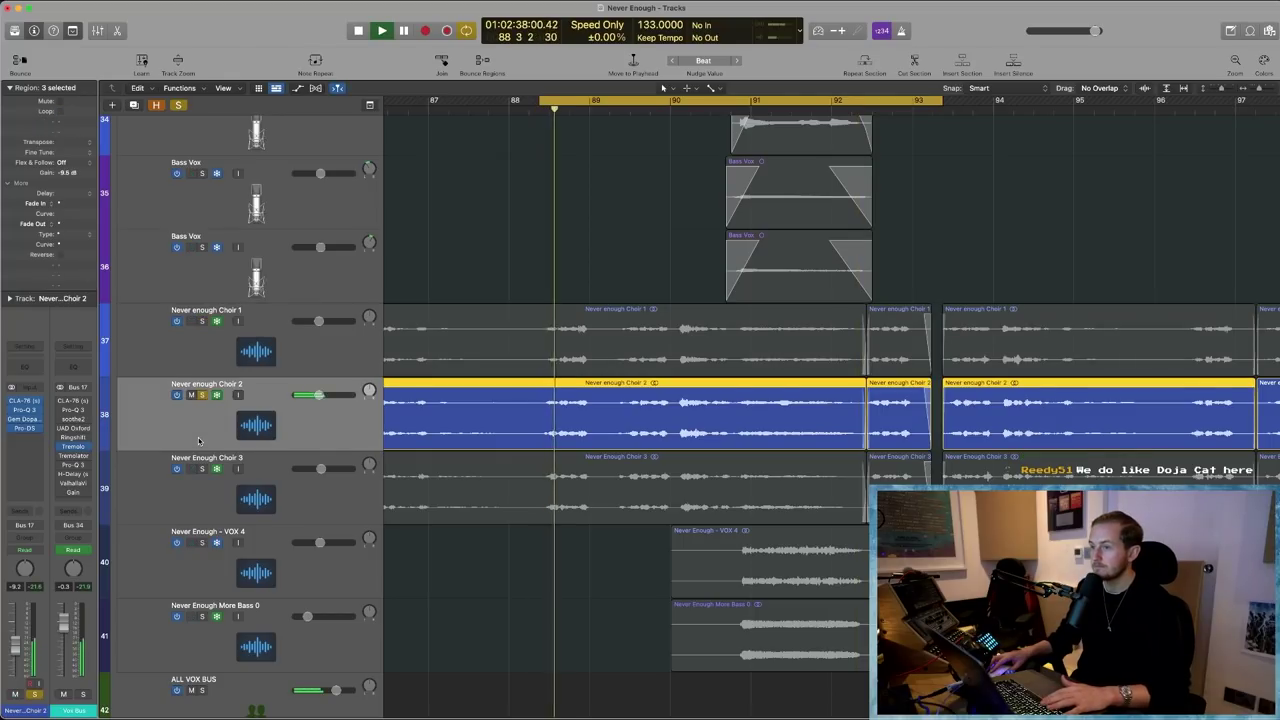
{"action": "scroll", "coordinate": [201, 443], "scroll_direction": "down", "scroll_amount": 1}
{"action": "scroll", "coordinate": [201, 443], "scroll_direction": "down", "scroll_amount": 1}
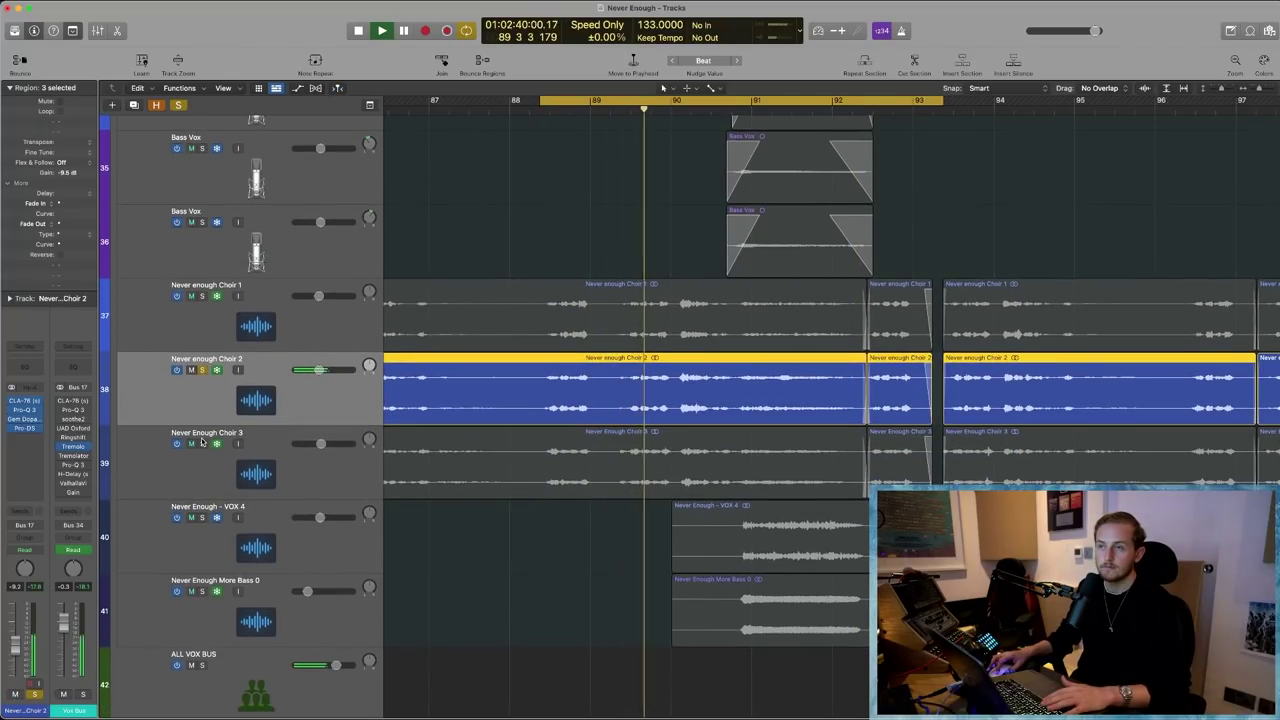
{"action": "scroll", "coordinate": [201, 441], "scroll_direction": "down", "scroll_amount": 1}
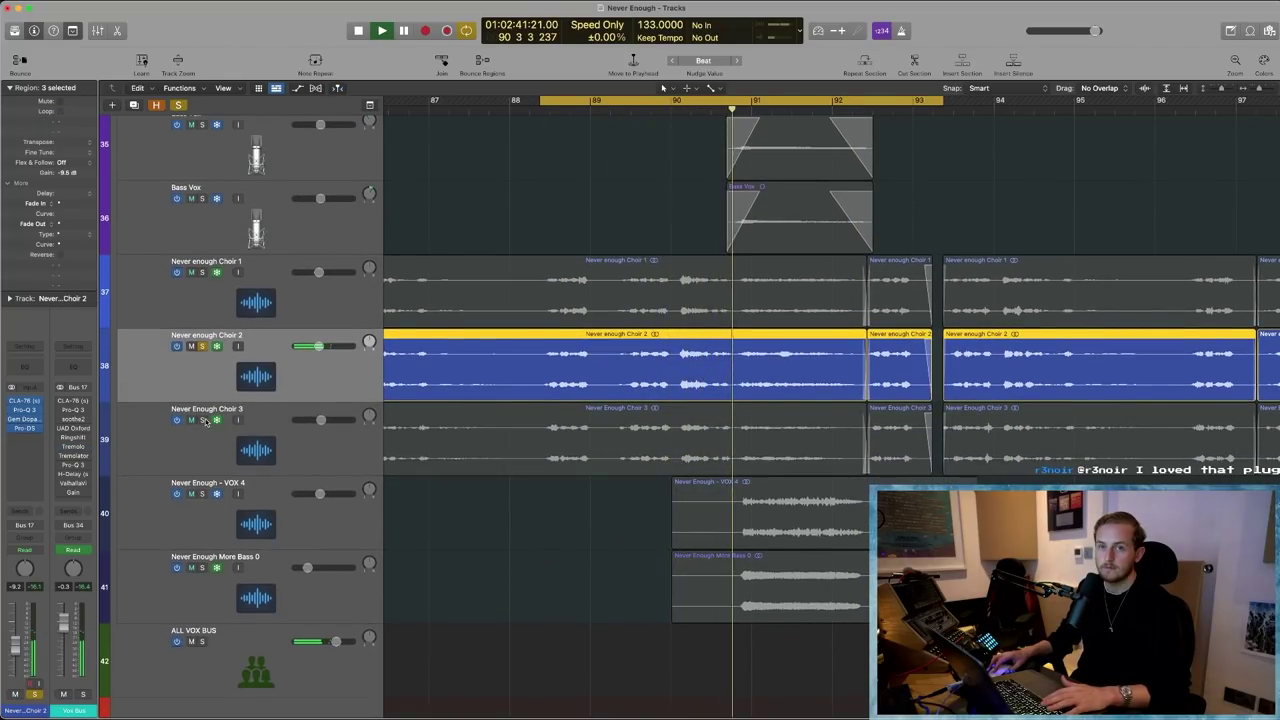
{"action": "key", "text": "Return"}
- Solo all three choir tracks with VOX 4 and More Bass, cycle about bars 90 to 93, and play them together
{"action": "scroll", "coordinate": [203, 437], "scroll_direction": "up", "scroll_amount": 1}
{"action": "left_click", "coordinate": [202, 420]}
{"action": "left_click", "coordinate": [201, 276]}
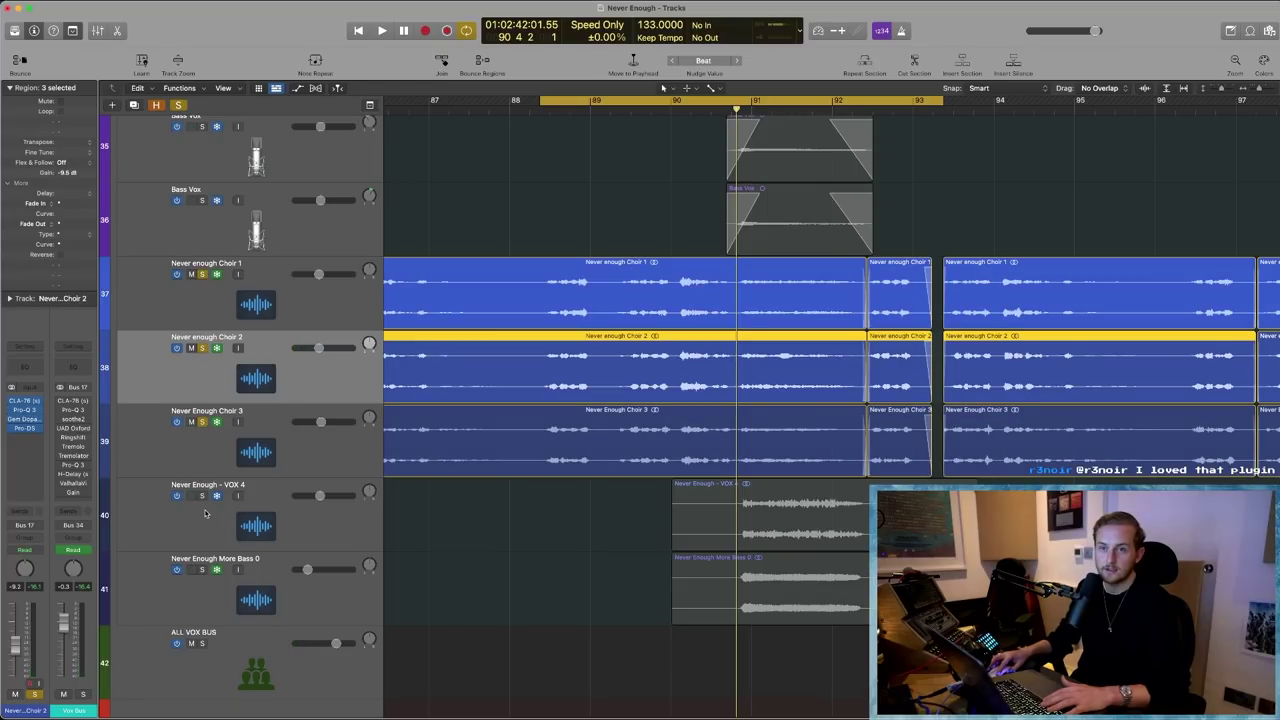
{"action": "left_click", "coordinate": [202, 496]}
{"action": "left_click", "coordinate": [202, 569]}
{"action": "left_click_drag", "start_coordinate": [730, 100], "coordinate": [965, 104]}
{"action": "key", "text": "space"}
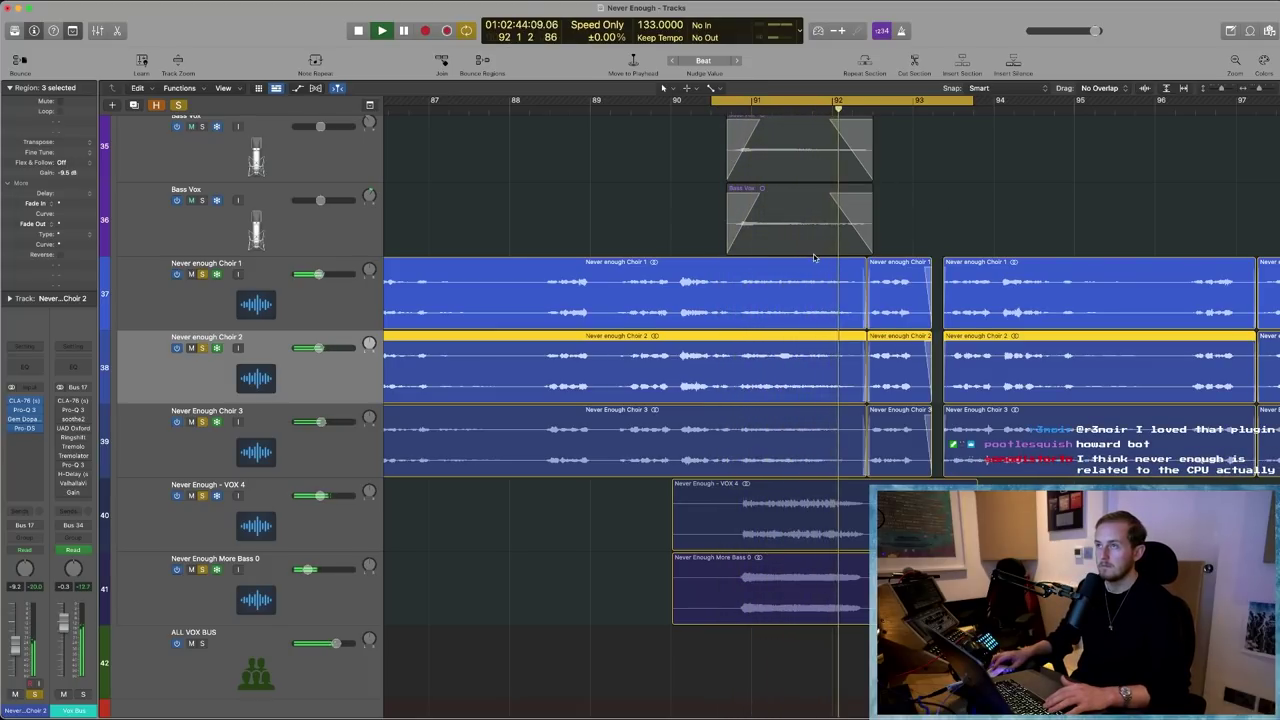
{"action": "scroll", "coordinate": [813, 258], "scroll_direction": "up", "scroll_amount": 3}
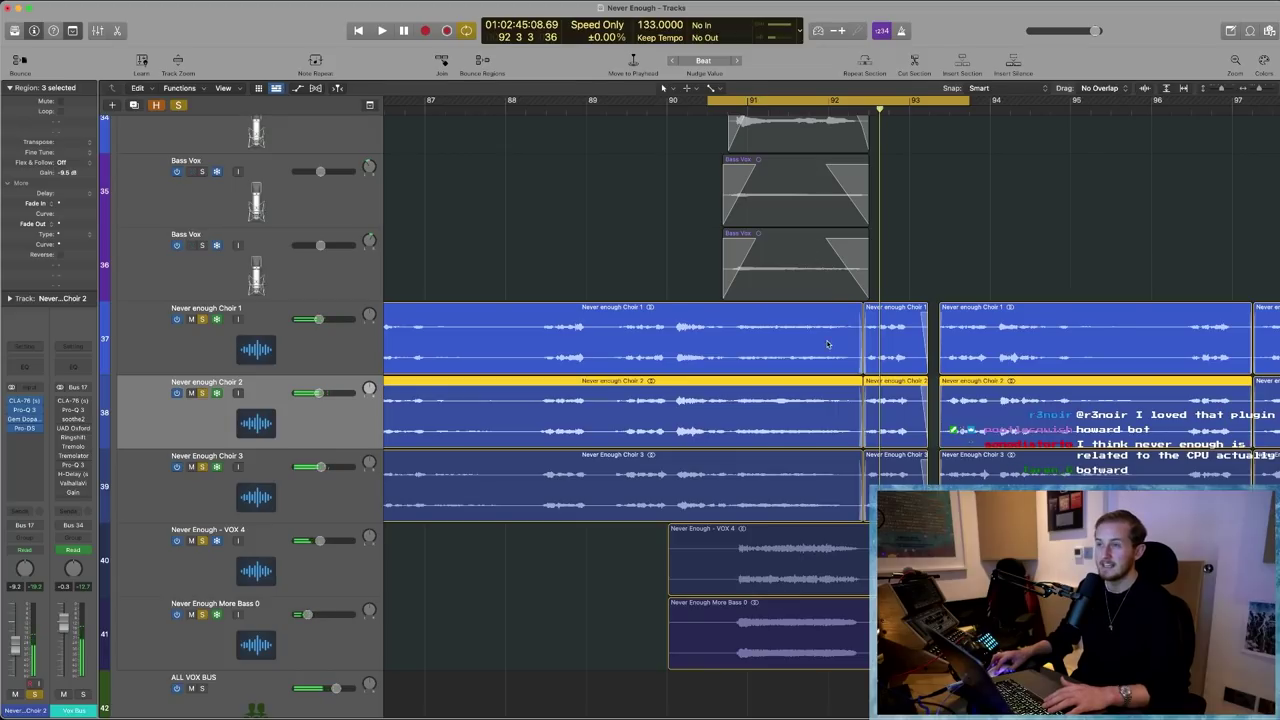
{"action": "left_click", "coordinate": [790, 106]}
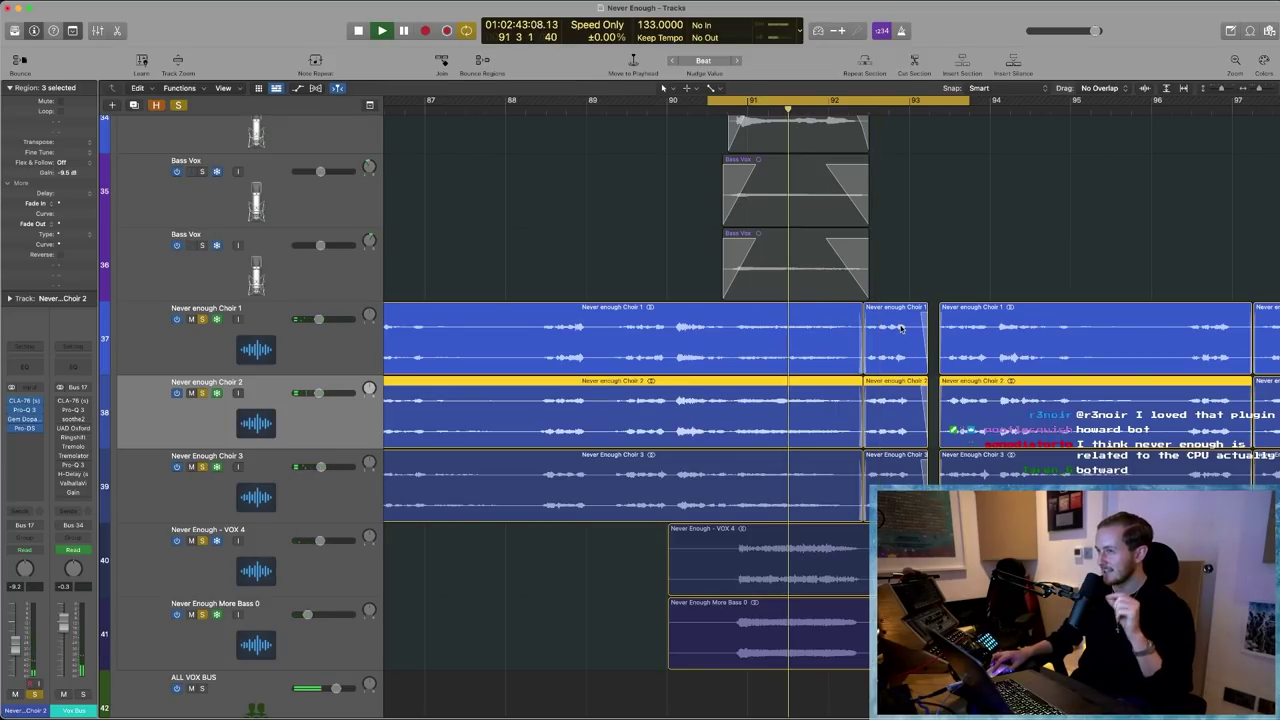
{"action": "key", "text": "space"}
- Examine the whole vocal arrangement across the song, from the leads and harmonies to the choir tracks
{"action": "scroll", "coordinate": [597, 347], "scroll_direction": "down", "scroll_amount": 2}
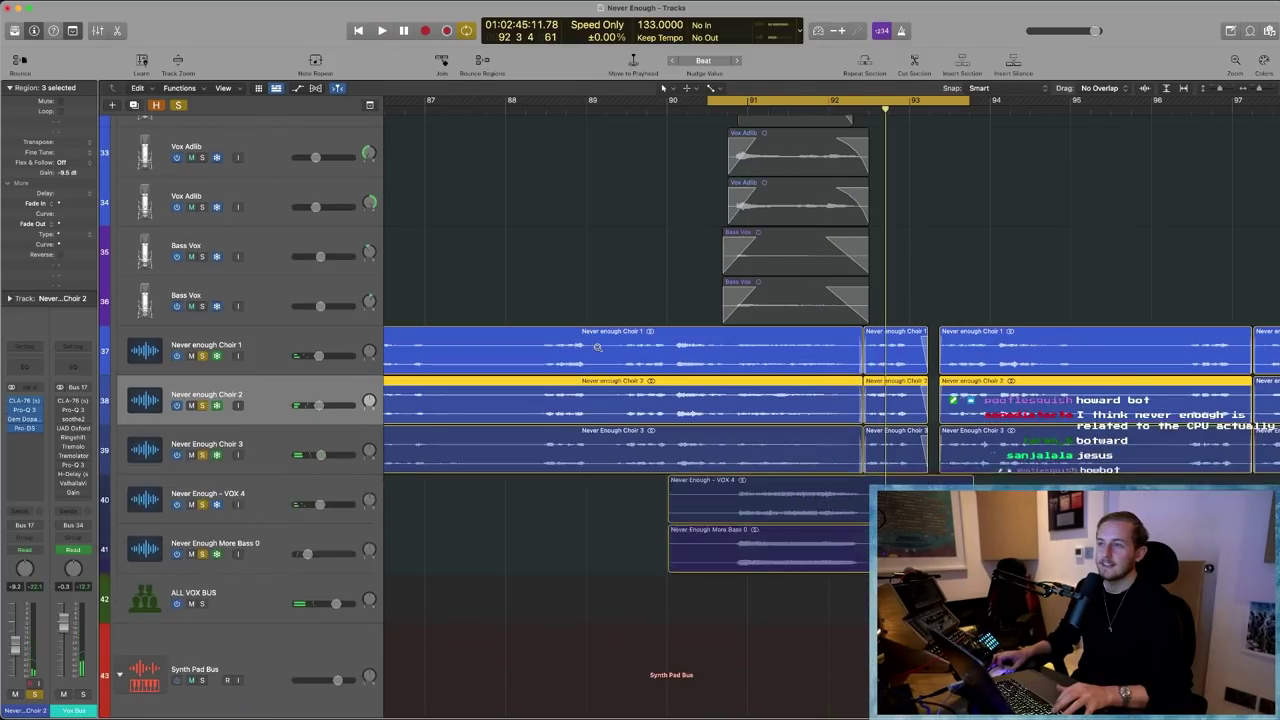
{"action": "key", "text": "super+Up"}
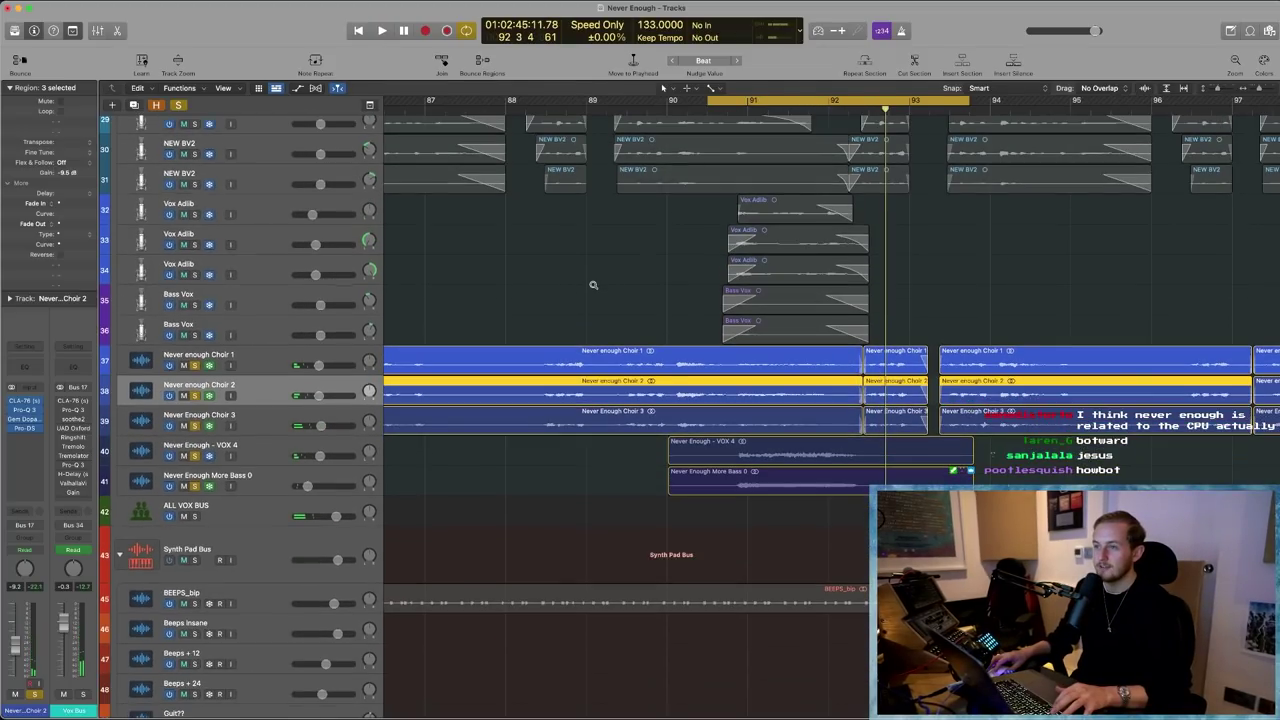
{"action": "scroll", "coordinate": [593, 285], "scroll_direction": "down", "scroll_amount": 6}
{"action": "scroll", "coordinate": [742, 508], "scroll_direction": "left", "scroll_amount": 4}
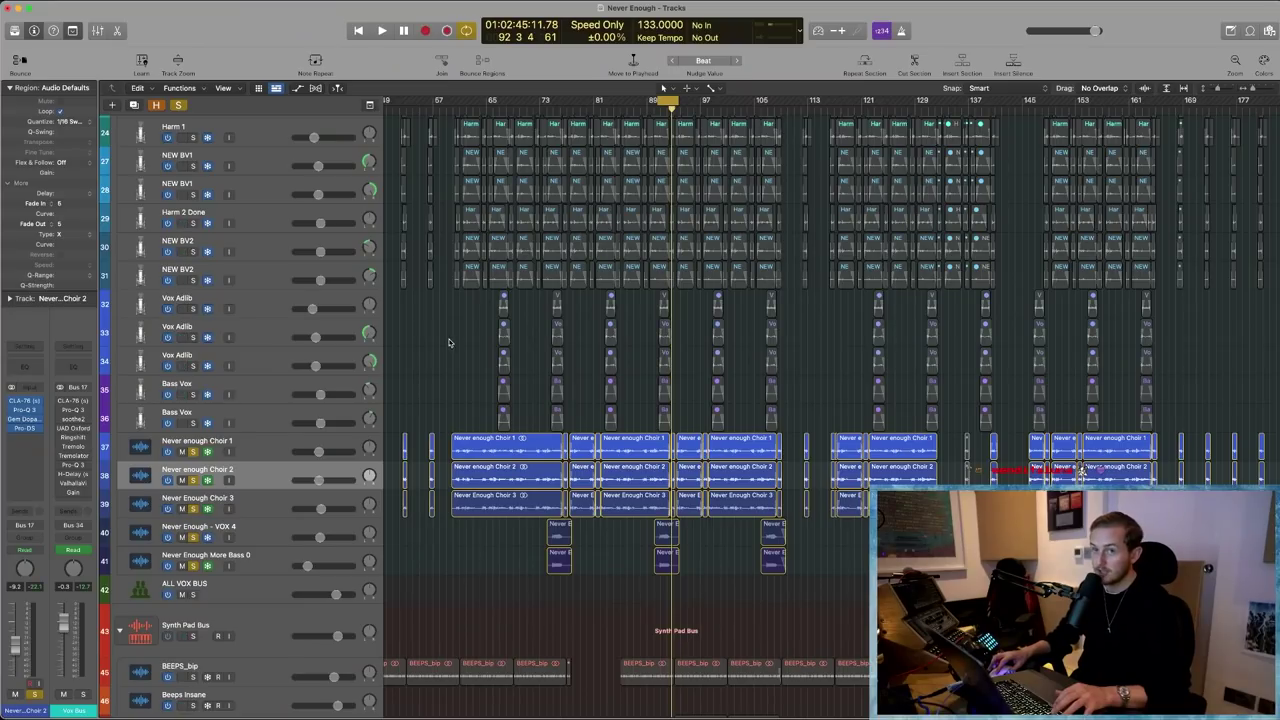
{"action": "scroll", "coordinate": [449, 343], "scroll_direction": "up", "scroll_amount": 5}
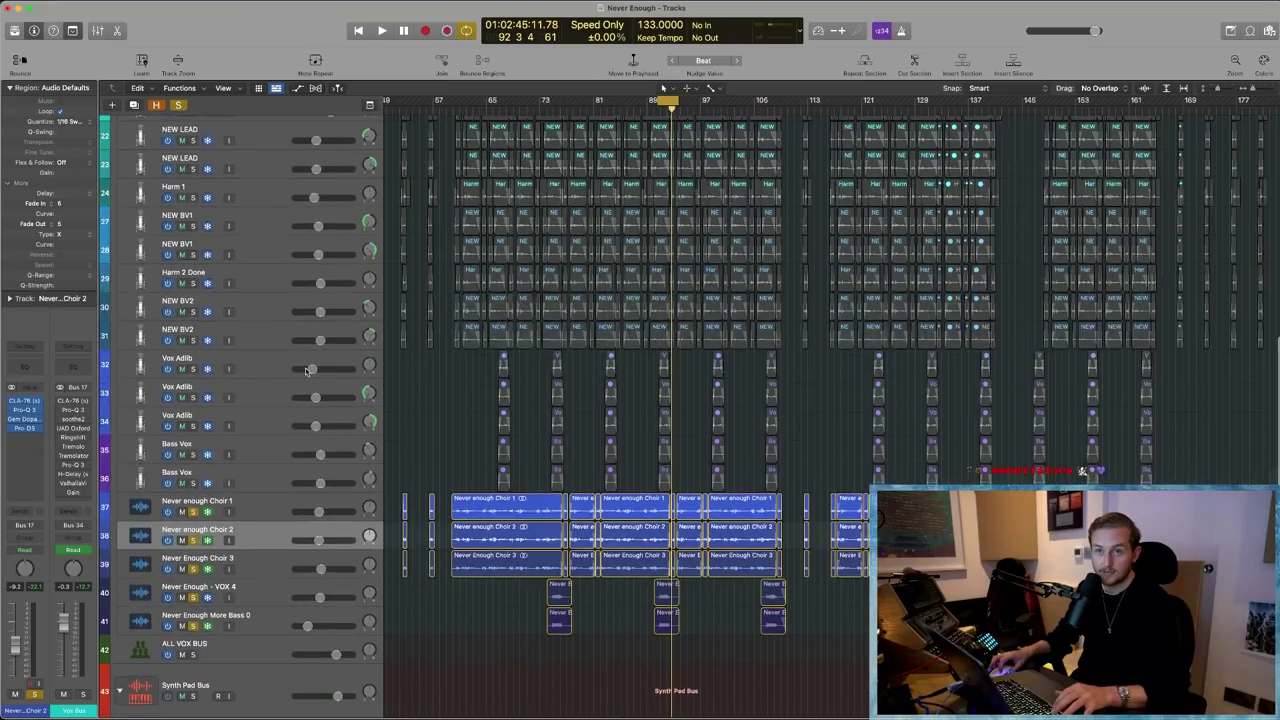
{"action": "key", "text": "super+Up"}
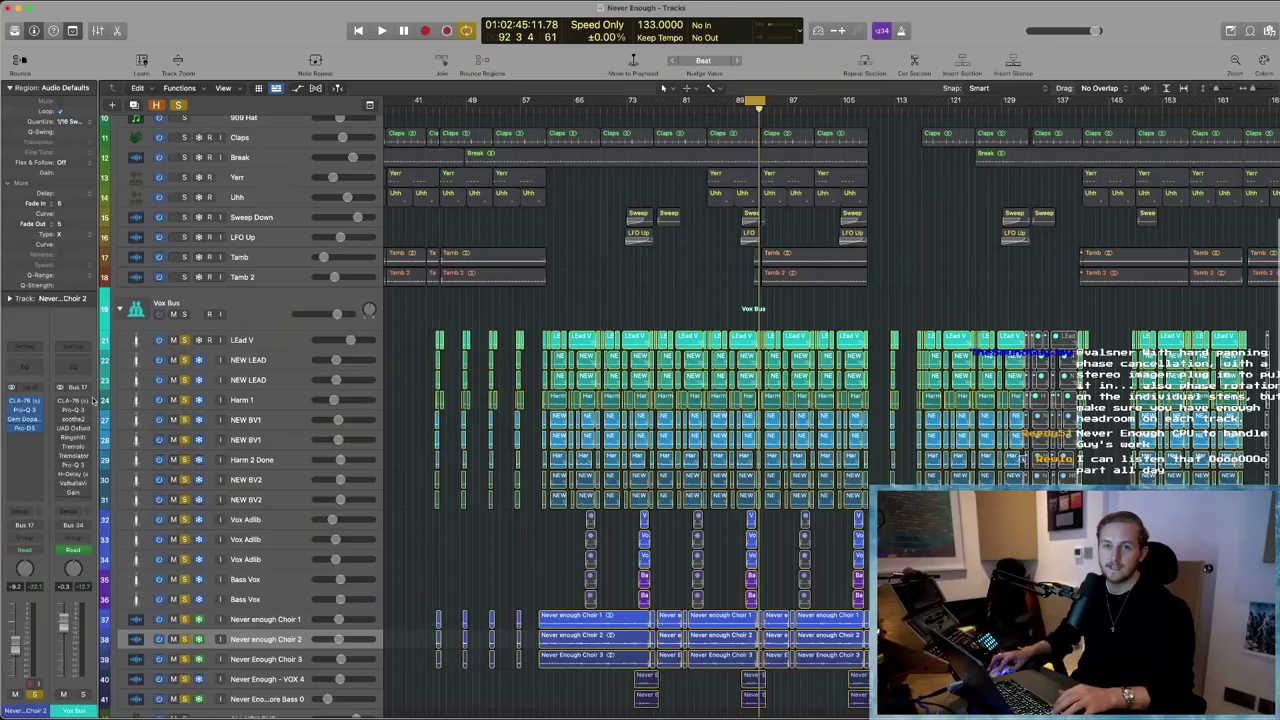
- Open the Vox Bus CLA-76 compressor, solo the bus instead of its individual tracks, and play around bar 91
{"action": "left_click", "coordinate": [75, 404]}
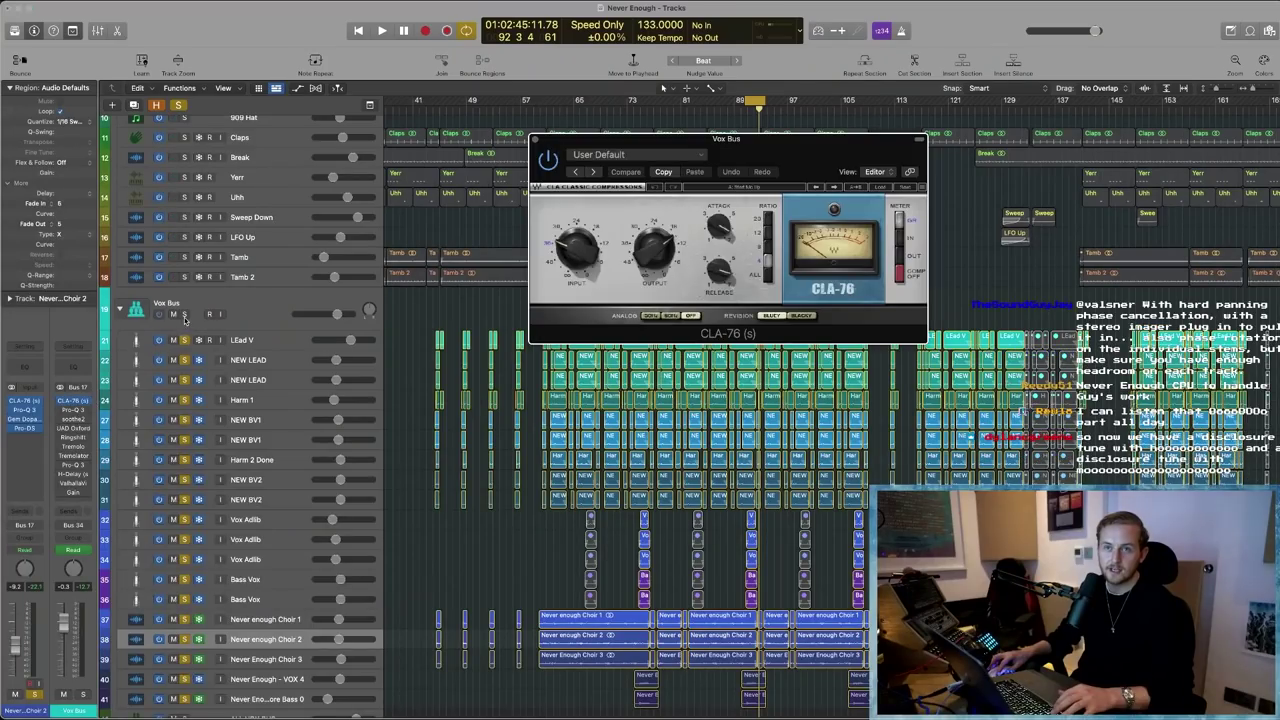
{"action": "left_click", "coordinate": [185, 314]}
{"action": "left_click_drag", "start_coordinate": [185, 340], "coordinate": [185, 702]}
{"action": "left_click_drag", "start_coordinate": [813, 174], "coordinate": [764, 173]}
{"action": "key", "text": "super+Right"}
{"action": "key", "text": "super+Right"}
{"action": "key", "text": "super+Right"}
{"action": "key", "text": "space"}
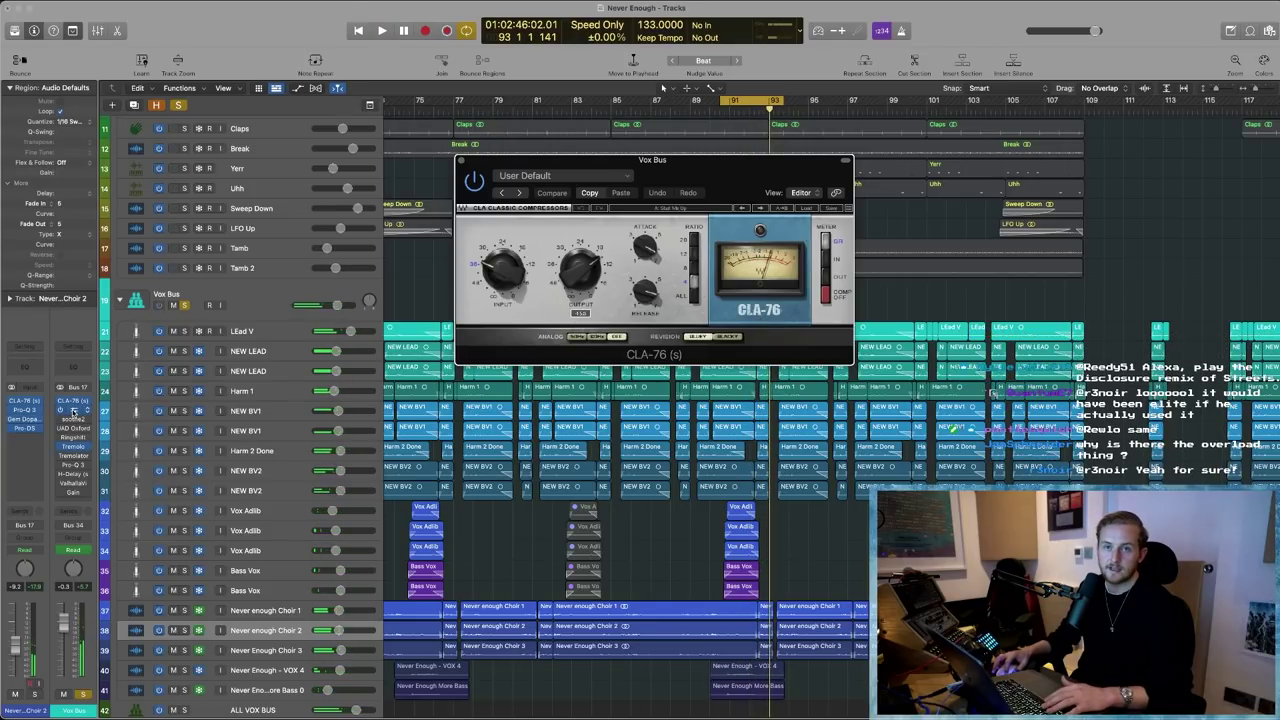
- Inspect the Vox Bus Pro-Q 3 equalizer curve while playing the vocals, and close the plug-in windows
{"action": "left_click_drag", "start_coordinate": [868, 164], "coordinate": [728, 170]}
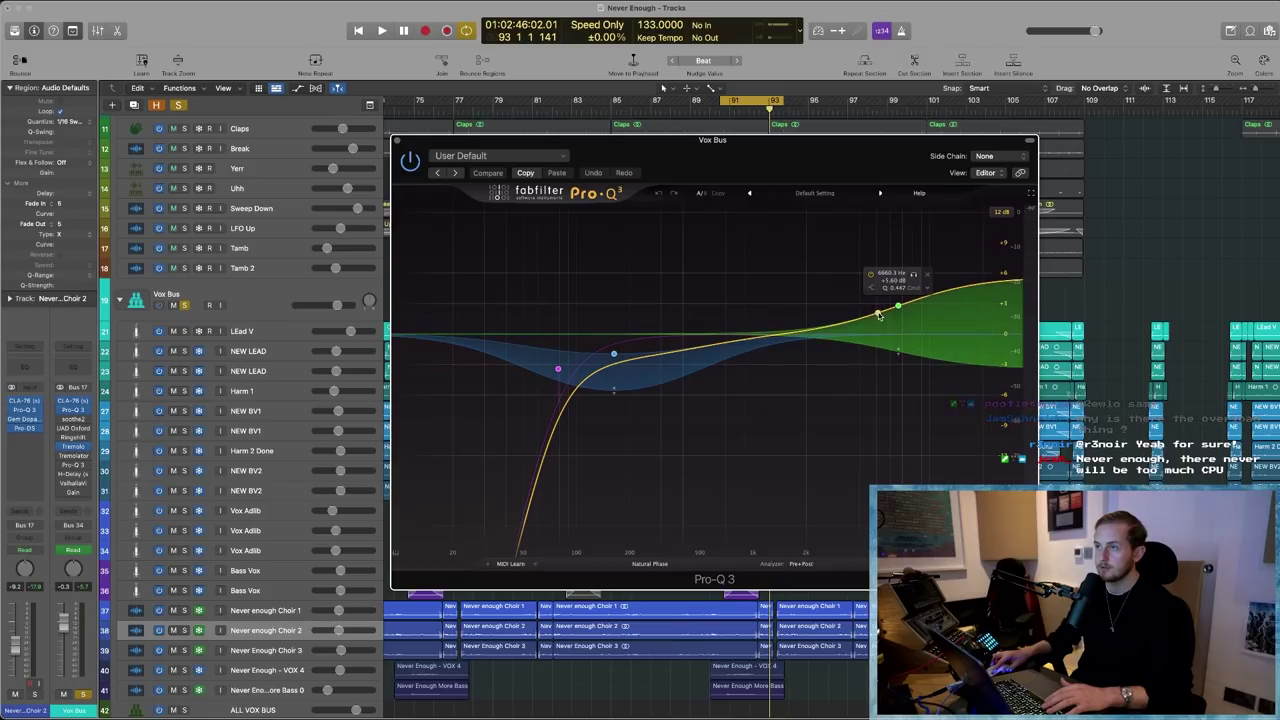
{"action": "key", "text": "space"}
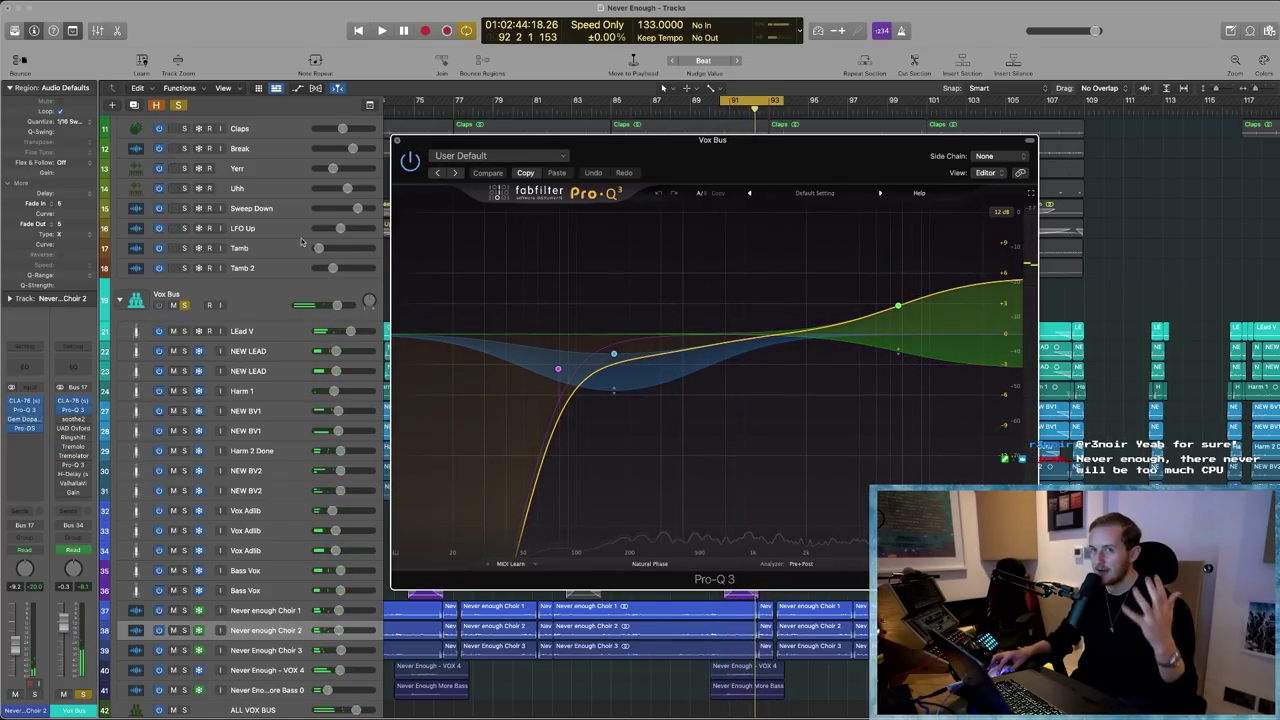
{"action": "left_click", "coordinate": [70, 400]}
{"action": "left_click", "coordinate": [461, 160]}
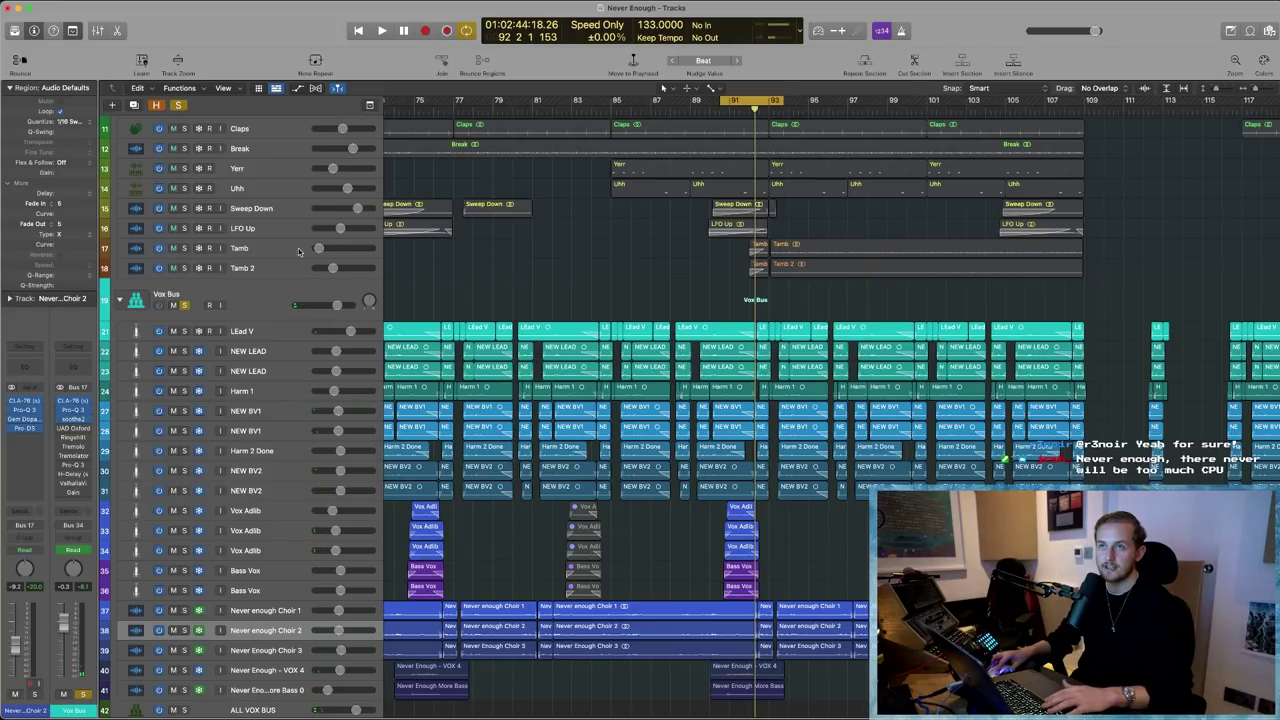
- Open soothe2 on the Vox Bus, dismiss the System Overload alert, play the vocals through it, and close the plug-in
{"action": "left_click", "coordinate": [73, 419]}
{"action": "key", "text": "space"}
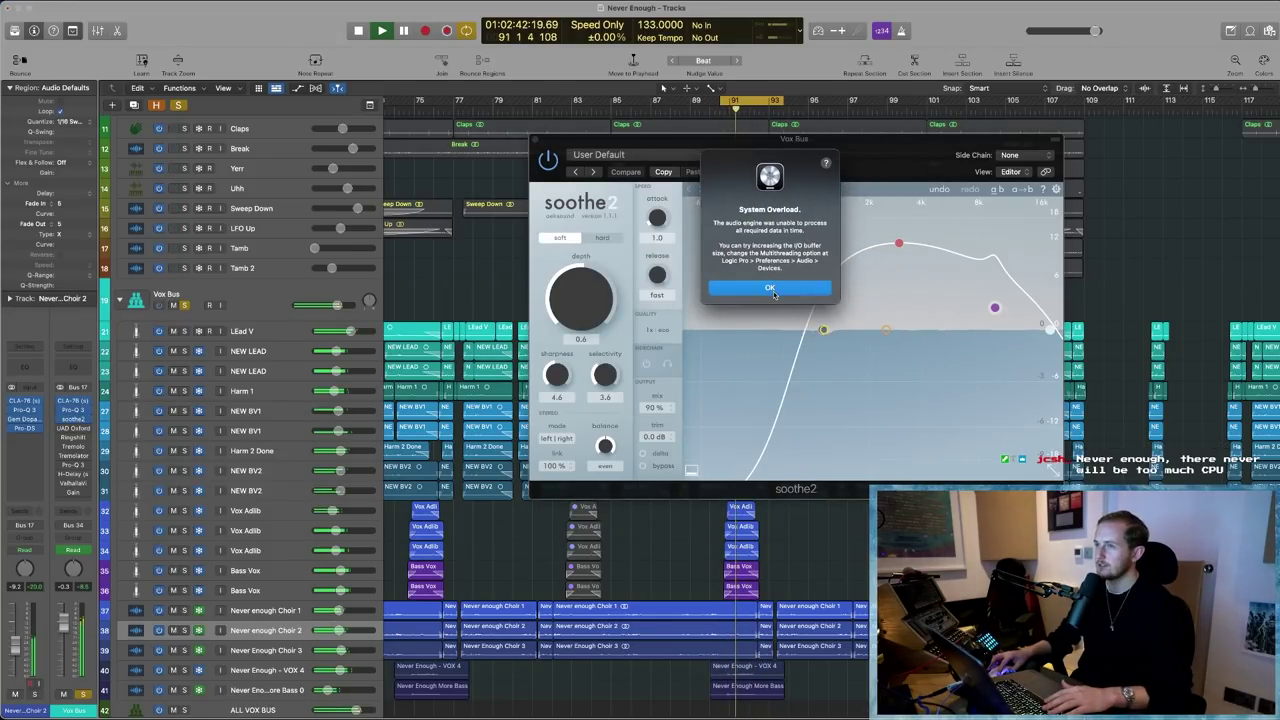
{"action": "left_click", "coordinate": [771, 289]}
{"action": "key", "text": "space"}
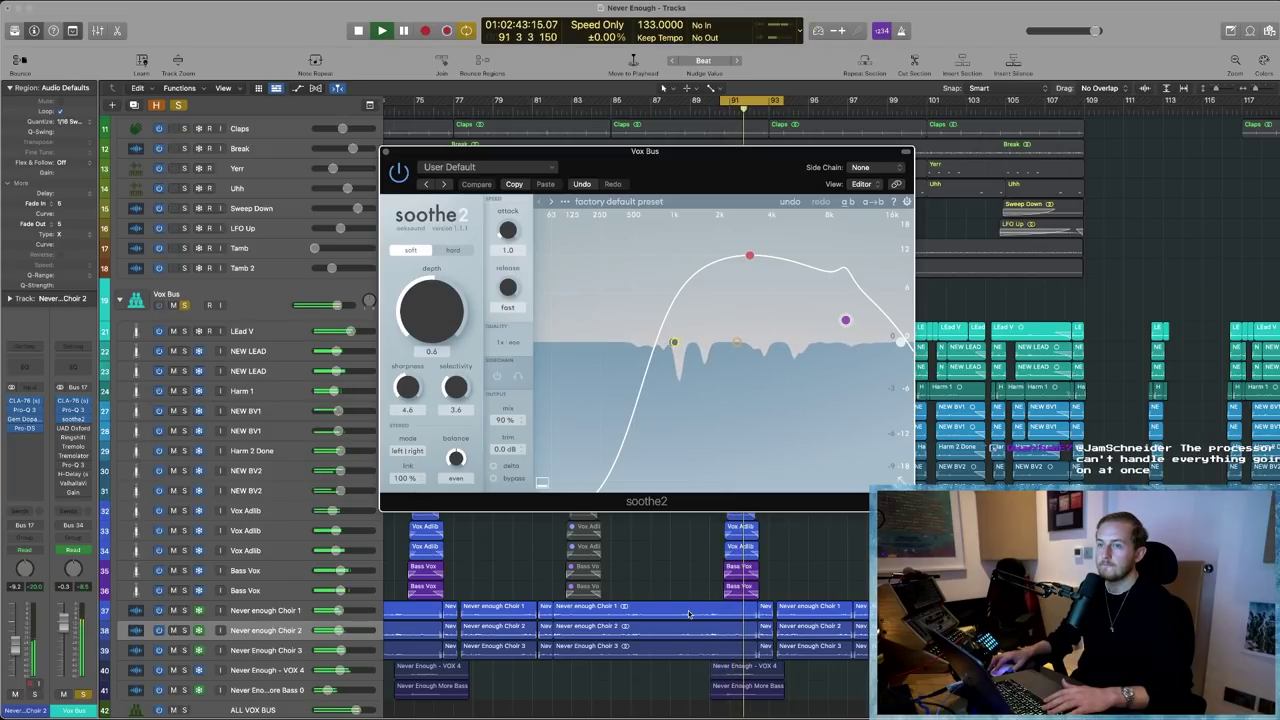
{"action": "key", "text": "space"}
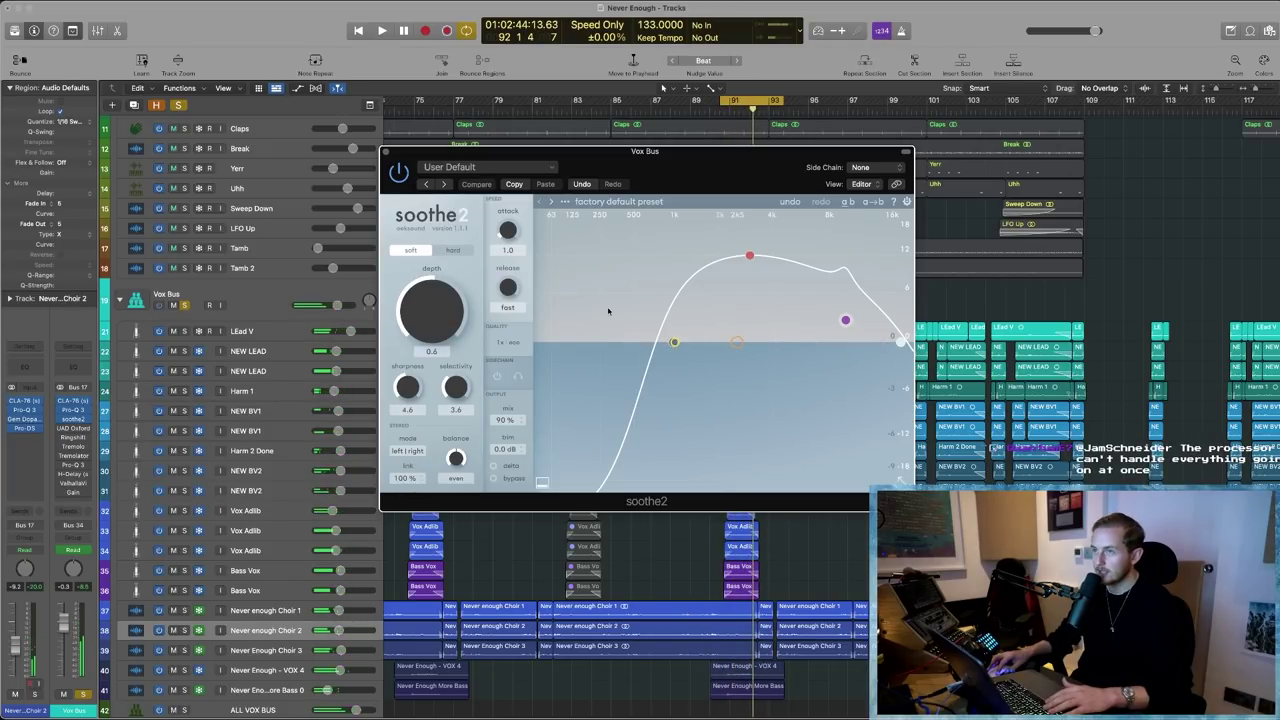
{"action": "left_click", "coordinate": [386, 152]}
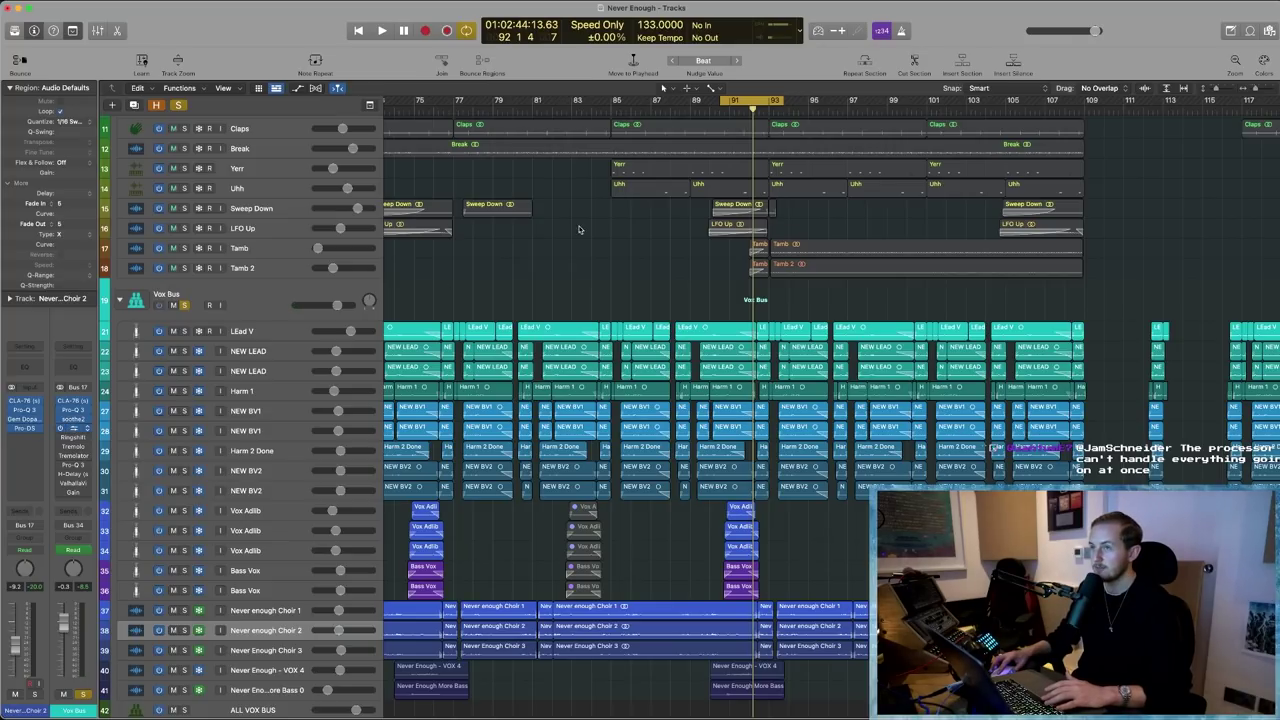
- Compare the Vox Bus vocals with the Oxford Inflator effect switched out and in during playback, leaving it in
{"action": "key", "text": "space"}
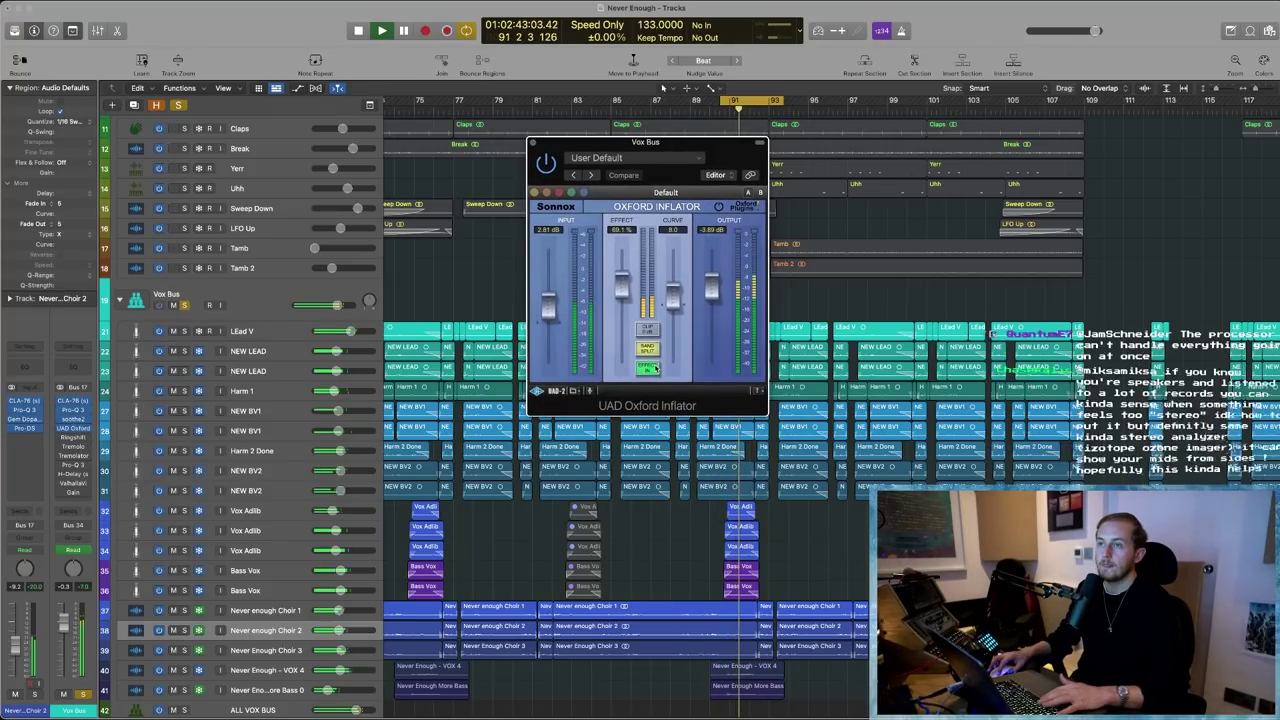
{"action": "left_click_drag", "start_coordinate": [684, 140], "coordinate": [612, 149]}
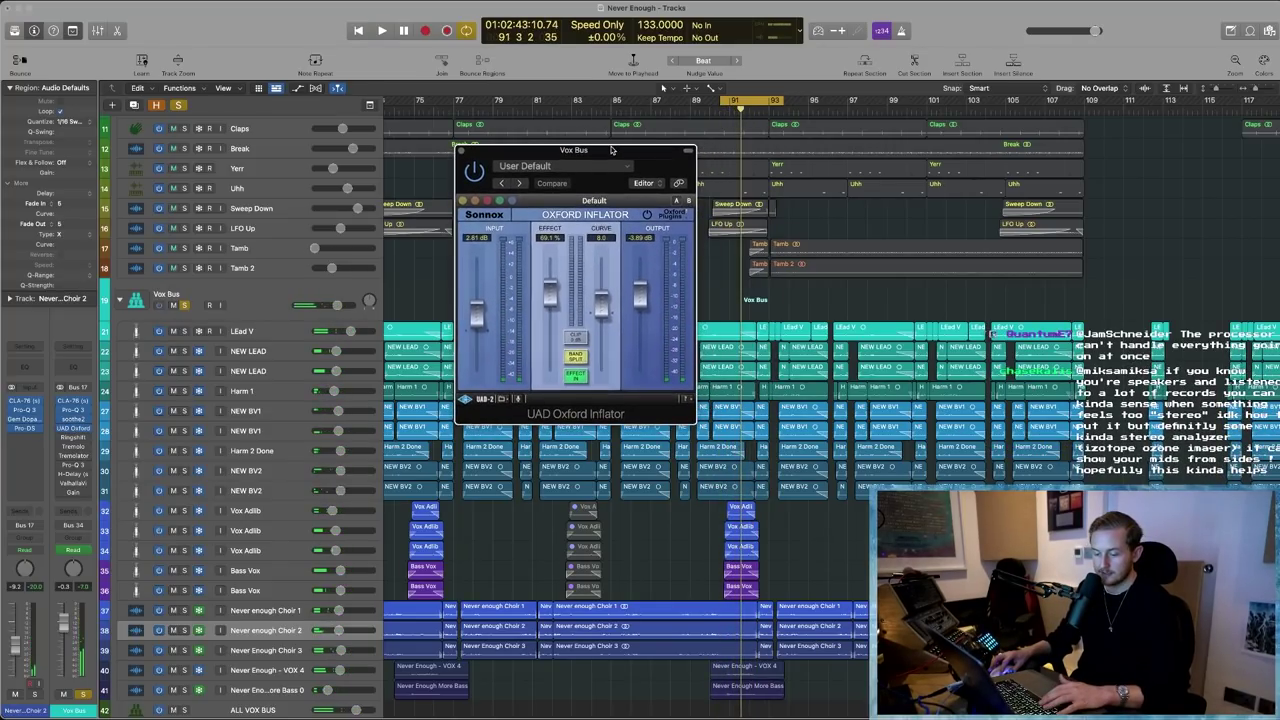
{"action": "left_click", "coordinate": [577, 376]}
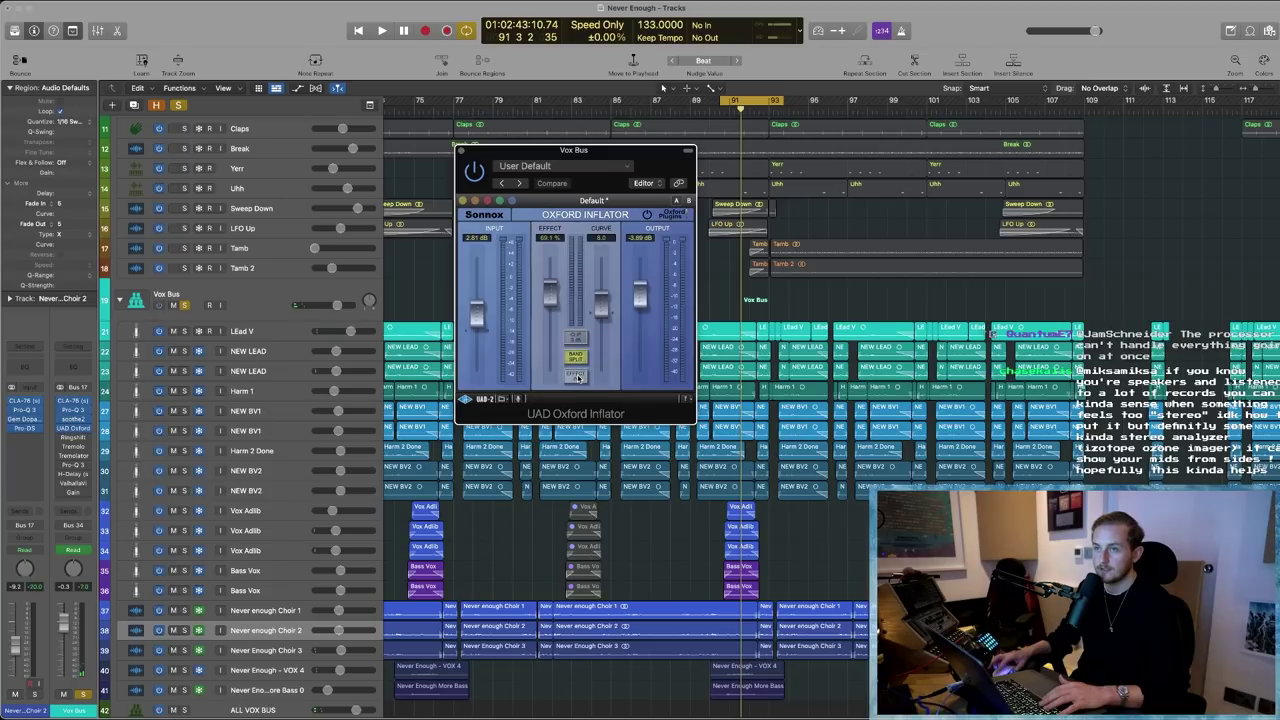
{"action": "key", "text": "space"}
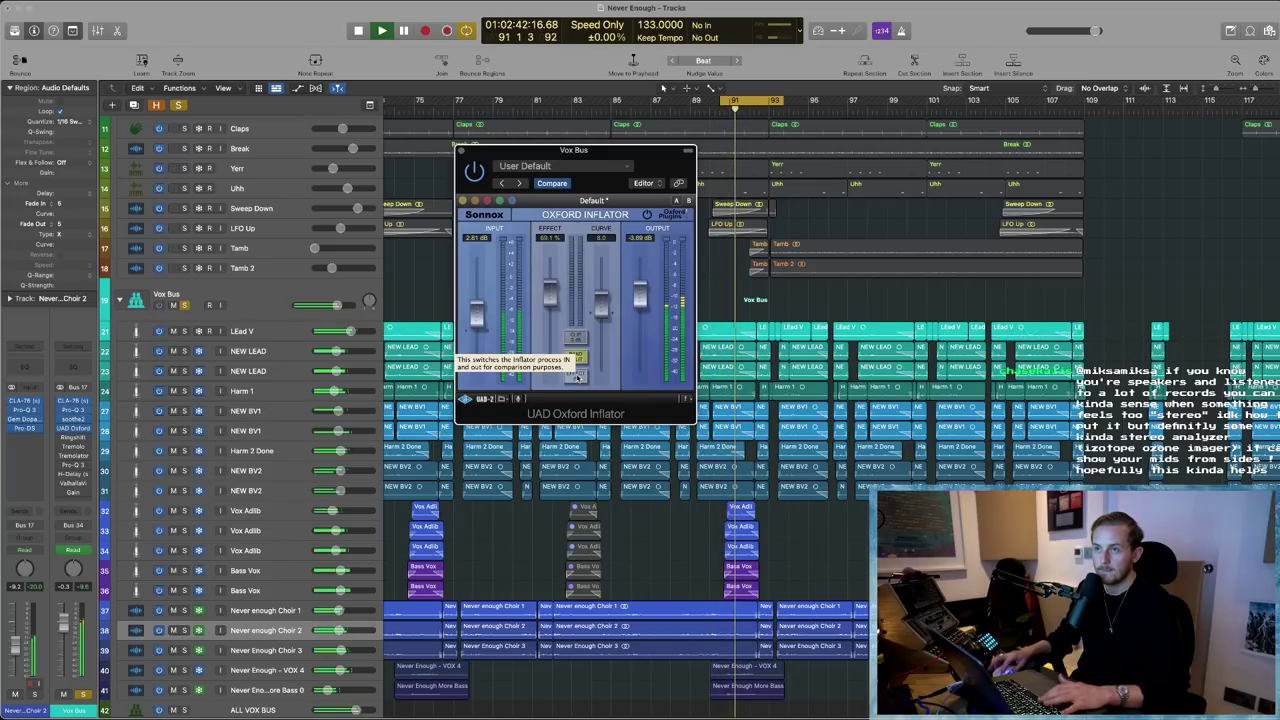
{"action": "left_click", "coordinate": [577, 376]}
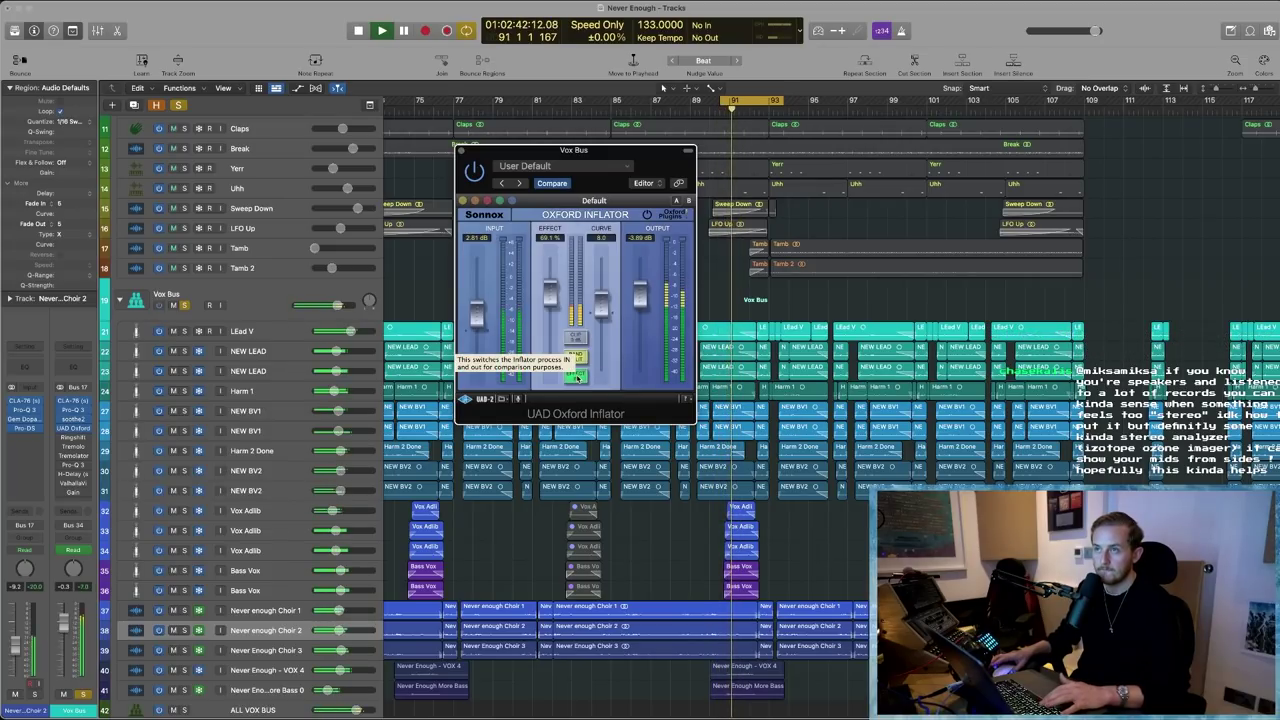
{"action": "left_click", "coordinate": [577, 376]}
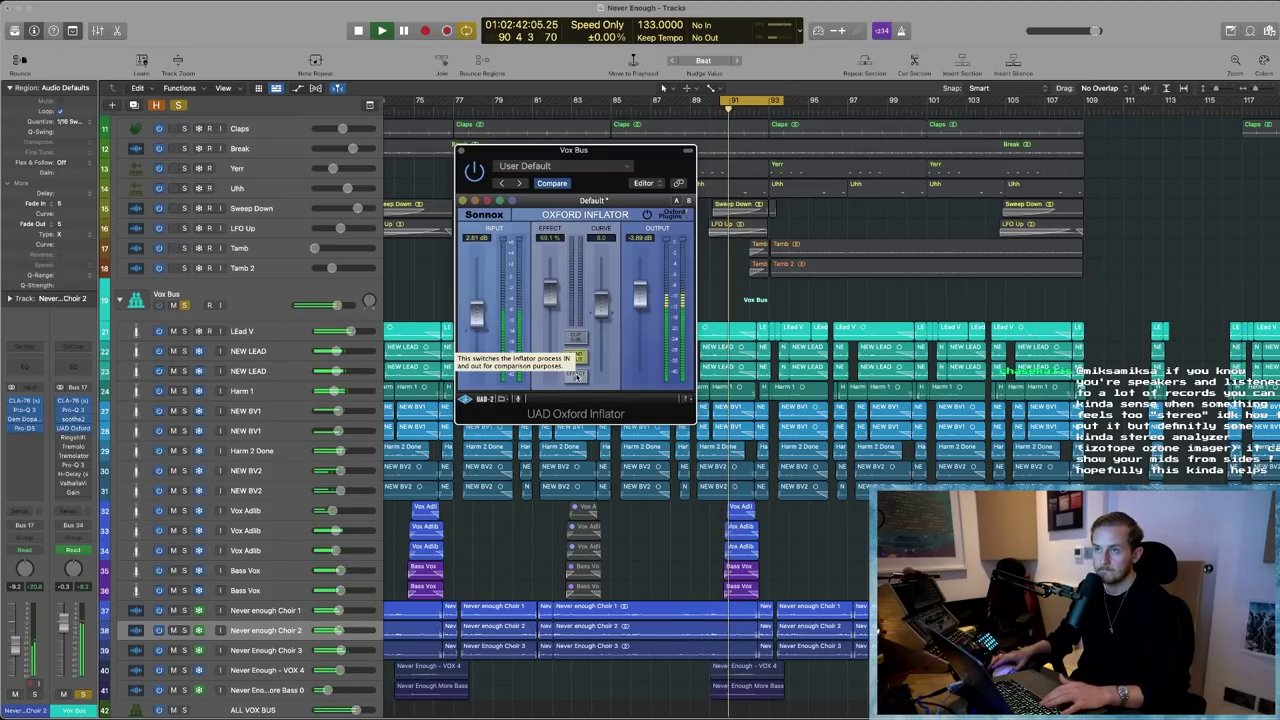
{"action": "left_click", "coordinate": [577, 376]}
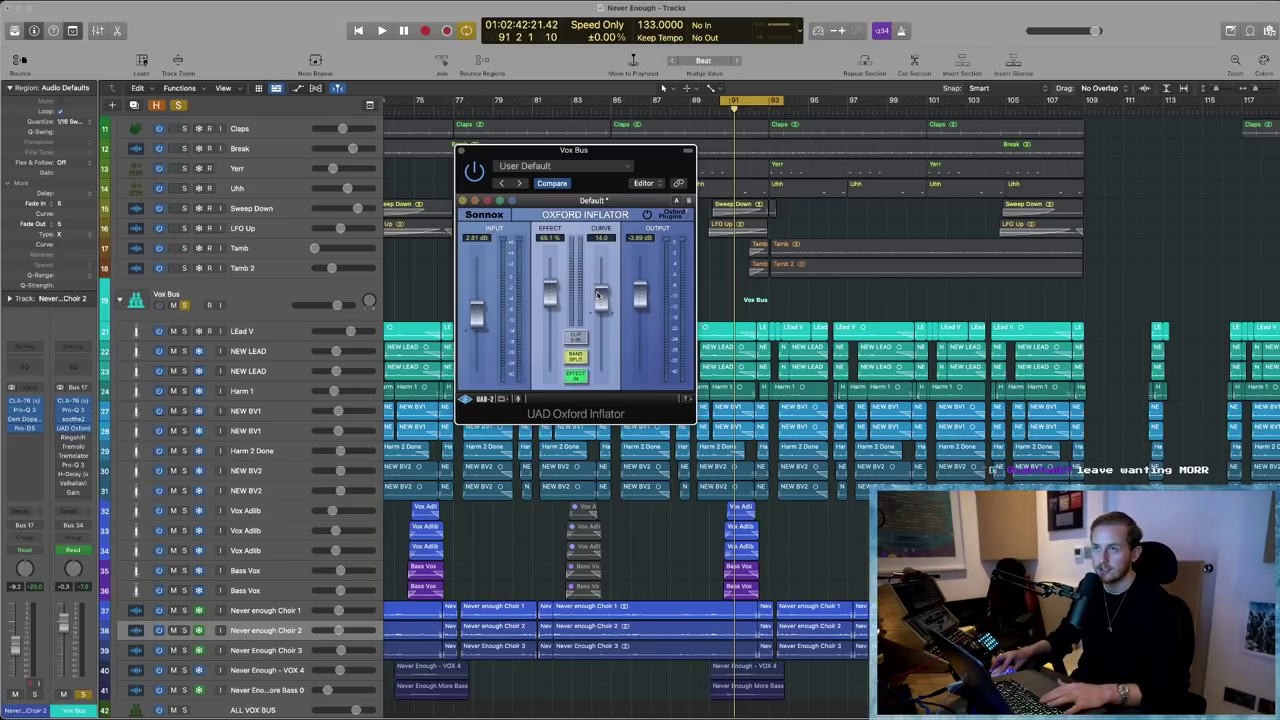
- Play the vocals while sweeping the Oxford Inflator's Curve through its range, and leave it at about 11.6
{"action": "key", "text": "space"}
{"action": "left_click_drag", "start_coordinate": [601, 270], "coordinate": [599, 297]}
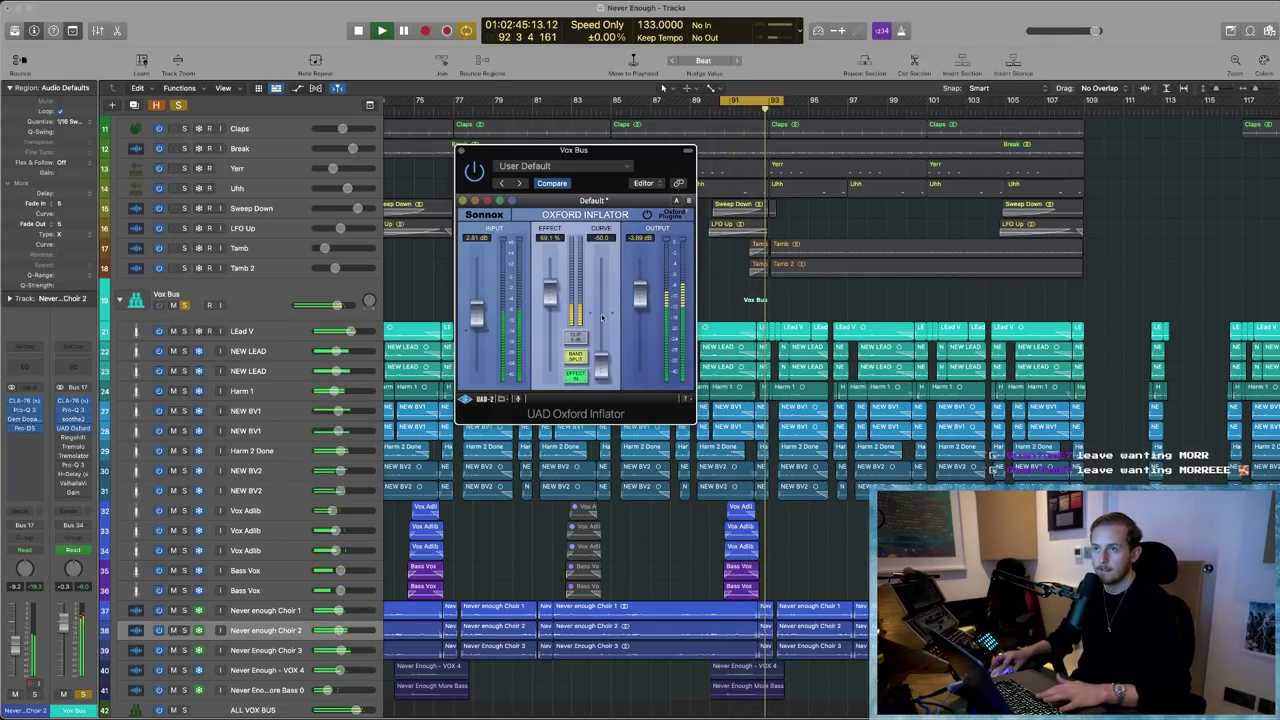
{"action": "left_click_drag", "start_coordinate": [603, 311], "coordinate": [603, 302]}
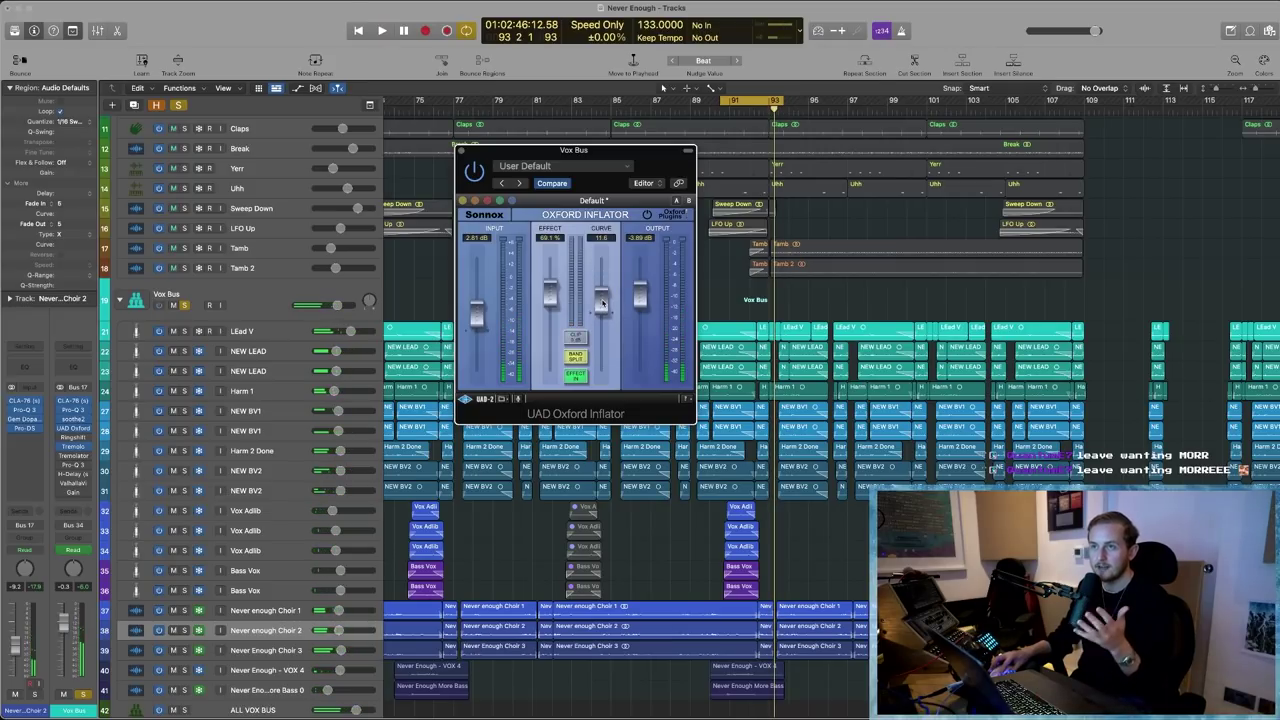
- Close the Oxford Inflator, open Ringshifter on the Vox Bus, and play the vocals while raising its Dry/Wet amount
{"action": "left_click", "coordinate": [462, 151]}
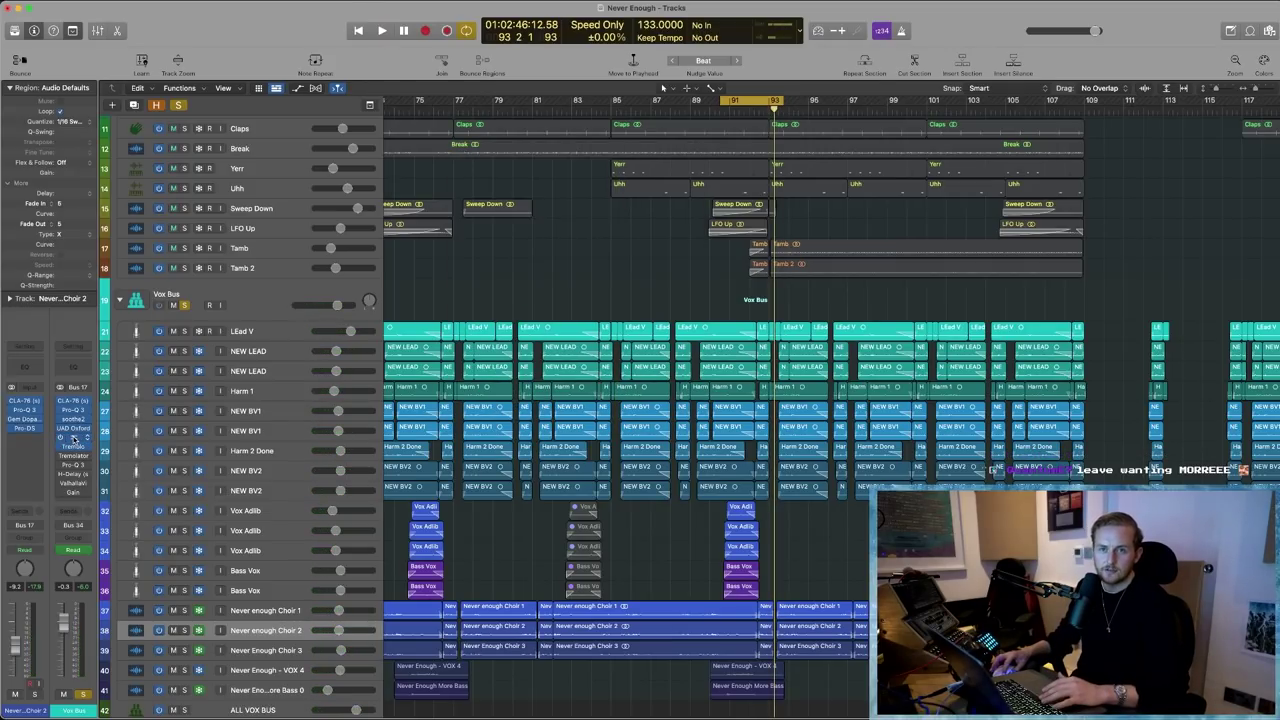
{"action": "left_click", "coordinate": [73, 438]}
{"action": "left_click_drag", "start_coordinate": [728, 141], "coordinate": [647, 190]}
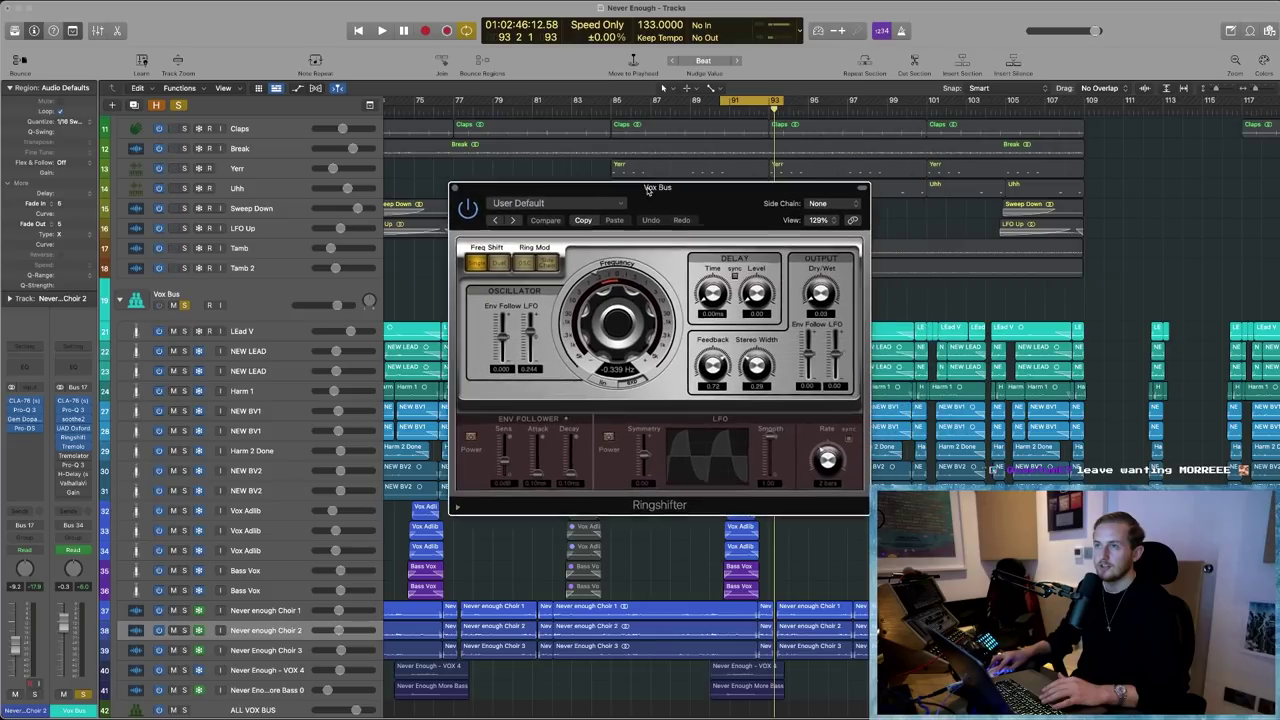
{"action": "key", "text": "space"}
{"action": "left_click_drag", "start_coordinate": [823, 296], "coordinate": [823, 238]}
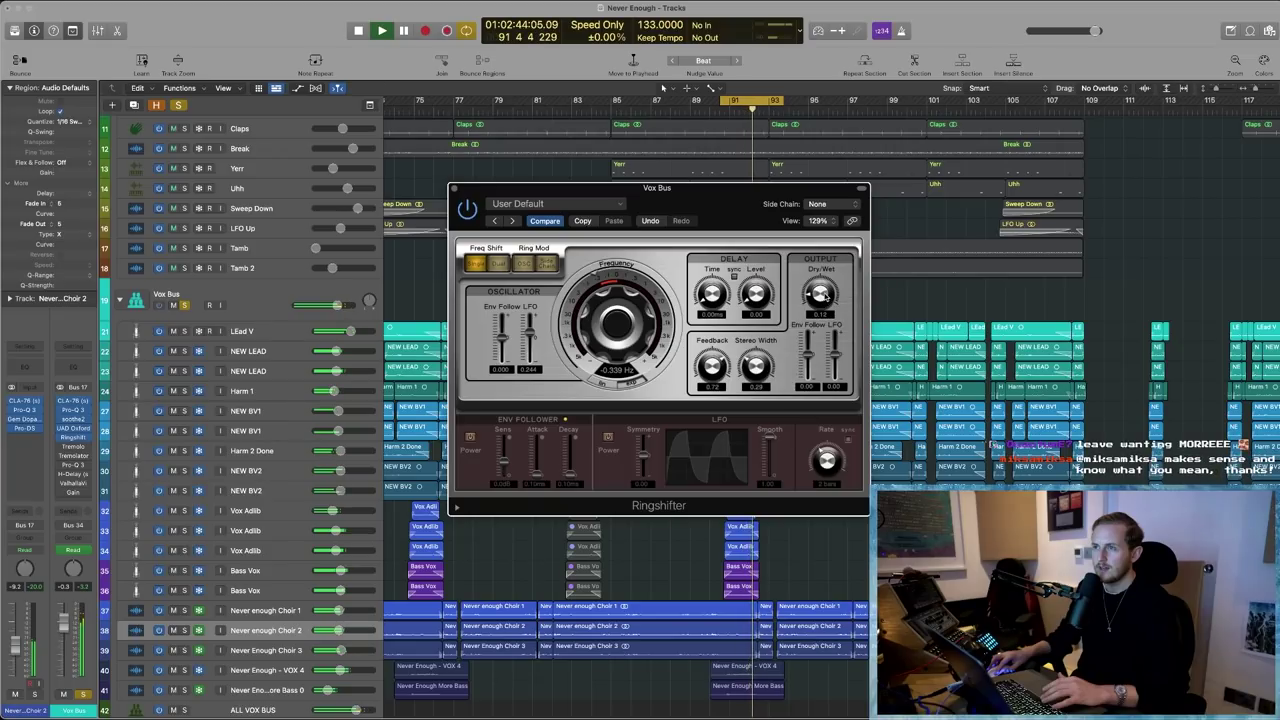
{"action": "left_click_drag", "start_coordinate": [704, 206], "coordinate": [716, 501]}
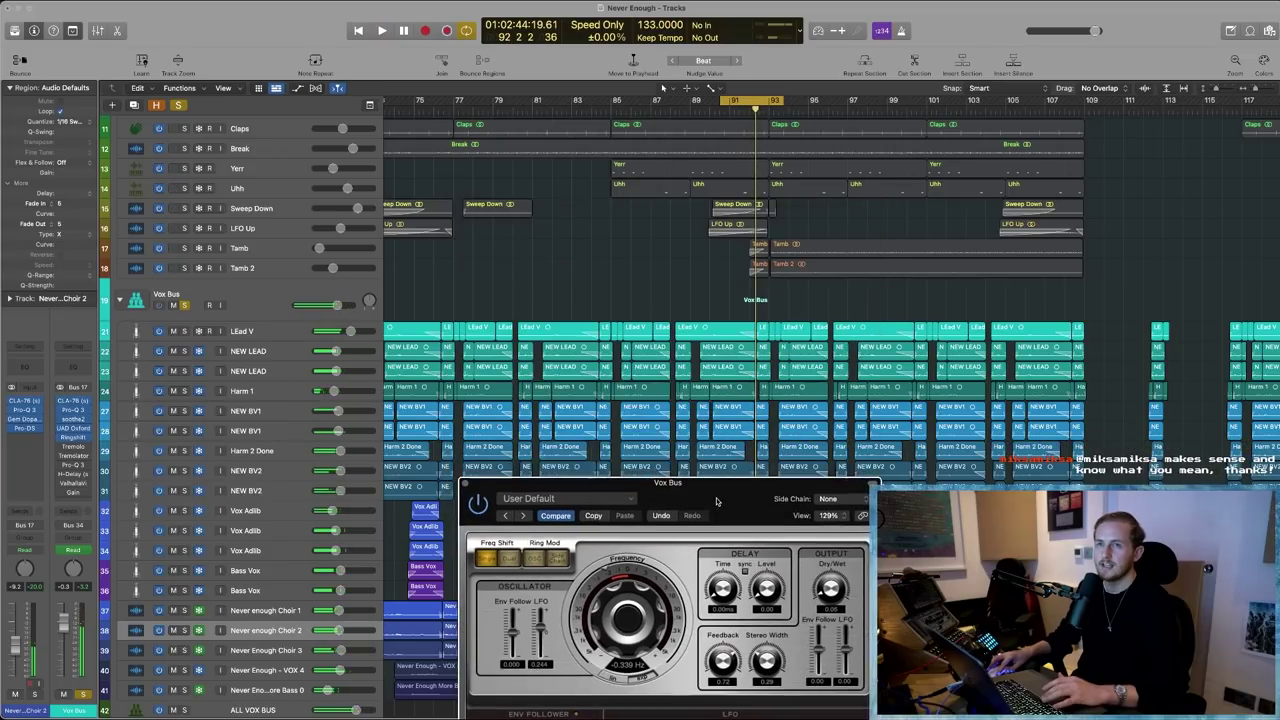
- Show the track automation and display the Ringshifter Dry/Wet lane on the Vox Bus track
{"action": "left_click", "coordinate": [251, 292]}
{"action": "key", "text": "a"}
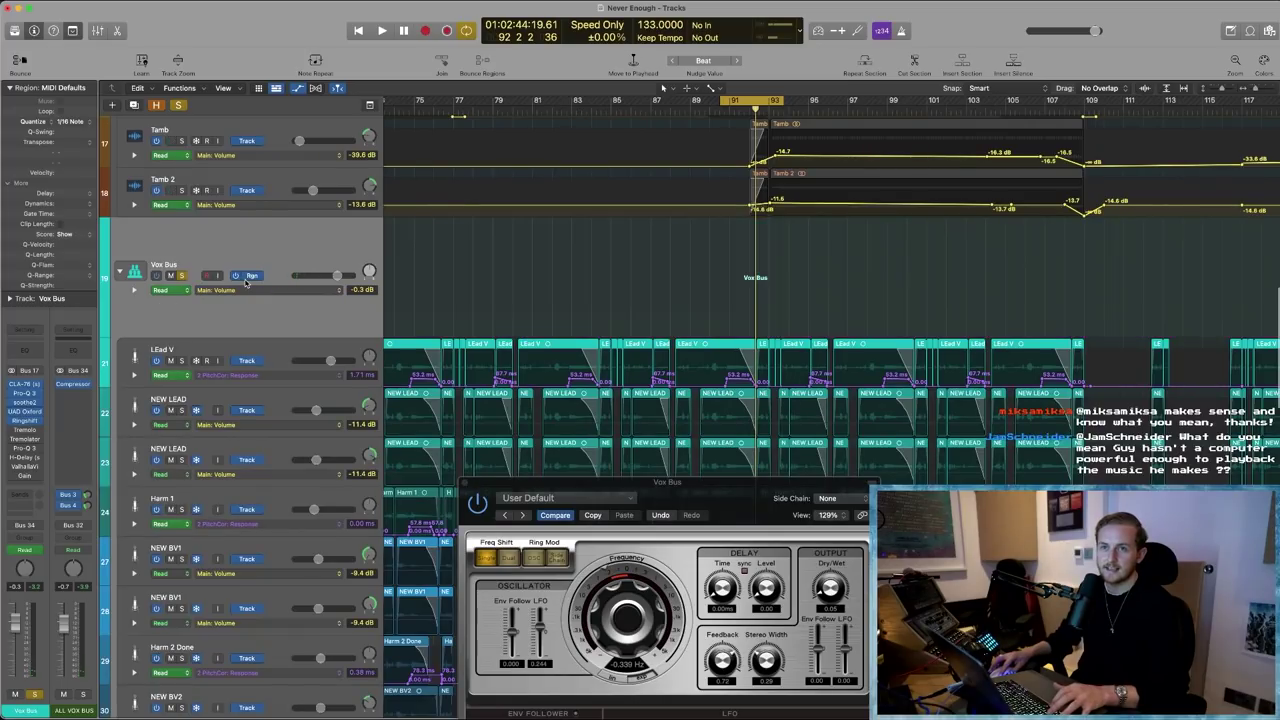
{"action": "left_click", "coordinate": [245, 290]}
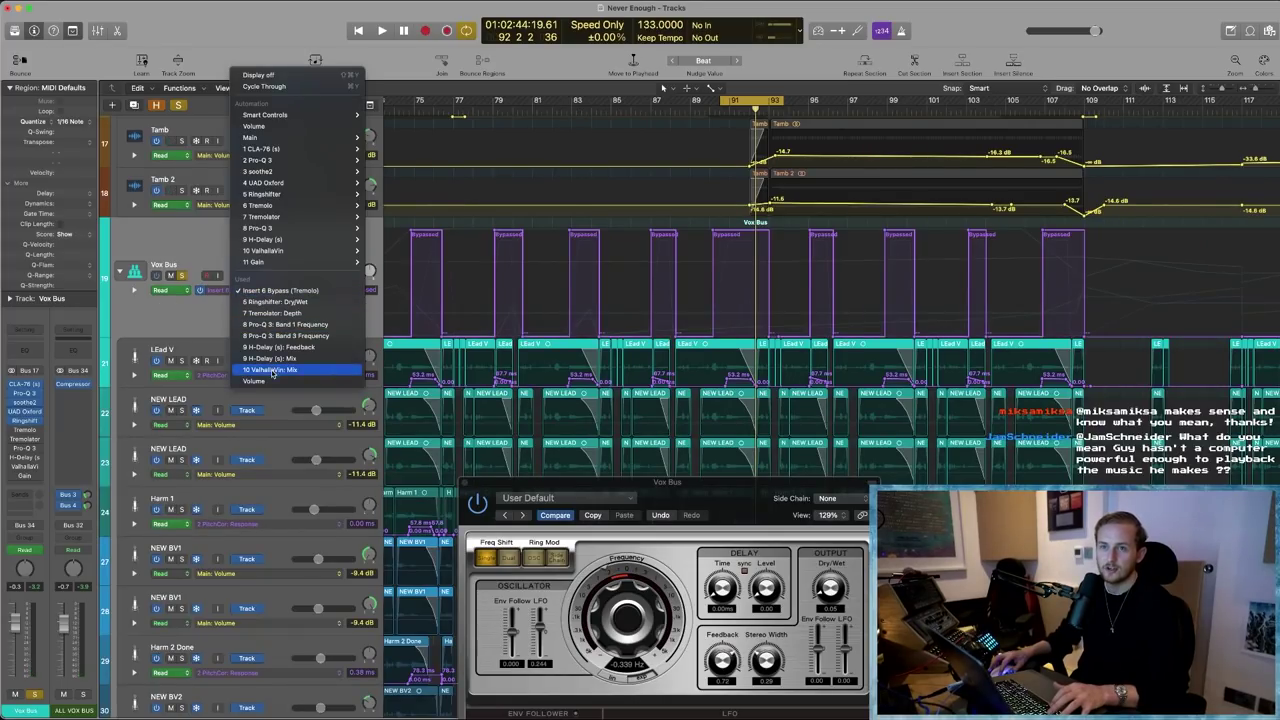
{"action": "left_click", "coordinate": [275, 302]}
{"action": "scroll", "coordinate": [694, 335], "scroll_direction": "right", "scroll_amount": 3}
{"action": "scroll", "coordinate": [694, 335], "scroll_direction": "left", "scroll_amount": 2}
- Play the vocals and raise the Ringshifter Dry/Wet automation peak just before bar 92 to about 0.60
{"action": "key", "text": "space"}
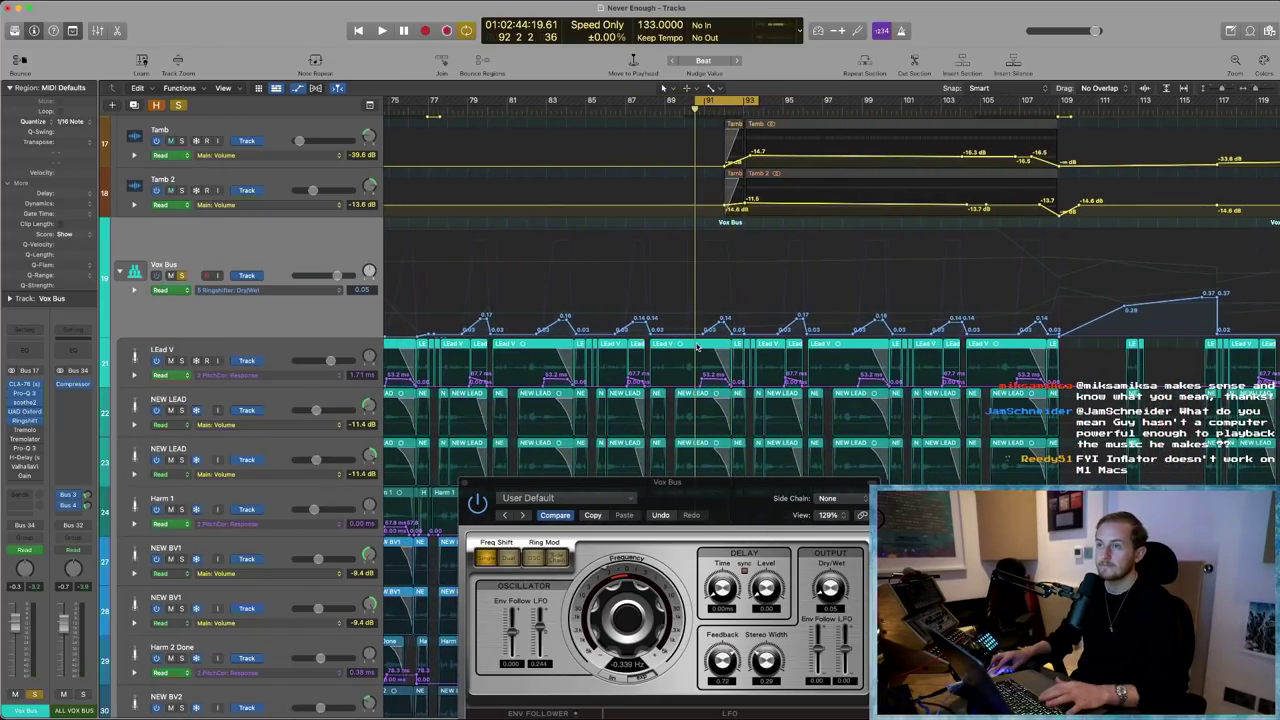
{"action": "key", "text": "space"}
{"action": "scroll", "coordinate": [742, 349], "scroll_direction": "up", "scroll_amount": 5}
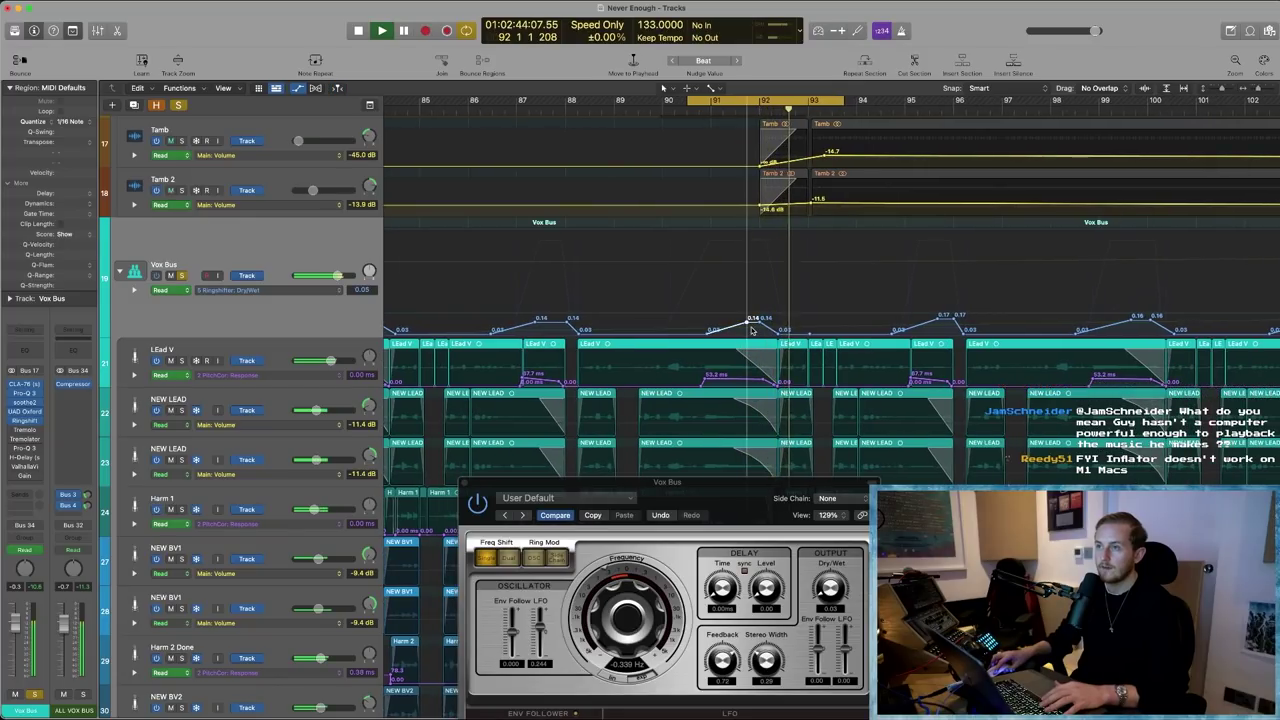
{"action": "key", "text": "space"}
{"action": "left_click_drag", "start_coordinate": [752, 318], "coordinate": [756, 272]}
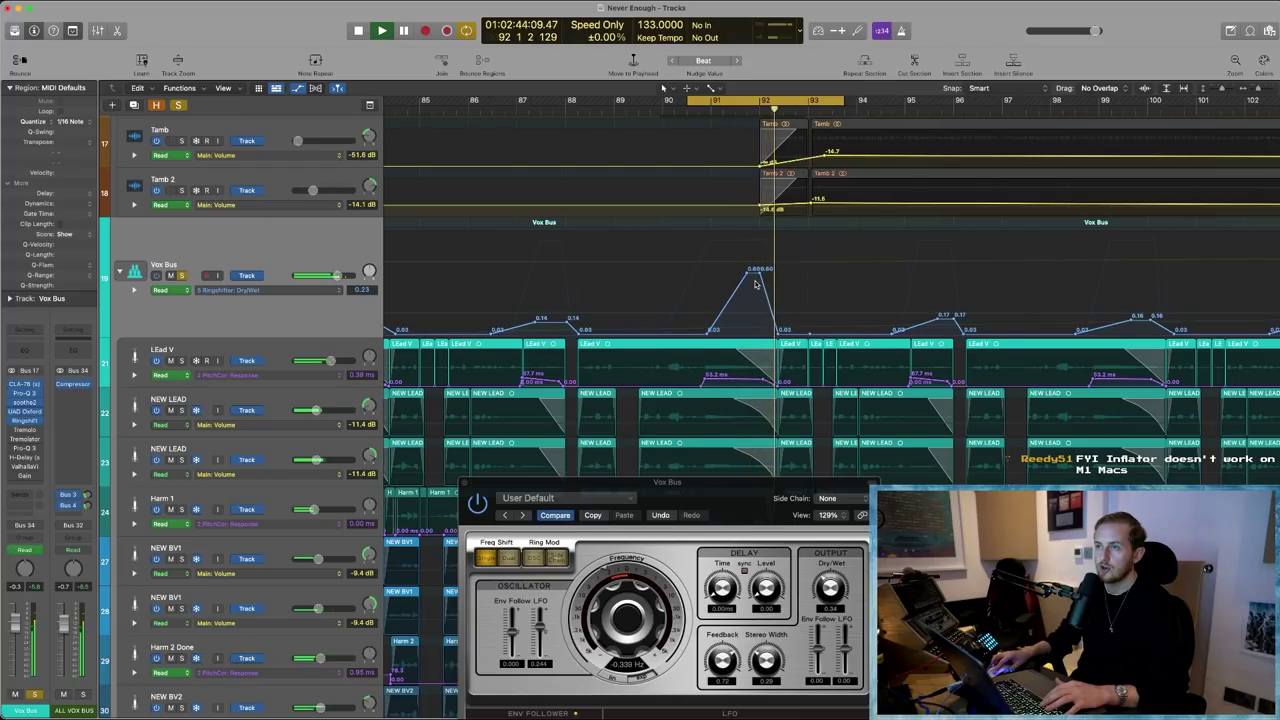
{"action": "key", "text": "space"}
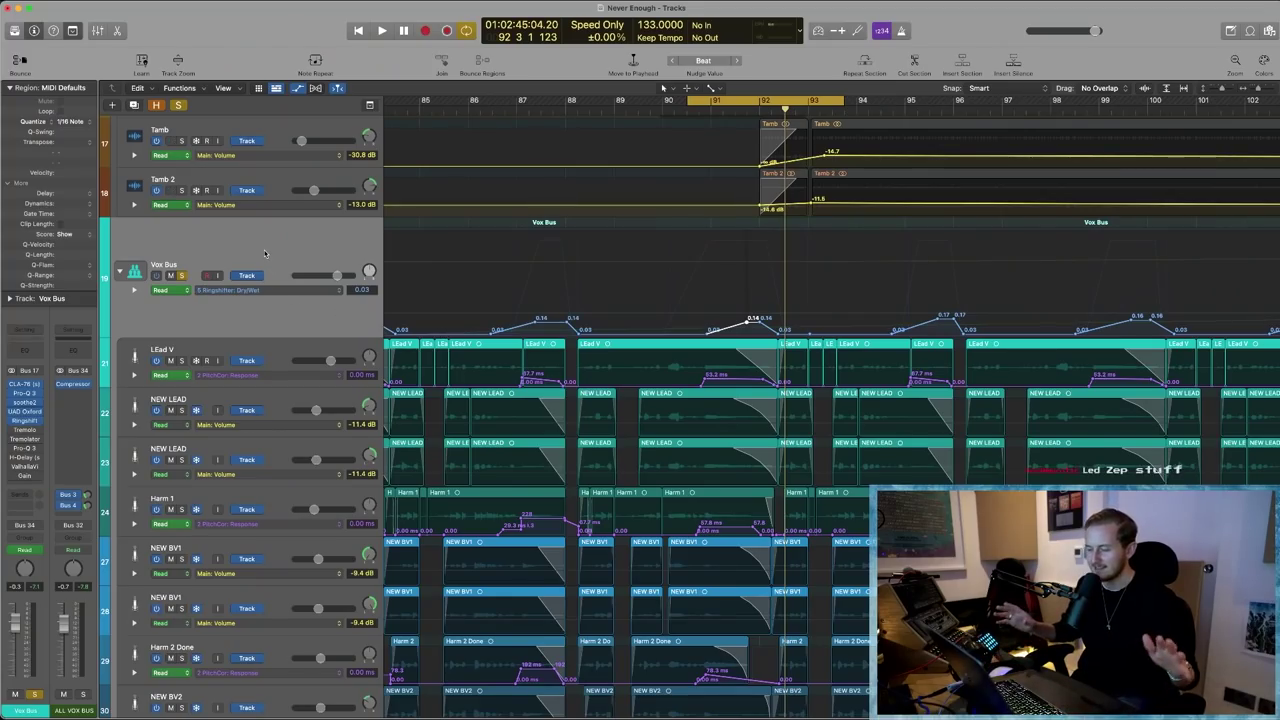
- Hide the track automation, open Tremolo on the Vox Bus, set its Depth to 89% during playback, and close it
{"action": "key", "text": "a"}
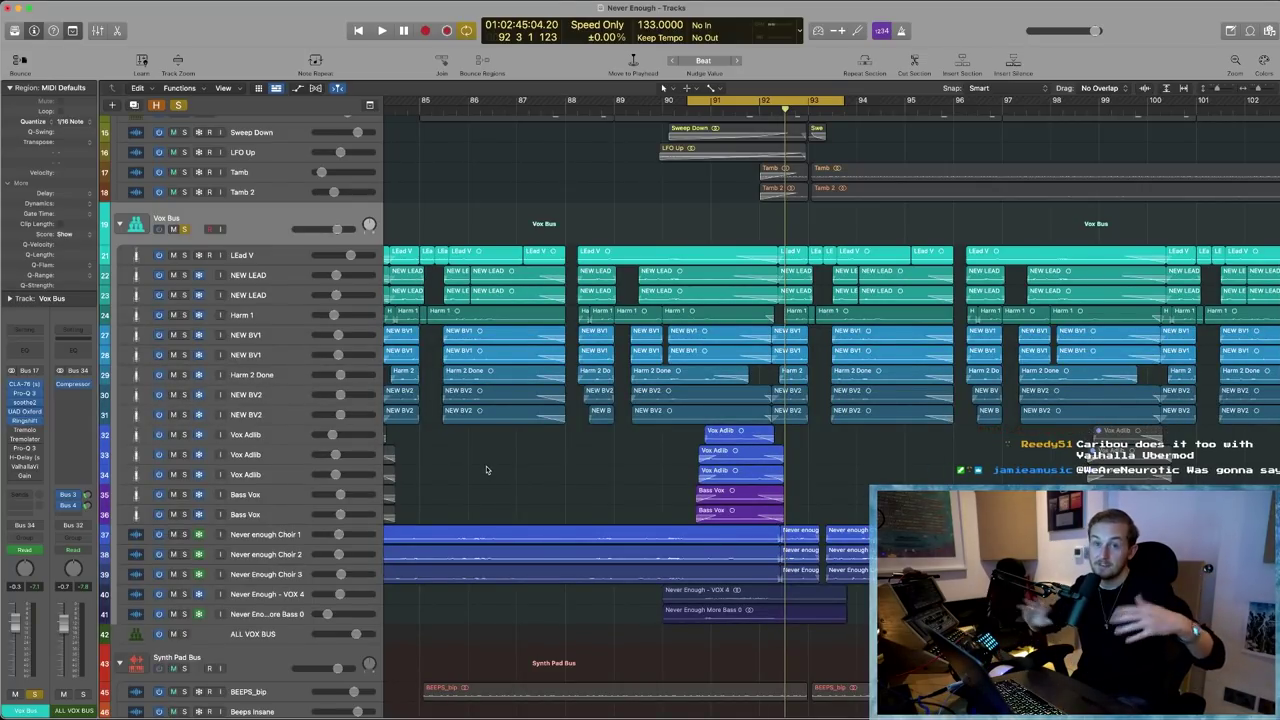
{"action": "key", "text": "c"}
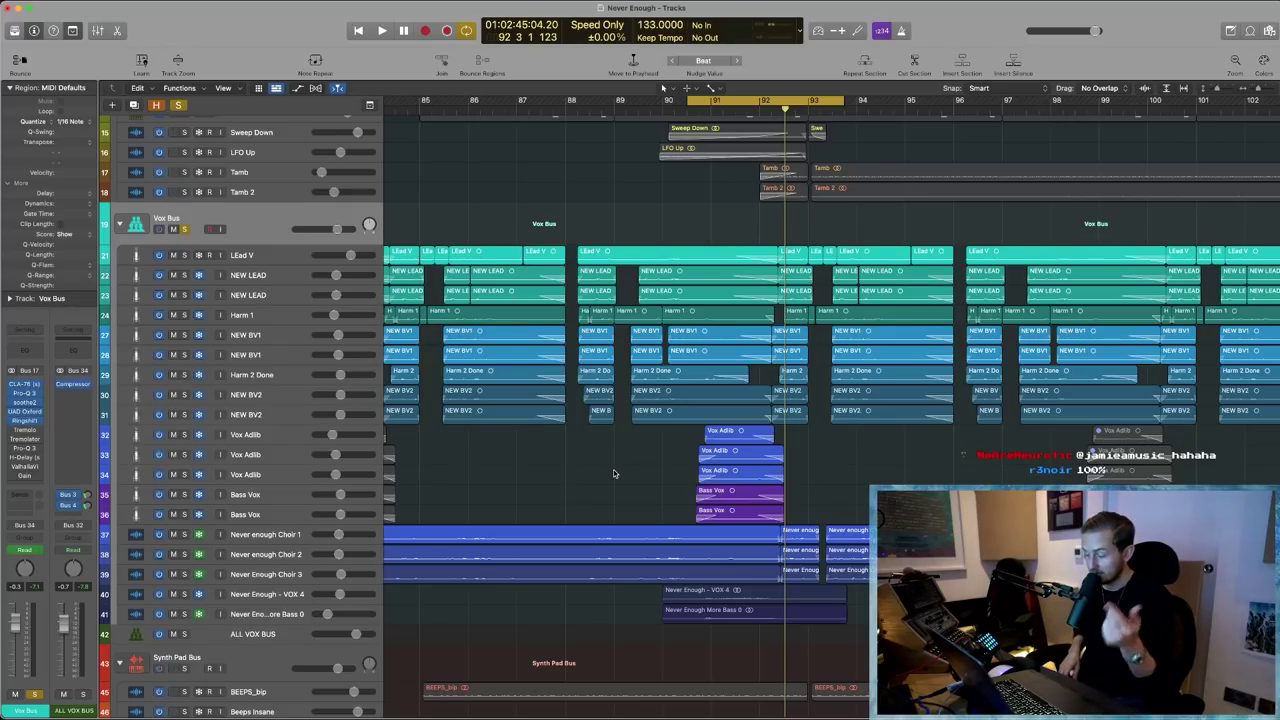
{"action": "scroll", "coordinate": [434, 308], "scroll_direction": "down", "scroll_amount": 1}
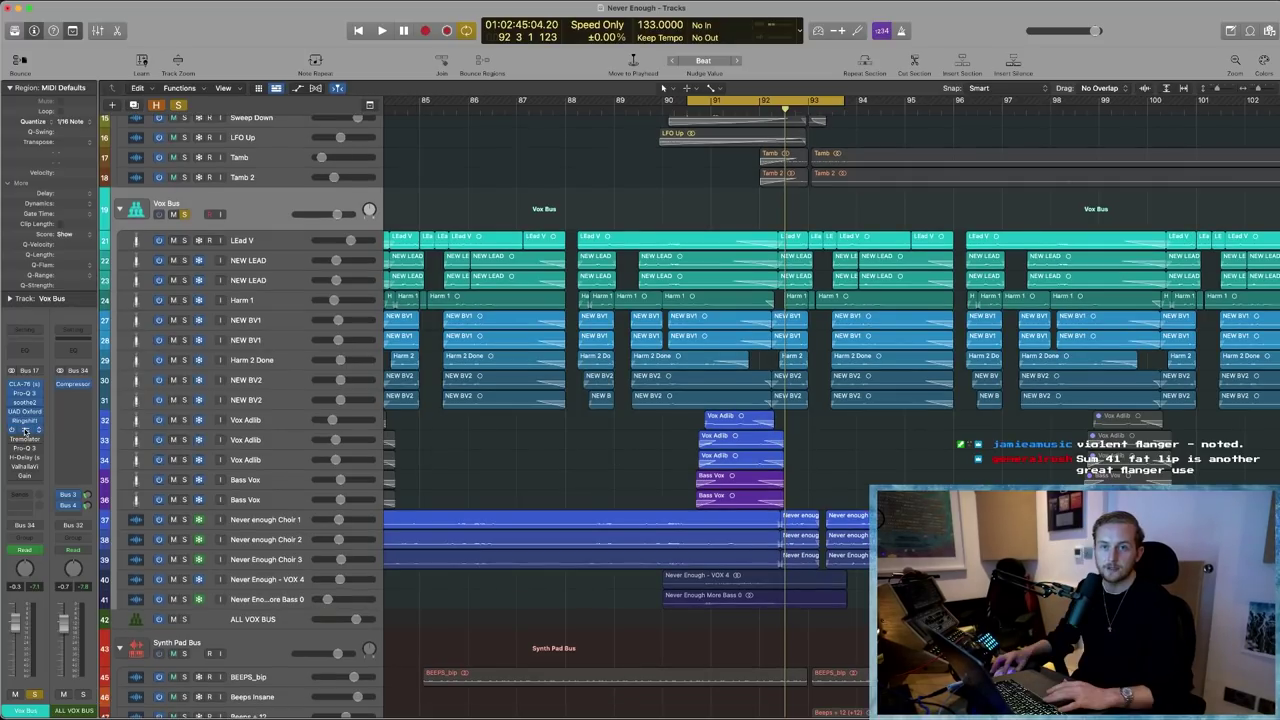
{"action": "key", "text": "super+z"}
{"action": "left_click_drag", "start_coordinate": [170, 339], "coordinate": [169, 295]}
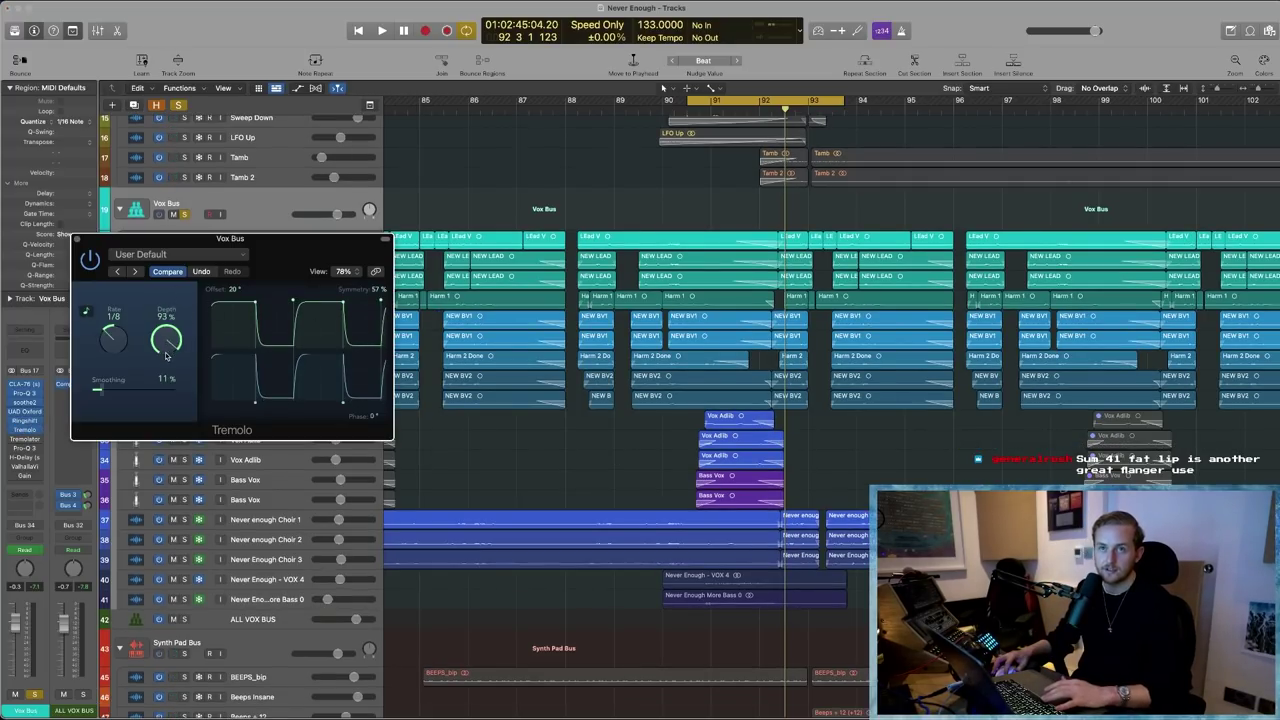
{"action": "key", "text": "space"}
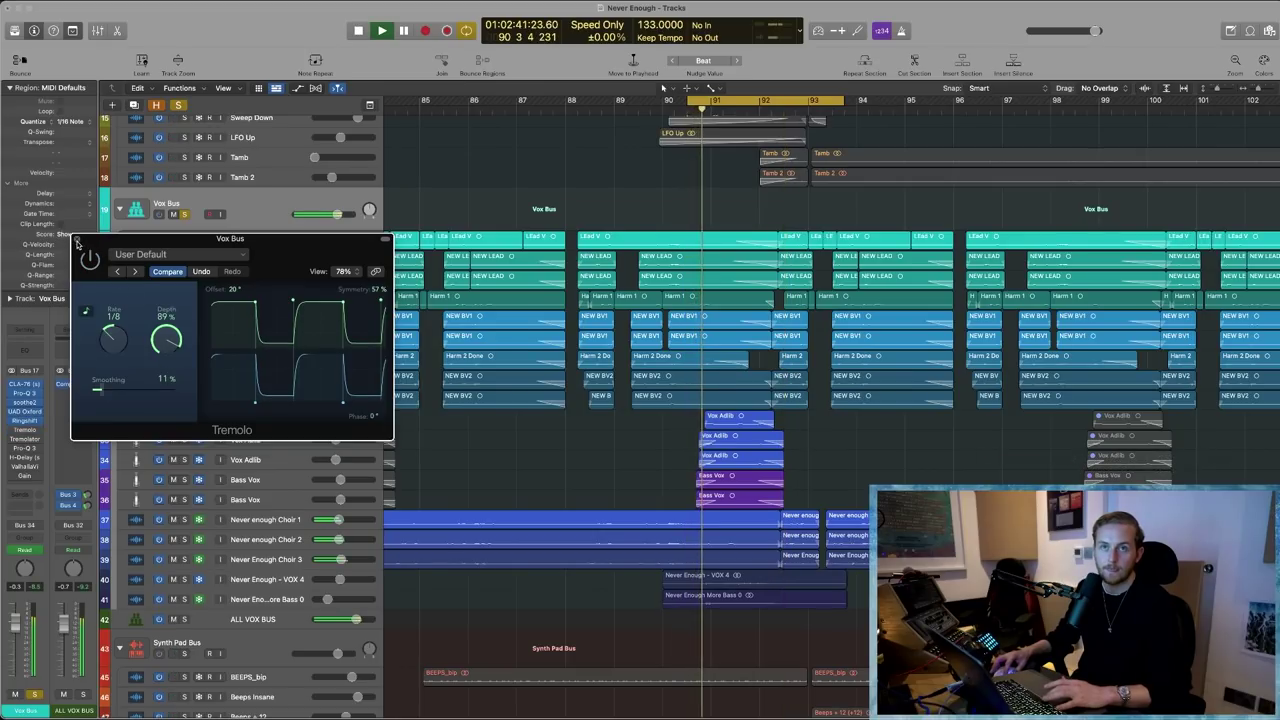
{"action": "key", "text": "super+w"}
- Set the cycle range to about bars 88 to 95 and play the vocals with Tremolator switched on
{"action": "left_click_drag", "start_coordinate": [585, 101], "coordinate": [910, 101]}
{"action": "key", "text": "space"}
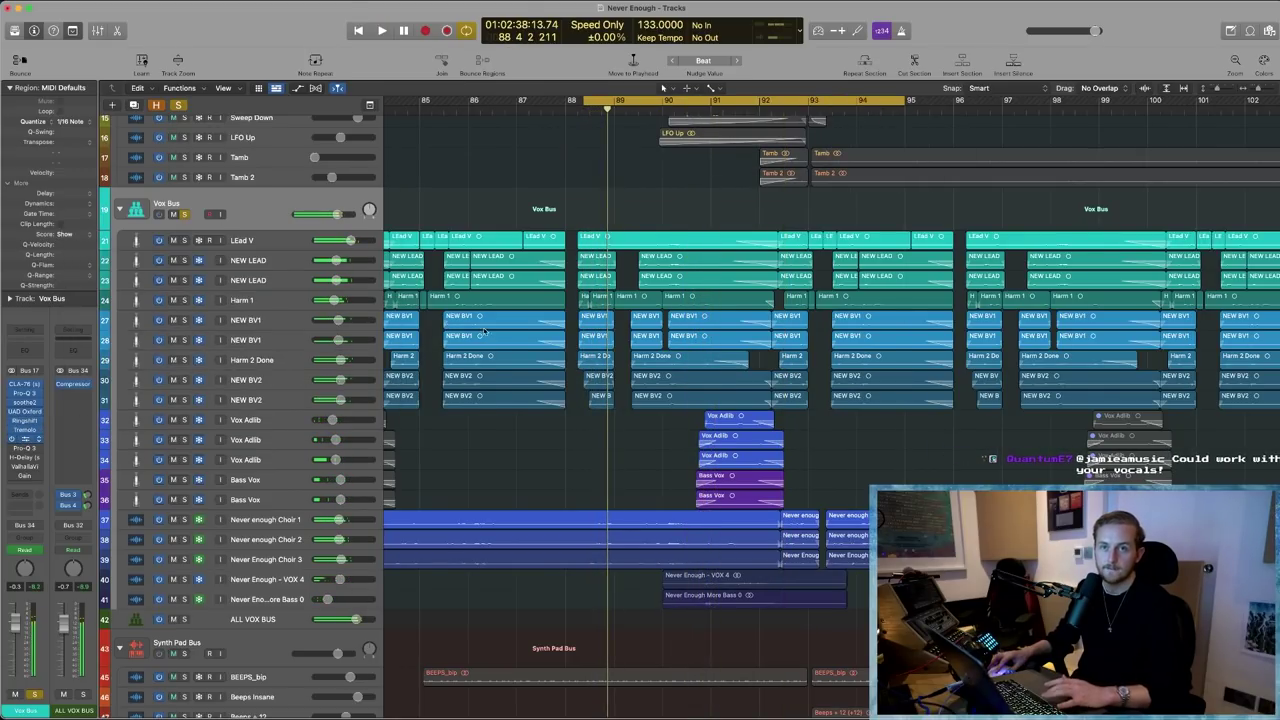
{"action": "key", "text": "v"}
{"action": "key", "text": "v"}
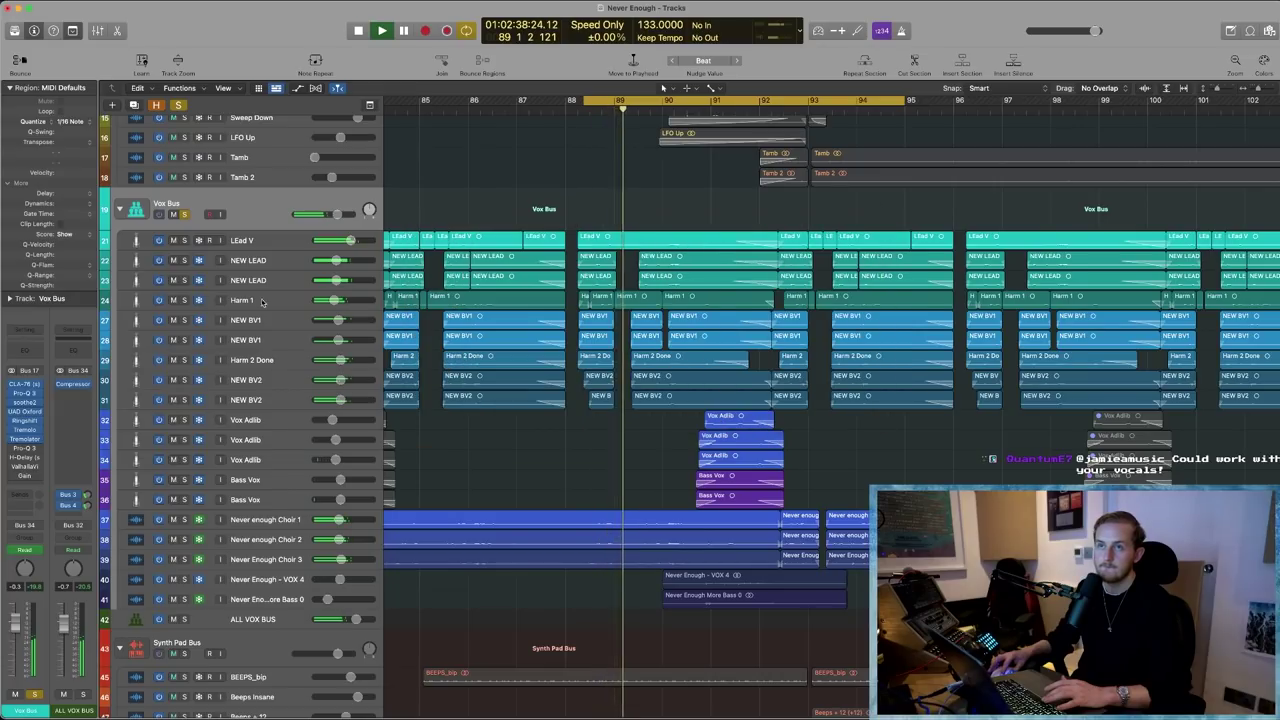
{"action": "key", "text": "space"}
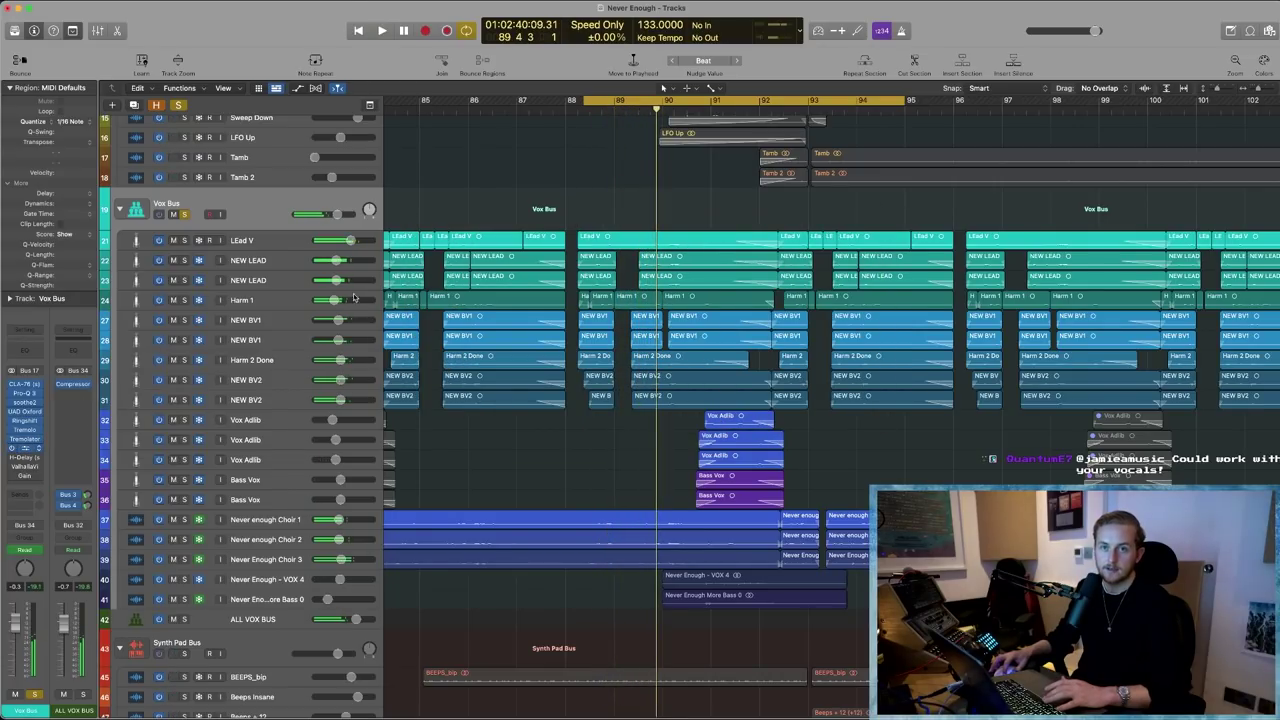
- Inspect the second Pro-Q 3, H-Delay and ValhallaVintageVerb on the Vox Bus, and close their windows
{"action": "key", "text": "v"}
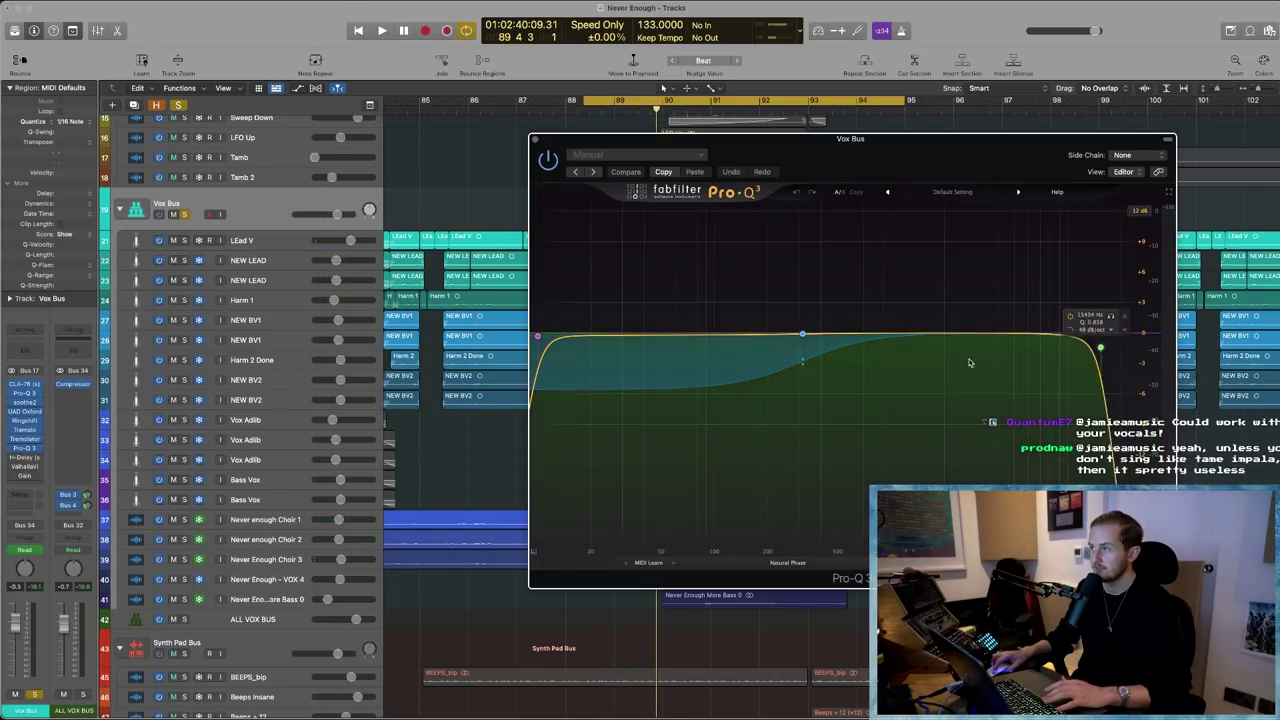
{"action": "mouse_move", "coordinate": [1150, 344]}
{"action": "left_mouse_down"}
{"action": "mouse_move", "coordinate": [1000, 343]}
{"action": "mouse_move", "coordinate": [1150, 344]}
{"action": "left_mouse_up"}
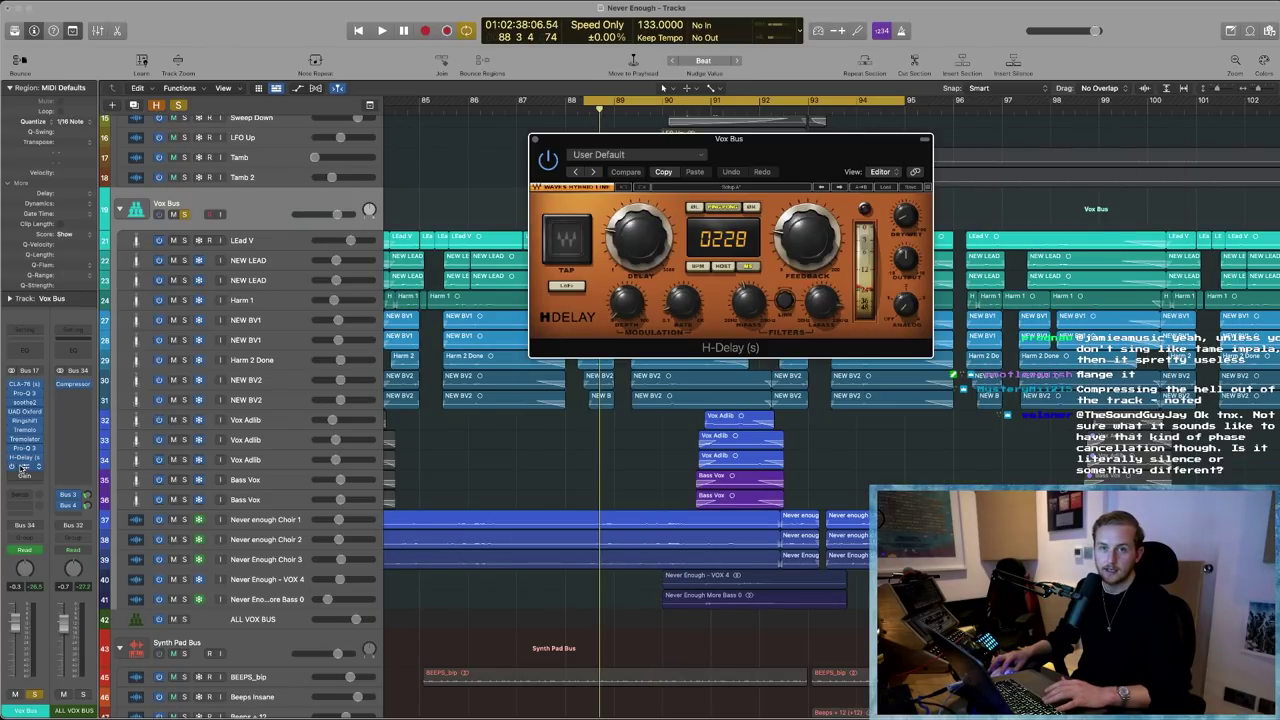
{"action": "left_click", "coordinate": [22, 466]}
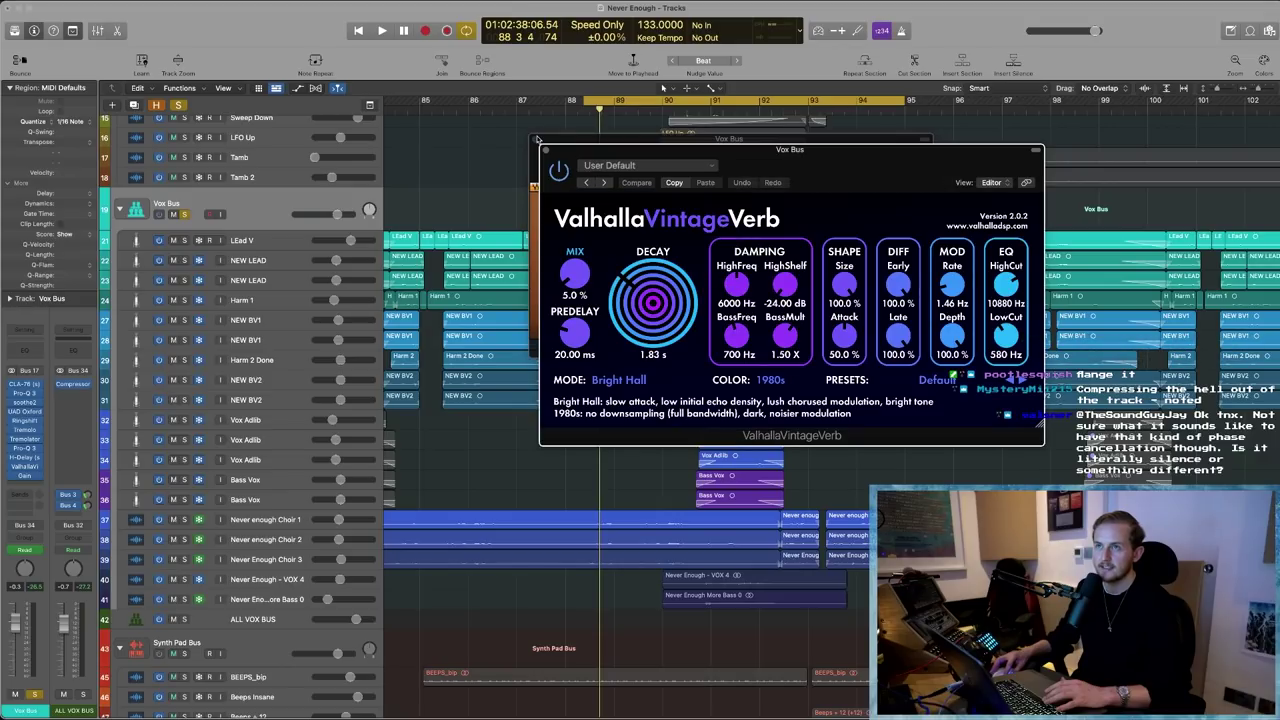
{"action": "left_click", "coordinate": [536, 139]}
{"action": "left_click", "coordinate": [547, 149]}
{"action": "left_click", "coordinate": [536, 139]}
- Open Tremolator on the Vox Bus, view Tremolo beside it for comparison, and close both windows
{"action": "left_click", "coordinate": [25, 439]}
{"action": "left_click_drag", "start_coordinate": [743, 220], "coordinate": [713, 210]}
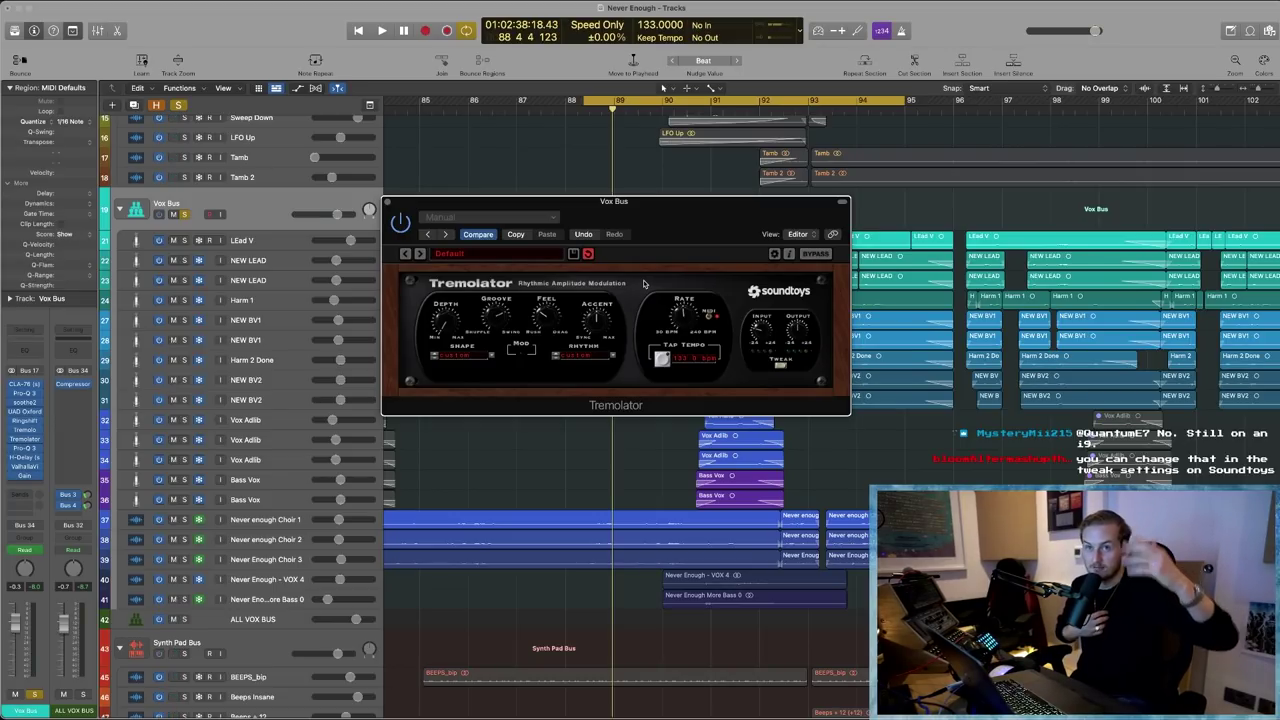
{"action": "left_click", "coordinate": [27, 430]}
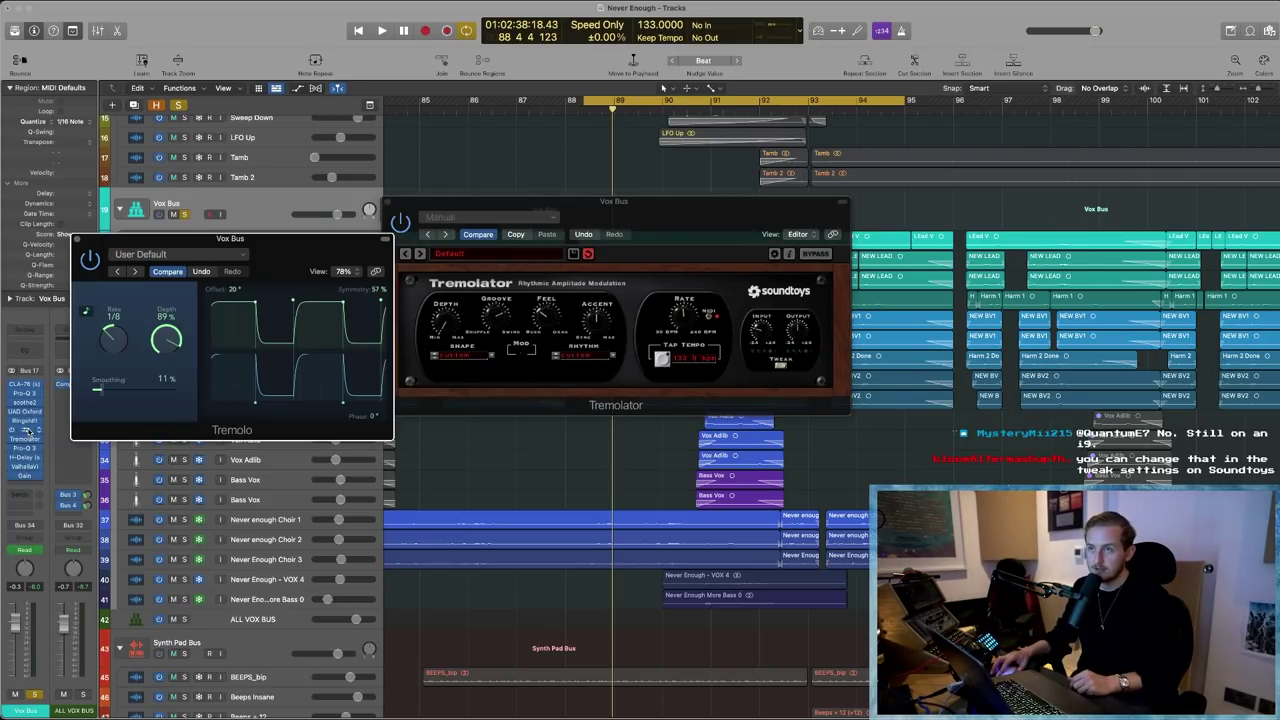
{"action": "left_click", "coordinate": [27, 430]}
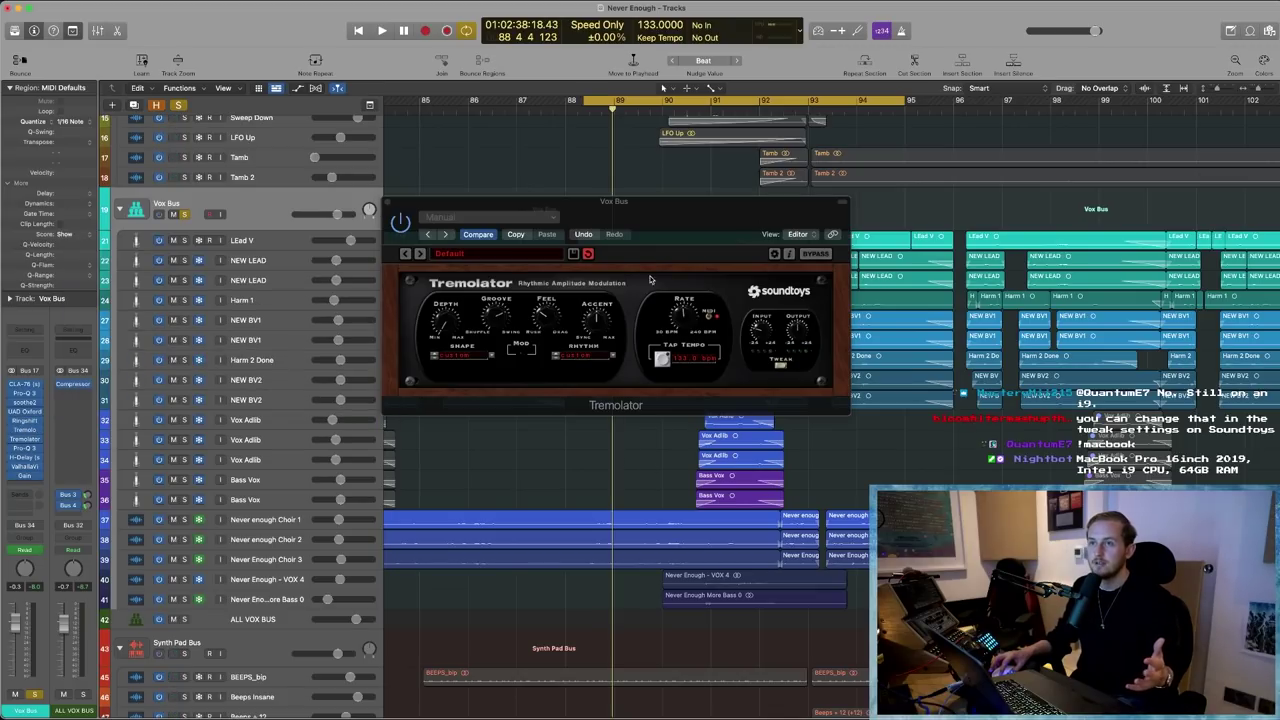
{"action": "left_click", "coordinate": [684, 267]}
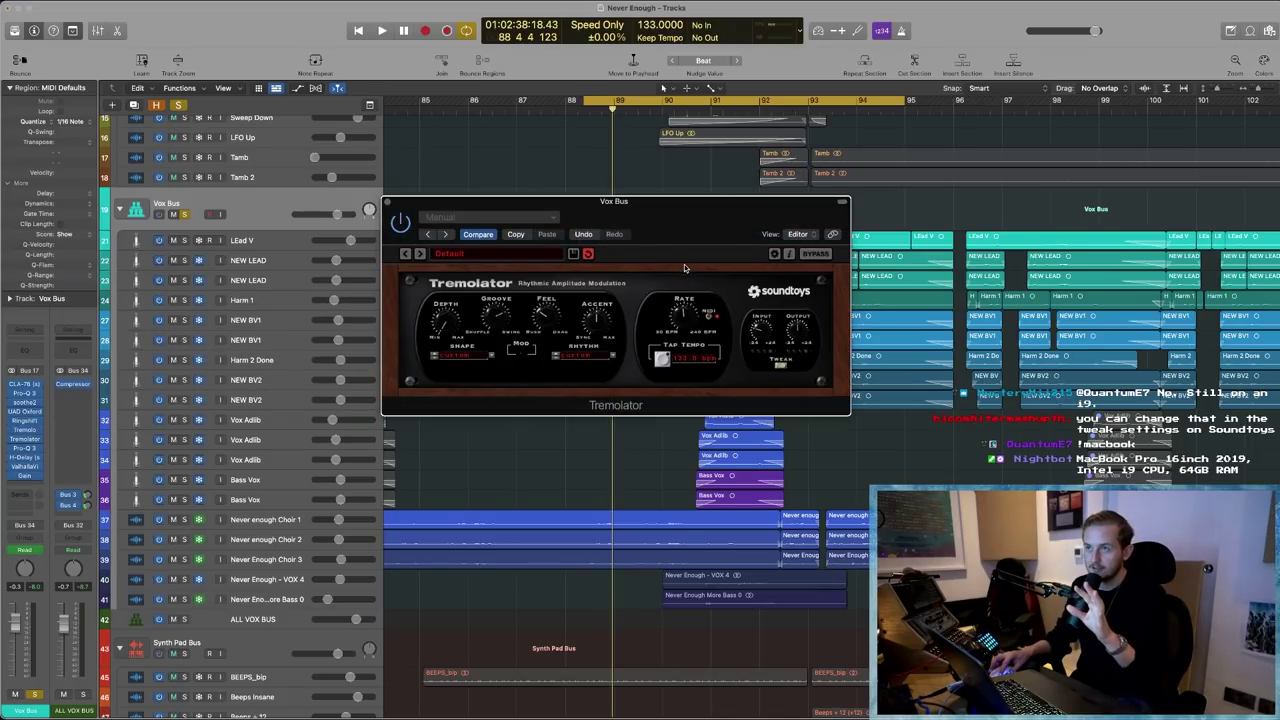
{"action": "left_click", "coordinate": [388, 203]}
- View the Vox Bus send options without assigning a bus, and look over the vocal regions in the arrangement
{"action": "scroll", "coordinate": [558, 247], "scroll_direction": "left", "scroll_amount": 3}
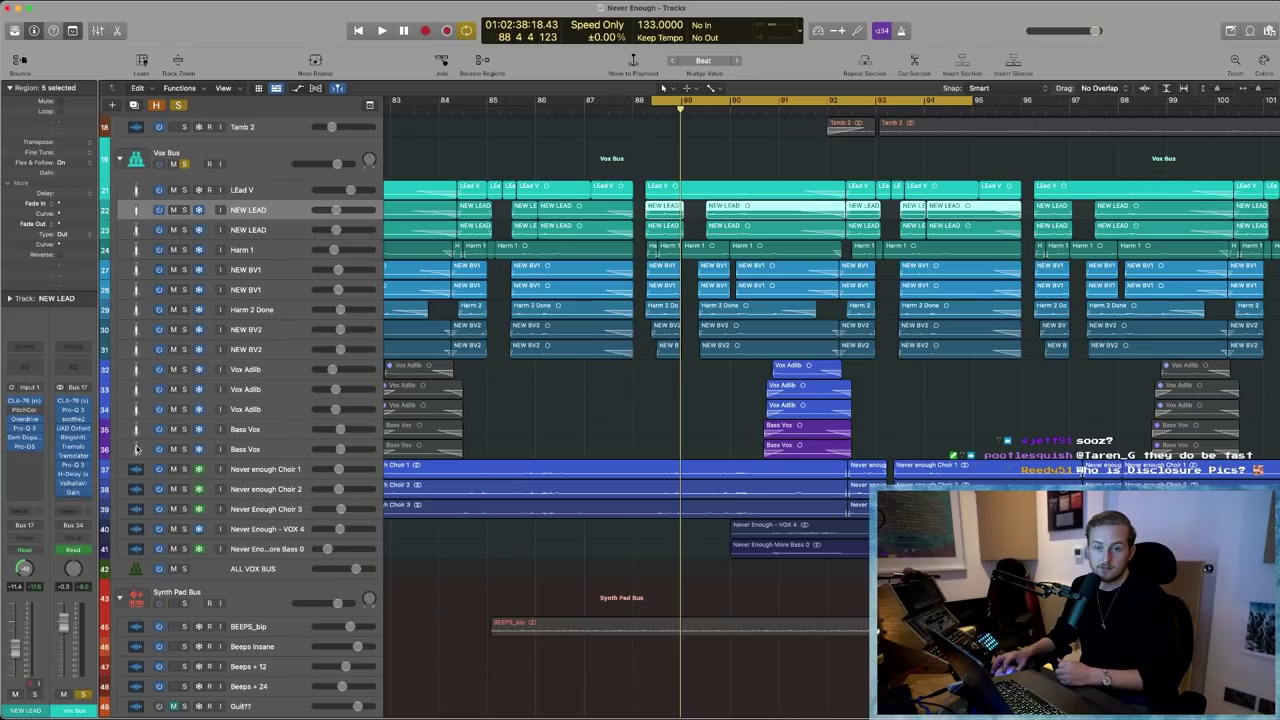
{"action": "left_click", "coordinate": [62, 510]}
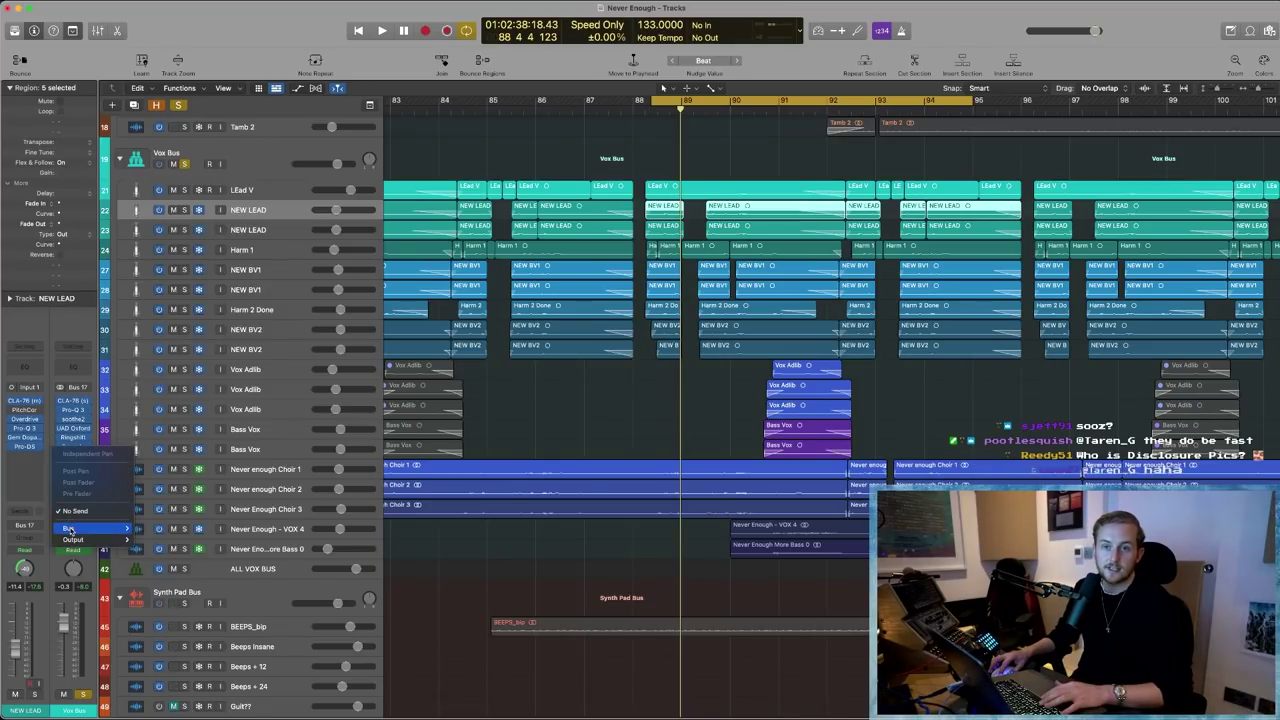
{"action": "left_click", "coordinate": [57, 334]}
{"action": "left_click", "coordinate": [566, 393]}
{"action": "scroll", "coordinate": [566, 395], "scroll_direction": "left", "scroll_amount": 2}
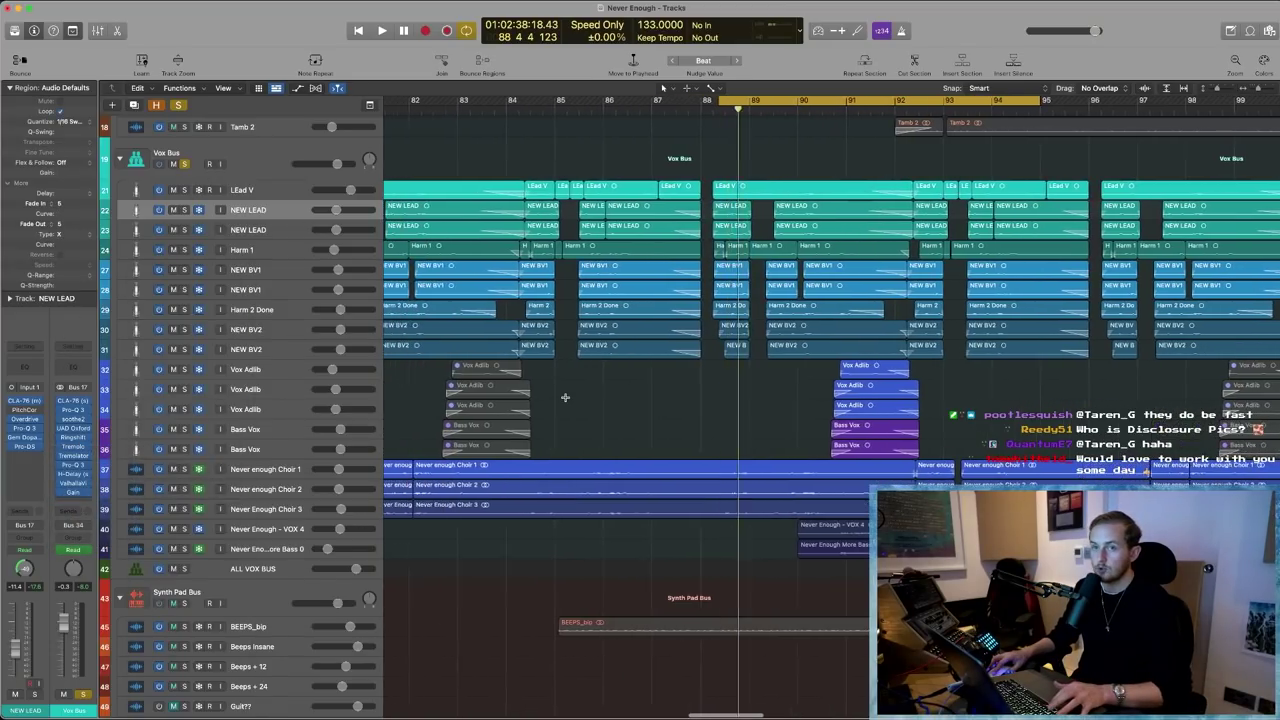
{"action": "scroll", "coordinate": [566, 397], "scroll_direction": "down", "scroll_amount": 3}
{"action": "scroll", "coordinate": [566, 397], "scroll_direction": "right", "scroll_amount": 3}
{"action": "scroll", "coordinate": [565, 397], "scroll_direction": "left", "scroll_amount": 3}
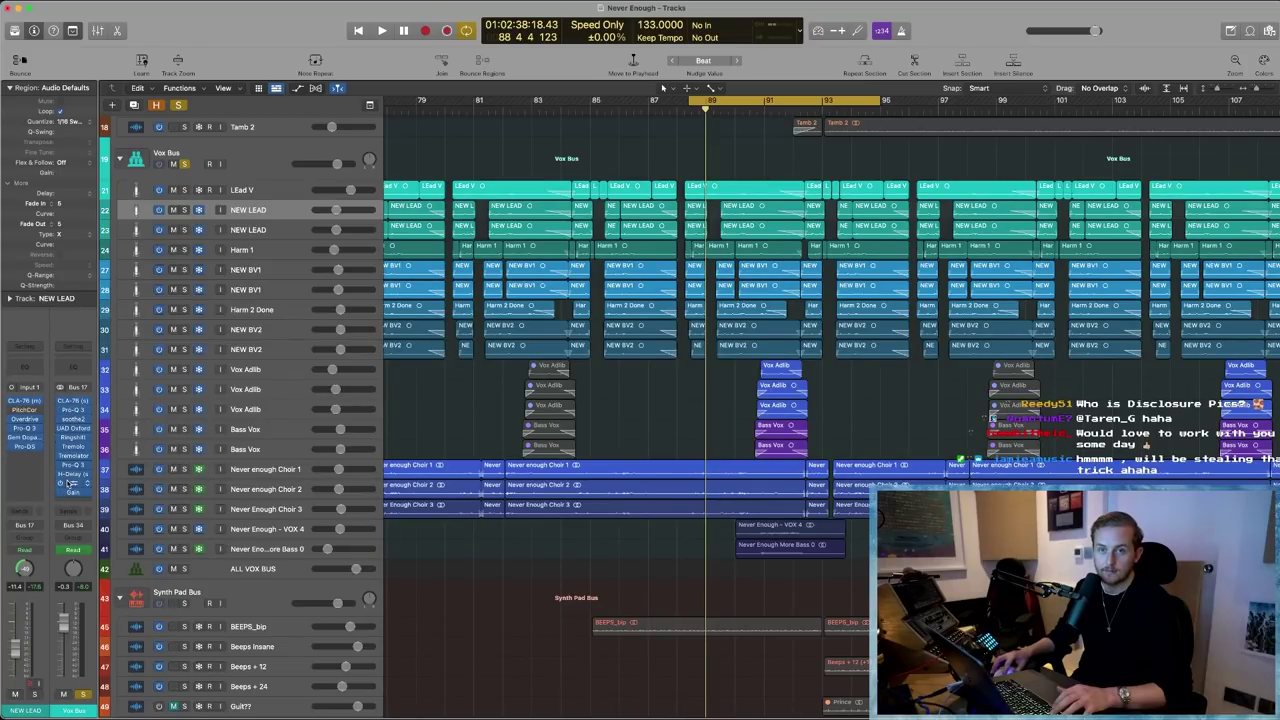
- Show the Vox Bus automation and expand all of its used lanes, sized so they can be viewed together
{"action": "left_click", "coordinate": [136, 166]}
{"action": "key", "text": "a"}
{"action": "key", "text": "super+Down"}
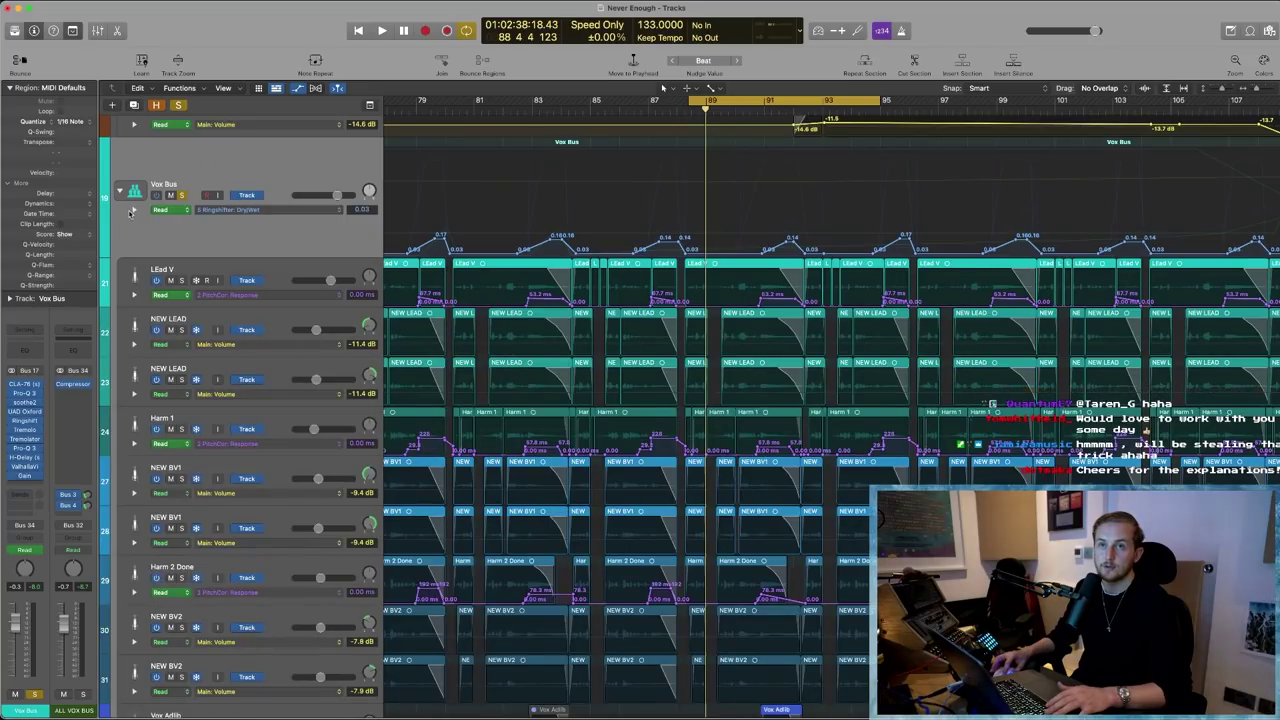
{"action": "left_click", "coordinate": [133, 211]}
{"action": "left_click", "coordinate": [240, 209]}
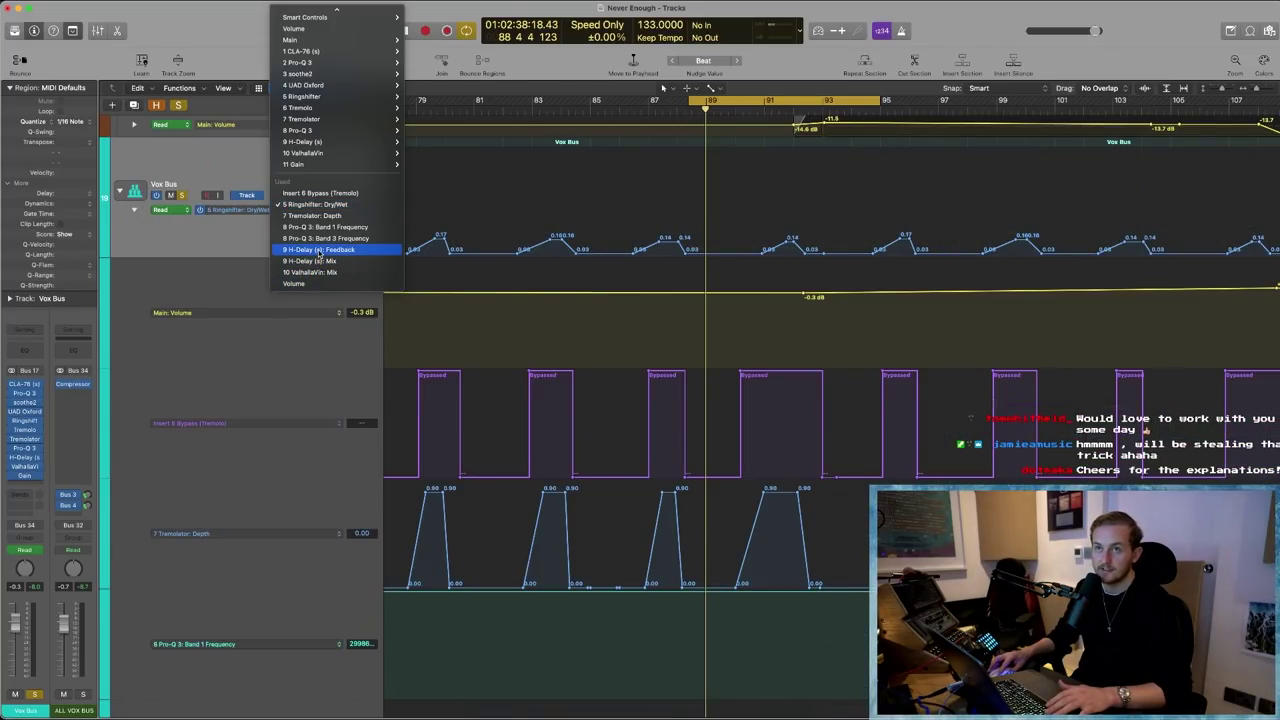
{"action": "left_click", "coordinate": [264, 243]}
{"action": "scroll", "coordinate": [434, 360], "scroll_direction": "down", "scroll_amount": 3}
{"action": "scroll", "coordinate": [439, 360], "scroll_direction": "down", "scroll_amount": 5}
{"action": "scroll", "coordinate": [439, 361], "scroll_direction": "up", "scroll_amount": 1}
{"action": "key", "text": "super+Up"}
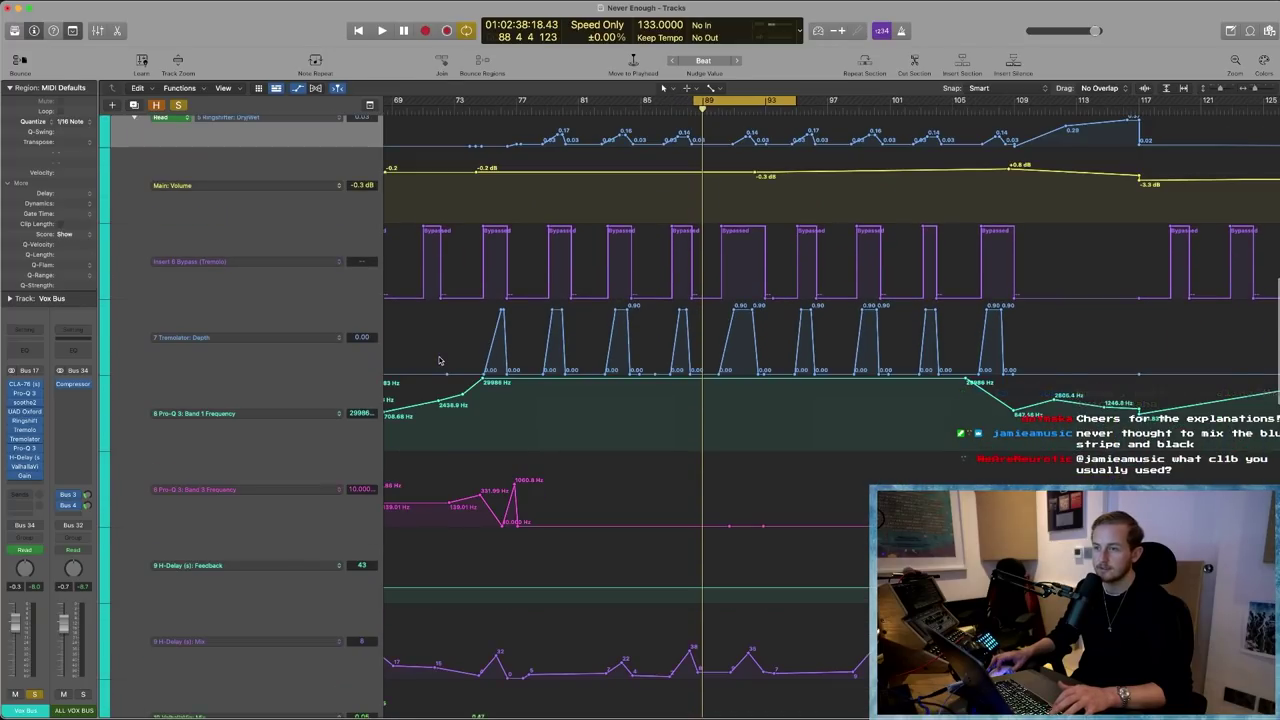
- Play from bar 65 while examining the Vox Bus Pro-Q 3 frequency, H-Delay mix and ValhallaVintageVerb mix automation
{"action": "scroll", "coordinate": [514, 443], "scroll_direction": "down", "scroll_amount": 4}
{"action": "scroll", "coordinate": [514, 443], "scroll_direction": "left", "scroll_amount": 6}
{"action": "key", "text": "shift+comma"}
{"action": "key", "text": "shift+comma"}
{"action": "key", "text": "shift+comma"}
{"action": "scroll", "coordinate": [421, 310], "scroll_direction": "right", "scroll_amount": 1}
{"action": "scroll", "coordinate": [237, 270], "scroll_direction": "up", "scroll_amount": 4}
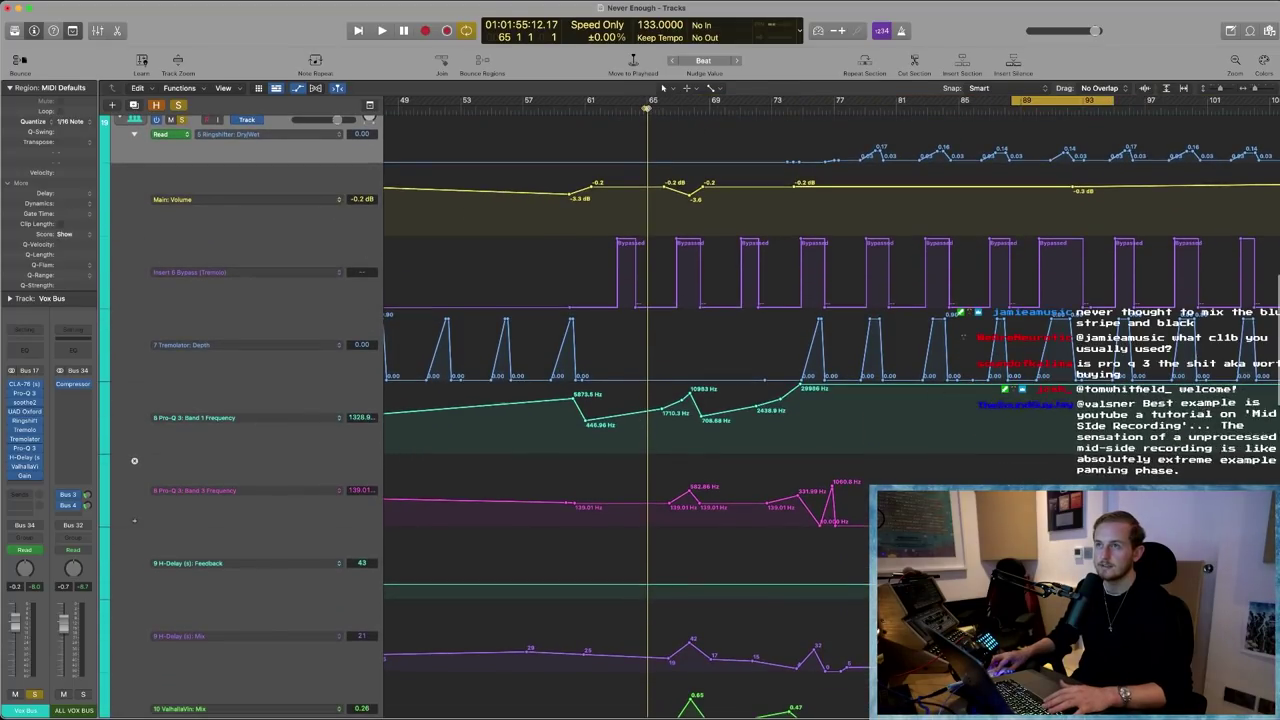
{"action": "scroll", "coordinate": [697, 528], "scroll_direction": "down", "scroll_amount": 3}
{"action": "key", "text": "space"}
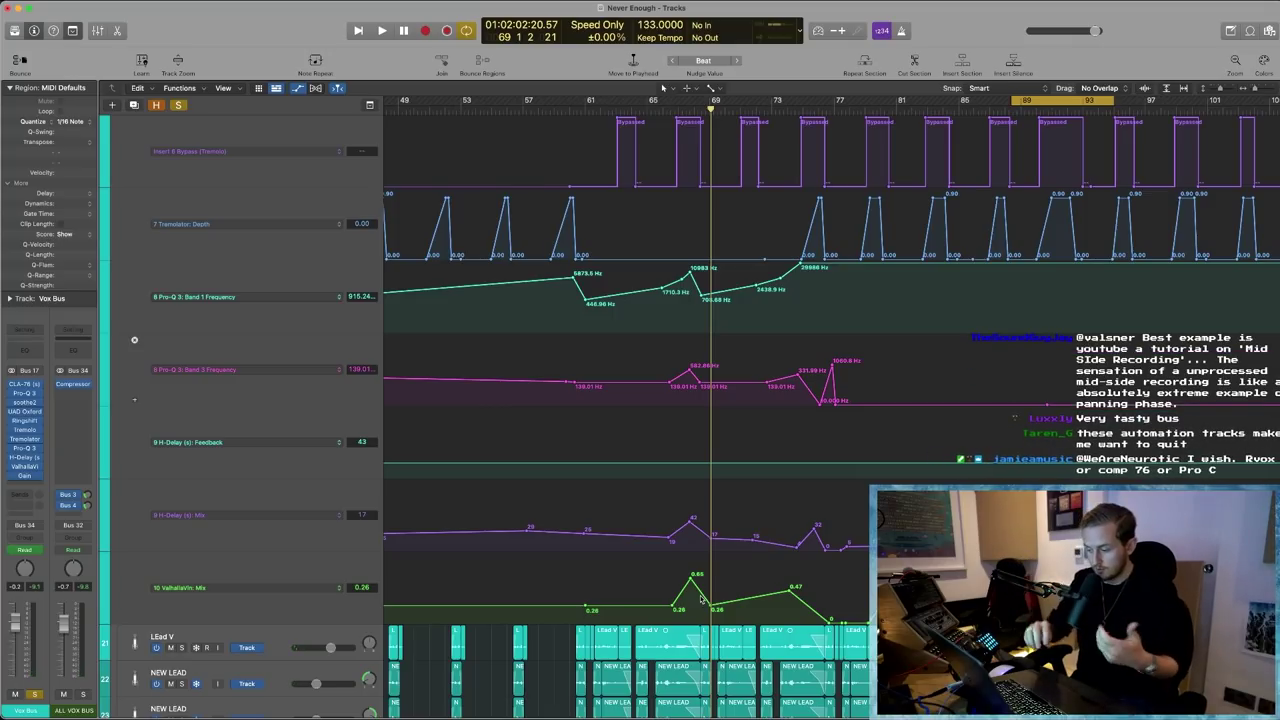
{"action": "scroll", "coordinate": [795, 457], "scroll_direction": "up", "scroll_amount": 3}
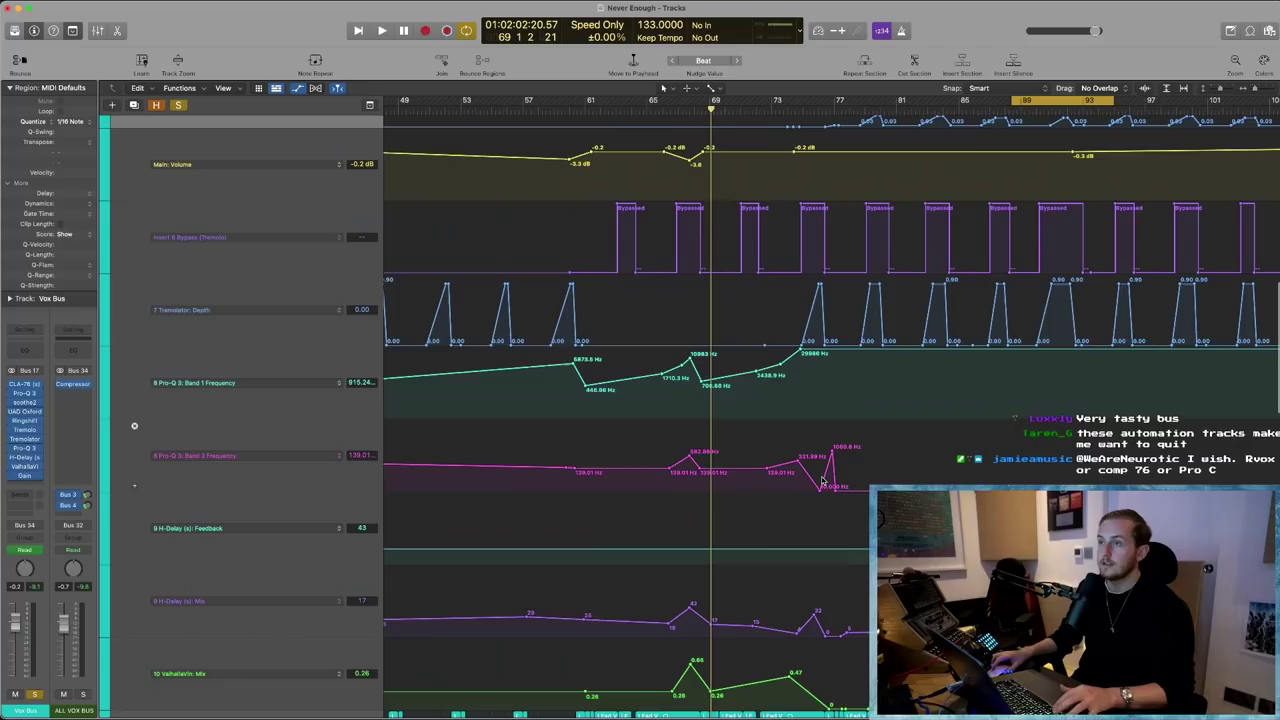
- Look over the Vox Bus automation lanes through the rest of the song and back towards the middle section
{"action": "scroll", "coordinate": [700, 500], "scroll_direction": "right", "scroll_amount": 5}
{"action": "scroll", "coordinate": [527, 628], "scroll_direction": "right", "scroll_amount": 10}
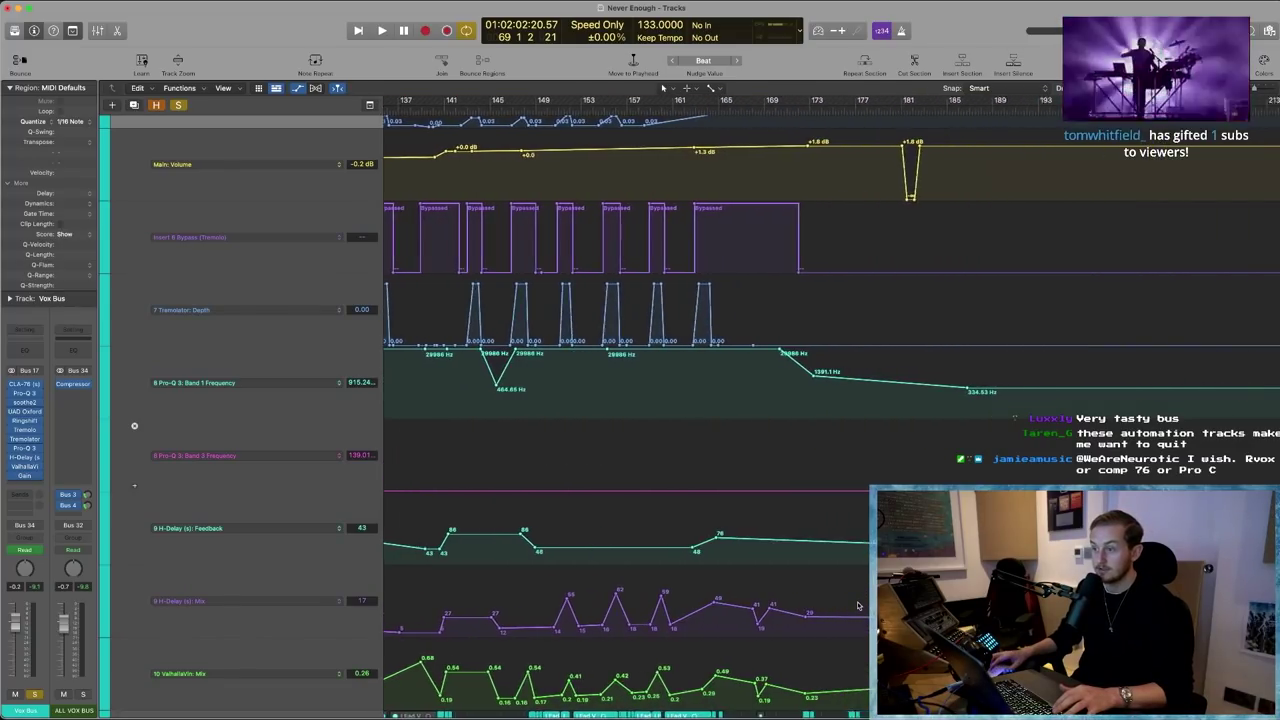
{"action": "scroll", "coordinate": [857, 605], "scroll_direction": "left", "scroll_amount": 5}
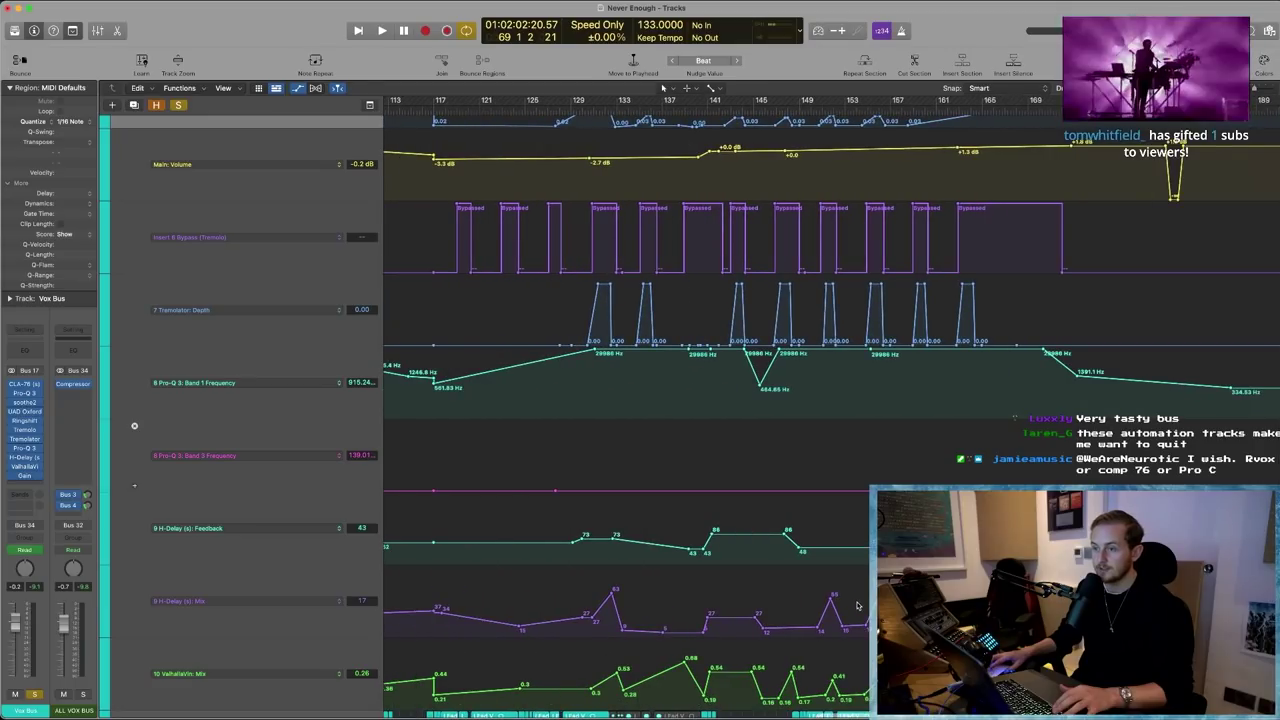
{"action": "scroll", "coordinate": [857, 605], "scroll_direction": "left", "scroll_amount": 4}
- Show the BEEPS_bip automation lanes and replay the passage before bar 37, studying the H-Delay and ValhallaVintageVerb moves
{"action": "scroll", "coordinate": [857, 605], "scroll_direction": "up", "scroll_amount": 6}
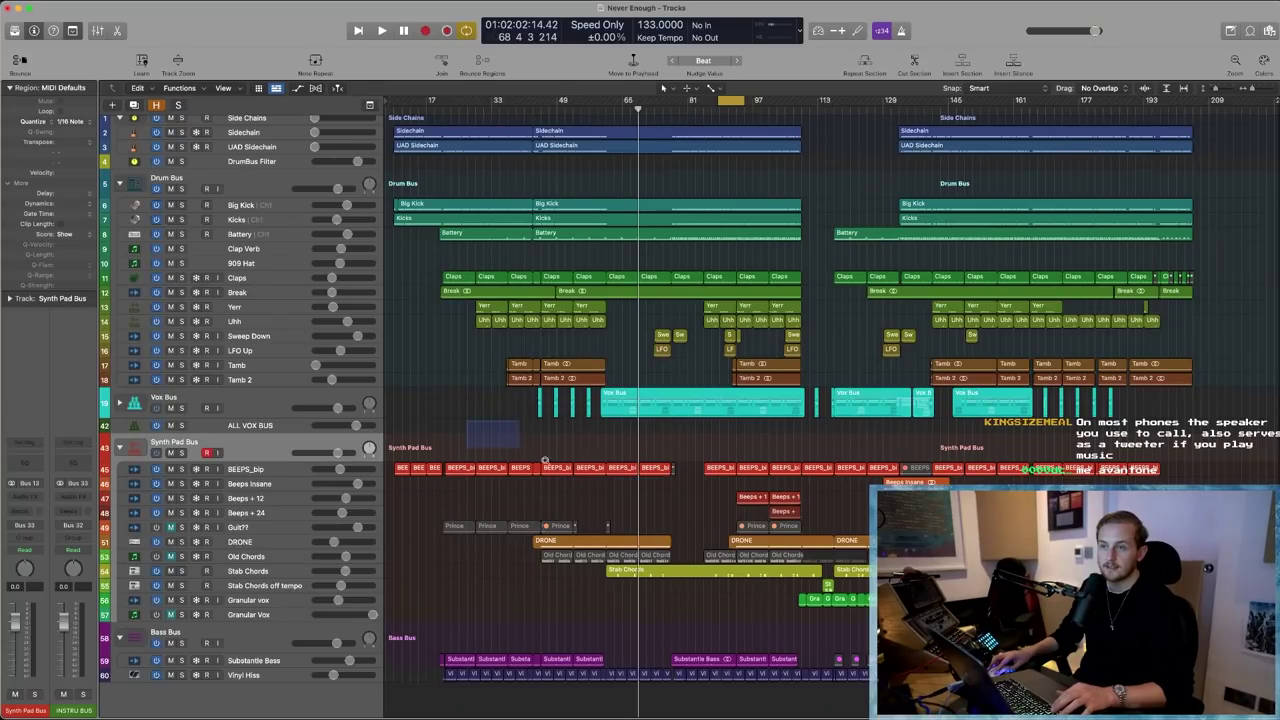
{"action": "key", "text": "z"}
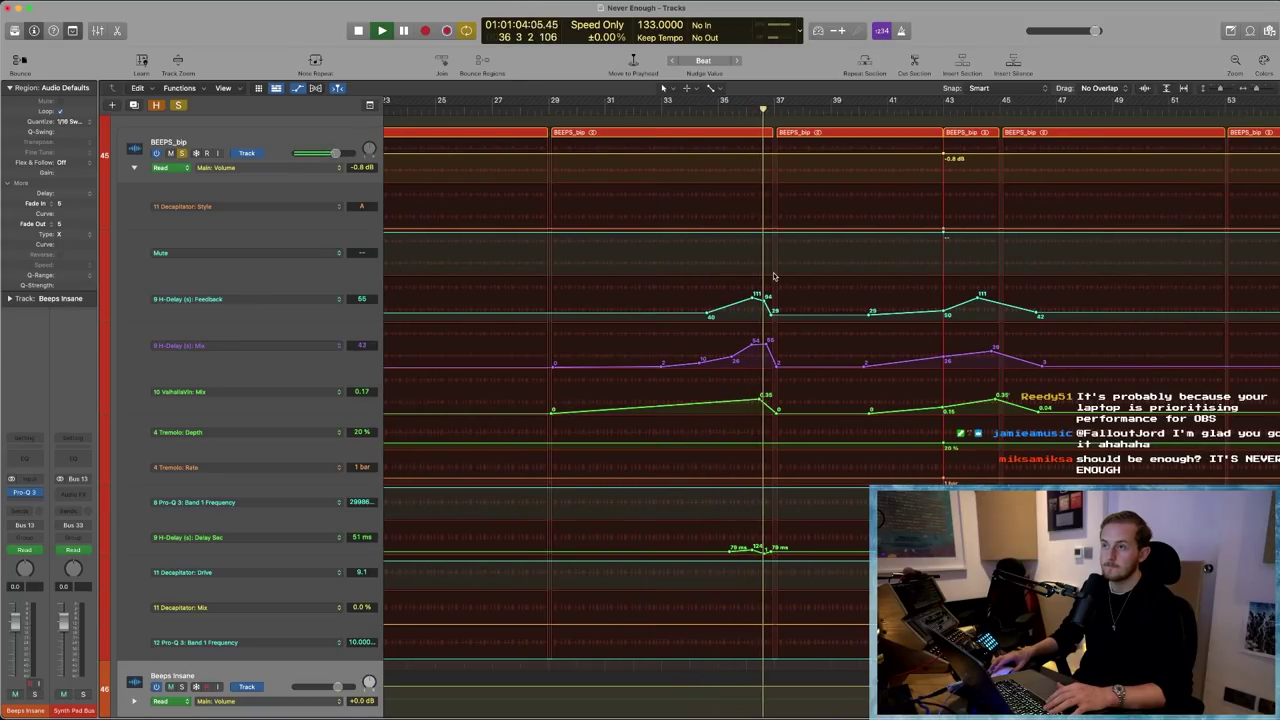
{"action": "key", "text": "space"}
{"action": "scroll", "coordinate": [900, 285], "scroll_direction": "right", "scroll_amount": 5}
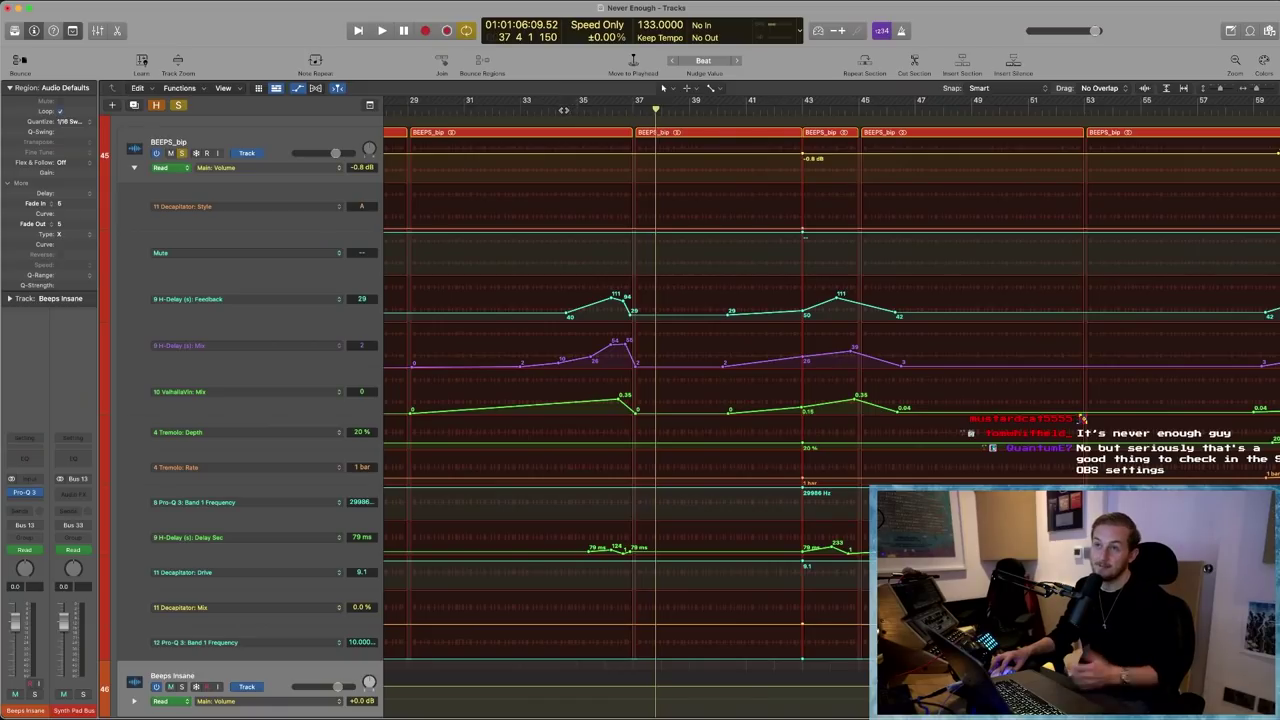
{"action": "left_click", "coordinate": [563, 110]}
{"action": "key", "text": "space"}
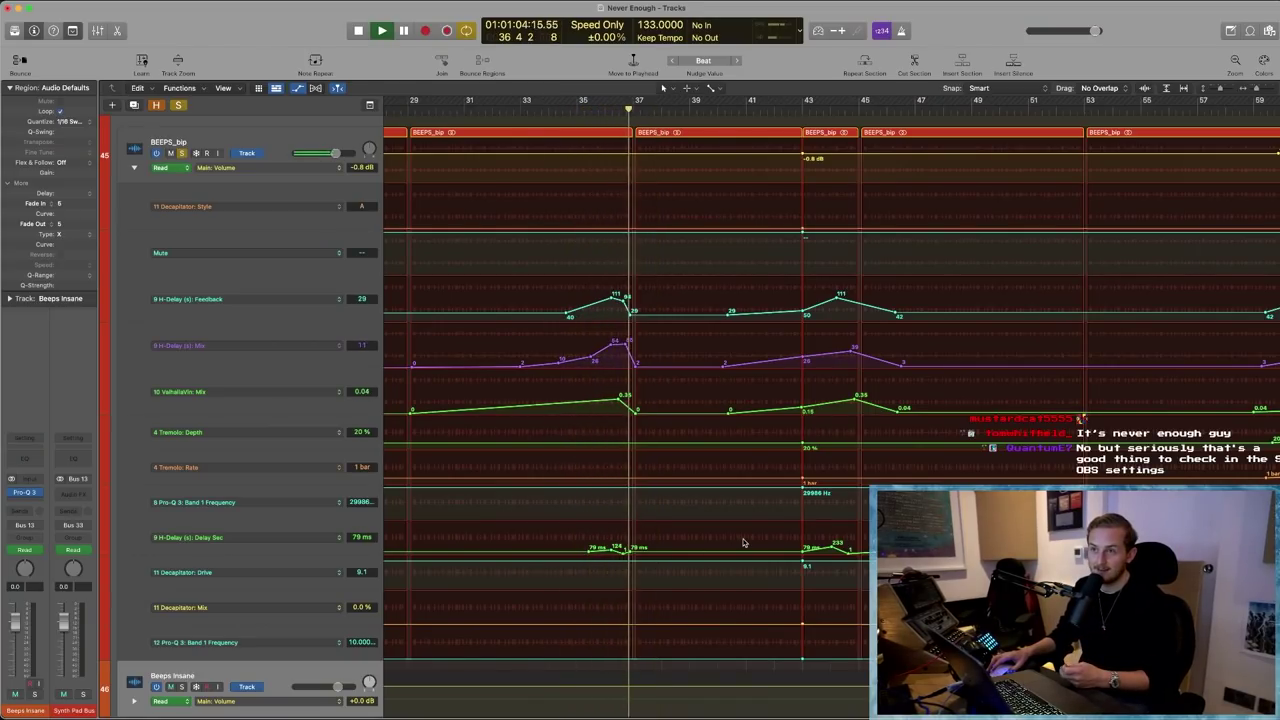
- Examine the BEEPS_bip automation from bar 43 through the second half, playing from about bar 109, and dismiss the overload alert
{"action": "scroll", "coordinate": [762, 472], "scroll_direction": "right", "scroll_amount": 5}
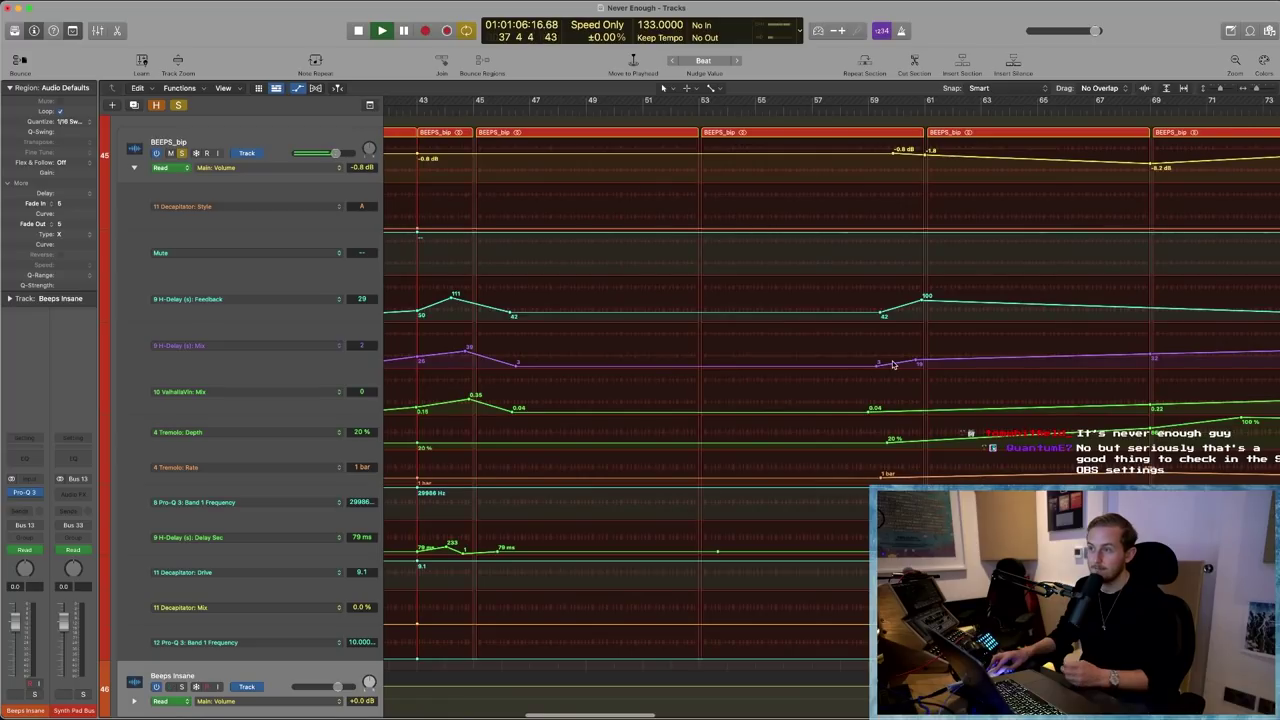
{"action": "scroll", "coordinate": [893, 365], "scroll_direction": "right", "scroll_amount": 3}
{"action": "key", "text": "space"}
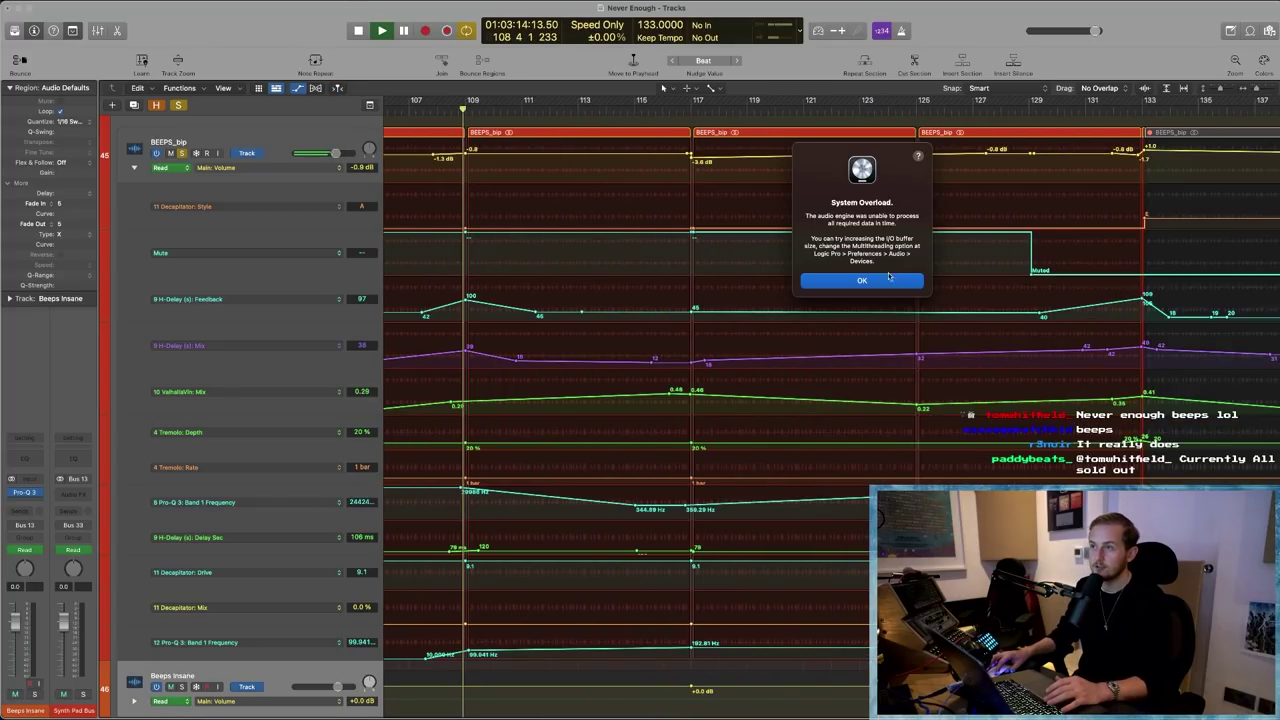
{"action": "key", "text": "Return"}
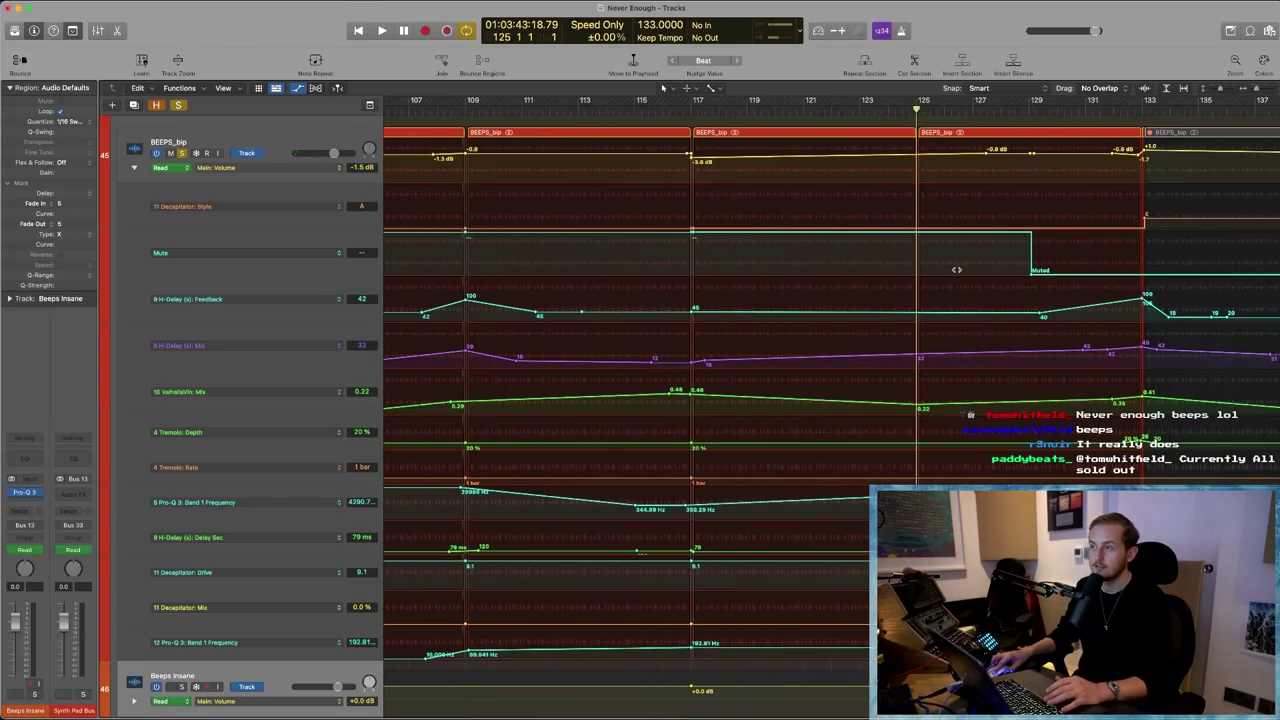
- Play from bar 125, solo the Beeps Insane track, and audition its region in a cycle around bars 128 to 133
{"action": "scroll", "coordinate": [956, 262], "scroll_direction": "down", "scroll_amount": 3}
{"action": "key", "text": "space"}
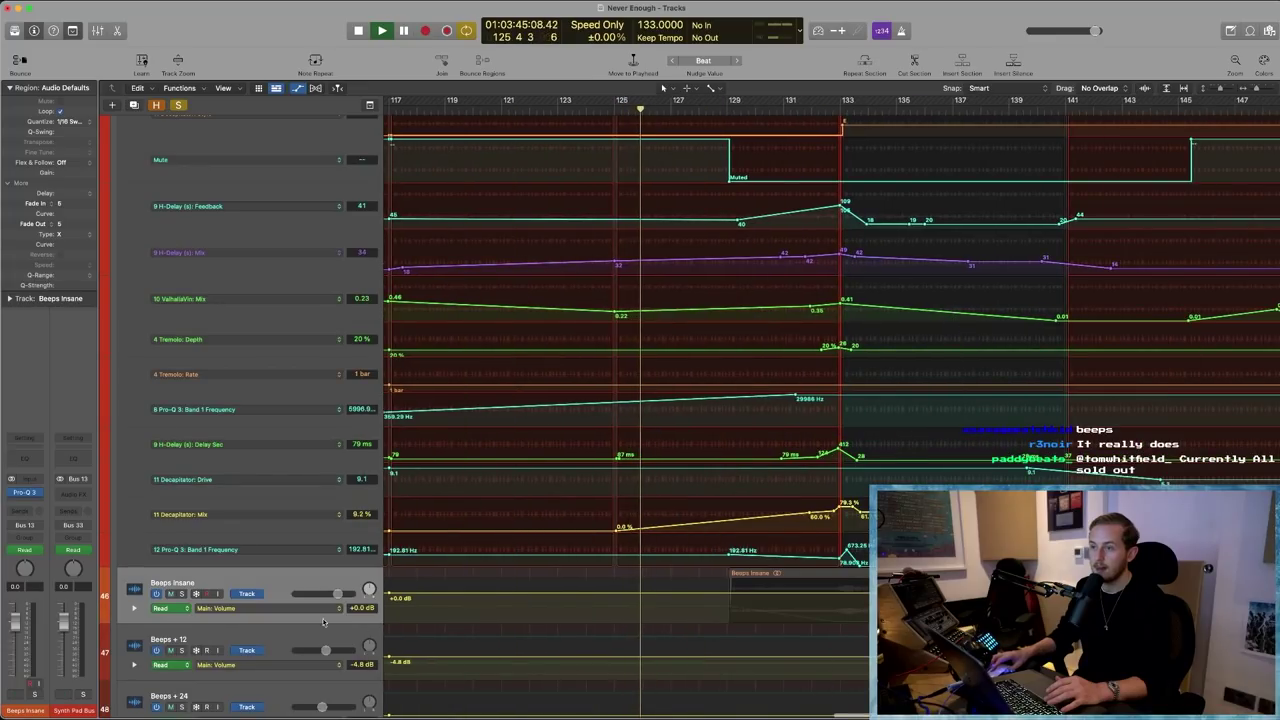
{"action": "left_click", "coordinate": [181, 593]}
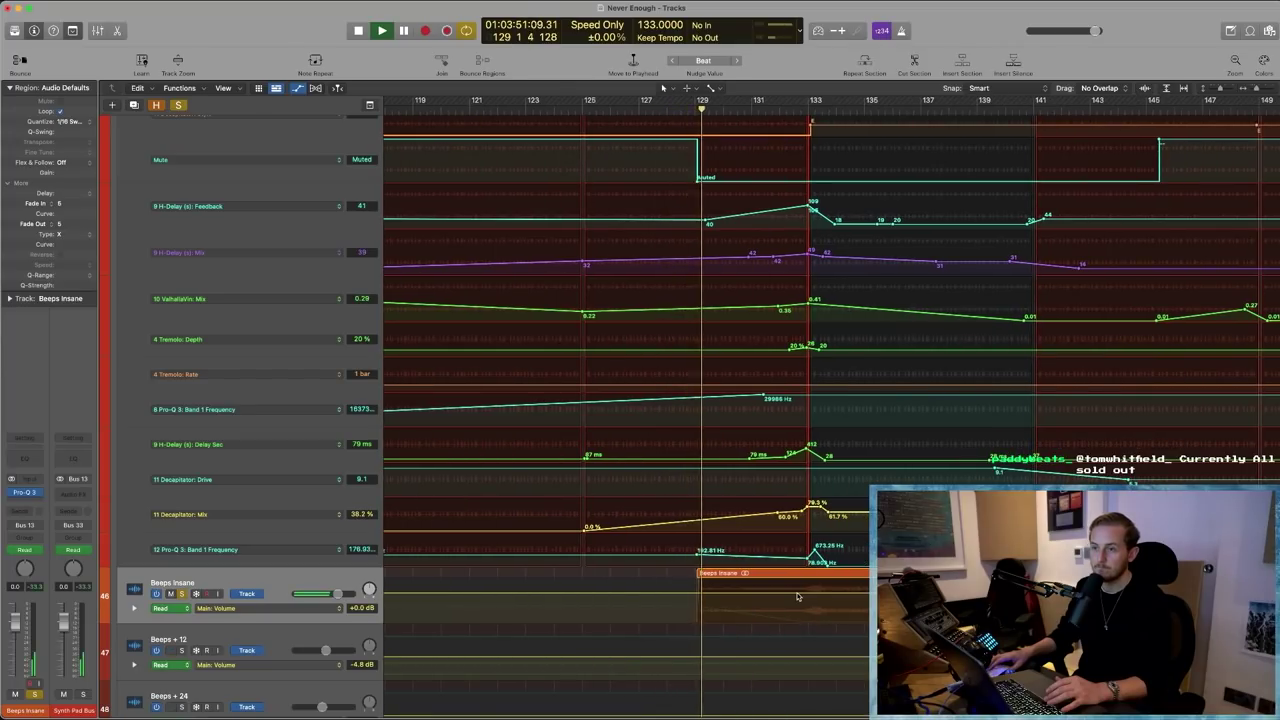
{"action": "left_click", "coordinate": [864, 283]}
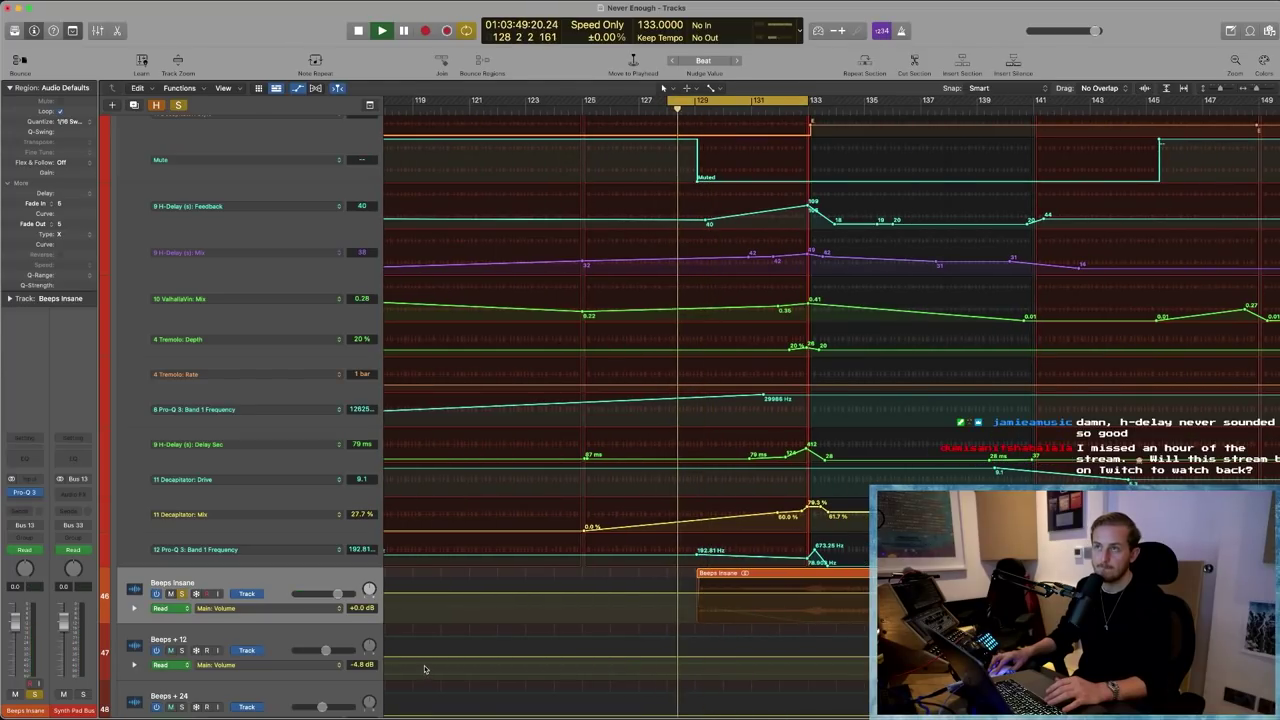
{"action": "scroll", "coordinate": [614, 658], "scroll_direction": "down", "scroll_amount": 2}
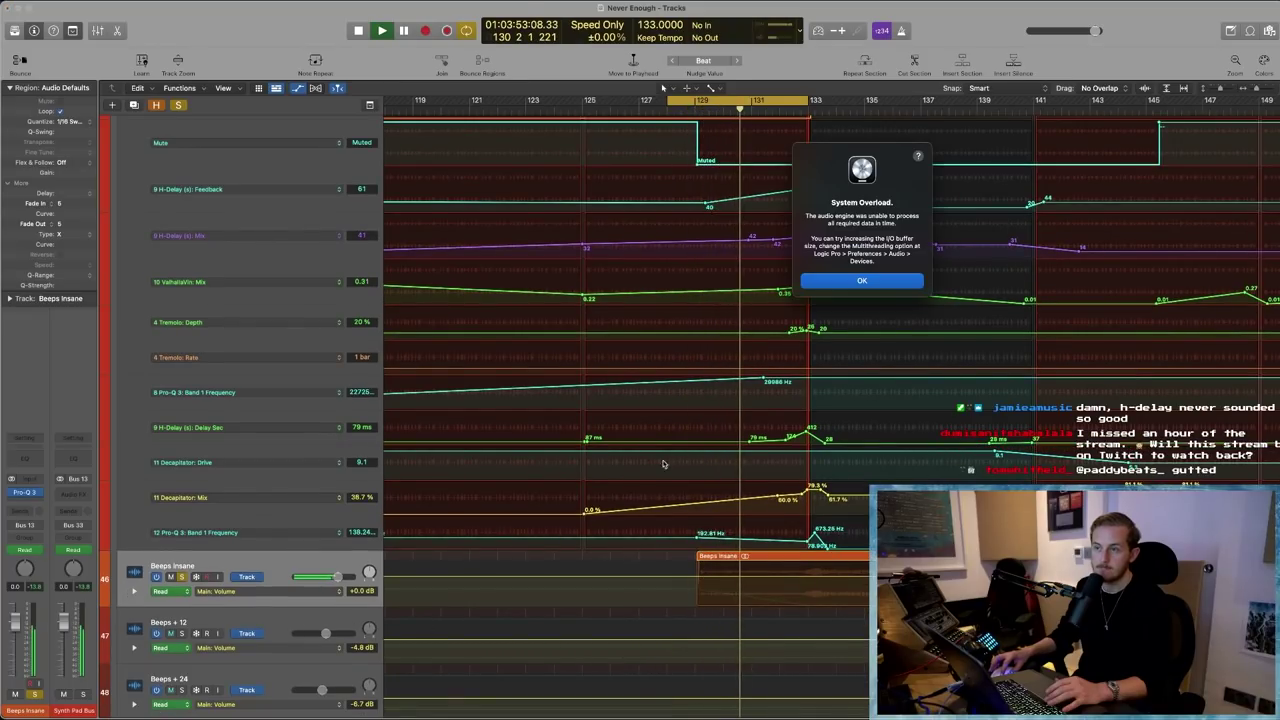
{"action": "key", "text": "Return"}
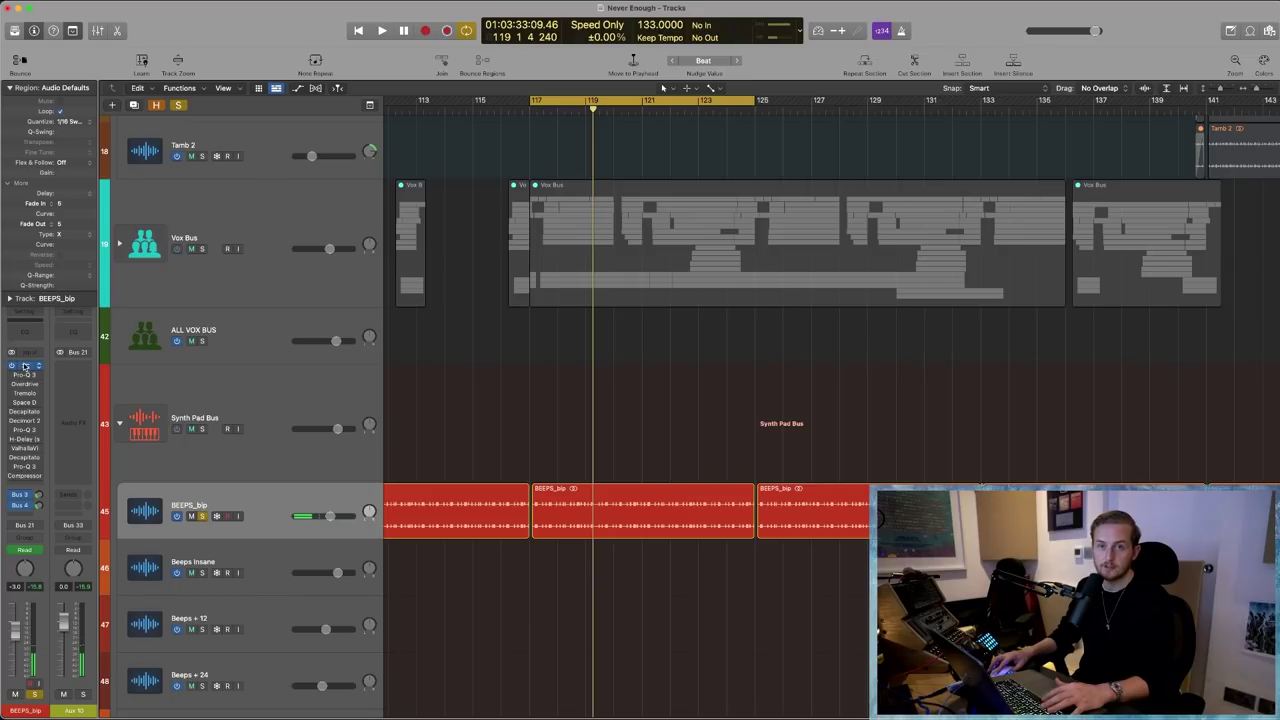
- Enable the Compressor and first Pro-Q 3 on BEEPS_bip, viewing and auditioning each over bars 117 to 125
{"action": "key", "text": "space"}
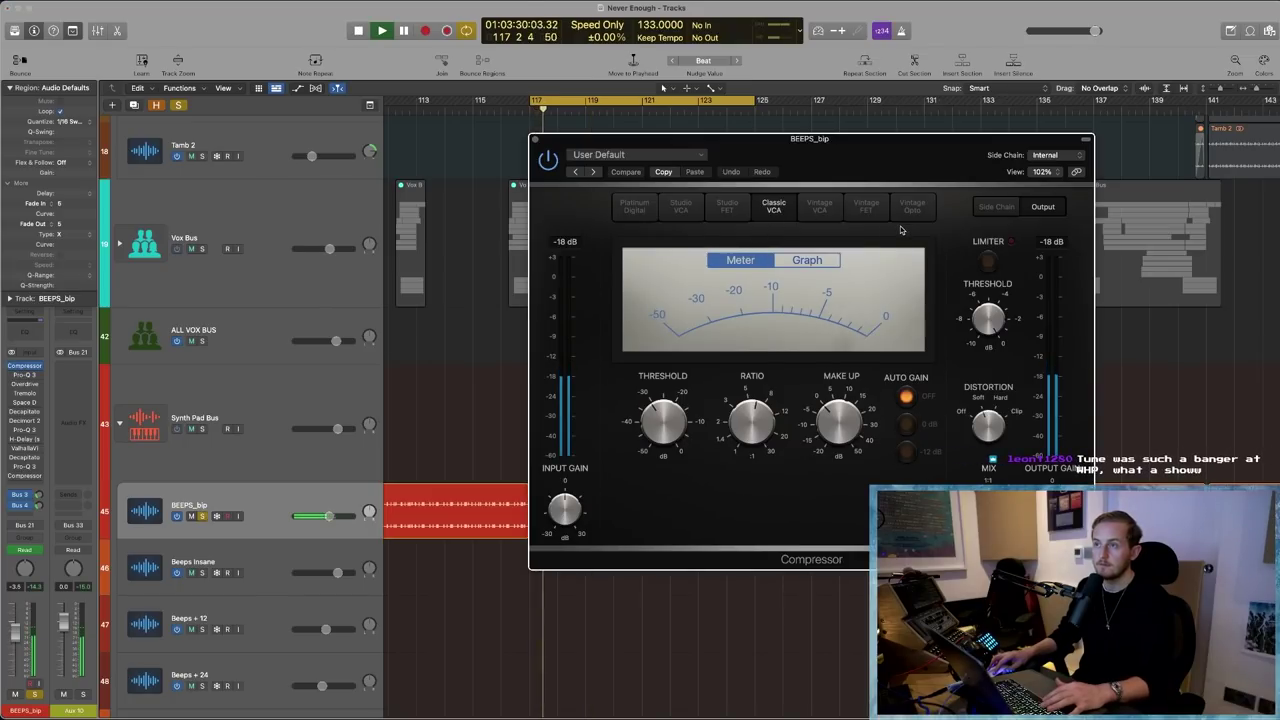
{"action": "left_click", "coordinate": [534, 141]}
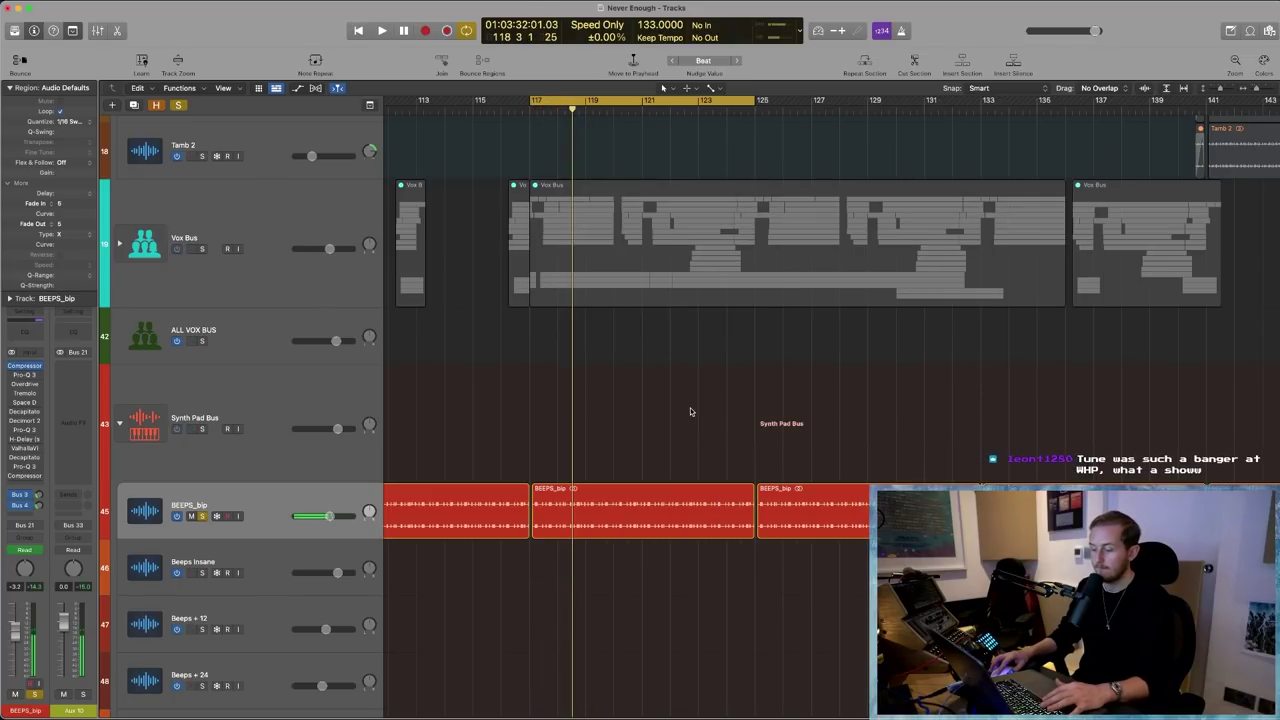
{"action": "left_click", "coordinate": [25, 376]}
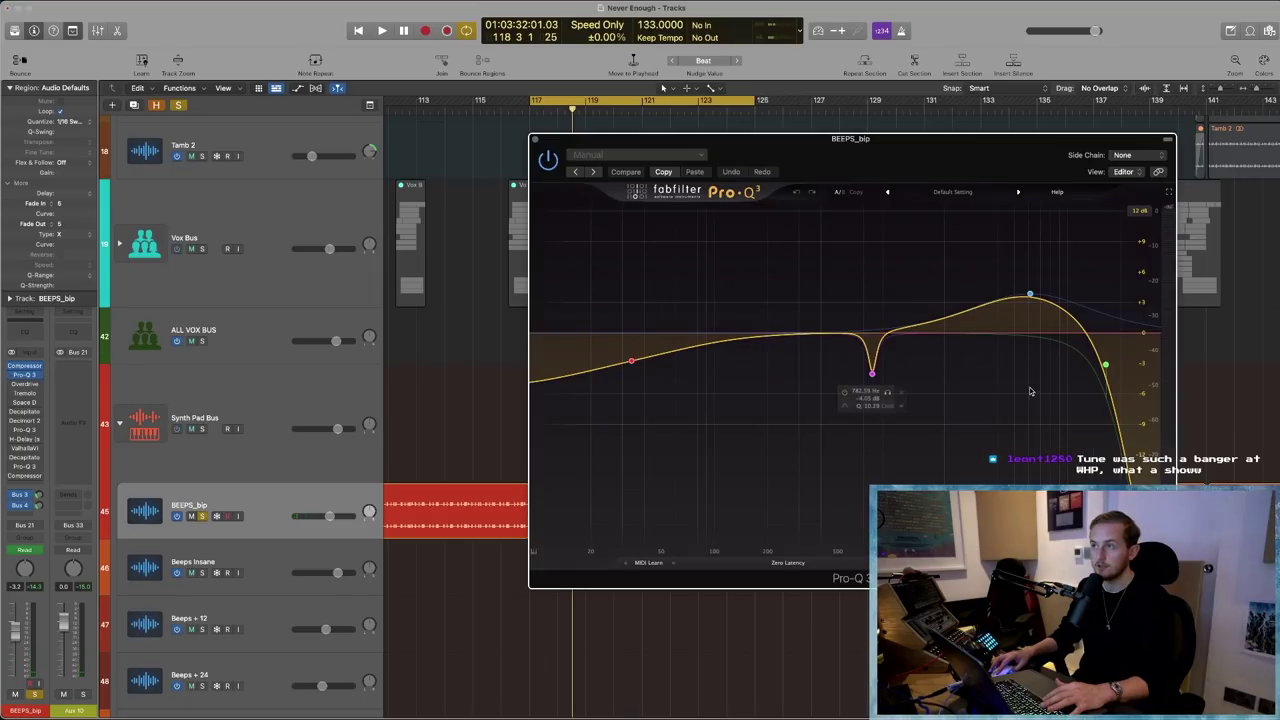
{"action": "key", "text": "space"}
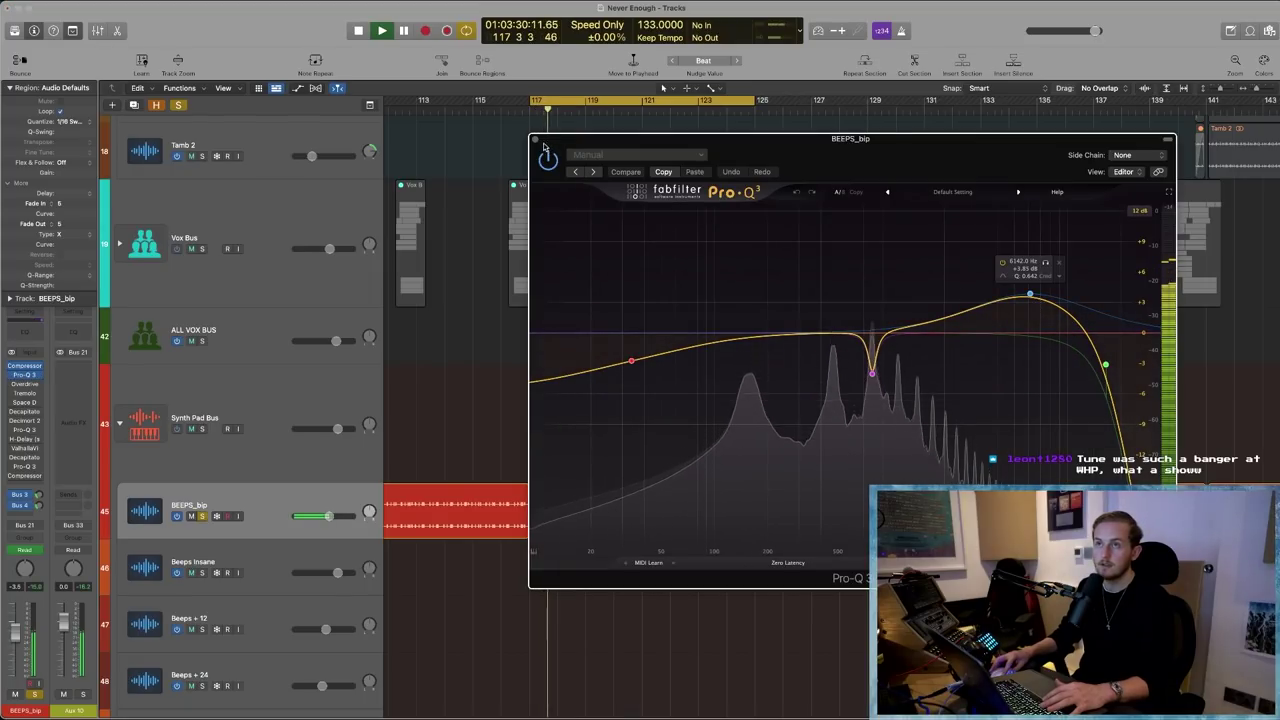
{"action": "left_click", "coordinate": [534, 141]}
{"action": "key", "text": "space"}
- Audition the BEEPS_bip Overdrive during cycle playback, close it, and enable Tremolo, Space D and the first Decapitator
{"action": "left_click", "coordinate": [25, 384]}
{"action": "key", "text": "space"}
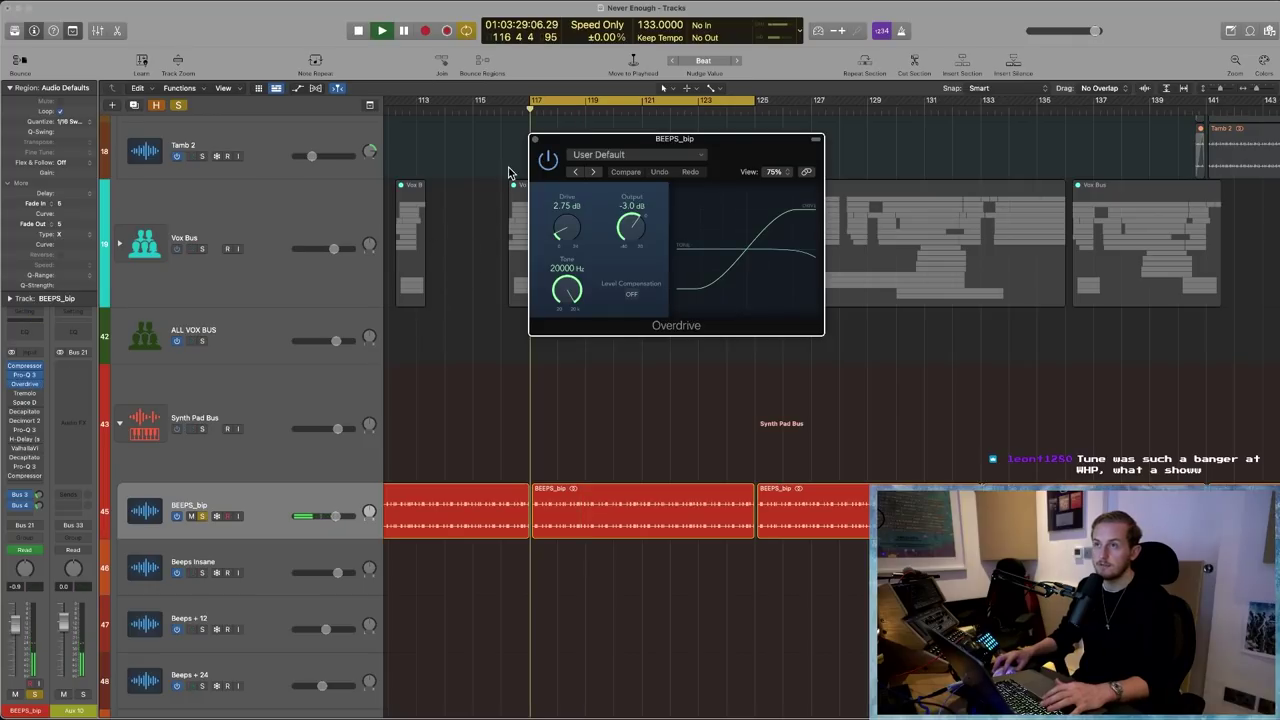
{"action": "left_click", "coordinate": [535, 141]}
{"action": "key", "text": "space"}
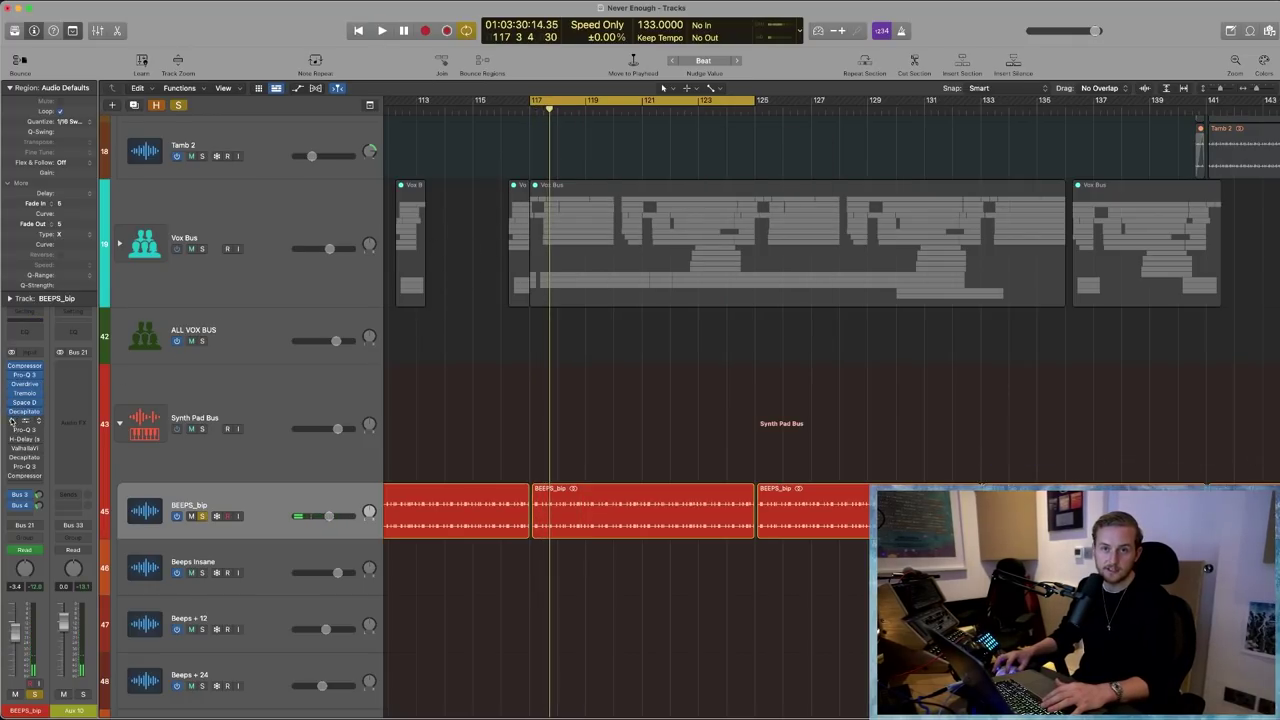
- Try a different Mix level on the first BEEPS_bip Decapitator during playback and restore its stored setting
{"action": "left_click", "coordinate": [24, 411]}
{"action": "key", "text": "space"}
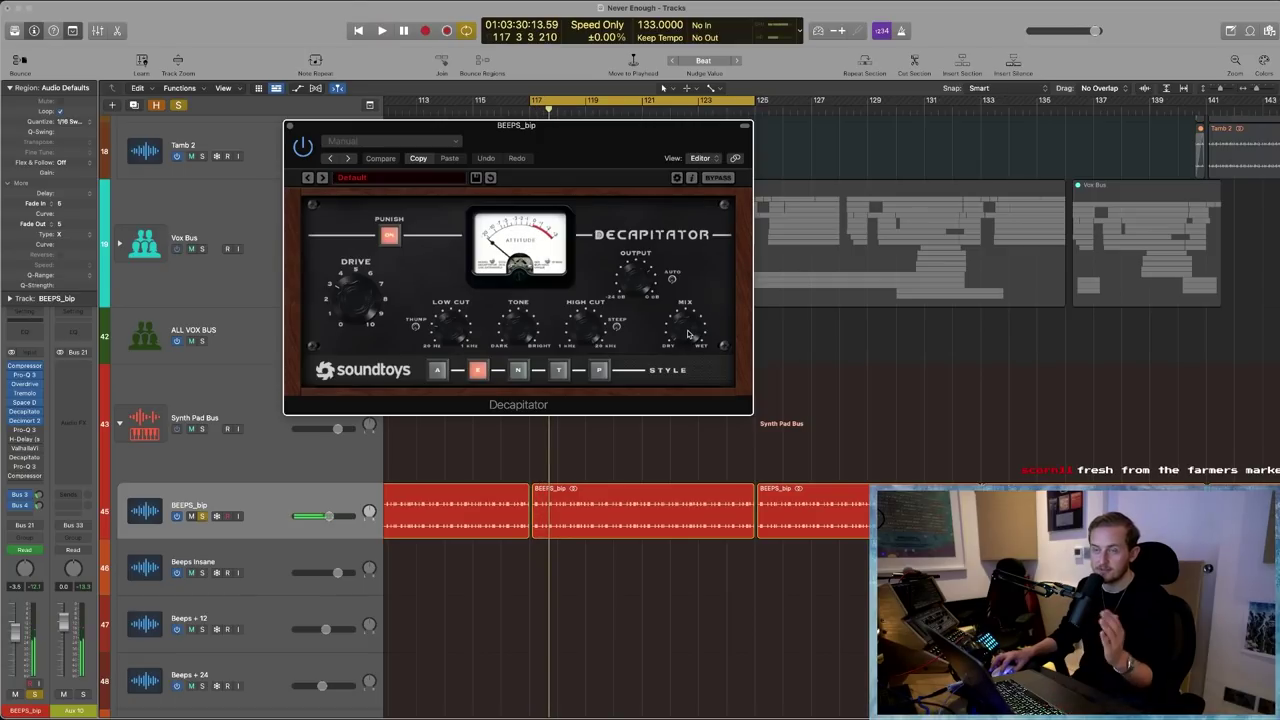
{"action": "left_click_drag", "start_coordinate": [688, 334], "coordinate": [690, 290]}
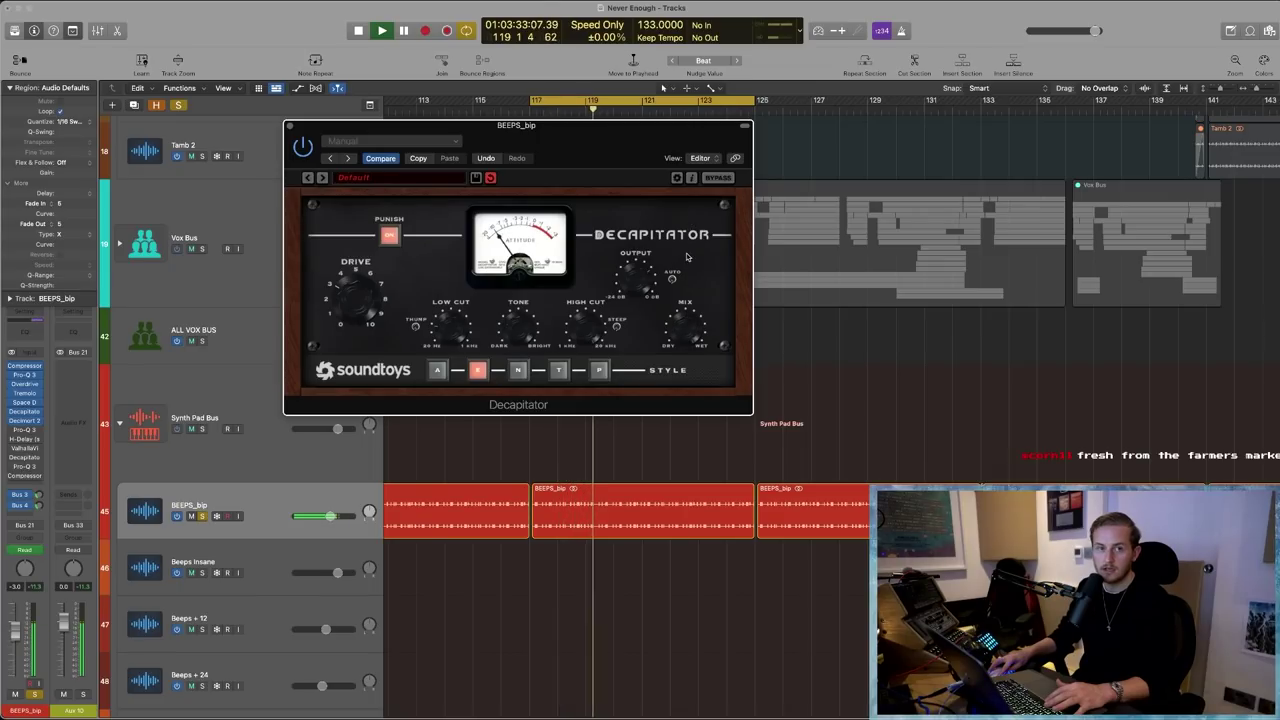
{"action": "key", "text": "space"}
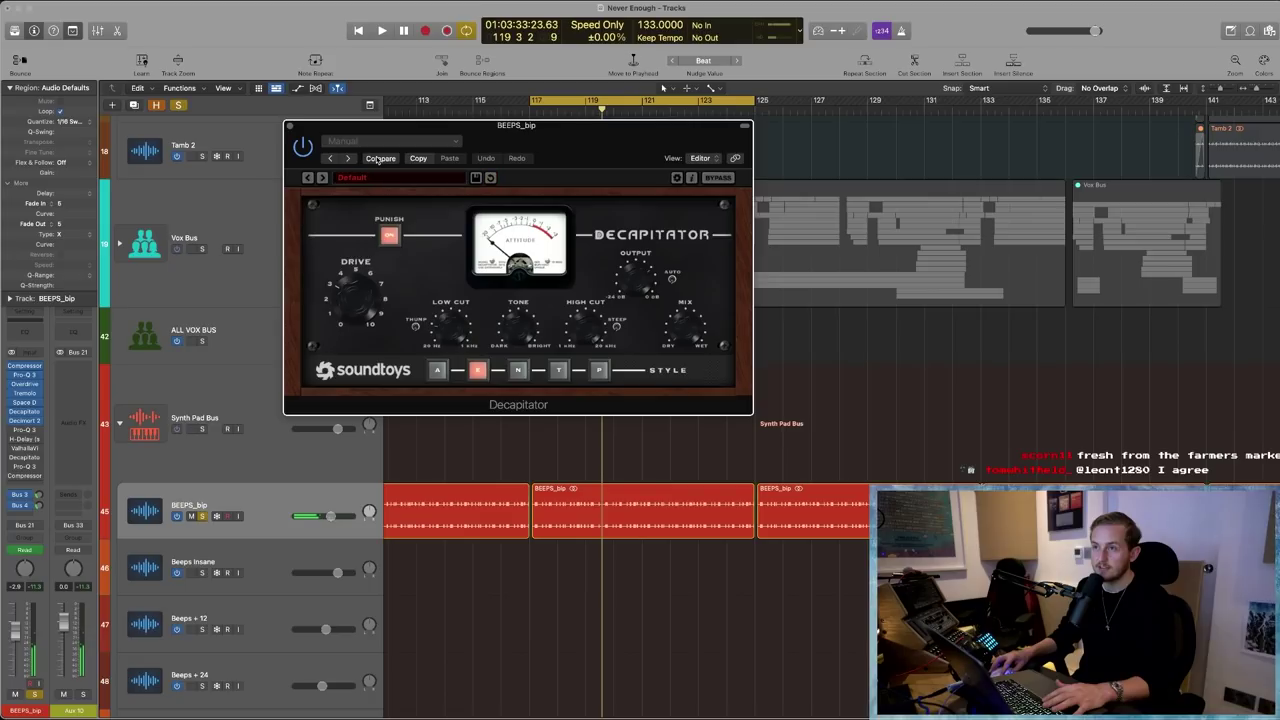
{"action": "key", "text": "space"}
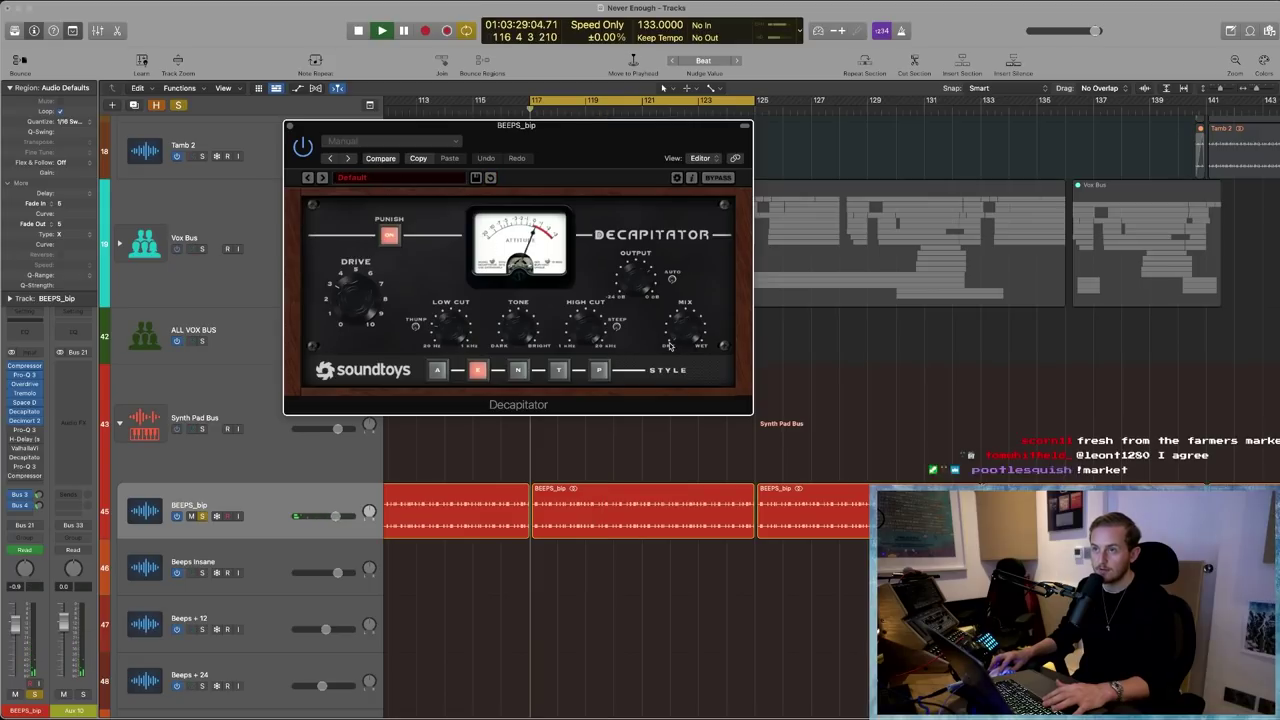
- Compare the first Decapitator bypassed and active during playback, leaving it enabled, and close its window
{"action": "left_click", "coordinate": [302, 148]}
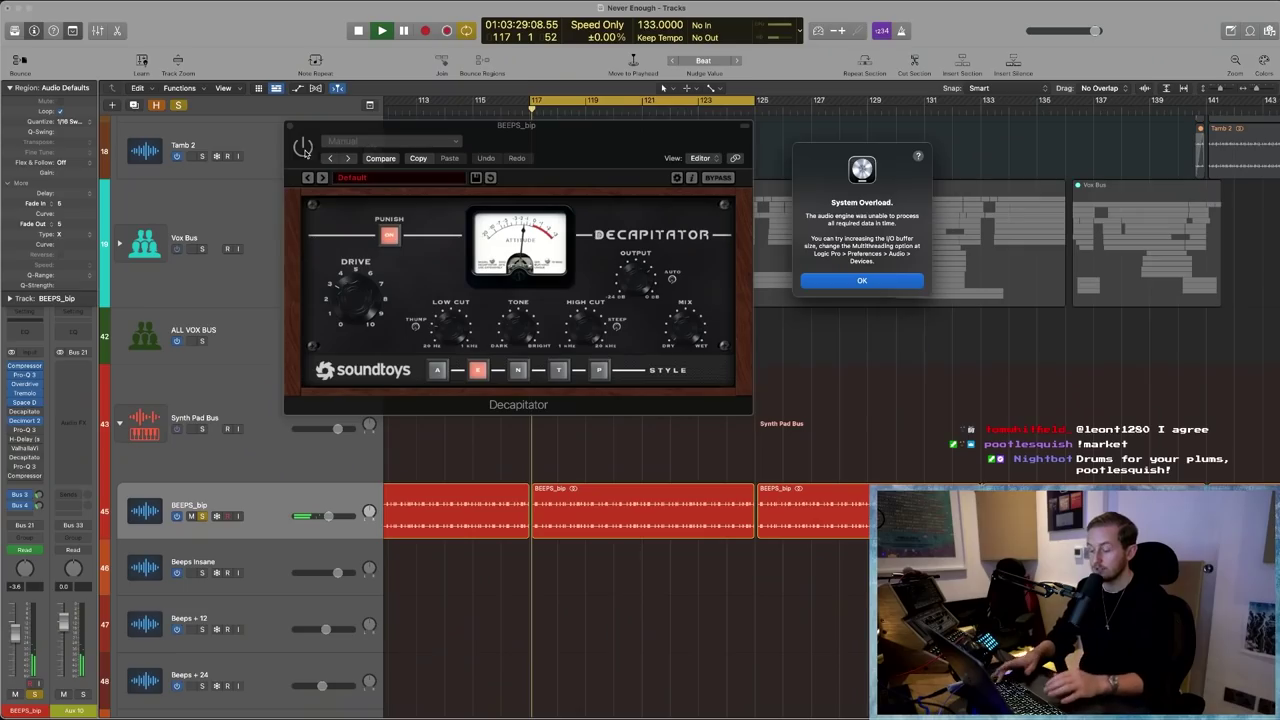
{"action": "key", "text": "space"}
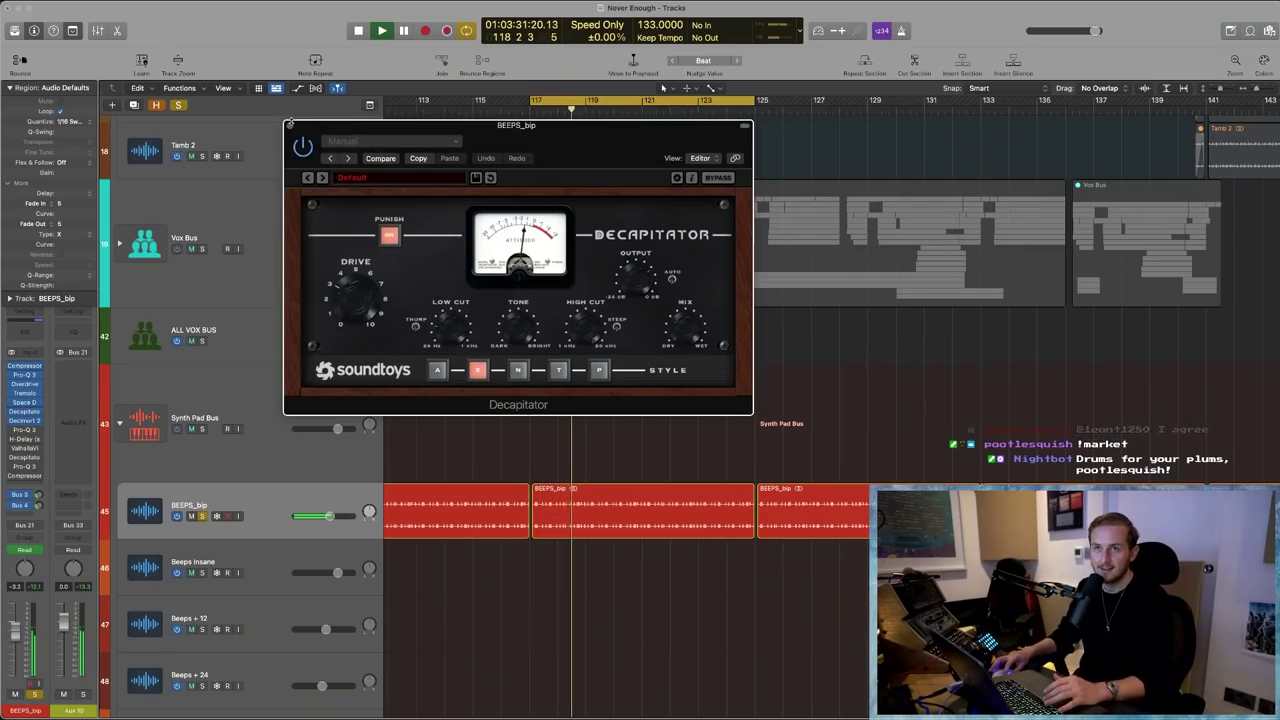
{"action": "key", "text": "space"}
{"action": "left_click", "coordinate": [289, 126]}
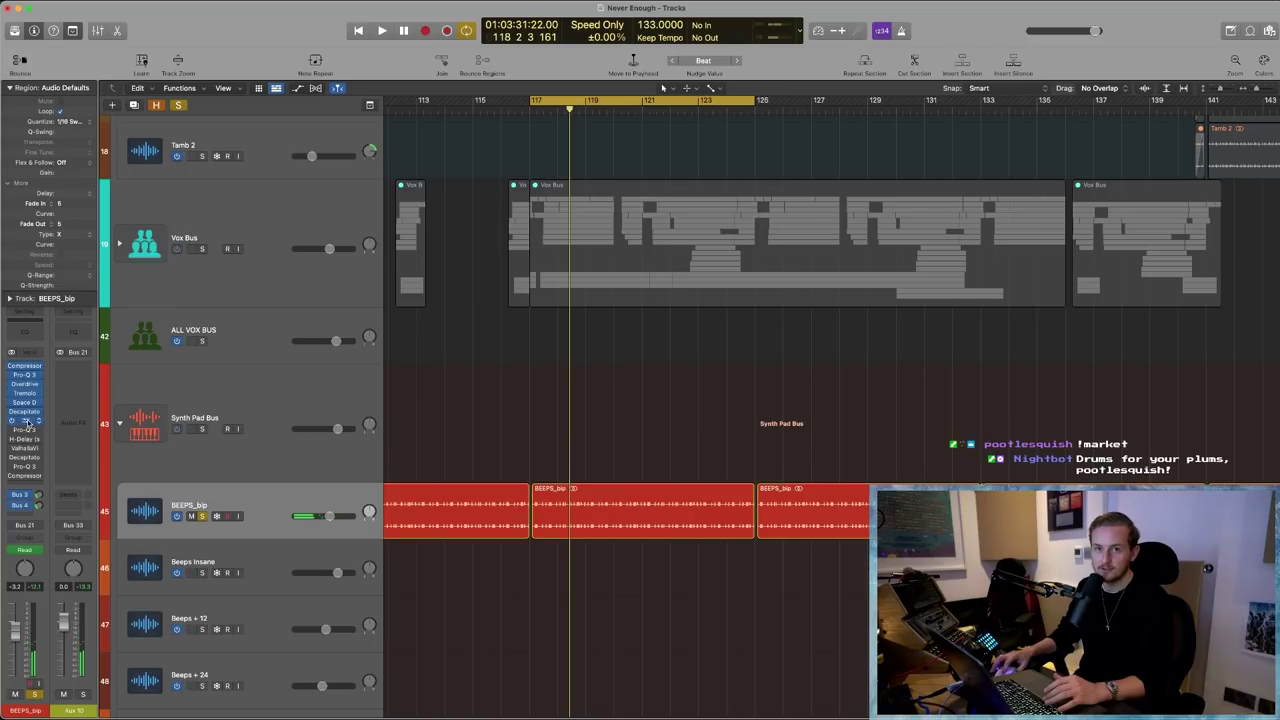
- Open Decimort 2 on BEEPS_bip, audition different dry/wet balances ending at 94/6%, and close it
{"action": "key", "text": "v"}
{"action": "key", "text": "space"}
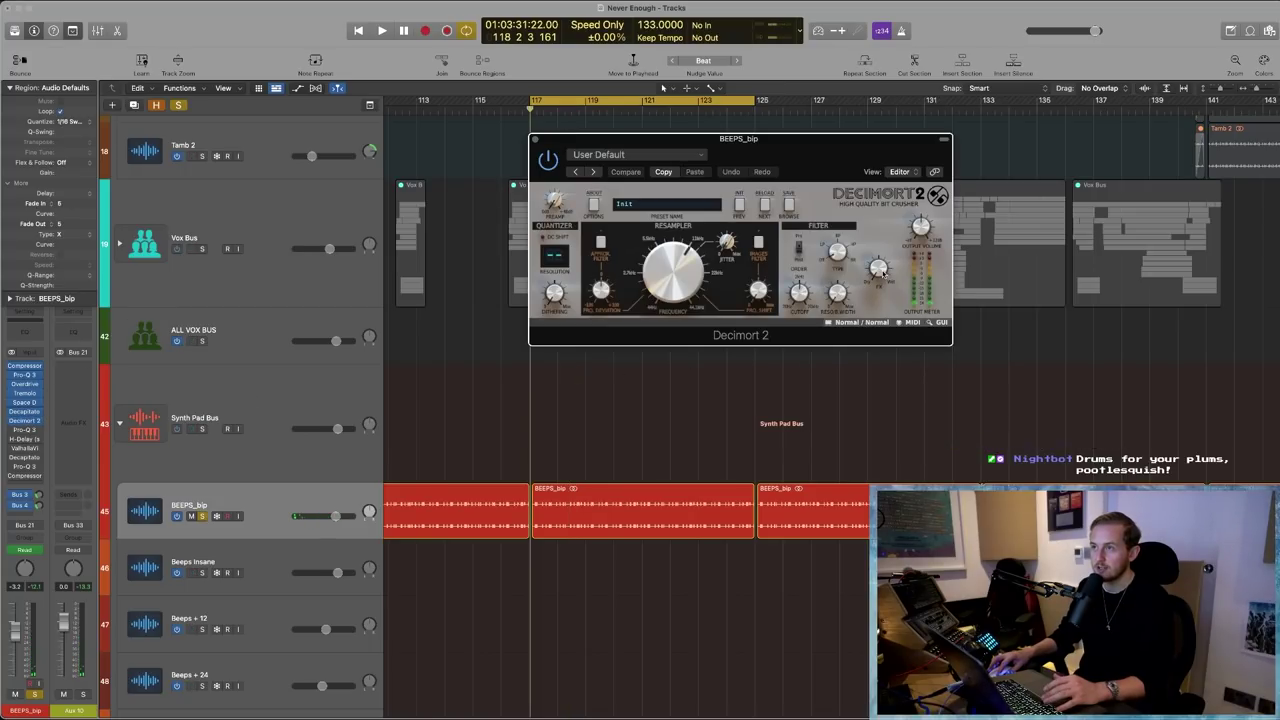
{"action": "left_click_drag", "start_coordinate": [884, 275], "coordinate": [884, 244]}
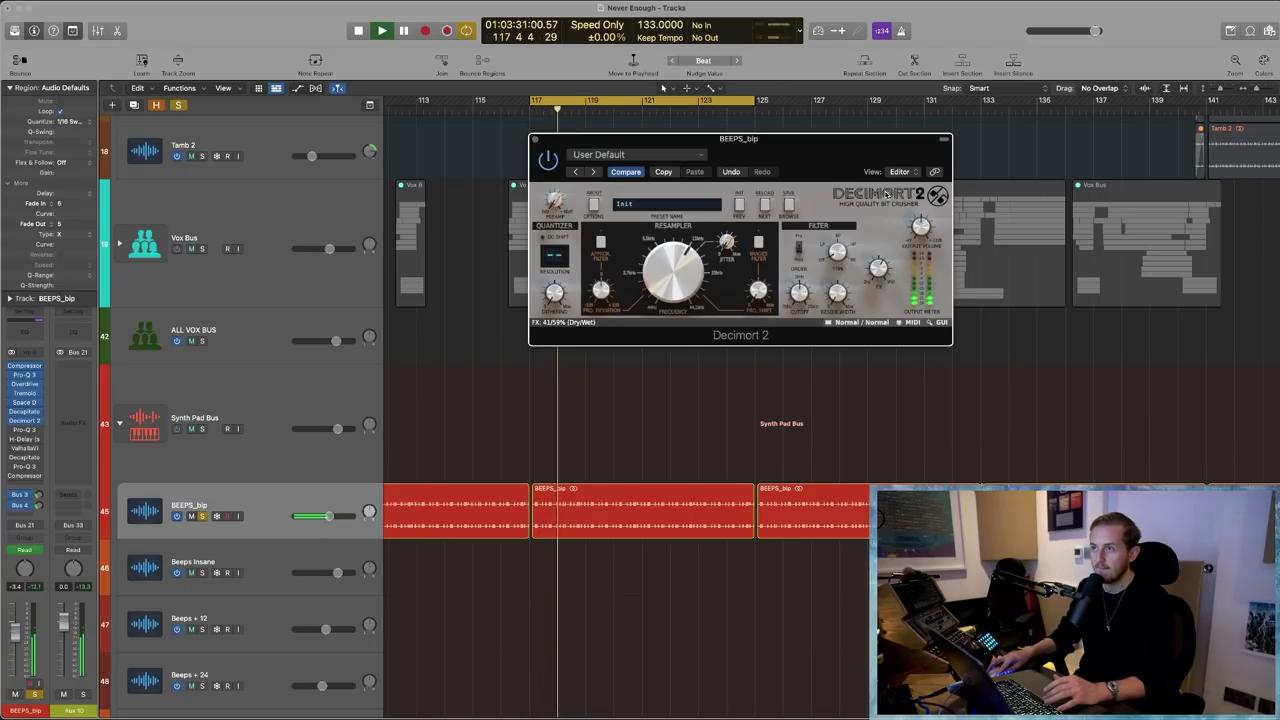
{"action": "left_click_drag", "start_coordinate": [879, 260], "coordinate": [879, 270]}
{"action": "key", "text": "space"}
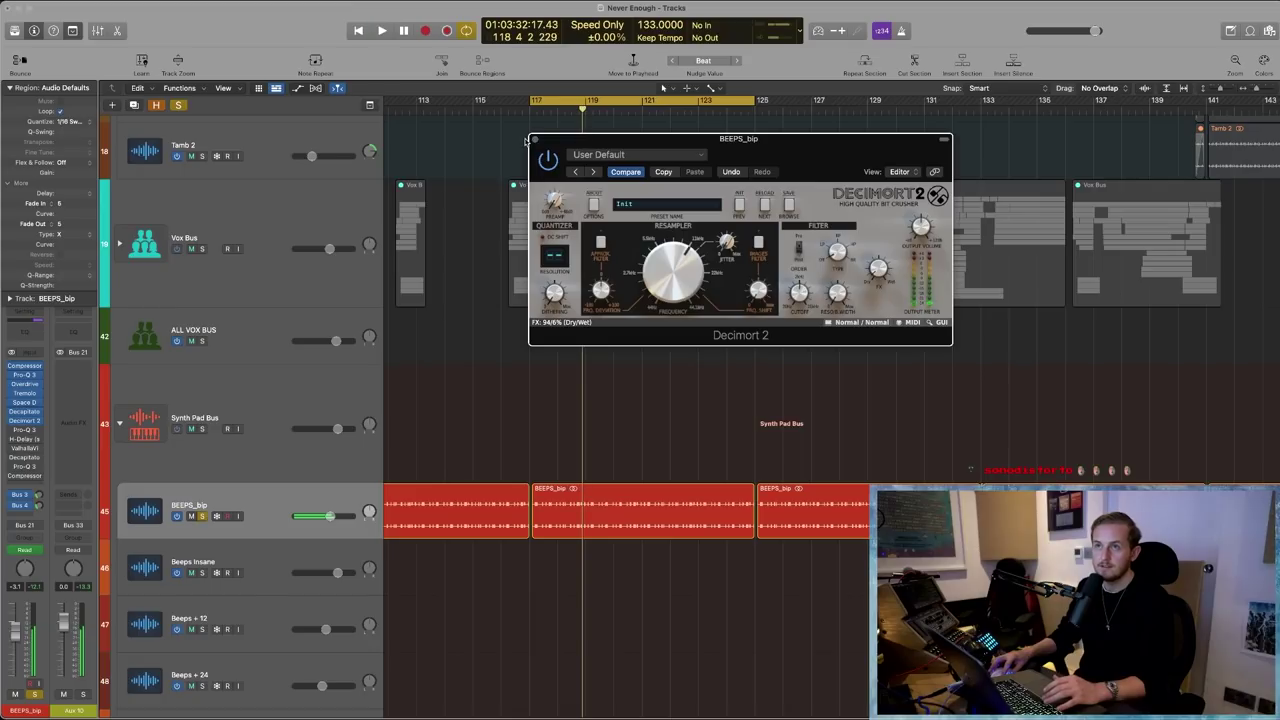
{"action": "left_click", "coordinate": [532, 139]}
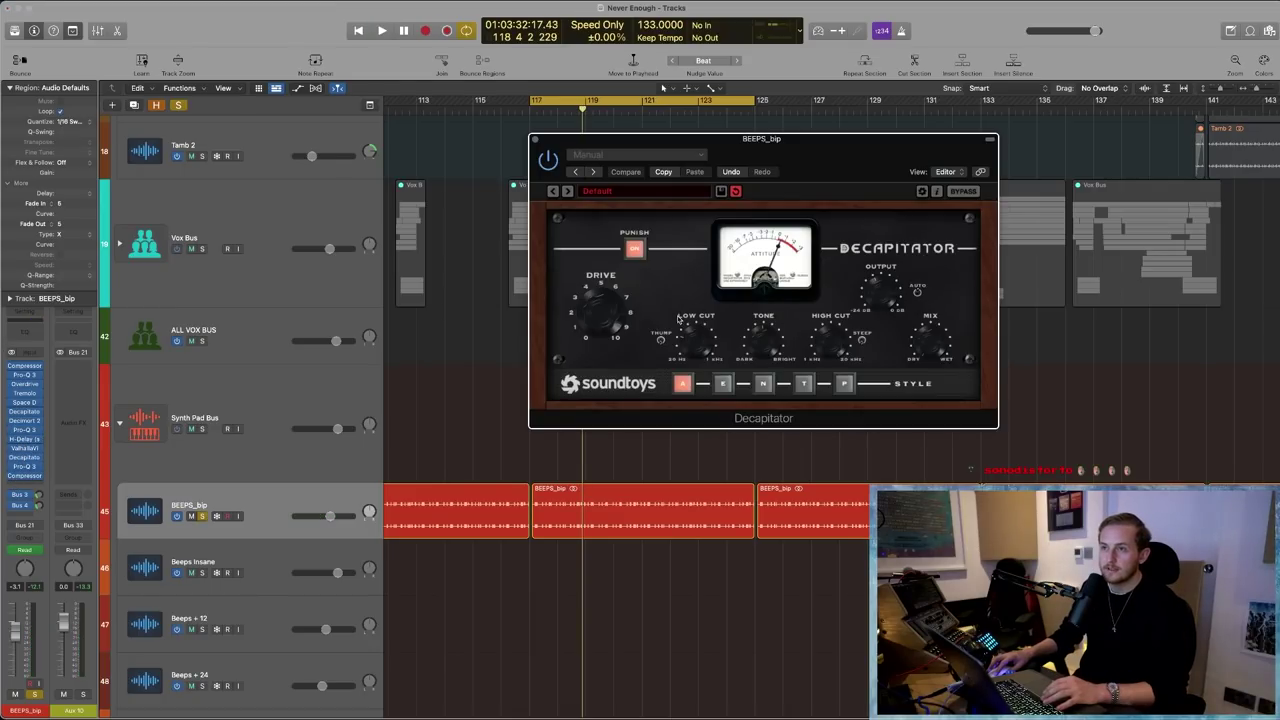
- Adjust the Mix of the second BEEPS_bip Decapitator during playback, close its window, and turn off cycle mode
{"action": "key", "text": "space"}
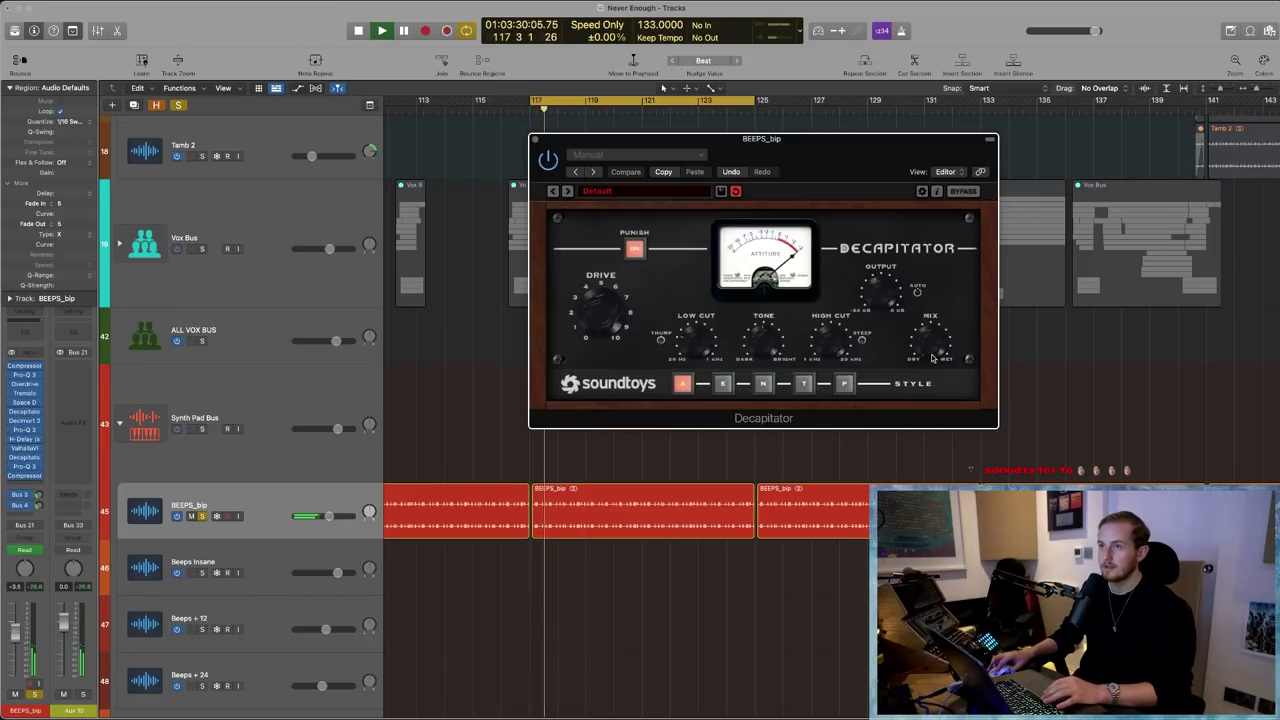
{"action": "left_click_drag", "start_coordinate": [932, 333], "coordinate": [931, 288]}
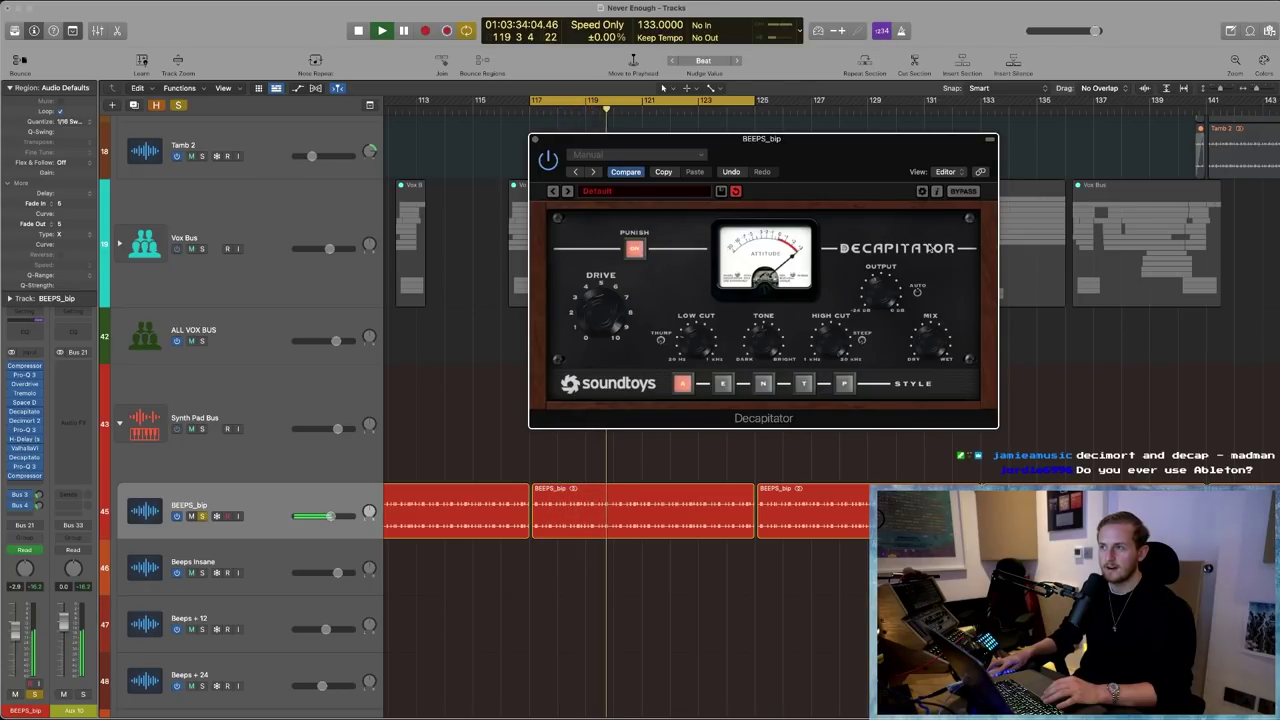
{"action": "key", "text": "space"}
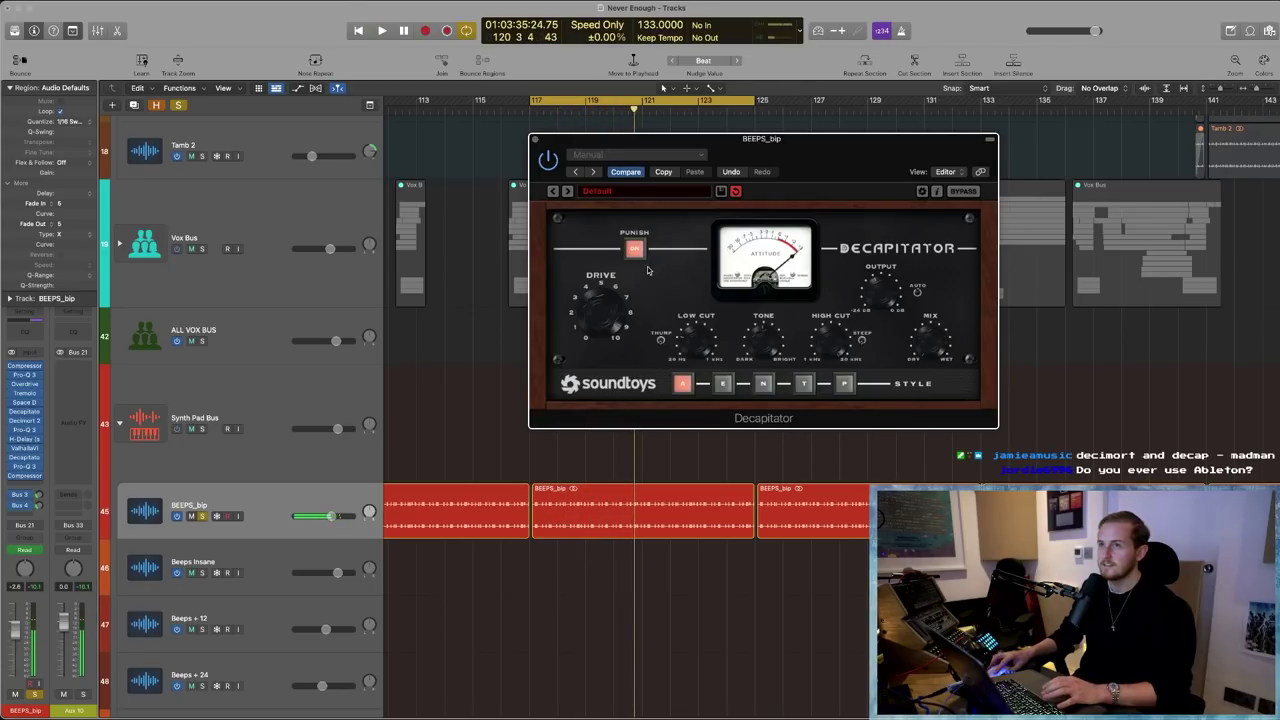
{"action": "left_click", "coordinate": [535, 139]}
{"action": "key", "text": "c"}
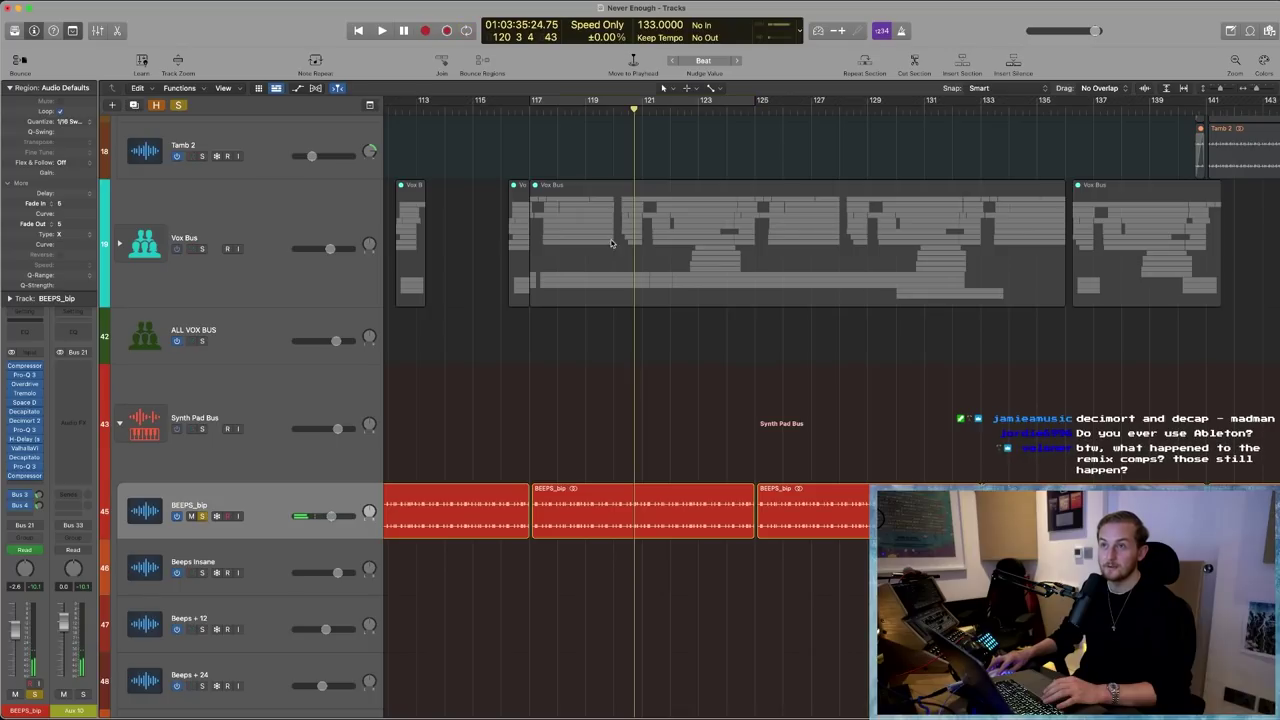
- Show the track automation and review the BEEPS_bip and Beeps Insane regions from about bar 115 to 143
{"action": "scroll", "coordinate": [365, 551], "scroll_direction": "right", "scroll_amount": 2}
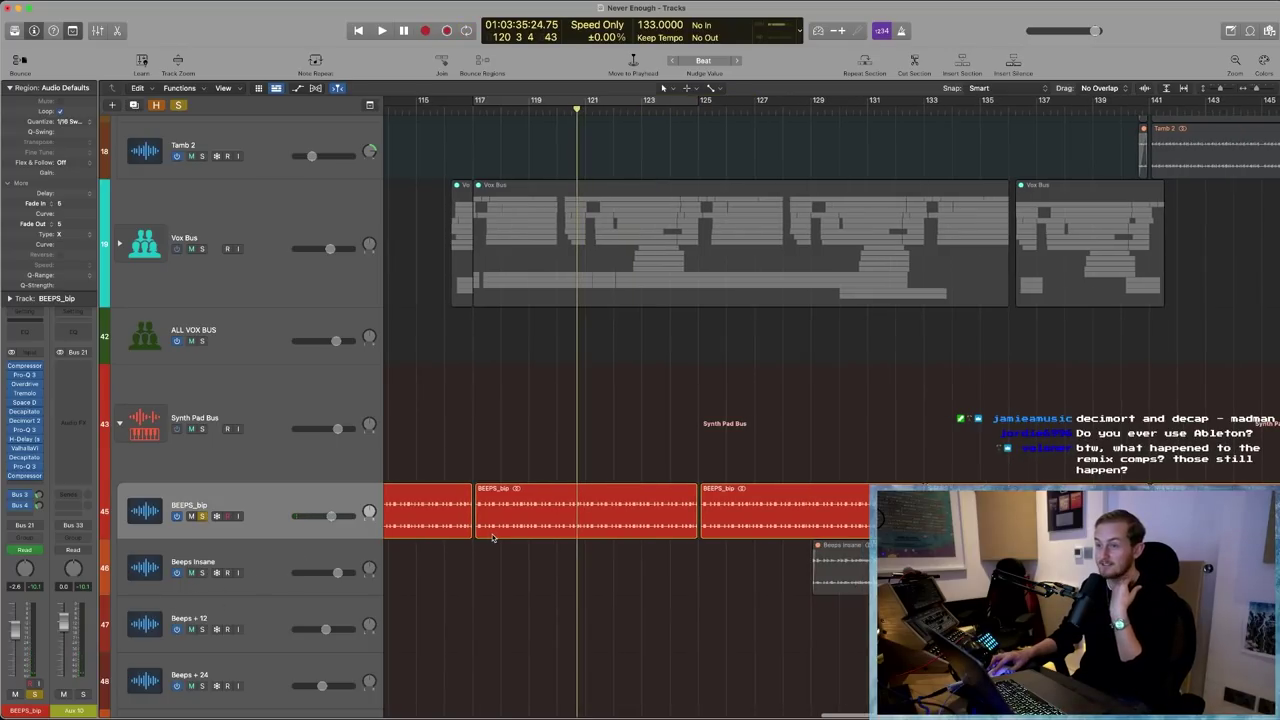
{"action": "scroll", "coordinate": [560, 560], "scroll_direction": "left", "scroll_amount": 3}
{"action": "key", "text": "a"}
{"action": "scroll", "coordinate": [772, 619], "scroll_direction": "down", "scroll_amount": 3}
{"action": "left_click", "coordinate": [840, 560], "text": "shift"}
{"action": "scroll", "coordinate": [911, 369], "scroll_direction": "right", "scroll_amount": 3}
{"action": "left_click", "coordinate": [268, 449]}
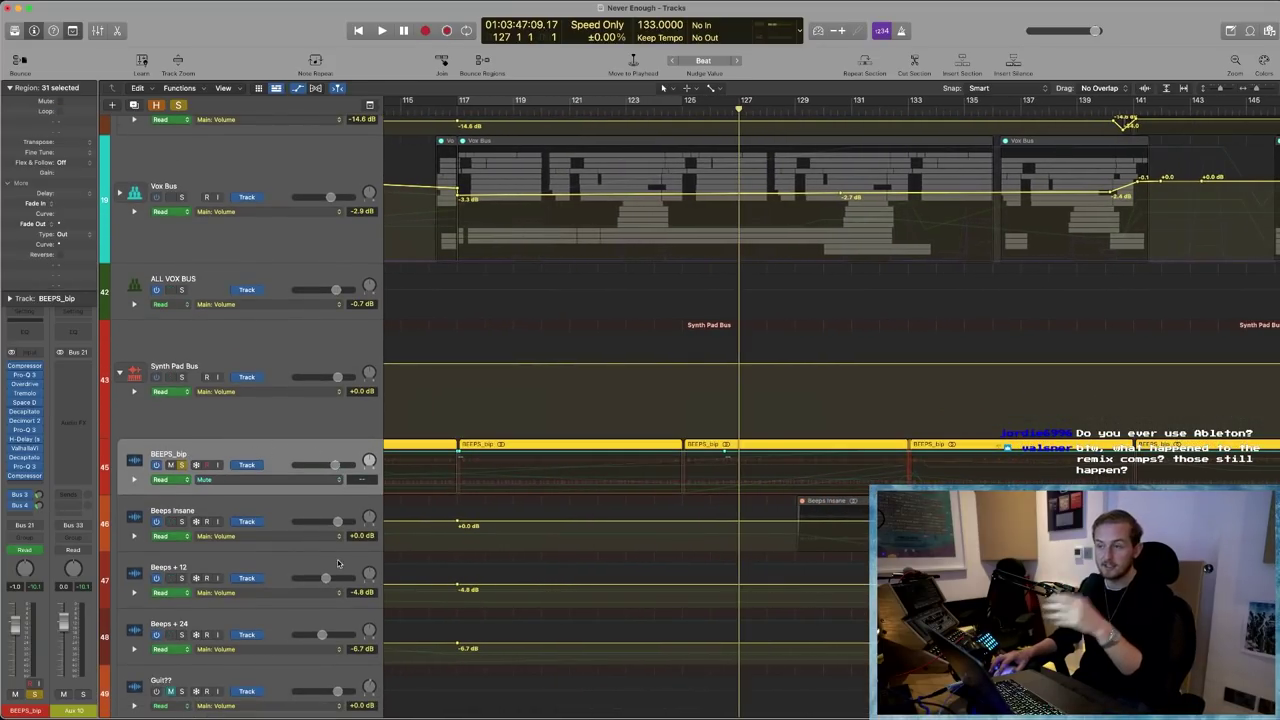
- Hide the track automation and inspect the BEEPS_bip waveform up close around bars 127 to 141
{"action": "left_click", "coordinate": [818, 500]}
{"action": "key", "text": "a"}
{"action": "key", "text": "super+Left"}
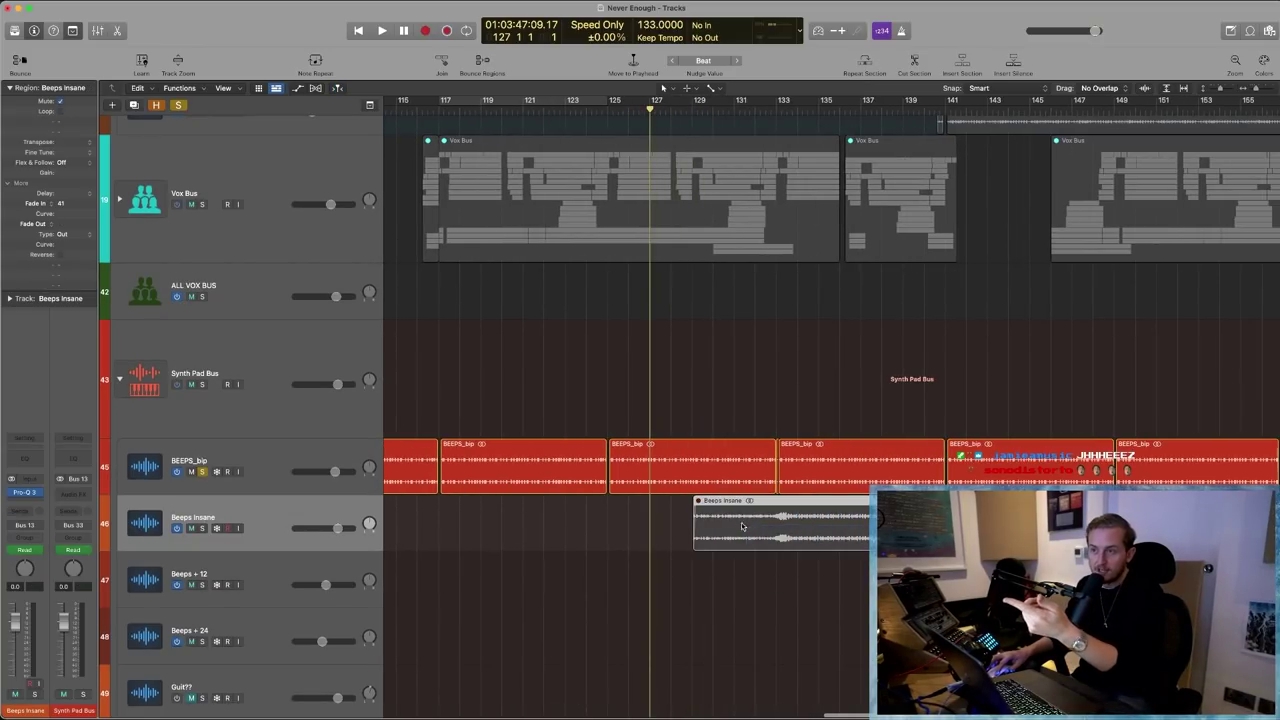
{"action": "left_click_drag", "start_coordinate": [612, 412], "coordinate": [1076, 445]}
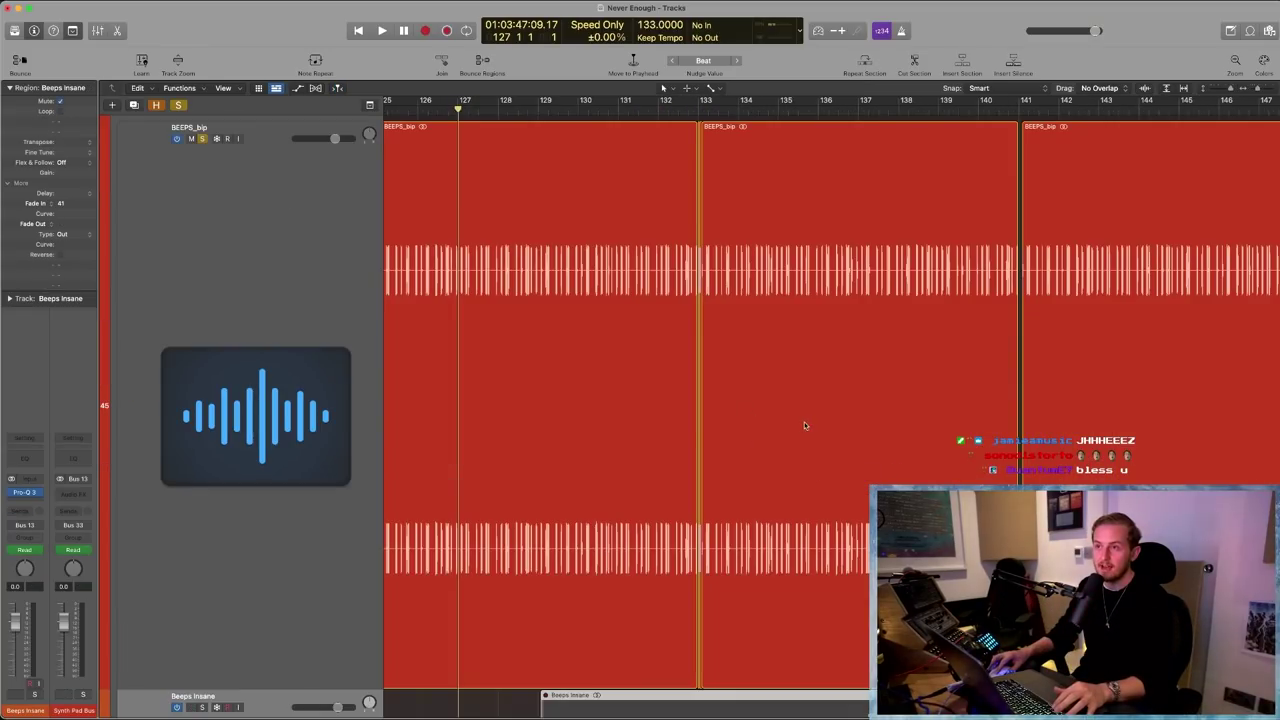
{"action": "left_click", "coordinate": [493, 692]}
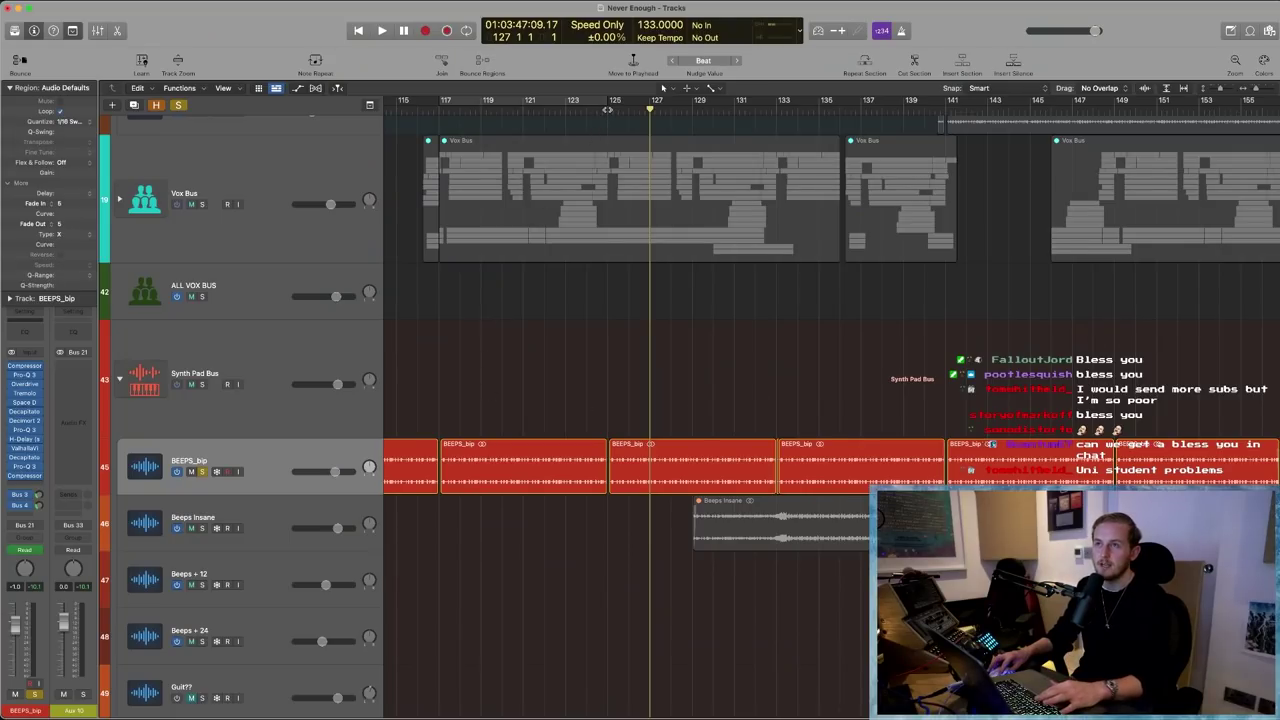
- Play the soloed BEEPS_bip track from bar 125 and expand its automation into separate lanes
{"action": "key", "text": "space"}
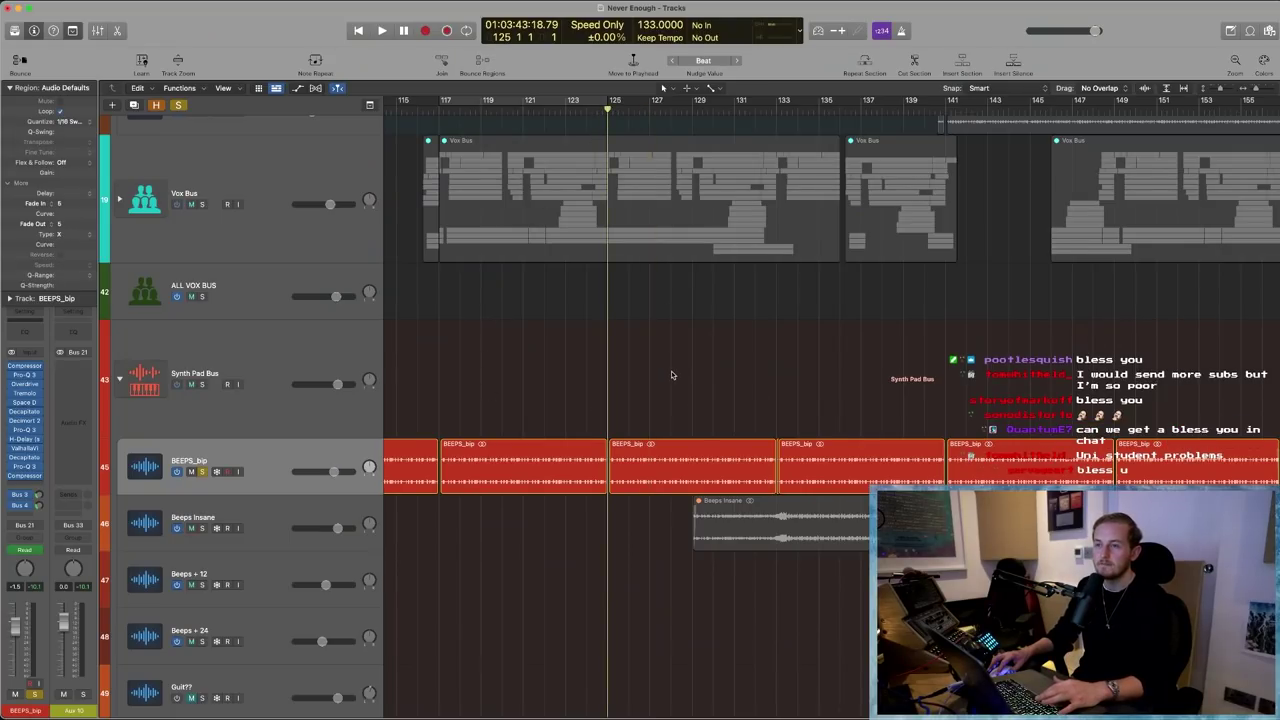
{"action": "key", "text": "space"}
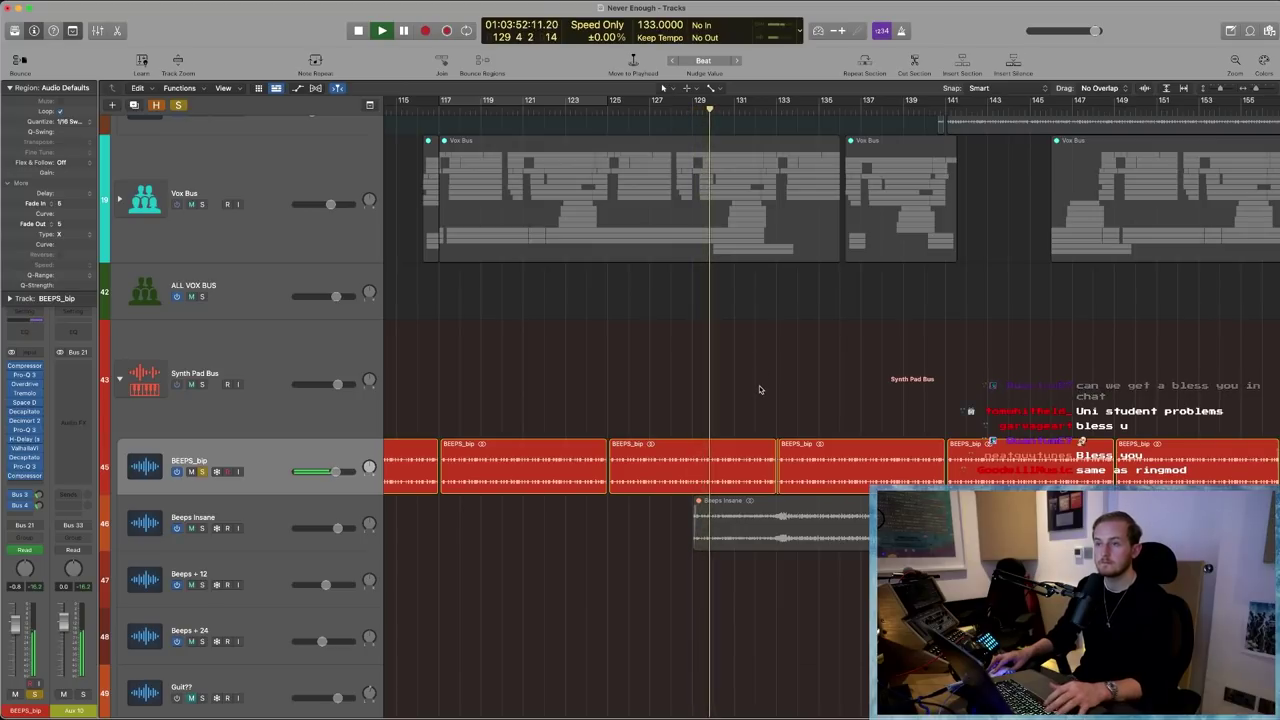
{"action": "key", "text": "a"}
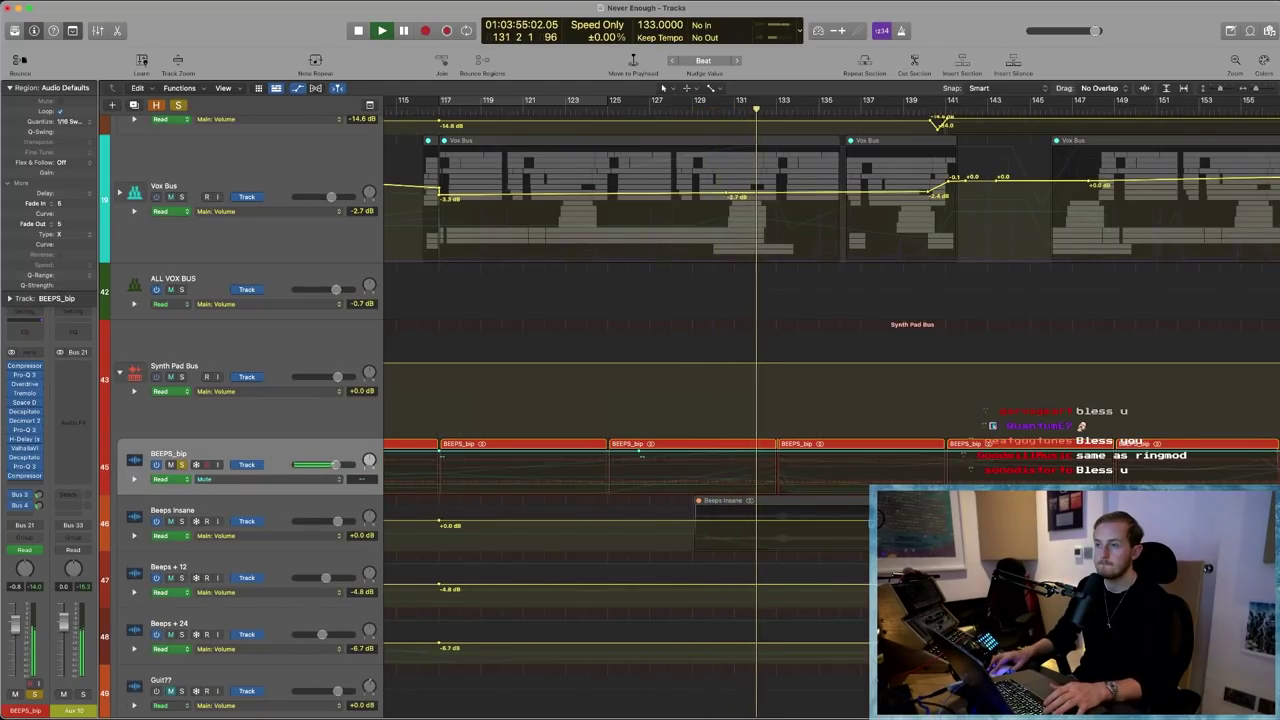
{"action": "key", "text": "shift+a"}
{"action": "scroll", "coordinate": [857, 508], "scroll_direction": "down", "scroll_amount": 3}
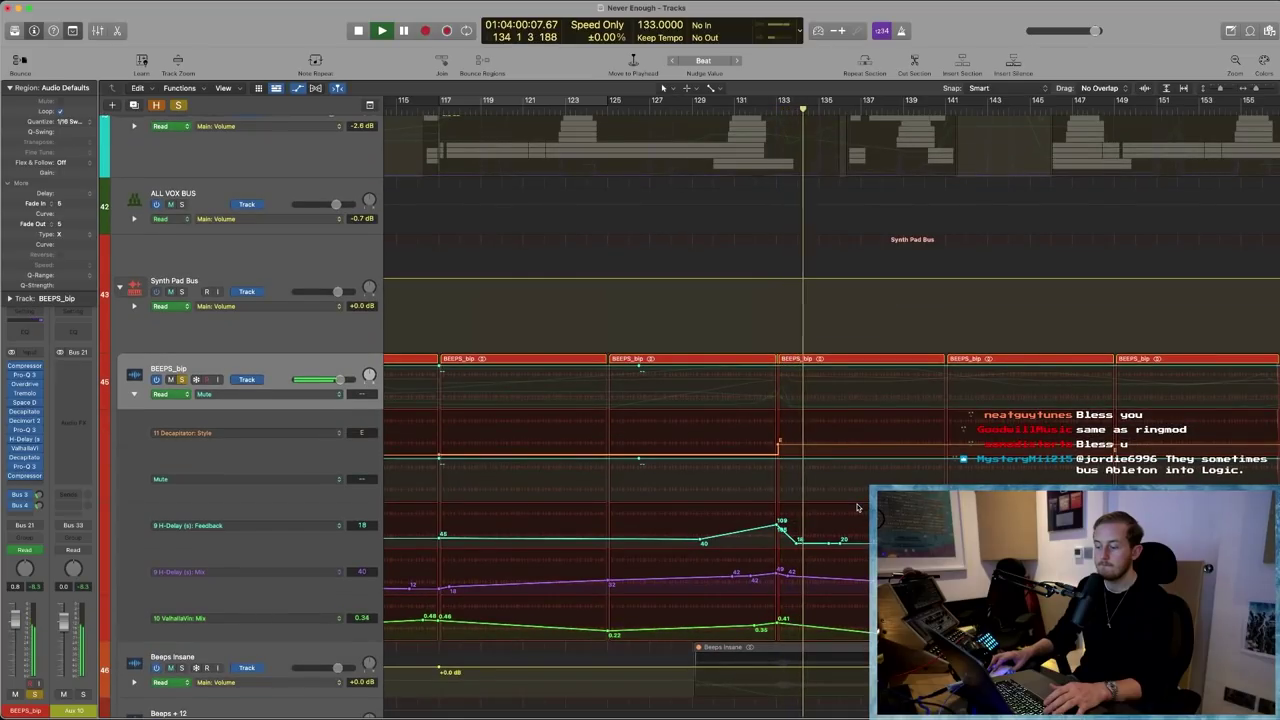
{"action": "scroll", "coordinate": [845, 500], "scroll_direction": "down", "scroll_amount": 1}
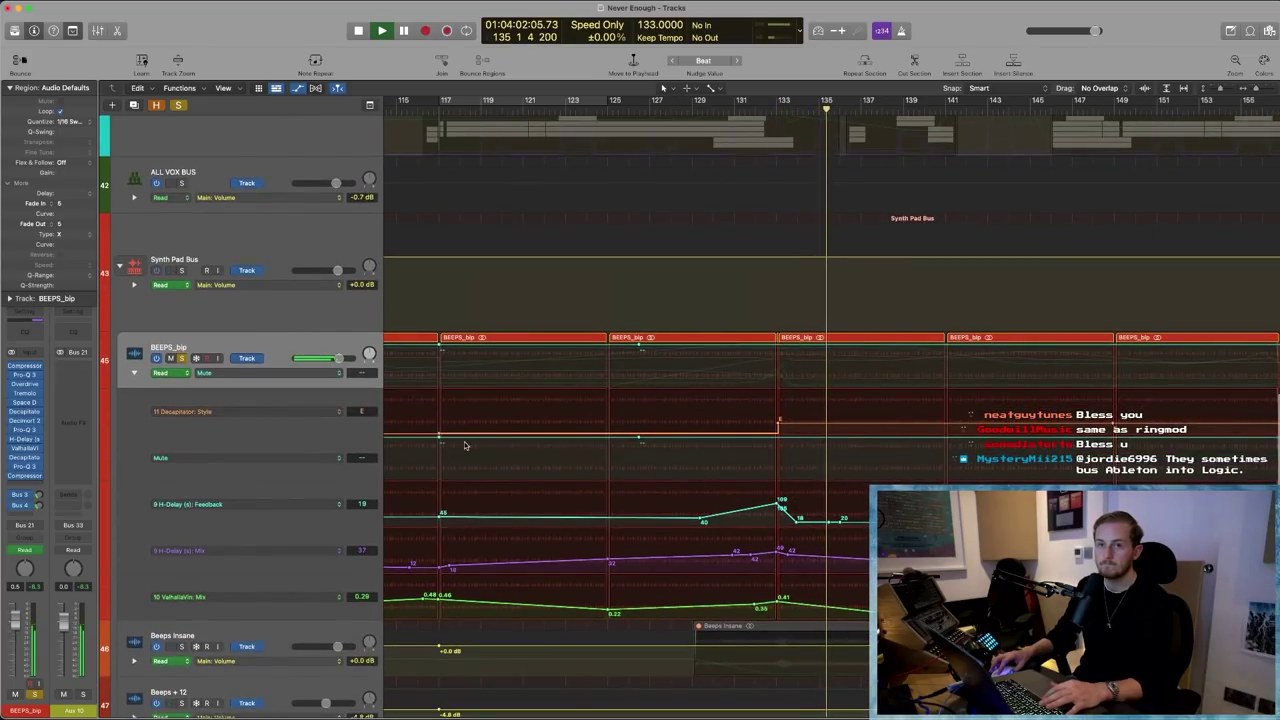
- Set a cycle range over about bars 132 to 135, around the Decapitator Style automation change
{"action": "key", "text": "super+Right"}
{"action": "key", "text": "super+Right"}
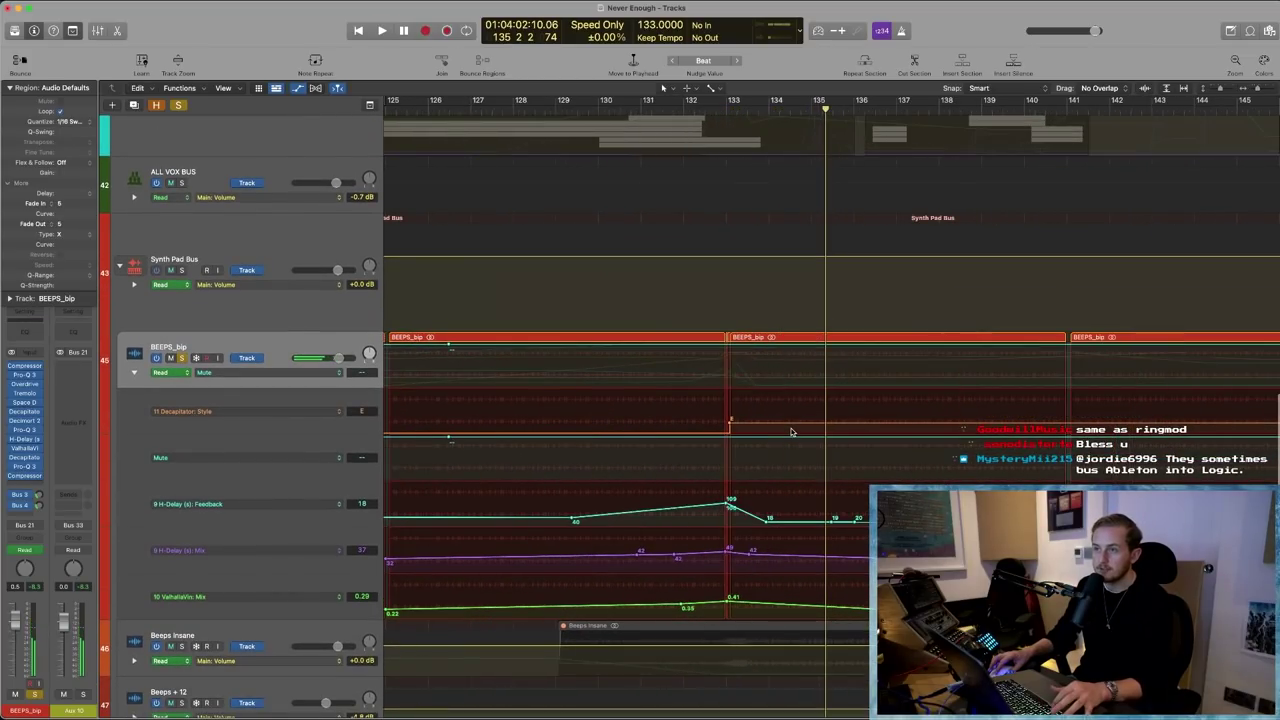
{"action": "left_click_drag", "start_coordinate": [688, 100], "coordinate": [858, 100]}
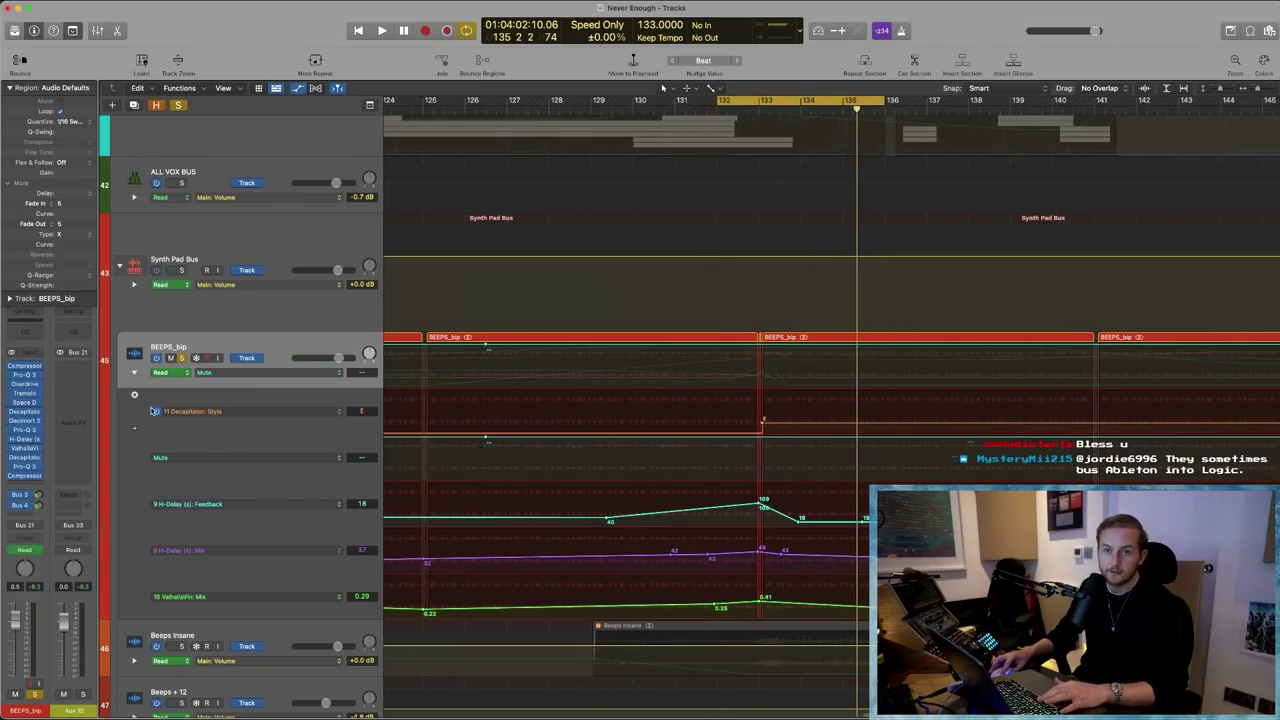
- Try style A on the first BEEPS_bip Decapitator during playback, restore style E, and close its window
{"action": "left_click", "coordinate": [25, 411]}
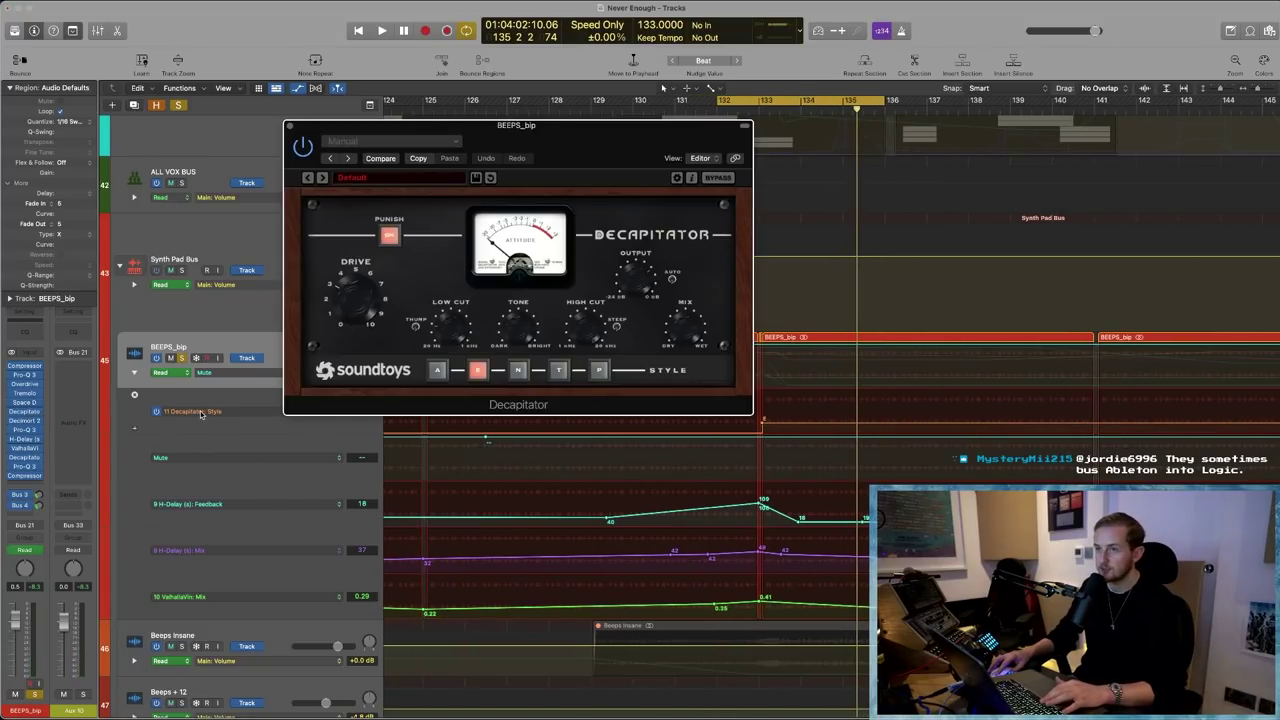
{"action": "left_click", "coordinate": [477, 371]}
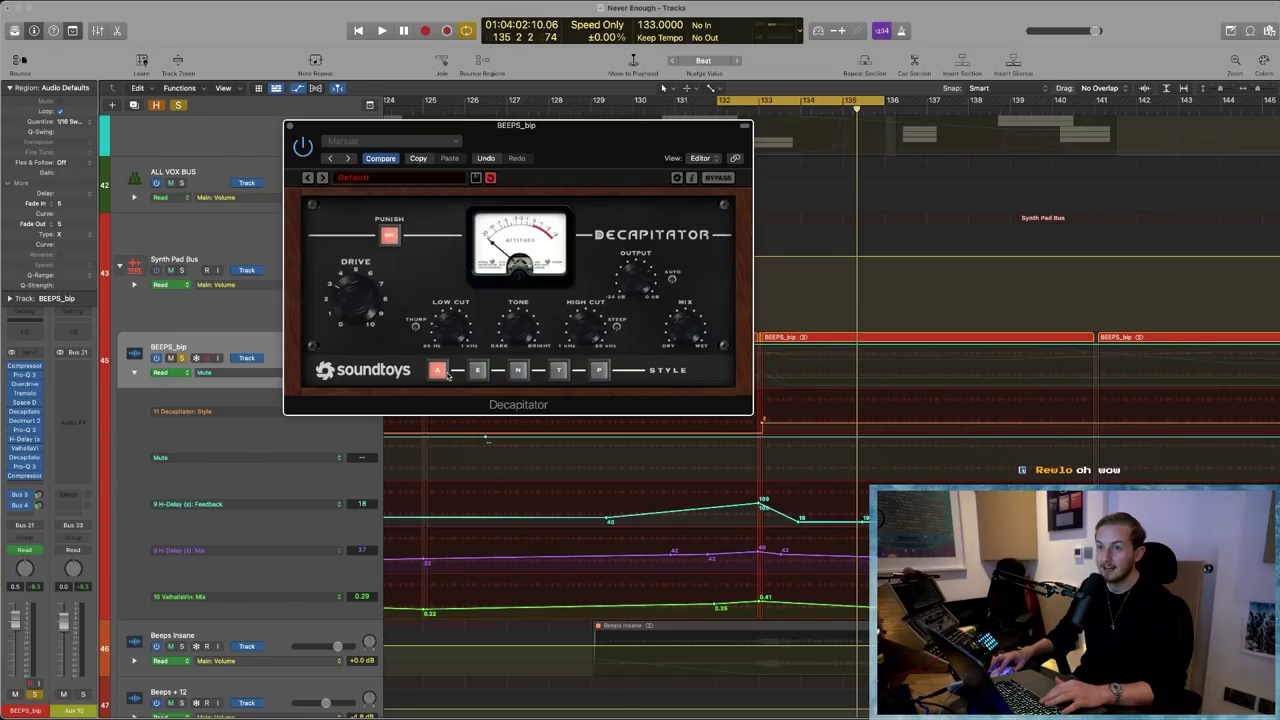
{"action": "left_click", "coordinate": [716, 104]}
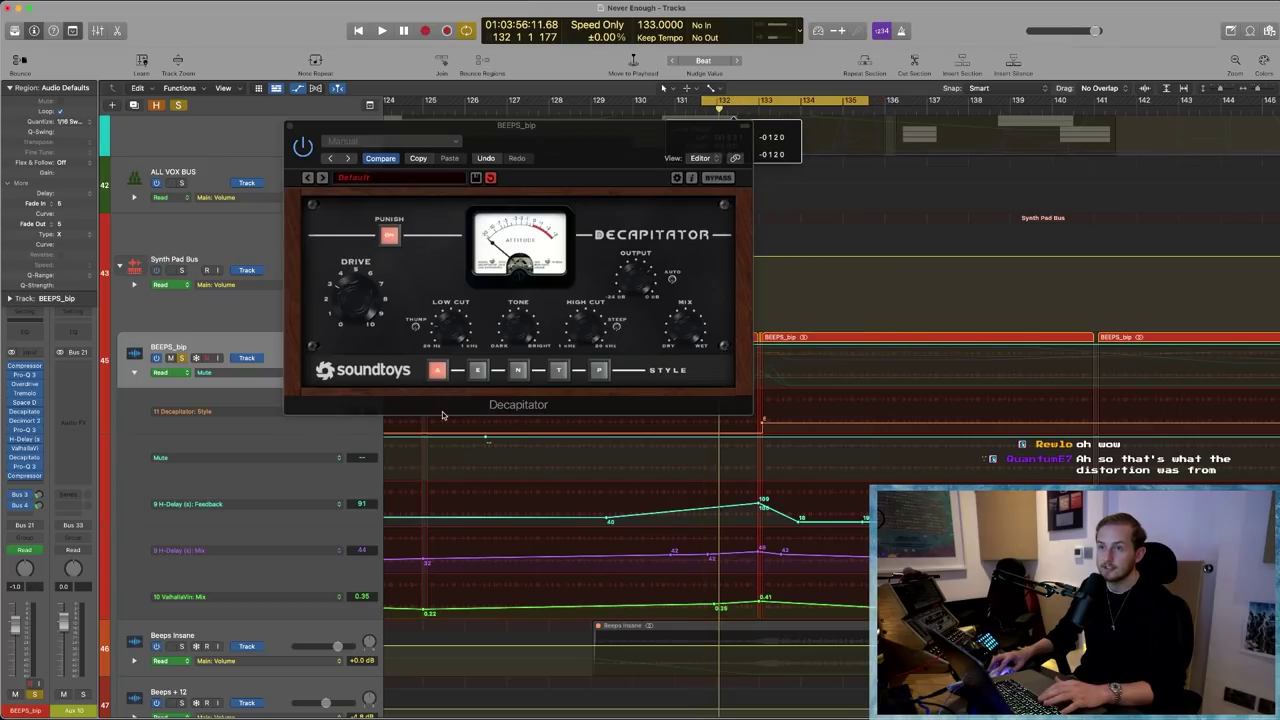
{"action": "key", "text": "space"}
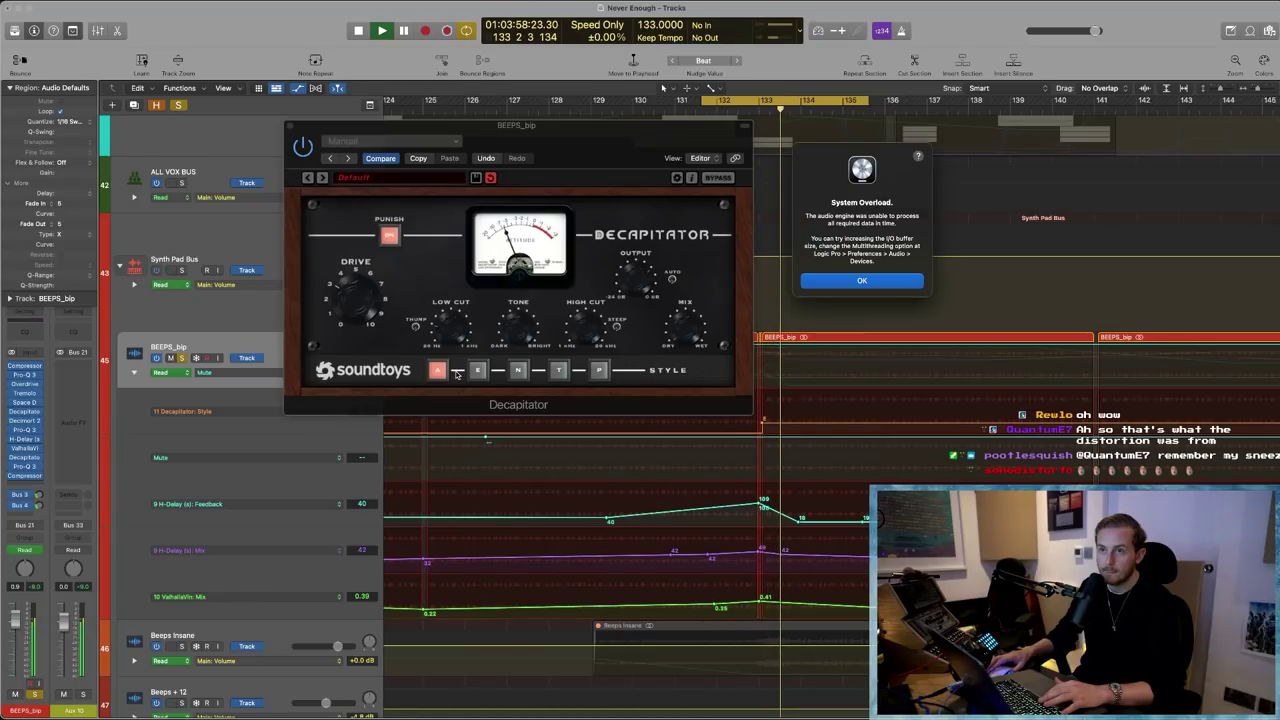
{"action": "key", "text": "Return"}
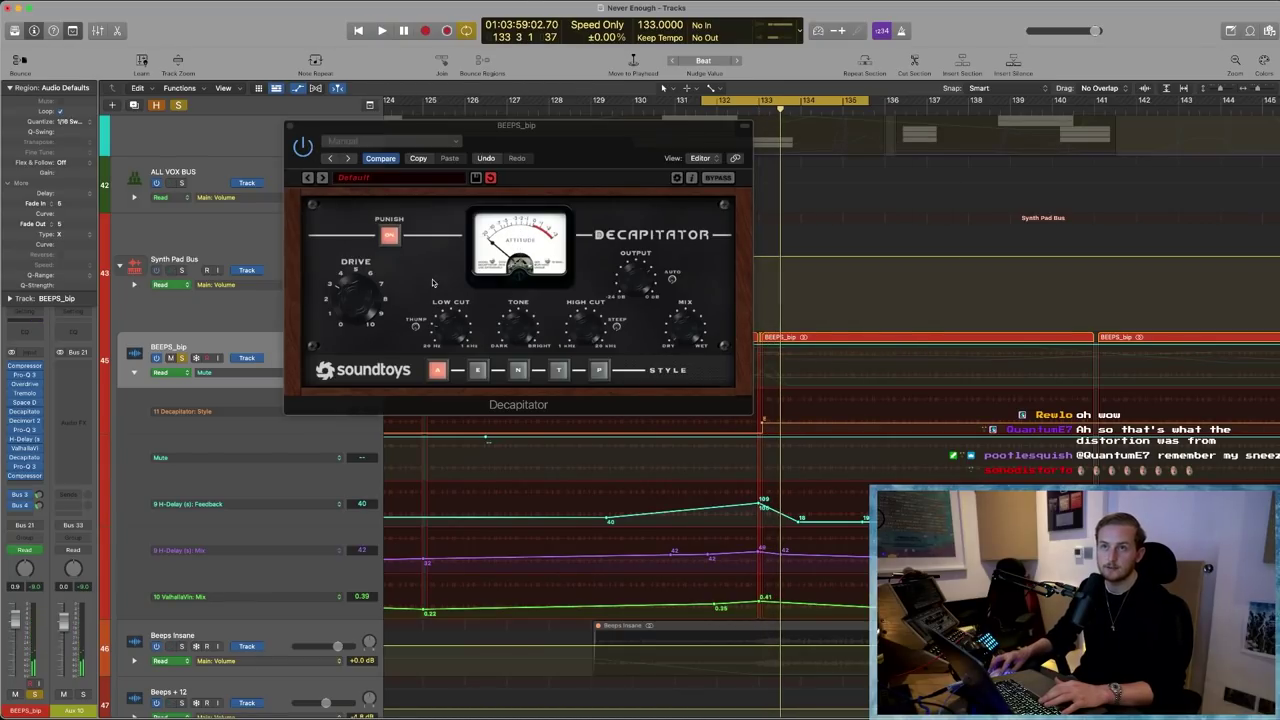
{"action": "left_click", "coordinate": [481, 373]}
{"action": "left_click", "coordinate": [290, 127]}
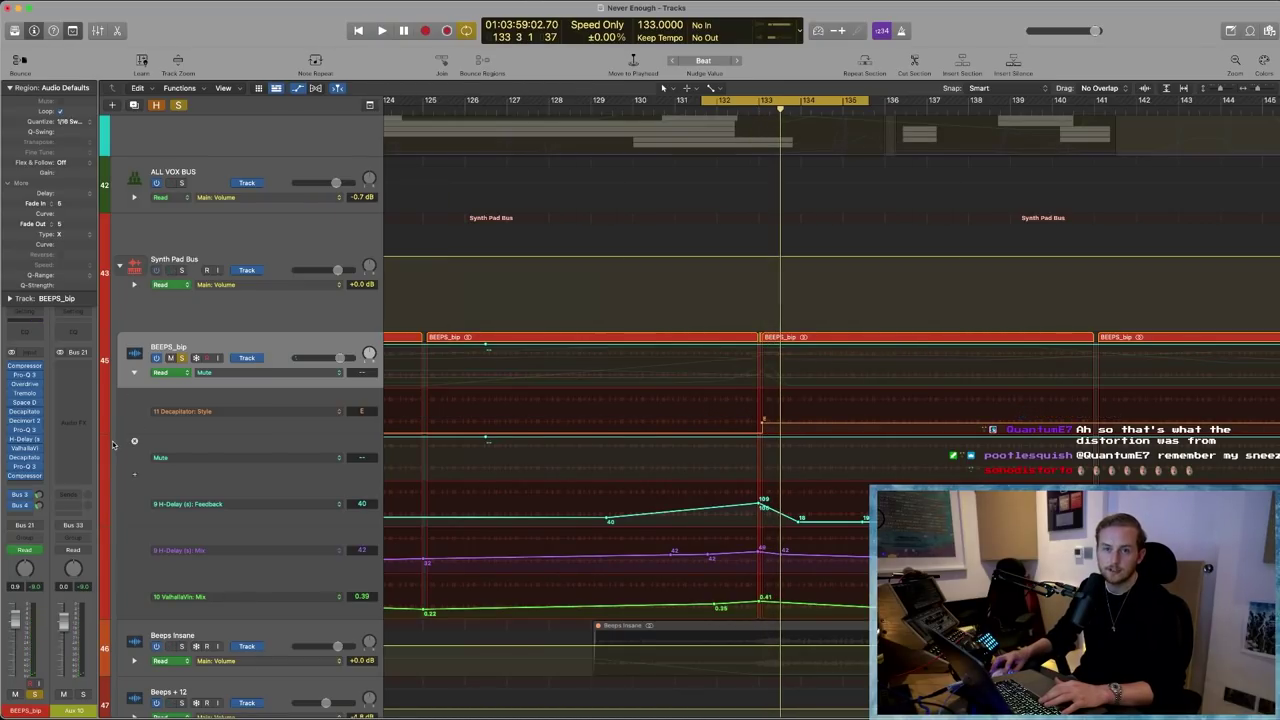
- Open the second BEEPS_bip Decapitator and compare styles A and E during cycle playback across bar 133
{"action": "left_click", "coordinate": [27, 458]}
{"action": "key", "text": "space"}
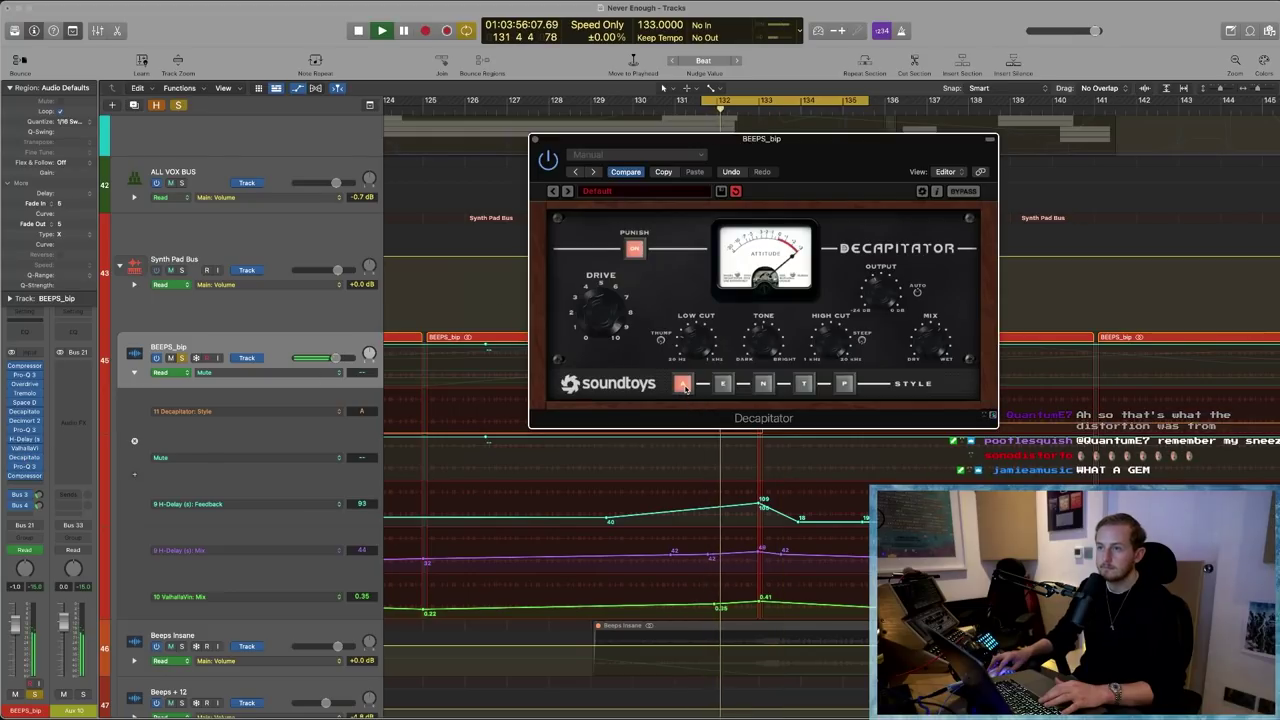
{"action": "left_click", "coordinate": [723, 384]}
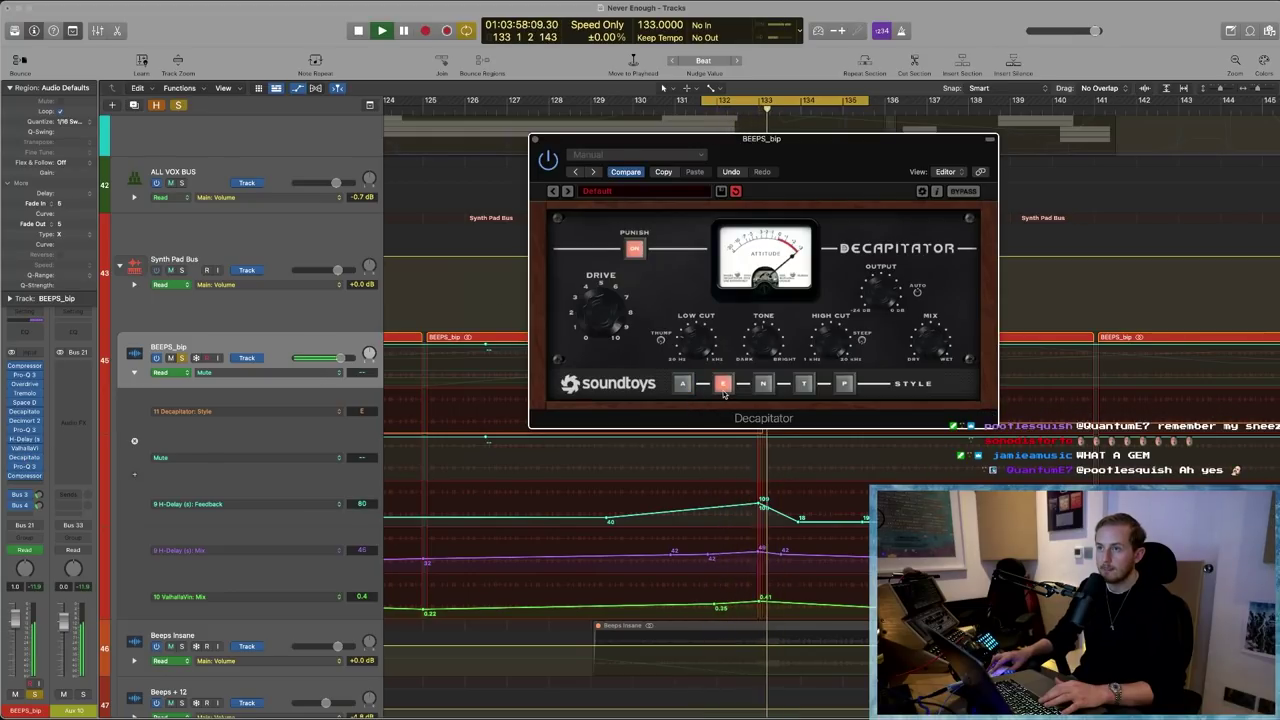
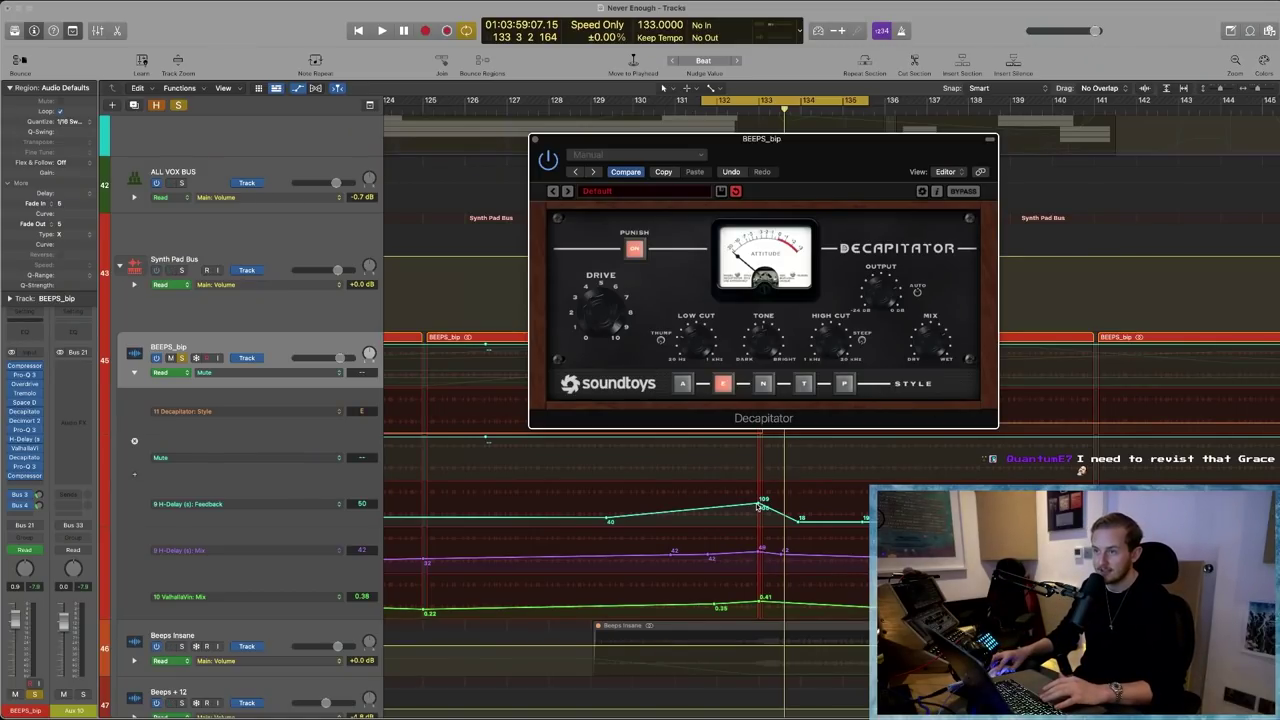
{"action": "key", "text": "super+Right"}
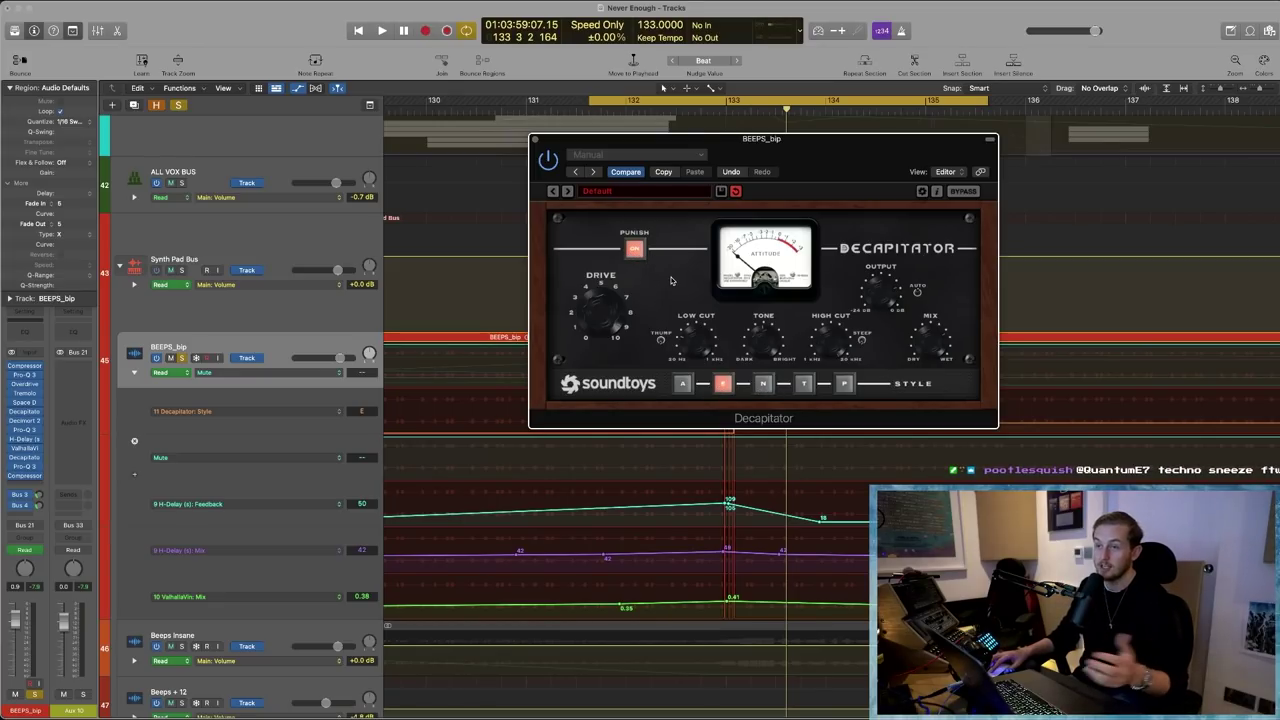
{"action": "key", "text": "space"}
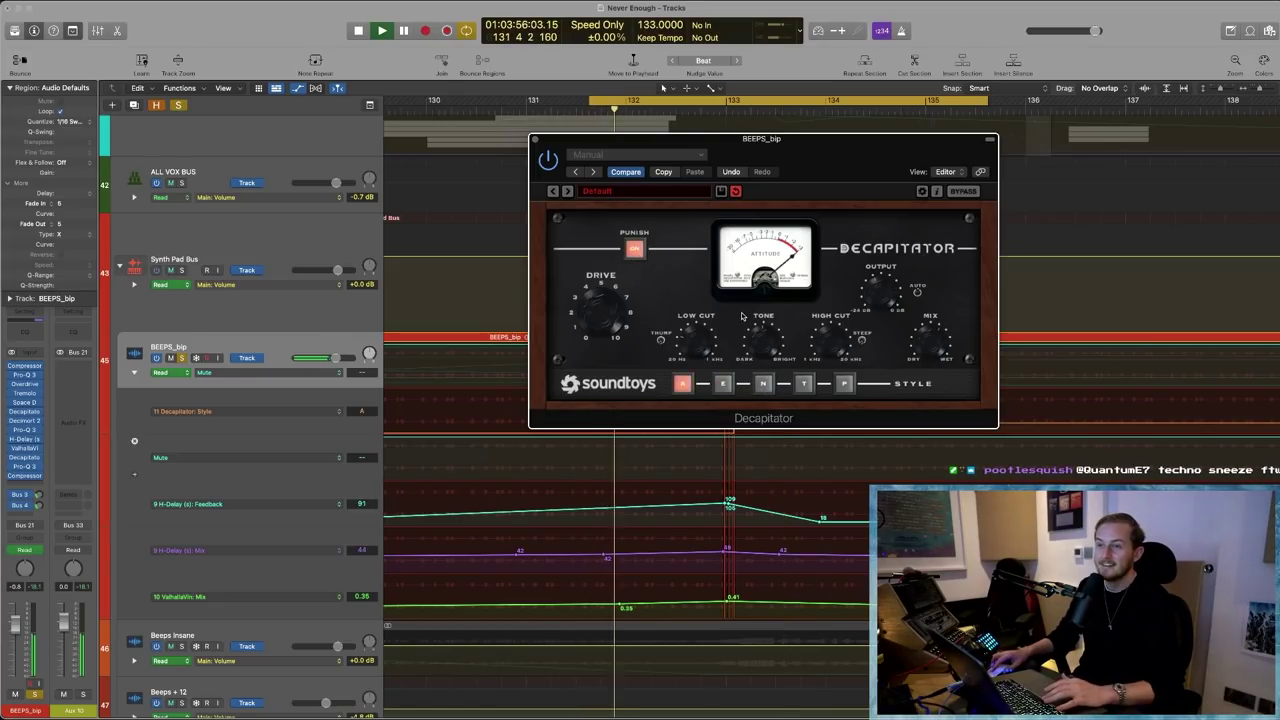
{"action": "key", "text": "space"}
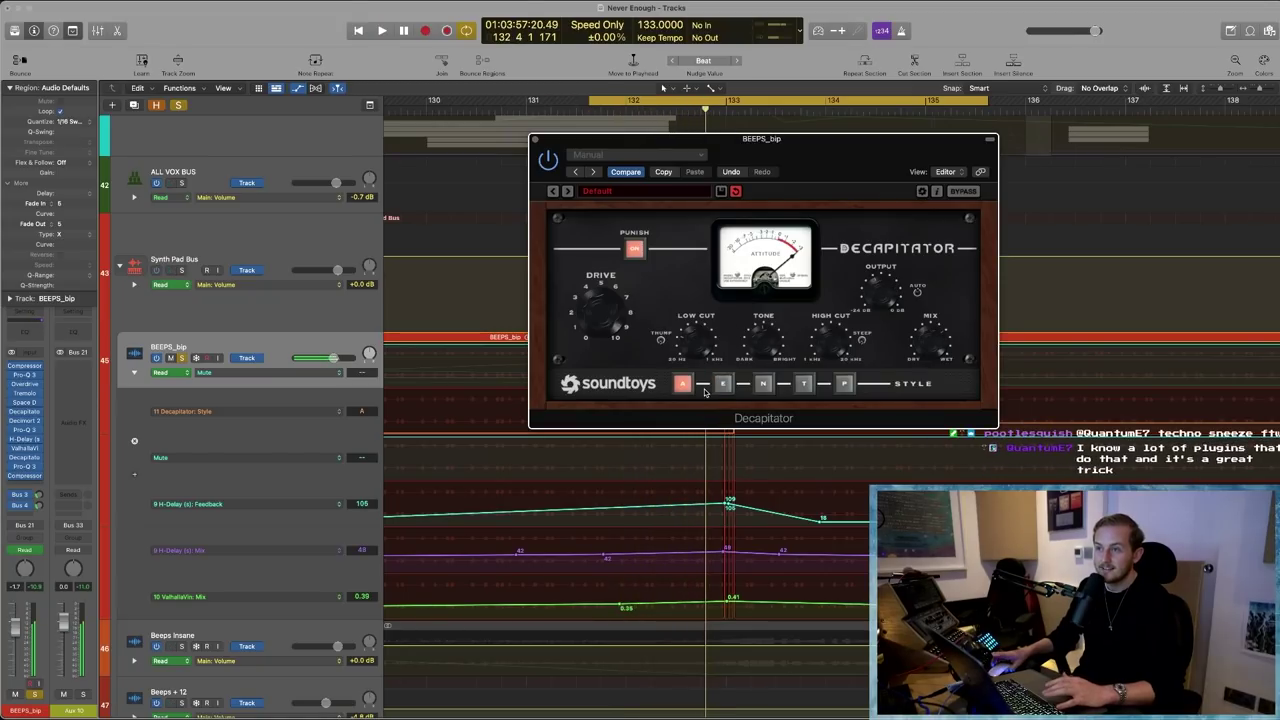
- Audition styles N, T and P on the second BEEPS_bip Decapitator, return to style E, and close its window
{"action": "key", "text": "space"}
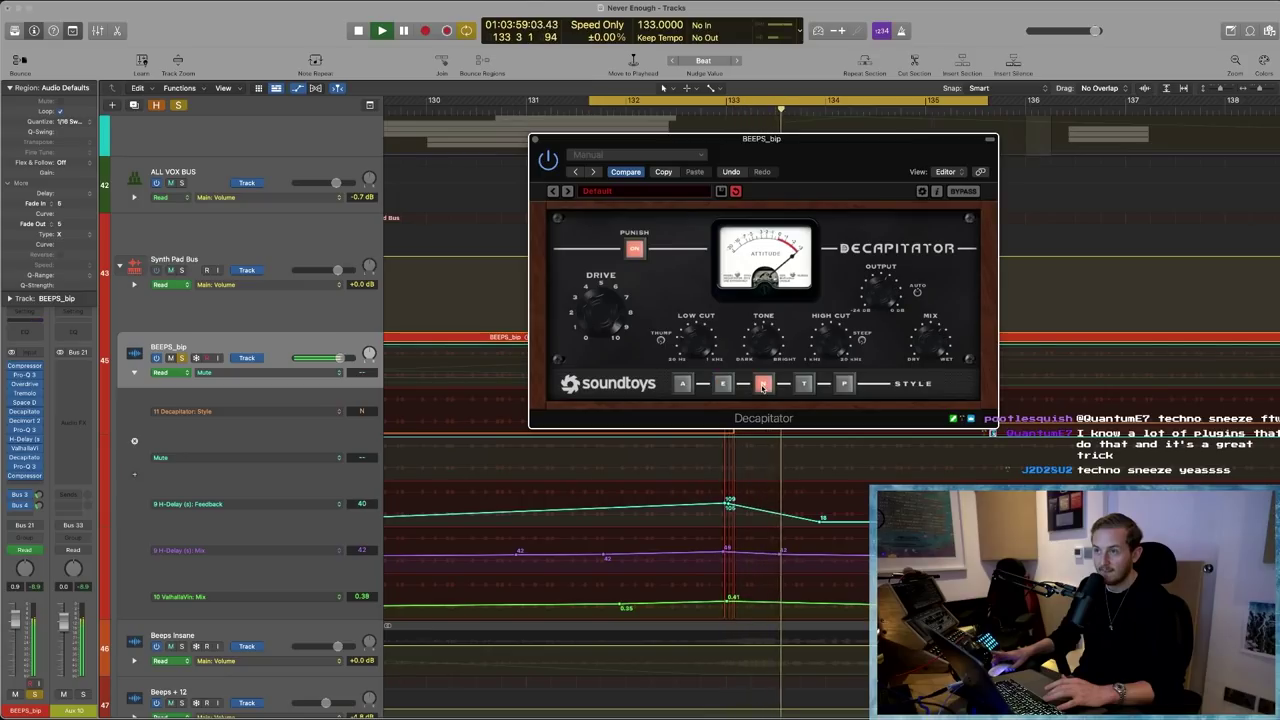
{"action": "left_click", "coordinate": [804, 385]}
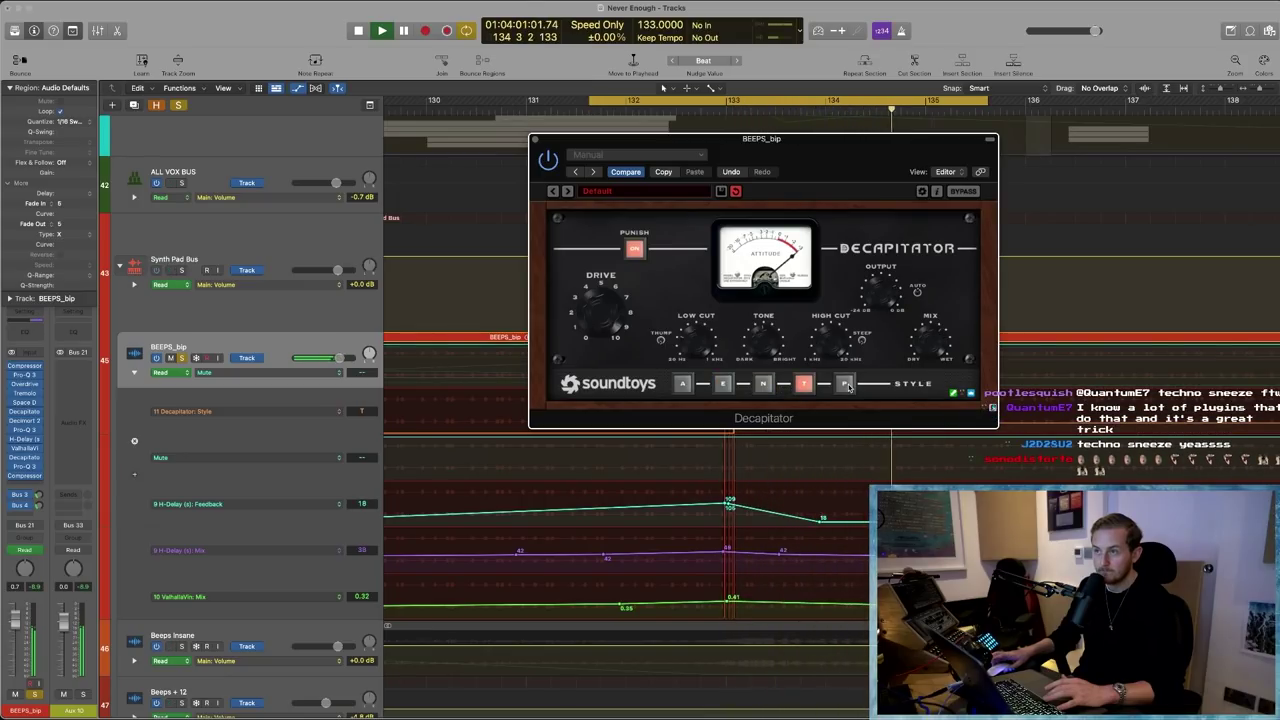
{"action": "left_click", "coordinate": [845, 385]}
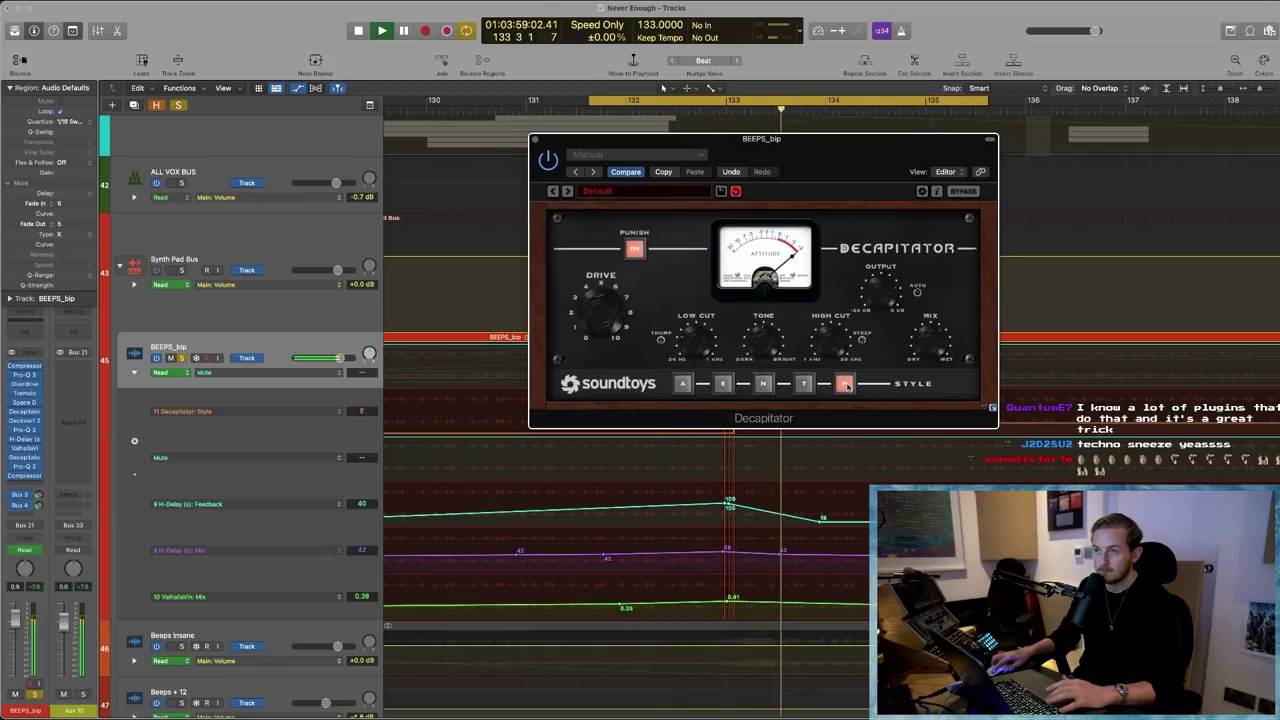
{"action": "left_click", "coordinate": [804, 385]}
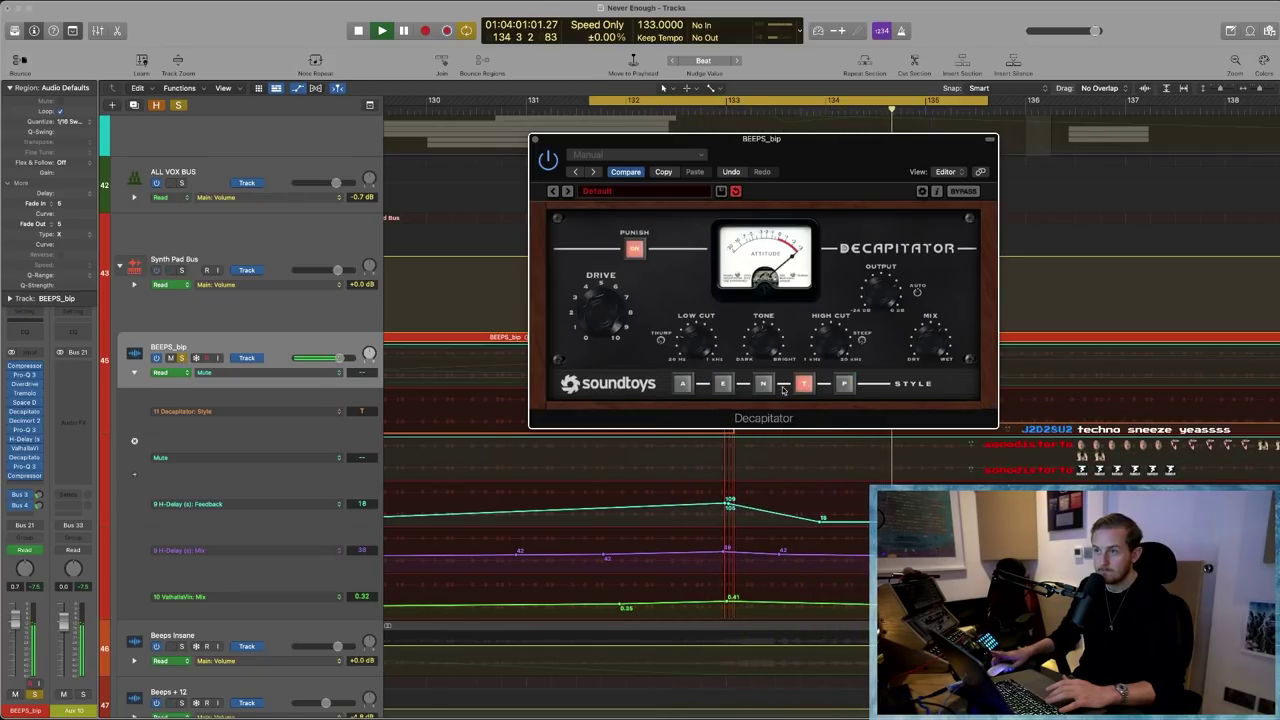
{"action": "left_click", "coordinate": [722, 385]}
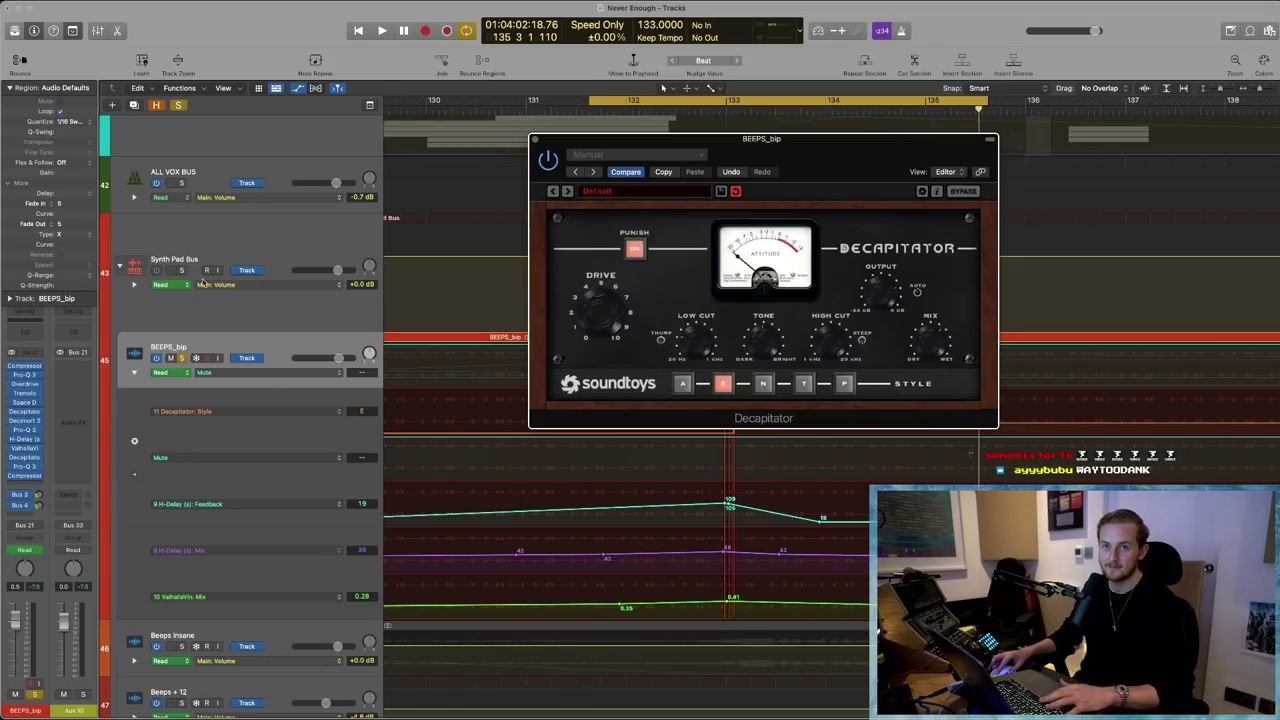
{"action": "left_click", "coordinate": [535, 139]}
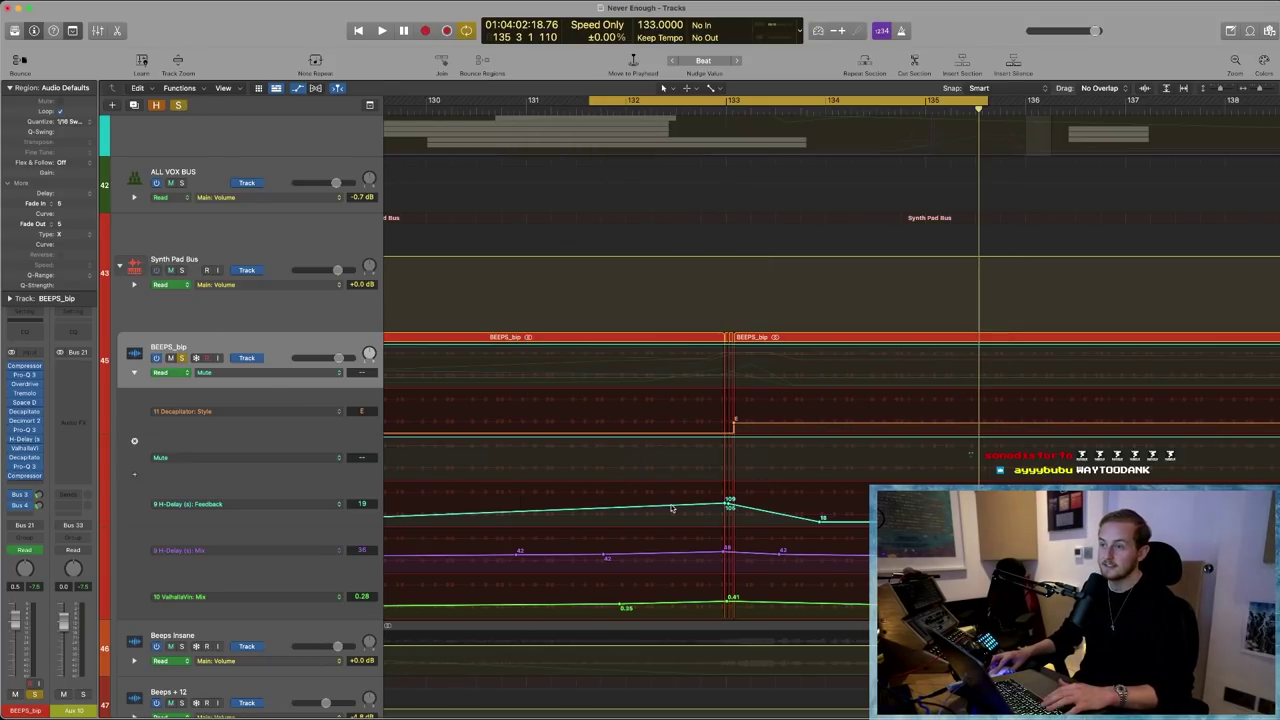
- Unsolo BEEPS_bip and undo the edits that muted the Beeps Insane region and removed the BEEPS_bip mute automation
{"action": "key", "text": "super+Left"}
{"action": "key", "text": "super+Left"}
{"action": "key", "text": "super+Left"}
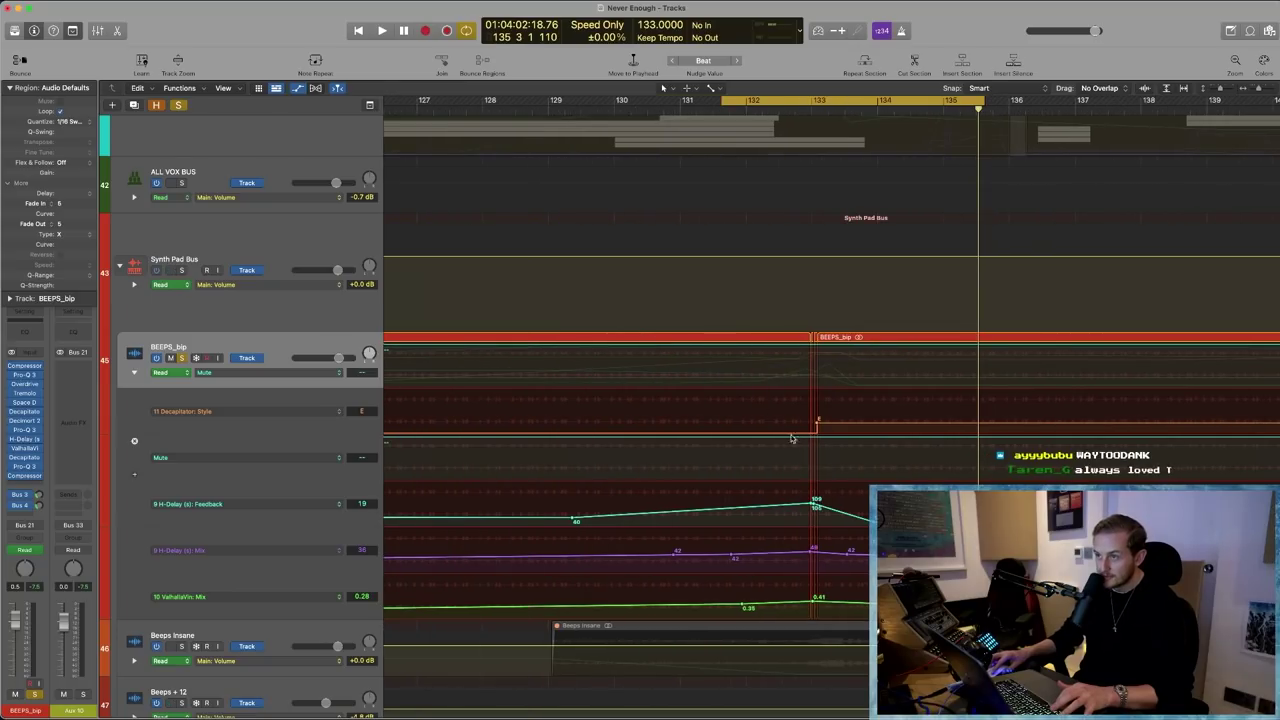
{"action": "key", "text": "a"}
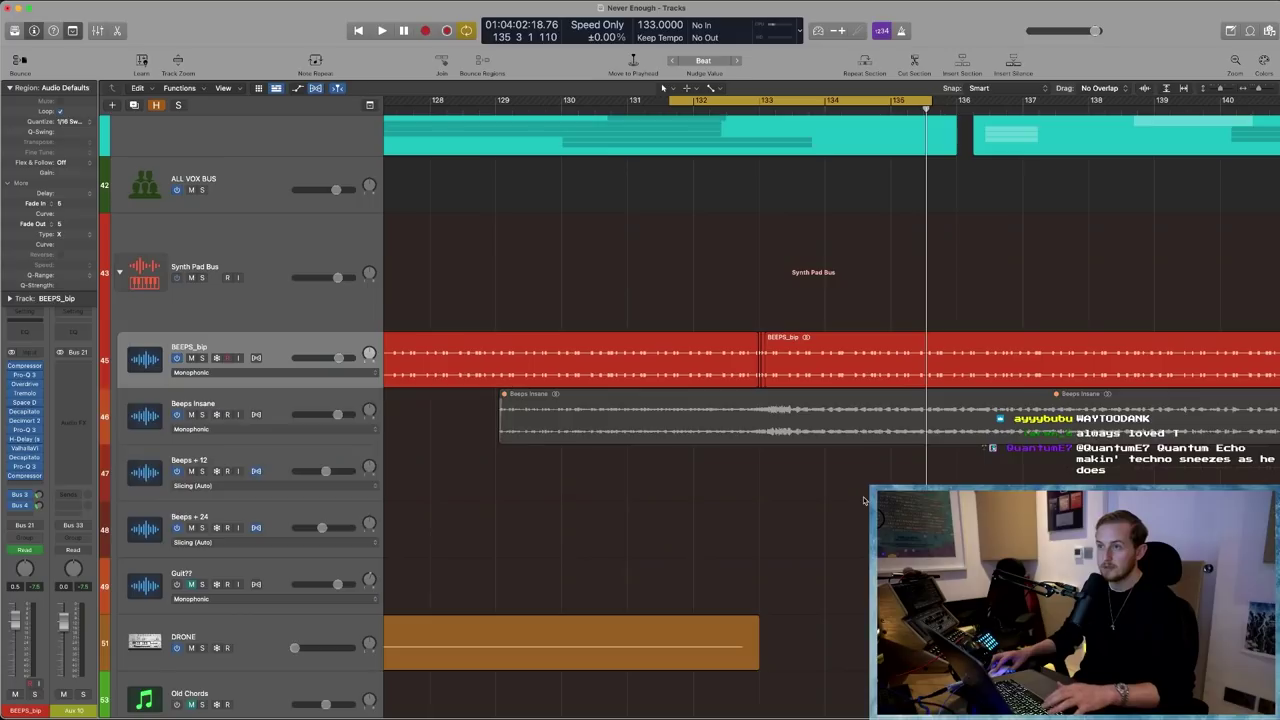
{"action": "key", "text": "ctrl+z"}
{"action": "scroll", "coordinate": [841, 501], "scroll_direction": "right", "scroll_amount": 2}
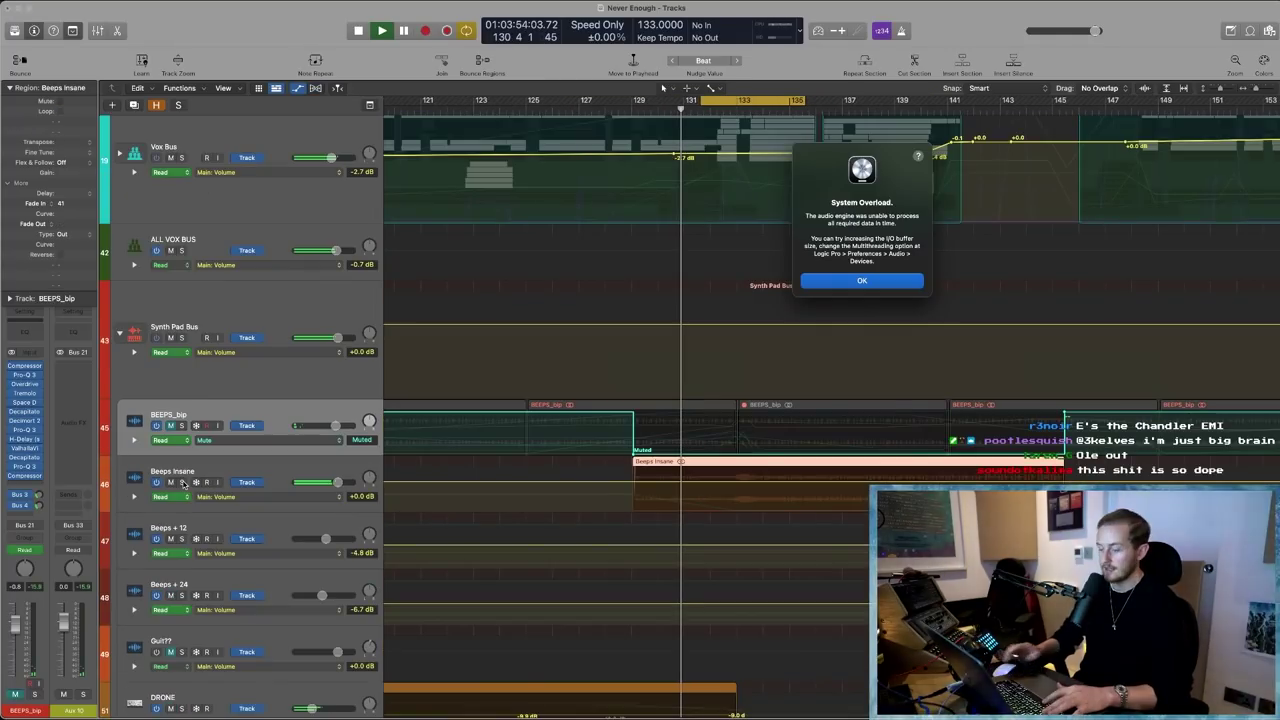
- Dismiss the system overload alert, solo the Beeps Insane track, and play it while zoomed in around bars 133 to 134
{"action": "key", "text": "Return"}
{"action": "left_click", "coordinate": [182, 483]}
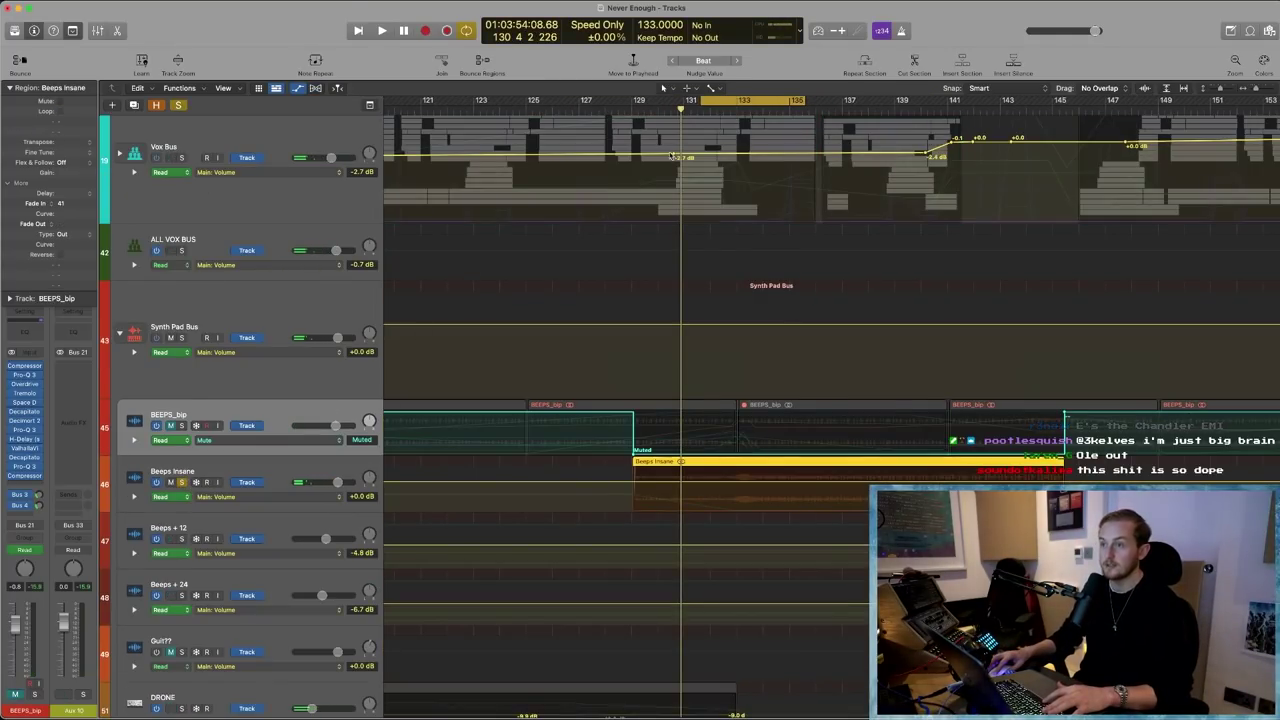
{"action": "key", "text": "a"}
{"action": "key", "text": "space"}
{"action": "left_click_drag", "start_coordinate": [790, 352], "coordinate": [663, 661]}
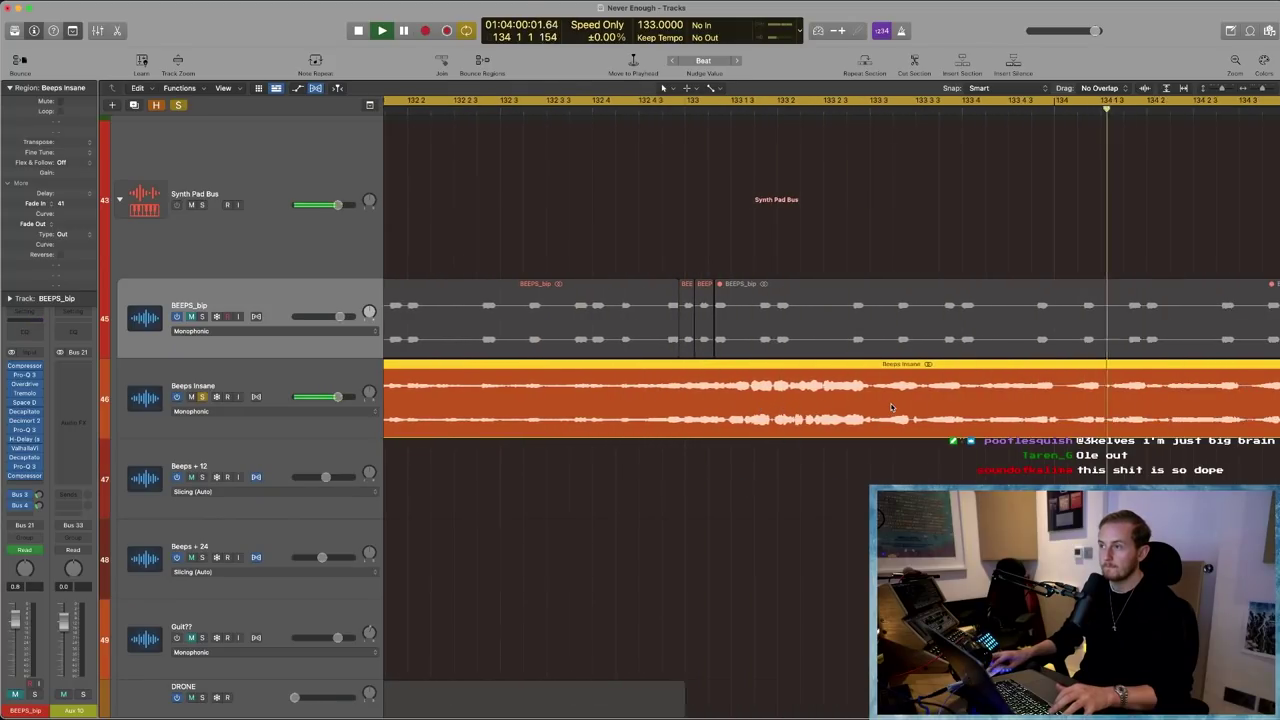
- Play the full mix around bars 129 to 136 with Beeps Insane unsoloed, and stop playback
{"action": "key", "text": "super+Left"}
{"action": "key", "text": "super+Left"}
{"action": "key", "text": "super+Left"}
{"action": "key", "text": "super+Left"}
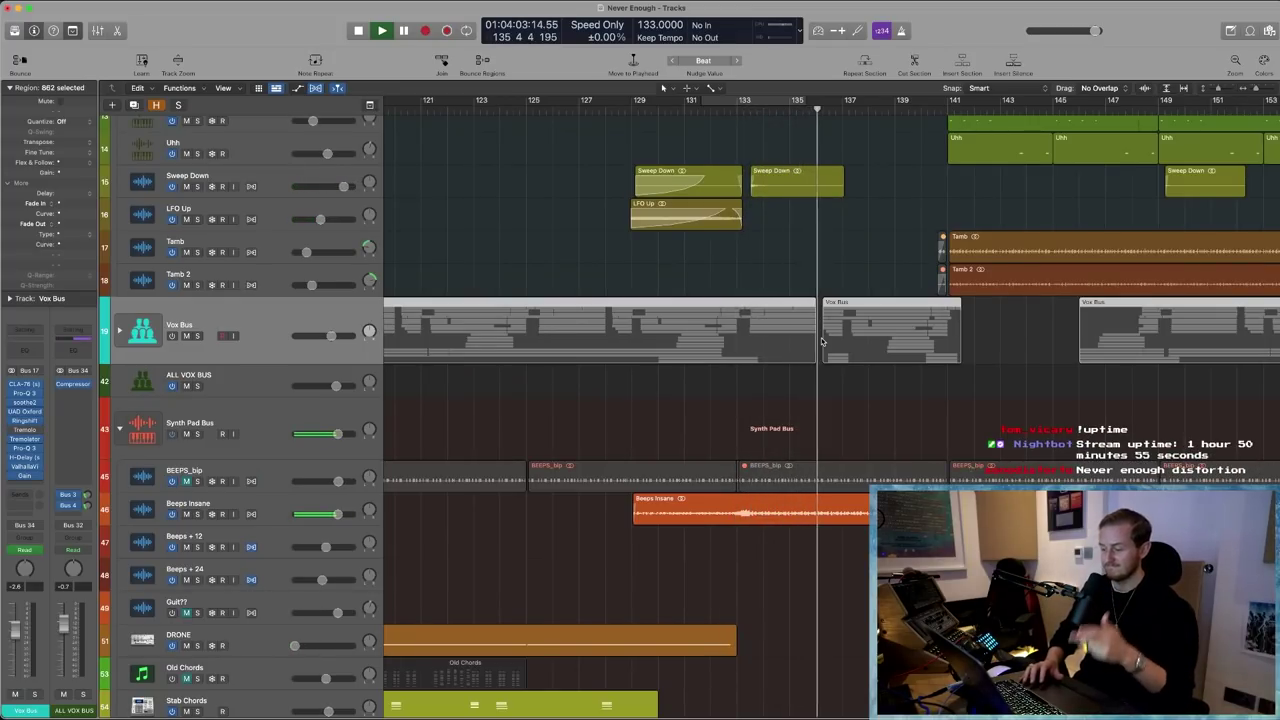
{"action": "key", "text": "space"}
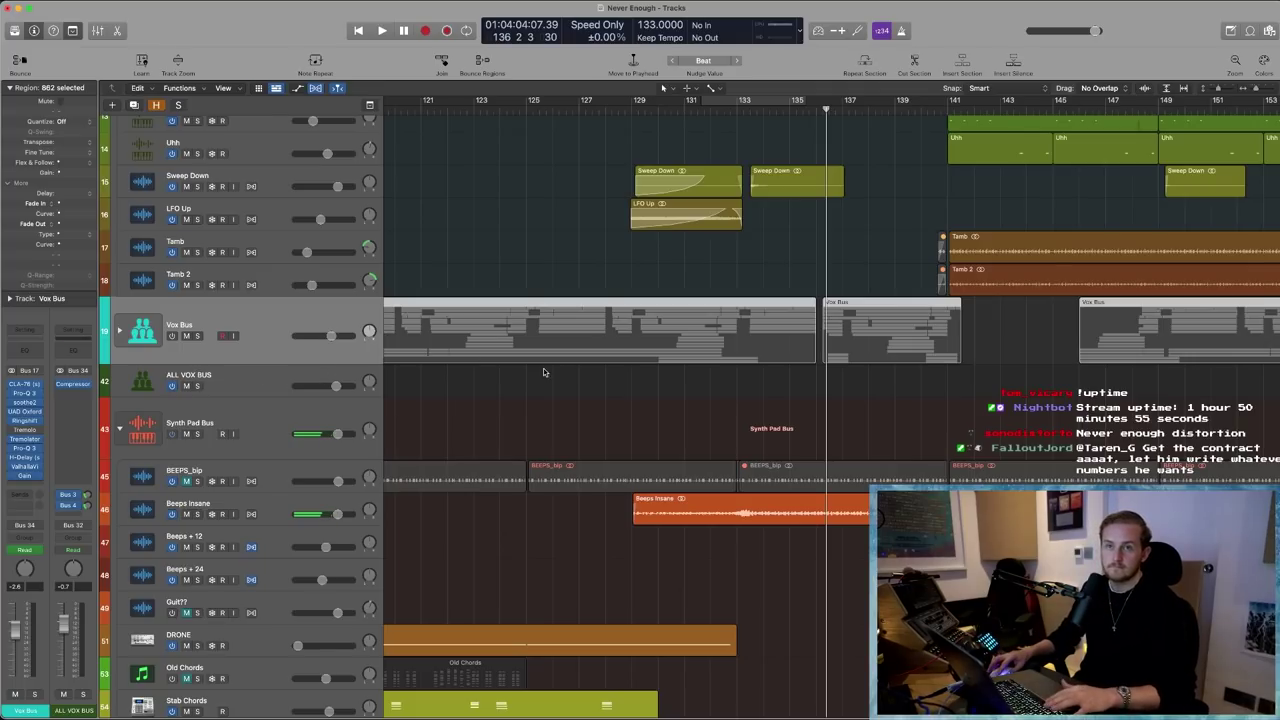
{"action": "left_click", "coordinate": [420, 385]}
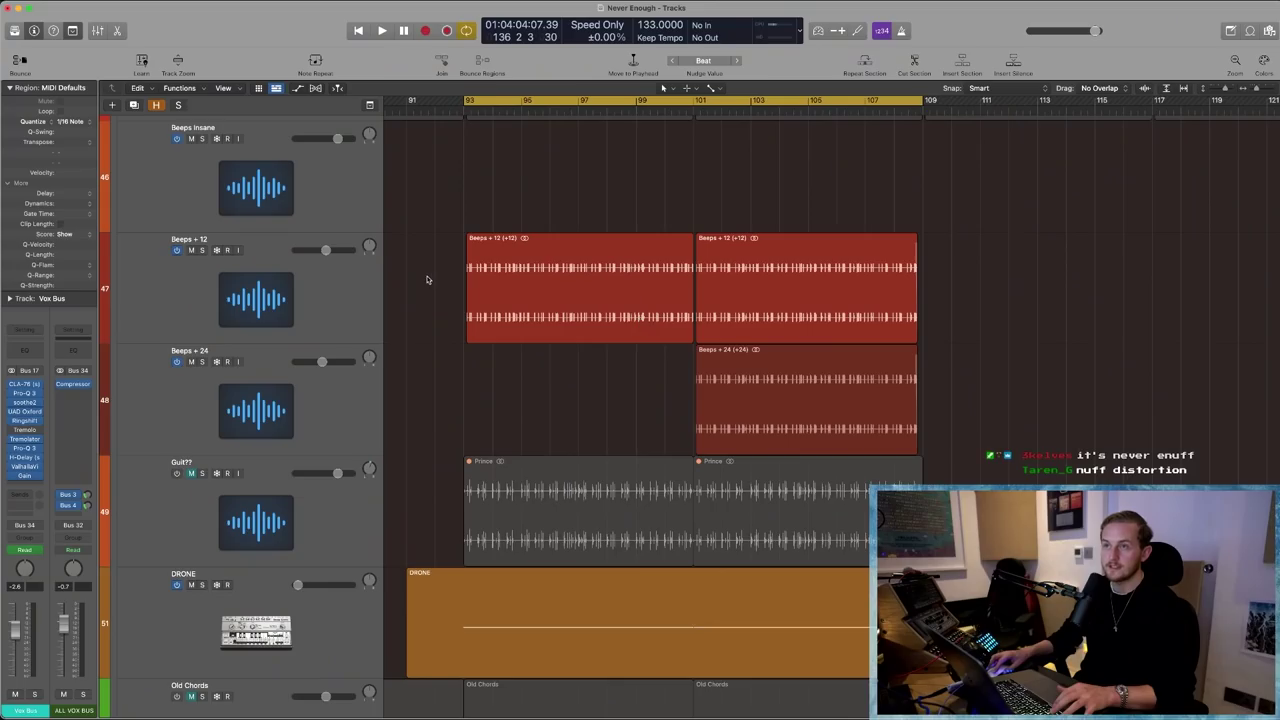
- Solo Beeps + 12 and Beeps + 24 and play their regions across bars 93 to 109
{"action": "key", "text": "super+Right"}
{"action": "left_click", "coordinate": [204, 257]}
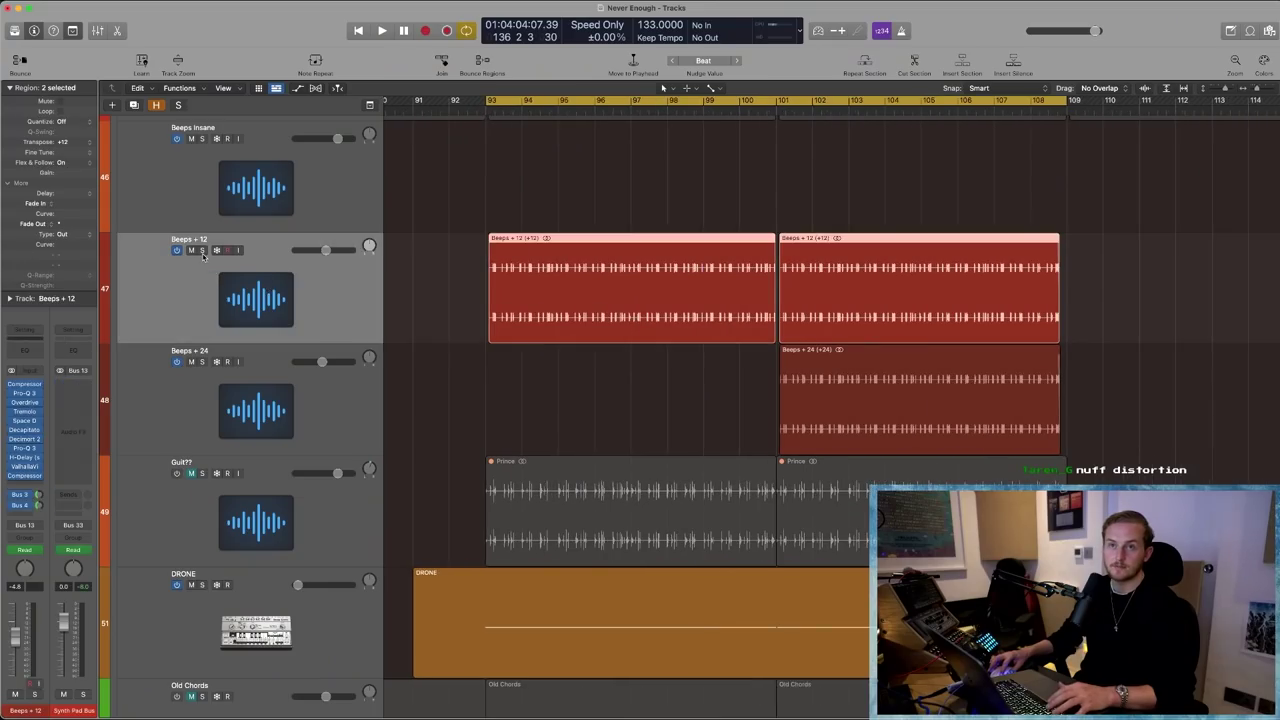
{"action": "key", "text": "s"}
{"action": "key", "text": "space"}
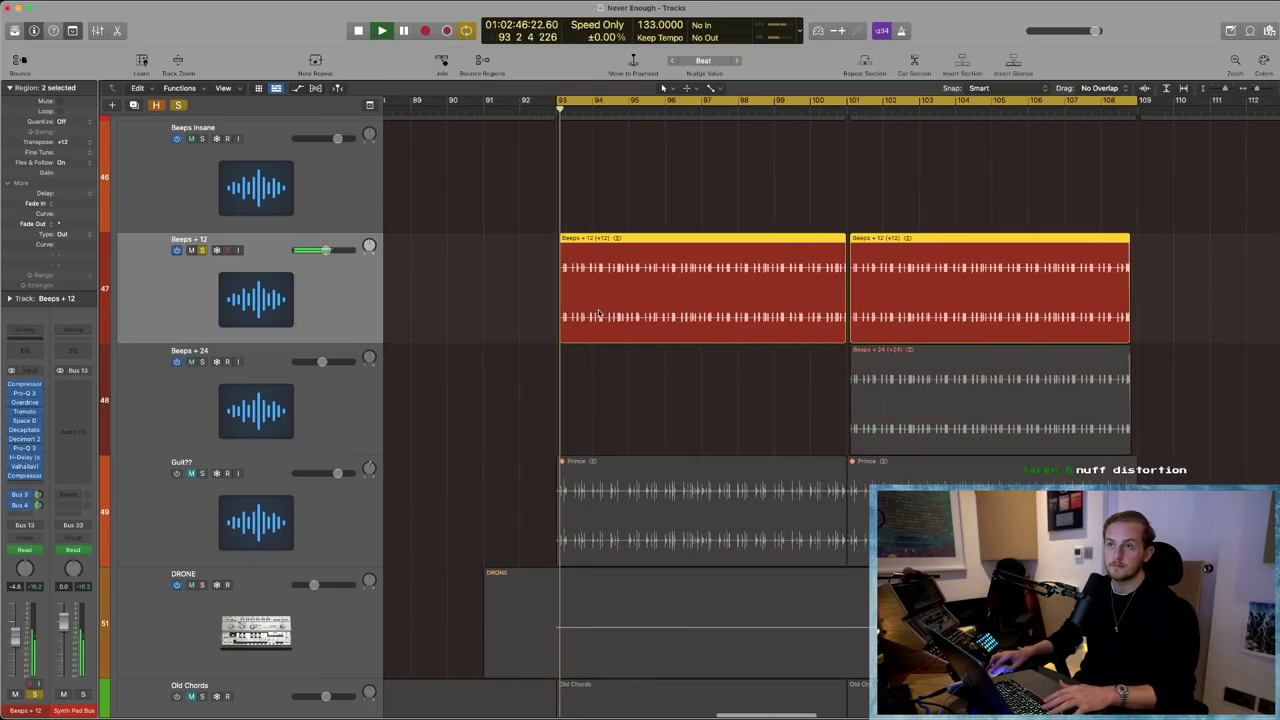
{"action": "left_click", "coordinate": [845, 110]}
{"action": "left_click", "coordinate": [203, 361]}
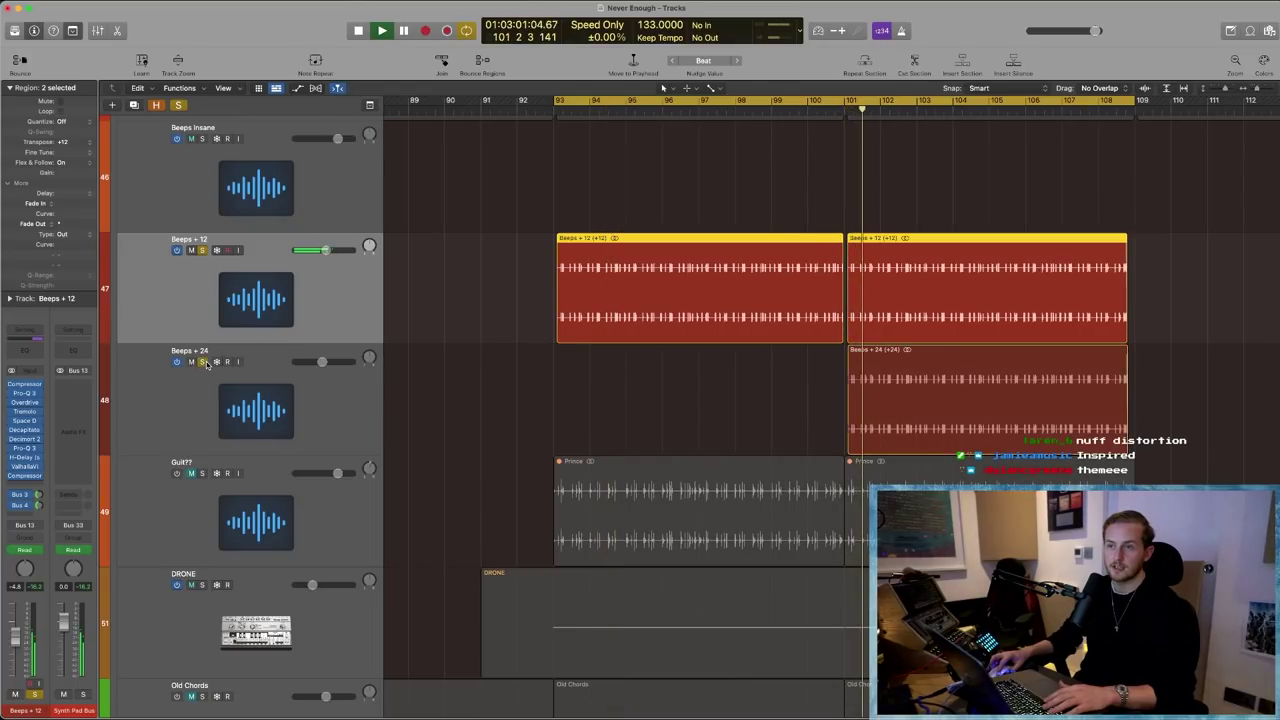
{"action": "scroll", "coordinate": [966, 362], "scroll_direction": "up", "scroll_amount": 5}
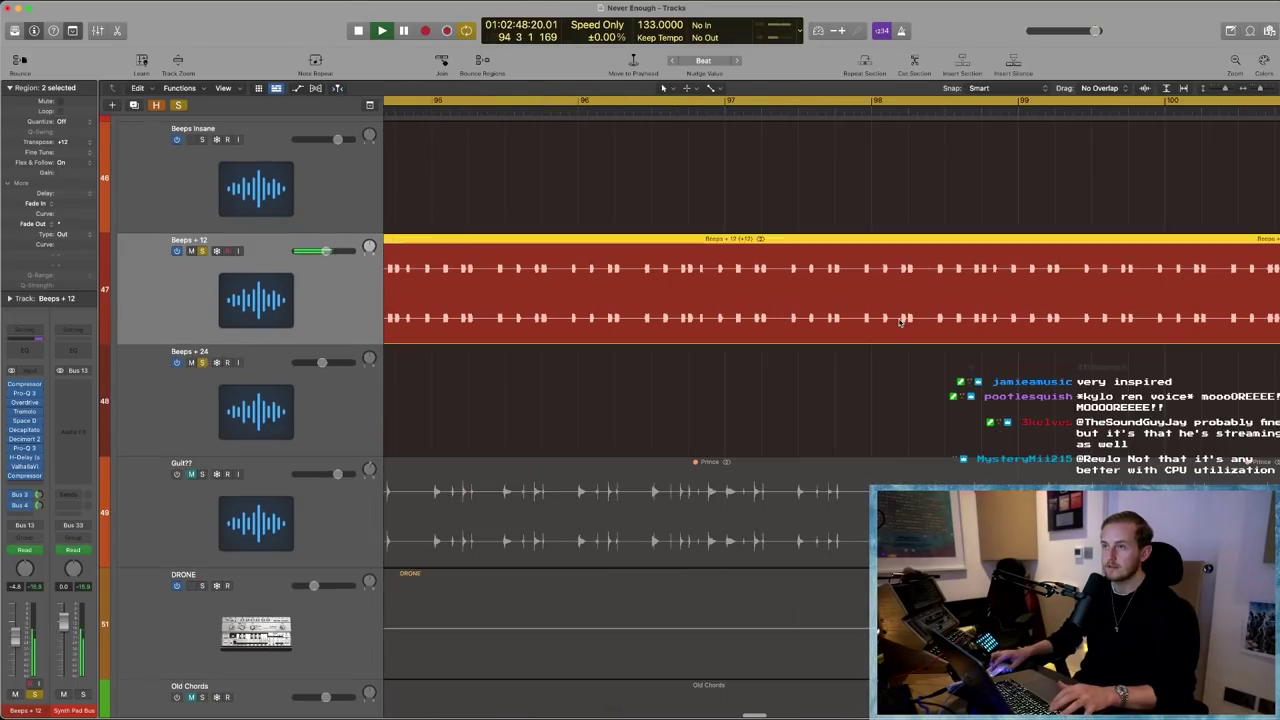
{"action": "scroll", "coordinate": [900, 320], "scroll_direction": "down", "scroll_amount": 4}
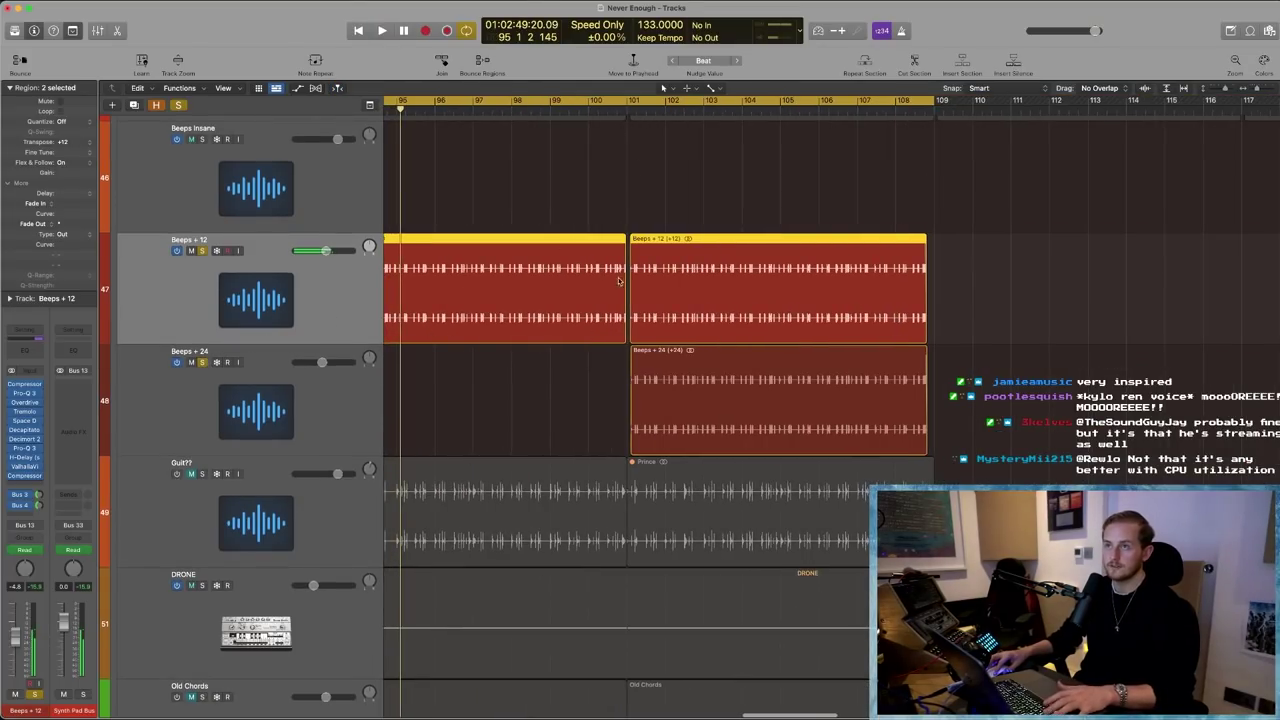
- Show the ValhallaVintageVerb Mix automation on Beeps + 12 and play through its rise up to bar 109
{"action": "key", "text": "a"}
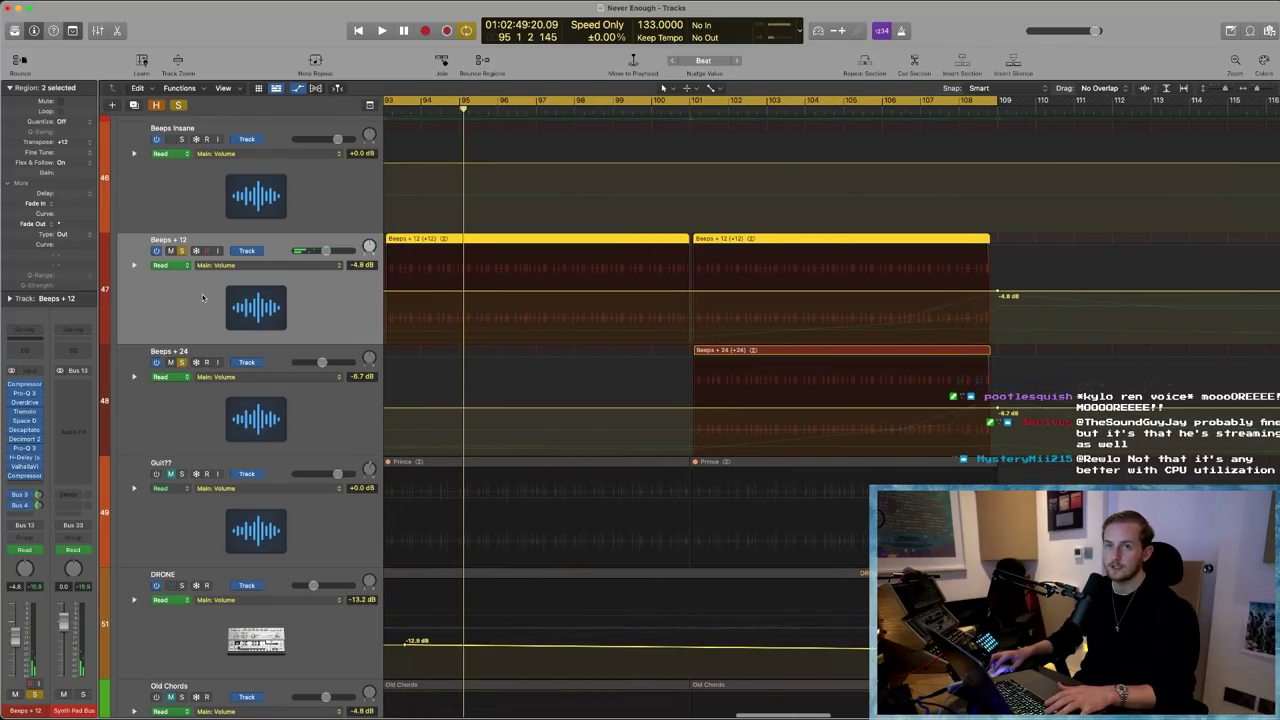
{"action": "left_click", "coordinate": [258, 266]}
{"action": "left_click", "coordinate": [330, 255]}
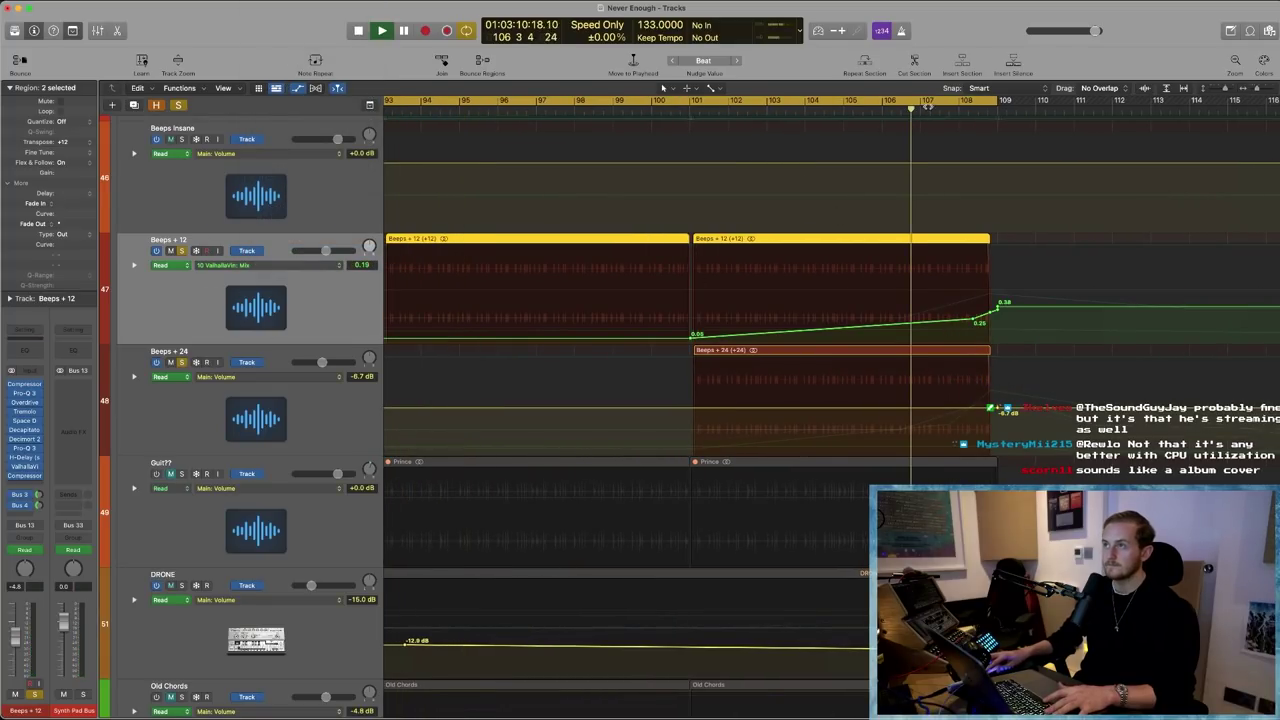
{"action": "scroll", "coordinate": [927, 139], "scroll_direction": "left", "scroll_amount": 3}
{"action": "scroll", "coordinate": [1065, 421], "scroll_direction": "right", "scroll_amount": 5}
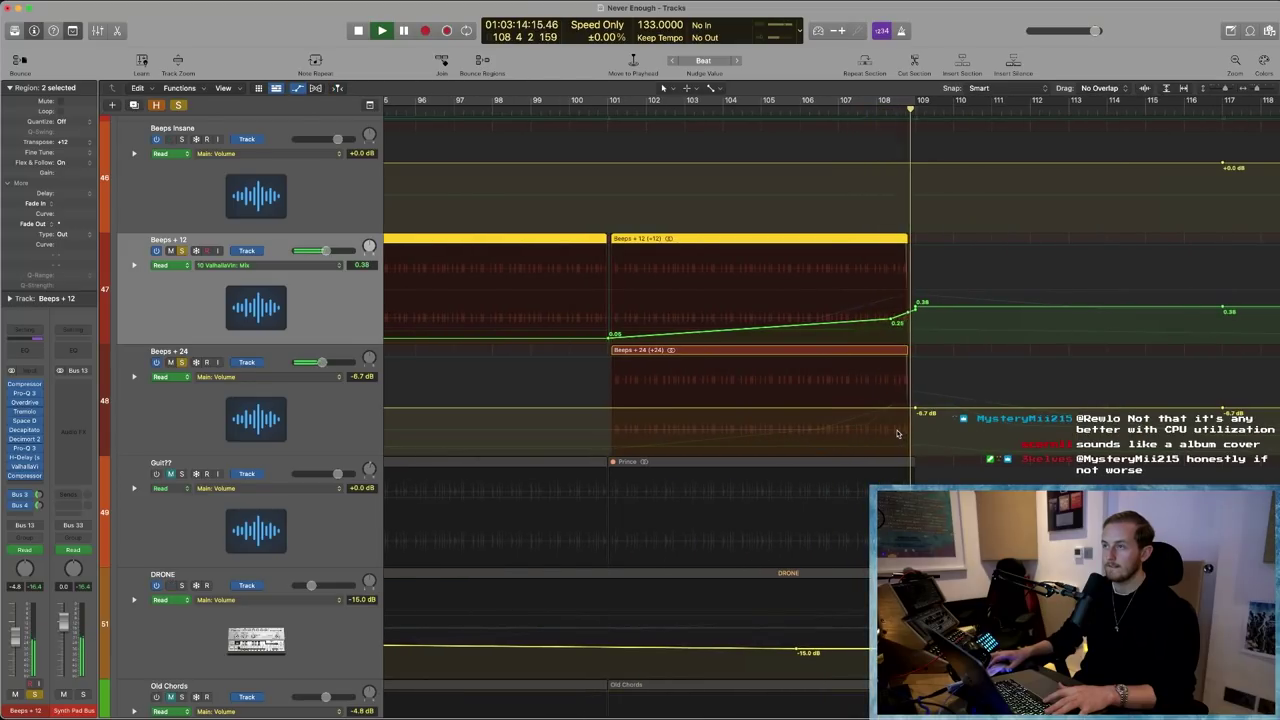
{"action": "left_click", "coordinate": [231, 380]}
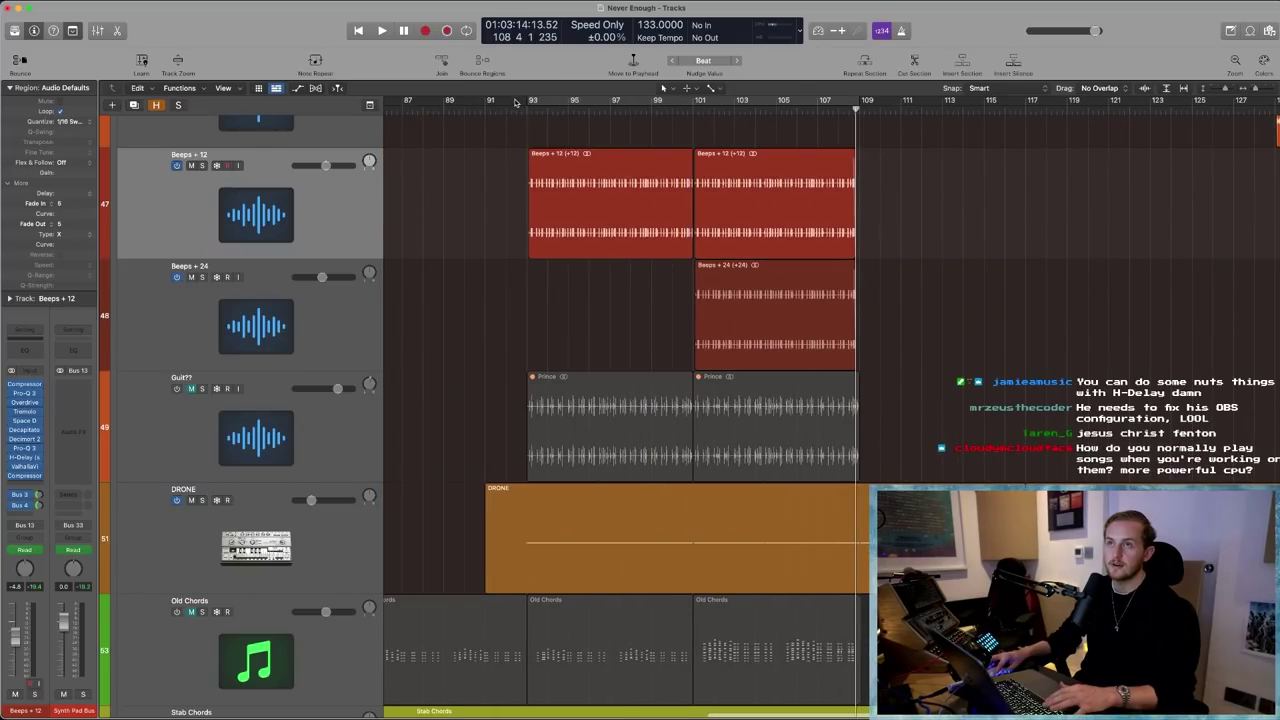
- Solo the DRONE track, open its Reaktor 6 Monark instrument, and play the drone in the cycle range
{"action": "key", "text": "c"}
{"action": "left_click", "coordinate": [273, 530]}
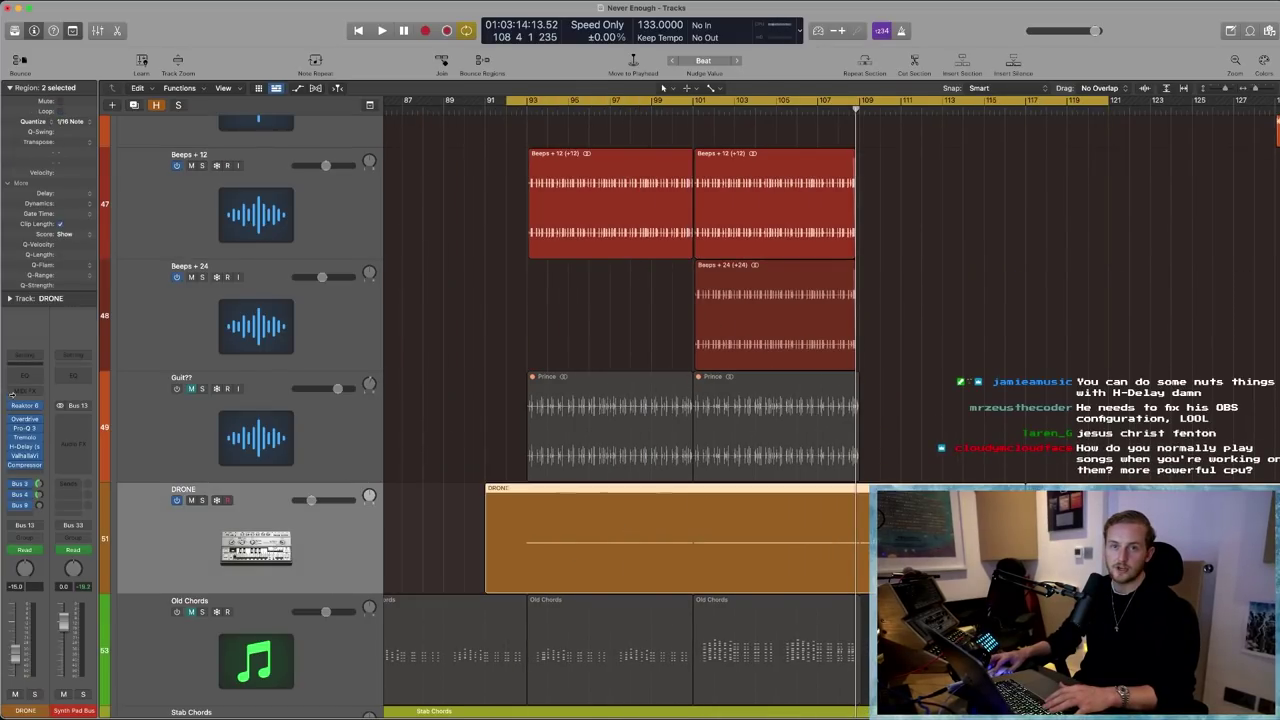
{"action": "key", "text": "s"}
{"action": "left_click", "coordinate": [25, 406]}
{"action": "left_click_drag", "start_coordinate": [879, 172], "coordinate": [744, 164]}
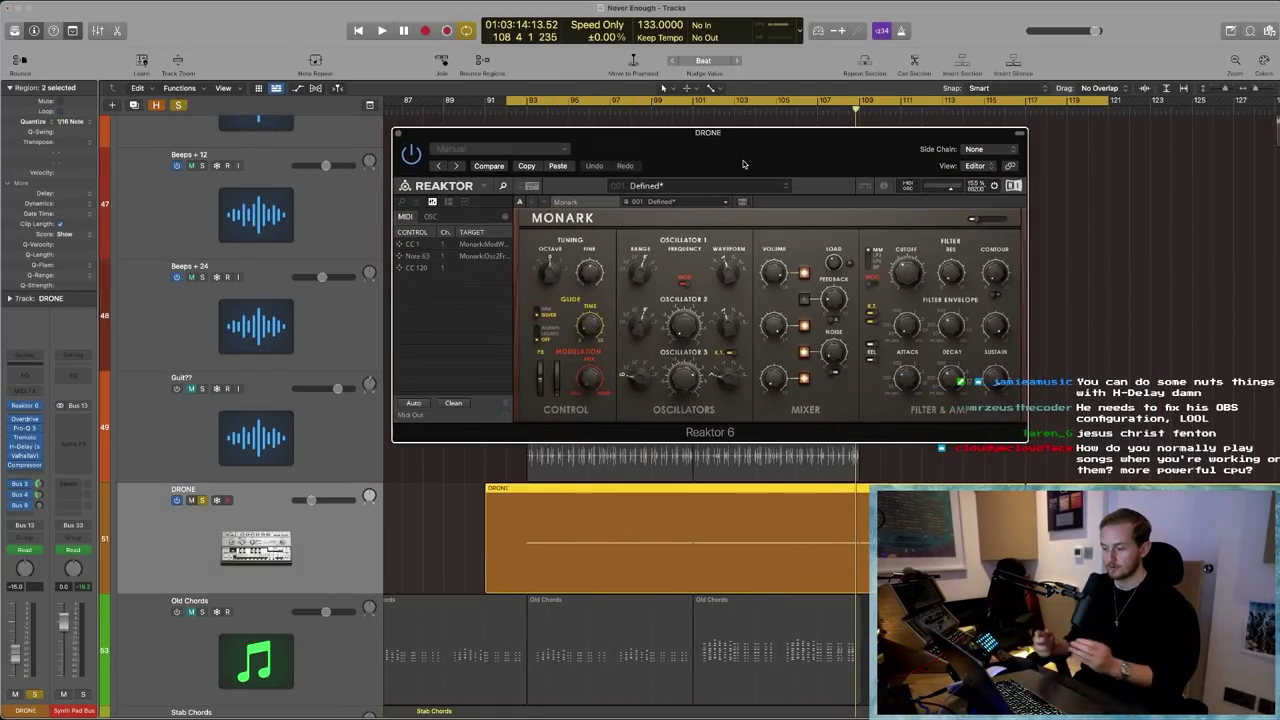
{"action": "key", "text": "space"}
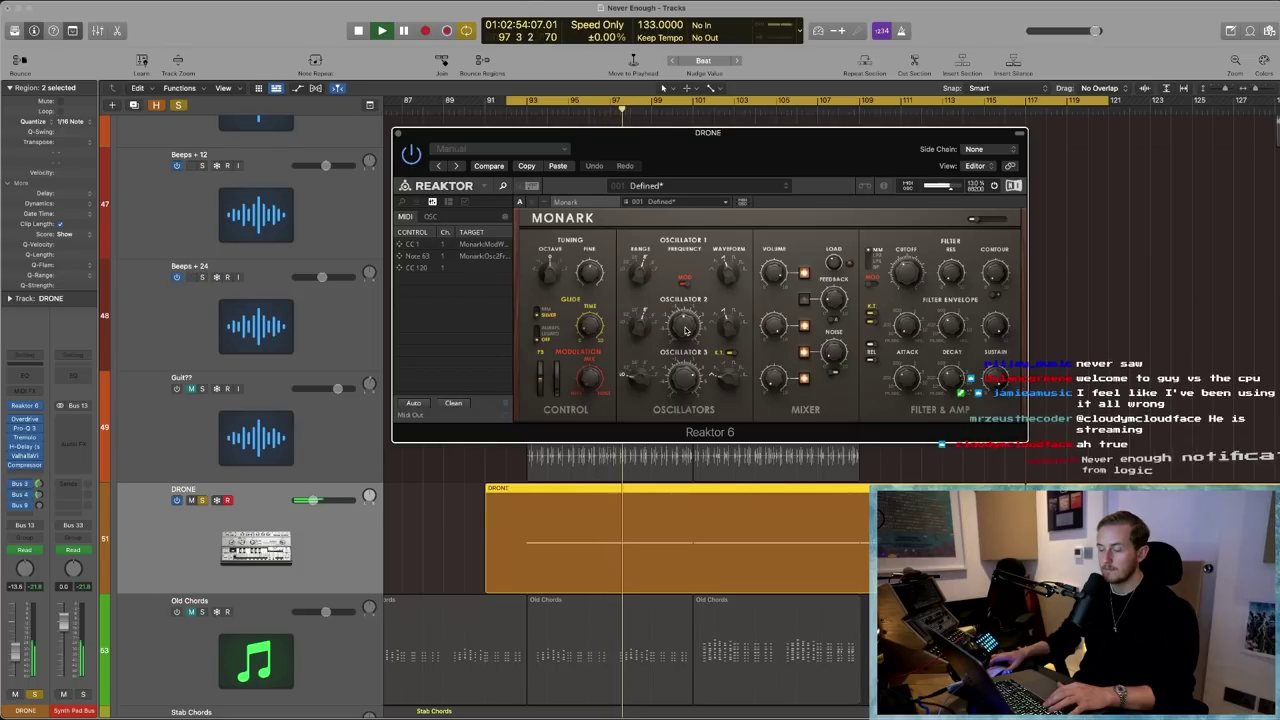
{"action": "left_click_drag", "start_coordinate": [889, 150], "coordinate": [757, 159]}
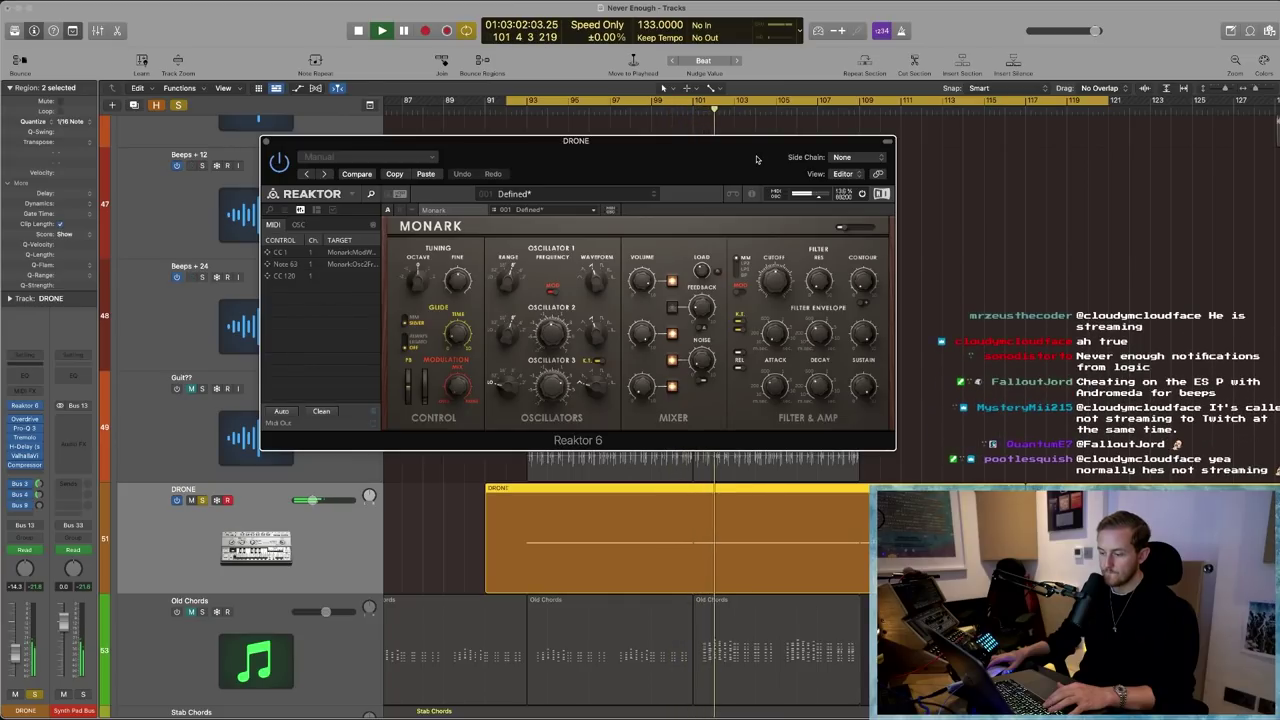
{"action": "key", "text": "Return"}
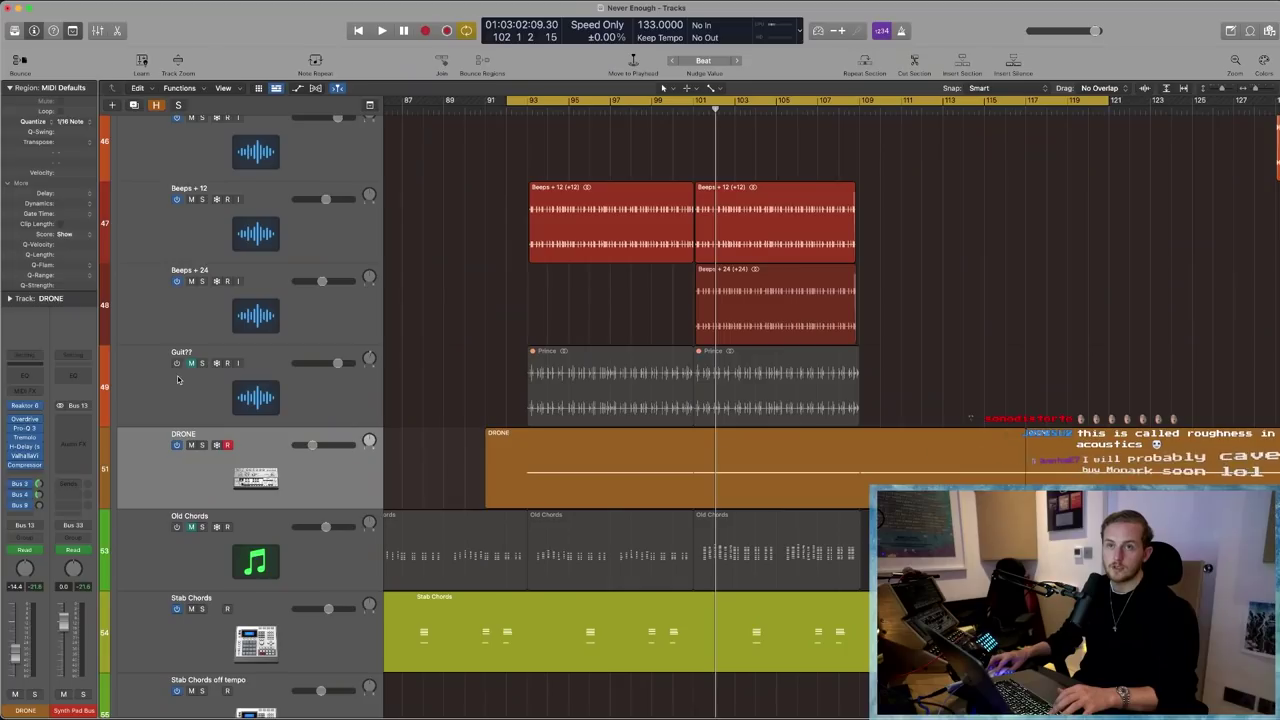
- Switch on and solo the Guit?? track and unmute its two Prince regions between bars 93 and 109
{"action": "left_click", "coordinate": [198, 366]}
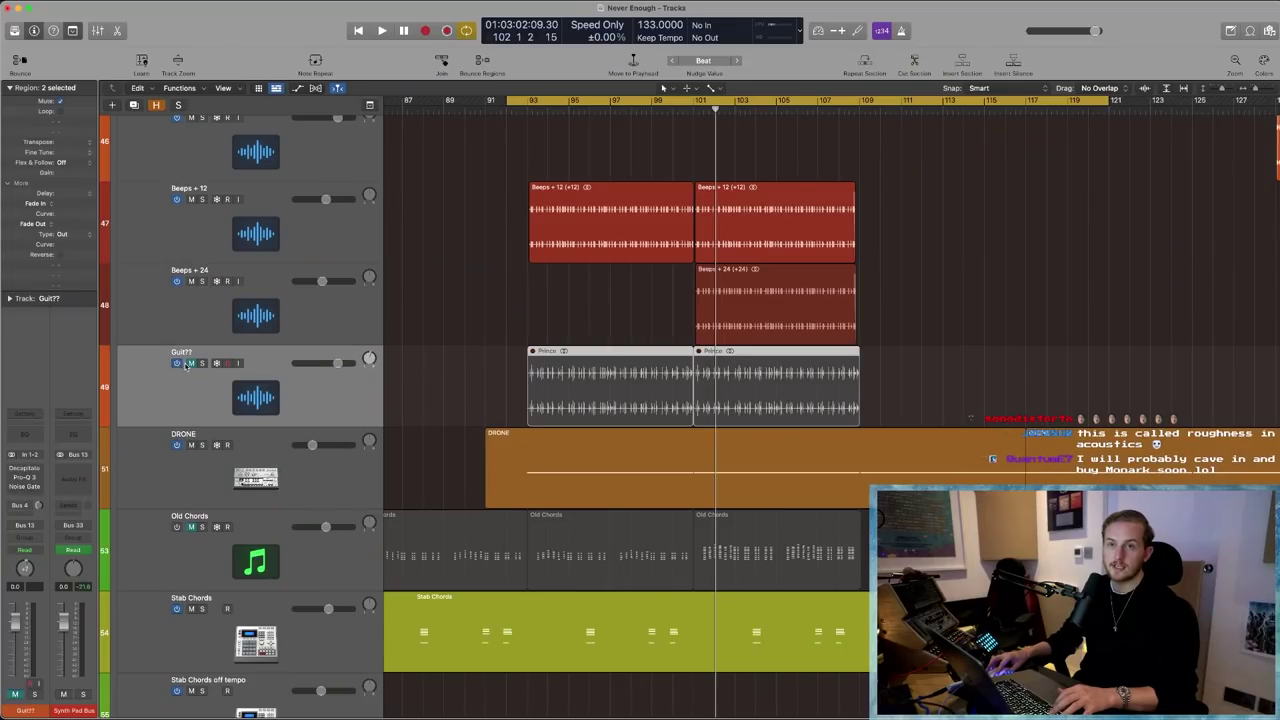
{"action": "left_click", "coordinate": [201, 364]}
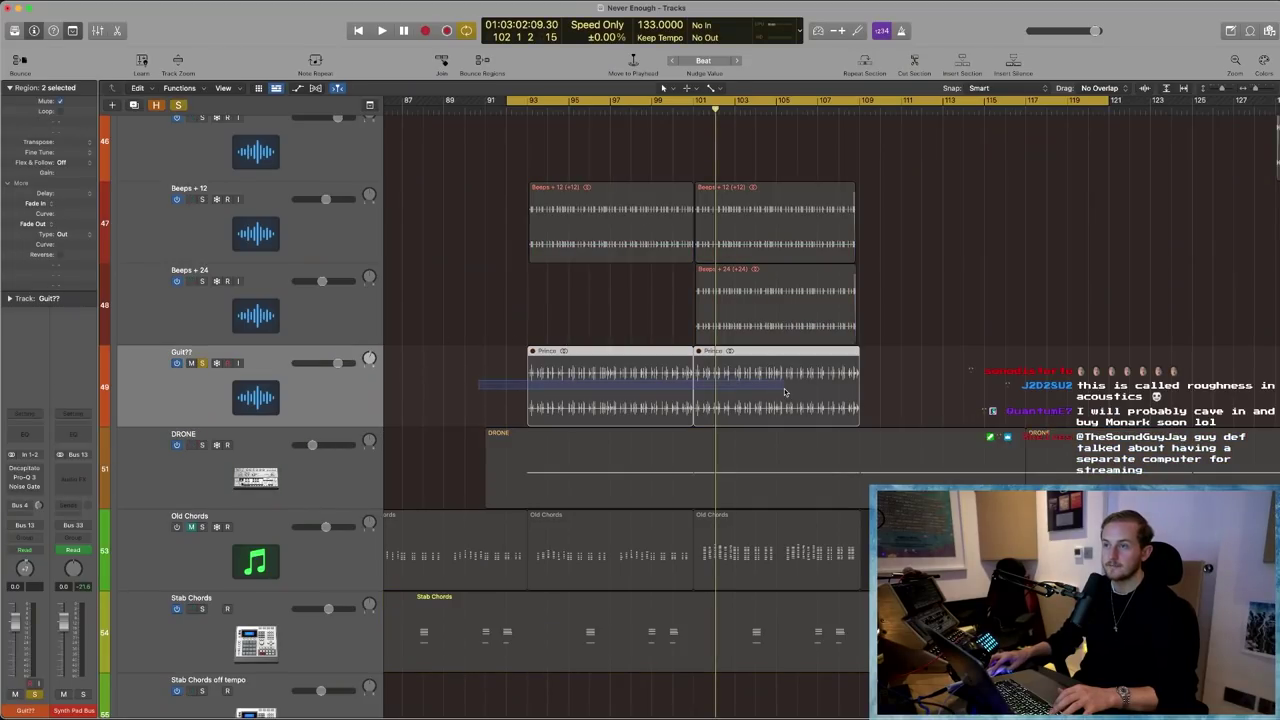
{"action": "key", "text": "ctrl+m"}
{"action": "left_click", "coordinate": [890, 386]}
- Play the soloed Guit?? track's first Prince region, cycling bars 21 to 29, and zoom in on it
{"action": "scroll", "coordinate": [870, 388], "scroll_direction": "left", "scroll_amount": 15}
{"action": "key", "text": "super+Left"}
{"action": "key", "text": "super+Left"}
{"action": "scroll", "coordinate": [760, 330], "scroll_direction": "right", "scroll_amount": 1}
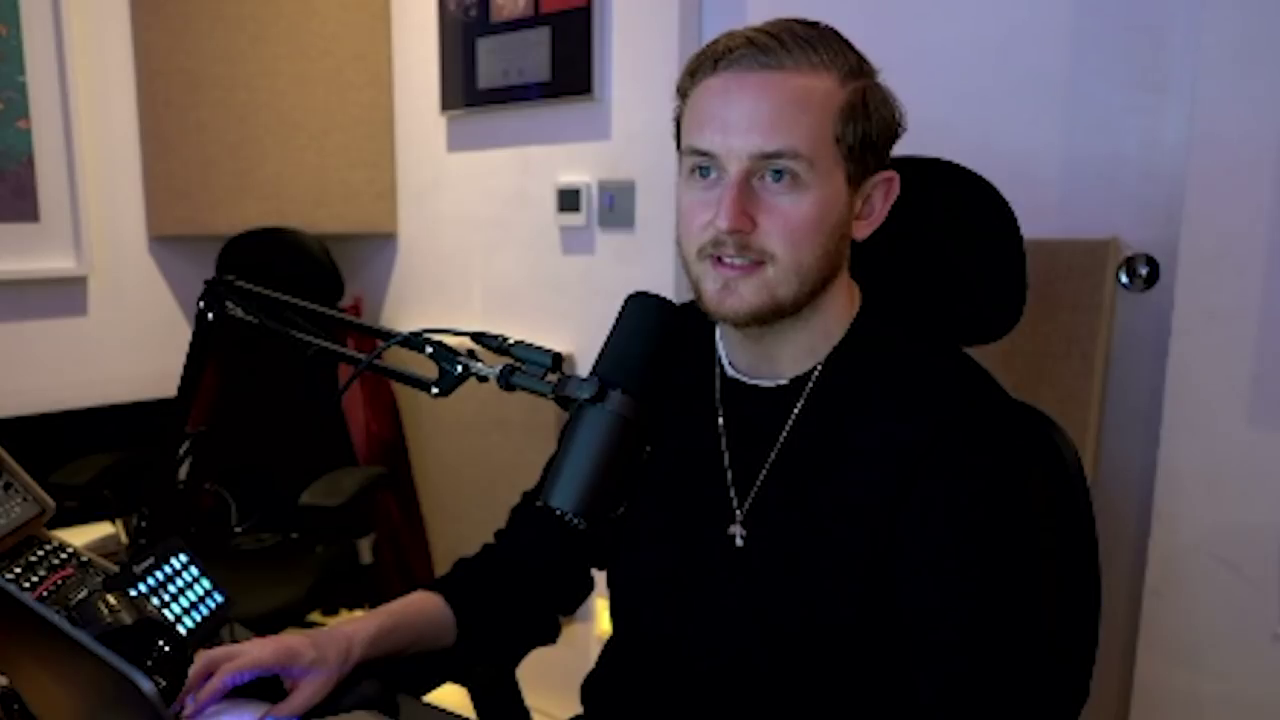
{"action": "left_click", "coordinate": [539, 102]}
{"action": "scroll", "coordinate": [793, 296], "scroll_direction": "up", "scroll_amount": 1}
{"action": "key", "text": "space"}
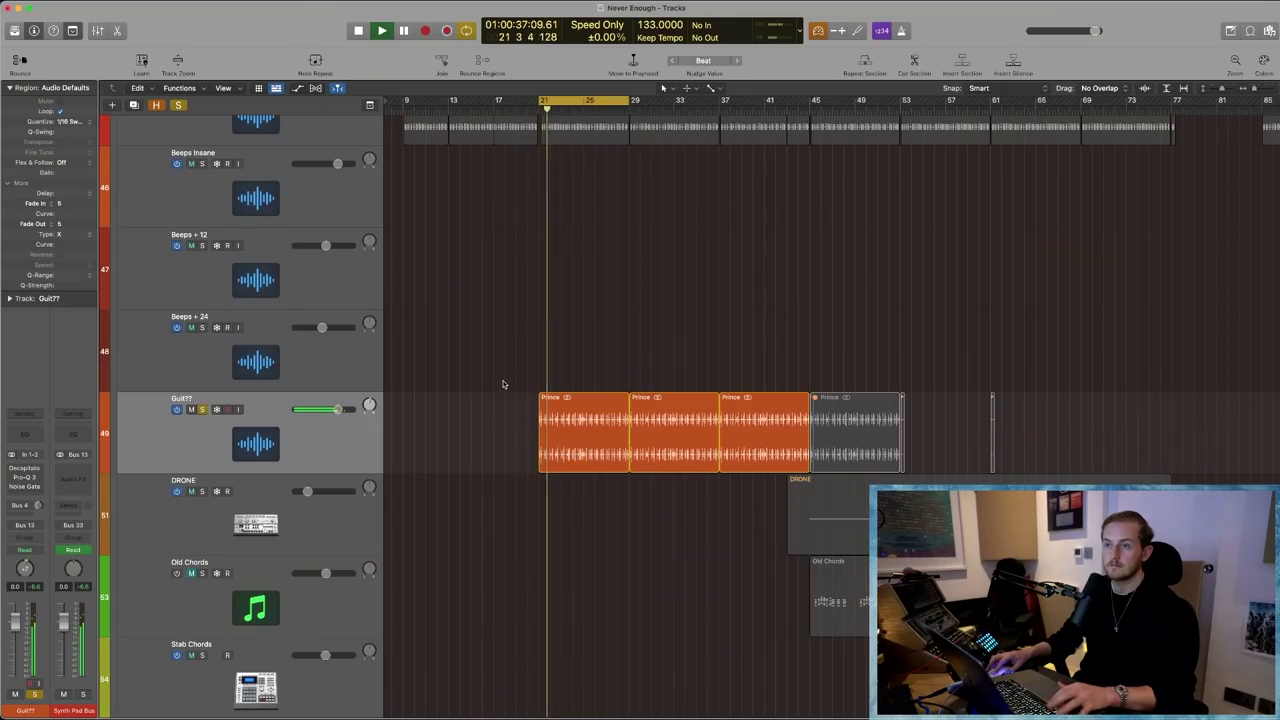
{"action": "left_click_drag", "start_coordinate": [503, 397], "coordinate": [678, 519]}
{"action": "scroll", "coordinate": [678, 519], "scroll_direction": "down", "scroll_amount": 1}
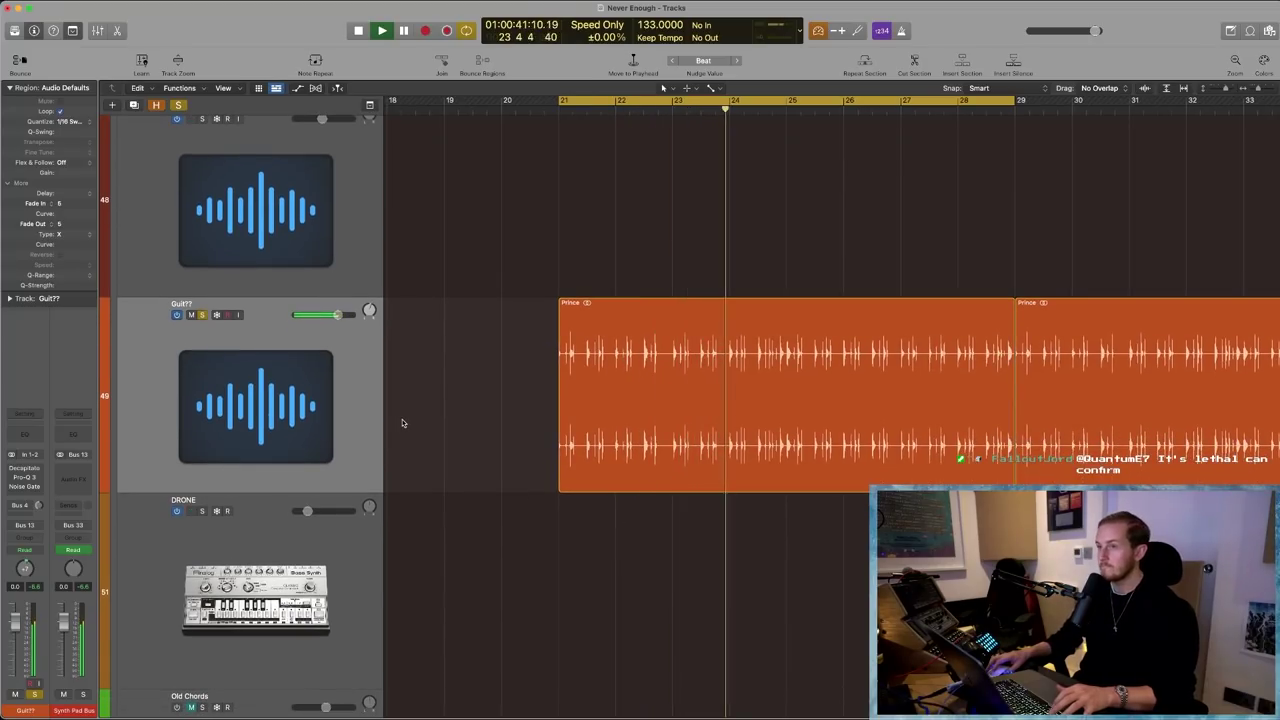
- Play Guit?? unsoloed within the full mix from bar 21, and switch the track back off
{"action": "key", "text": "space"}
{"action": "left_click", "coordinate": [201, 316]}
{"action": "left_click", "coordinate": [534, 434]}
{"action": "key", "text": "space"}
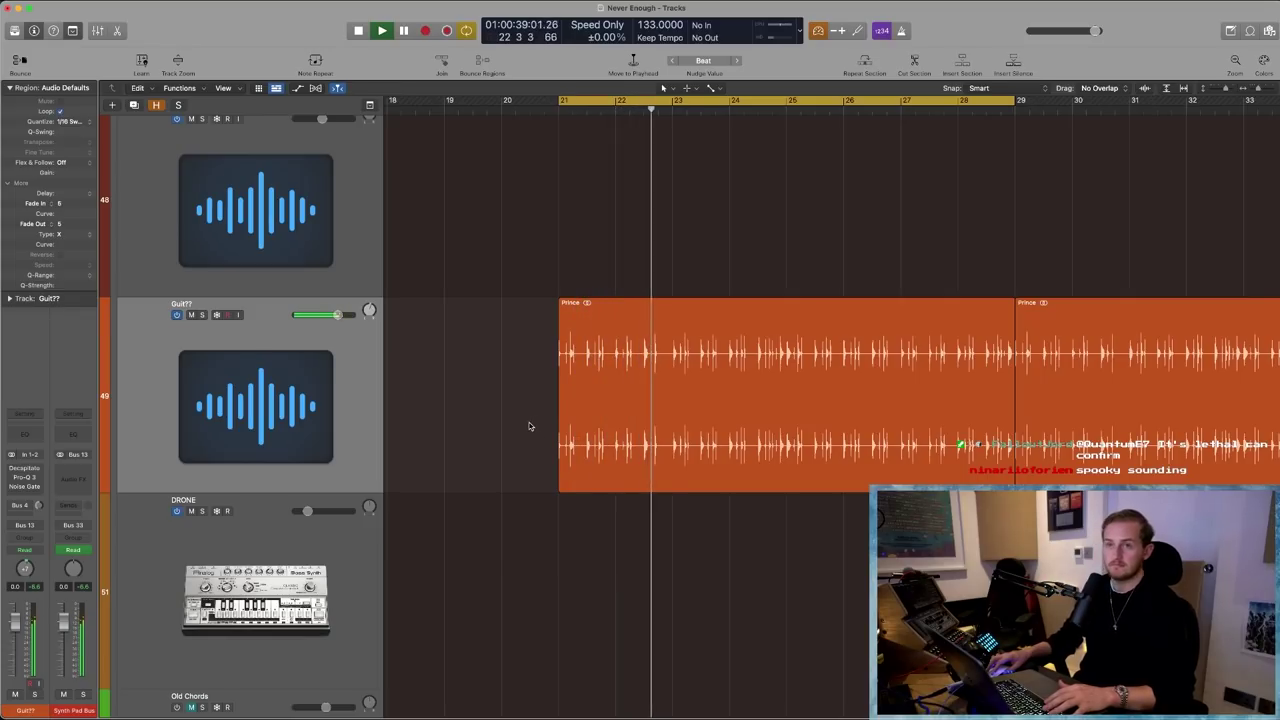
{"action": "key", "text": "Return"}
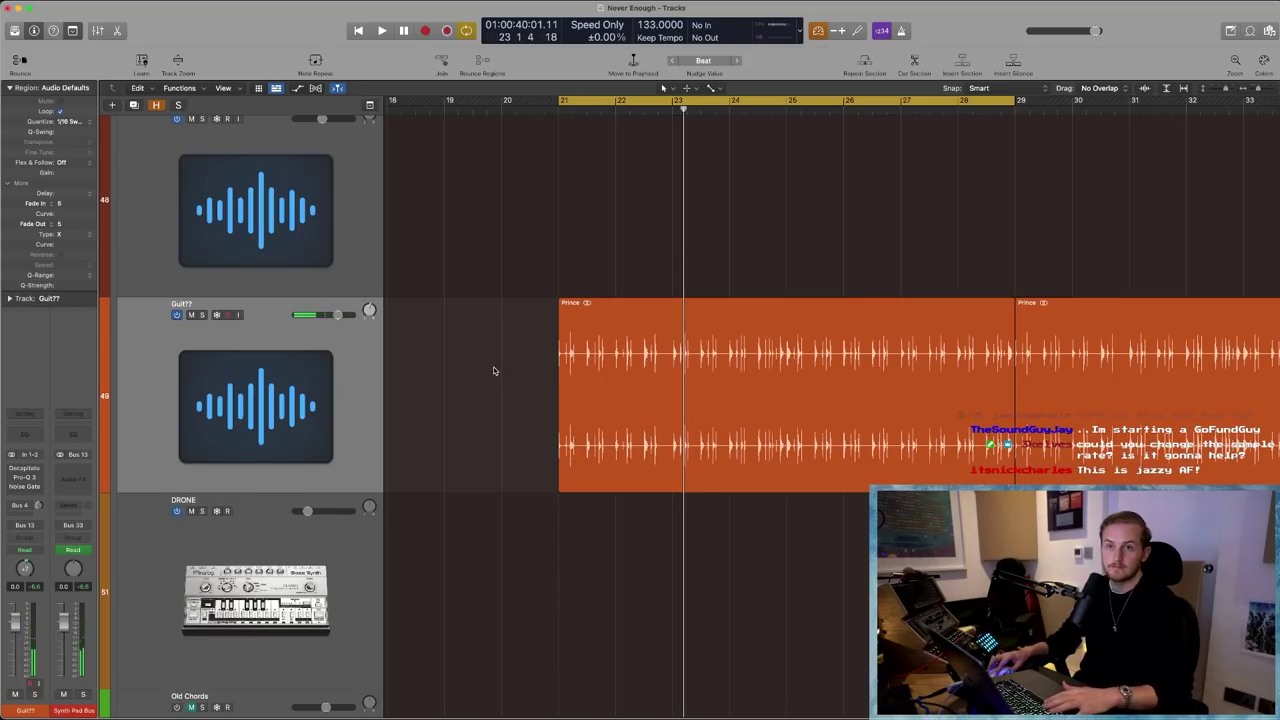
{"action": "left_click", "coordinate": [177, 315]}
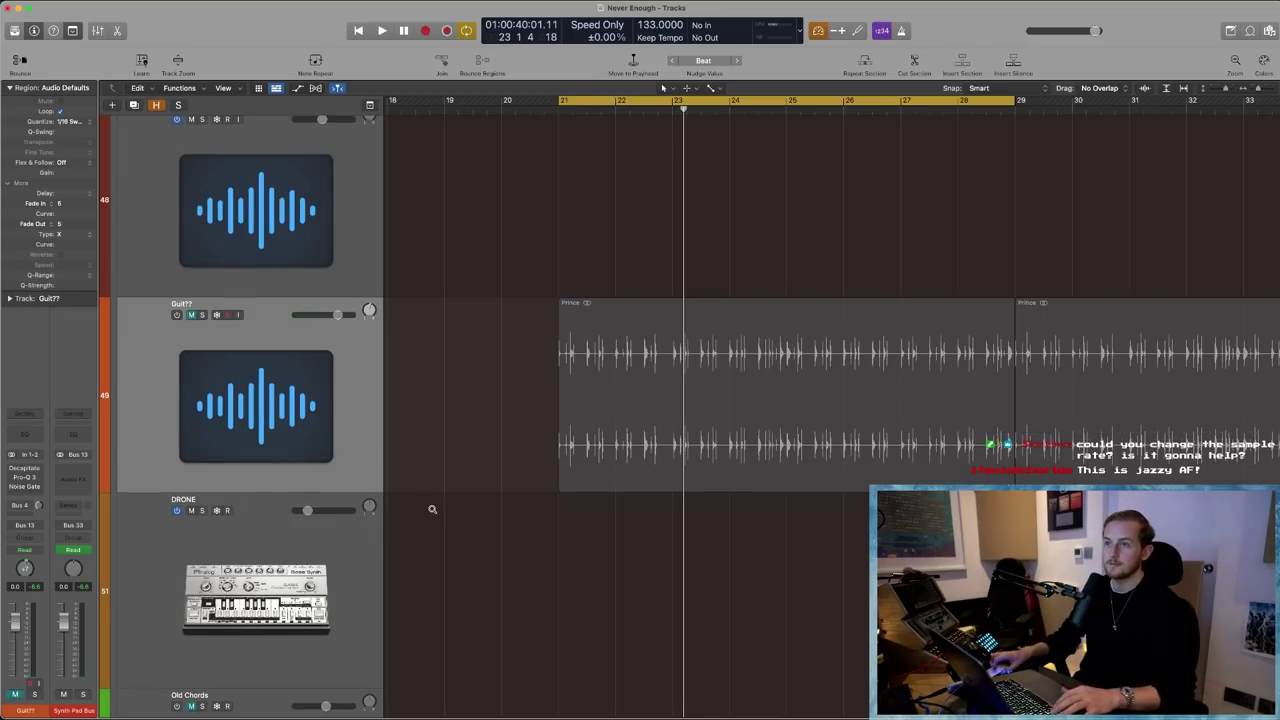
- Switch on and solo the Old Chords track and play it with the cycle set to bars 45 to 53
{"action": "scroll", "coordinate": [432, 509], "scroll_direction": "down", "scroll_amount": 5}
{"action": "scroll", "coordinate": [822, 435], "scroll_direction": "right", "scroll_amount": 2}
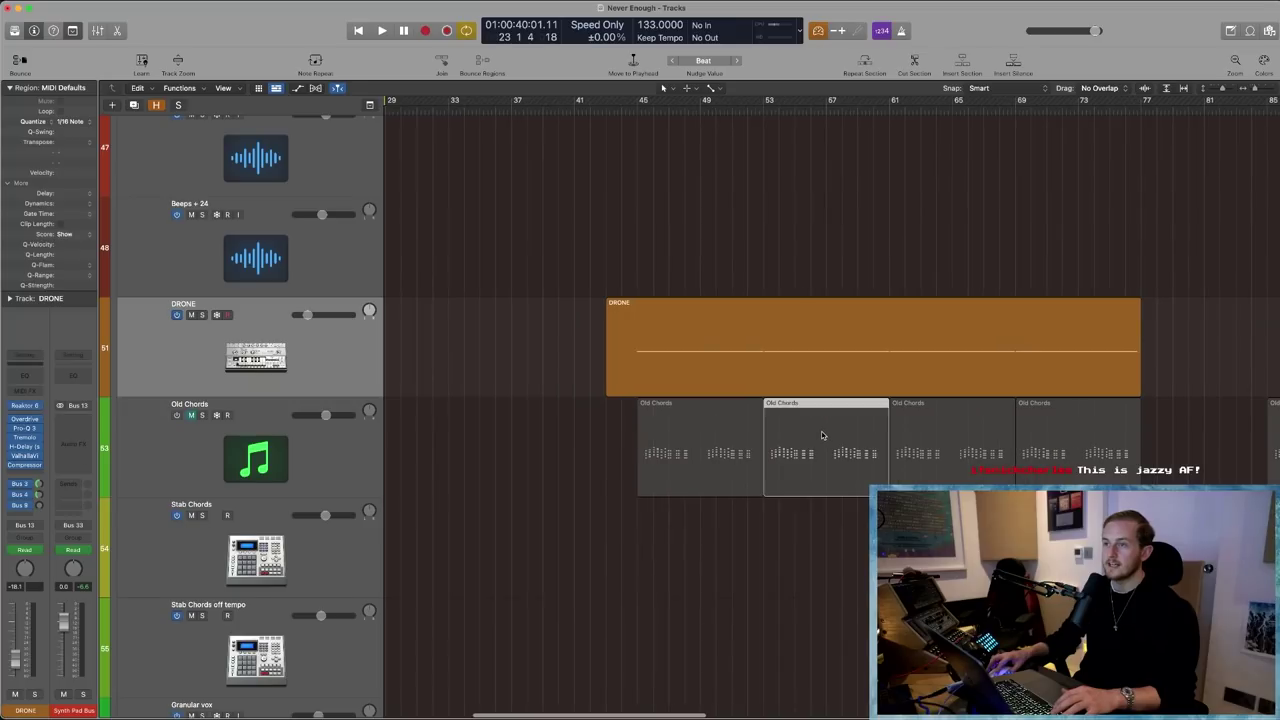
{"action": "left_click", "coordinate": [363, 426]}
{"action": "left_click", "coordinate": [177, 415]}
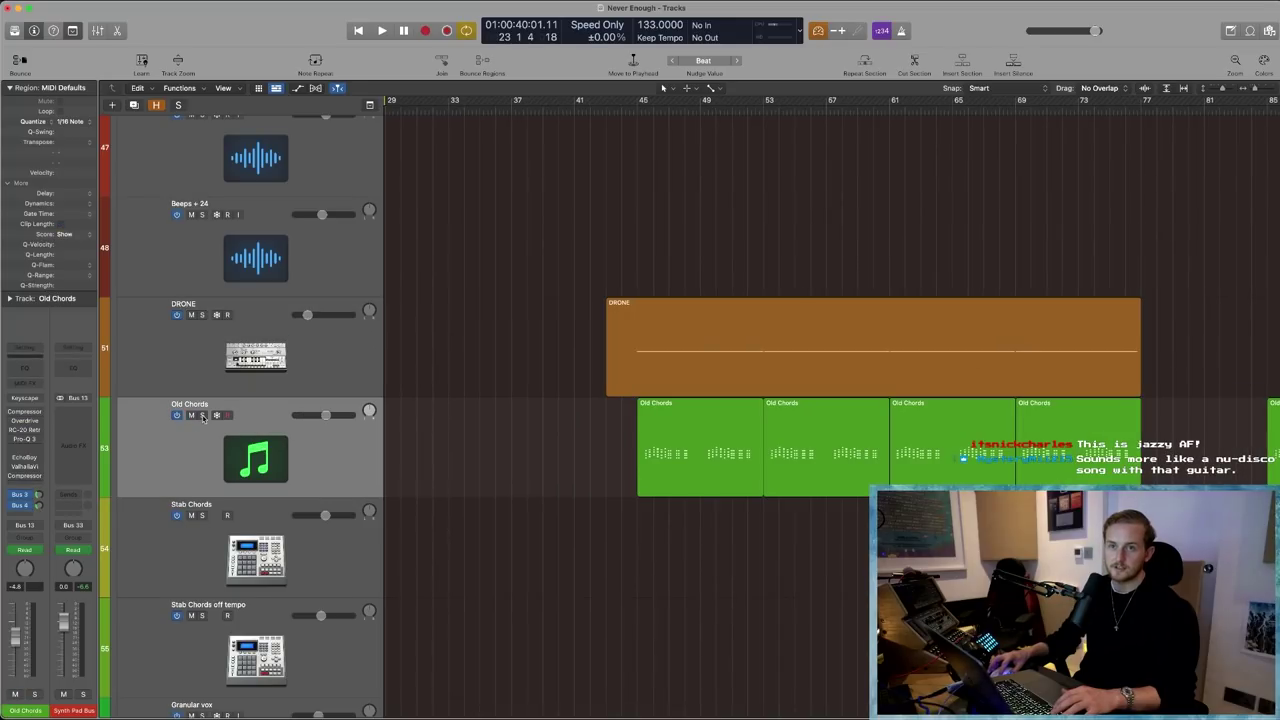
{"action": "left_click", "coordinate": [202, 415]}
{"action": "key", "text": "space"}
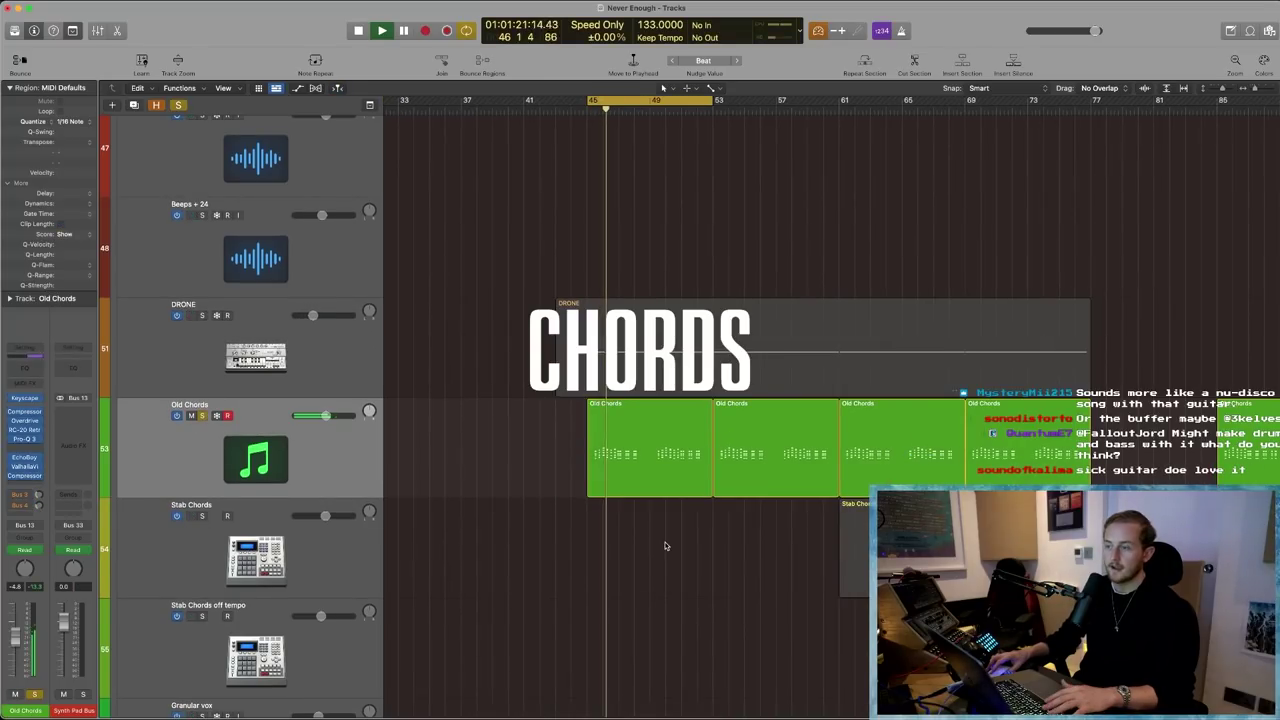
- Open the first Old Chords region in the Piano Roll and examine its chord notes during playback
{"action": "double_click", "coordinate": [641, 479]}
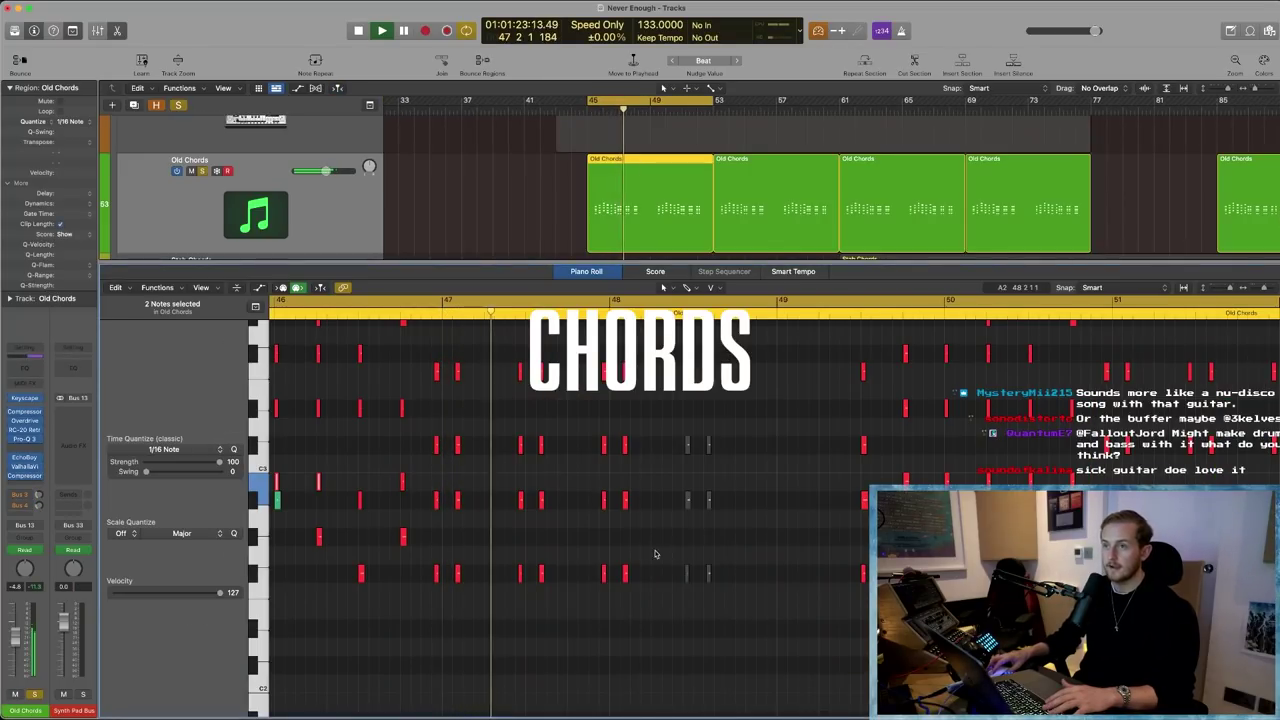
{"action": "key", "text": "super+Left"}
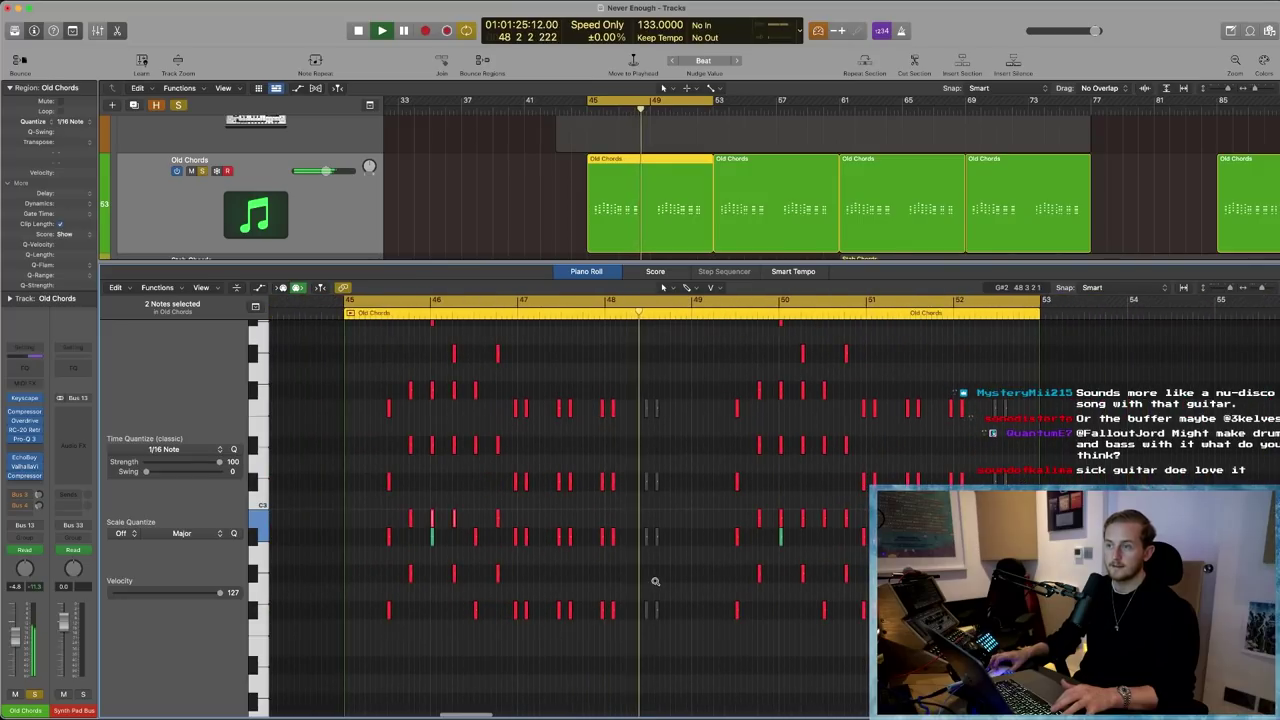
{"action": "key", "text": "super+Up"}
{"action": "key", "text": "super+Up"}
{"action": "scroll", "coordinate": [656, 583], "scroll_direction": "up", "scroll_amount": 1}
{"action": "left_click", "coordinate": [640, 437]}
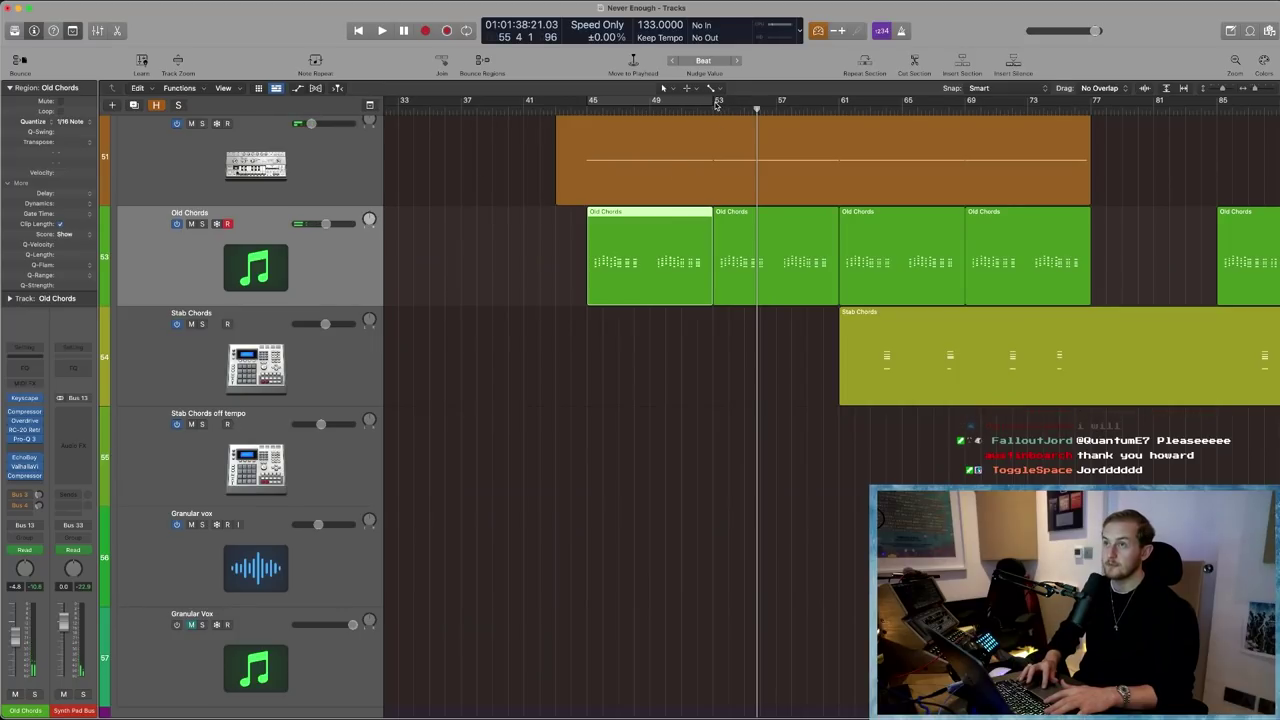
- Set the cycle to bars 53 to 61, play Old Chords within the full mix, and dismiss the system overload alert
{"action": "left_click_drag", "start_coordinate": [716, 104], "coordinate": [840, 104]}
{"action": "scroll", "coordinate": [840, 280], "scroll_direction": "up", "scroll_amount": 2}
{"action": "scroll", "coordinate": [711, 403], "scroll_direction": "right", "scroll_amount": 1}
{"action": "scroll", "coordinate": [716, 399], "scroll_direction": "left", "scroll_amount": 1}
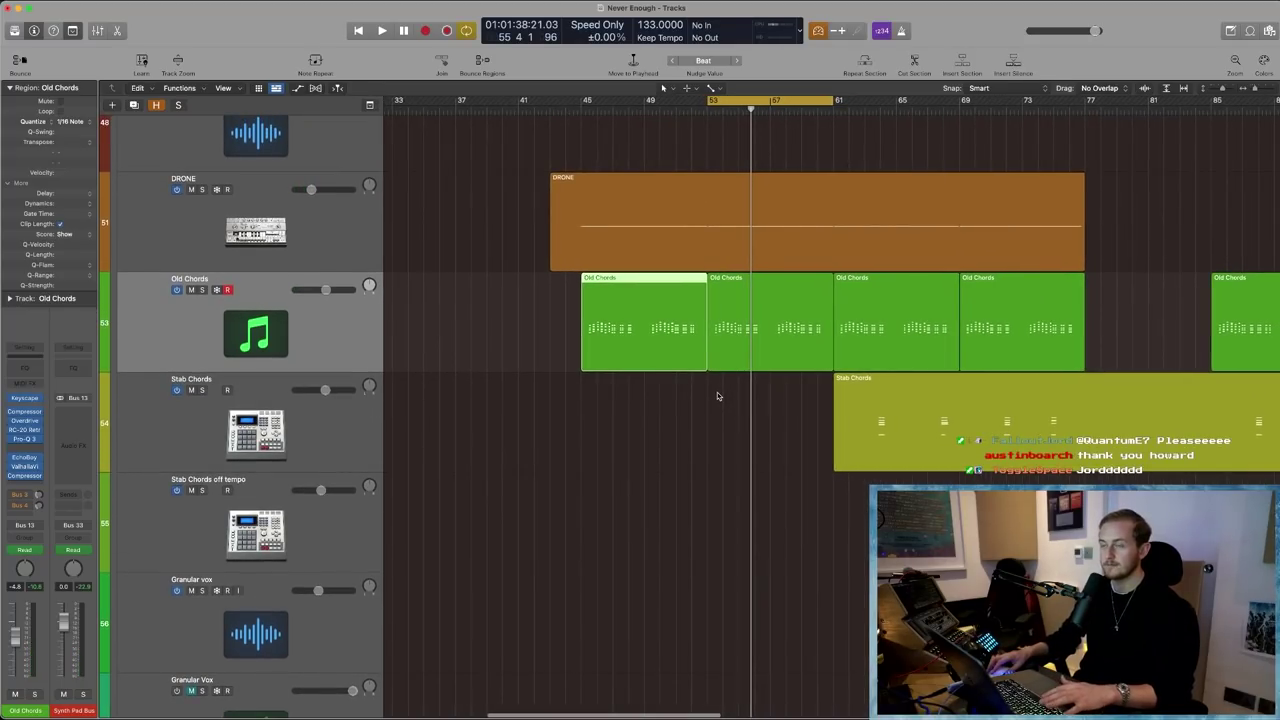
{"action": "key", "text": "space"}
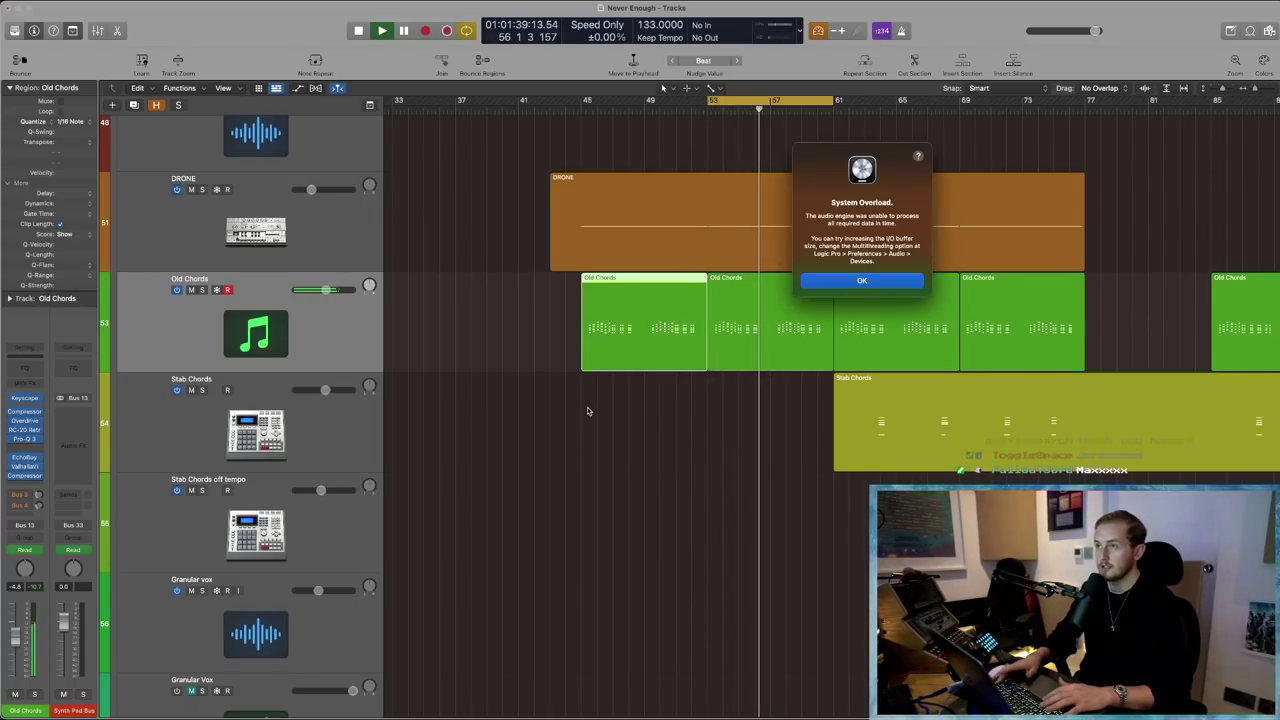
{"action": "key", "text": "Return"}
- Mute the Old Chords track, leaving its other track options unchanged
{"action": "left_click", "coordinate": [222, 313]}
{"action": "left_click", "coordinate": [191, 290]}
{"action": "right_click", "coordinate": [182, 318]}
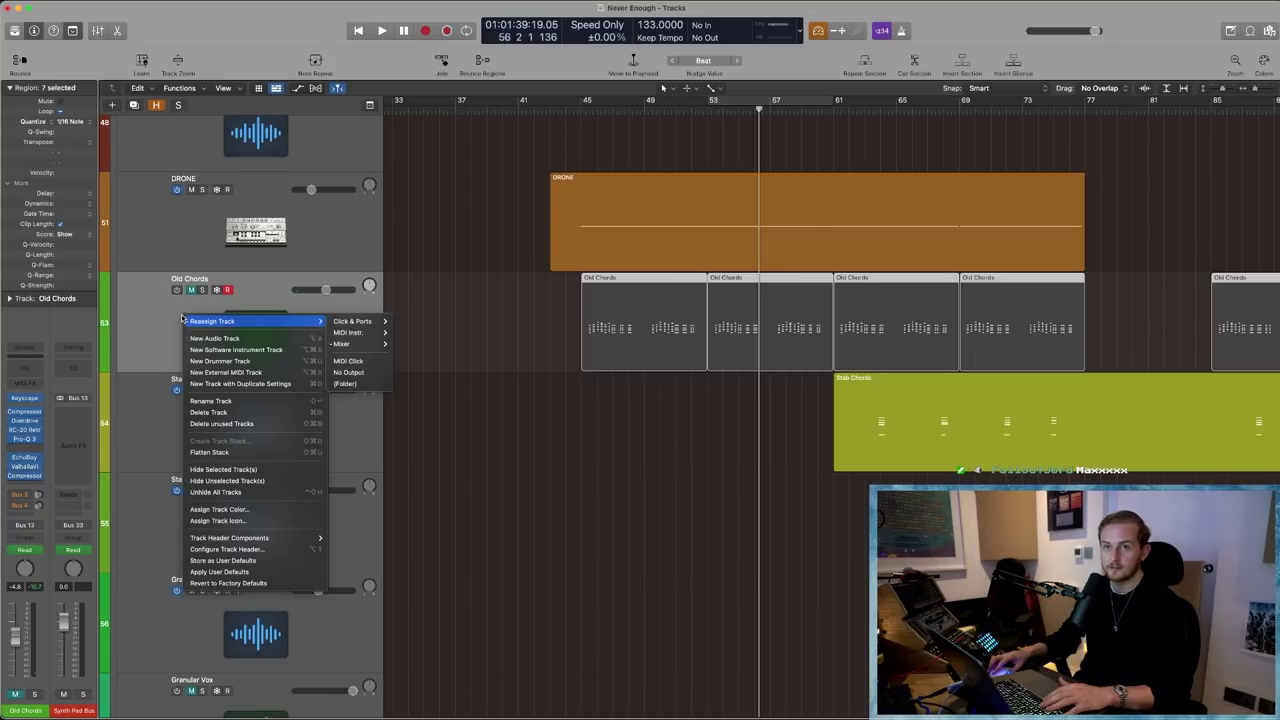
{"action": "key", "text": "Escape"}
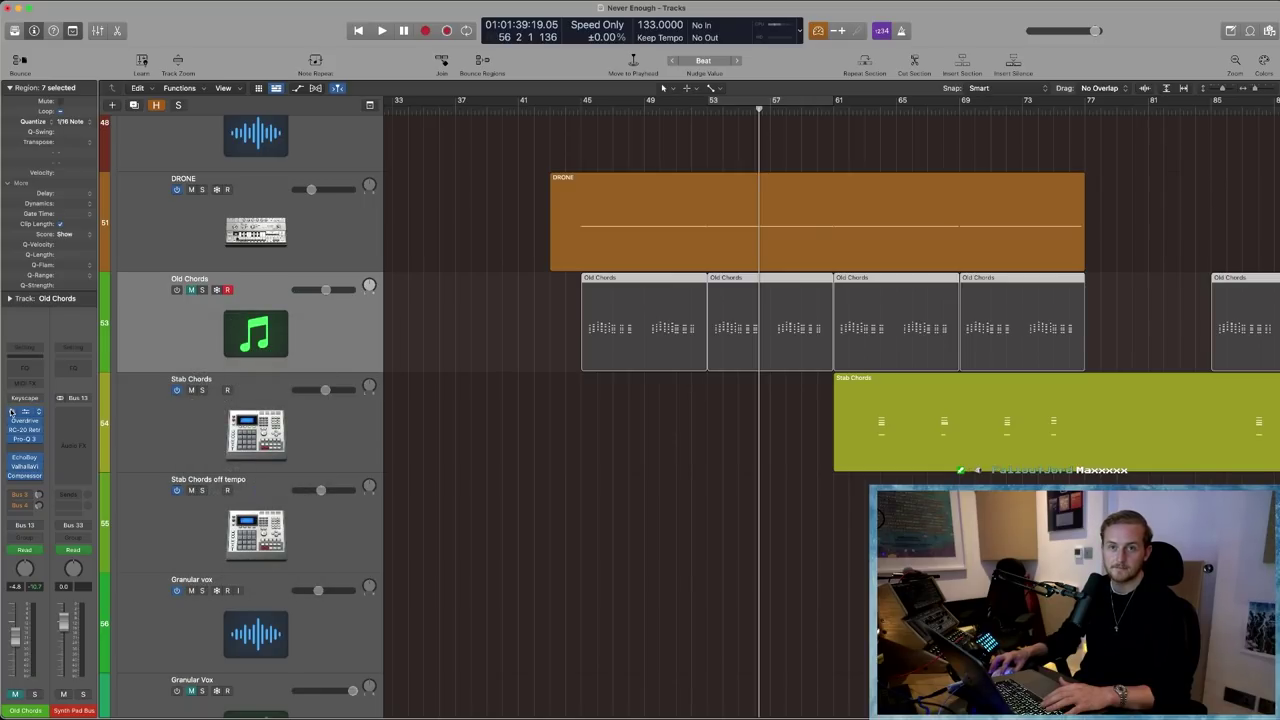
- Hide the Old Chords track and play the Stab Chords track soloed within its cycle starting at bar 61
{"action": "right_click", "coordinate": [170, 306]}
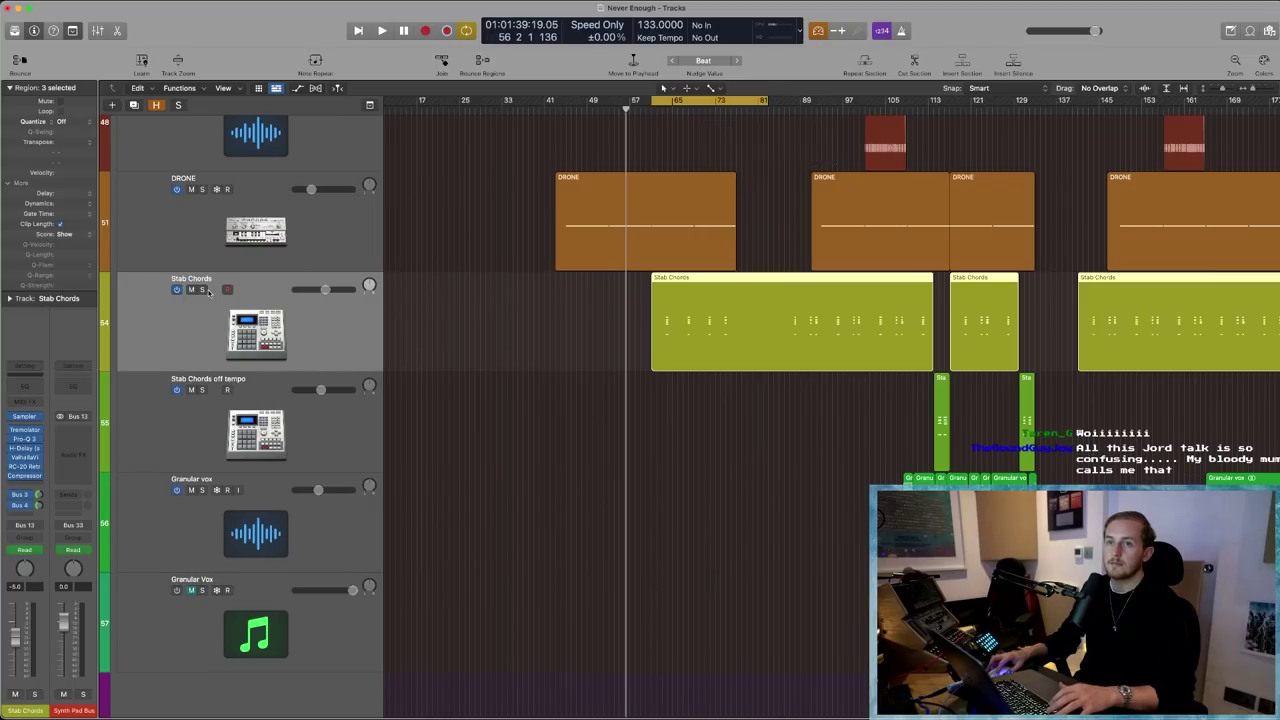
{"action": "left_click", "coordinate": [200, 290]}
{"action": "left_click_drag", "start_coordinate": [609, 398], "coordinate": [786, 287]}
{"action": "key", "text": "space"}
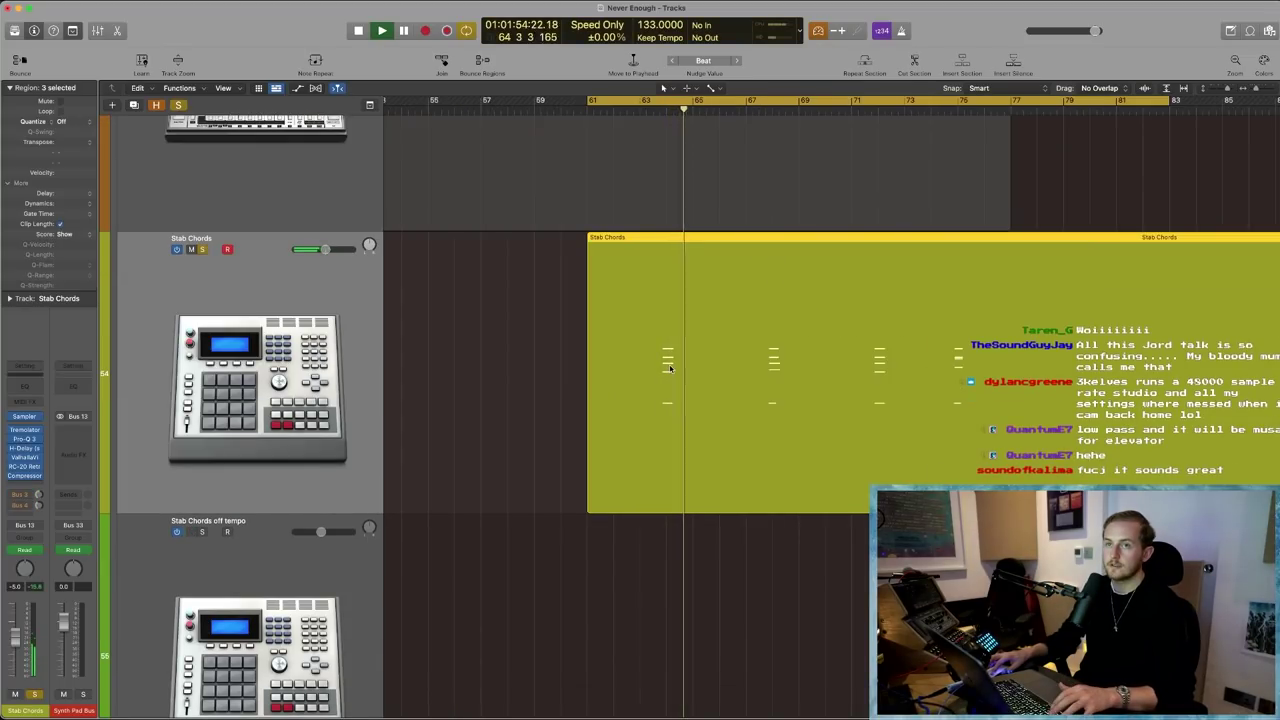
{"action": "scroll", "coordinate": [672, 366], "scroll_direction": "right", "scroll_amount": 3}
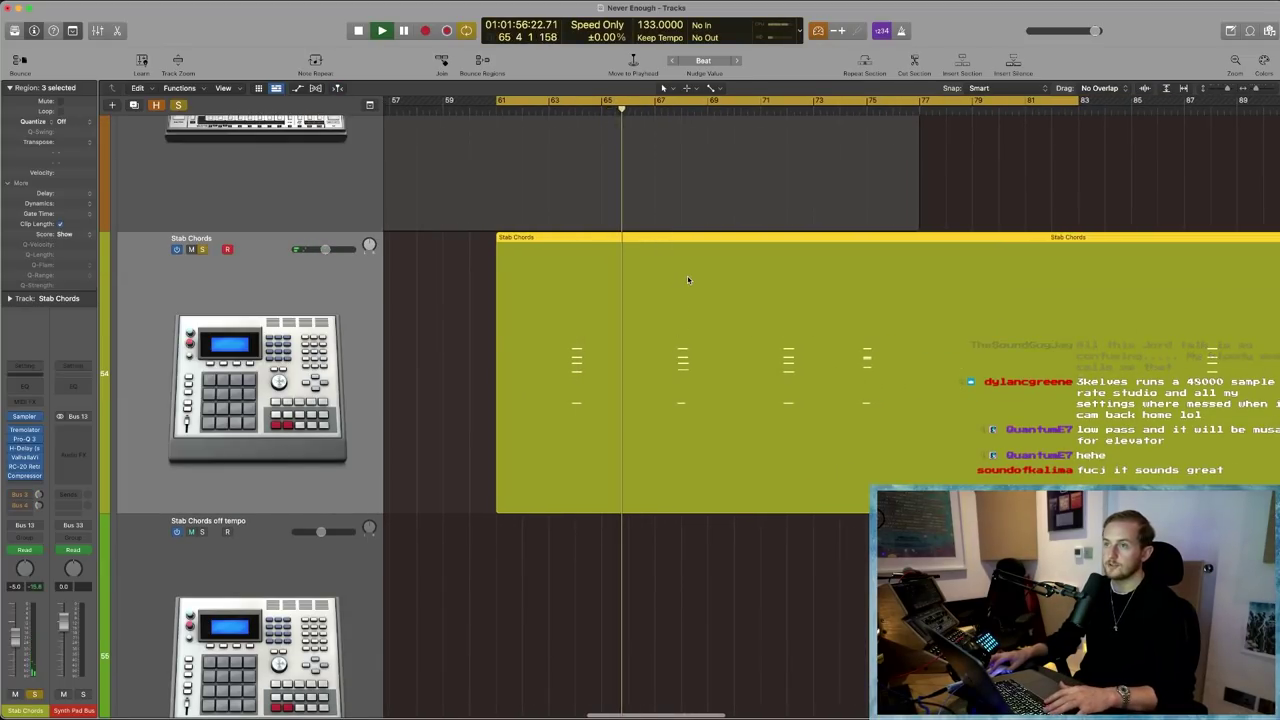
- Display the Stab Chords Pro-Q 3 Band 1 Frequency automation, audition its filter rise around bar 75, and unsolo the track
{"action": "key", "text": "a"}
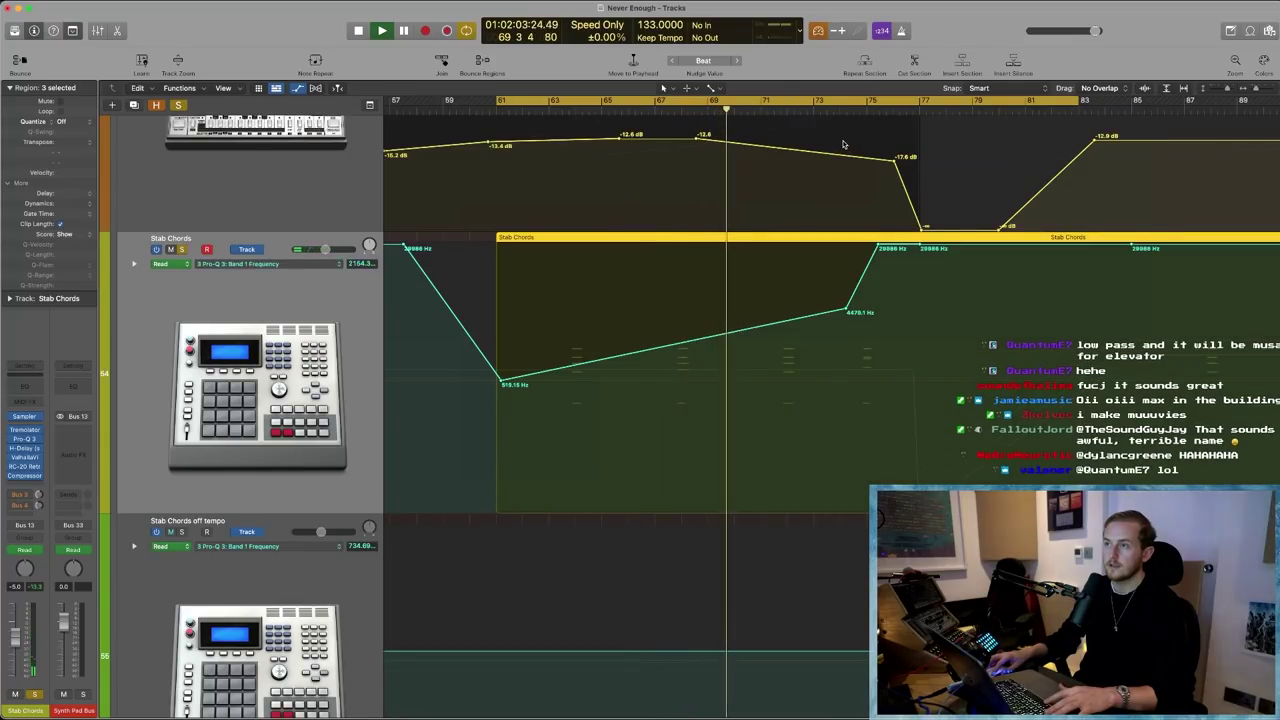
{"action": "left_click", "coordinate": [860, 108]}
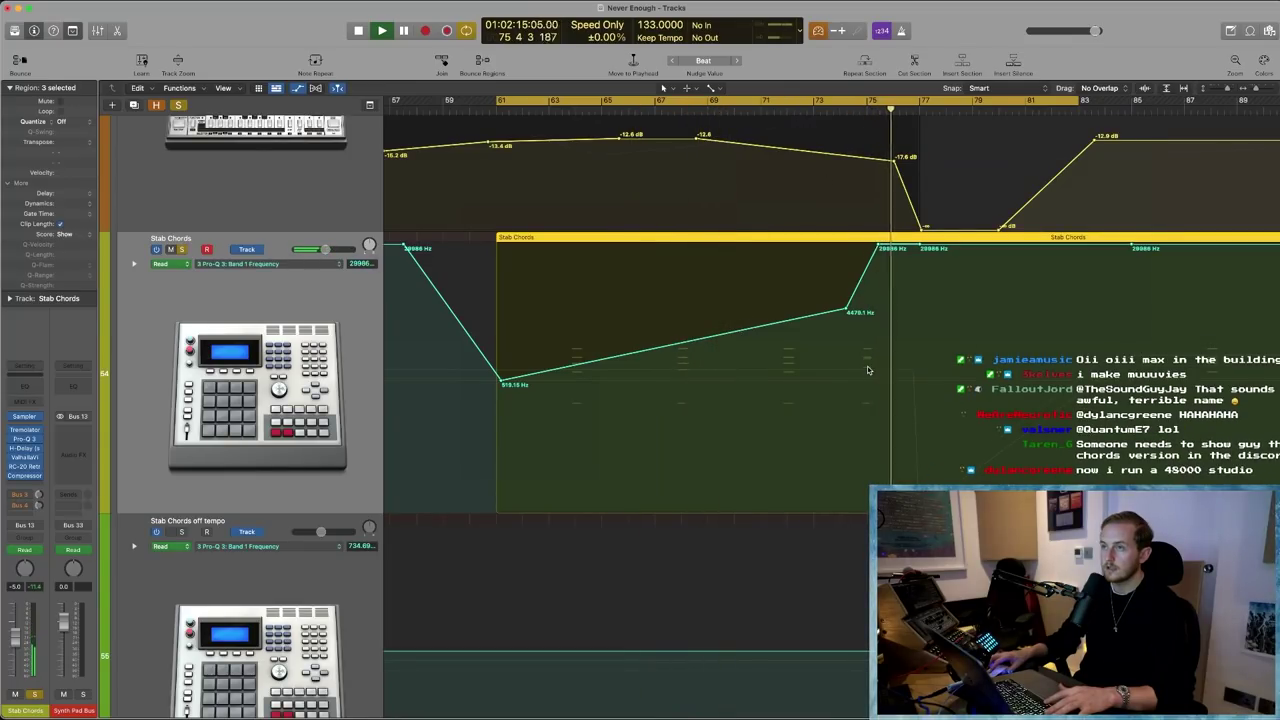
{"action": "left_click", "coordinate": [182, 249]}
- Open the RC-20 Retro Color effect on Stab Chords and slightly adjust the mix amount of its Wobble module
{"action": "left_click", "coordinate": [28, 466]}
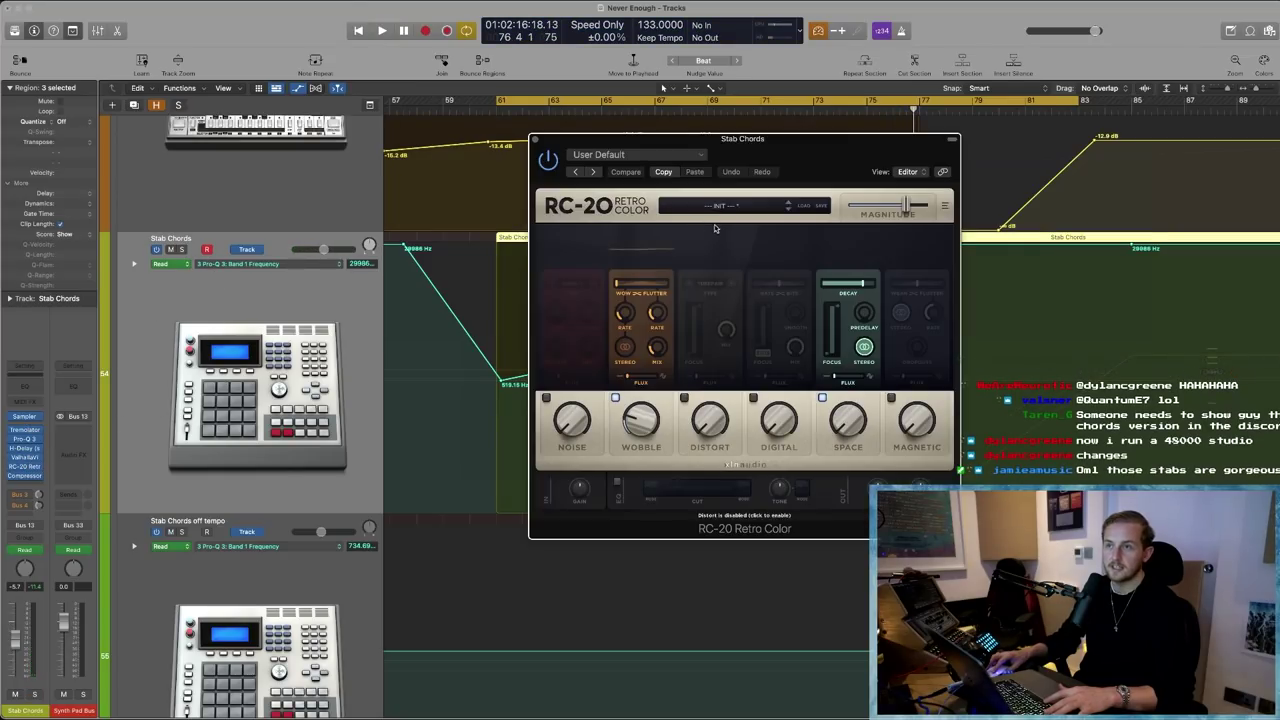
{"action": "left_click_drag", "start_coordinate": [760, 150], "coordinate": [520, 162]}
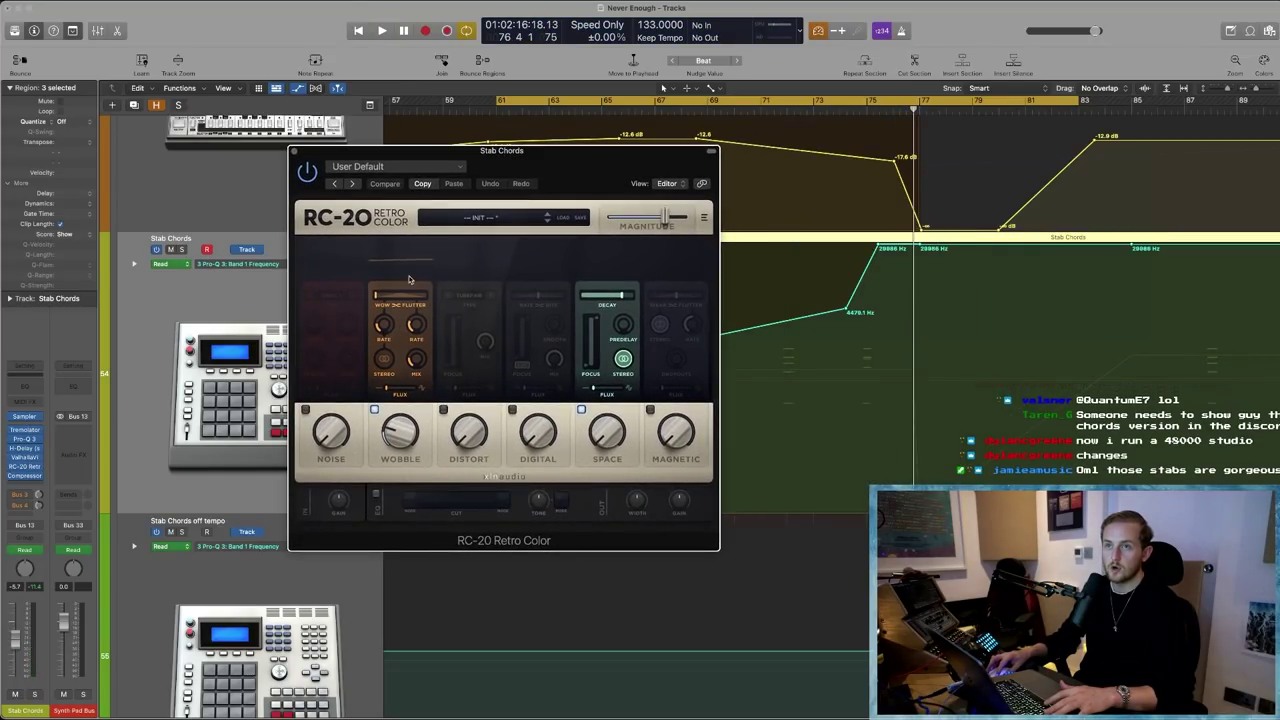
{"action": "left_click_drag", "start_coordinate": [418, 347], "coordinate": [420, 355]}
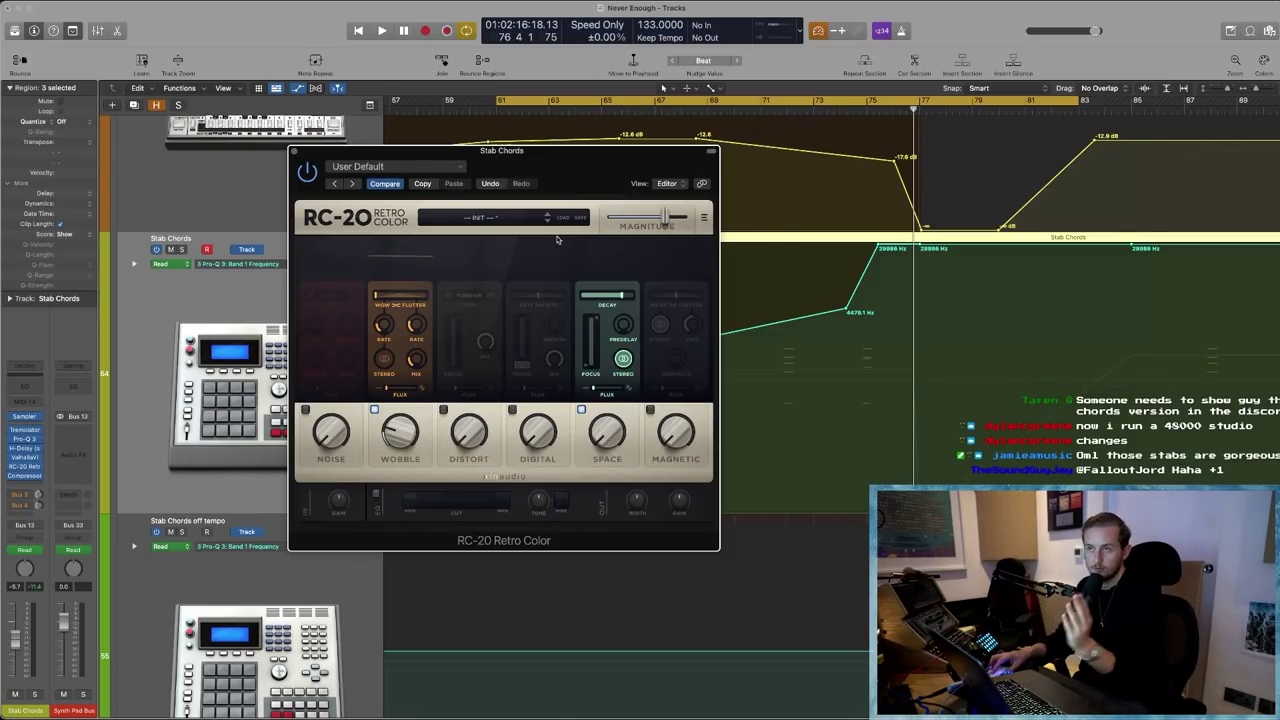
- Play Stab Chords within the full mix from about bar 73 and toggle the track's solo
{"action": "left_click", "coordinate": [832, 111]}
{"action": "key", "text": "space"}
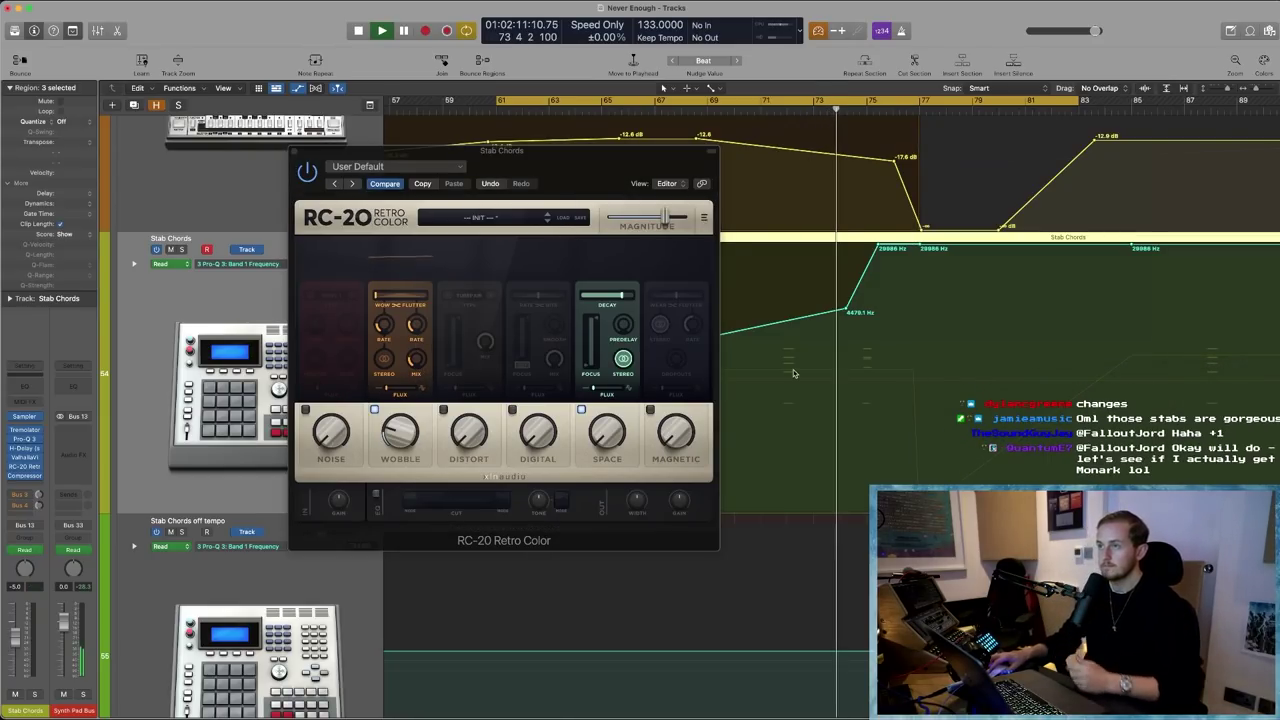
{"action": "left_click", "coordinate": [181, 249]}
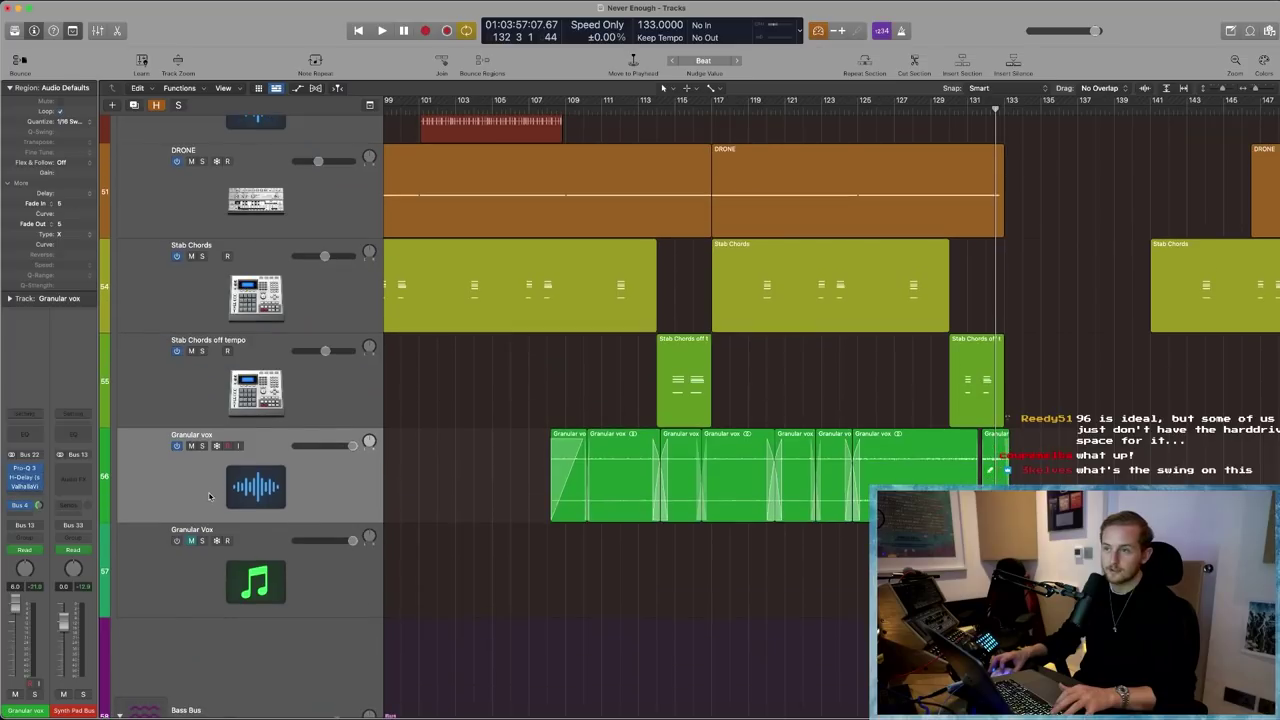
- Find the granular vocal tracks and raise the grain length to 511 in the Granular Vox track's Quanta instrument
{"action": "scroll", "coordinate": [616, 512], "scroll_direction": "down", "scroll_amount": 1}
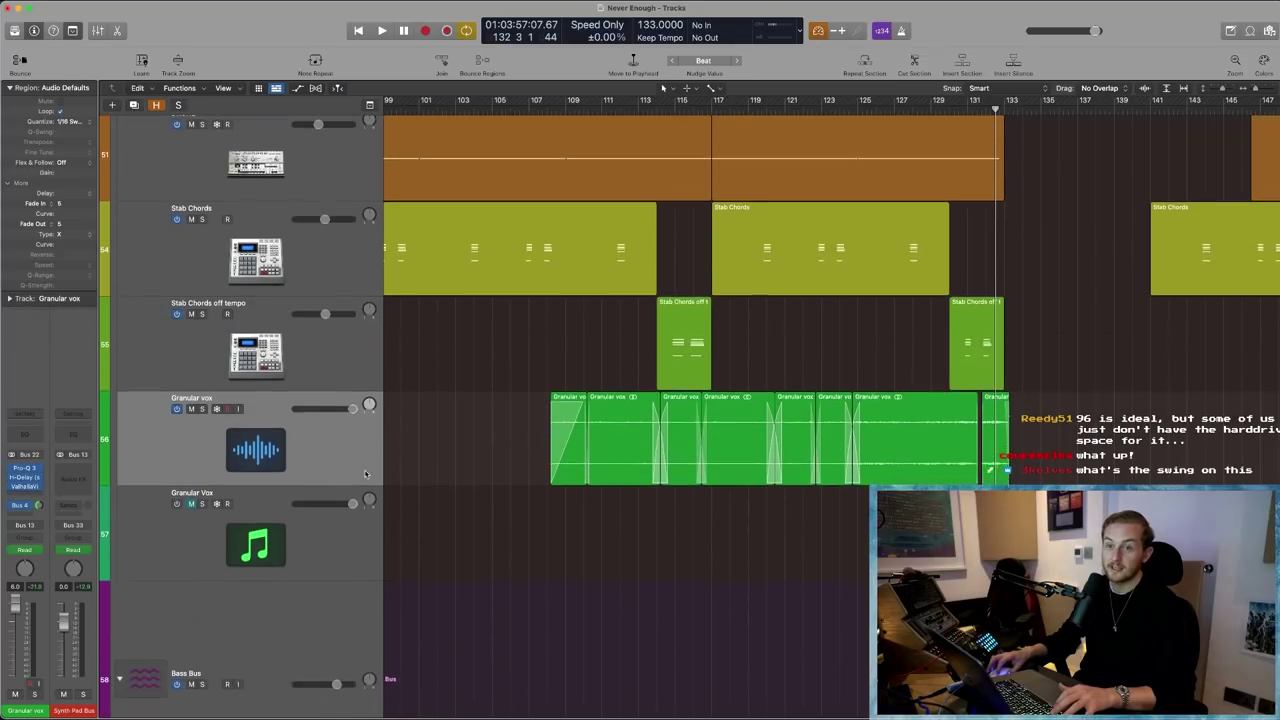
{"action": "scroll", "coordinate": [616, 512], "scroll_direction": "down", "scroll_amount": 3}
{"action": "scroll", "coordinate": [616, 512], "scroll_direction": "right", "scroll_amount": 5}
{"action": "scroll", "coordinate": [646, 490], "scroll_direction": "right", "scroll_amount": 1}
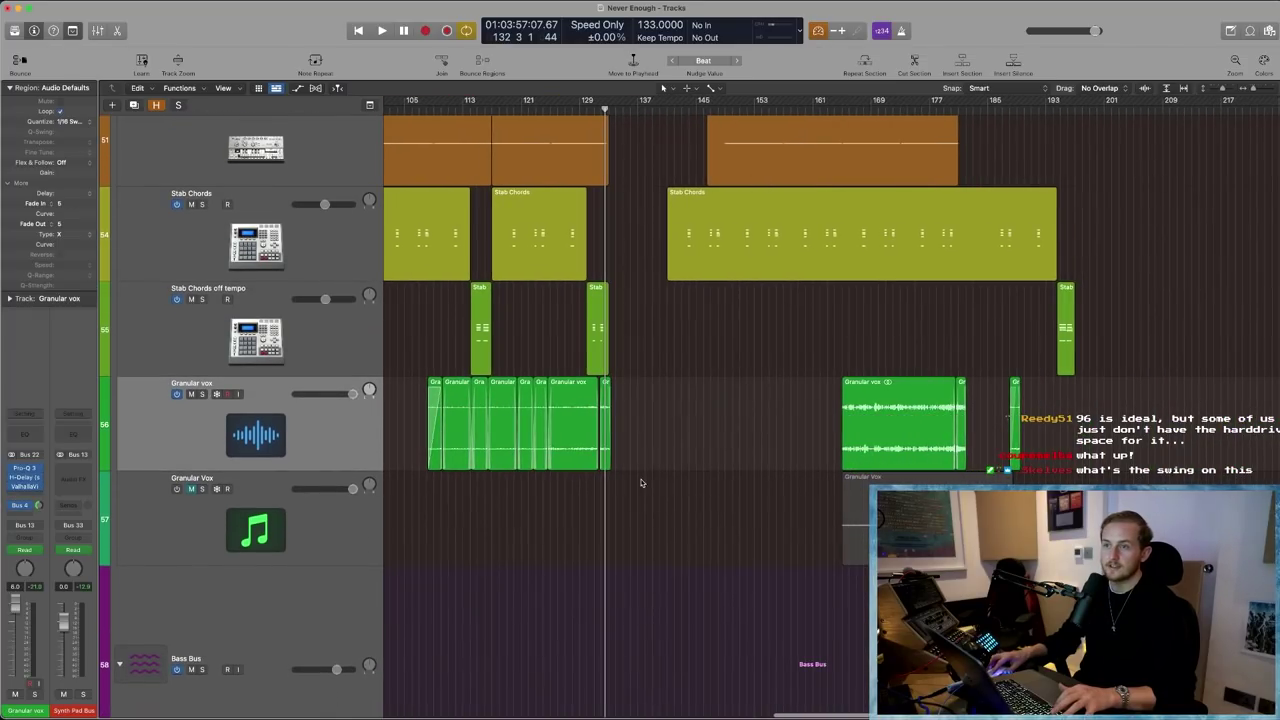
{"action": "scroll", "coordinate": [643, 472], "scroll_direction": "up", "scroll_amount": 5}
{"action": "scroll", "coordinate": [848, 476], "scroll_direction": "right", "scroll_amount": 4}
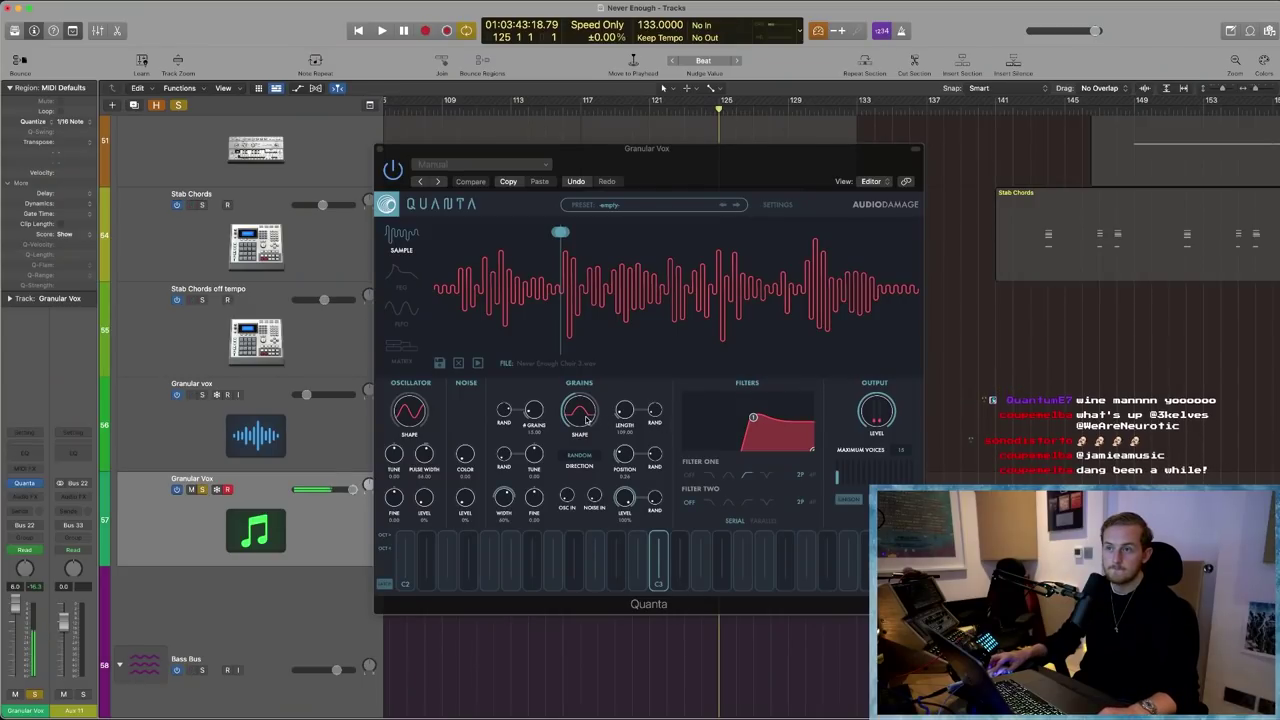
{"action": "left_click_drag", "start_coordinate": [624, 410], "coordinate": [626, 400]}
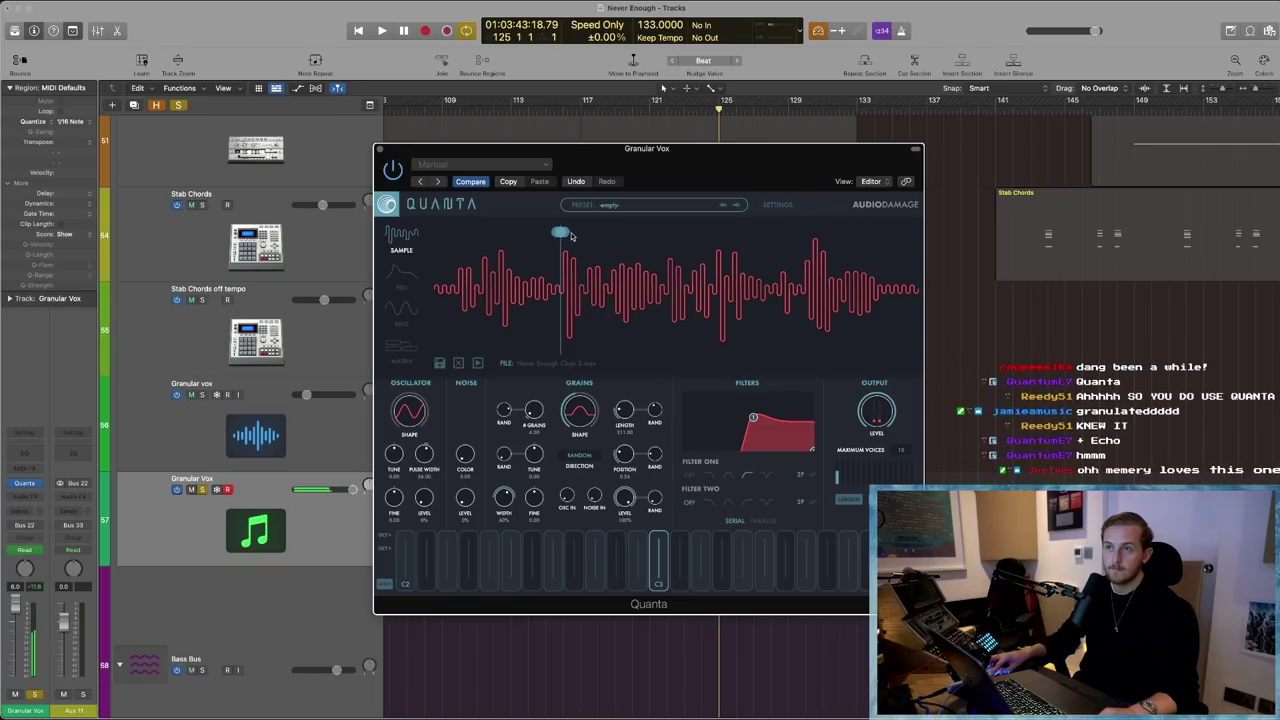
- Sweep Quanta's source position forward through the choir sample and back towards its starting point while a note sounds
{"action": "left_click_drag", "start_coordinate": [576, 233], "coordinate": [612, 234]}
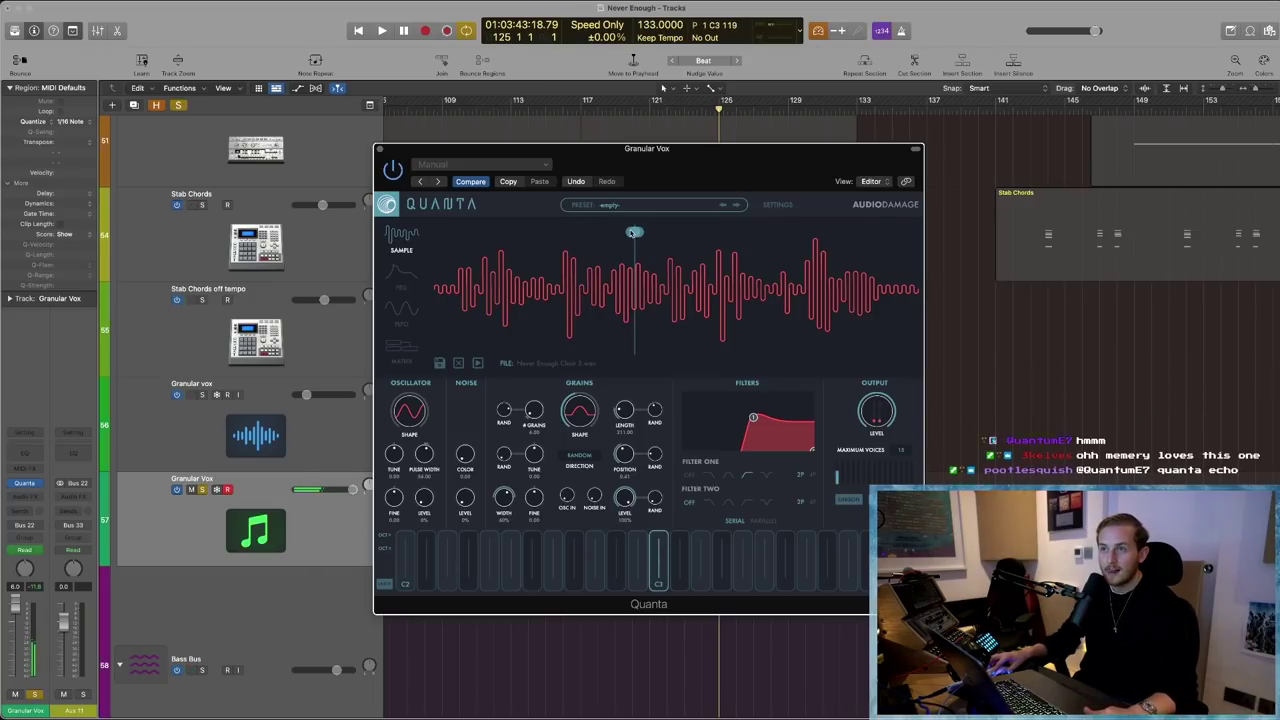
{"action": "left_click_drag", "start_coordinate": [657, 233], "coordinate": [672, 234]}
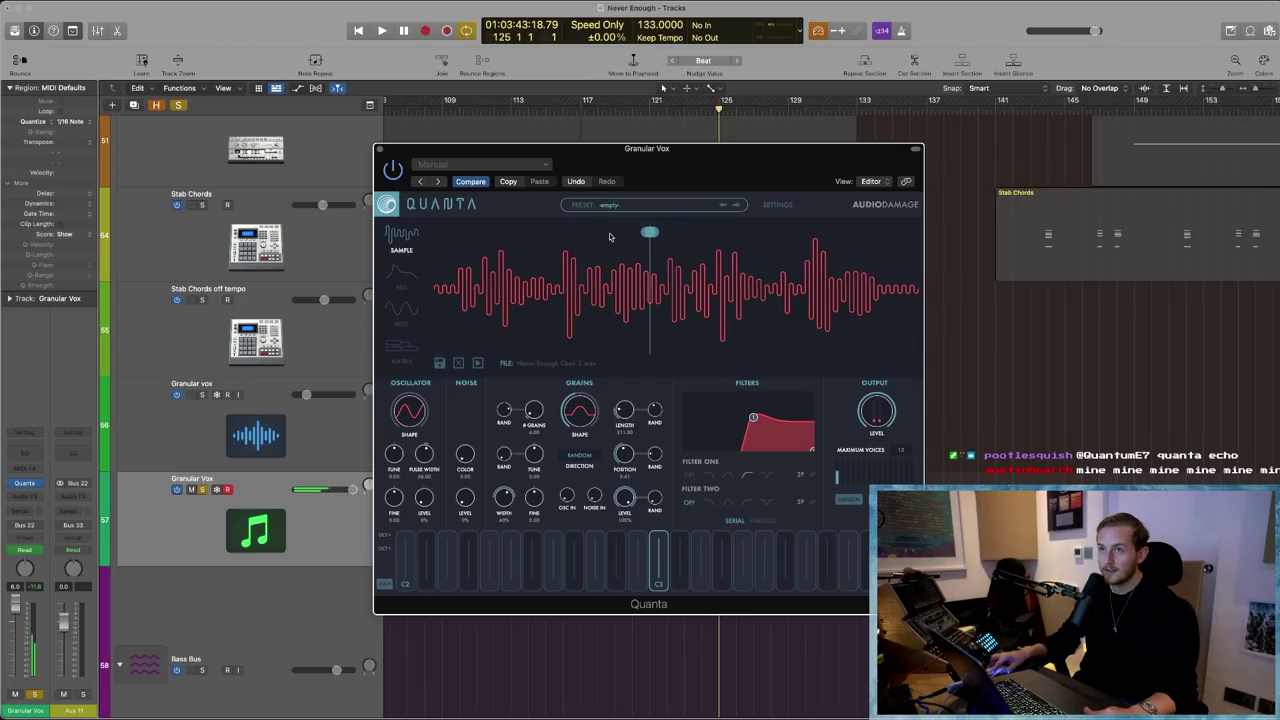
{"action": "left_click_drag", "start_coordinate": [564, 236], "coordinate": [562, 237]}
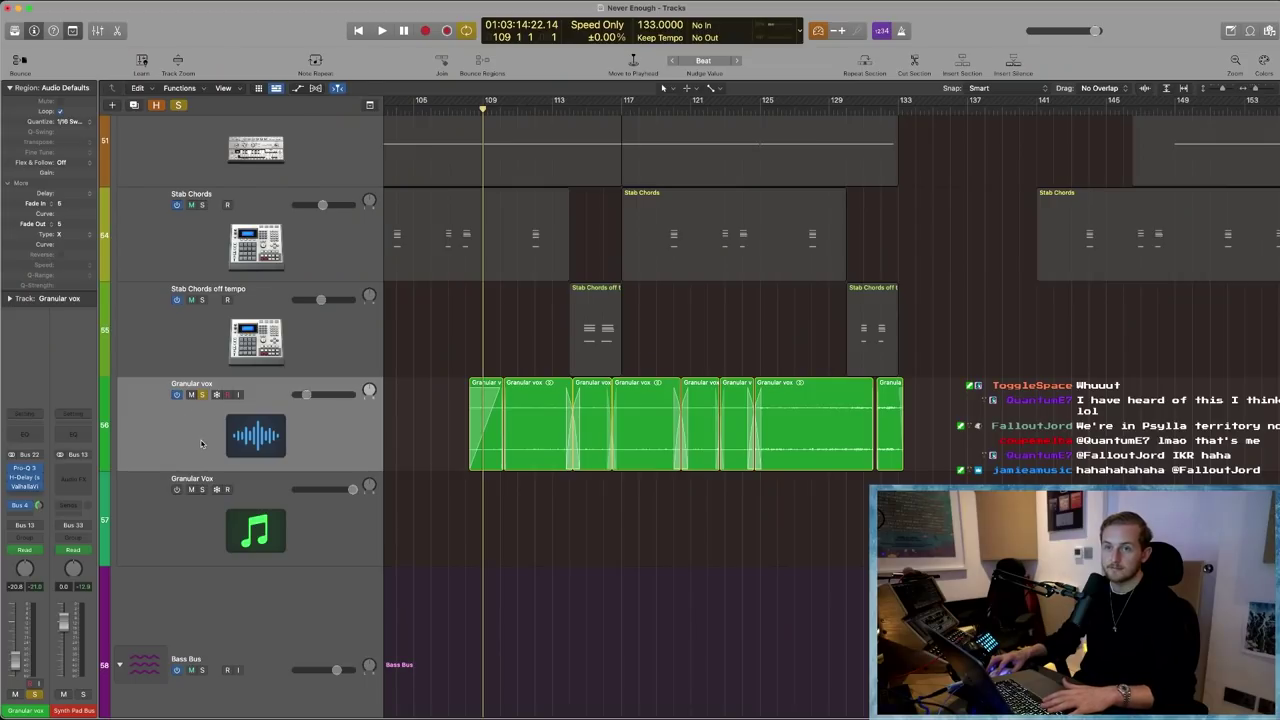
- Play the soloed Granular vox audio track and examine its closing regions between bars 125 and 133
{"action": "key", "text": "space"}
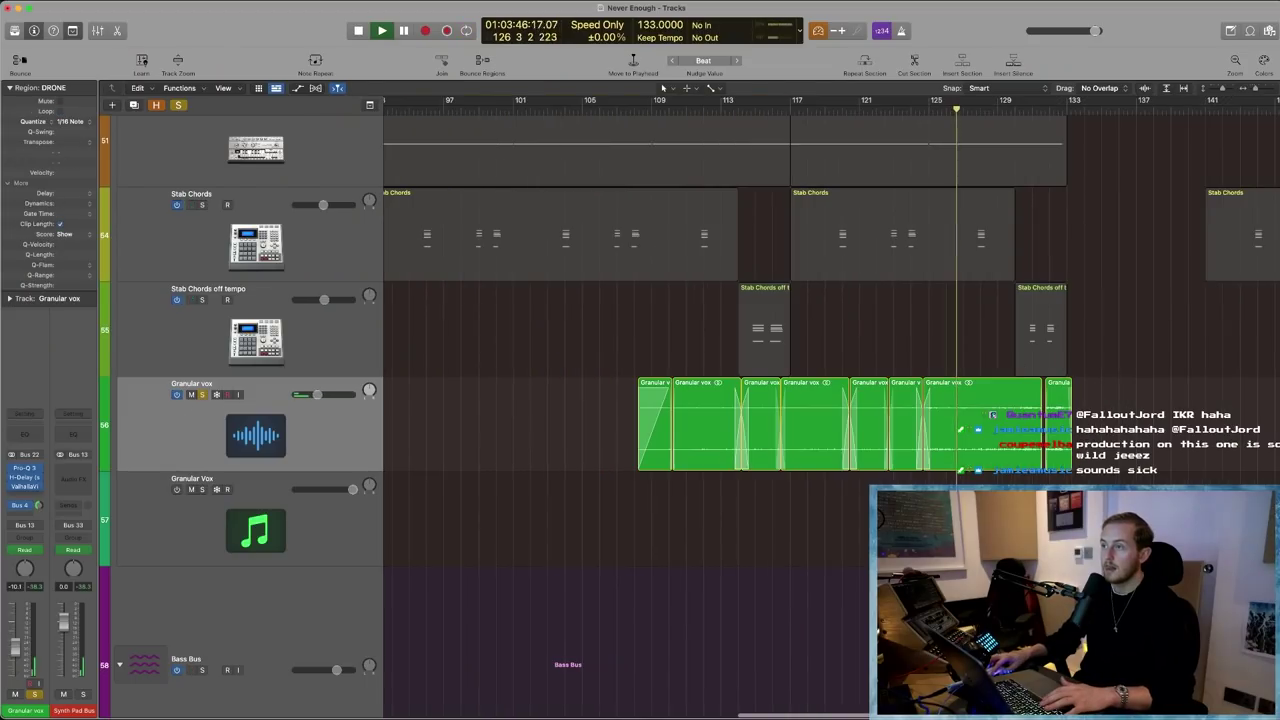
{"action": "scroll", "coordinate": [777, 346], "scroll_direction": "right", "scroll_amount": 2}
{"action": "left_click_drag", "start_coordinate": [958, 460], "coordinate": [813, 365]}
{"action": "scroll", "coordinate": [803, 376], "scroll_direction": "up", "scroll_amount": 3}
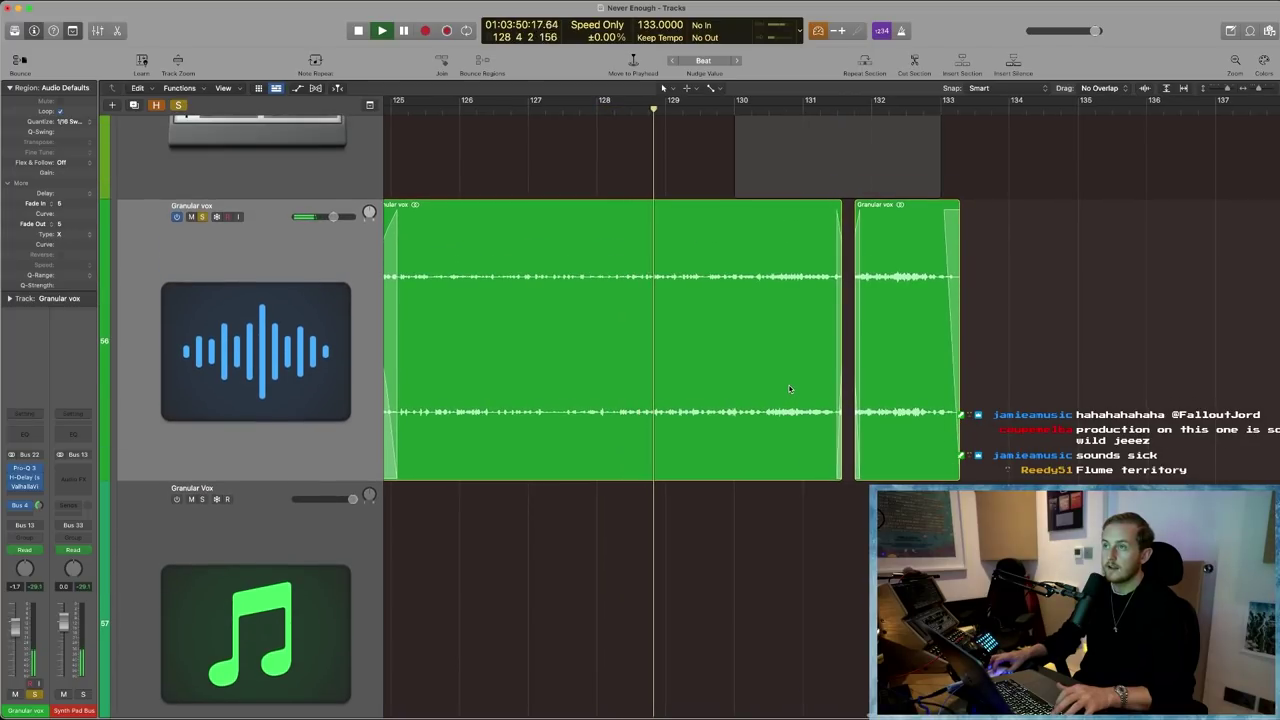
{"action": "scroll", "coordinate": [790, 389], "scroll_direction": "left", "scroll_amount": 2}
{"action": "scroll", "coordinate": [789, 389], "scroll_direction": "up", "scroll_amount": 2}
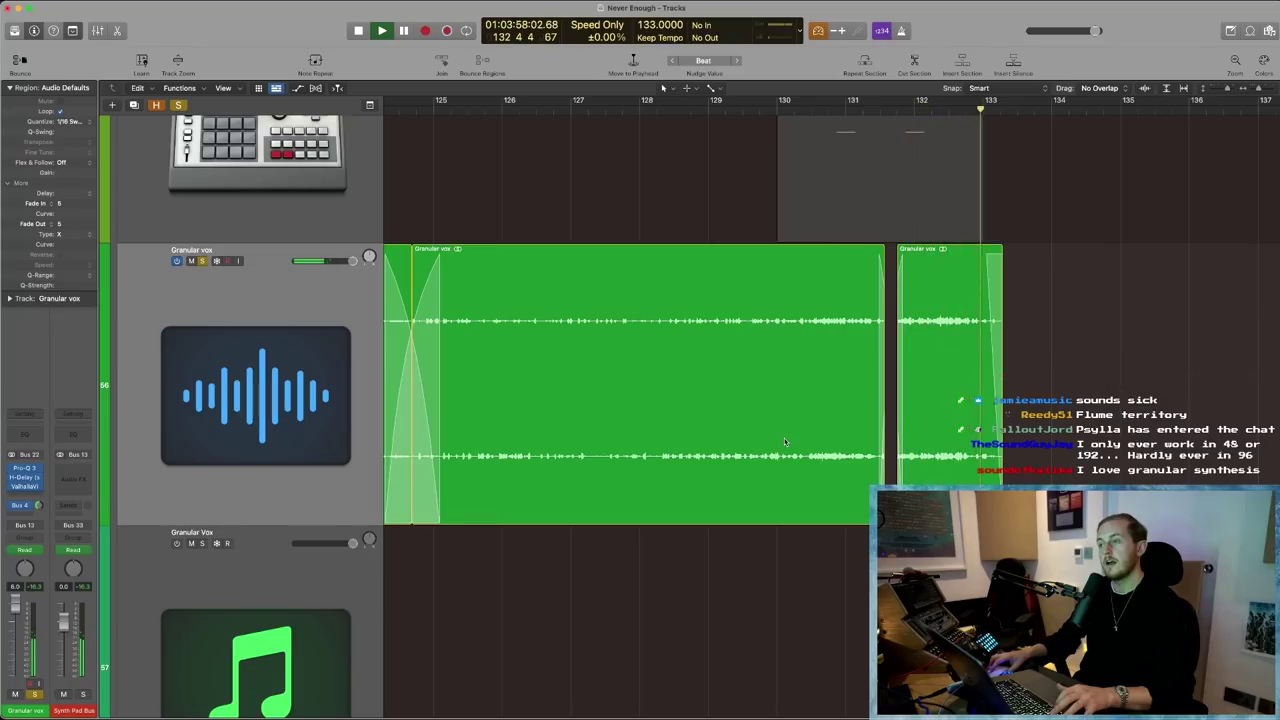
{"action": "key", "text": "super+Left"}
{"action": "key", "text": "space"}
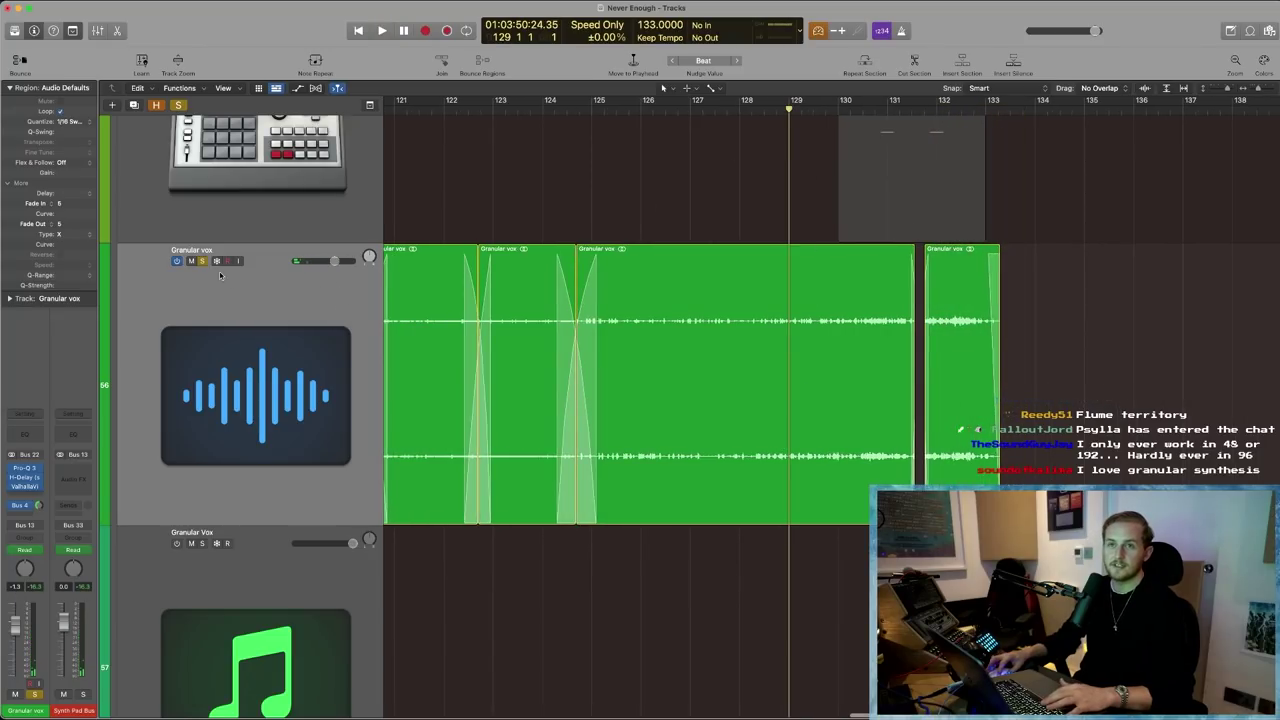
- Unsolo Granular vox, play it within the full mix from bar 129, and follow its closing regions up close
{"action": "key", "text": "s"}
{"action": "scroll", "coordinate": [898, 244], "scroll_direction": "up", "scroll_amount": 3}
{"action": "key", "text": "space"}
{"action": "key", "text": "z"}
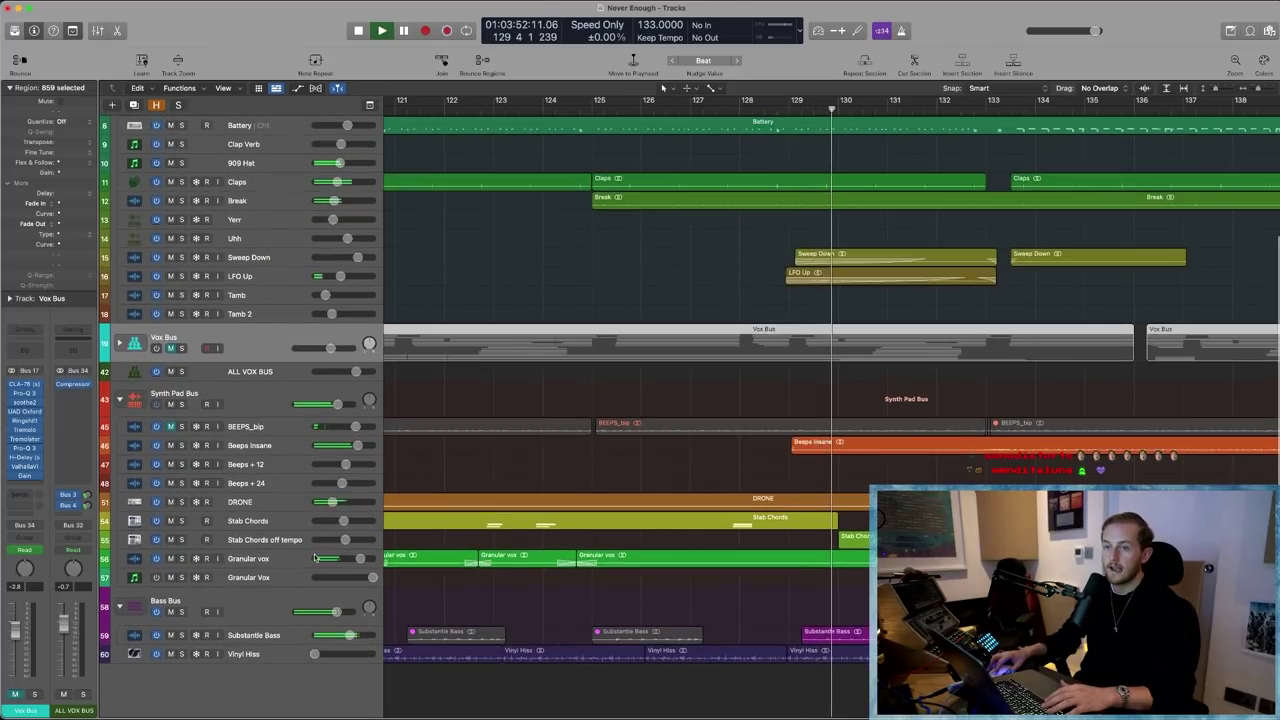
{"action": "left_click", "coordinate": [303, 560]}
{"action": "left_click_drag", "start_coordinate": [763, 591], "coordinate": [870, 558]}
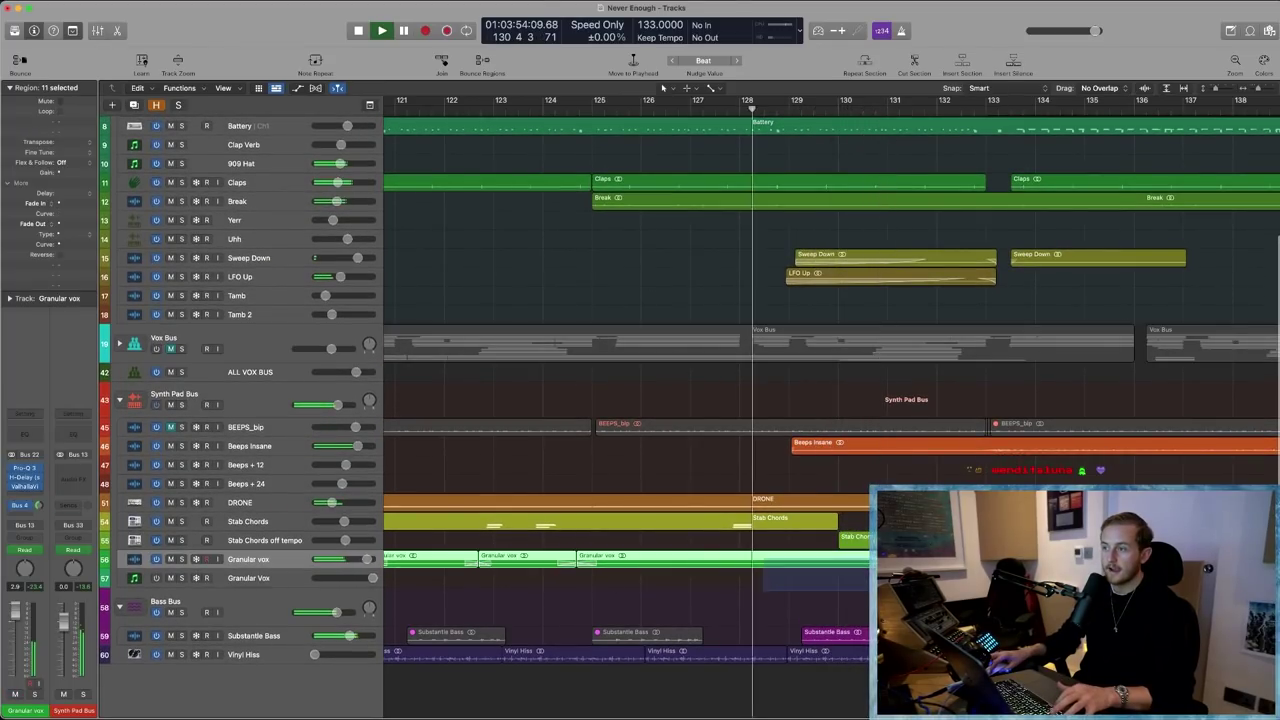
{"action": "key", "text": "z"}
{"action": "scroll", "coordinate": [263, 246], "scroll_direction": "up", "scroll_amount": 3}
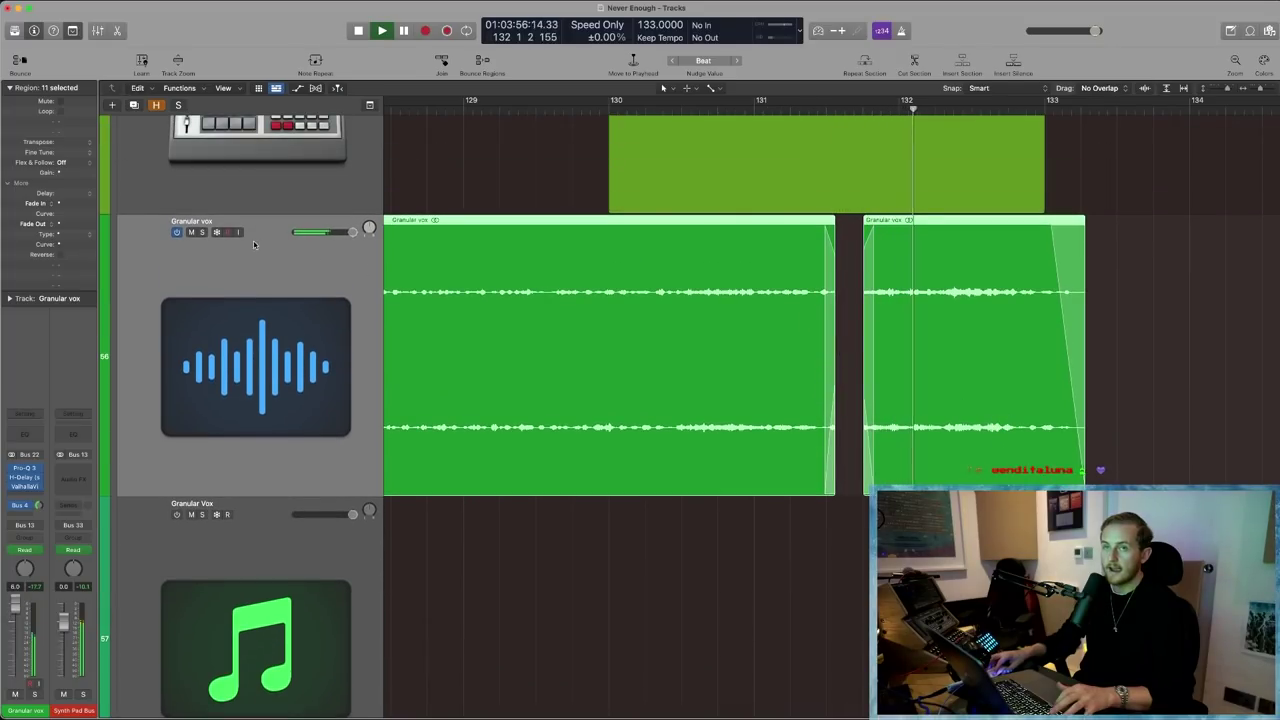
- Briefly solo Granular vox around bar 132, return to the full mix, and stop playback after its last region
{"action": "left_click", "coordinate": [202, 232]}
{"action": "left_click", "coordinate": [202, 232]}
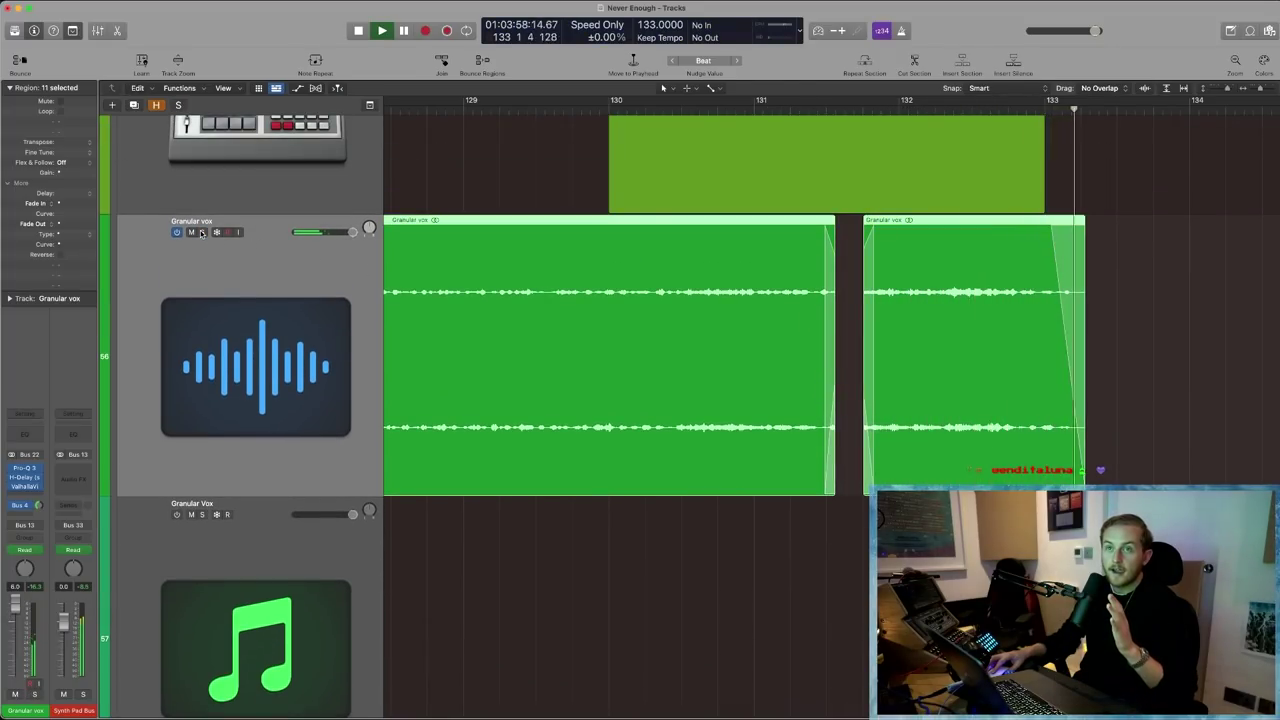
{"action": "scroll", "coordinate": [780, 365], "scroll_direction": "right", "scroll_amount": 3}
{"action": "key", "text": "space"}
- Play the second Granular vox section in the mix up to bar 181 and examine the track's volume automation
{"action": "scroll", "coordinate": [871, 386], "scroll_direction": "down", "scroll_amount": 5}
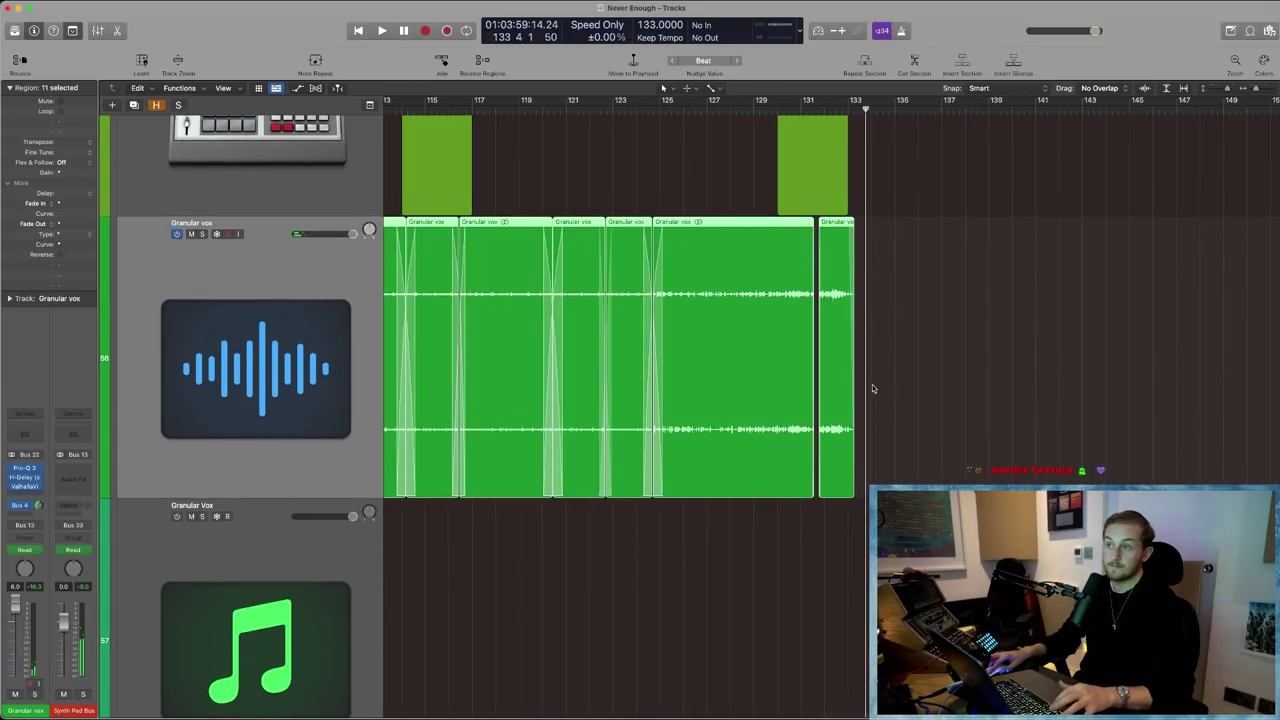
{"action": "scroll", "coordinate": [872, 389], "scroll_direction": "right", "scroll_amount": 8}
{"action": "left_click", "coordinate": [821, 181]}
{"action": "scroll", "coordinate": [954, 308], "scroll_direction": "up", "scroll_amount": 4}
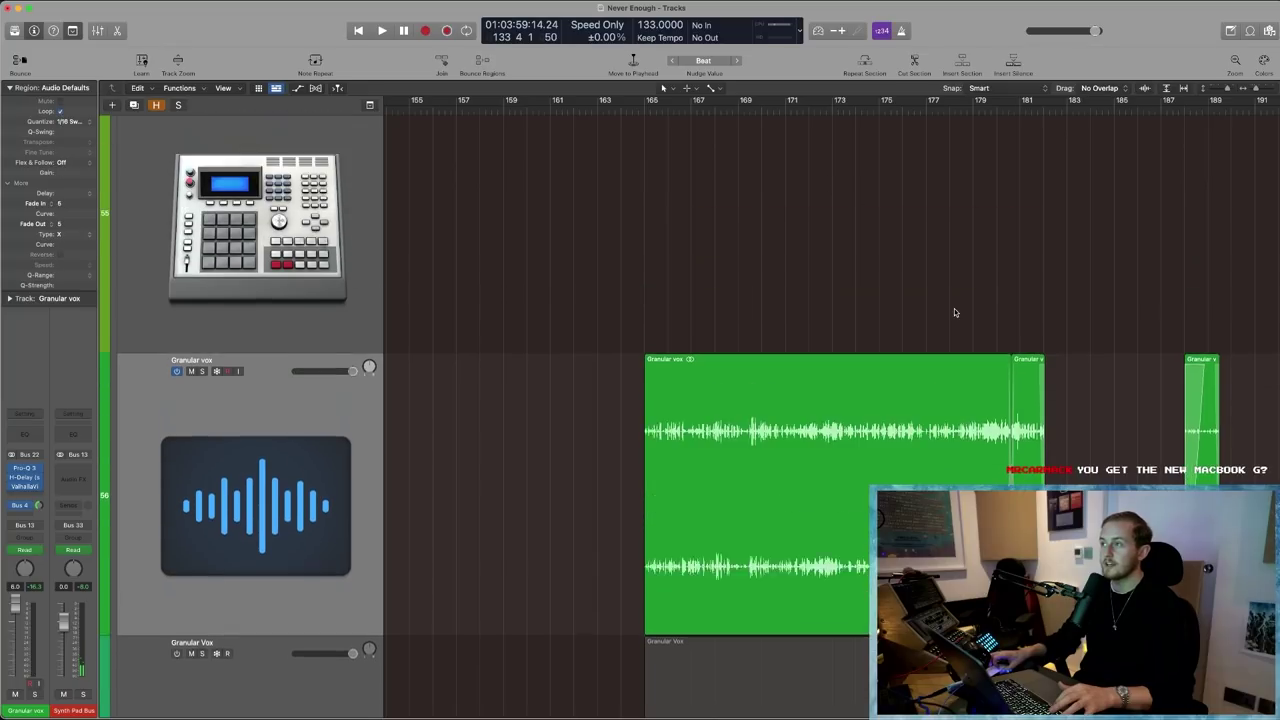
{"action": "scroll", "coordinate": [1040, 360], "scroll_direction": "down", "scroll_amount": 3}
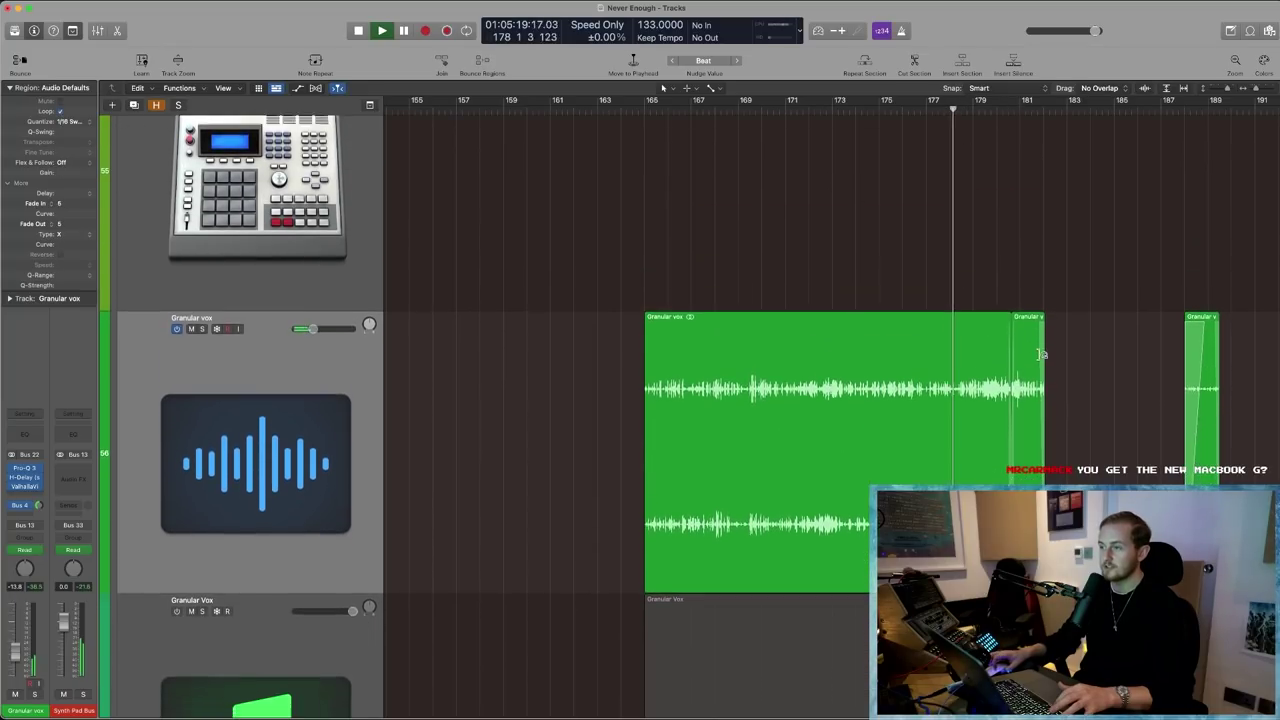
{"action": "scroll", "coordinate": [1050, 390], "scroll_direction": "right", "scroll_amount": 3}
{"action": "scroll", "coordinate": [1057, 394], "scroll_direction": "up", "scroll_amount": 4}
{"action": "scroll", "coordinate": [1059, 394], "scroll_direction": "right", "scroll_amount": 1}
{"action": "key", "text": "a"}
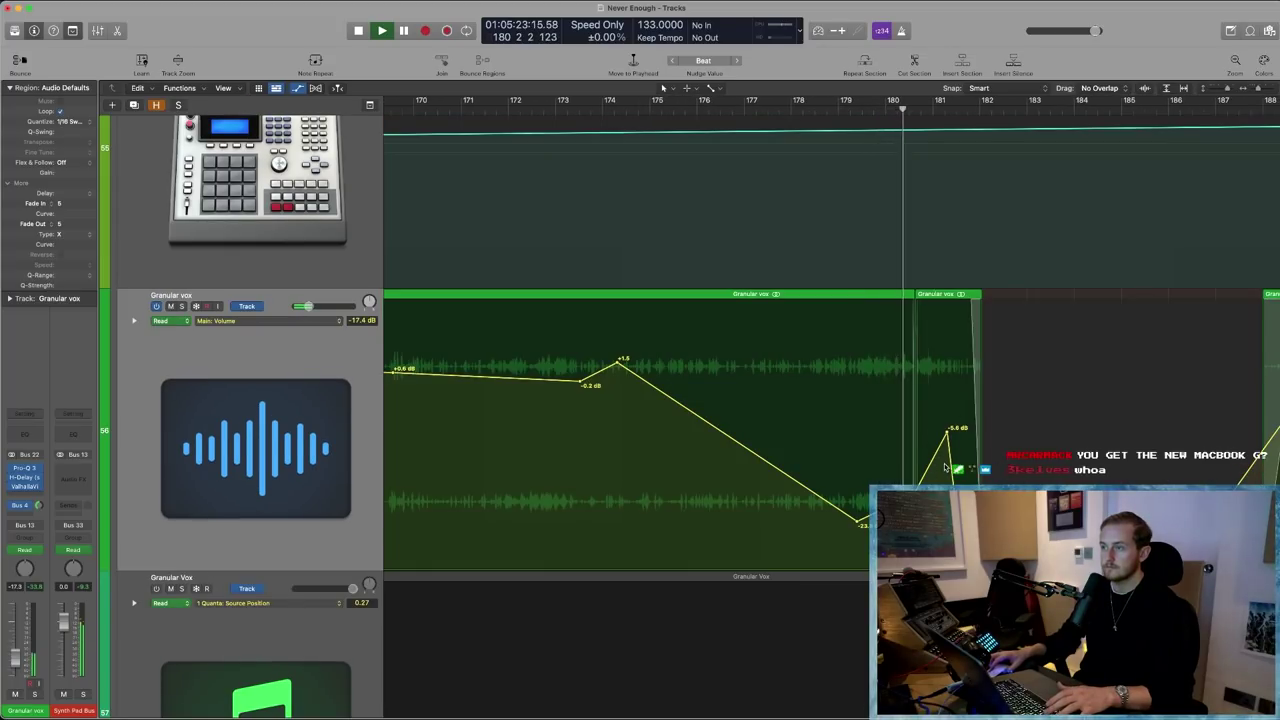
{"action": "key", "text": "Return"}
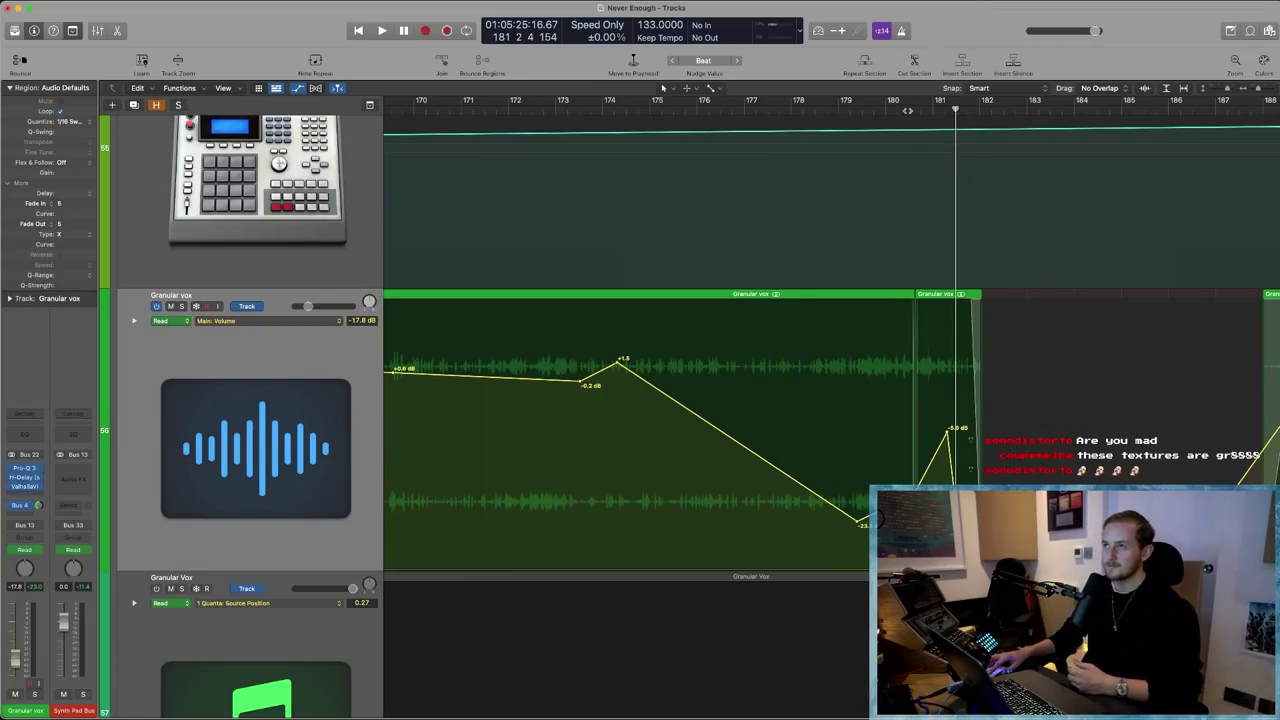
- Replay the end of the second Granular vox section from about bar 180 and hide the track automation
{"action": "double_click", "coordinate": [918, 119]}
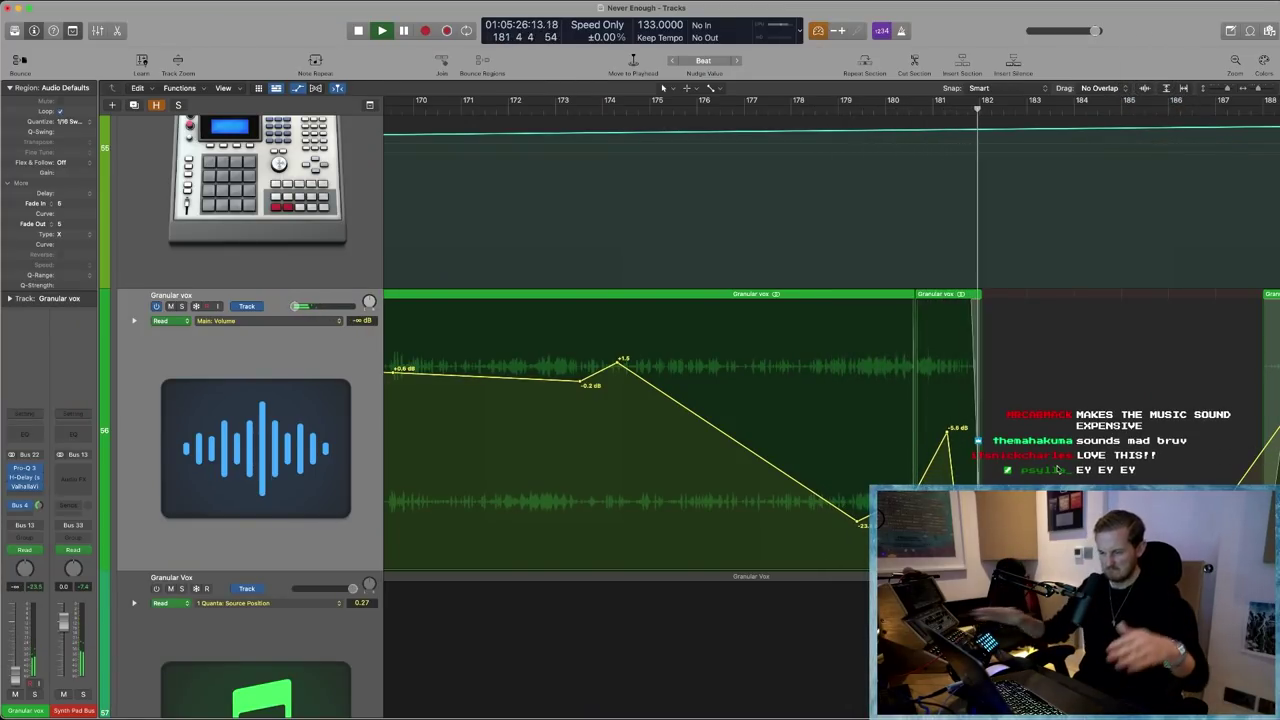
{"action": "key", "text": "space"}
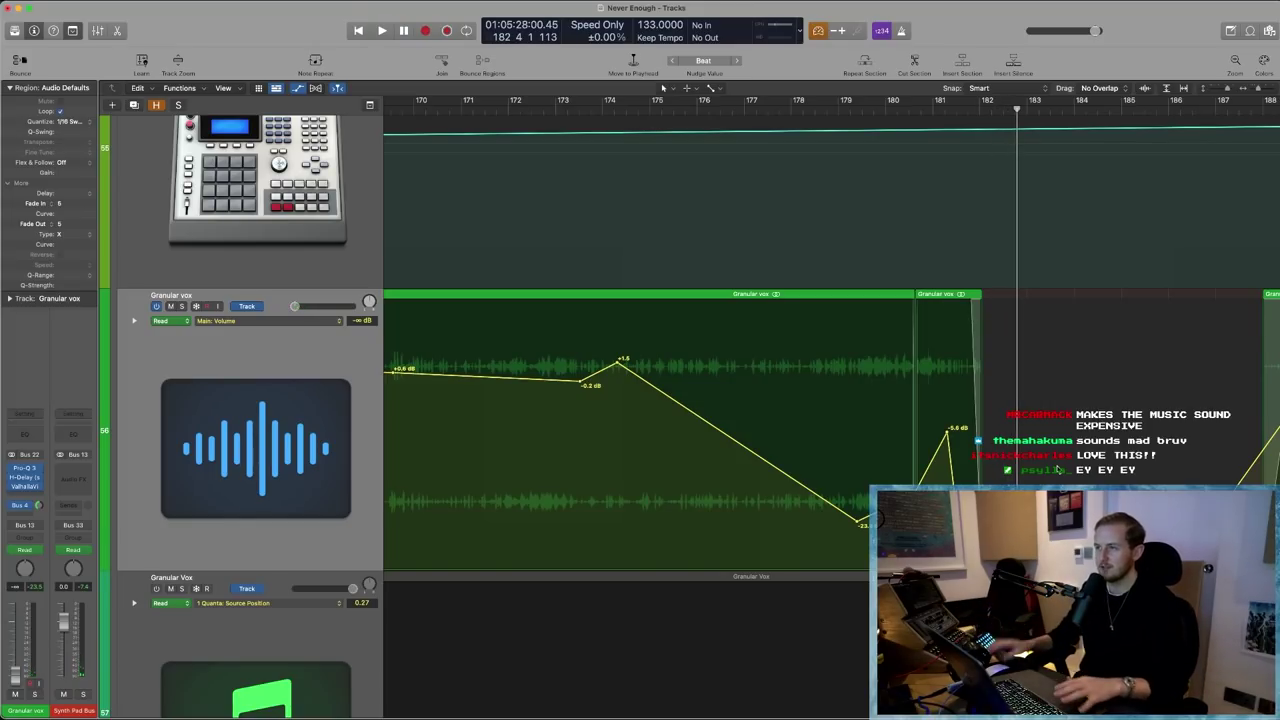
{"action": "key", "text": "a"}
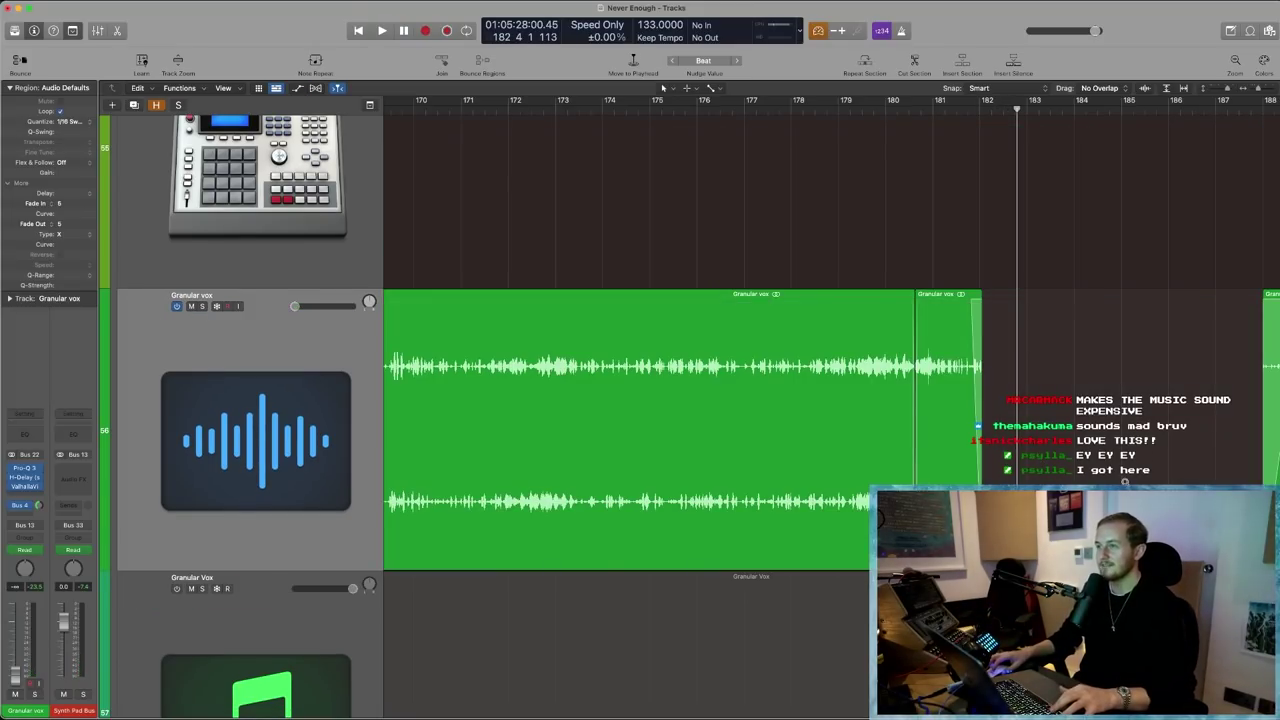
- Show all tracks of the arrangement and play the full mix from about bar 187
{"action": "key", "text": "z"}
{"action": "key", "text": "super+Left"}
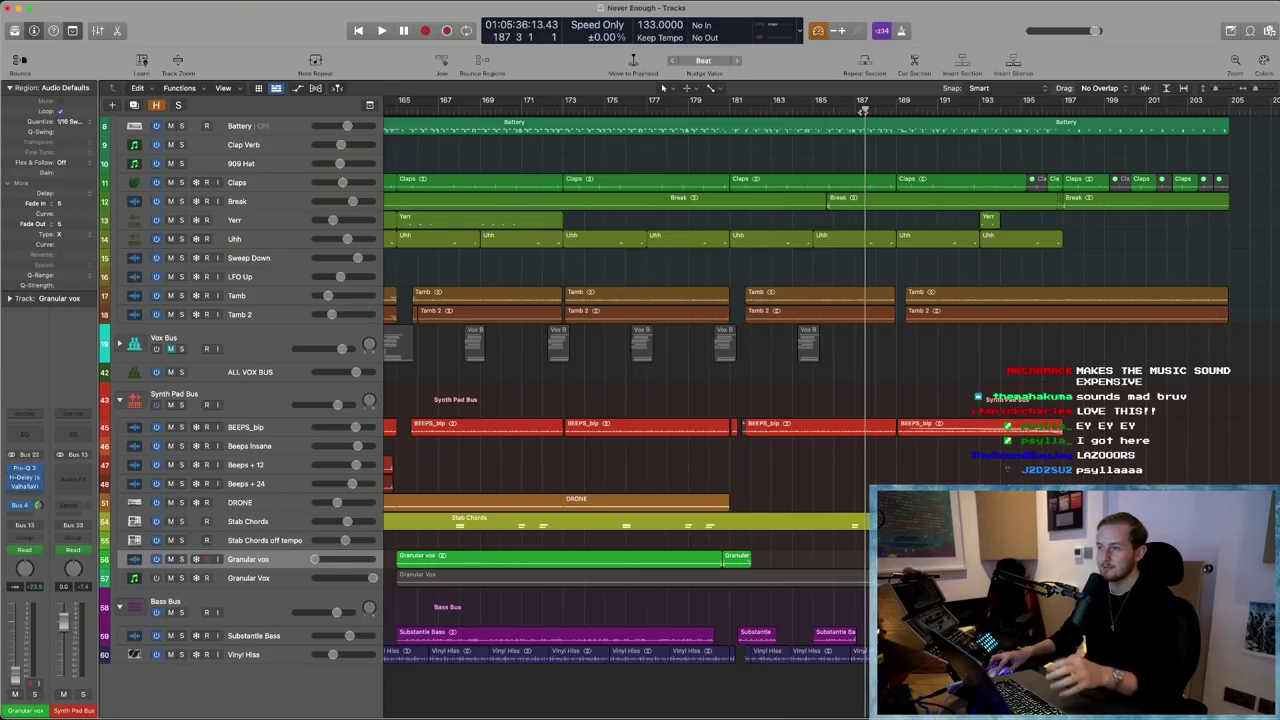
{"action": "key", "text": "space"}
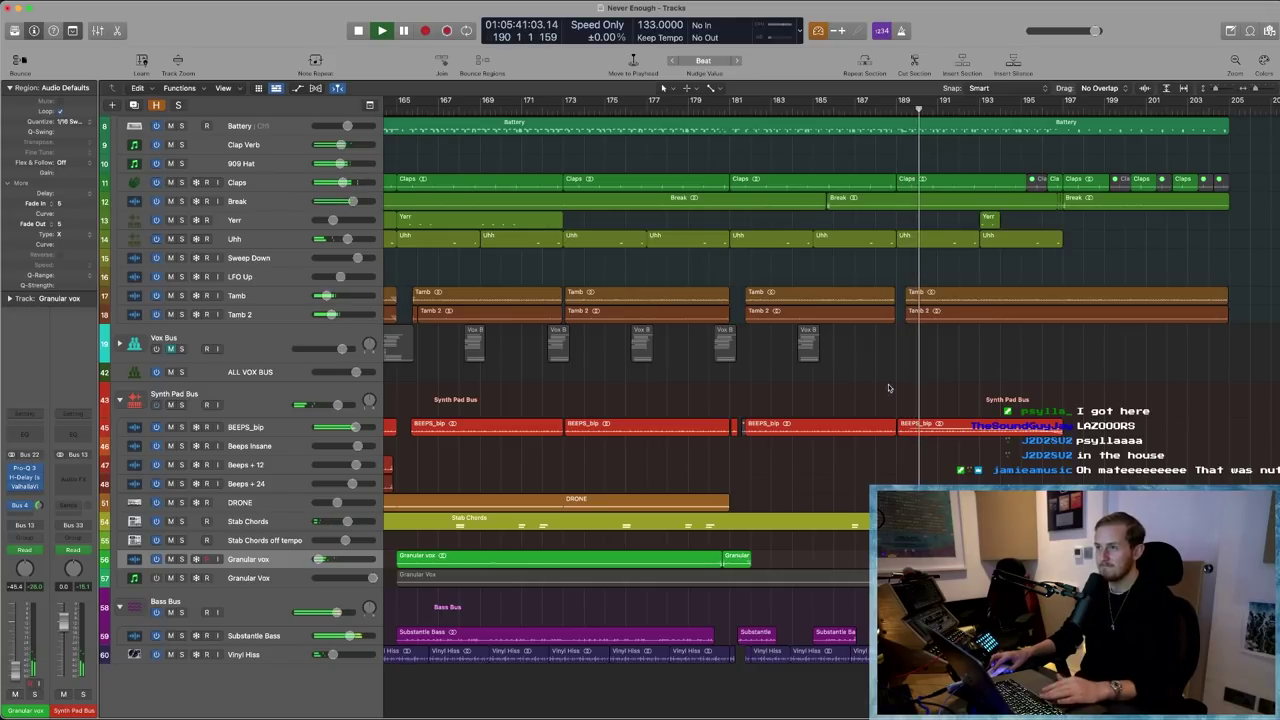
- Play the last Granular vox region from bar 187 with its volume automation shown, soloing the track briefly
{"action": "left_click", "coordinate": [867, 111]}
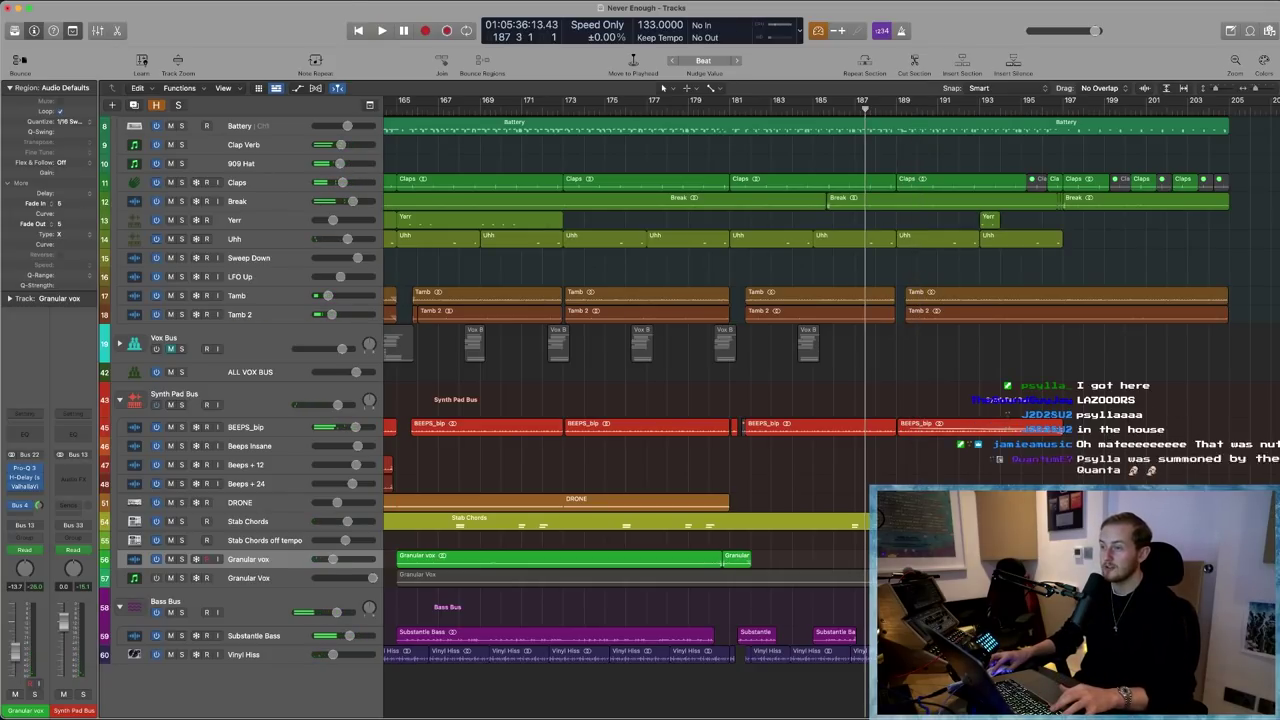
{"action": "left_click_drag", "start_coordinate": [913, 591], "coordinate": [823, 511]}
{"action": "key", "text": "z"}
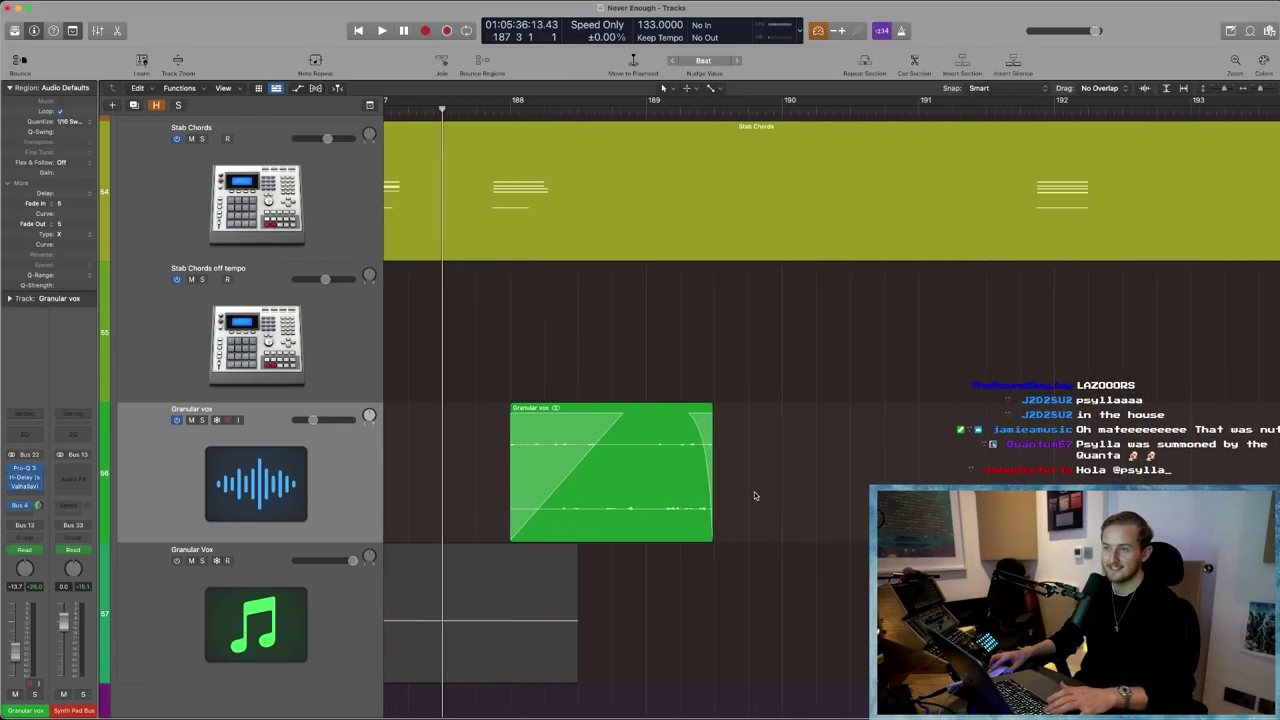
{"action": "key", "text": "a"}
{"action": "key", "text": "space"}
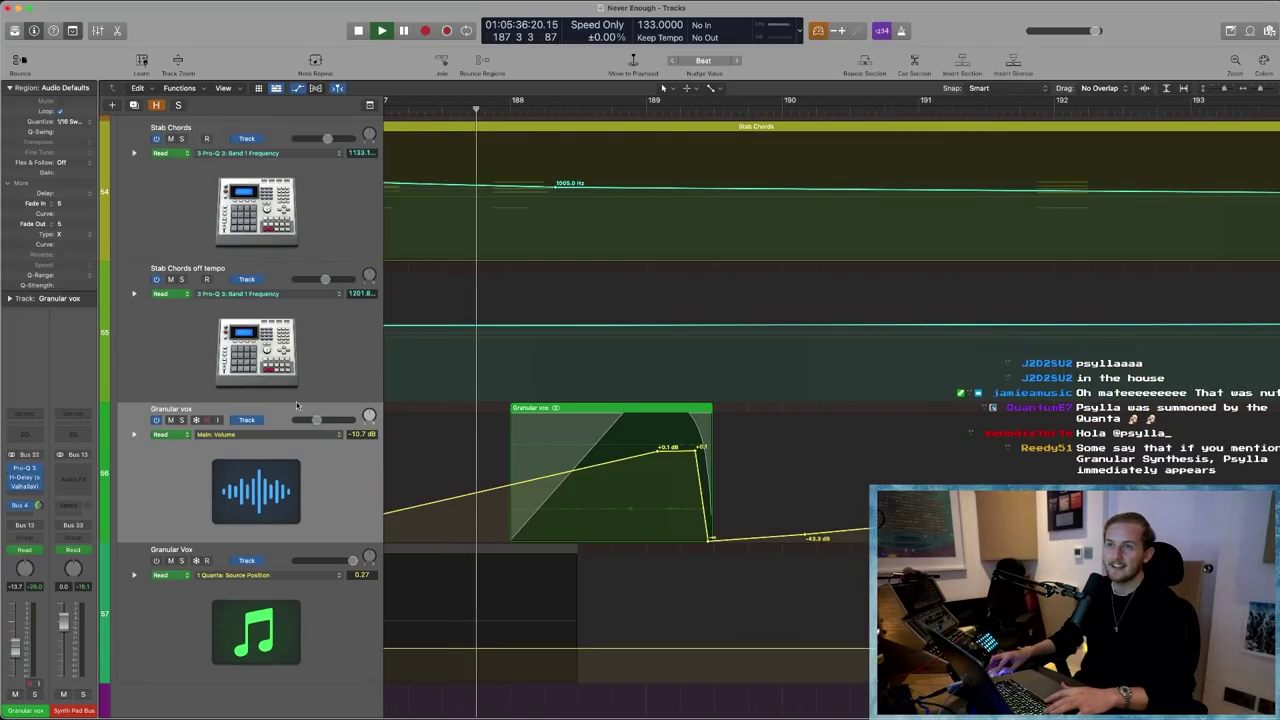
{"action": "left_click", "coordinate": [182, 420]}
{"action": "left_click", "coordinate": [182, 420]}
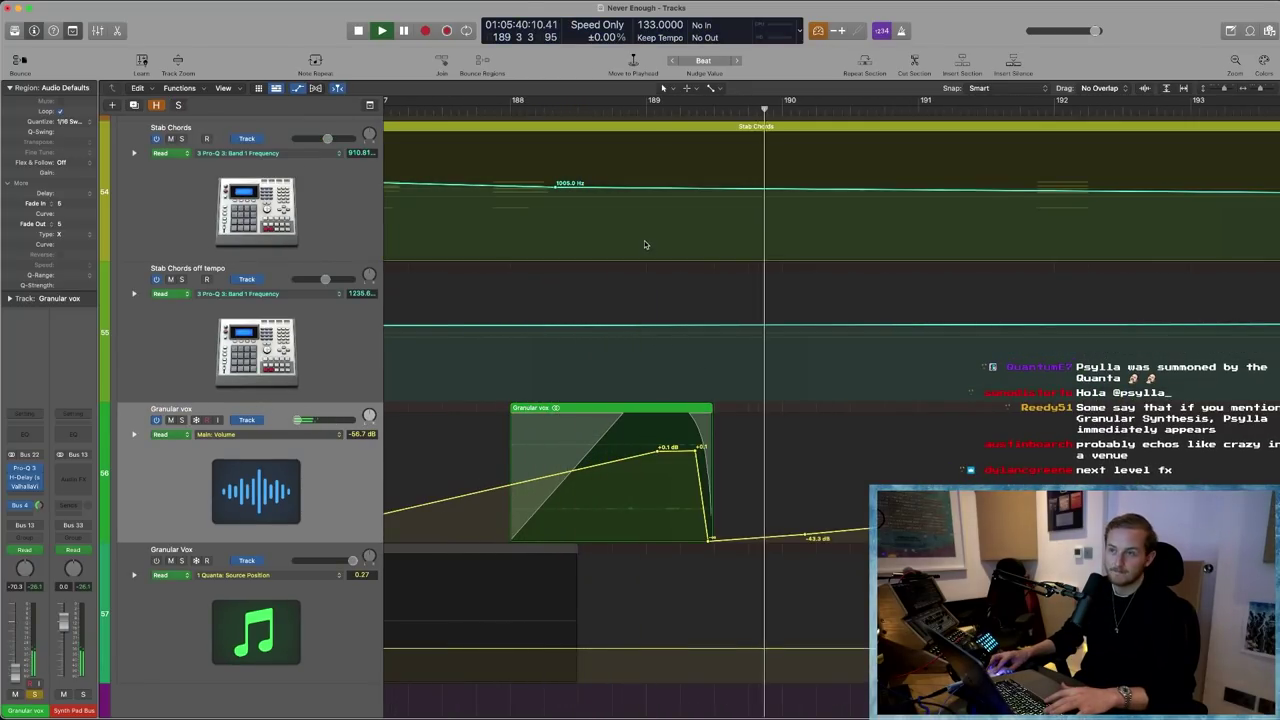
{"action": "key", "text": "space"}
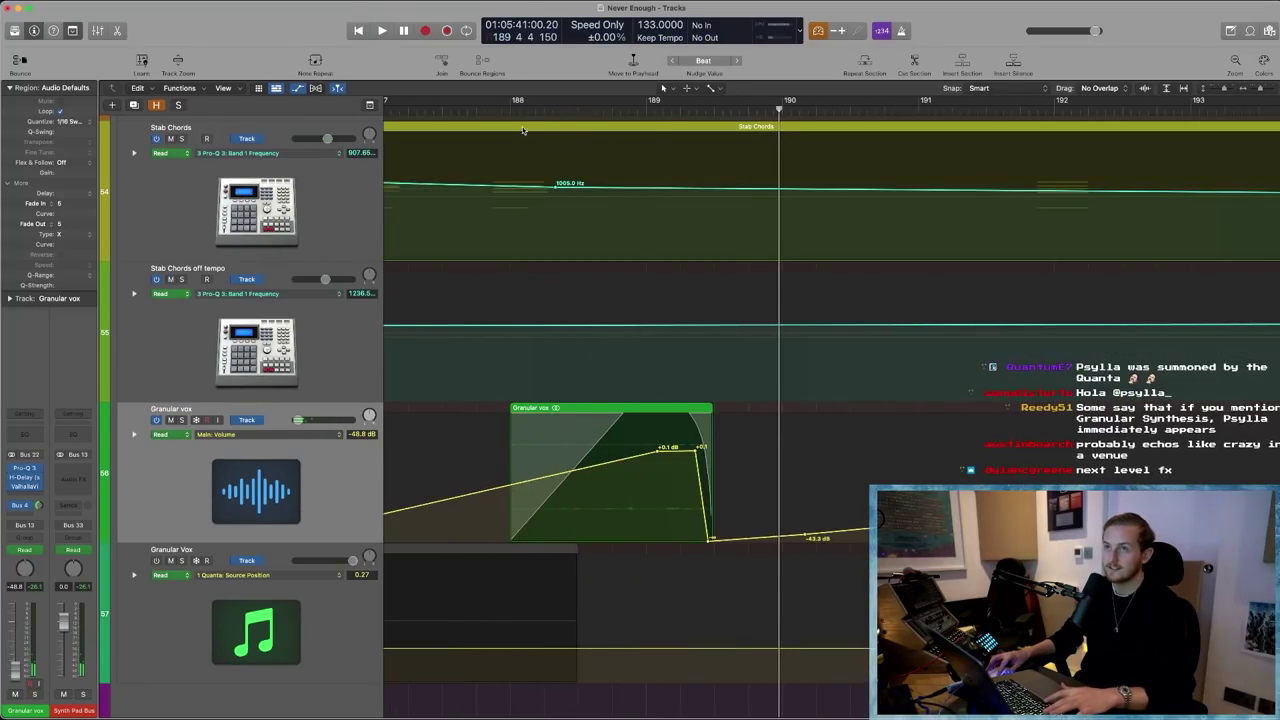
- Replay the Granular vox region around bar 188, dismiss the system overload alert, and hide the track automation
{"action": "scroll", "coordinate": [646, 500], "scroll_direction": "left", "scroll_amount": 2}
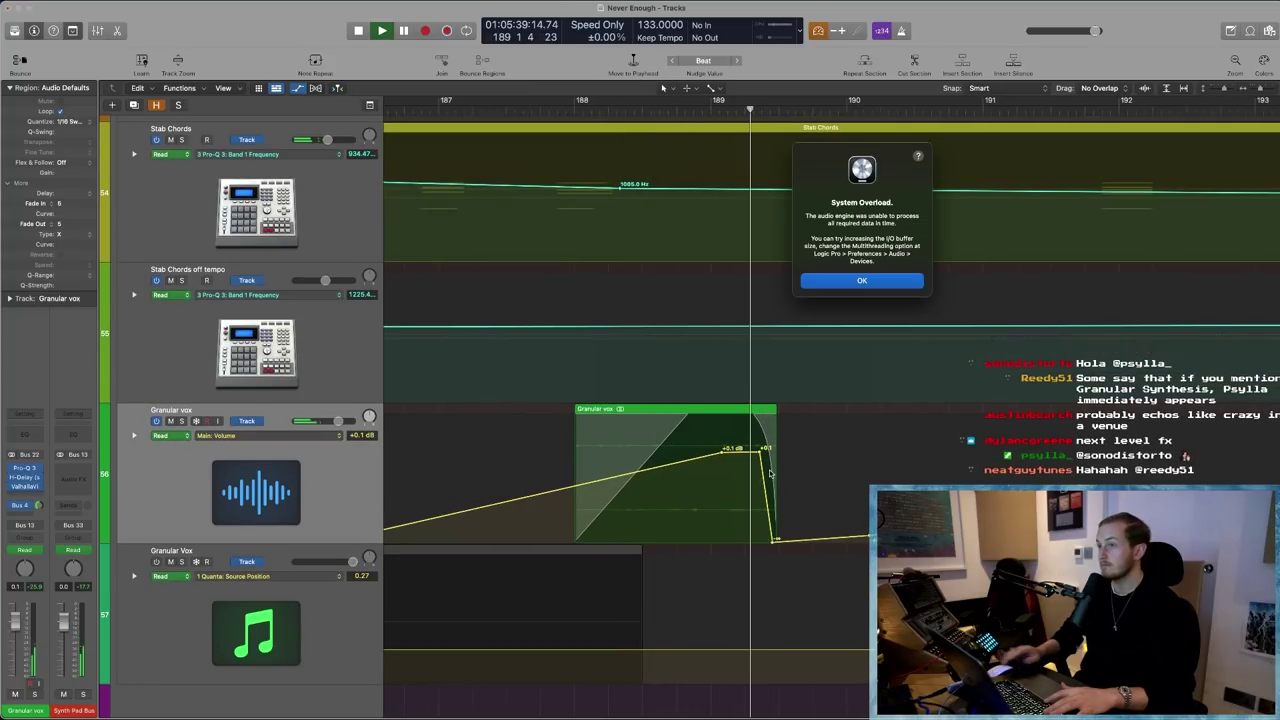
{"action": "key", "text": "Return"}
{"action": "key", "text": "a"}
- Open the Battery region in the Piano Roll and play its notes around bar 189 in the mix
{"action": "scroll", "coordinate": [740, 430], "scroll_direction": "up", "scroll_amount": 20}
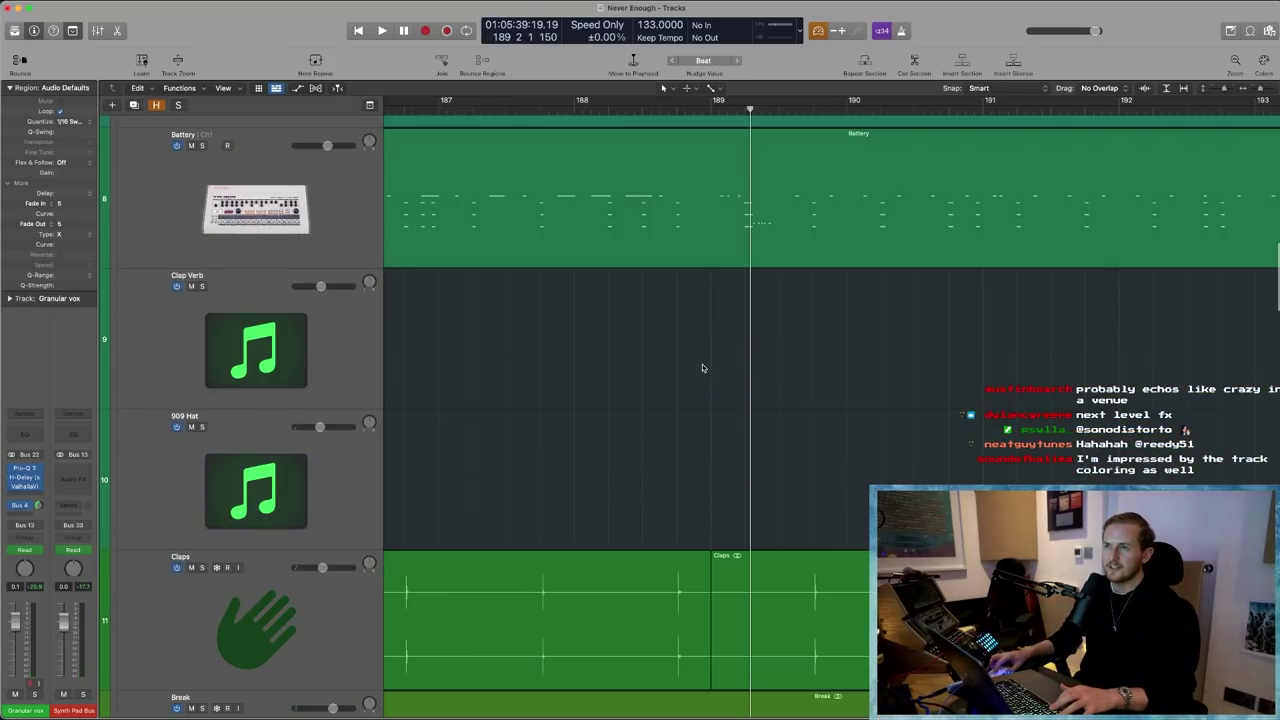
{"action": "scroll", "coordinate": [702, 368], "scroll_direction": "up", "scroll_amount": 3}
{"action": "double_click", "coordinate": [702, 368]}
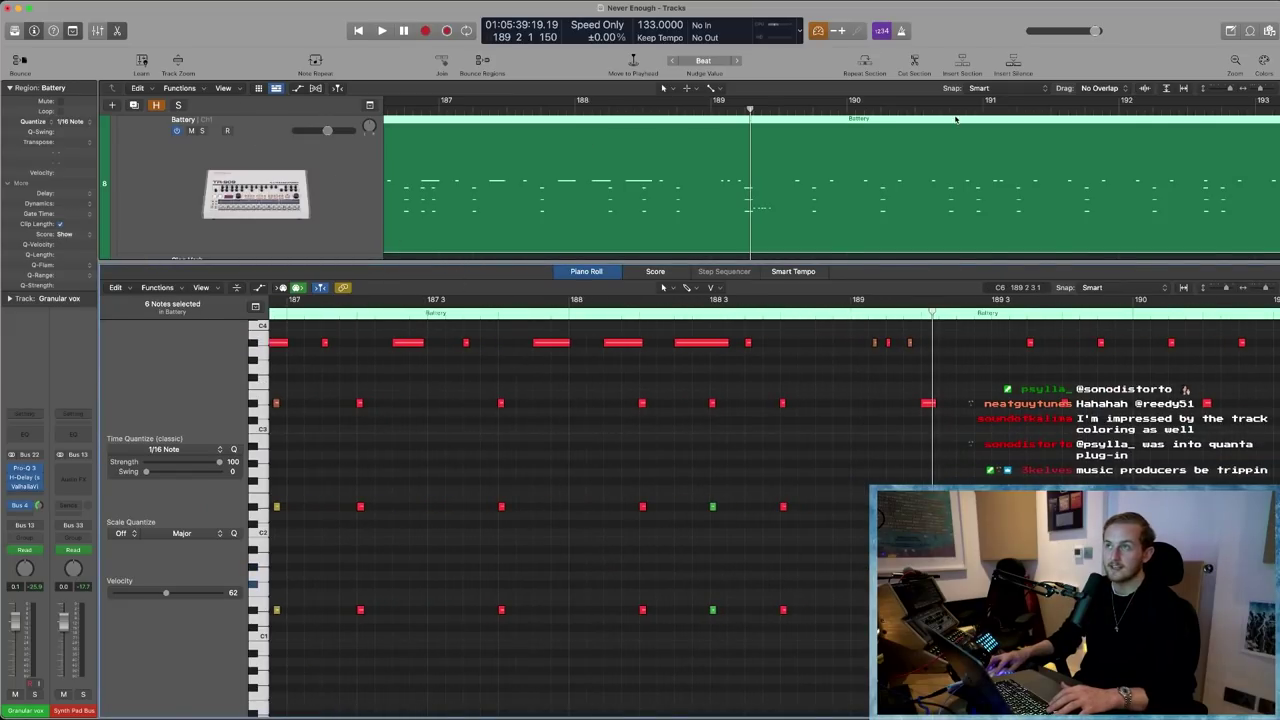
{"action": "key", "text": "space"}
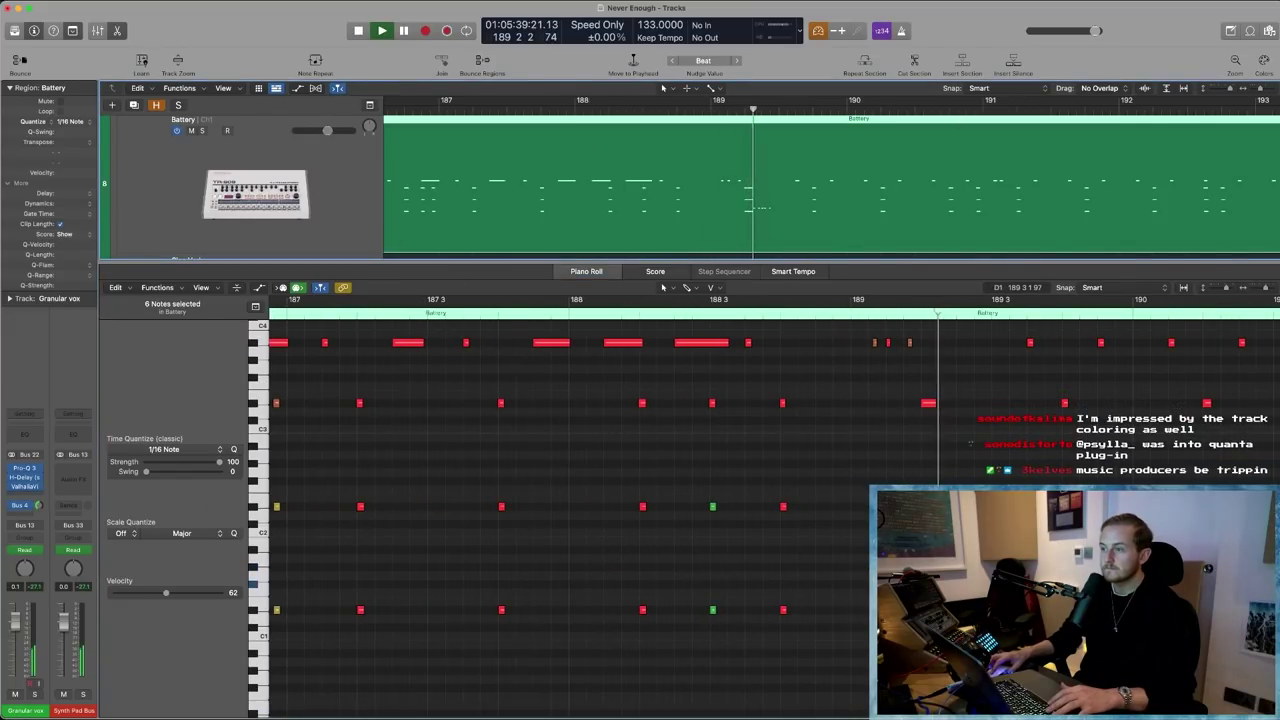
{"action": "key", "text": "space"}
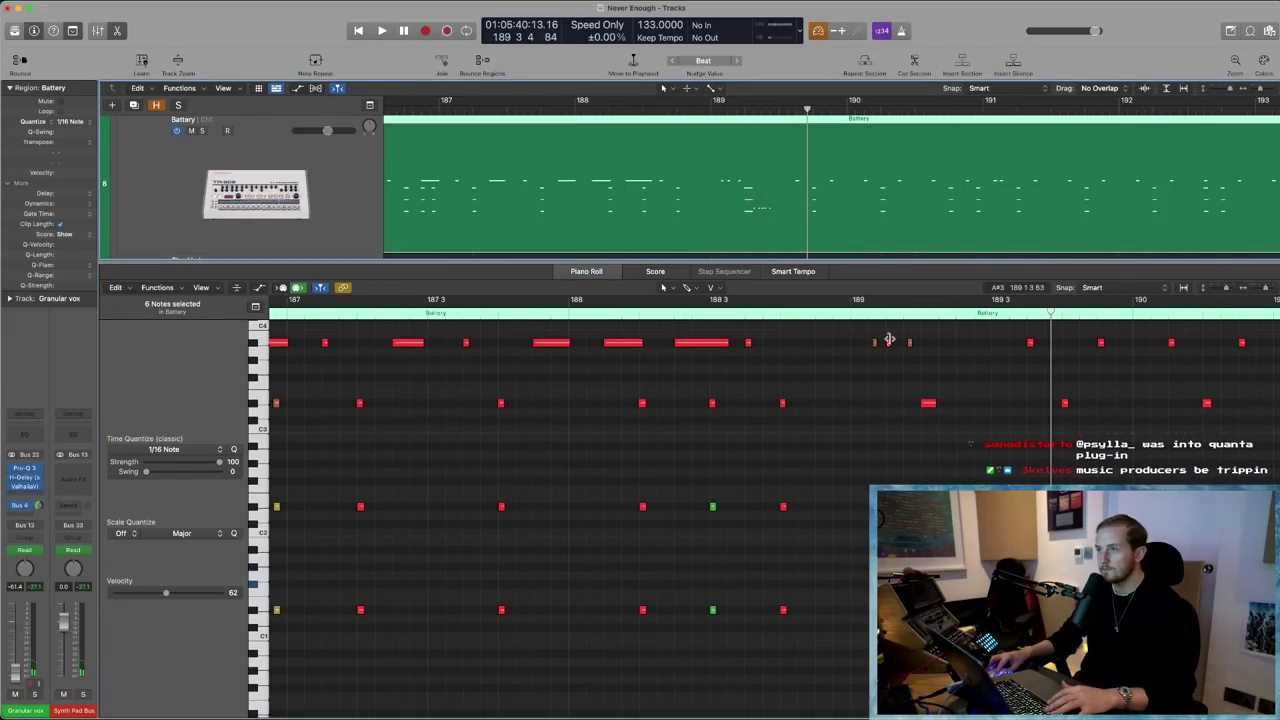
{"action": "left_click", "coordinate": [853, 305]}
{"action": "key", "text": "space"}
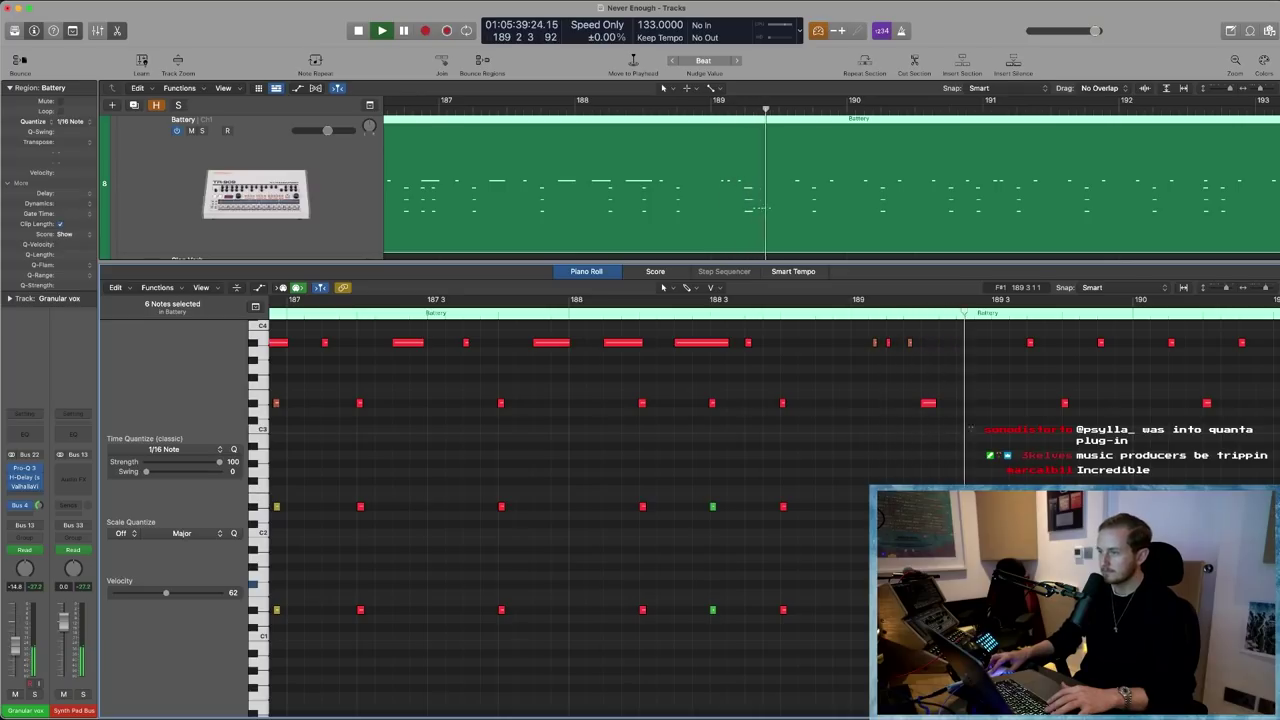
{"action": "key", "text": "space"}
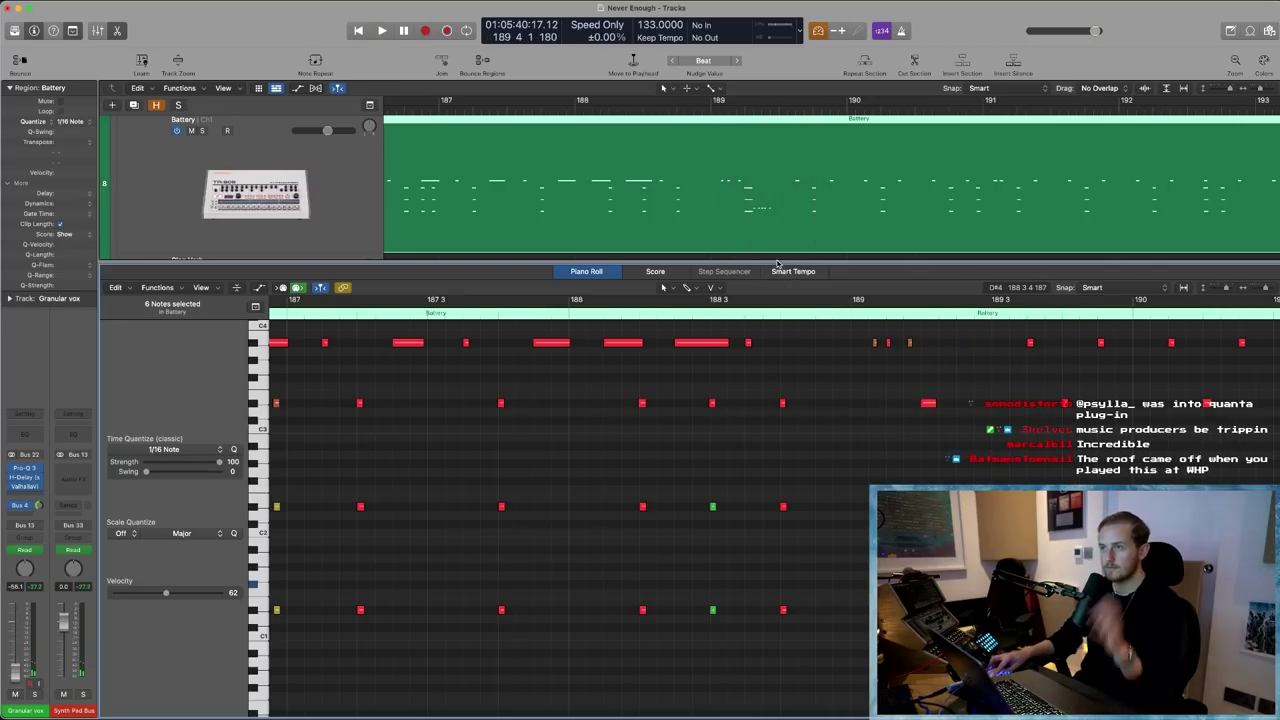
- Close the Piano Roll and return to the overview of all tracks
{"action": "key", "text": "e"}
{"action": "left_click", "coordinate": [766, 385]}
{"action": "left_click", "coordinate": [767, 384], "text": "ctrl+alt"}
{"action": "left_click", "coordinate": [767, 384], "text": "ctrl+alt"}
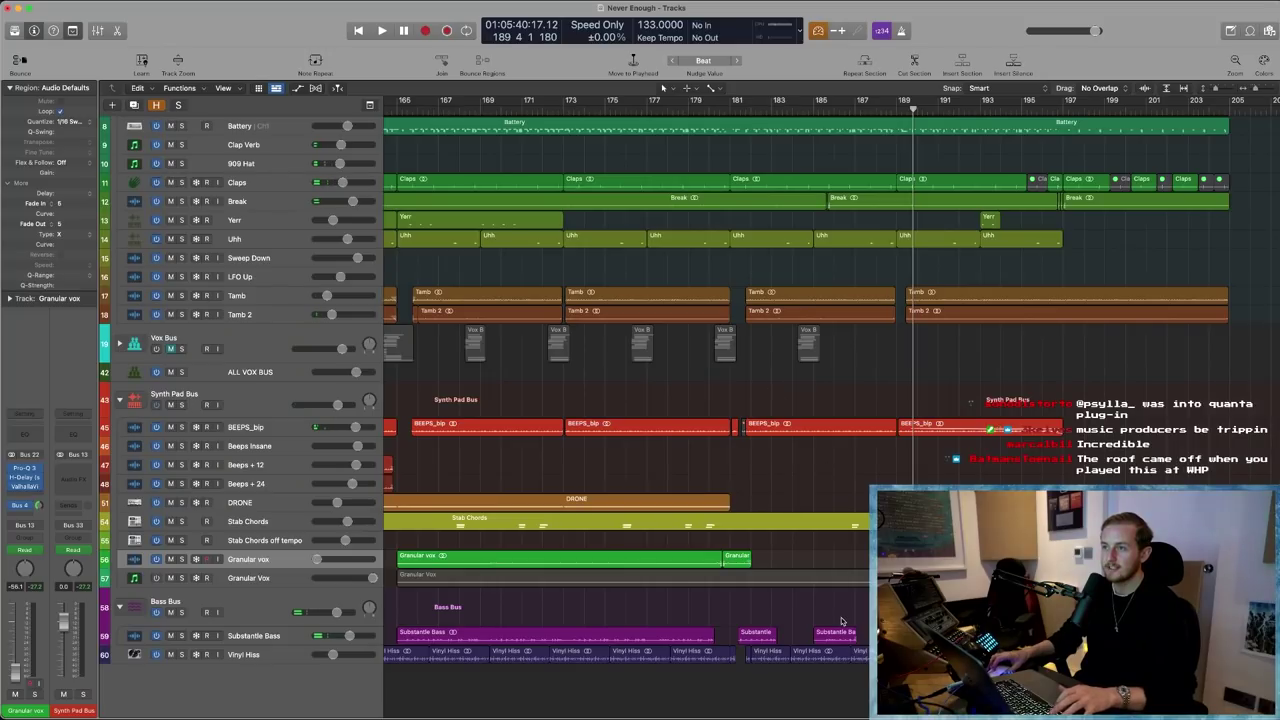
- Select the Substantle Bass track, focus on its first regions from about bar 20, and solo it
{"action": "scroll", "coordinate": [846, 617], "scroll_direction": "left", "scroll_amount": 3}
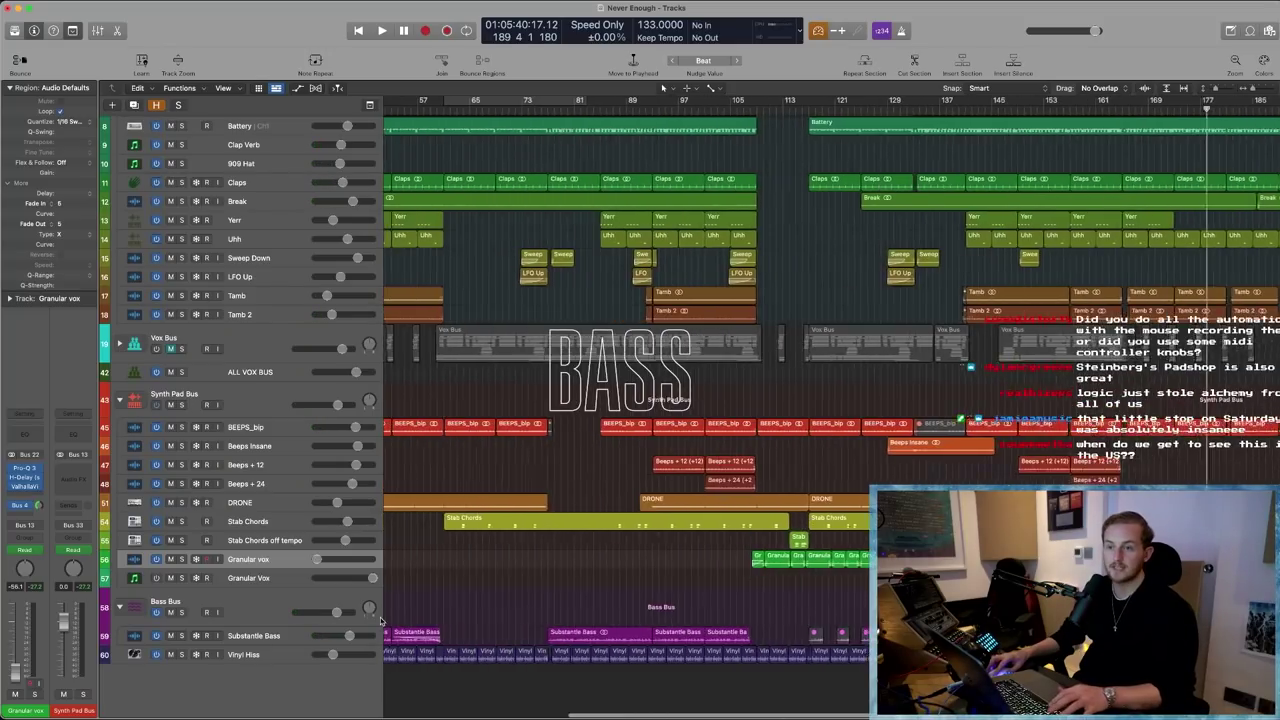
{"action": "scroll", "coordinate": [474, 630], "scroll_direction": "left", "scroll_amount": 3}
{"action": "left_click", "coordinate": [277, 635]}
{"action": "scroll", "coordinate": [474, 630], "scroll_direction": "left", "scroll_amount": 2}
{"action": "scroll", "coordinate": [474, 630], "scroll_direction": "left", "scroll_amount": 3}
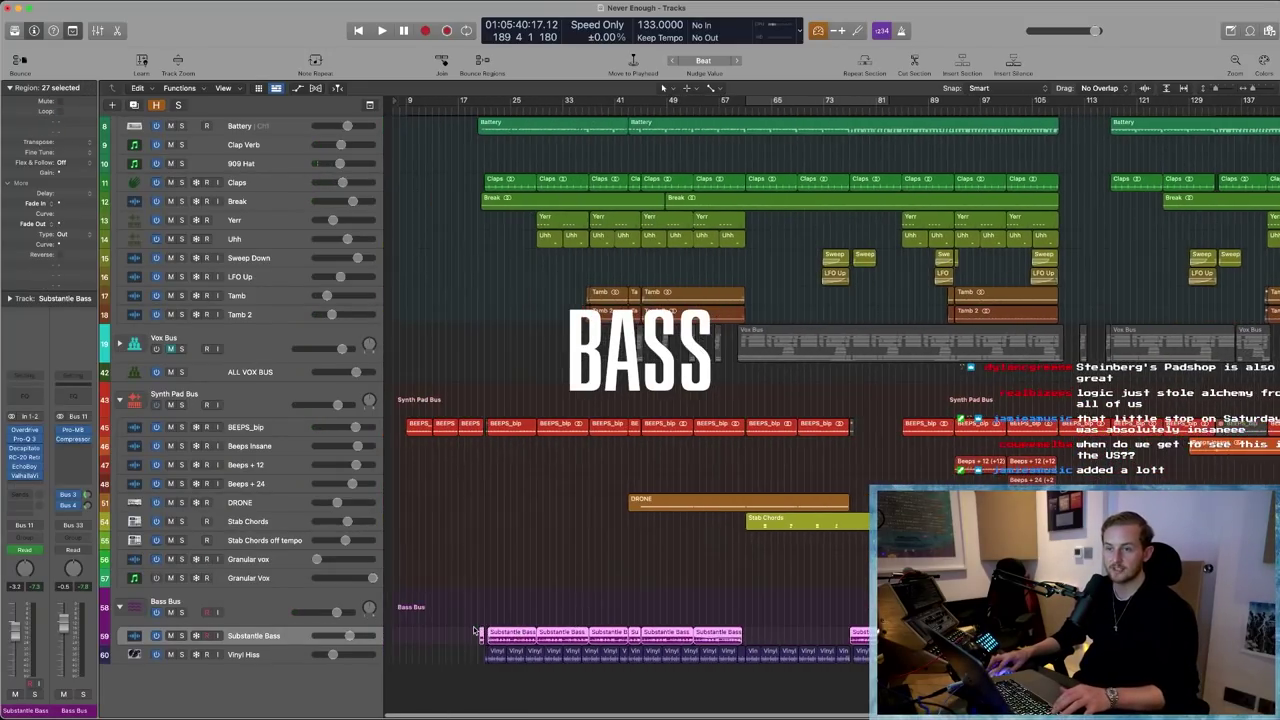
{"action": "left_click_drag", "start_coordinate": [460, 610], "coordinate": [707, 698]}
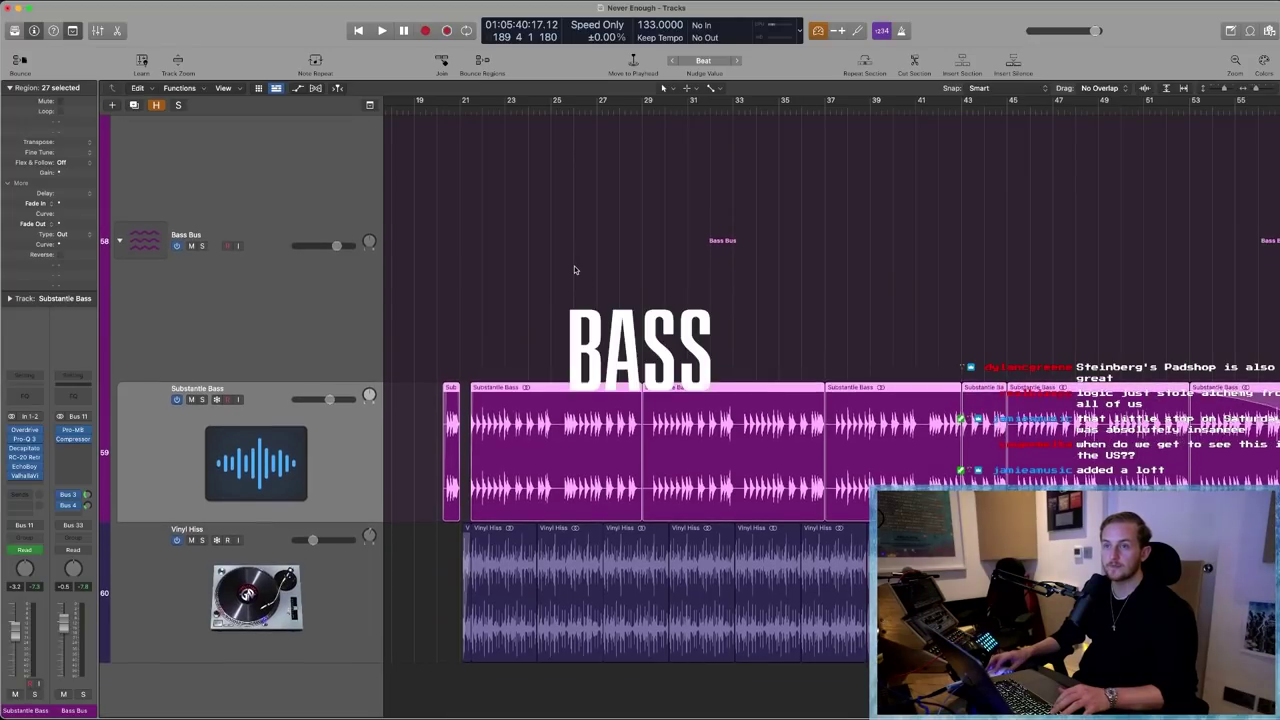
{"action": "key", "text": "s"}
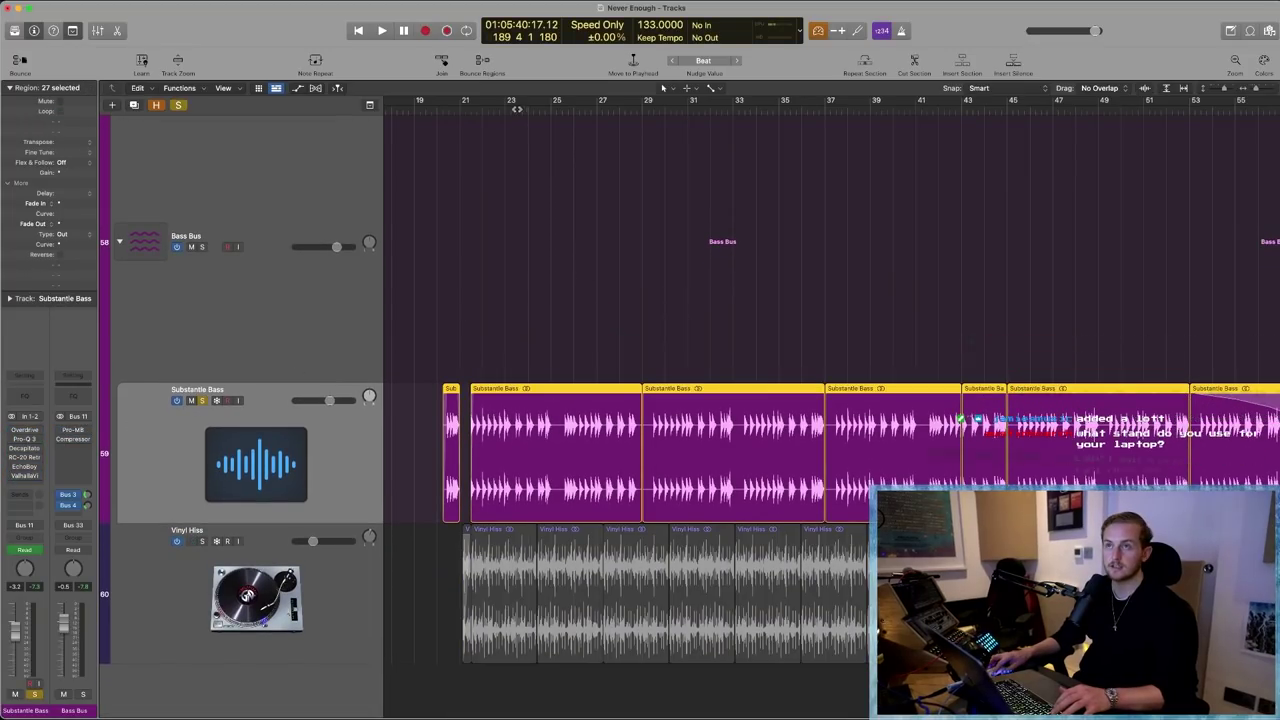
- Set a cycle range from about bar 20 to bar 37 and play the soloed Substantle Bass to about bar 25
{"action": "left_click_drag", "start_coordinate": [478, 105], "coordinate": [826, 105]}
{"action": "key", "text": "space"}
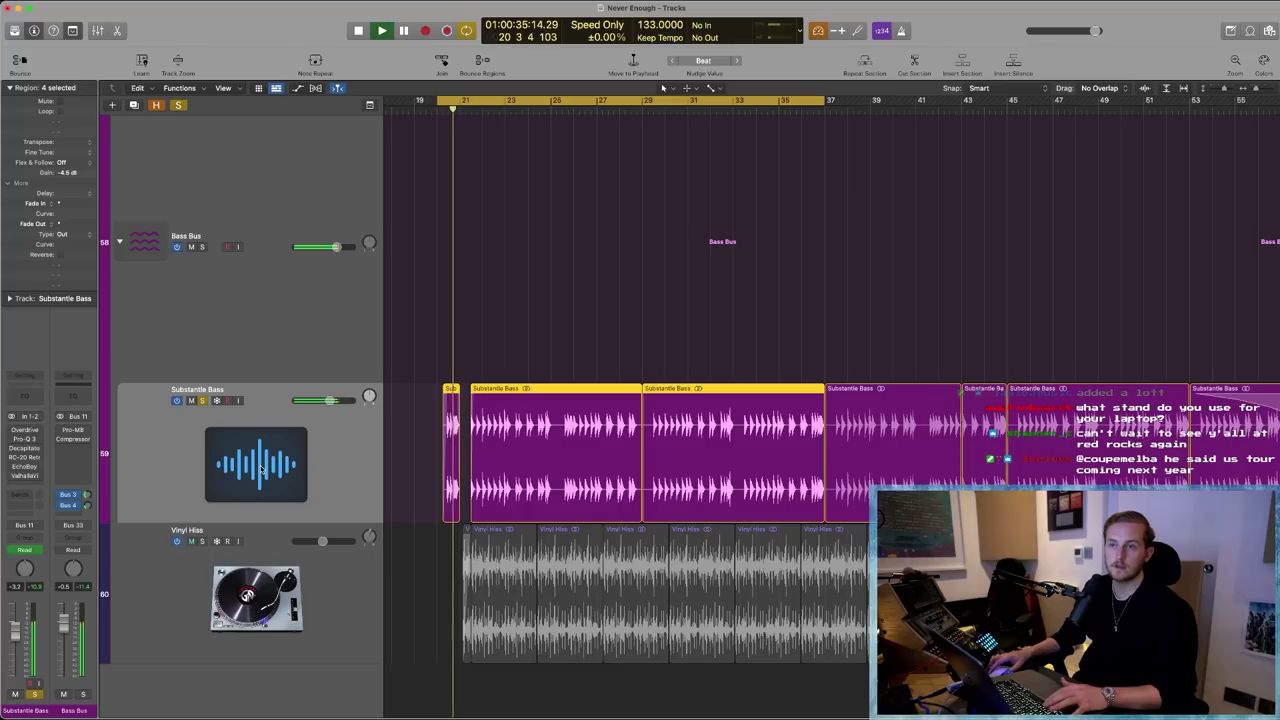
{"action": "scroll", "coordinate": [420, 480], "scroll_direction": "up", "scroll_amount": 5}
{"action": "scroll", "coordinate": [411, 480], "scroll_direction": "left", "scroll_amount": 1}
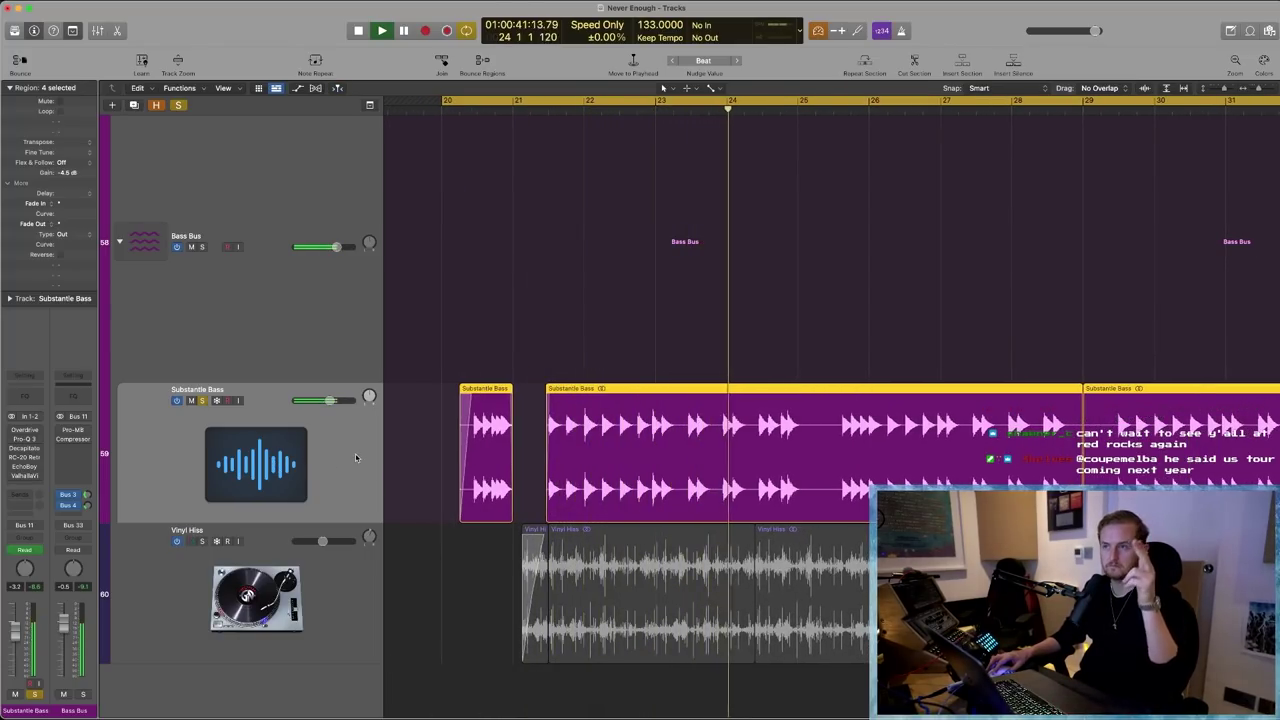
{"action": "key", "text": "space"}
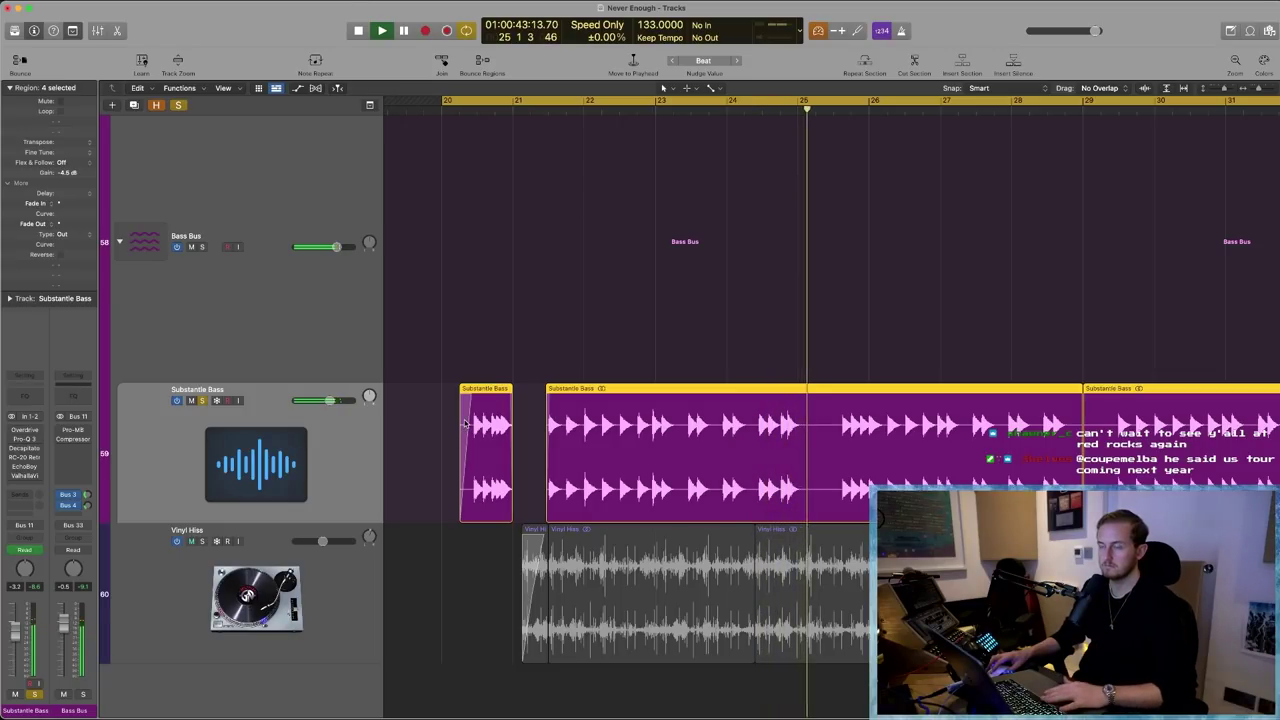
- Examine the Overdrive settings on Substantle Bass while playing the soloed part, and close the plug-in
{"action": "left_click", "coordinate": [25, 430]}
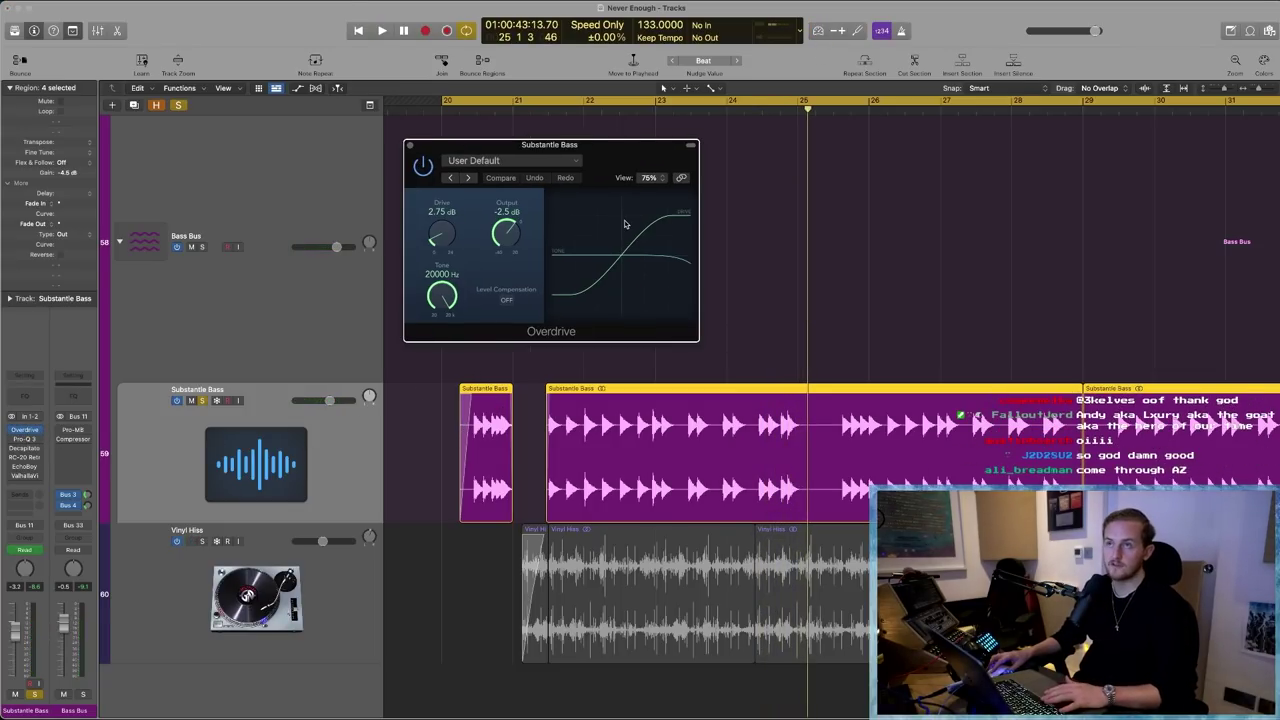
{"action": "key", "text": "space"}
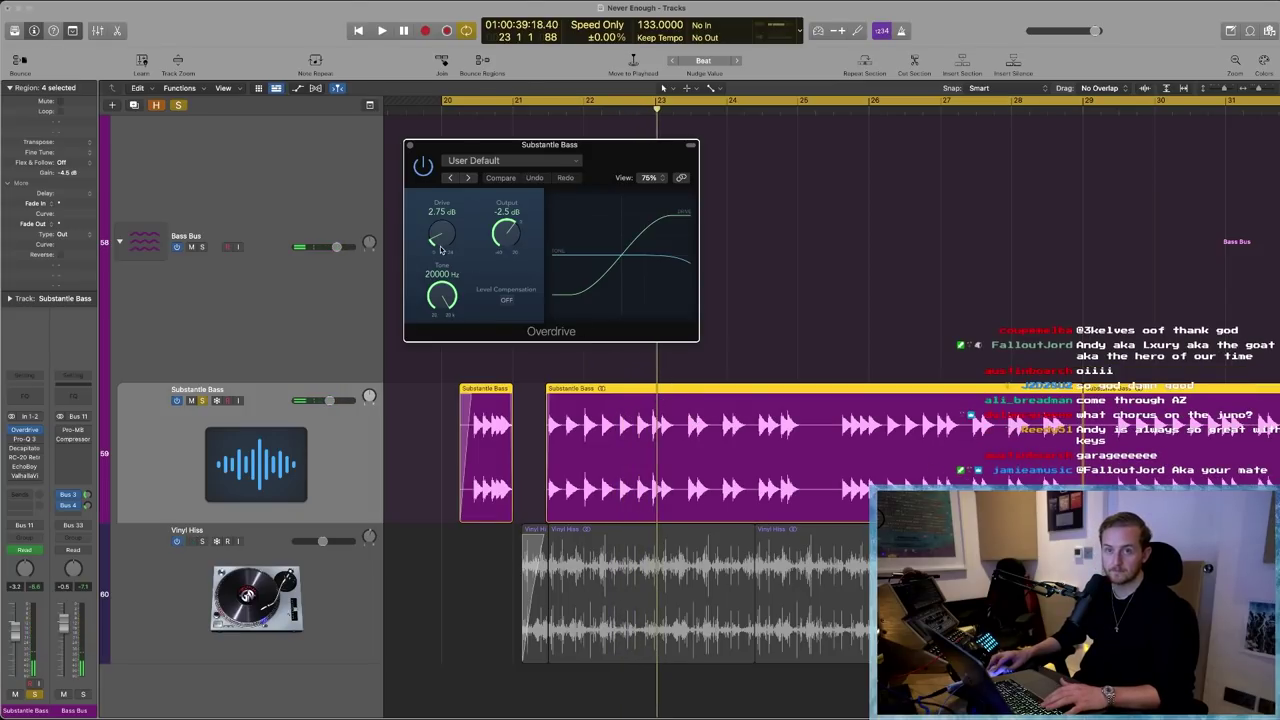
{"action": "left_click", "coordinate": [411, 147]}
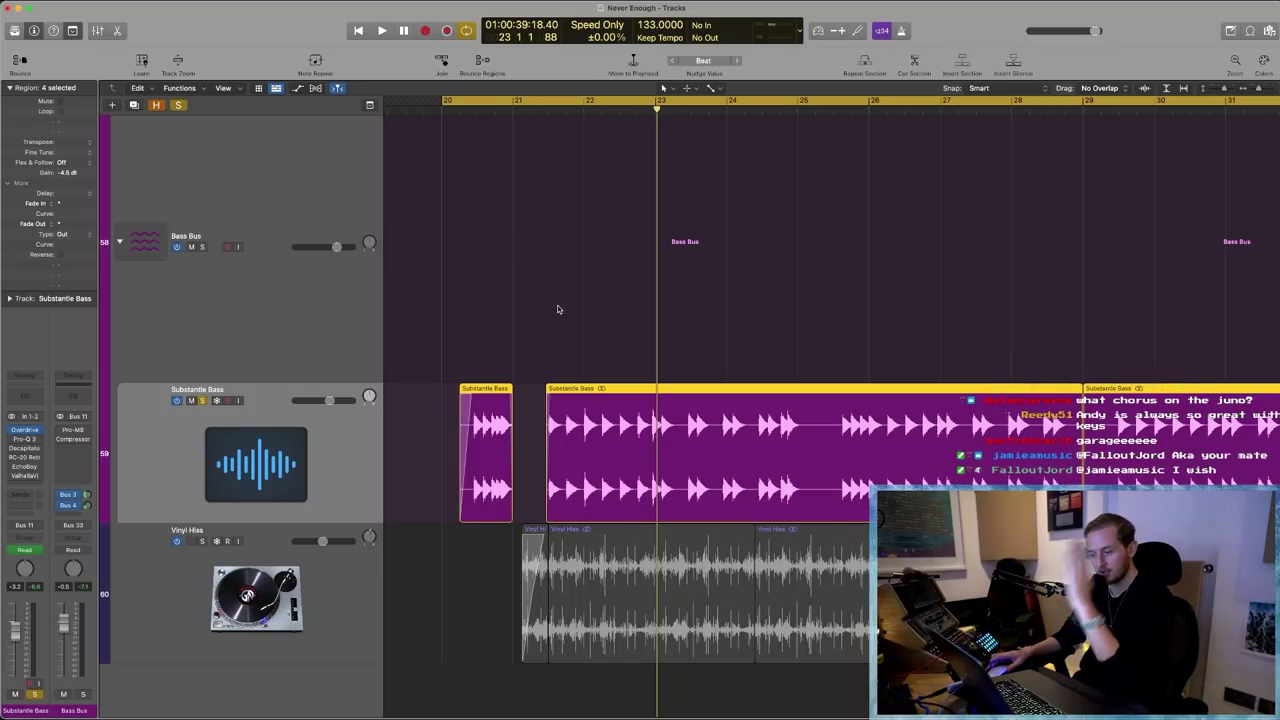
- Open Pro-Q 3 on Substantle Bass and check where the Bass Bus's Bus 4 send is routed
{"action": "left_click", "coordinate": [25, 438]}
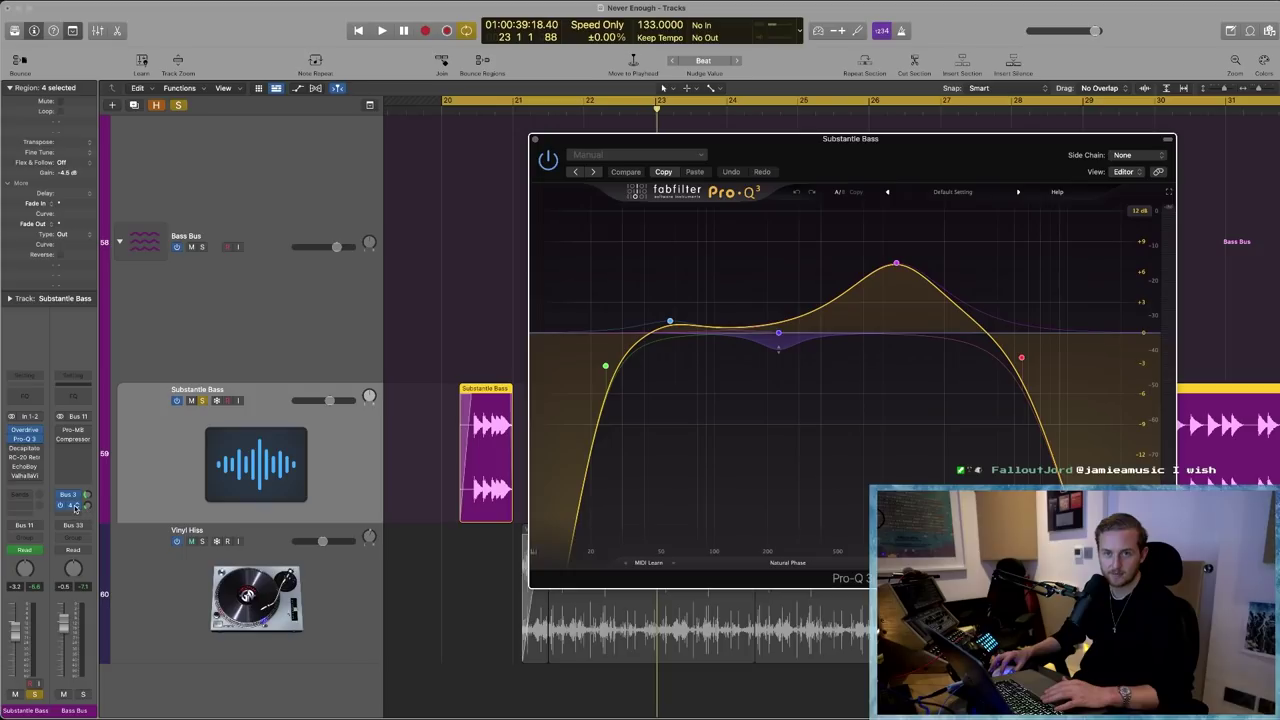
{"action": "left_click", "coordinate": [76, 507]}
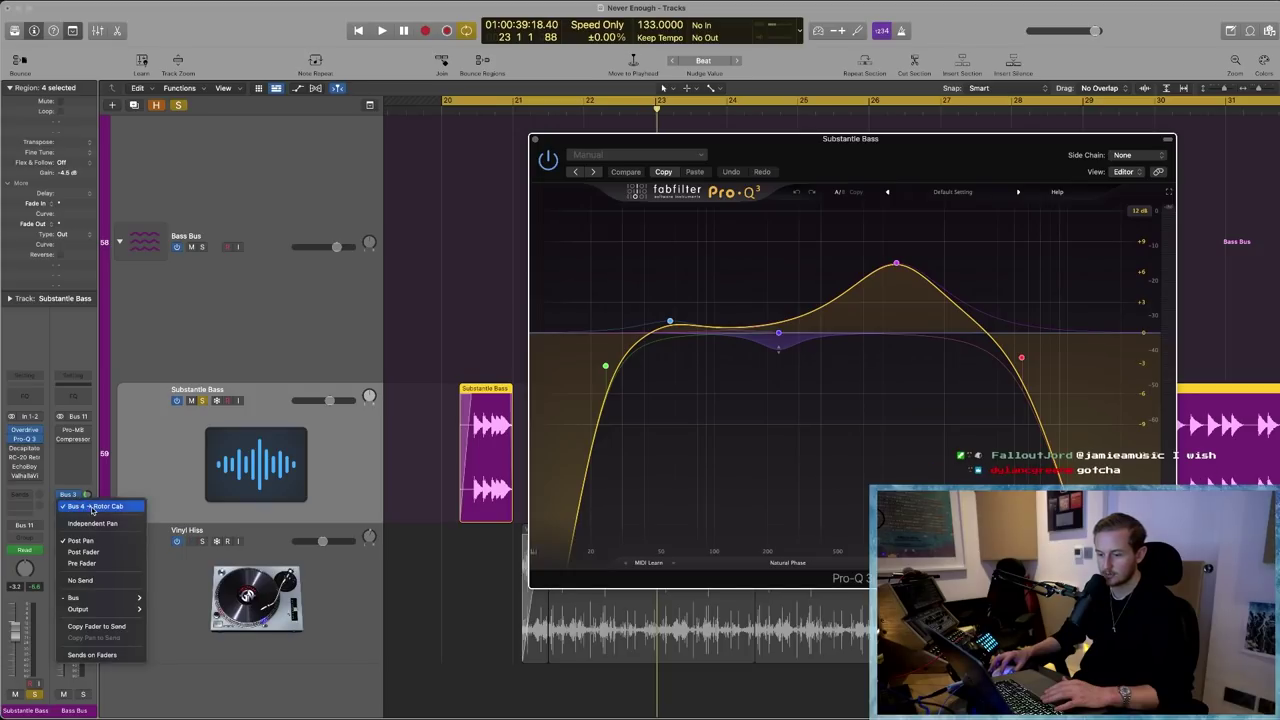
{"action": "left_click", "coordinate": [376, 244]}
{"action": "left_click_drag", "start_coordinate": [845, 140], "coordinate": [812, 144]}
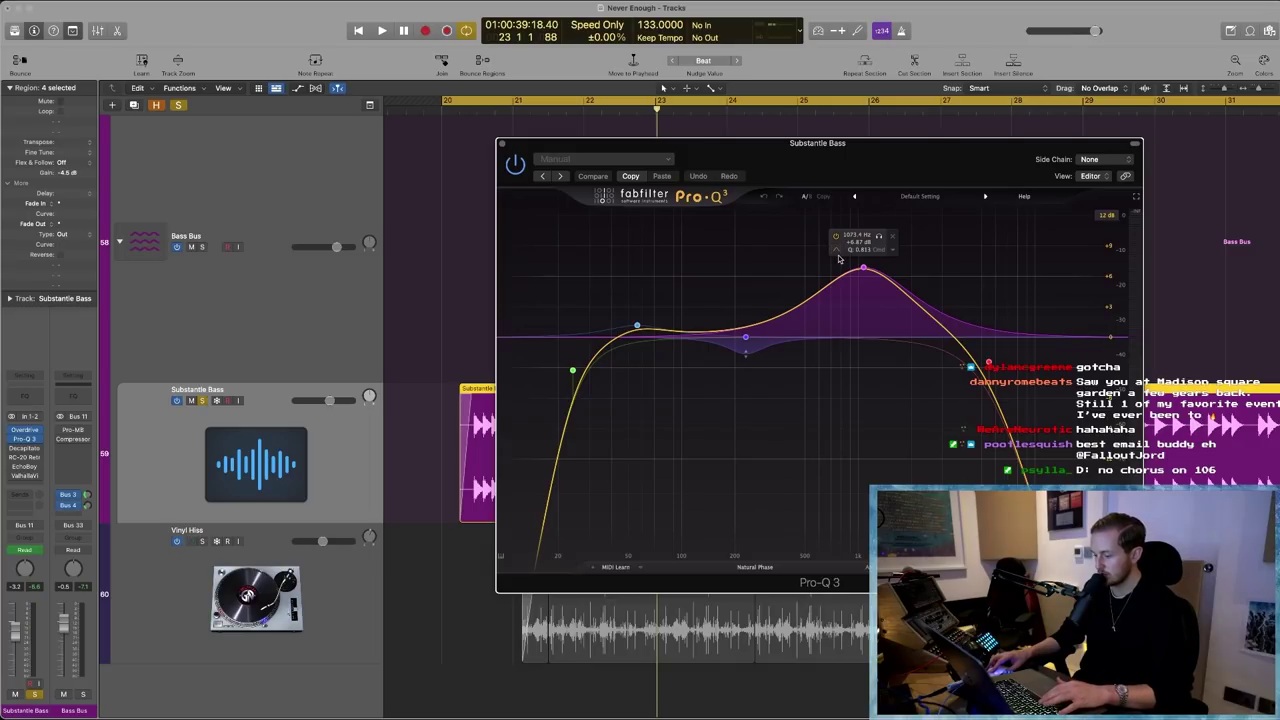
- Play the soloed bass and watch its spectrum against the Pro-Q 3 curve
{"action": "key", "text": "space"}
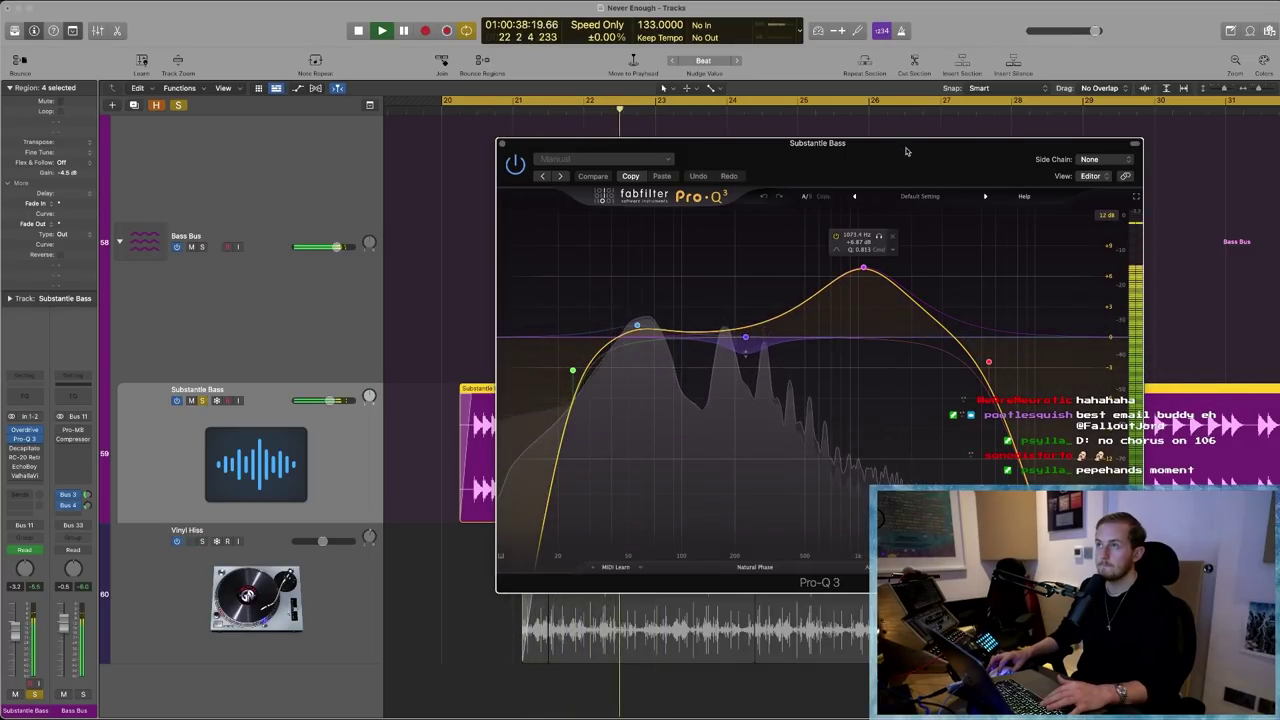
{"action": "left_click_drag", "start_coordinate": [906, 149], "coordinate": [670, 137]}
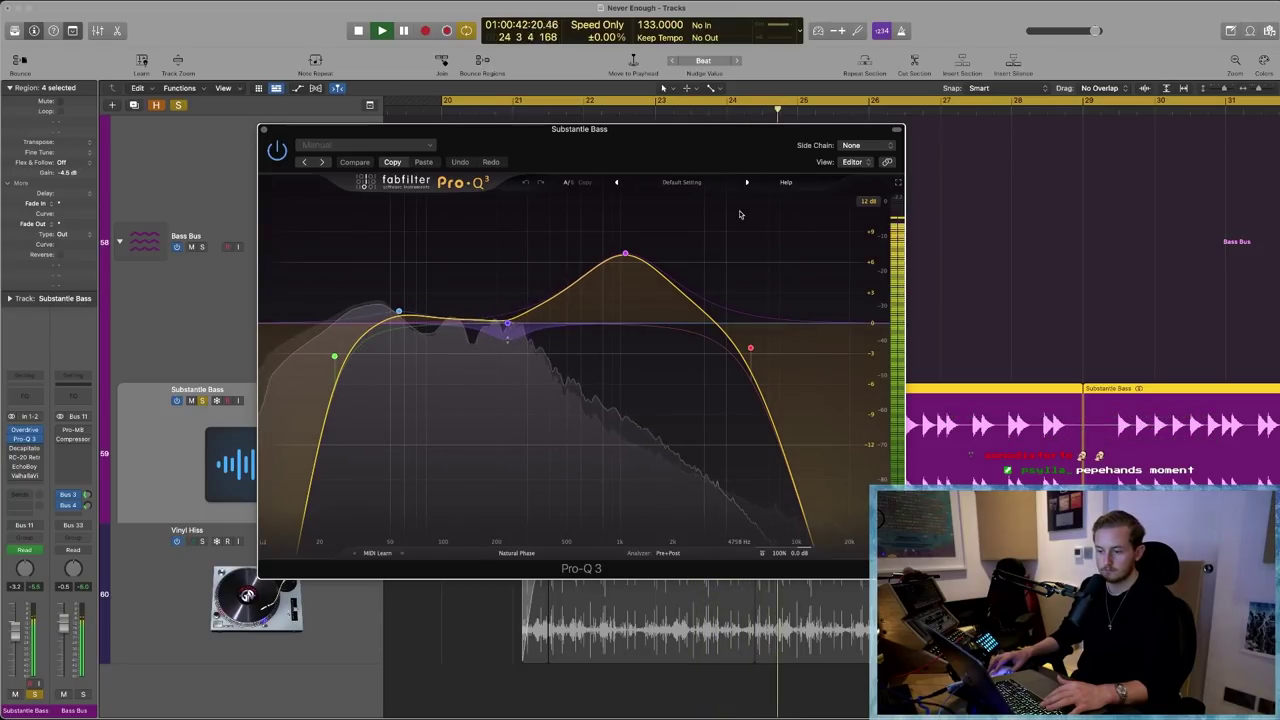
{"action": "key", "text": "space"}
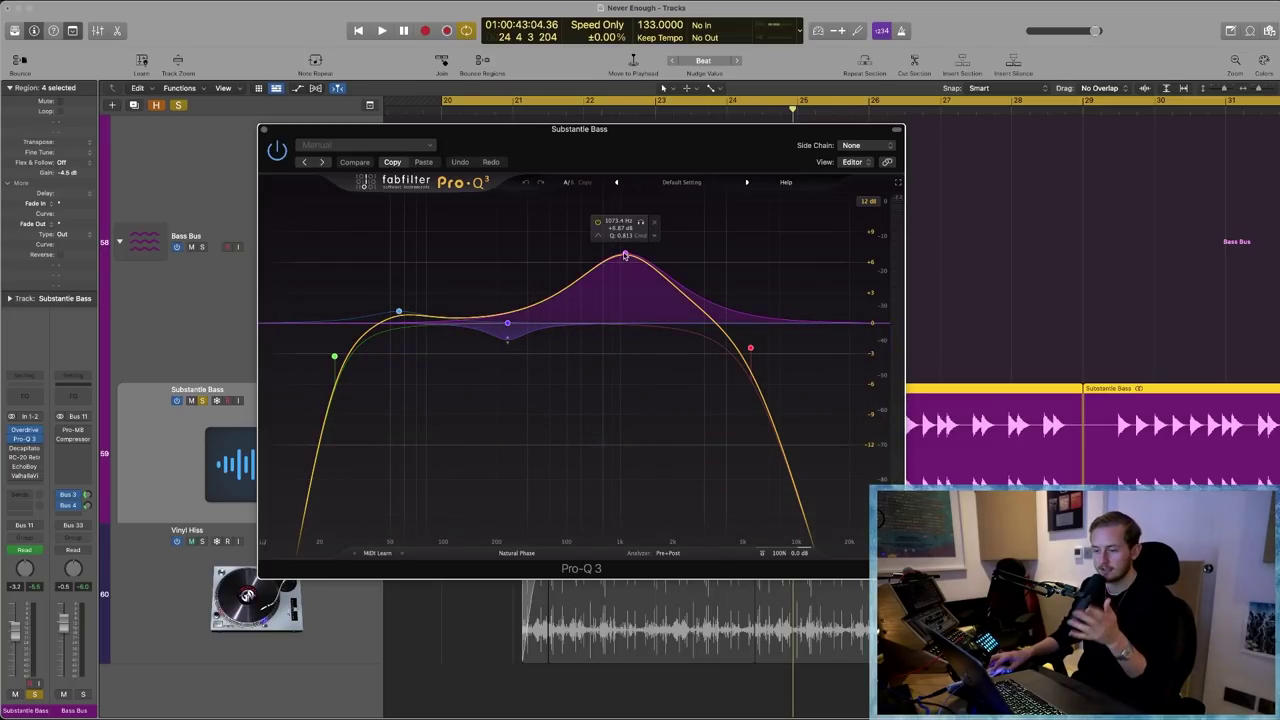
- Audition the Pro-Q 3 bell boost near 1 kHz on its own while playing the bass
{"action": "left_click", "coordinate": [640, 222]}
{"action": "key", "text": "space"}
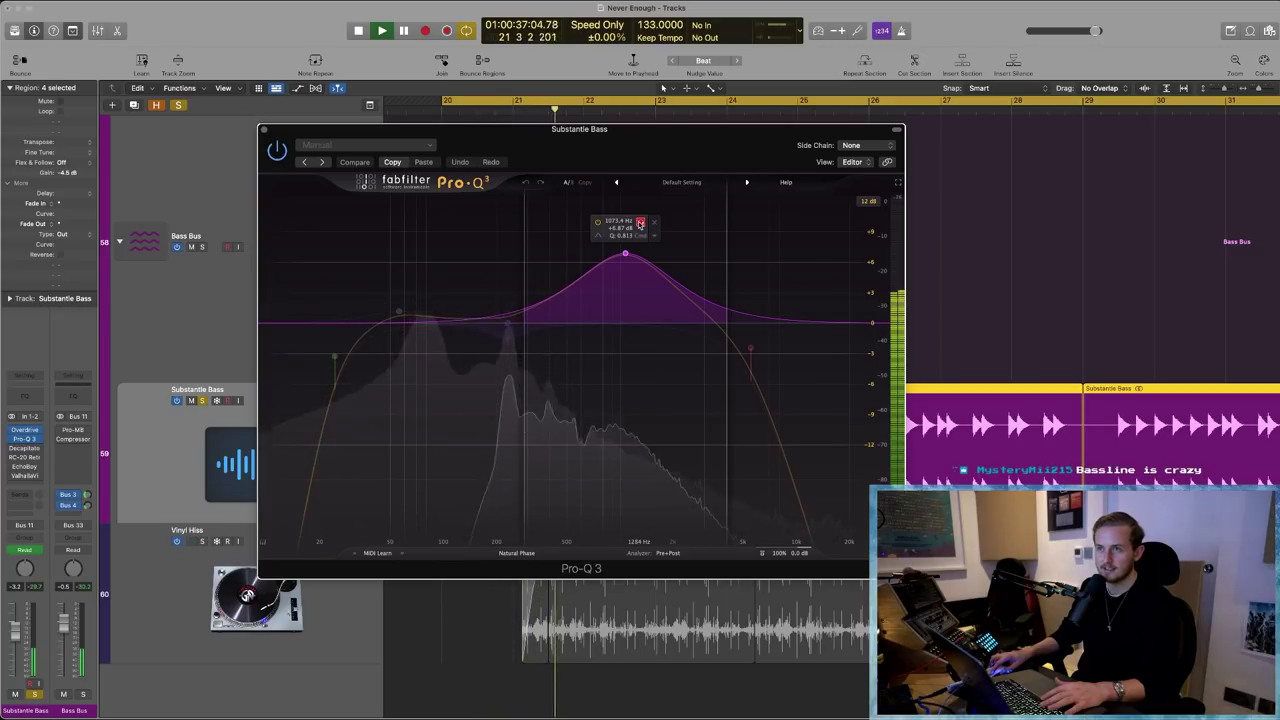
{"action": "key", "text": "space"}
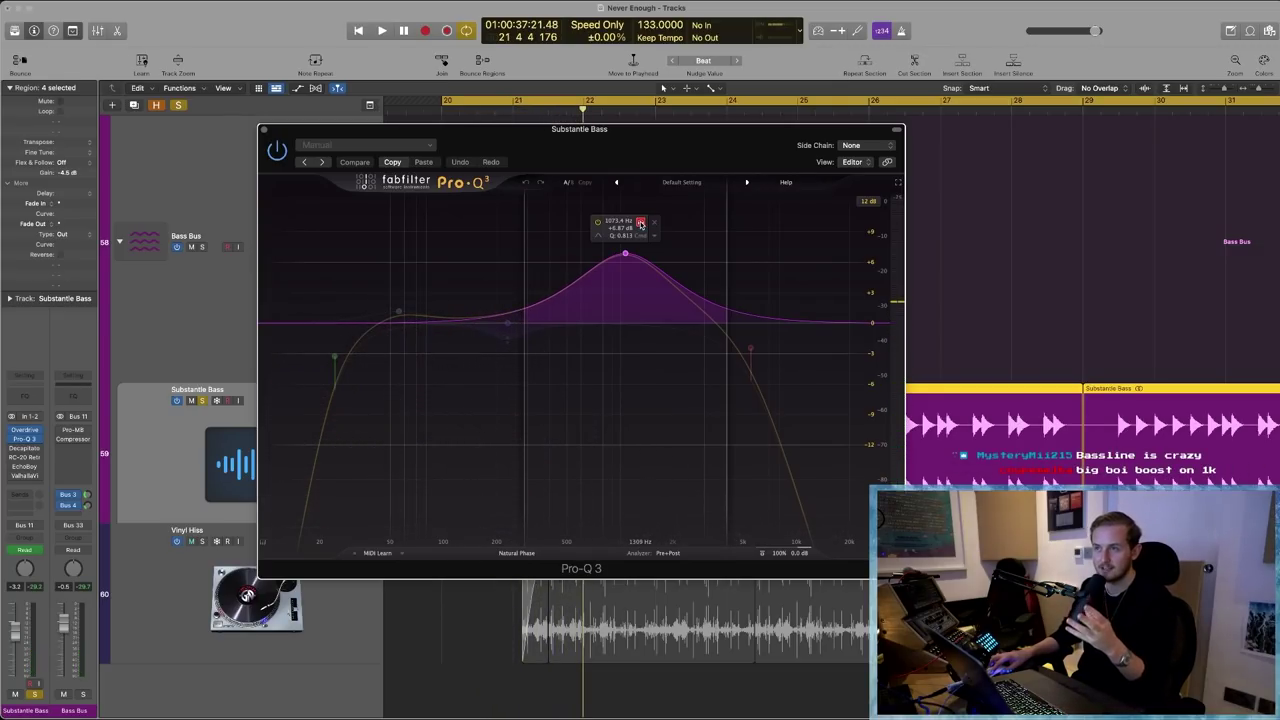
- Nudge the bell boost to 1086.8 Hz and audition the isolated band again from the start of the cycle
{"action": "left_click_drag", "start_coordinate": [641, 225], "coordinate": [642, 225]}
{"action": "key", "text": "space"}
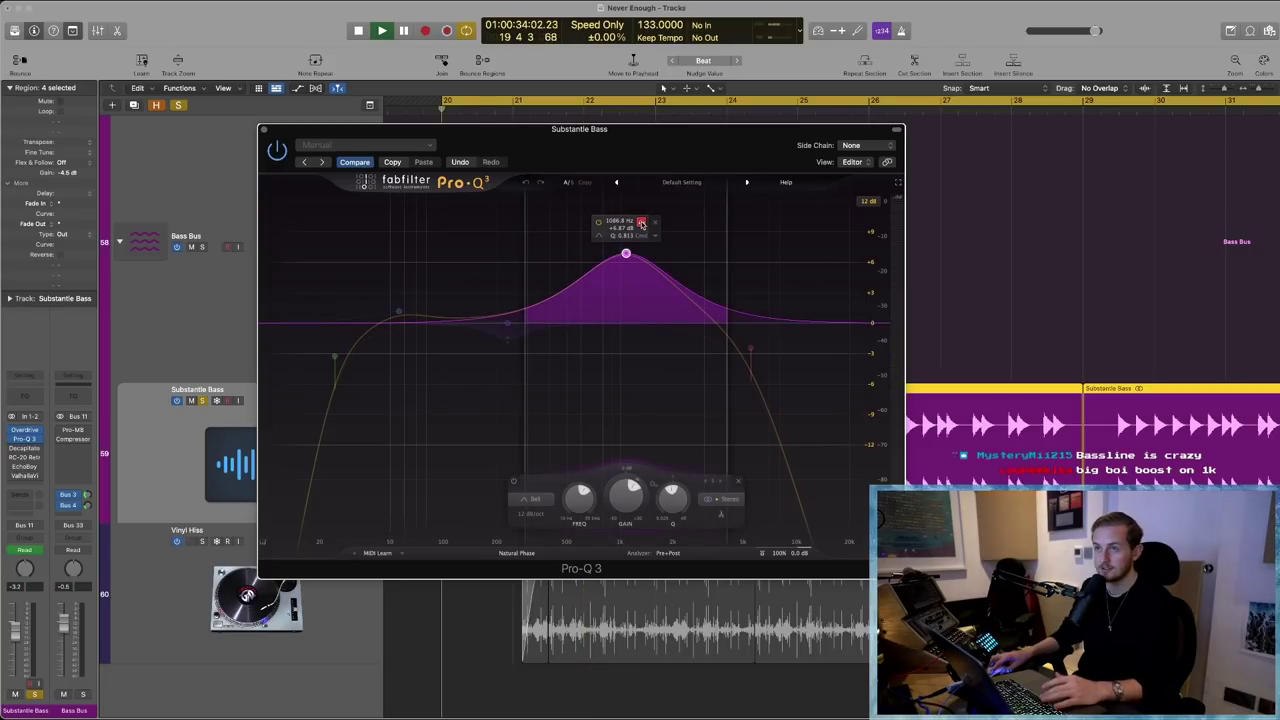
{"action": "key", "text": "space"}
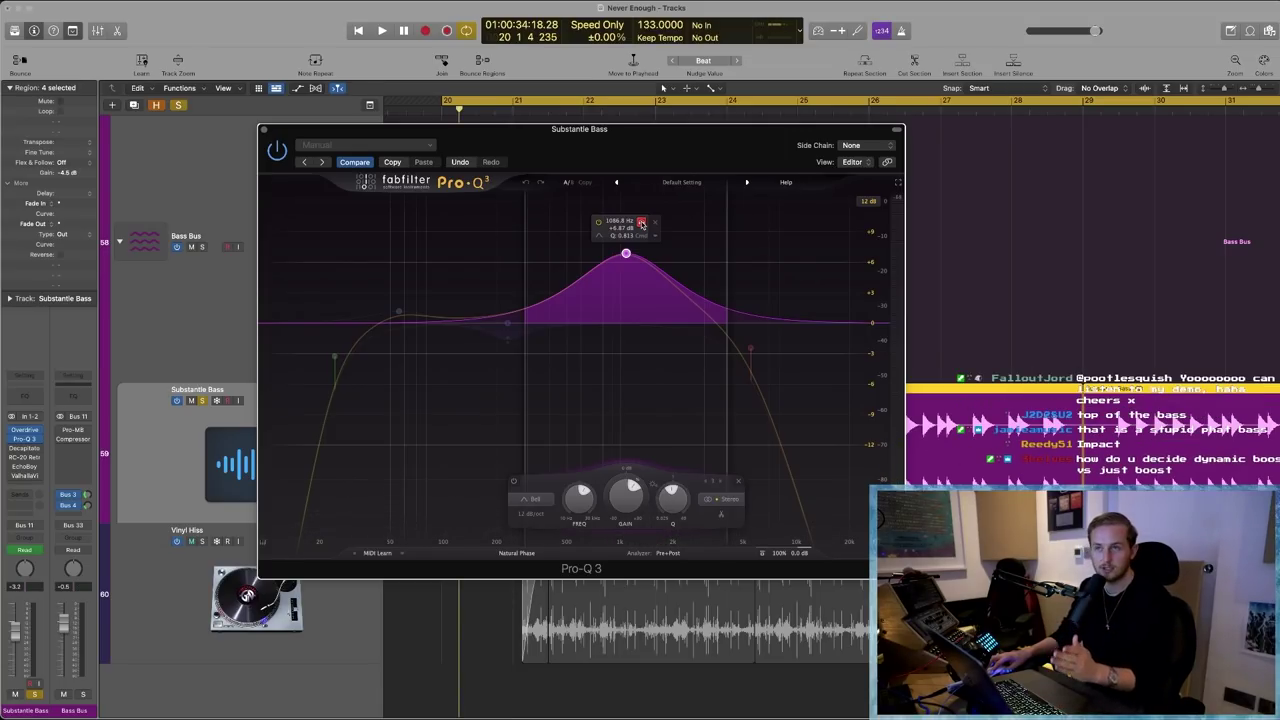
{"action": "key", "text": "space"}
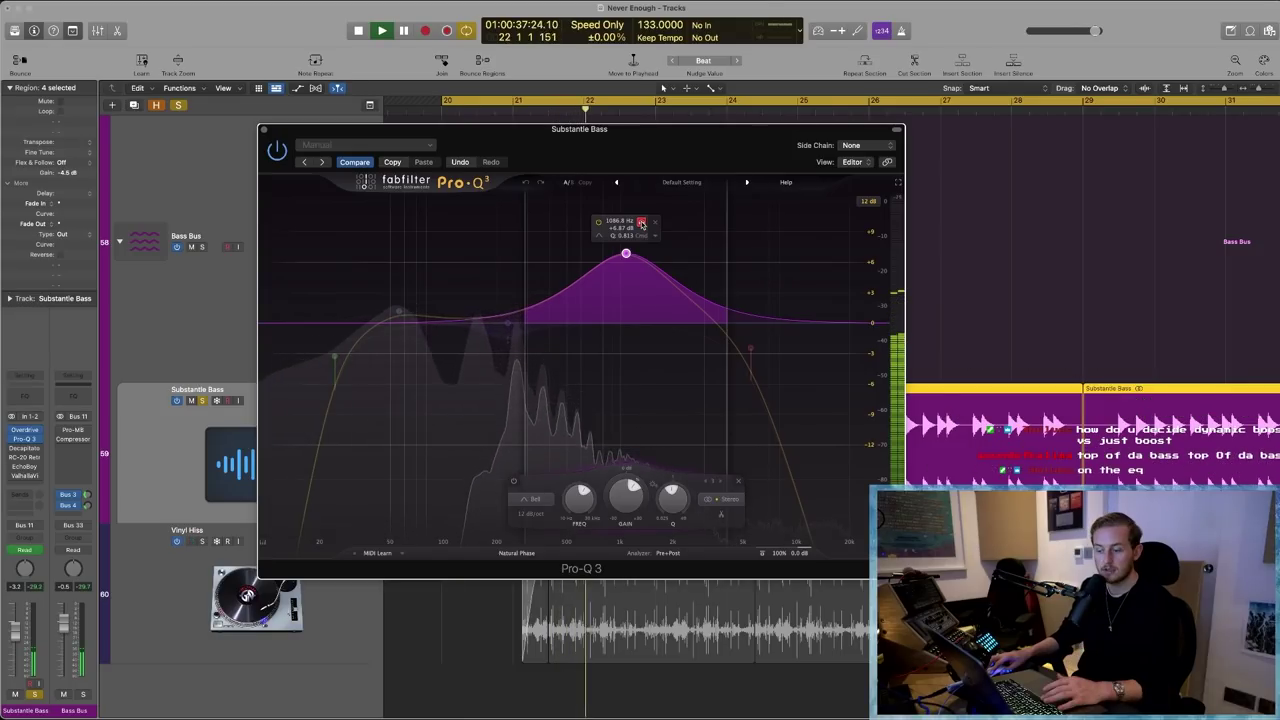
{"action": "key", "text": "space"}
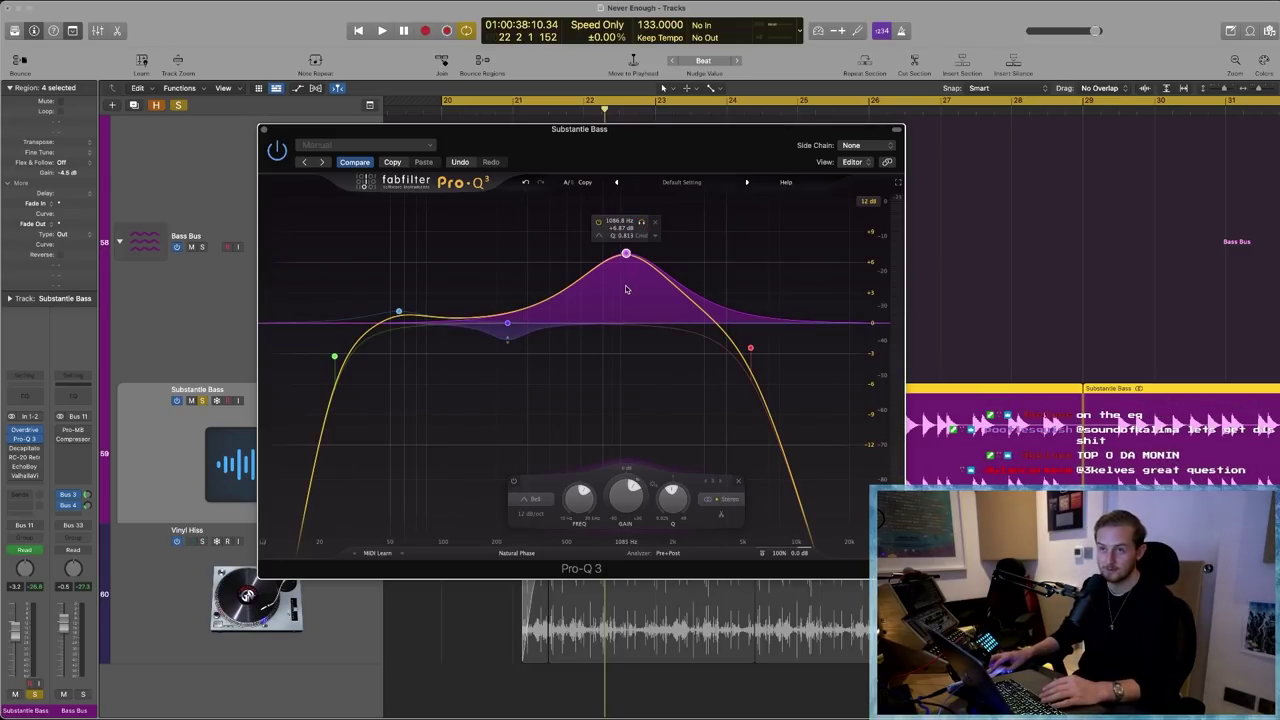
- Open Decapitator on Substantle Bass and audition the soloed bass while varying the Mix amount
{"action": "left_click", "coordinate": [25, 448]}
{"action": "key", "text": "space"}
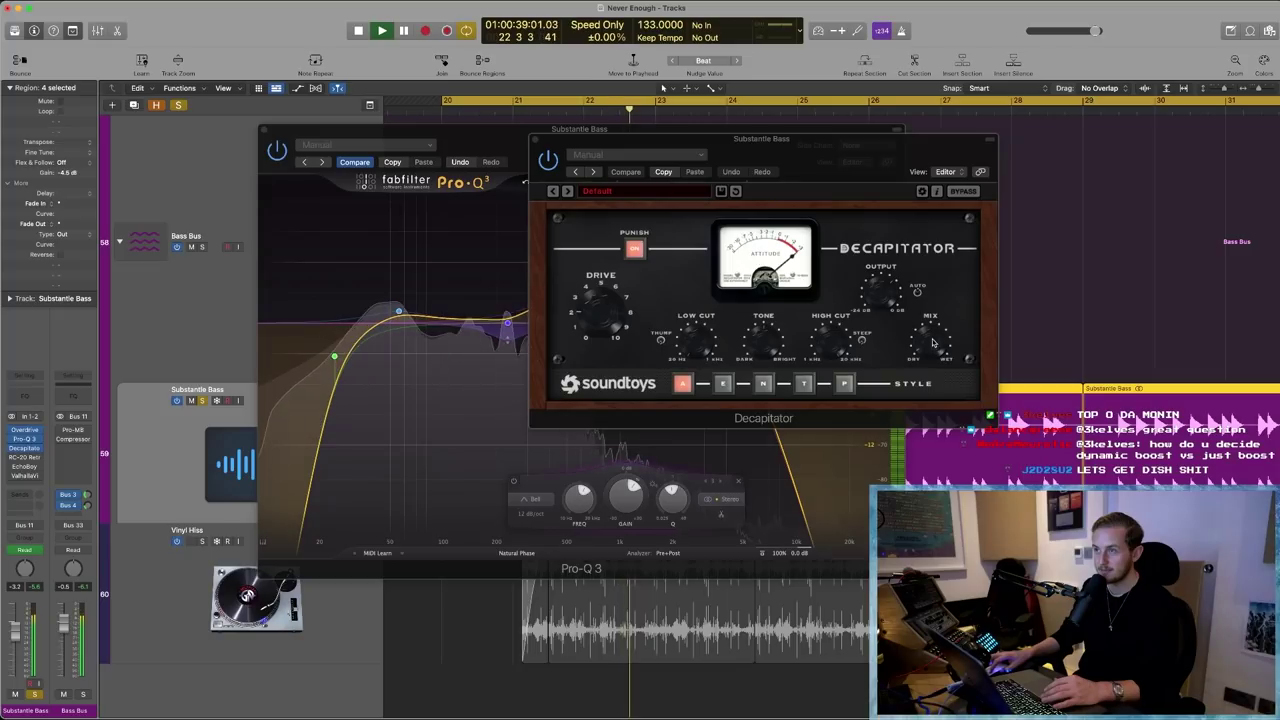
{"action": "left_click_drag", "start_coordinate": [928, 341], "coordinate": [932, 315]}
{"action": "left_click", "coordinate": [898, 282]}
{"action": "key", "text": "space"}
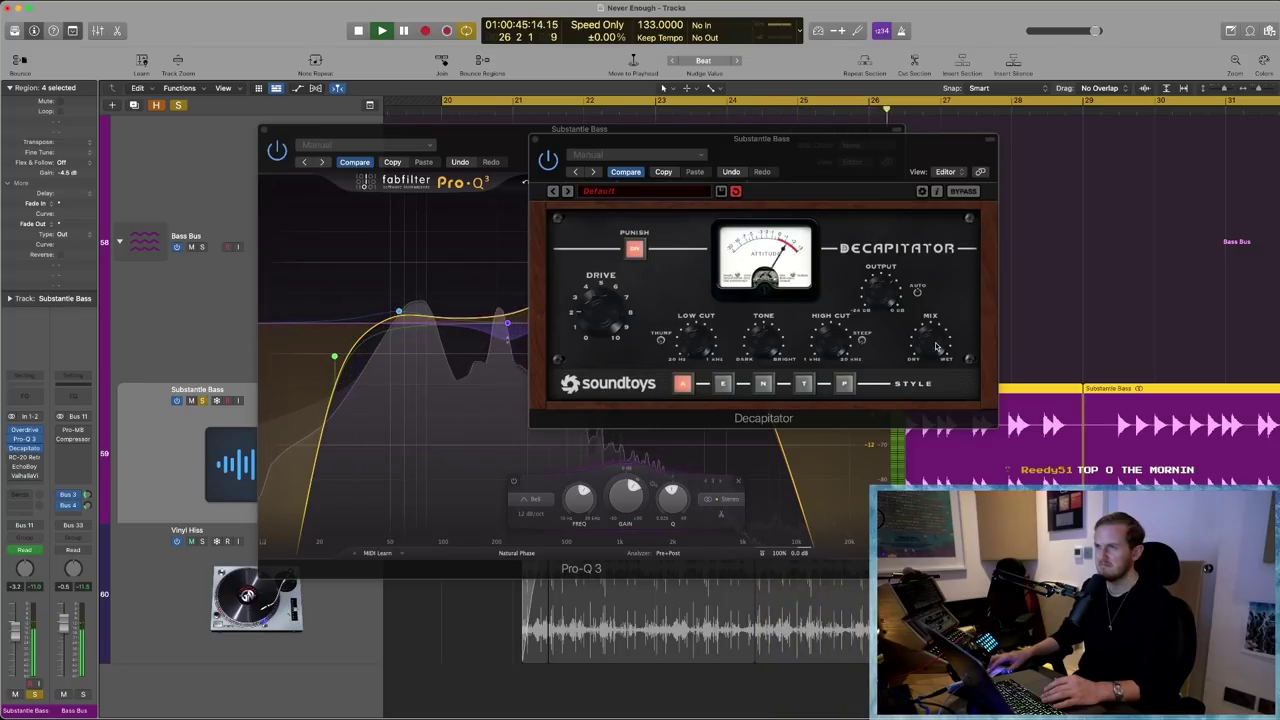
{"action": "left_click", "coordinate": [935, 345]}
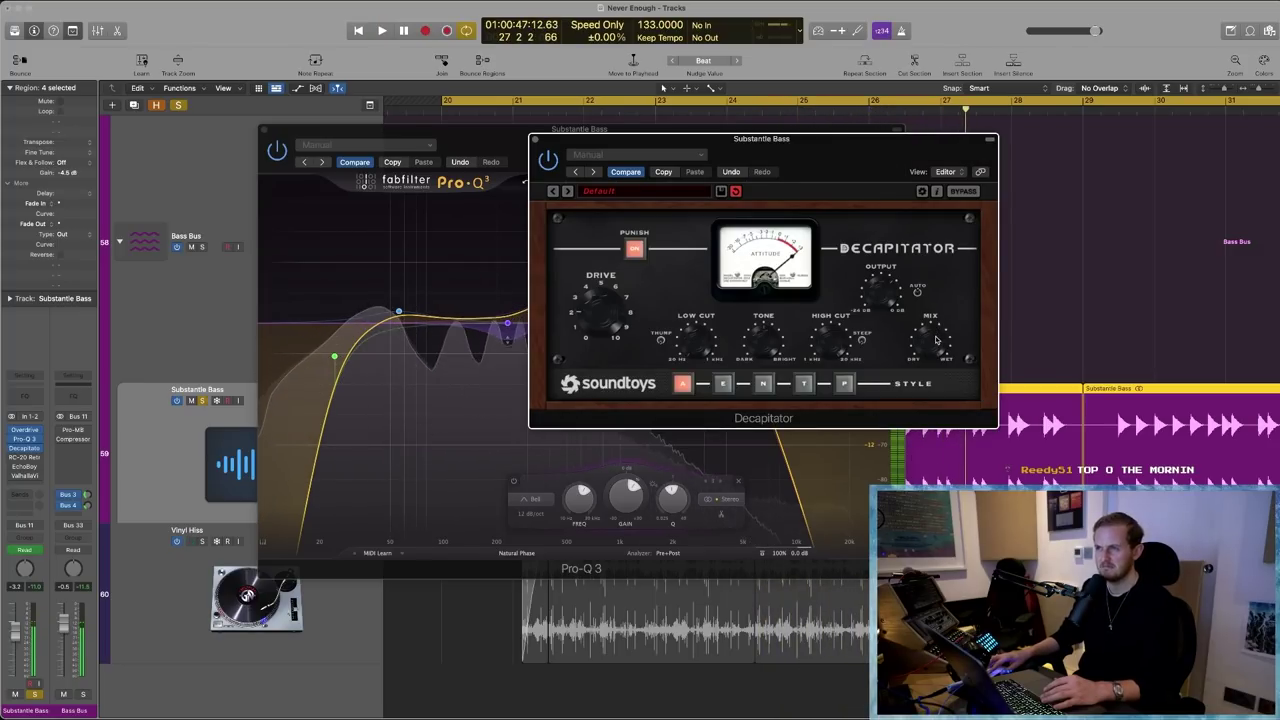
- Revert Decapitator to its stored setting, replay the bass from the cycle start, and close the Decapitator and Pro-Q 3 windows
{"action": "left_click", "coordinate": [627, 173]}
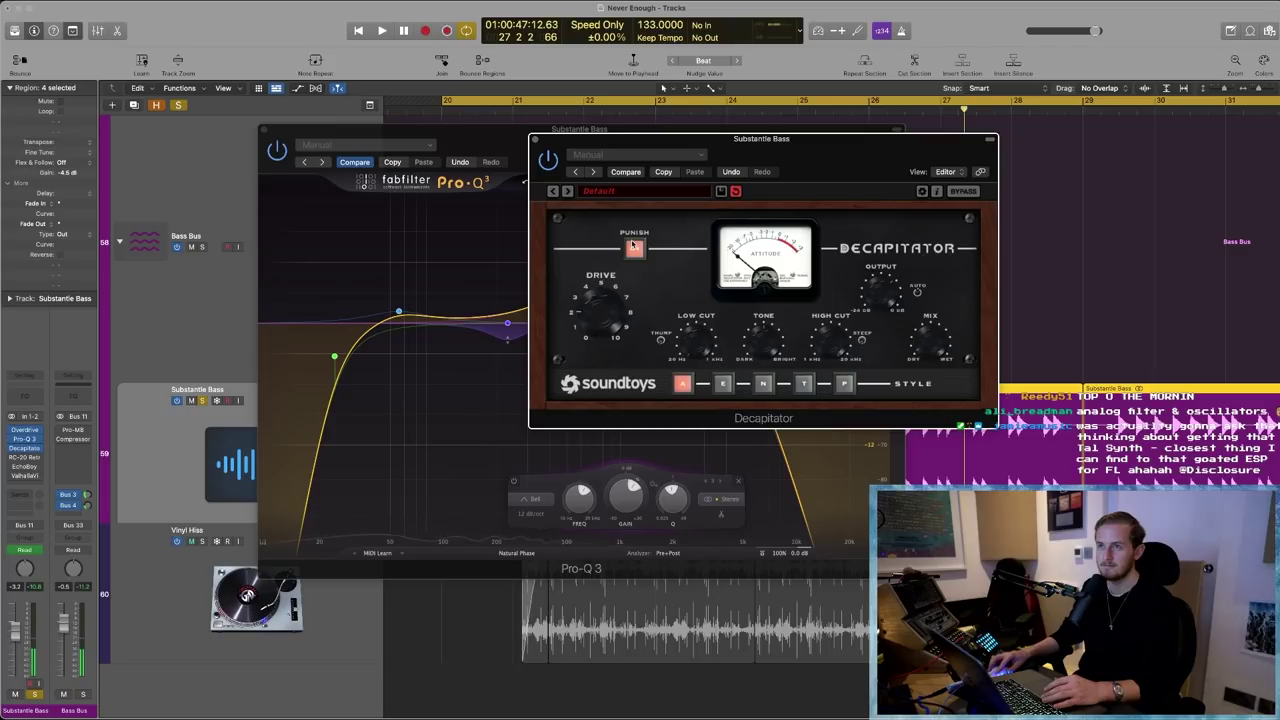
{"action": "key", "text": "space"}
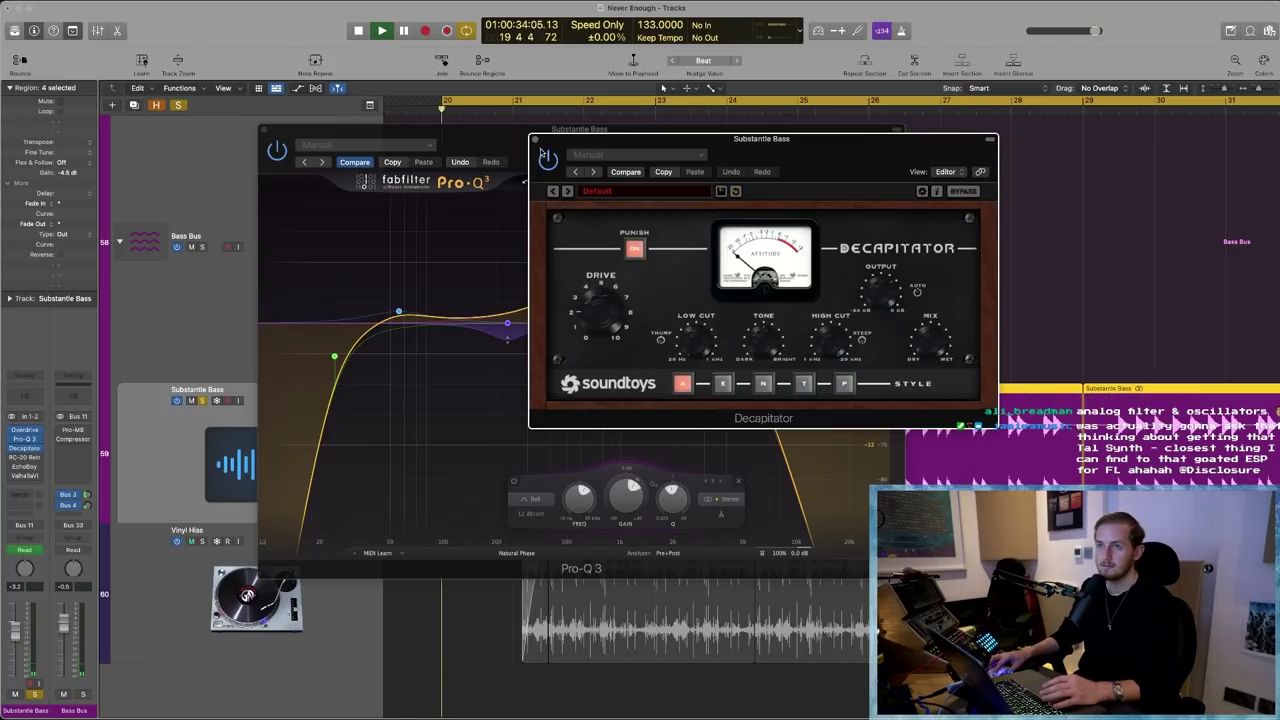
{"action": "left_click", "coordinate": [535, 139]}
{"action": "key", "text": "space"}
{"action": "left_click", "coordinate": [264, 129]}
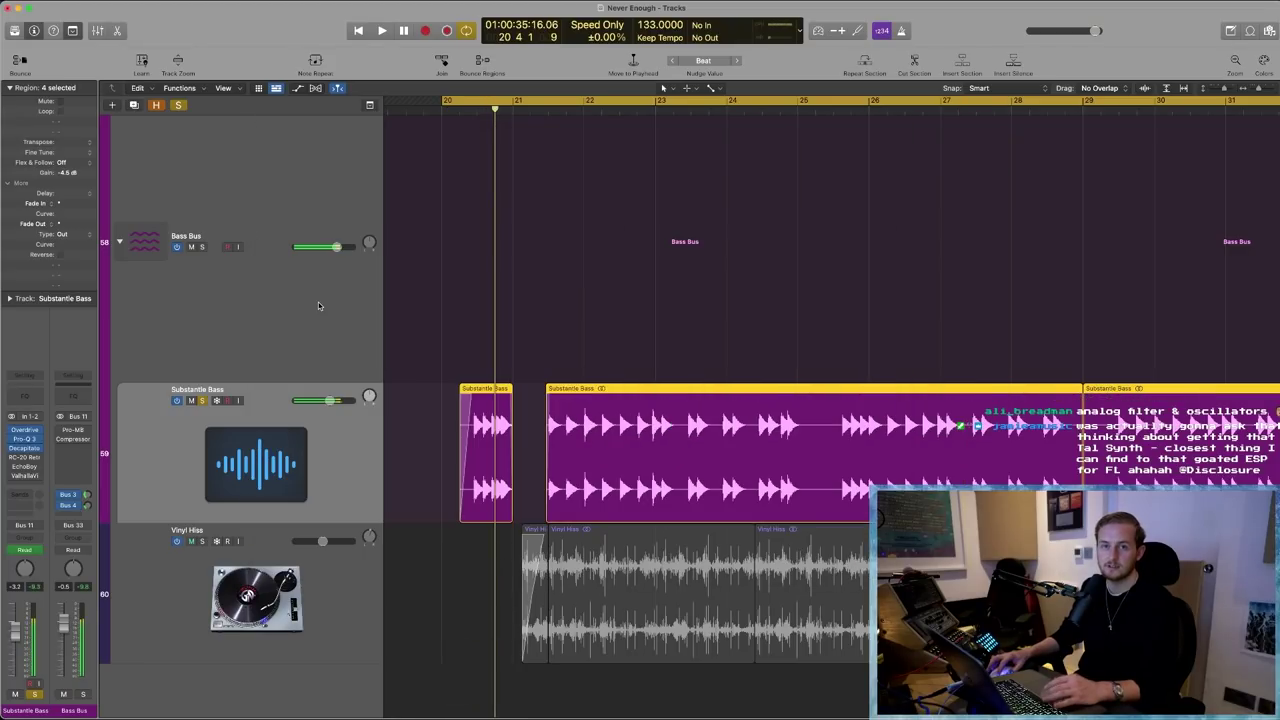
- Open RC-20 Retro Color on Substantle Bass and raise its Magnitude to 100% during playback, dismissing the overload alert
{"action": "left_click", "coordinate": [24, 457]}
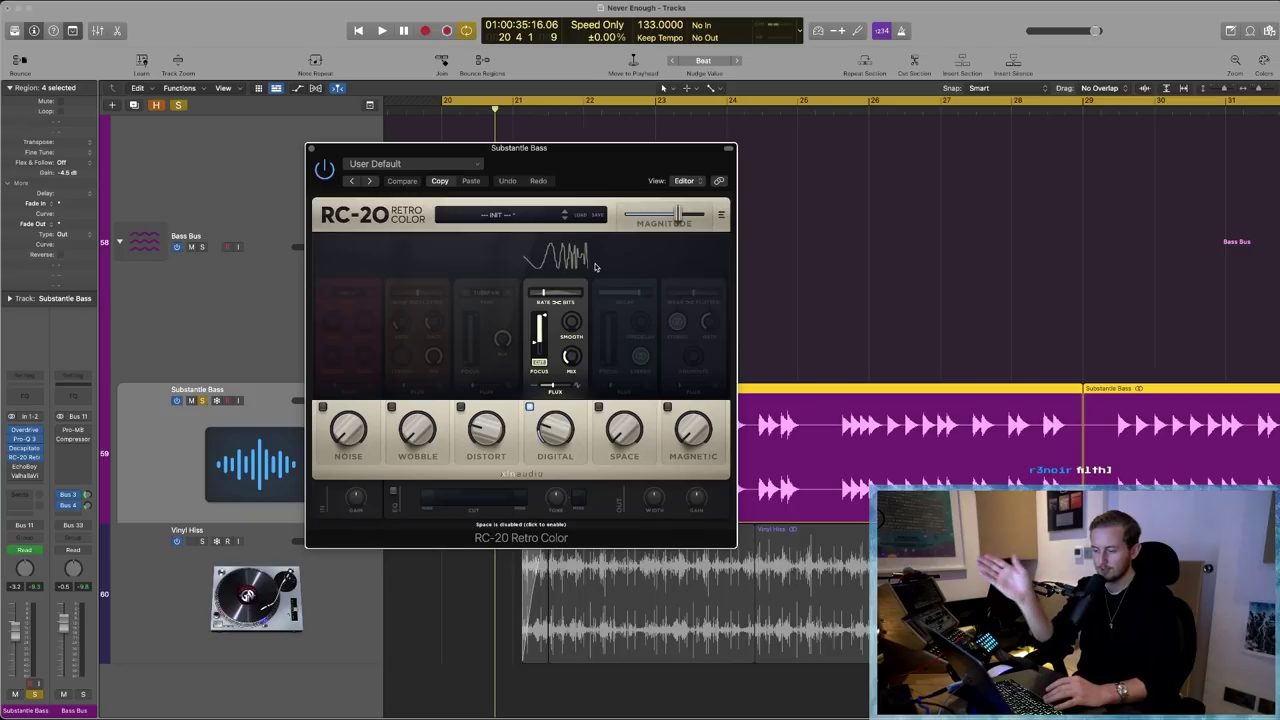
{"action": "key", "text": "space"}
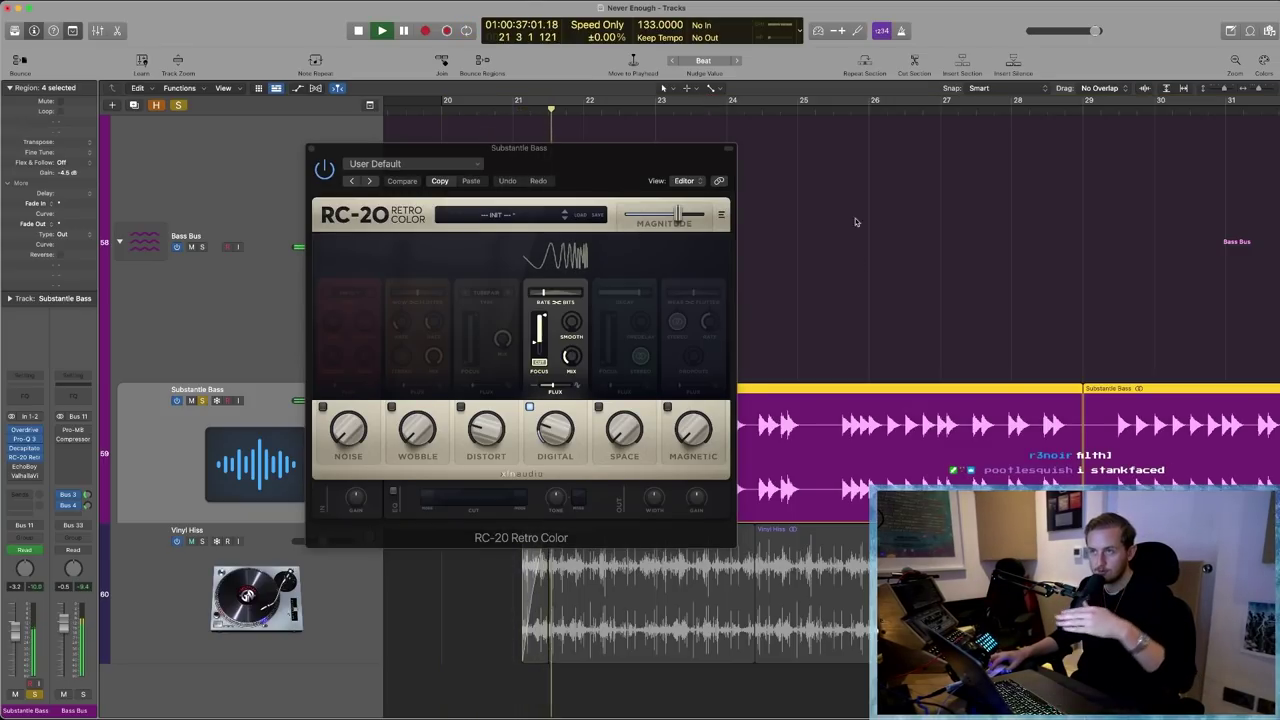
{"action": "left_click_drag", "start_coordinate": [678, 214], "coordinate": [837, 223]}
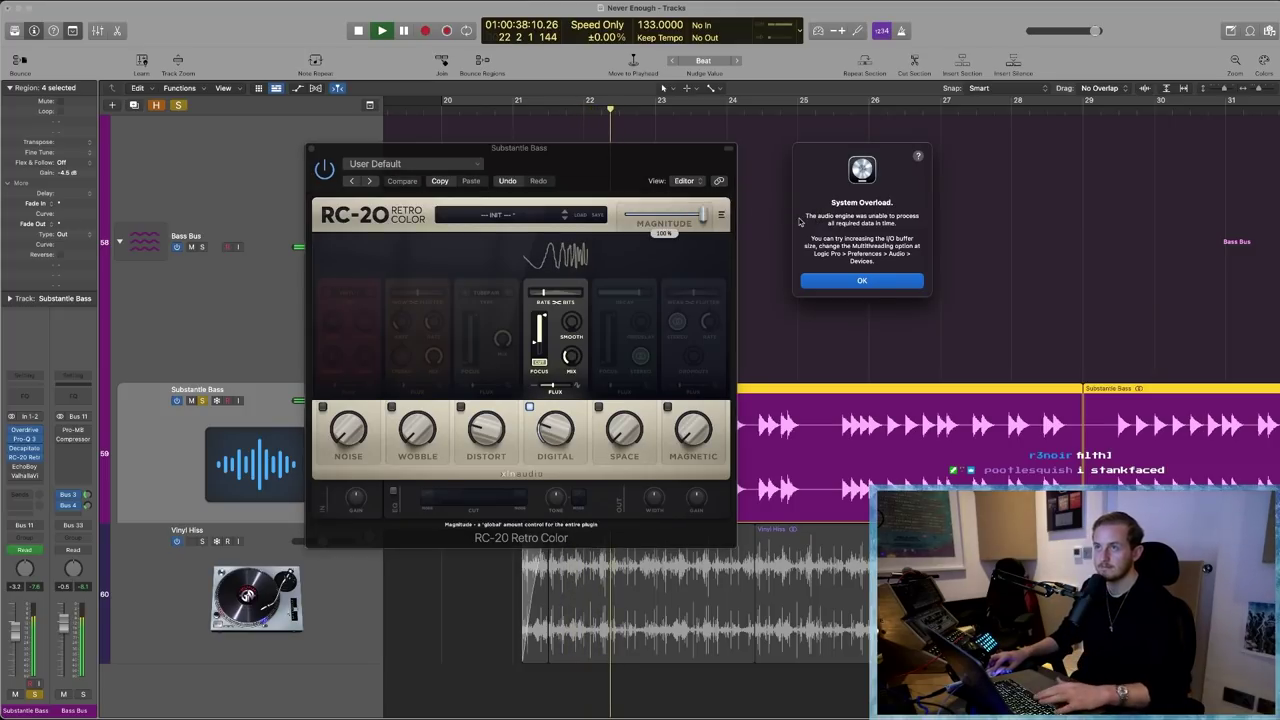
{"action": "left_click", "coordinate": [859, 283]}
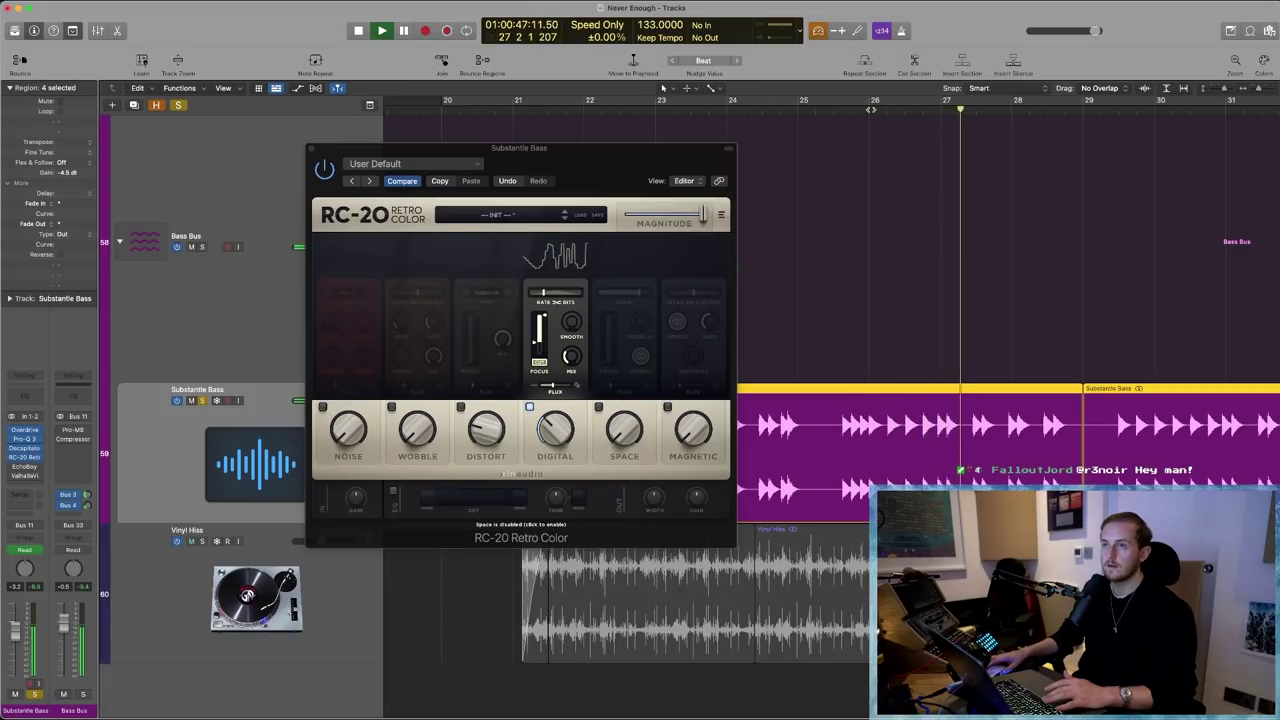
- Replay the bass through RC-20 from around bar 27, dismiss any overload alert, and close the plug-in
{"action": "key", "text": "Return"}
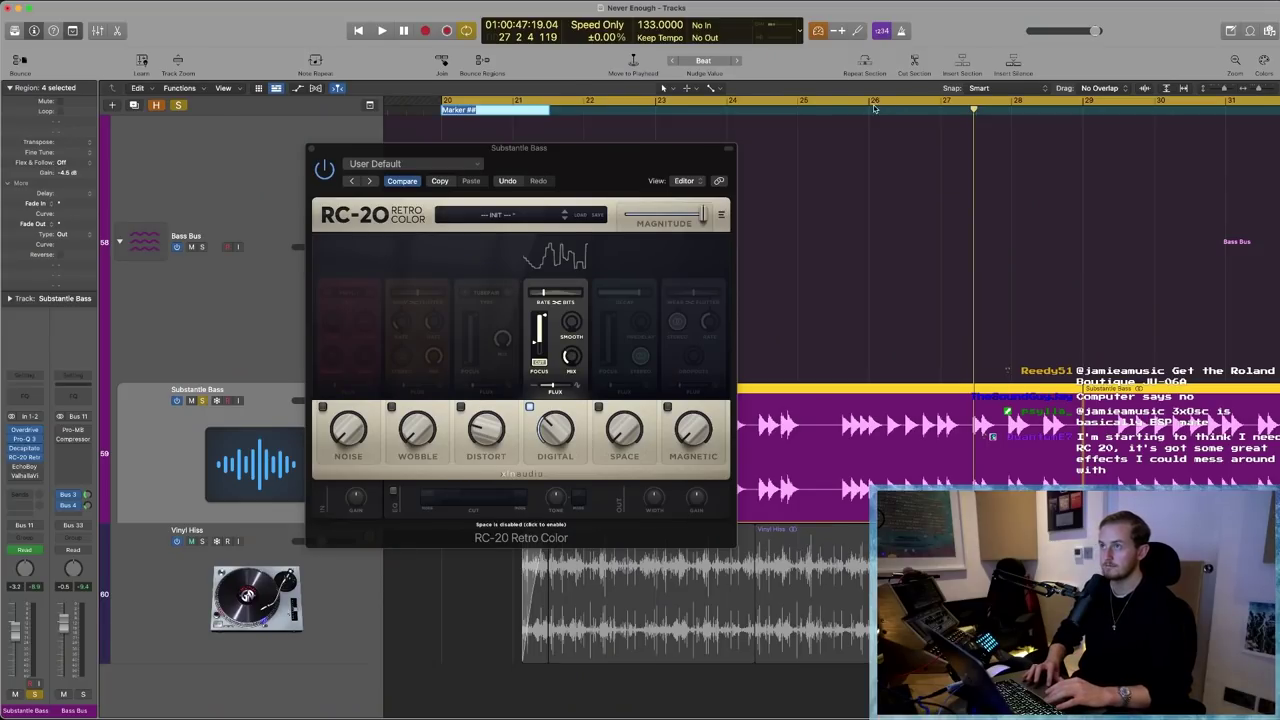
{"action": "left_click", "coordinate": [874, 108]}
{"action": "key", "text": "space"}
{"action": "left_click", "coordinate": [933, 169]}
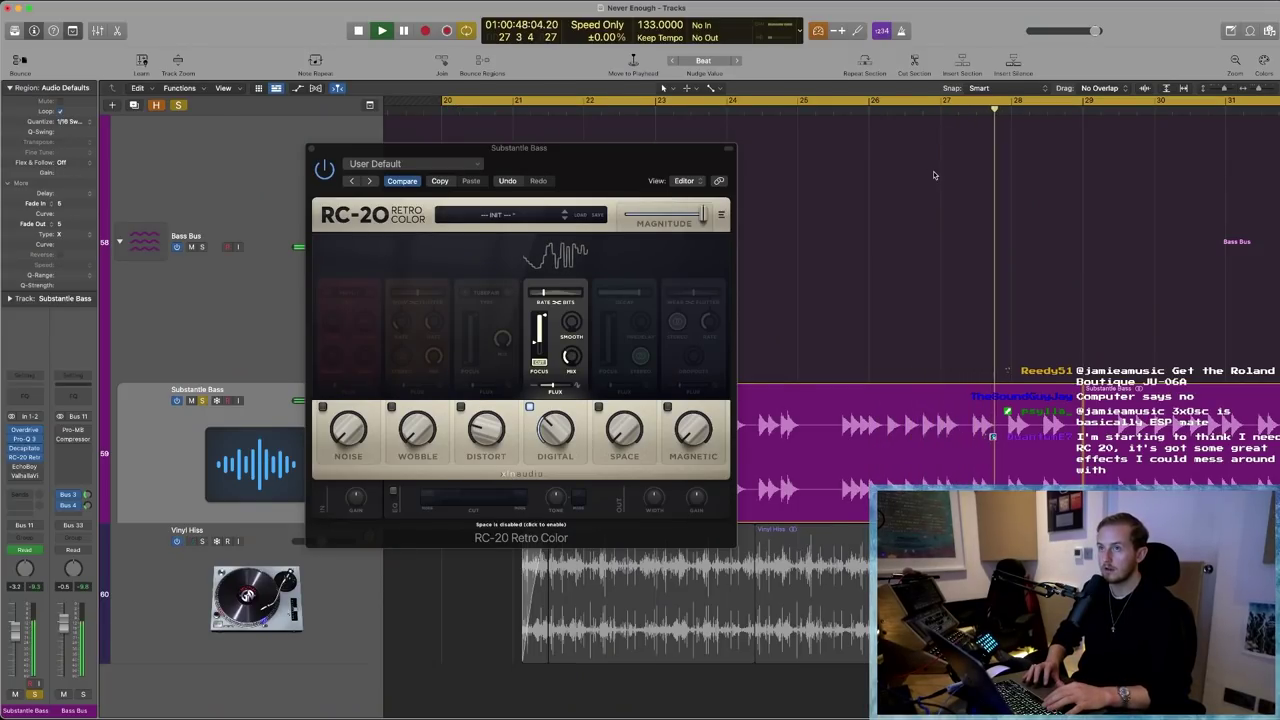
{"action": "left_click", "coordinate": [878, 283]}
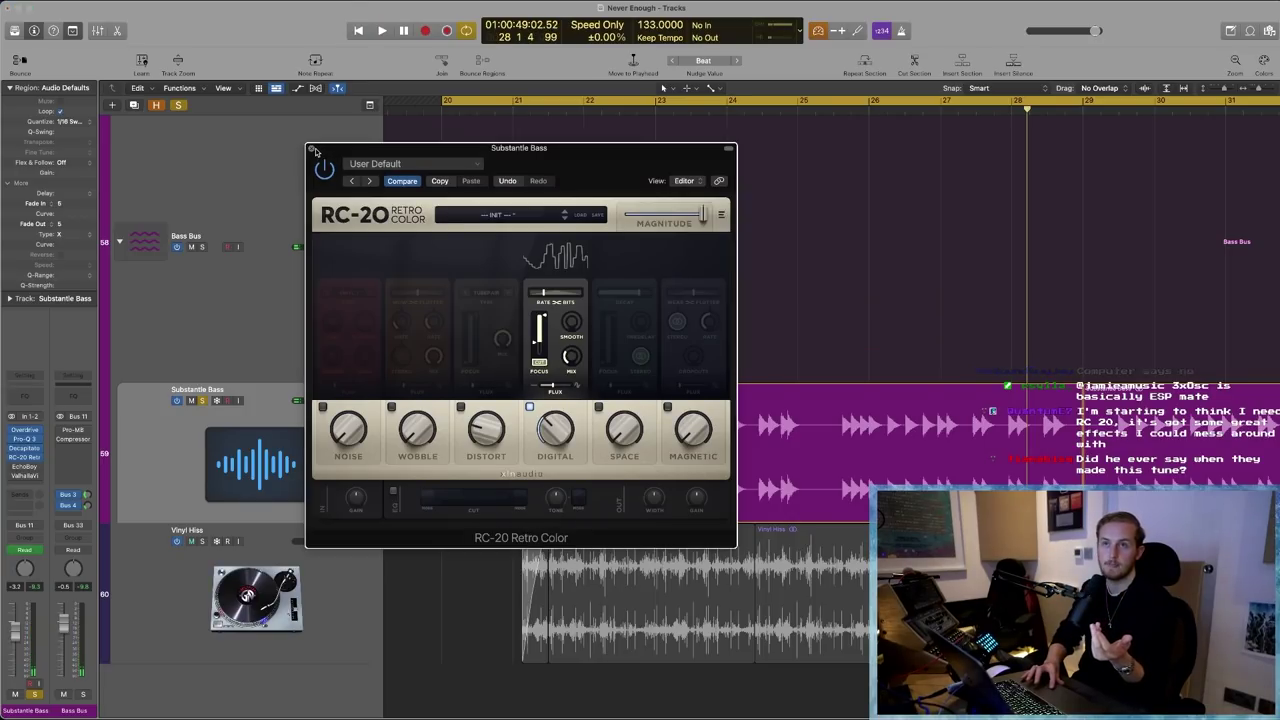
{"action": "left_click", "coordinate": [313, 149]}
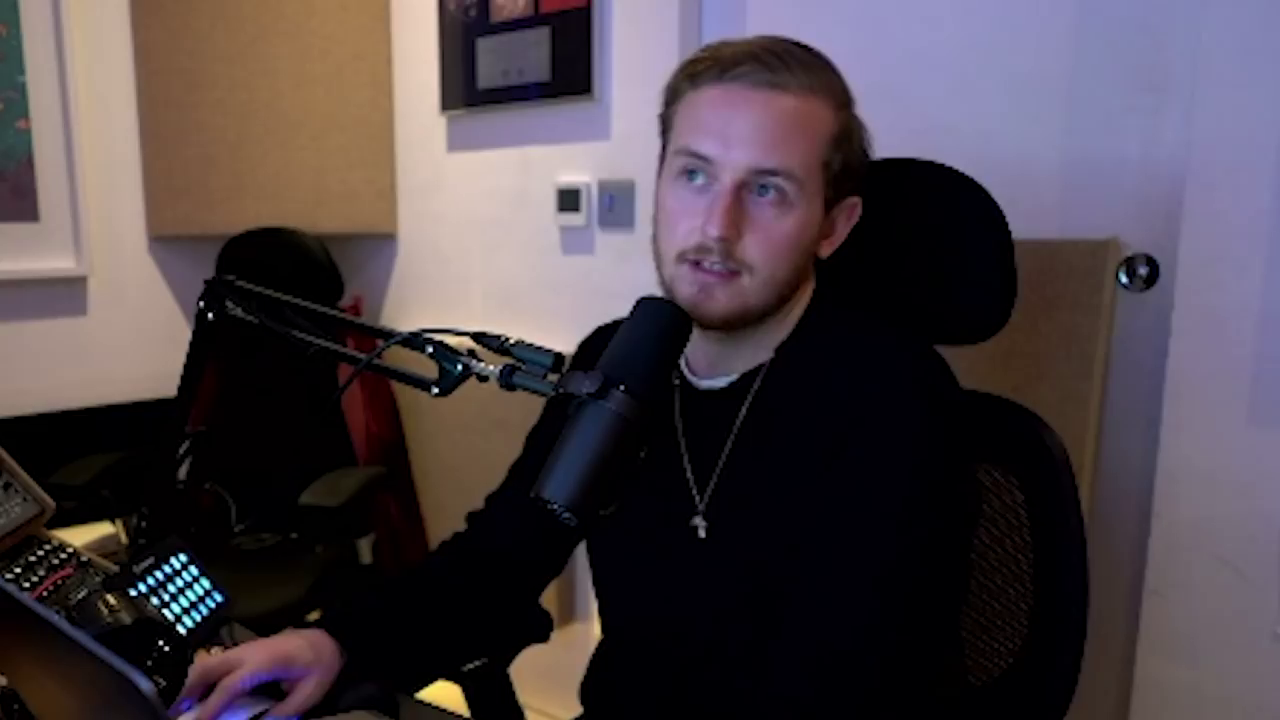
- Show the EchoBoy settings on Substantle Bass and close the plug-in window
{"action": "key", "text": "v"}
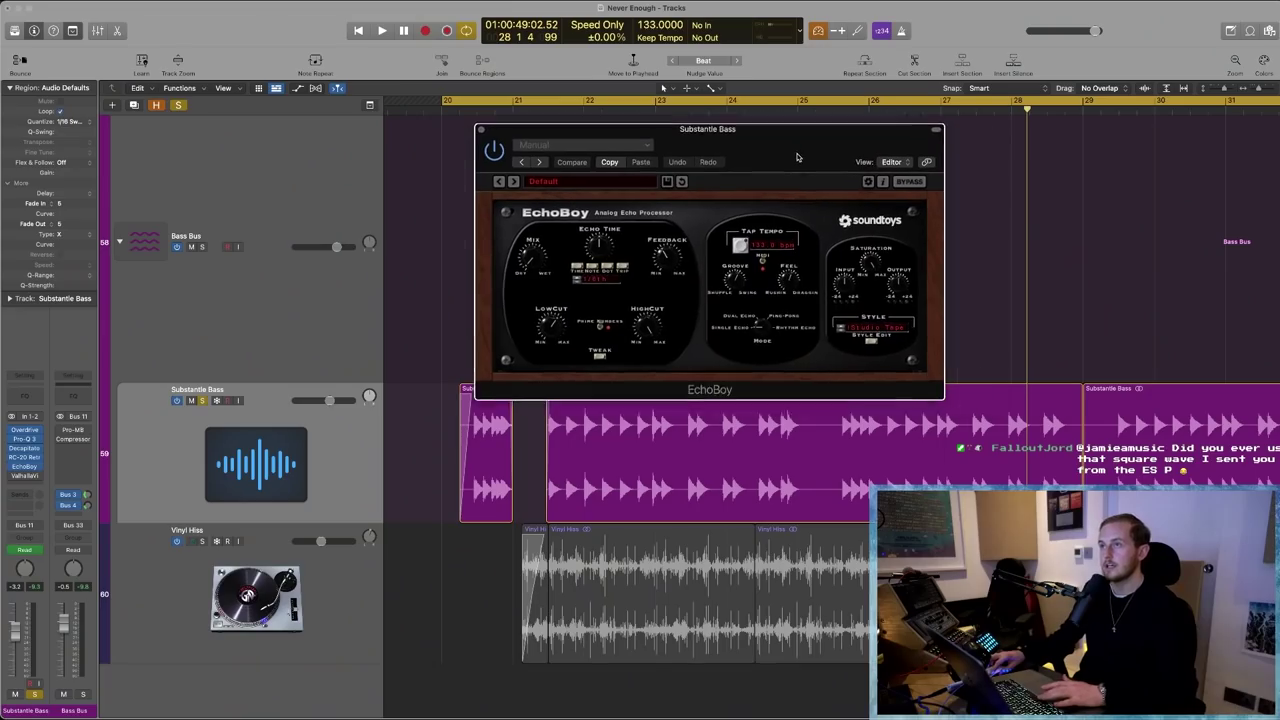
{"action": "left_click_drag", "start_coordinate": [797, 157], "coordinate": [773, 153]}
{"action": "left_click", "coordinate": [457, 127]}
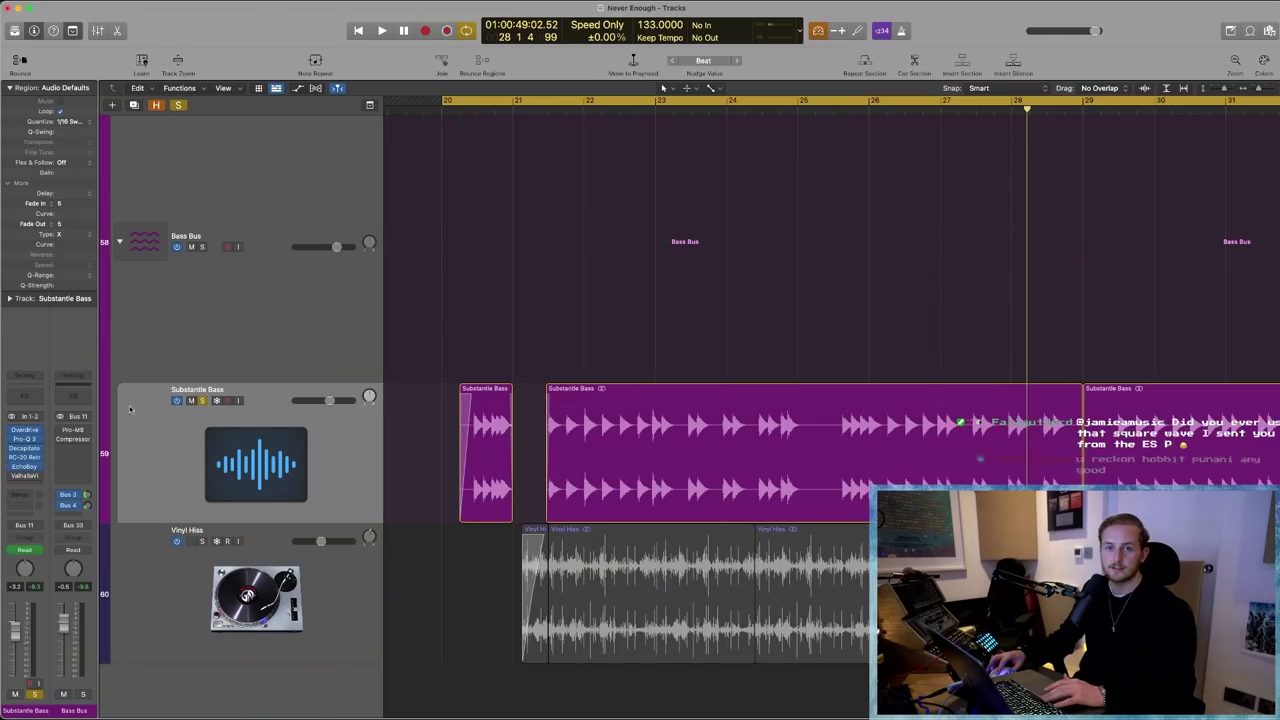
- Open Pro-MB on the Bass Bus and play the track to watch the Bus 1 sidechain act on the low band
{"action": "left_click", "coordinate": [71, 431]}
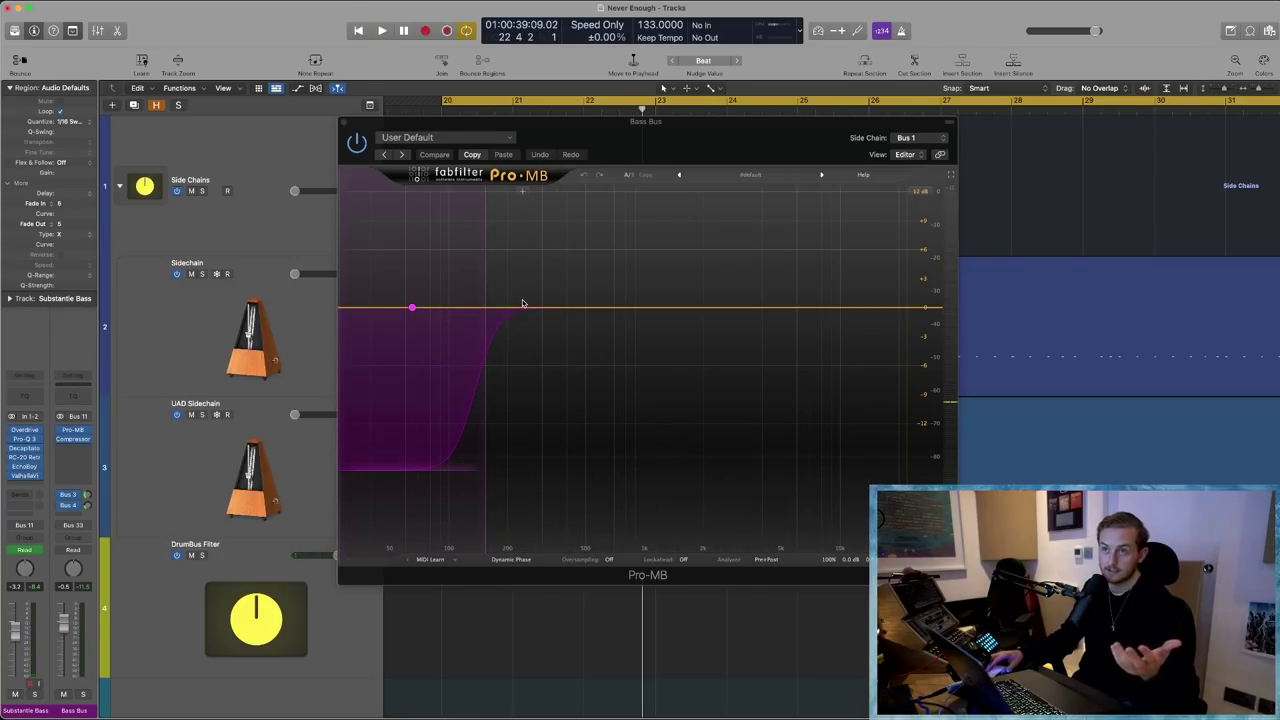
{"action": "mouse_move", "coordinate": [414, 313]}
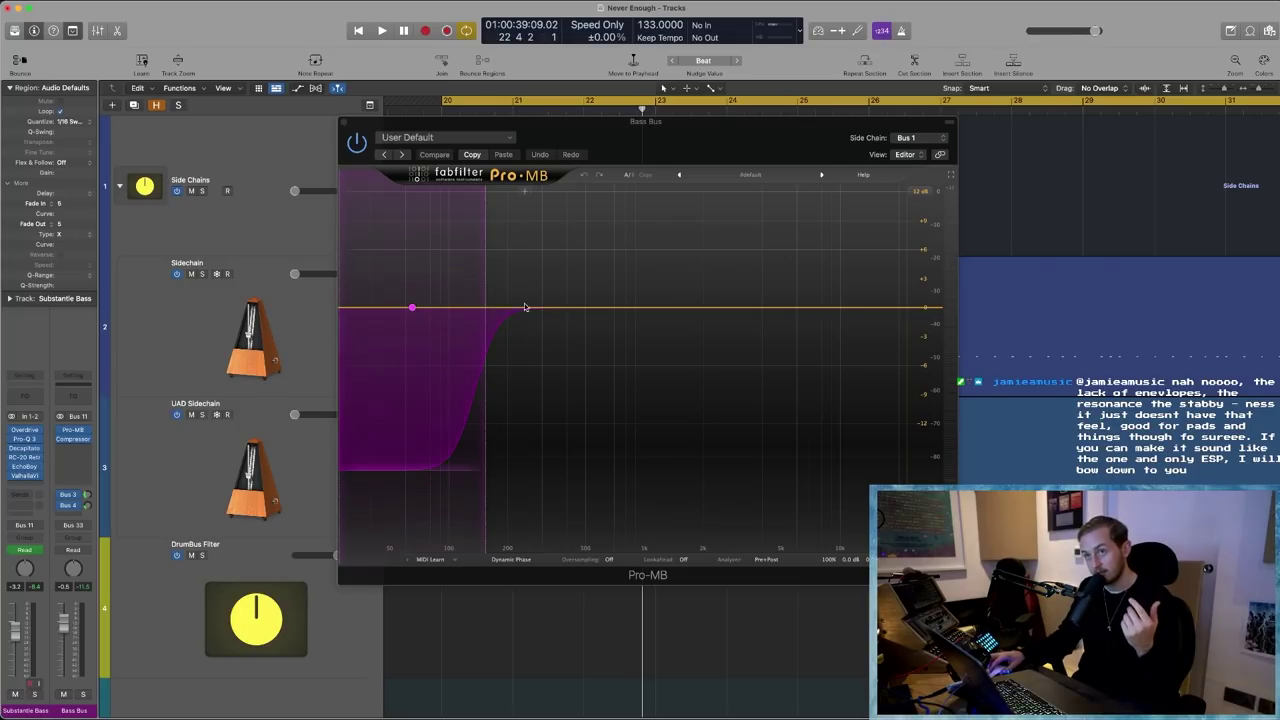
{"action": "key", "text": "space"}
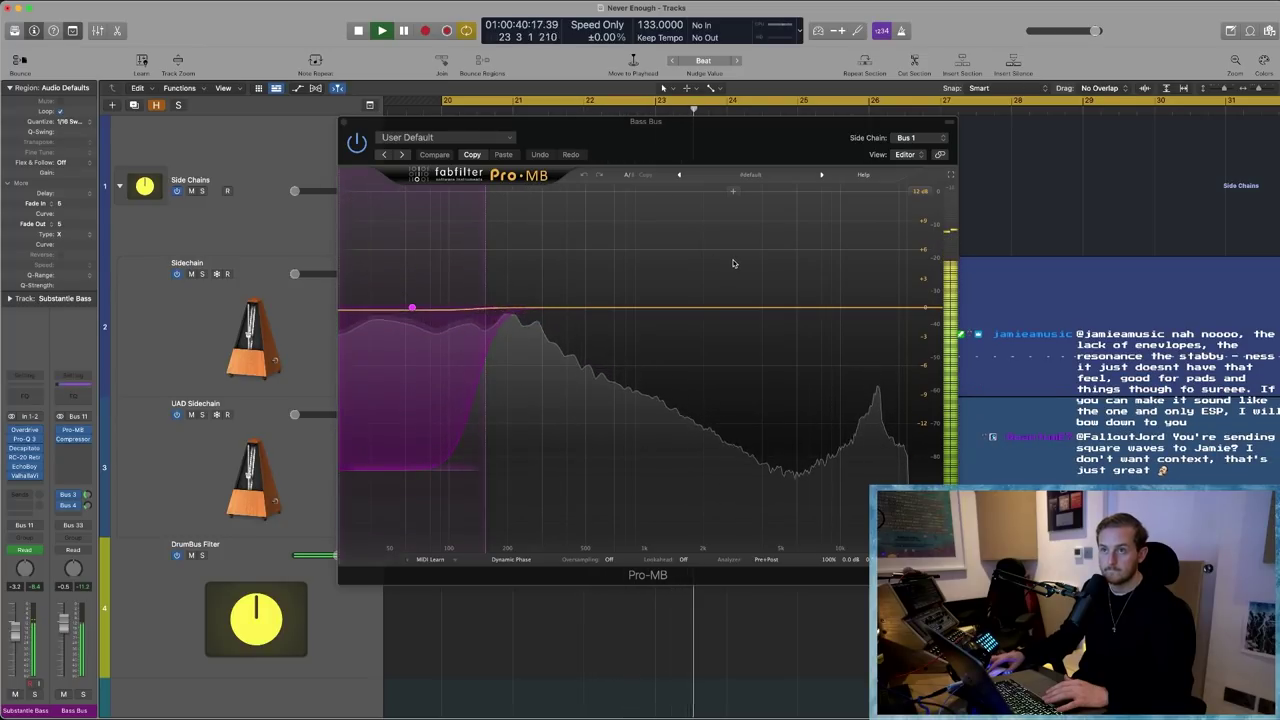
{"action": "left_click", "coordinate": [343, 121]}
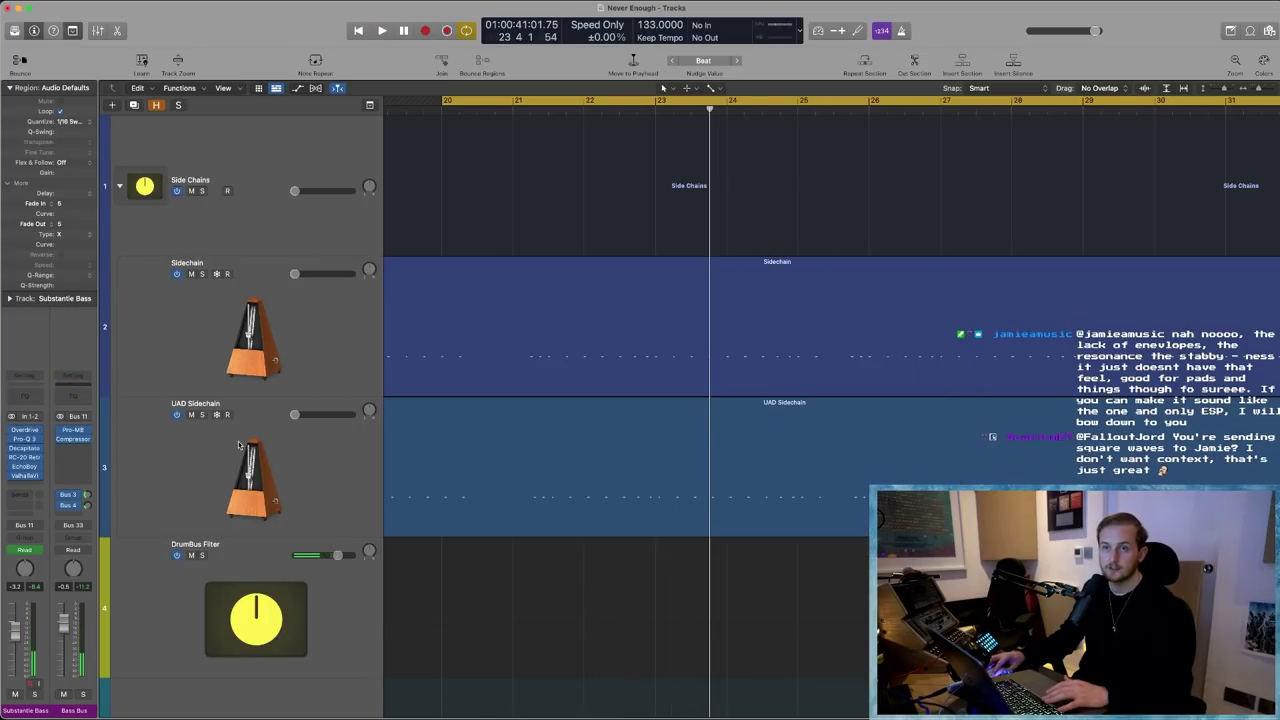
- Show the whole arrangement and open the mixer at the aux and bus channels around MASTER FX BUS
{"action": "left_click", "coordinate": [505, 585], "text": "ctrl+alt"}
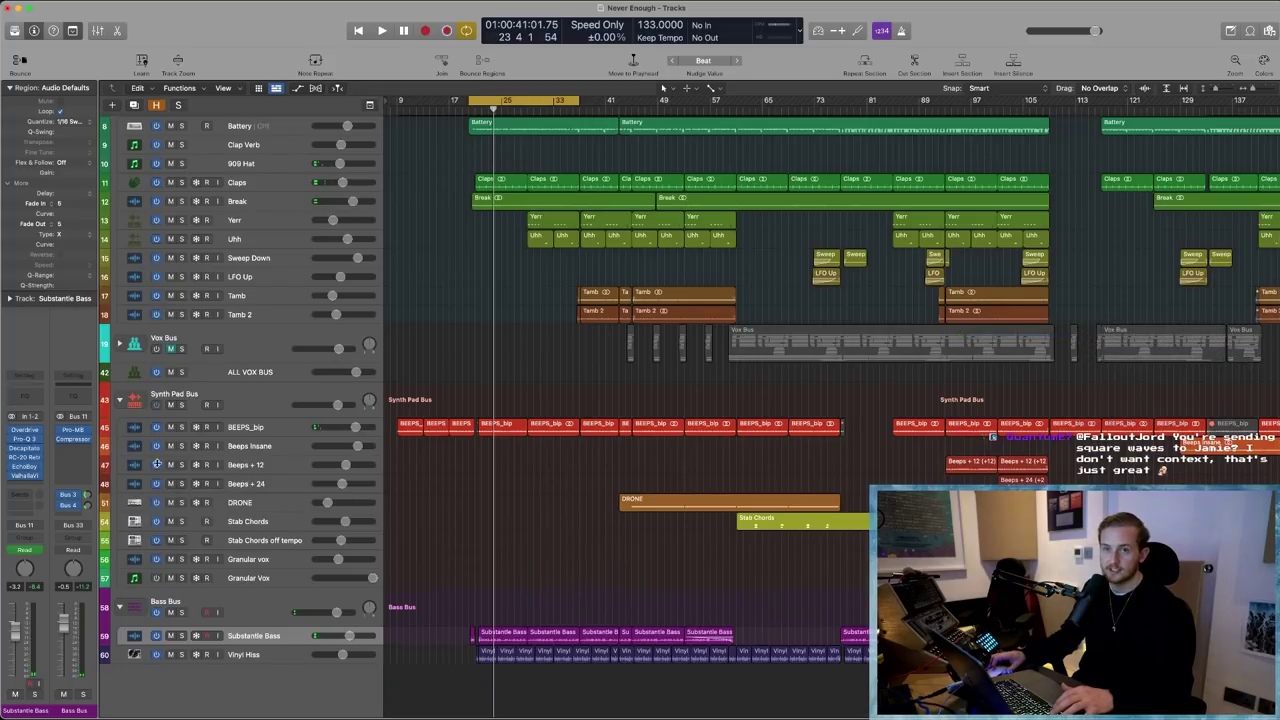
{"action": "left_click", "coordinate": [717, 469], "text": "ctrl+alt"}
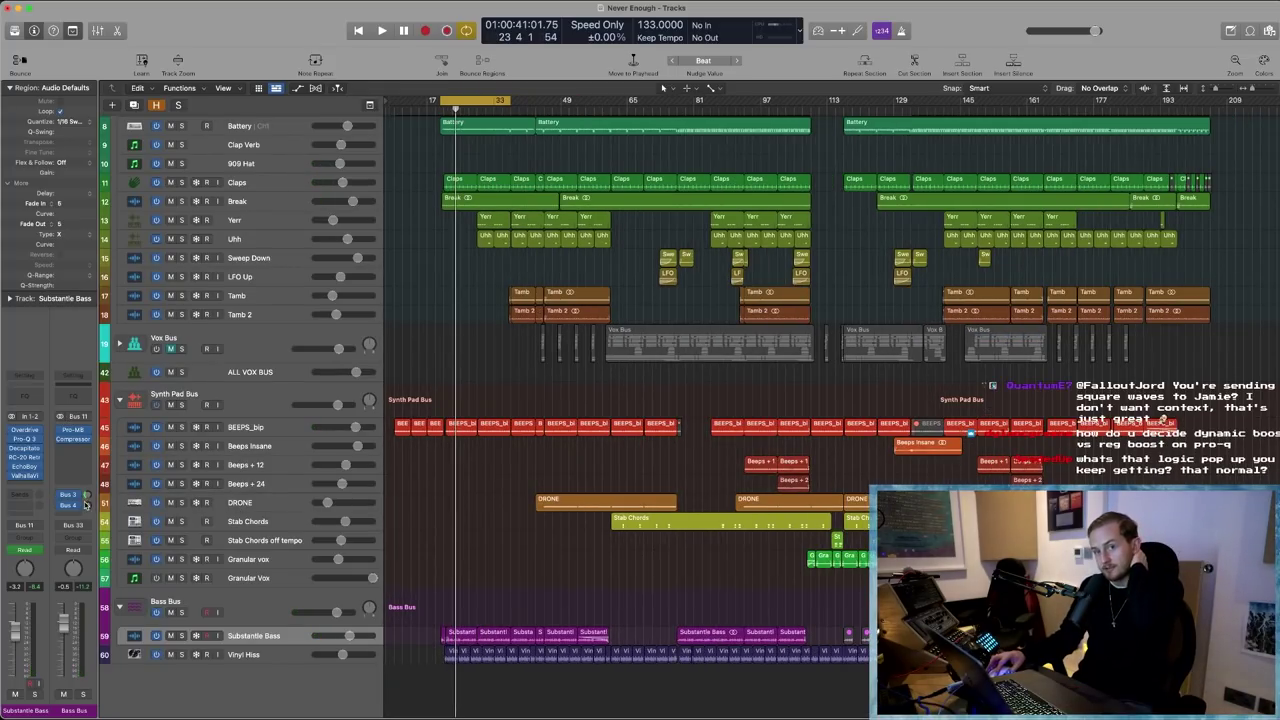
{"action": "scroll", "coordinate": [536, 371], "scroll_direction": "up", "scroll_amount": 5}
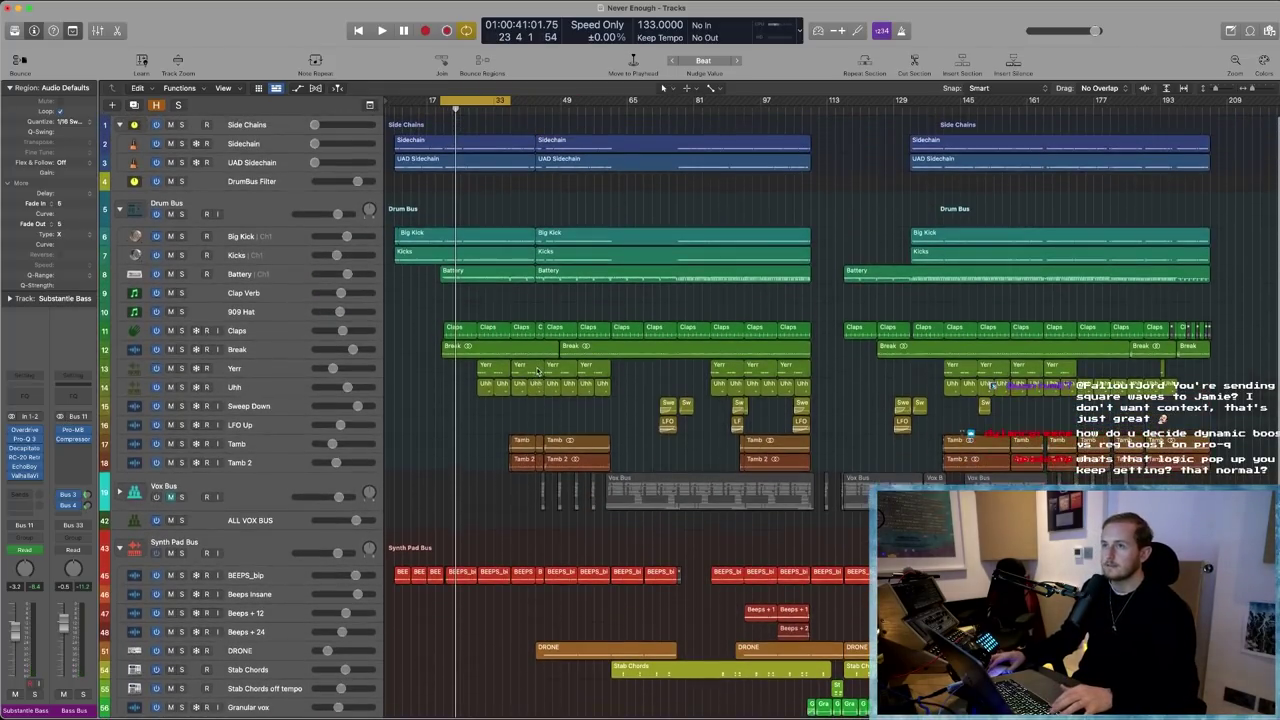
{"action": "scroll", "coordinate": [536, 371], "scroll_direction": "down", "scroll_amount": 3}
{"action": "key", "text": "x"}
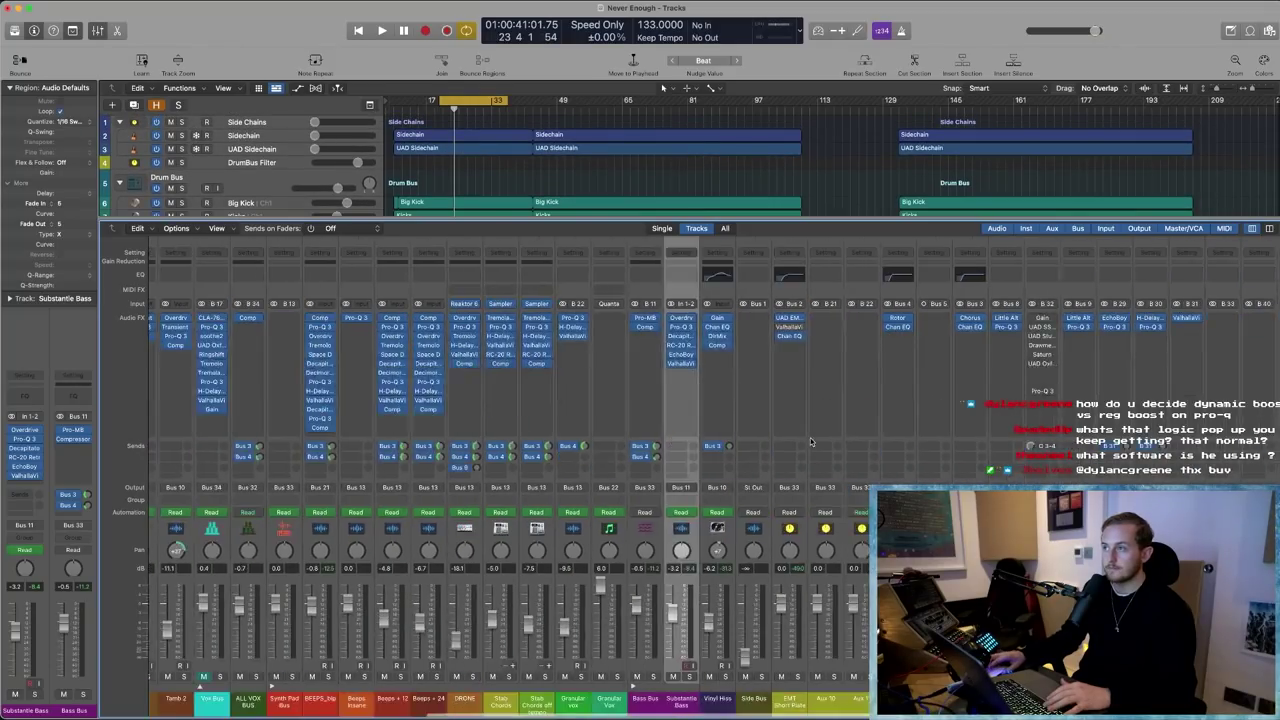
{"action": "scroll", "coordinate": [349, 368], "scroll_direction": "left", "scroll_amount": 2}
- Check Gain on the MASTER FX BUS and open its UAD SSL G Bus Compressor and Studer A800
{"action": "left_click", "coordinate": [462, 318]}
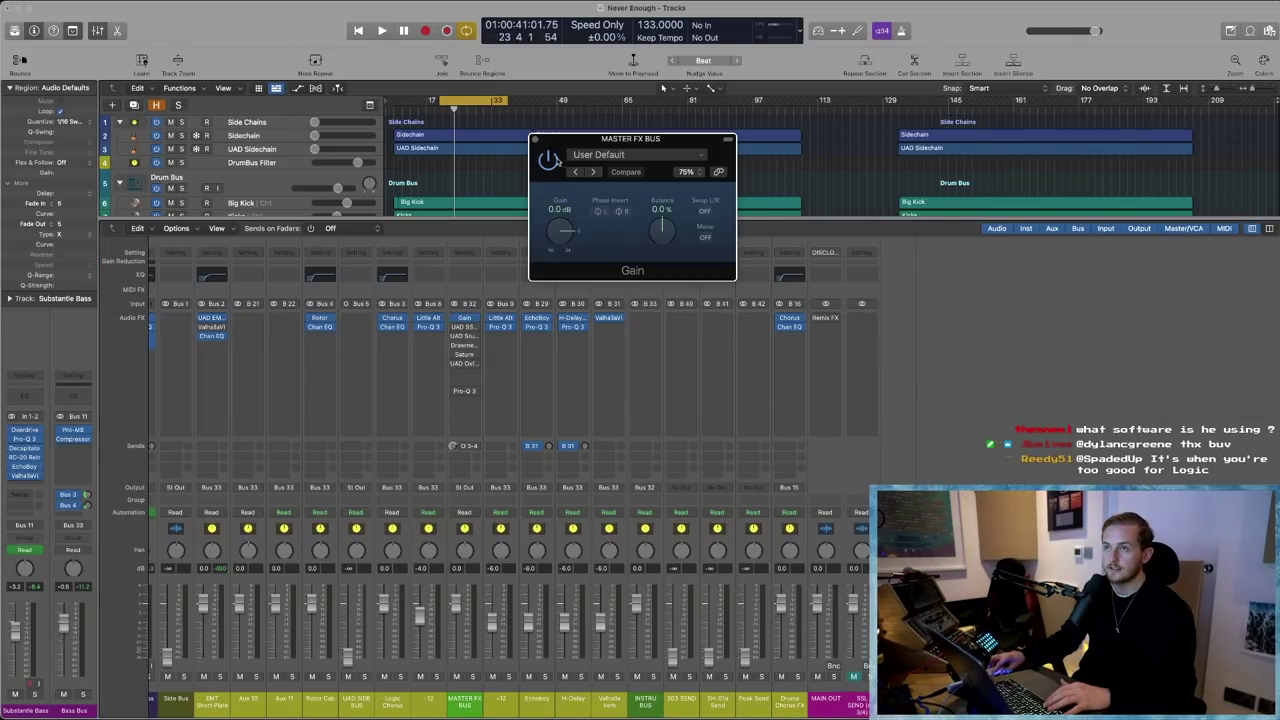
{"action": "left_click", "coordinate": [534, 140]}
{"action": "left_click", "coordinate": [465, 336]}
{"action": "left_click", "coordinate": [465, 336]}
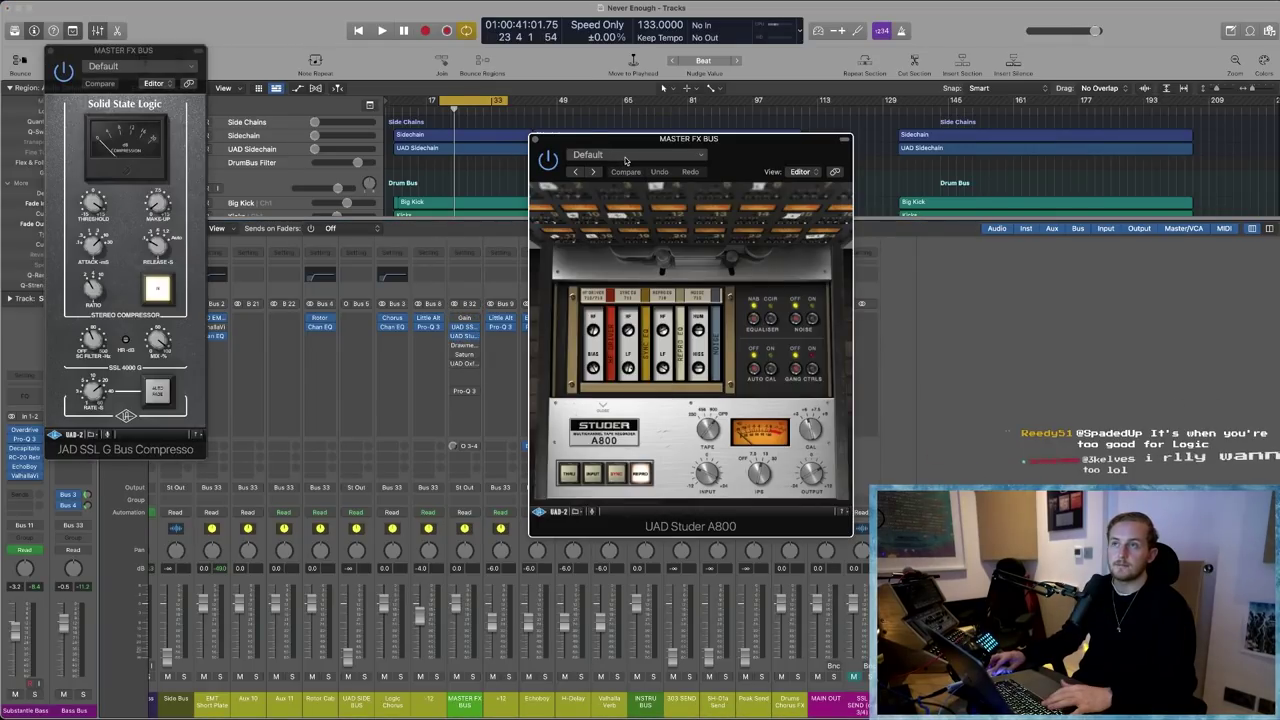
- Open the Drawmer S73 on the MASTER FX BUS, move it clear to inspect its settings, and close it
{"action": "left_click", "coordinate": [641, 346]}
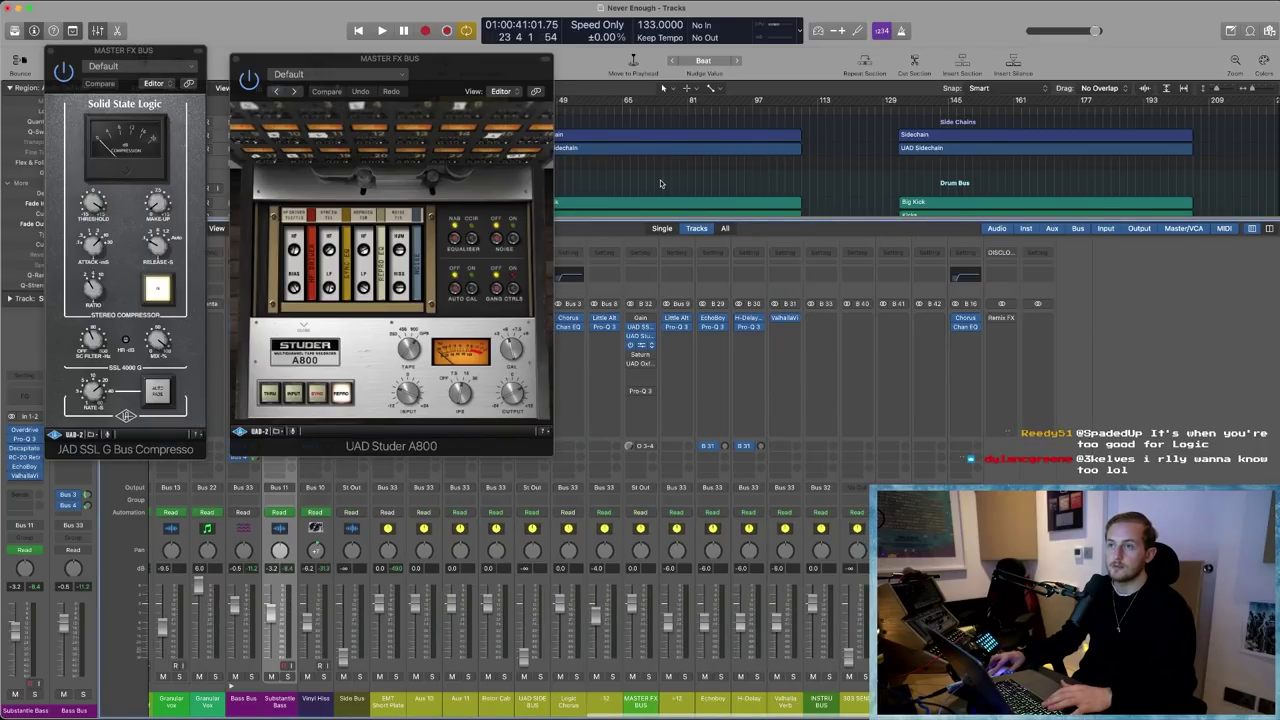
{"action": "left_click", "coordinate": [641, 345]}
{"action": "key", "text": "Escape"}
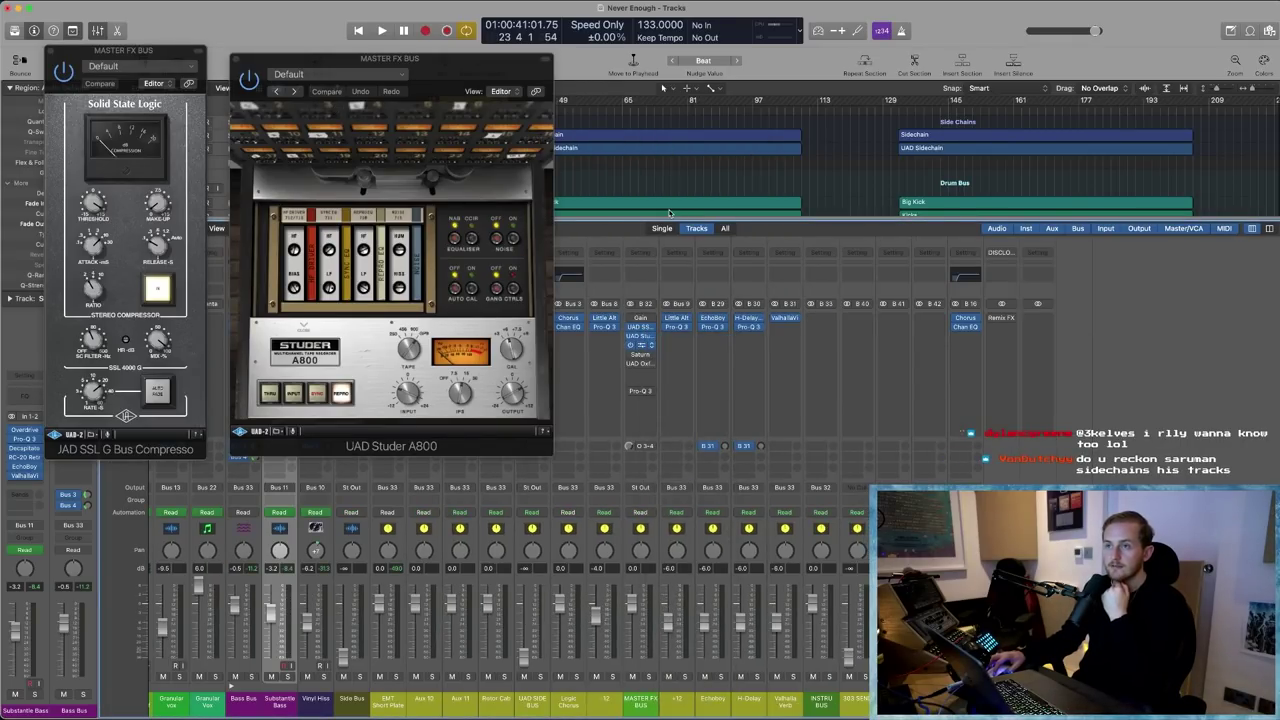
{"action": "left_click_drag", "start_coordinate": [662, 143], "coordinate": [713, 32]}
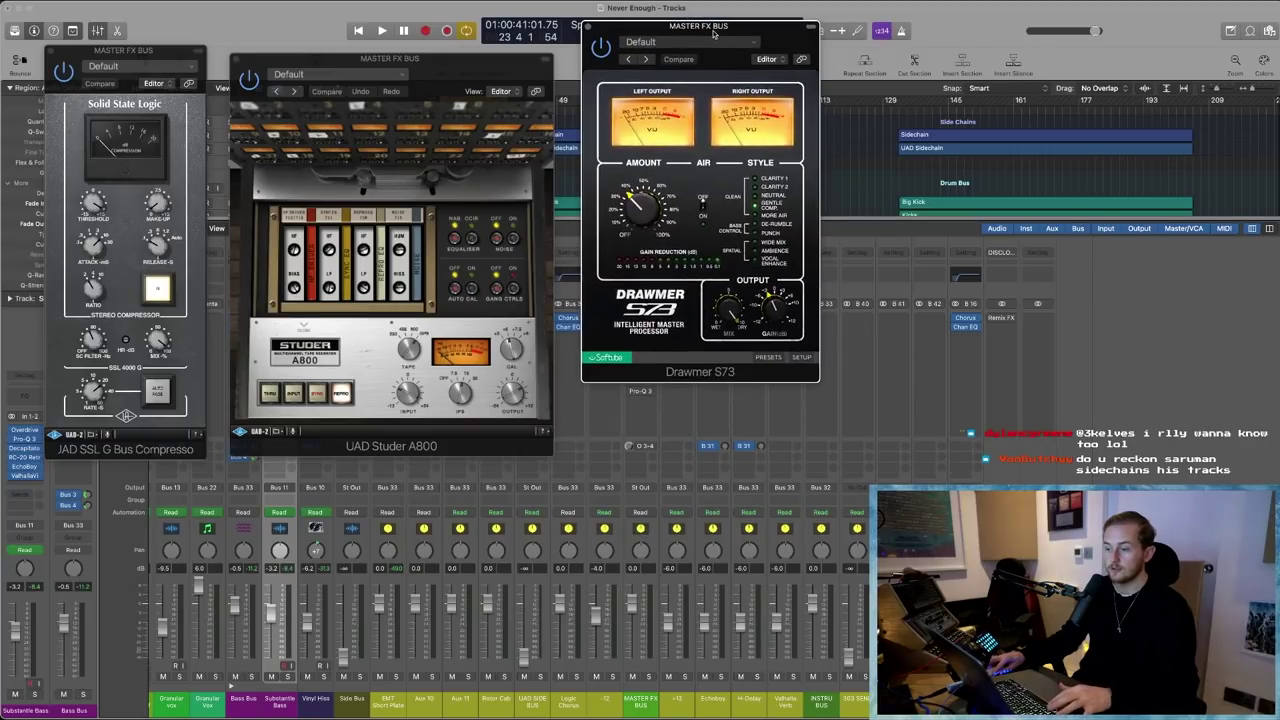
{"action": "key", "text": "super+w"}
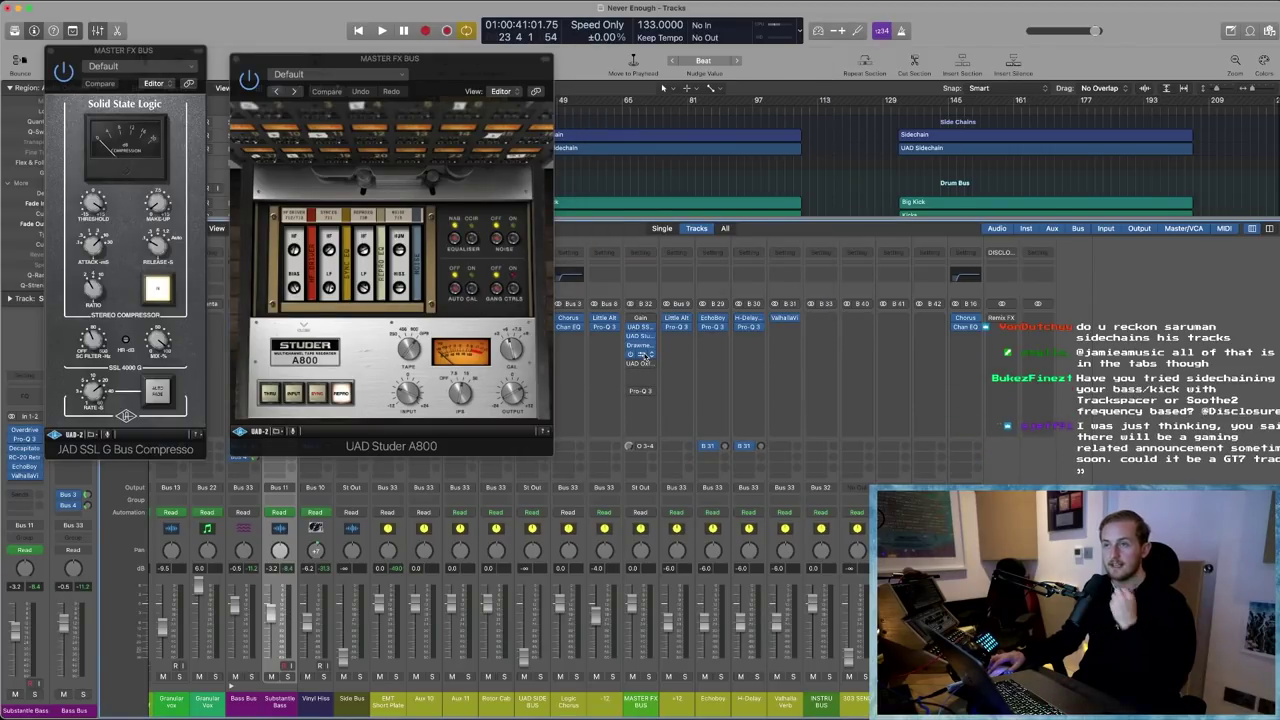
- Open Saturn on the MASTER FX BUS, review its saturation styles keeping Clean Tube, check the Drive, and close it
{"action": "left_click", "coordinate": [645, 356]}
{"action": "left_click", "coordinate": [648, 324]}
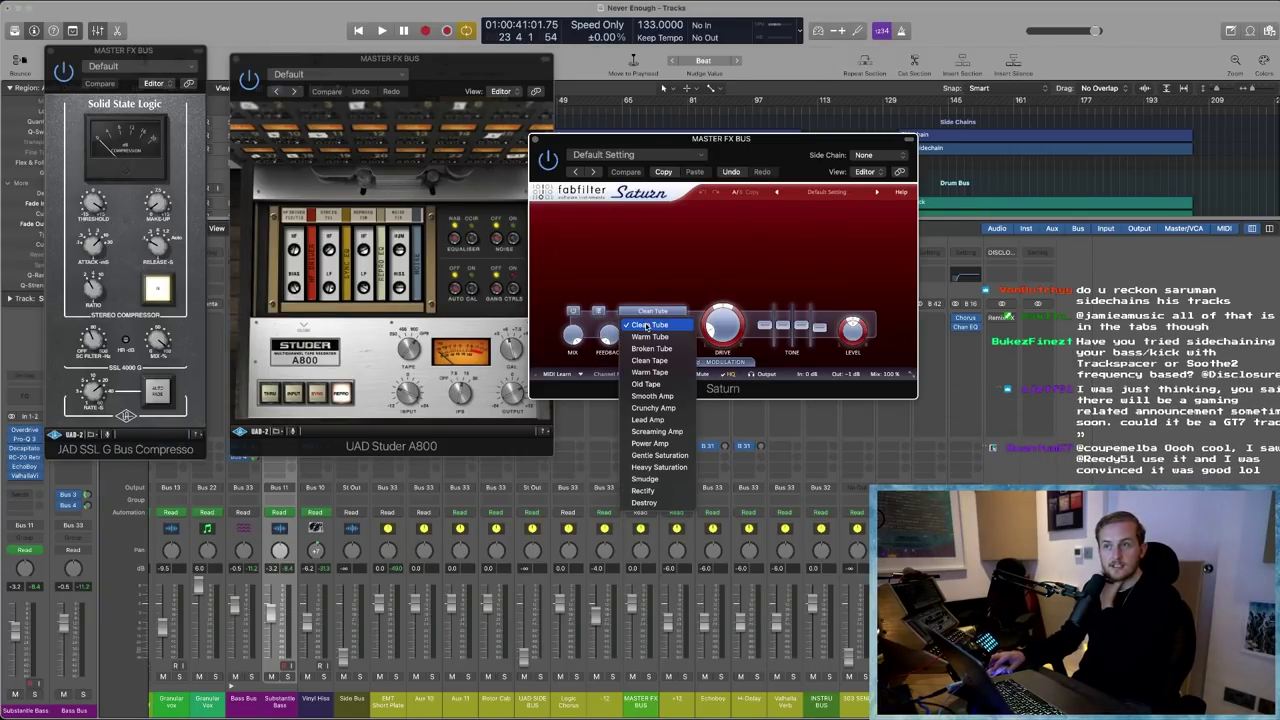
{"action": "left_click", "coordinate": [741, 331]}
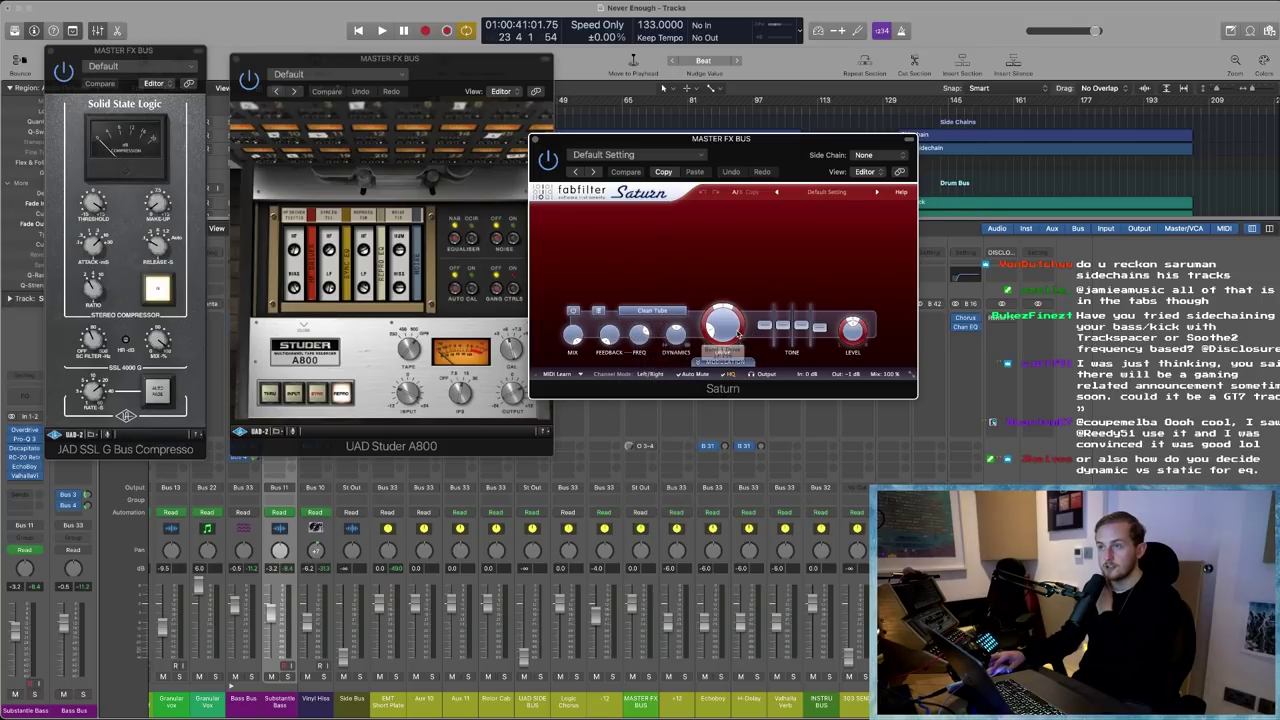
{"action": "key", "text": "super+w"}
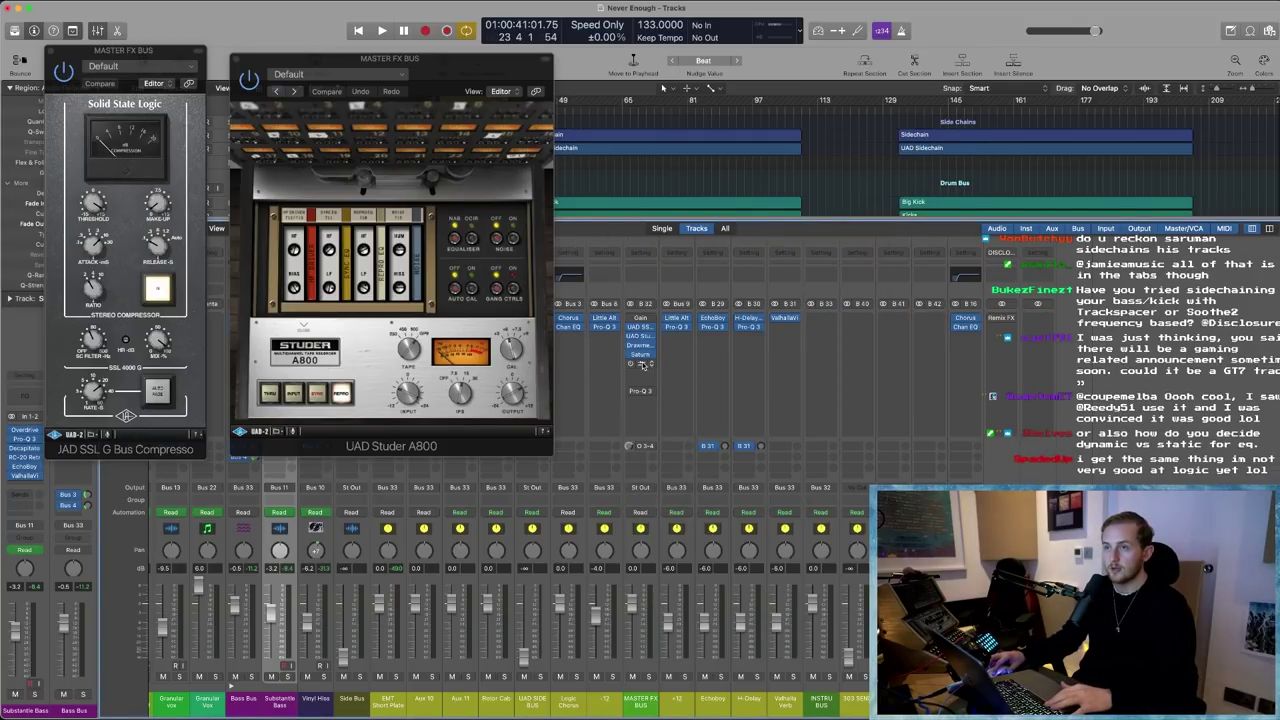
- Inspect the UAD plug-in below Saturn on the MASTER FX BUS, and close it along with the Studer A800
{"action": "left_click", "coordinate": [644, 364]}
{"action": "left_click_drag", "start_coordinate": [527, 169], "coordinate": [572, 124]}
{"action": "key", "text": "super+w"}
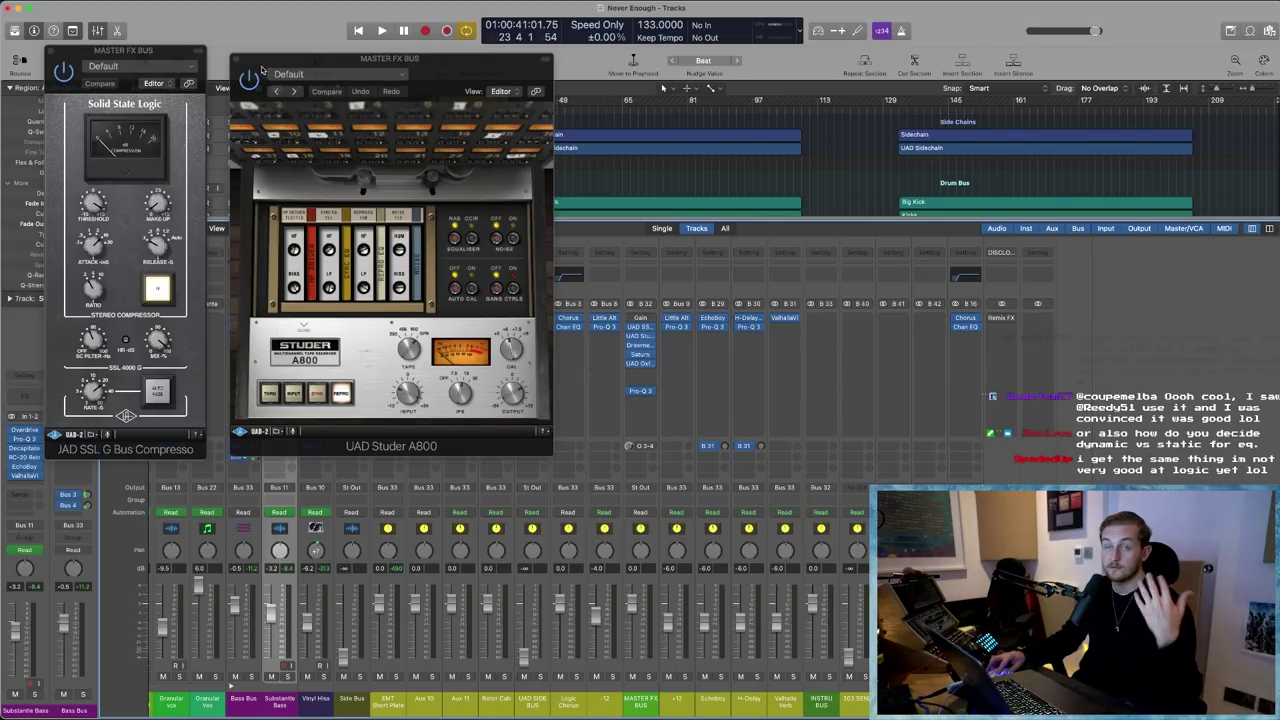
{"action": "key", "text": "super+w"}
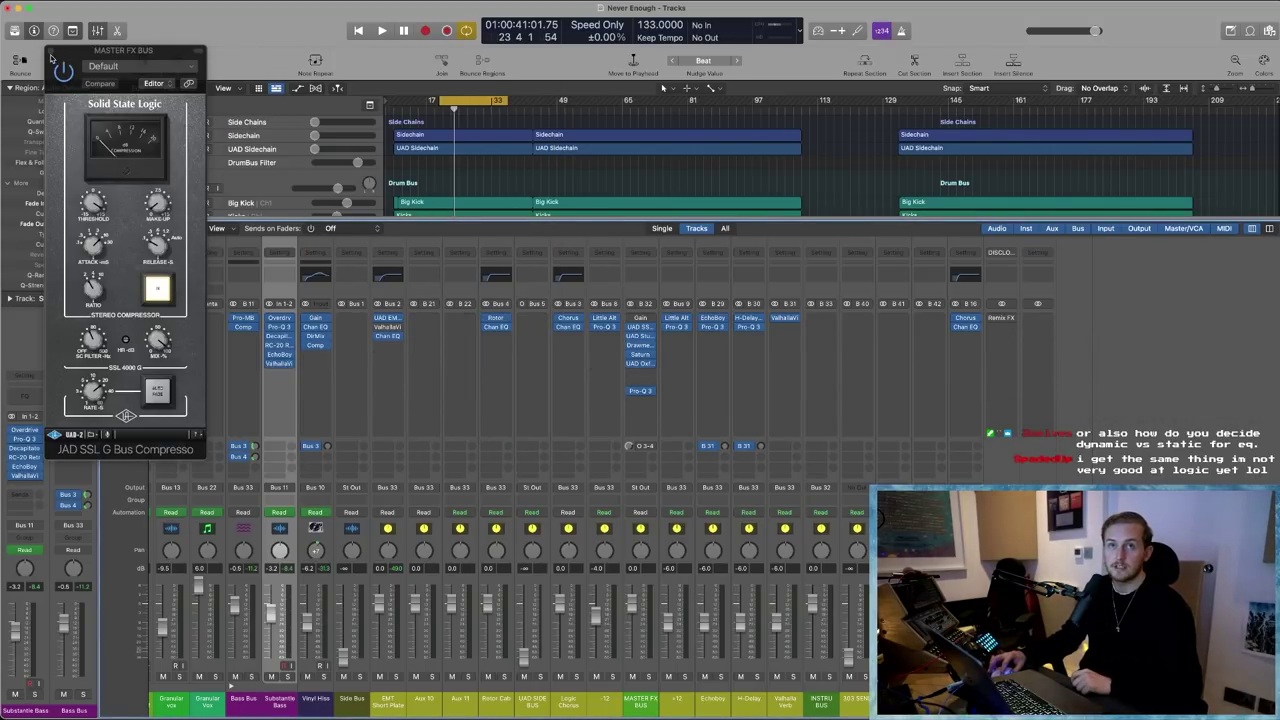
- Close the SSL compressor, open Pro-Q 3 on the MASTER FX BUS, bypass its 2789 Hz band, and close the EQ
{"action": "left_click", "coordinate": [52, 56]}
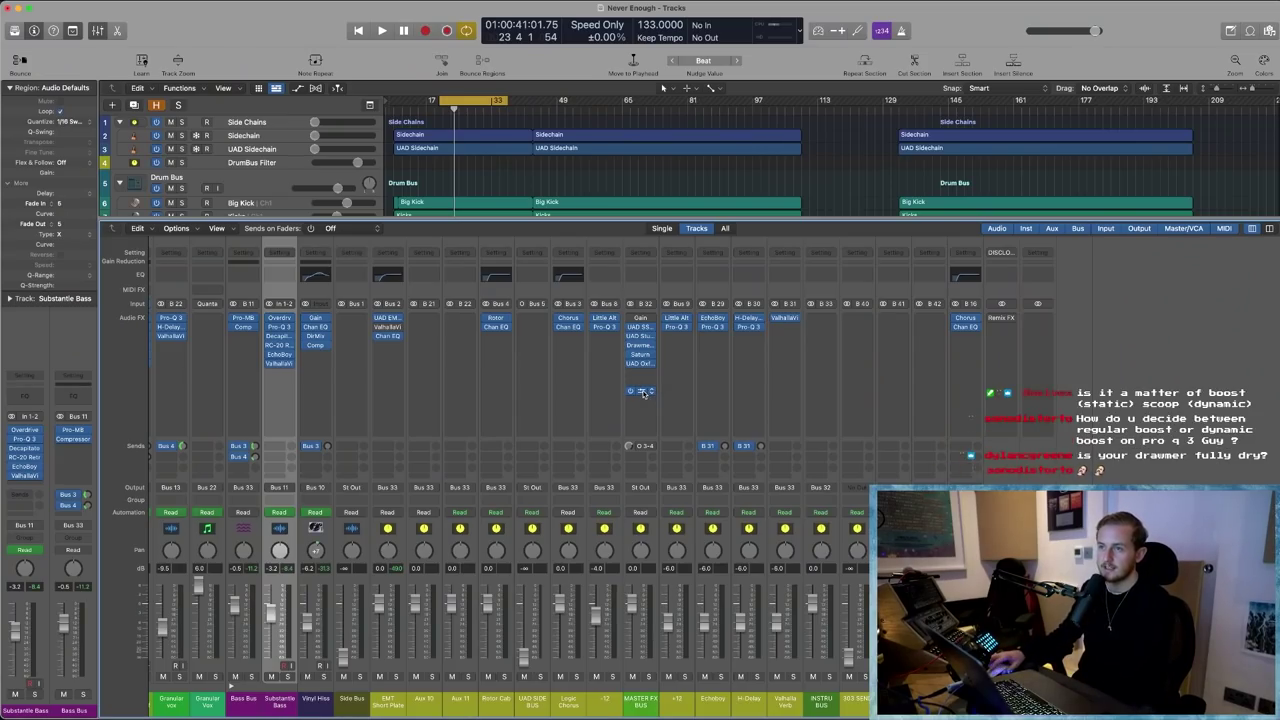
{"action": "left_click", "coordinate": [645, 393]}
{"action": "left_click_drag", "start_coordinate": [876, 143], "coordinate": [572, 143]}
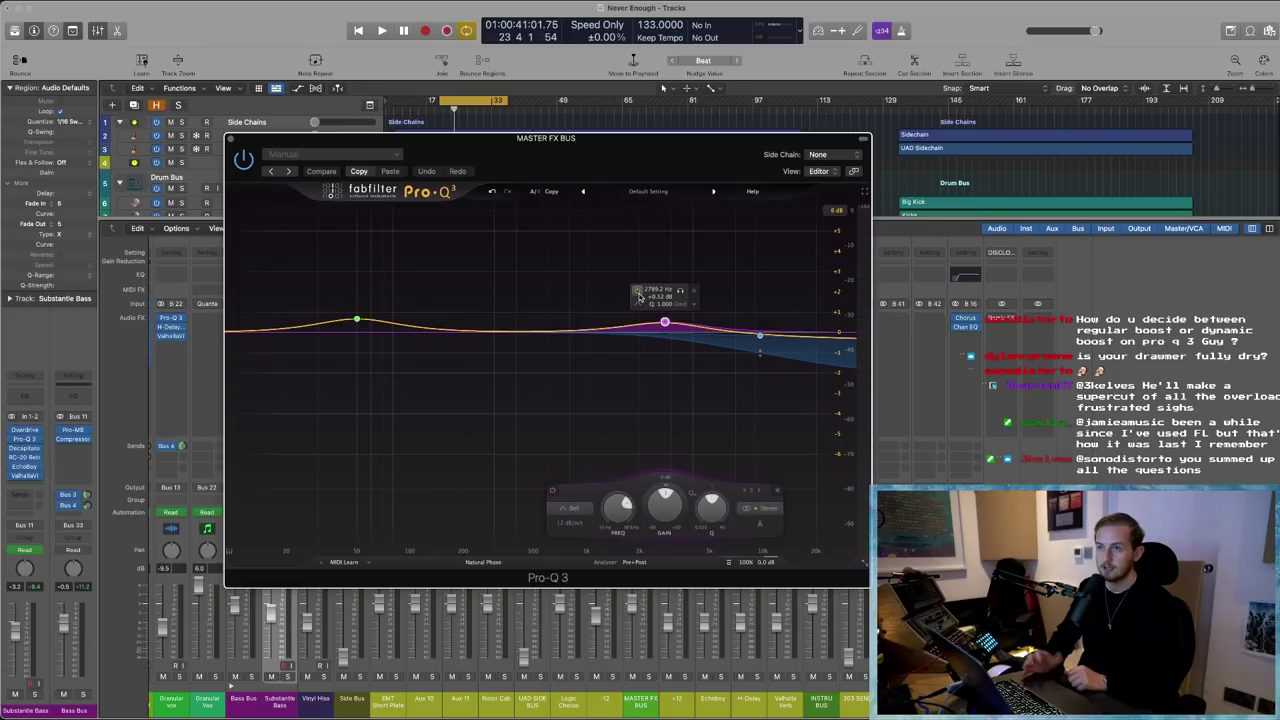
{"action": "left_click", "coordinate": [637, 291]}
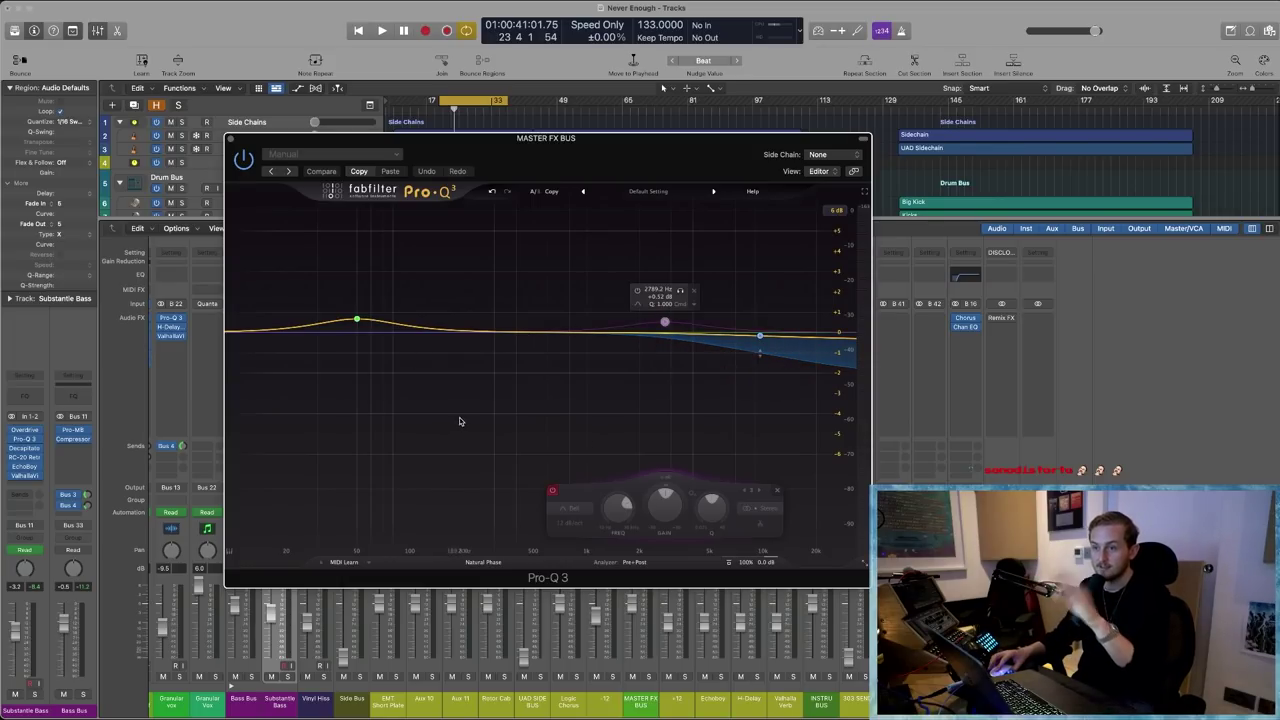
{"action": "left_click", "coordinate": [231, 140]}
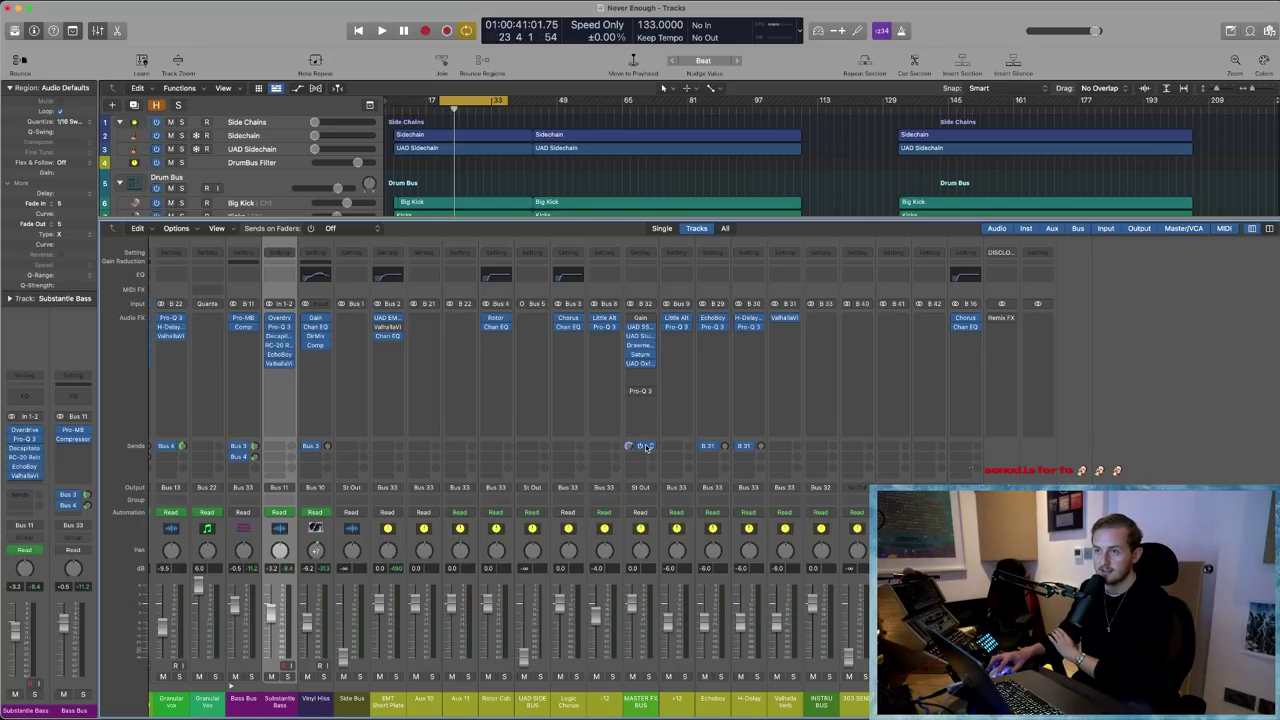
- Check the MASTER FX BUS send's routing, keeping Output 3-4, and hide the mixer to reach the SSL - RETURN track
{"action": "left_click", "coordinate": [651, 447]}
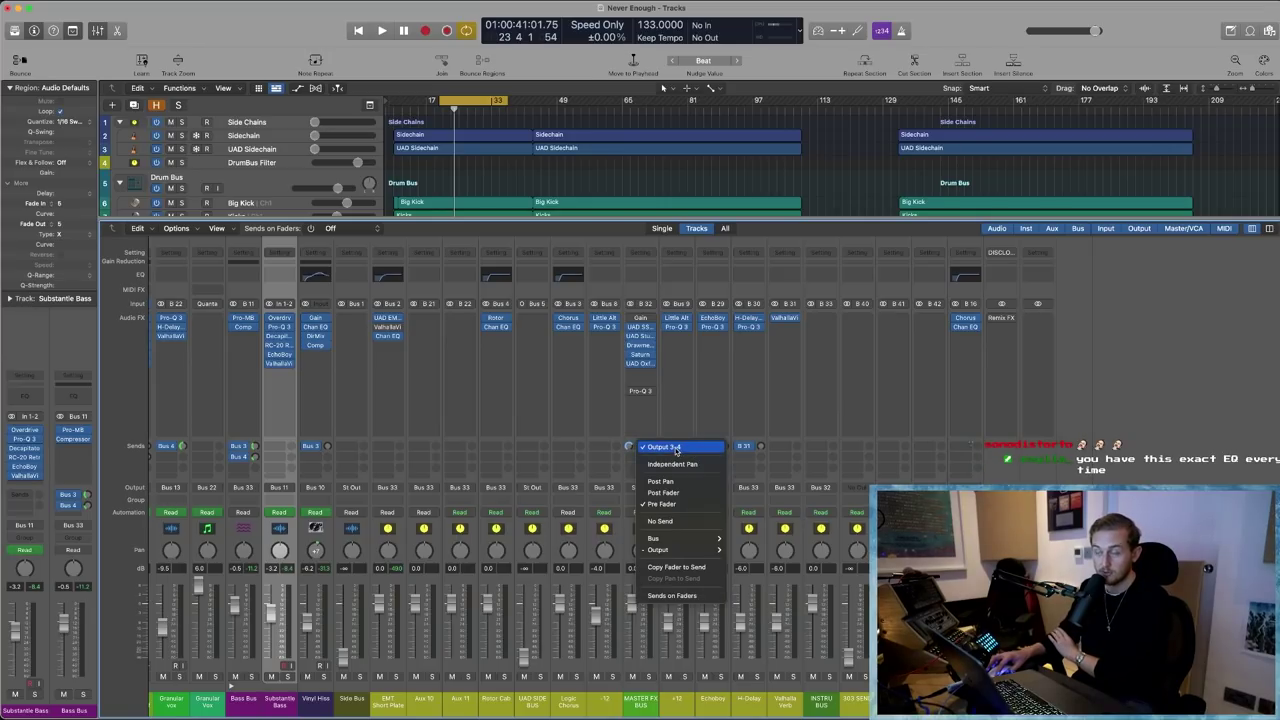
{"action": "left_click", "coordinate": [685, 451]}
{"action": "key", "text": "x"}
{"action": "scroll", "coordinate": [408, 479], "scroll_direction": "down", "scroll_amount": 3}
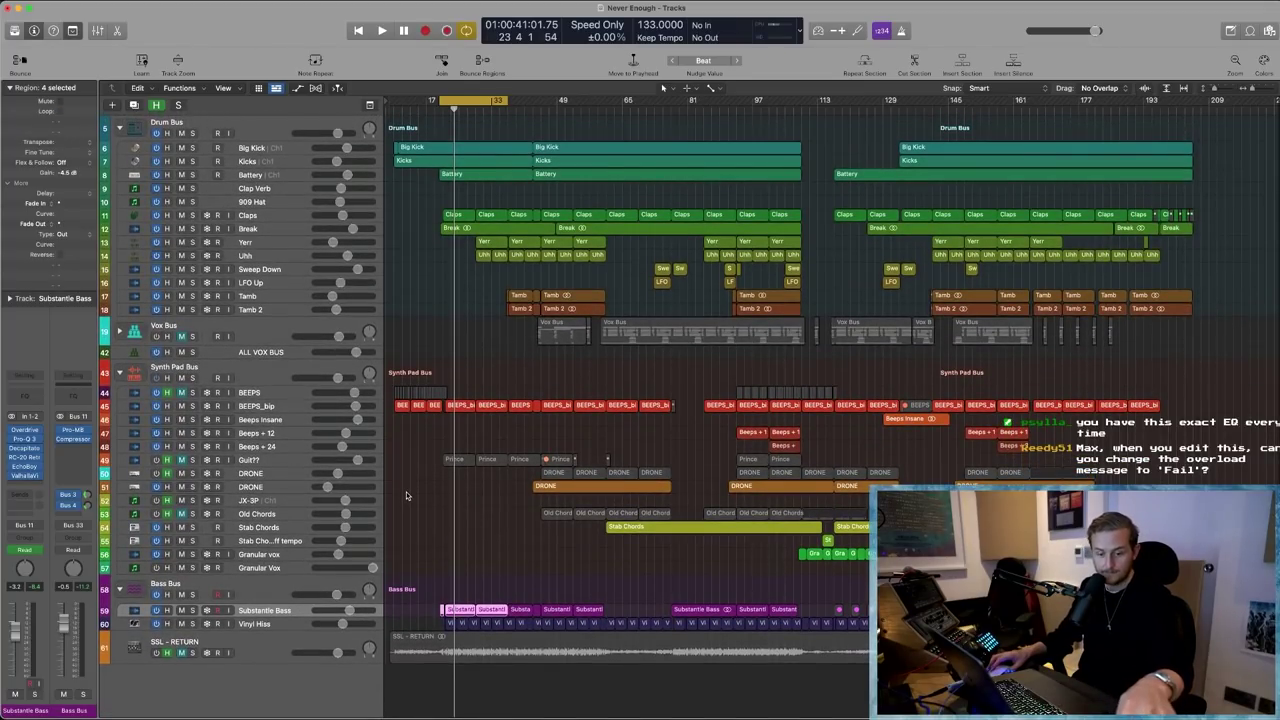
- Solo the SSL - RETURN track and enlarge its recorded waveform to inspect it across the arrangement
{"action": "left_click", "coordinate": [152, 656]}
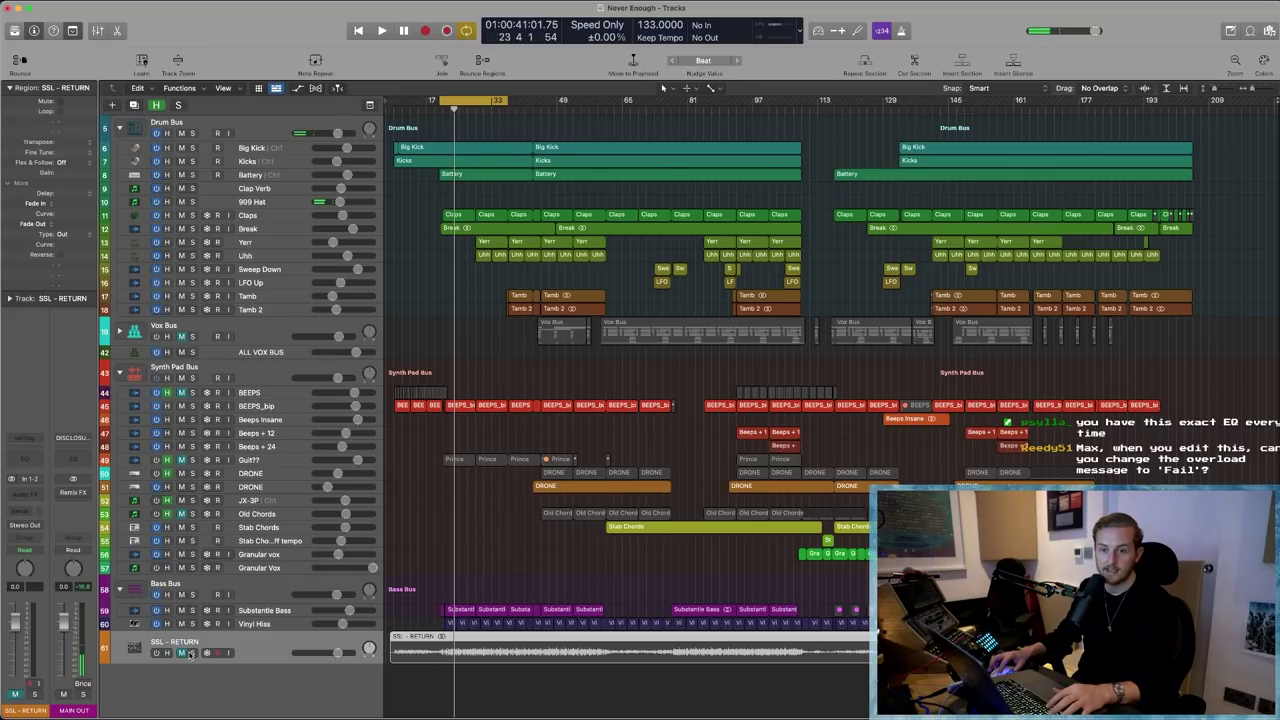
{"action": "left_click", "coordinate": [192, 652]}
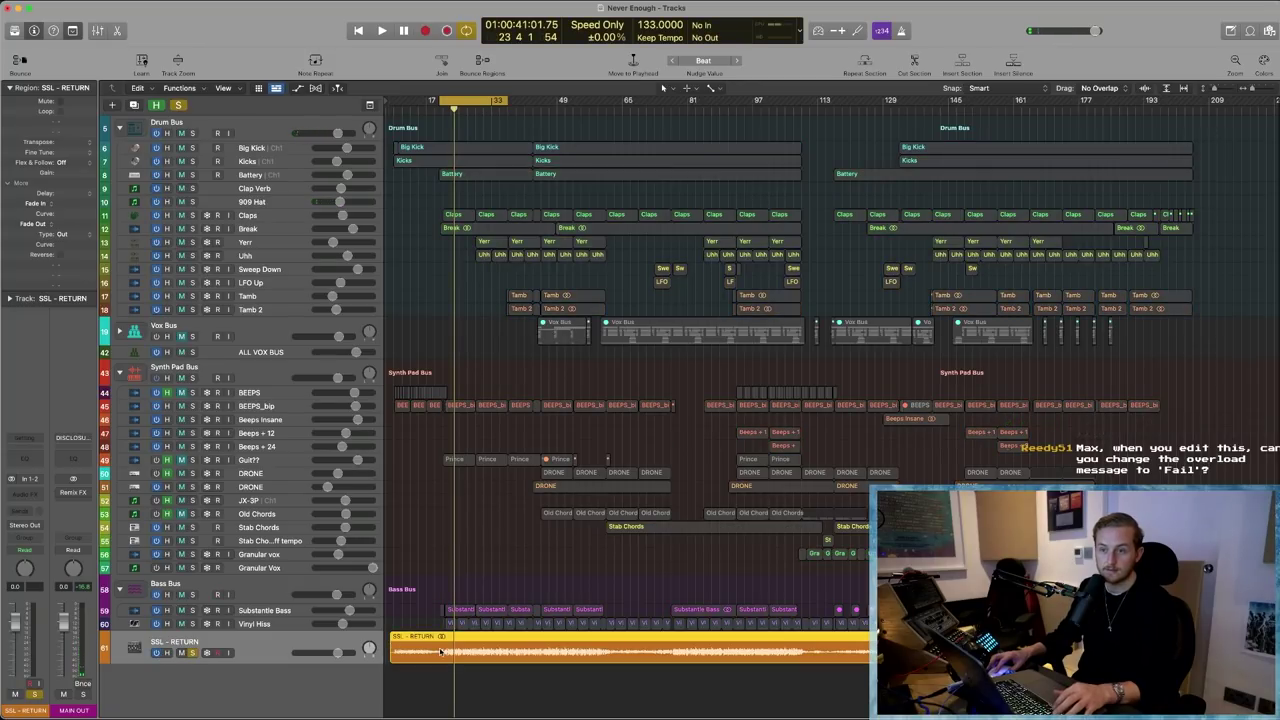
{"action": "left_click_drag", "start_coordinate": [409, 691], "coordinate": [562, 594]}
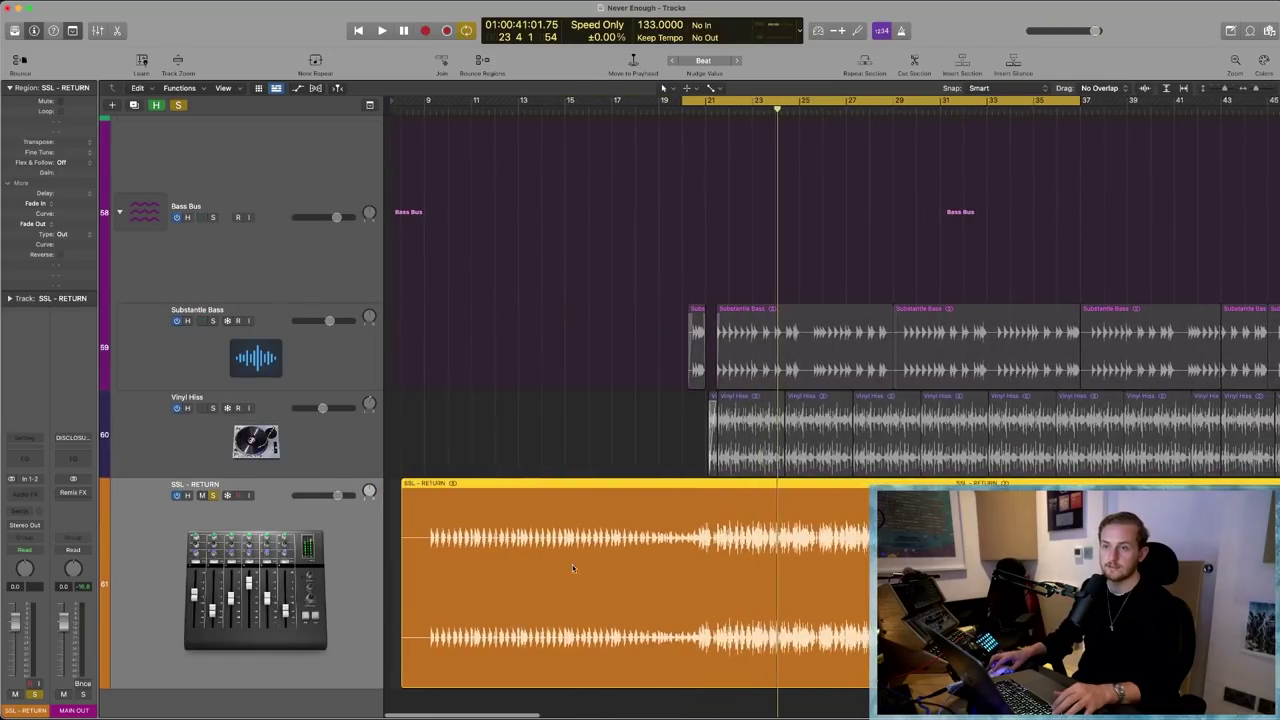
{"action": "left_click", "coordinate": [548, 420]}
{"action": "left_click", "coordinate": [516, 501]}
{"action": "scroll", "coordinate": [616, 560], "scroll_direction": "down", "scroll_amount": 3}
{"action": "key", "text": "super+Left"}
{"action": "key", "text": "super+Left"}
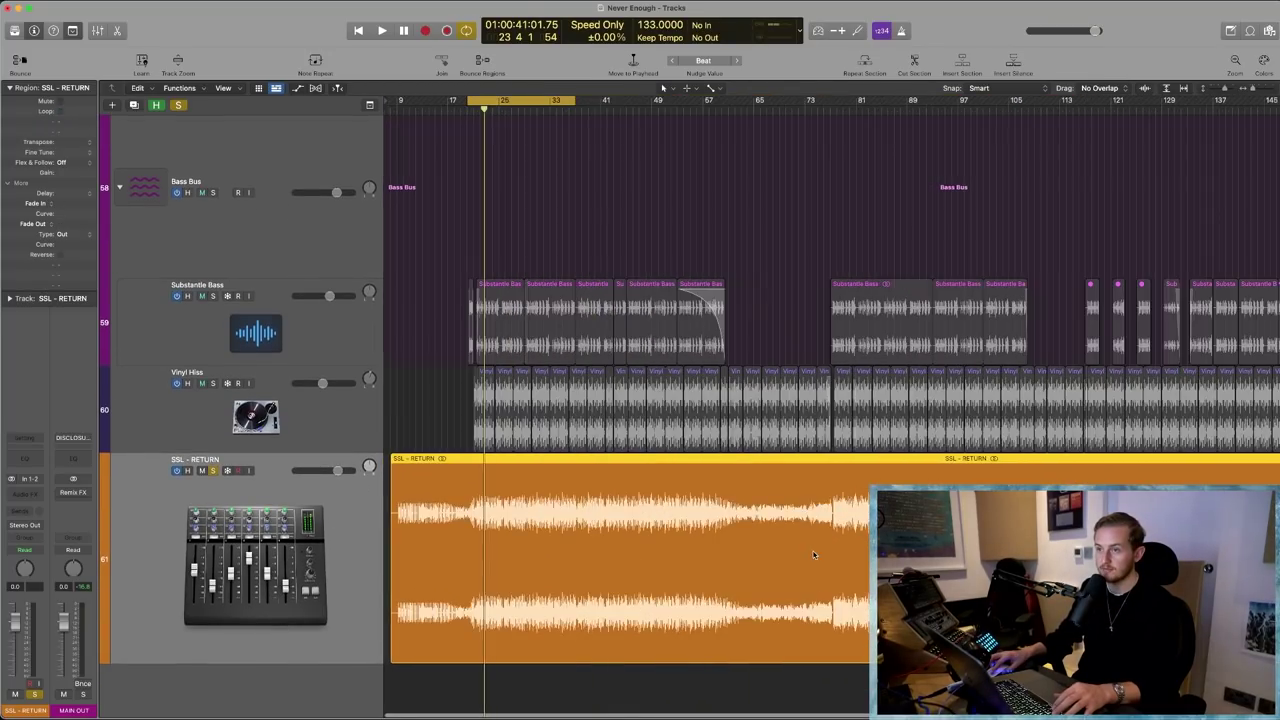
{"action": "scroll", "coordinate": [489, 519], "scroll_direction": "left", "scroll_amount": 10}
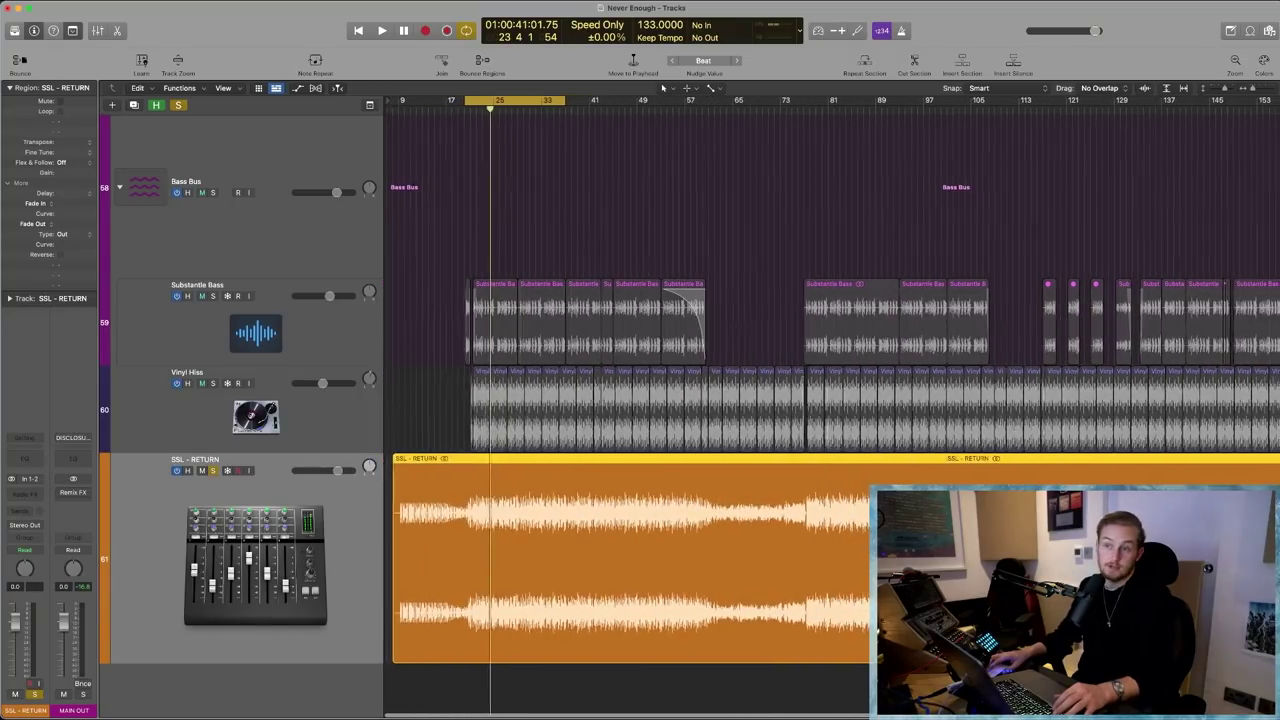
- Inspect the MAIN OUT channel's Remix FX and empty insert slots in the mixer without adding a plug-in, and return to the arrangement
{"action": "key", "text": "x"}
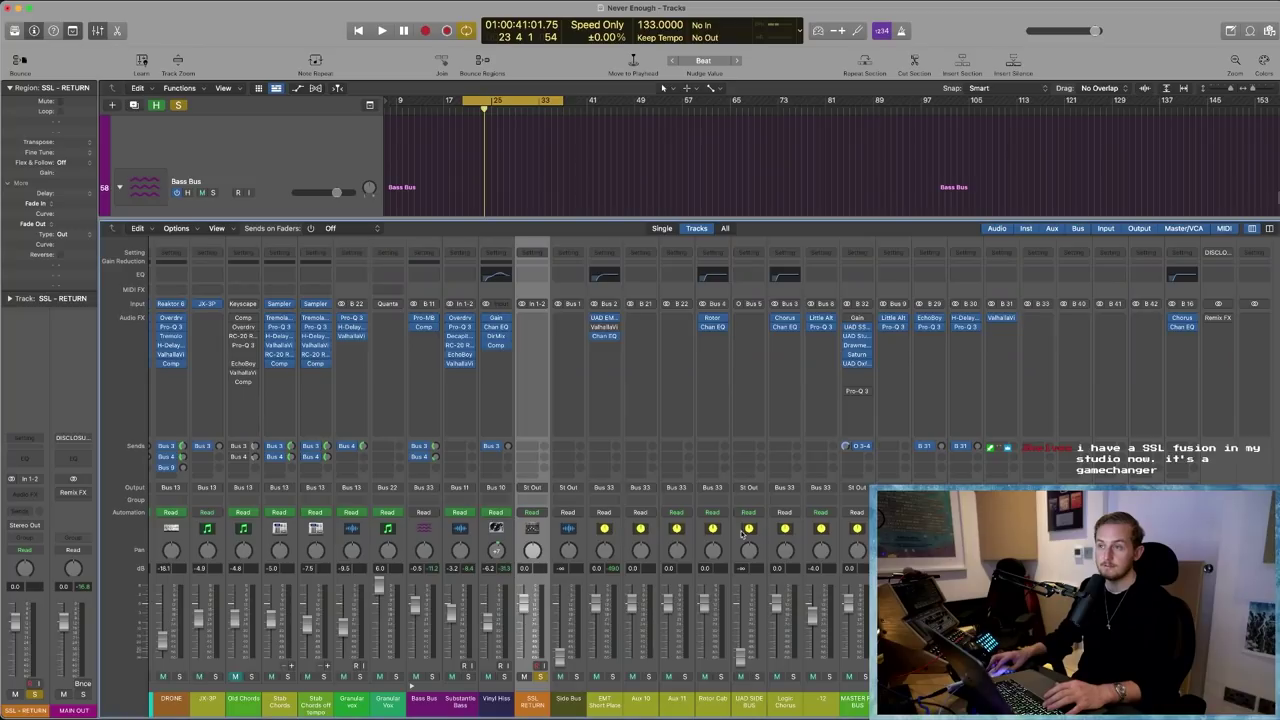
{"action": "scroll", "coordinate": [535, 600], "scroll_direction": "right", "scroll_amount": 10}
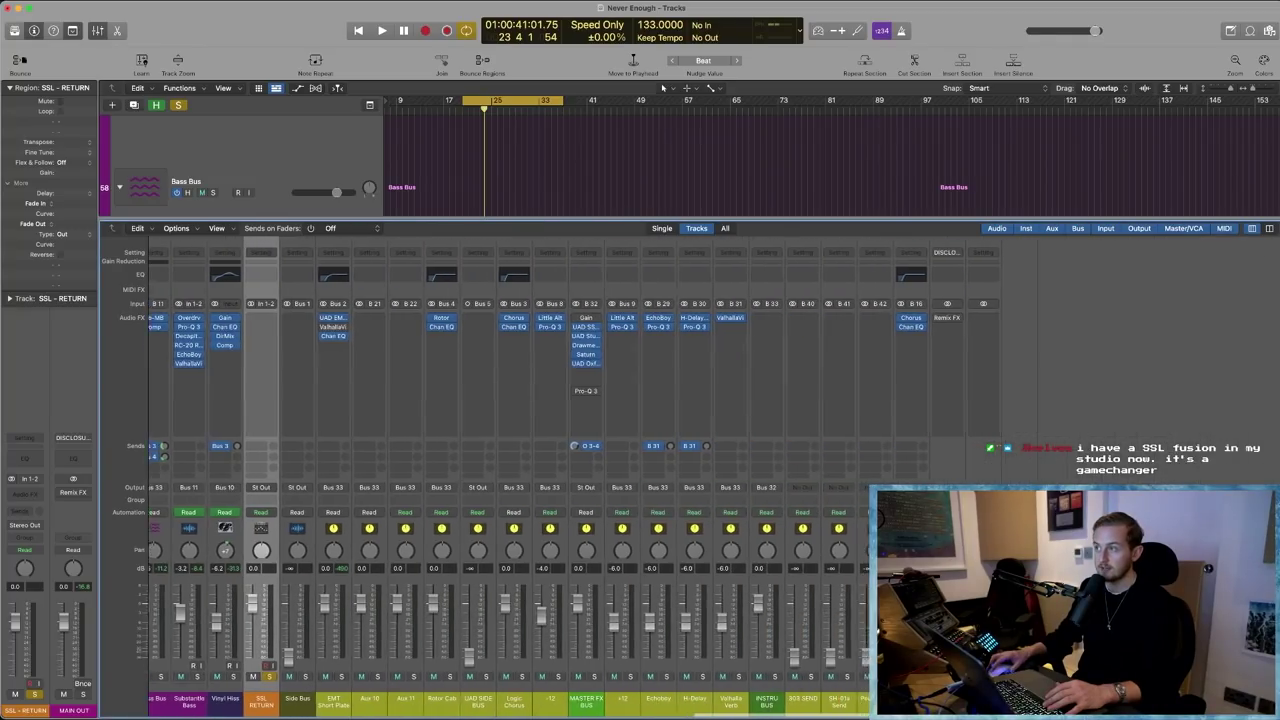
{"action": "left_click", "coordinate": [905, 364]}
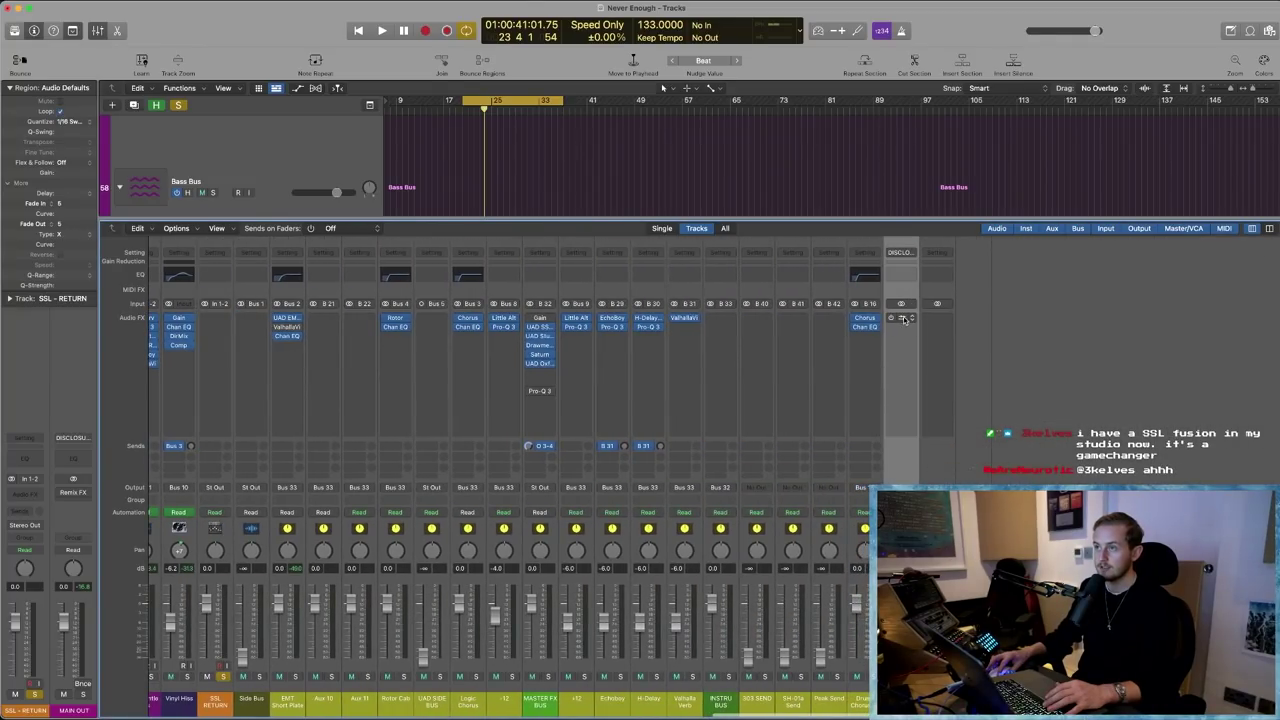
{"action": "left_click", "coordinate": [912, 319]}
{"action": "left_click", "coordinate": [925, 336]}
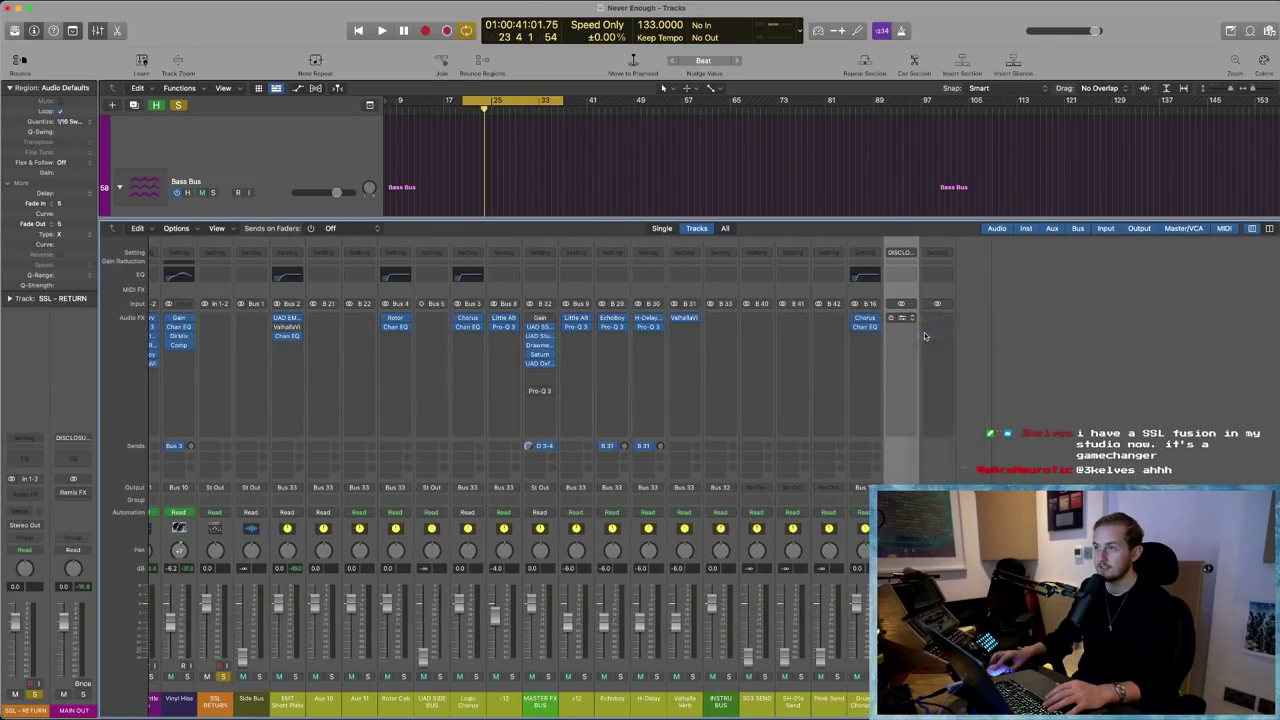
{"action": "left_click", "coordinate": [898, 375]}
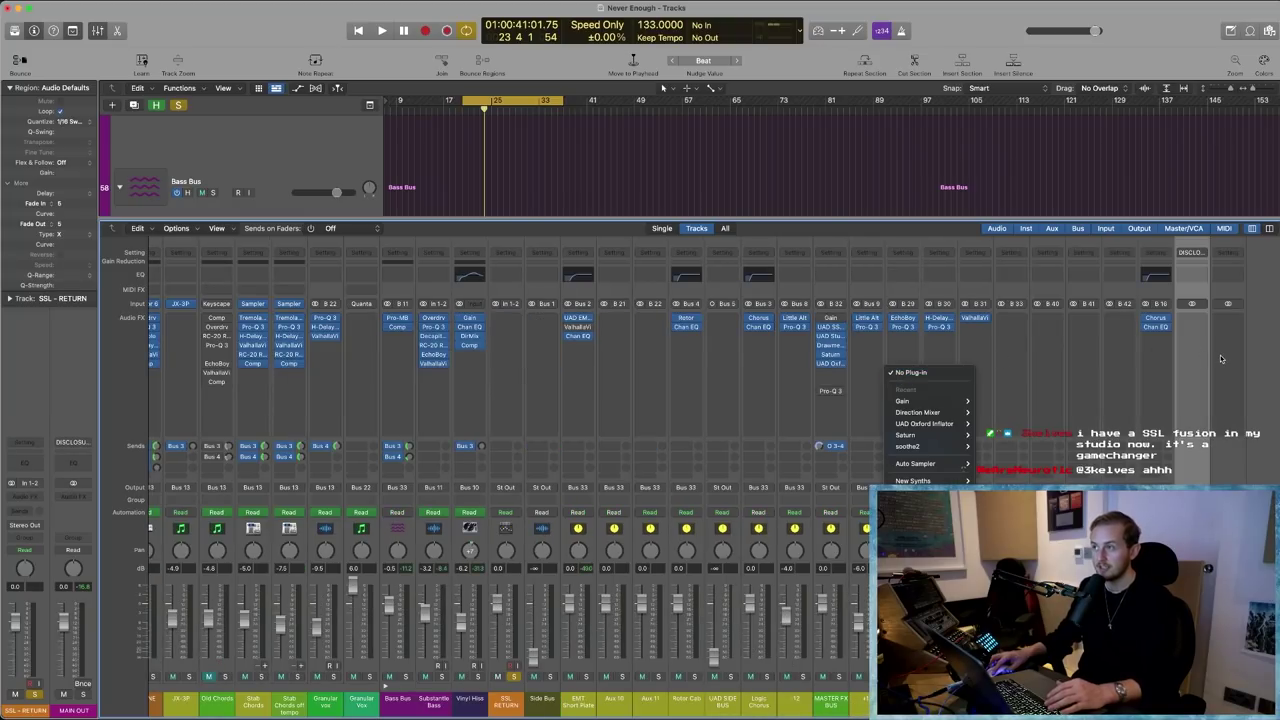
{"action": "left_click", "coordinate": [1205, 363]}
{"action": "left_click", "coordinate": [1190, 364]}
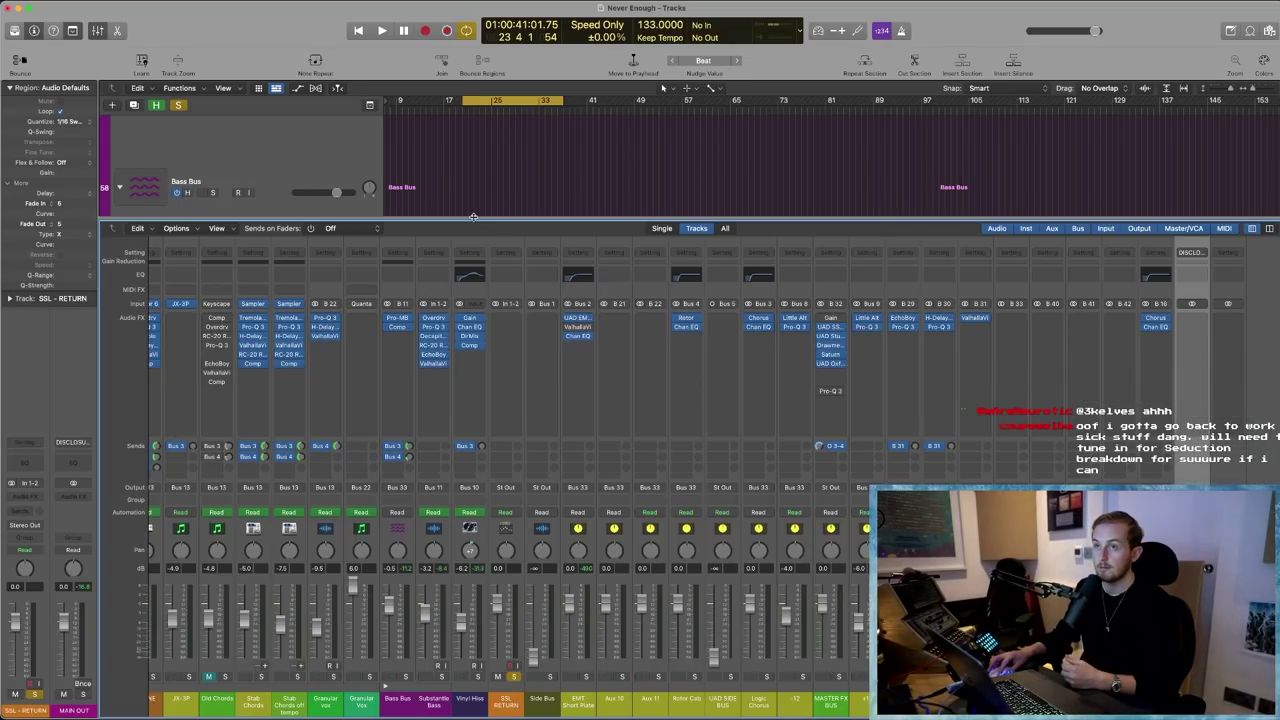
{"action": "key", "text": "x"}
{"action": "key", "text": "super+Left"}
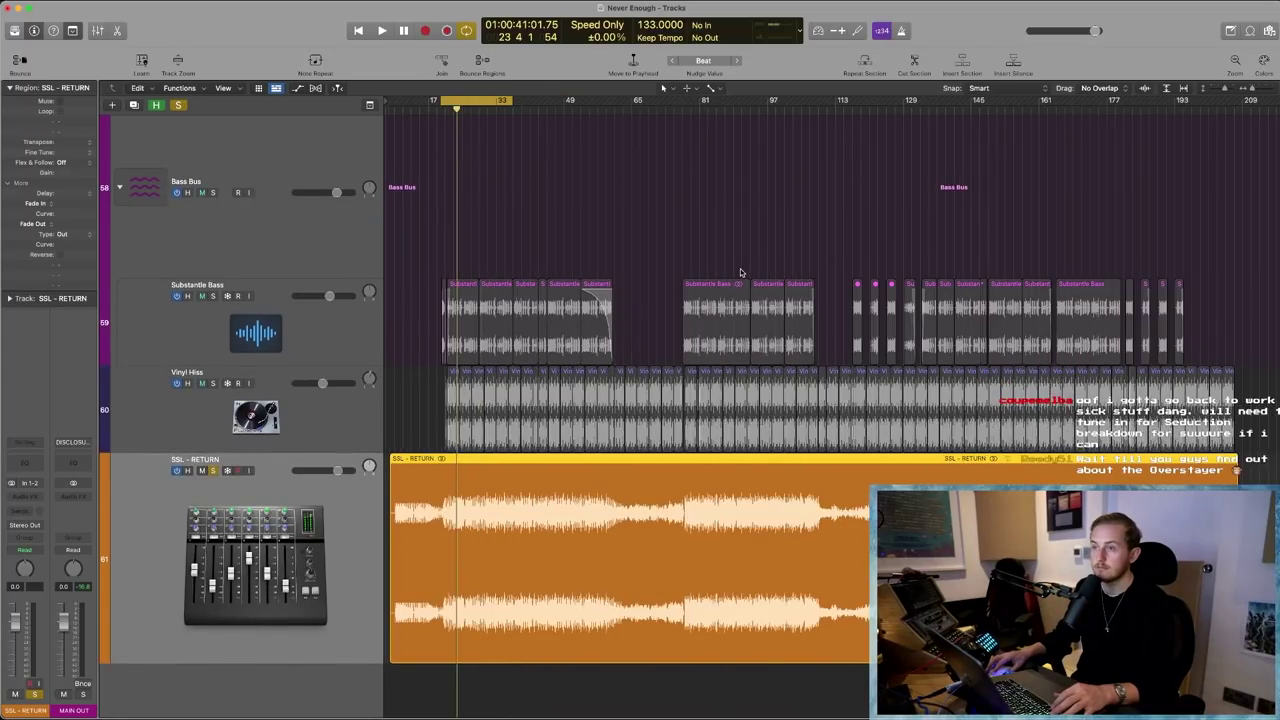